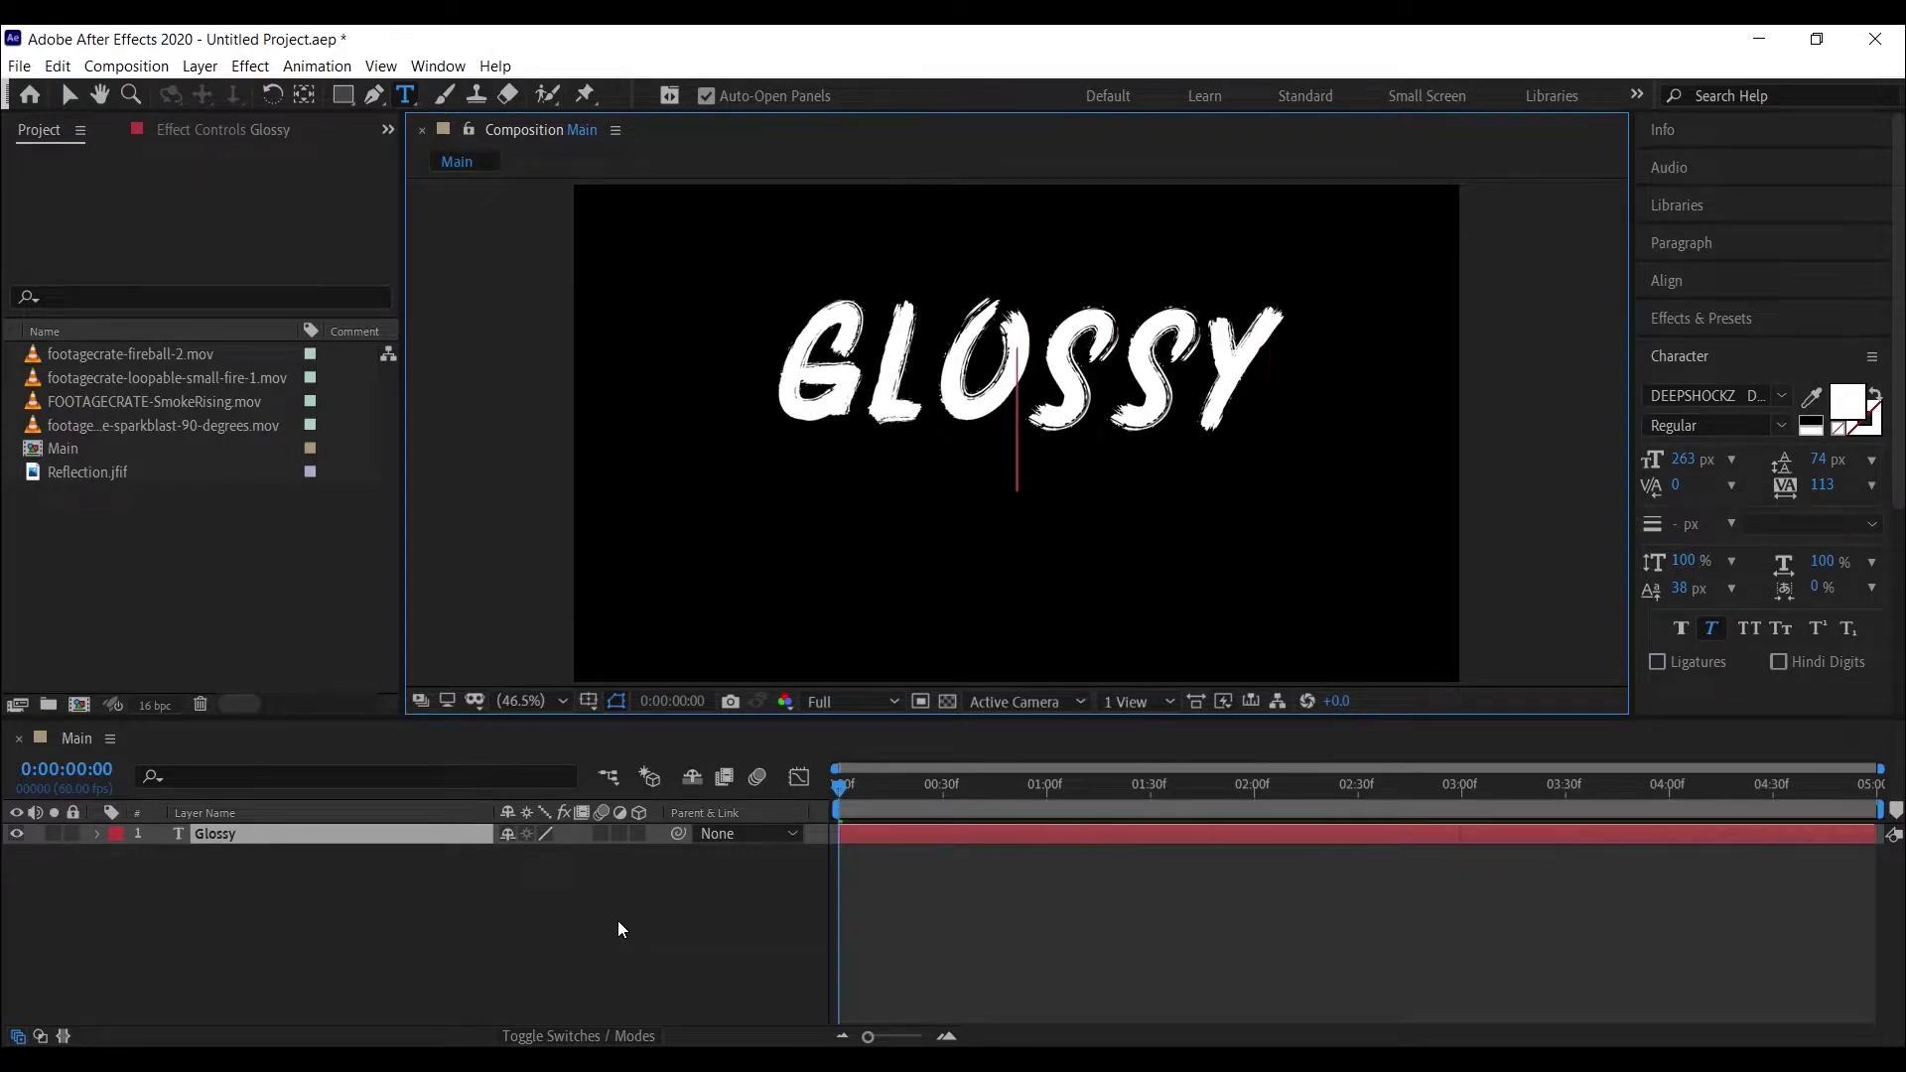
- Add the second line "Fire Text" below "Glossy", with a font size of 240 px and a baseline shift of -164 px
type("Fire")
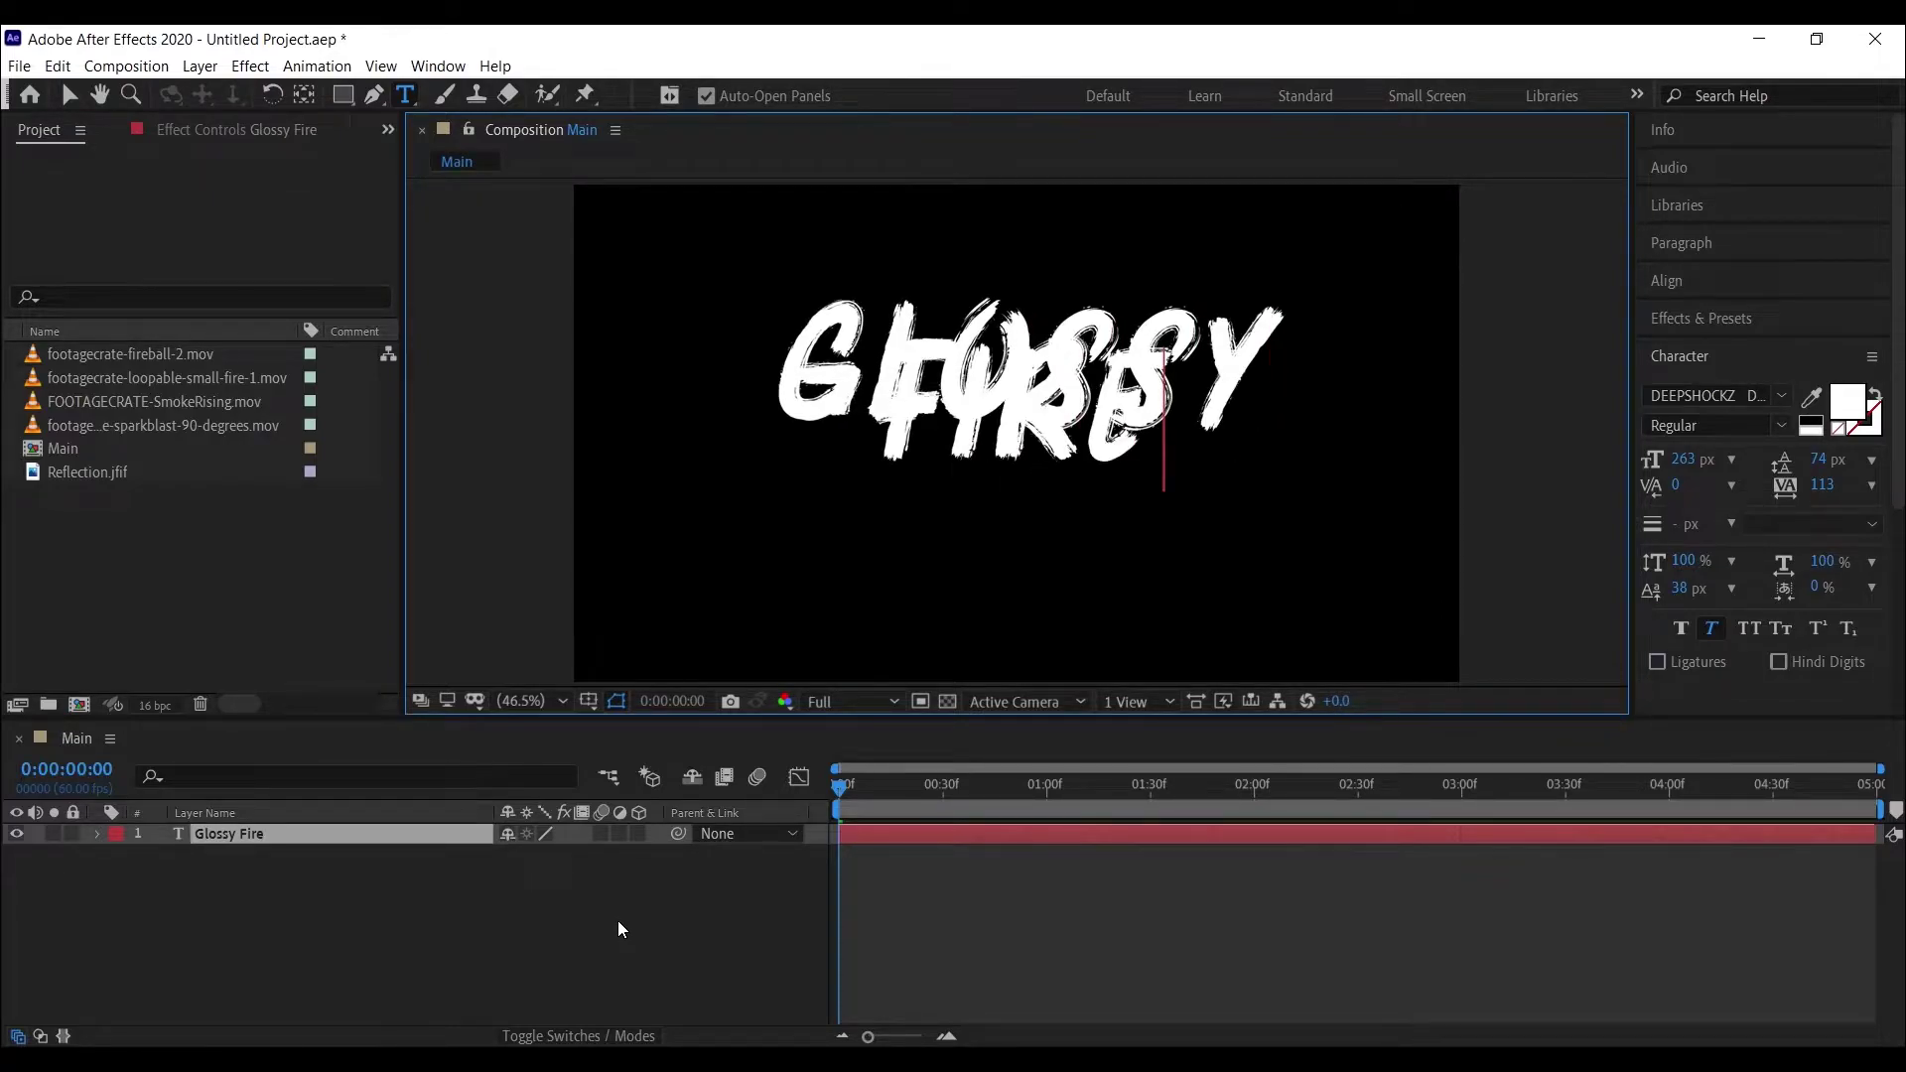
type(" Text")
key("ctrl+a")
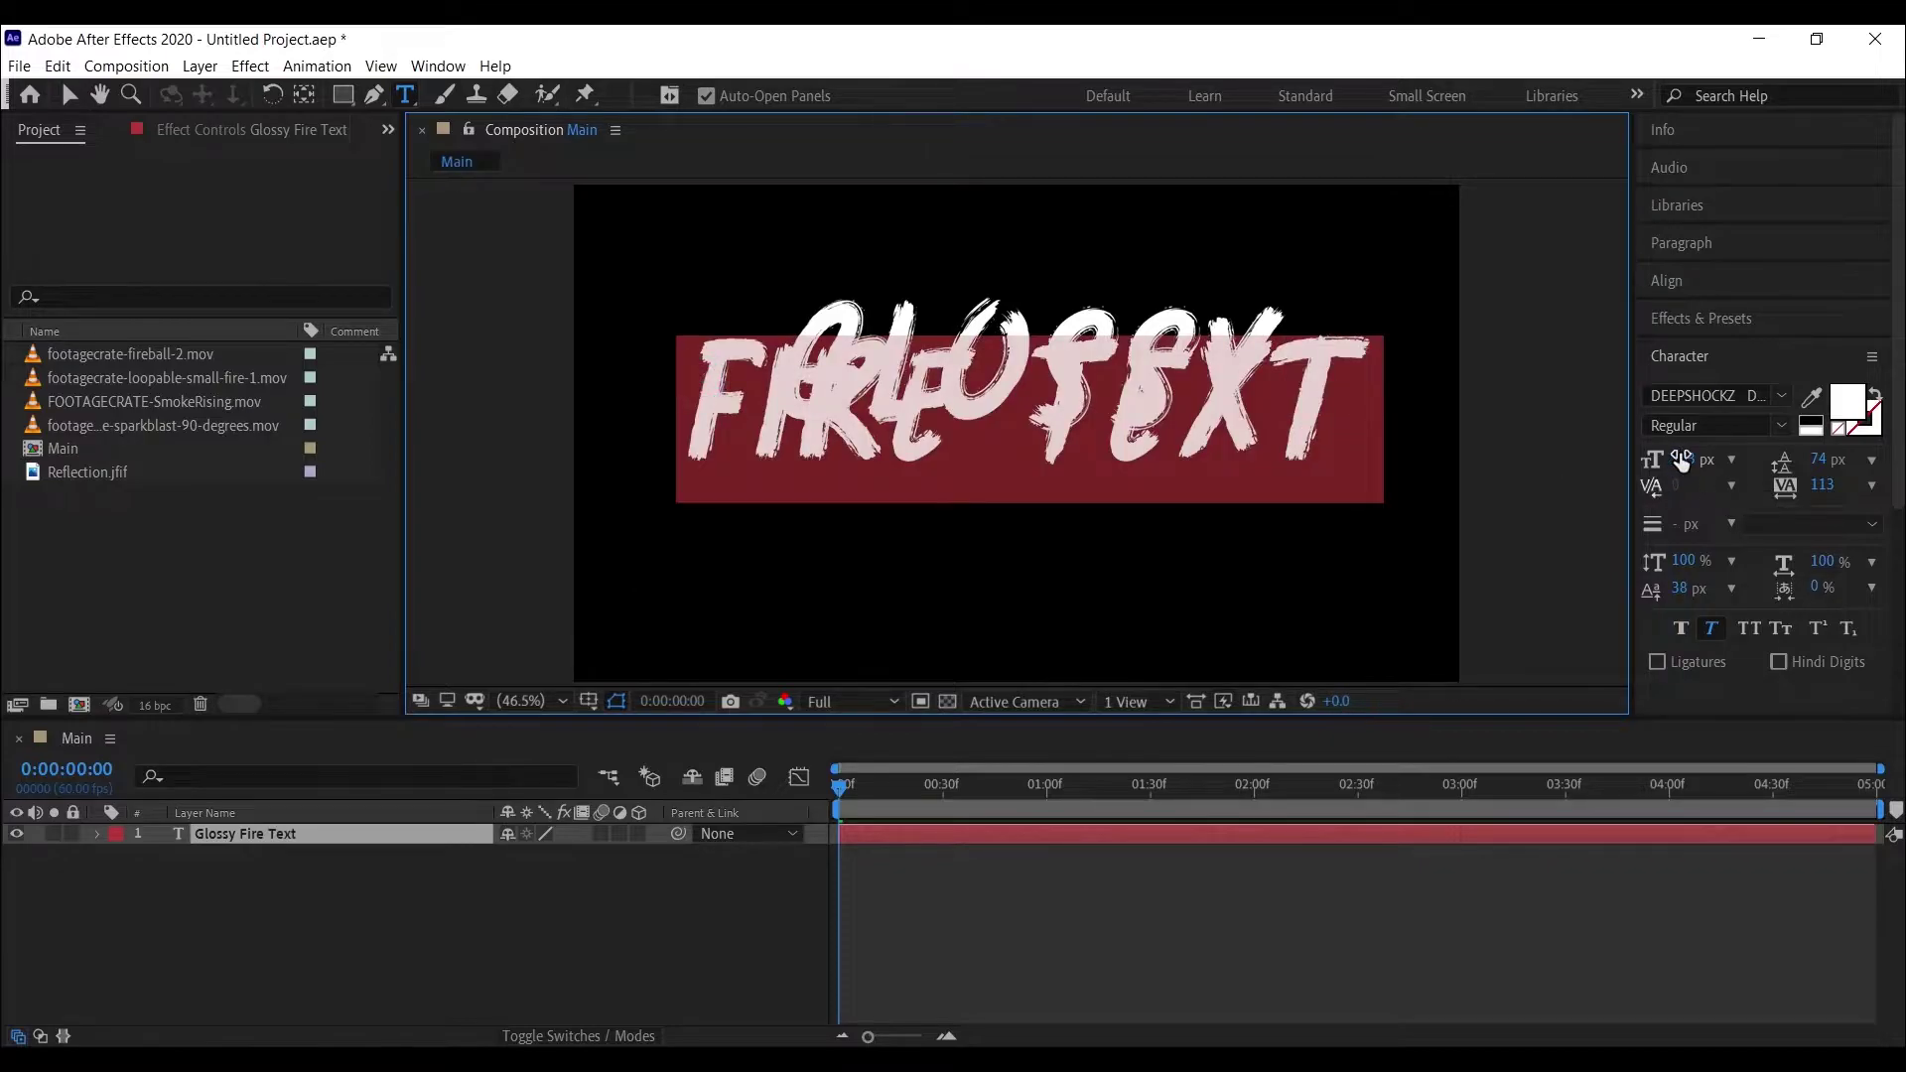
left_click_drag(1684, 588, 1450, 629)
left_click_drag(1688, 455, 1673, 457)
left_click_drag(1669, 582, 1709, 592)
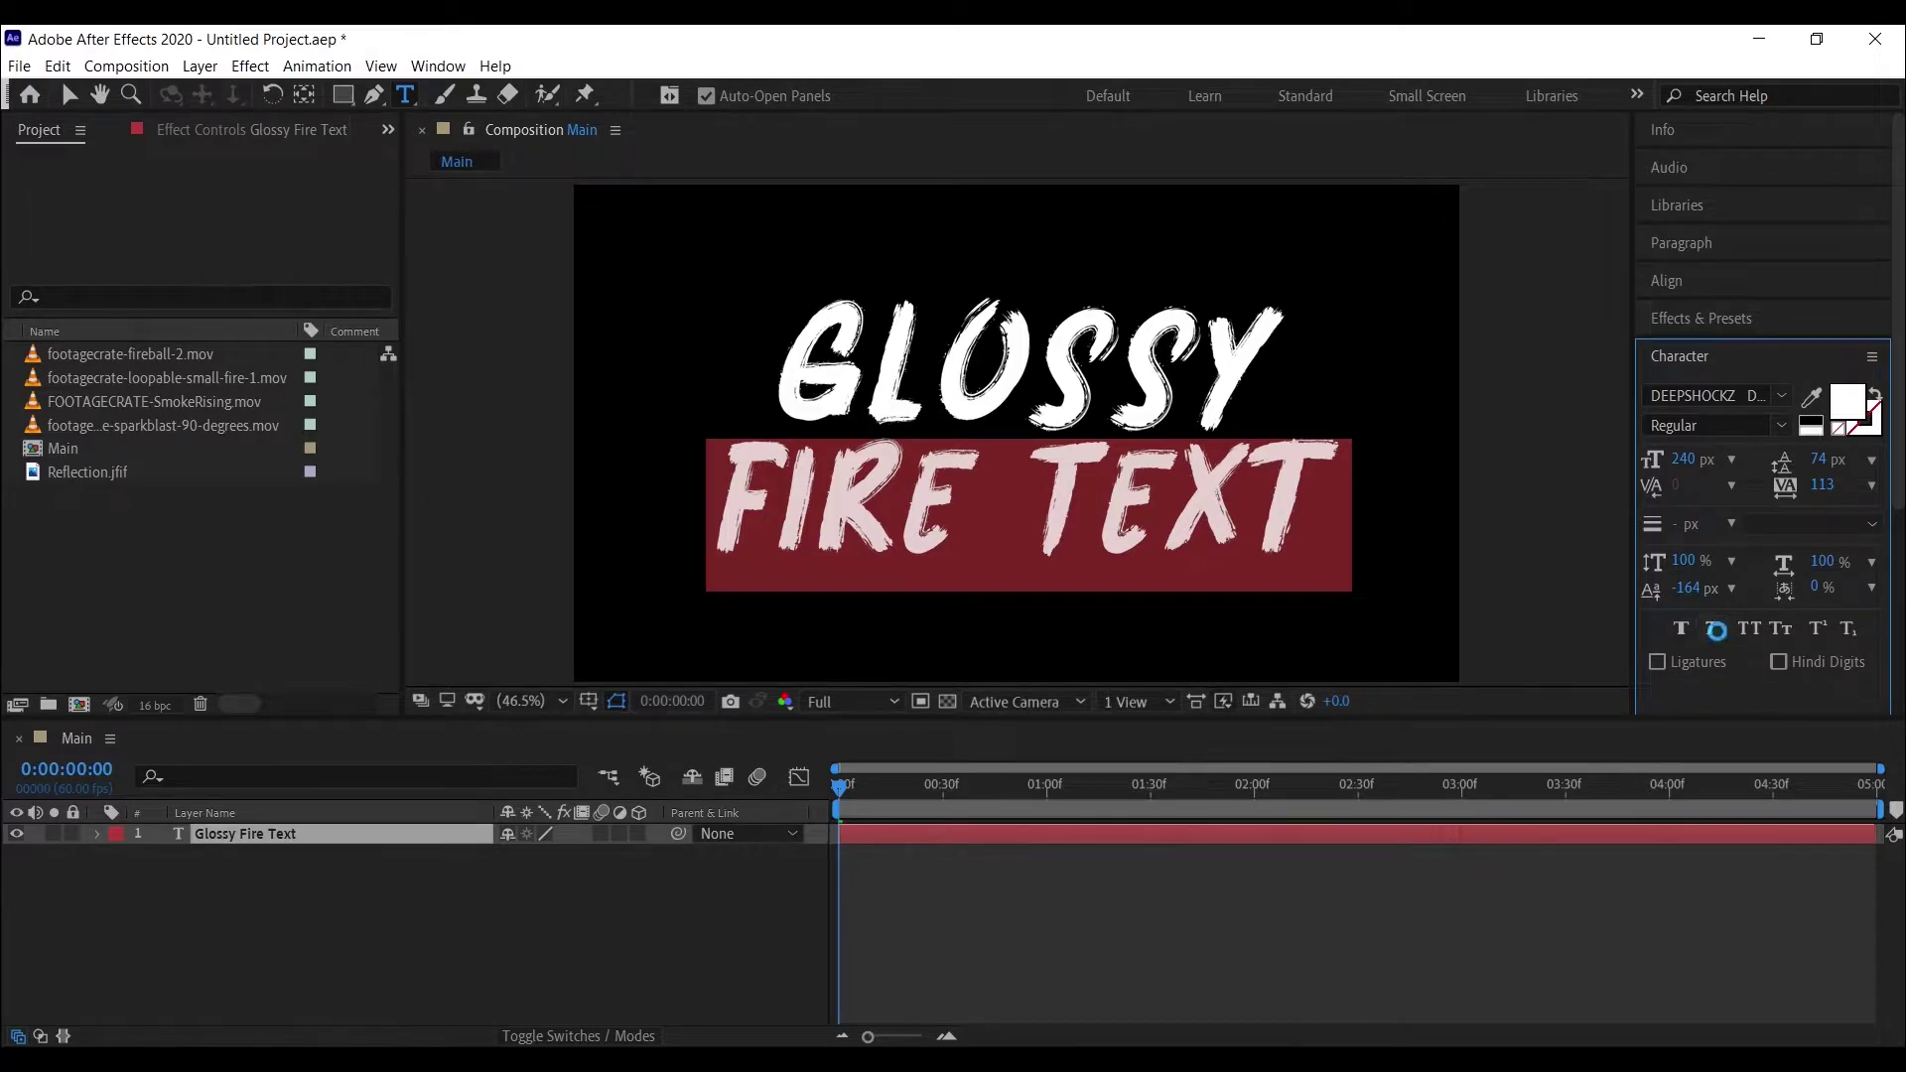
left_click(1715, 629)
left_click(467, 973)
- Set the rotation of the Glossy Fire Text layer to -10°
left_click(332, 839)
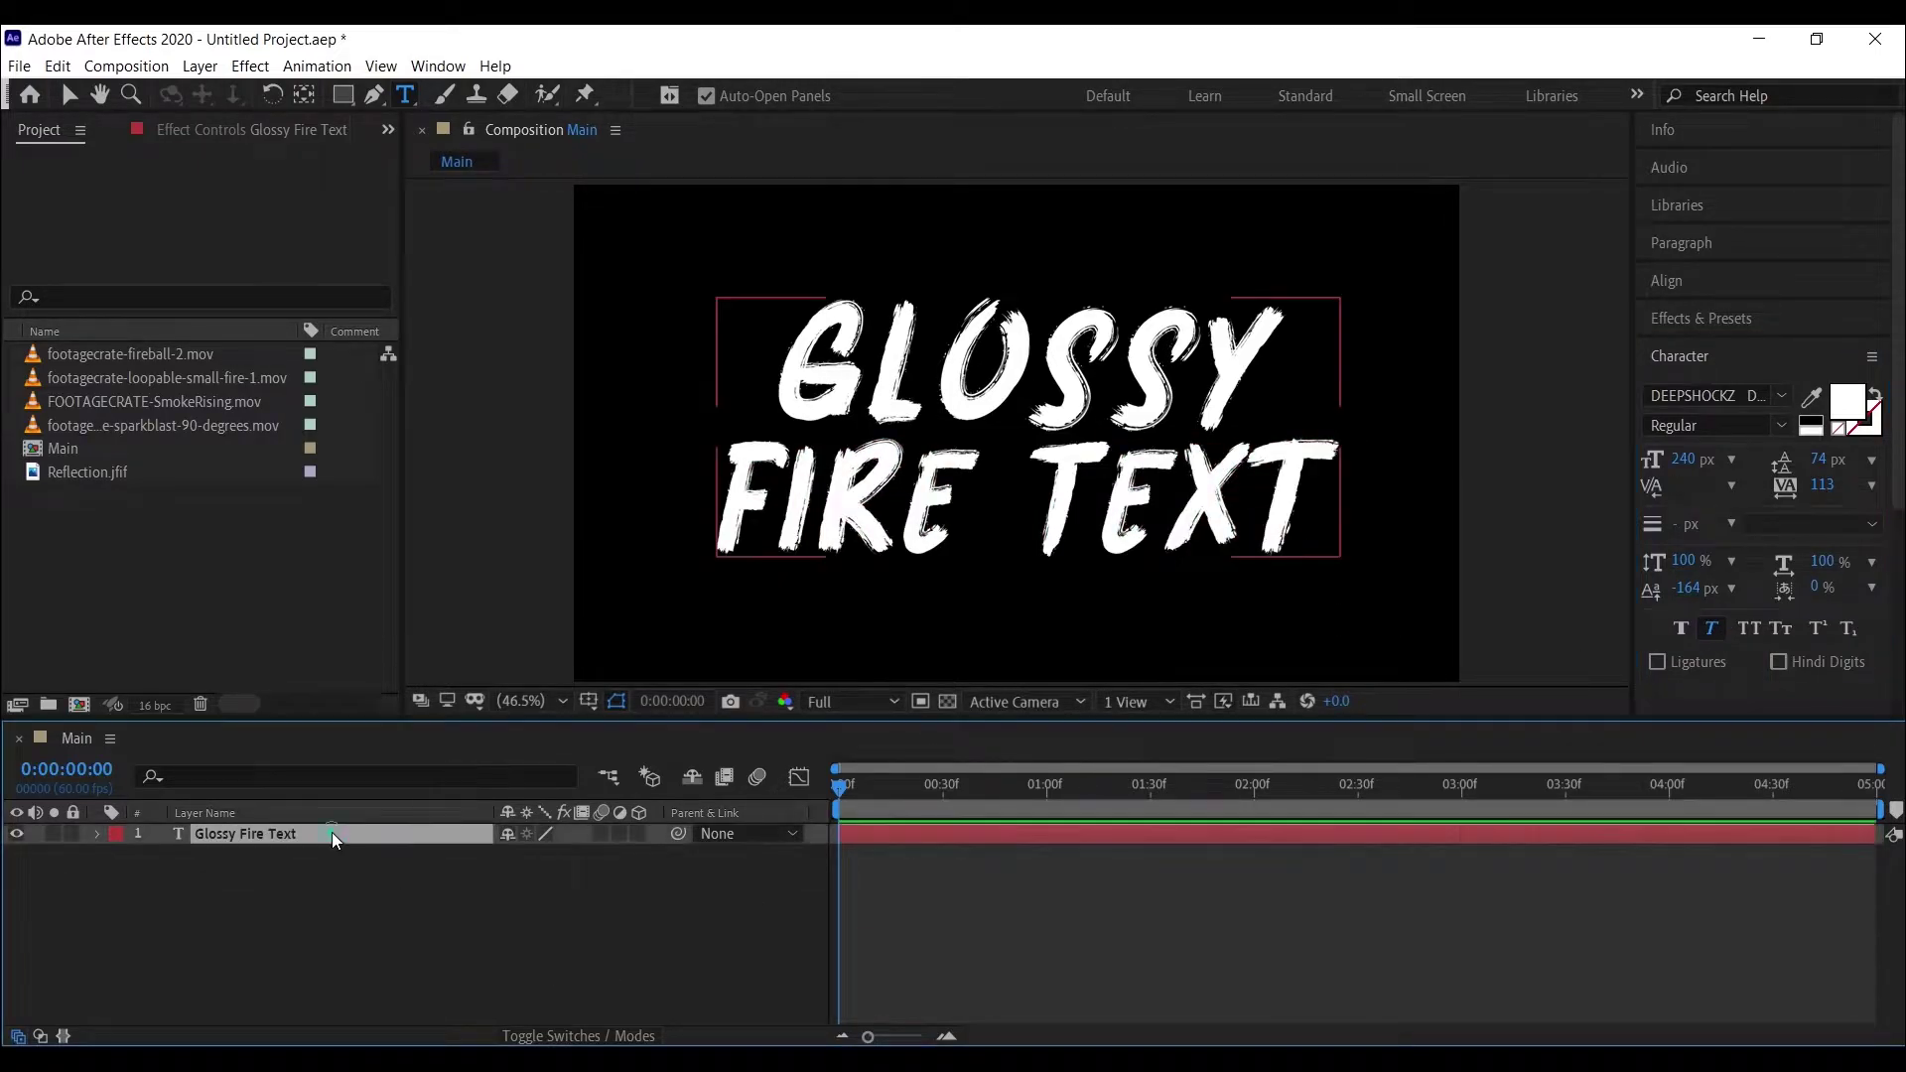
type("r")
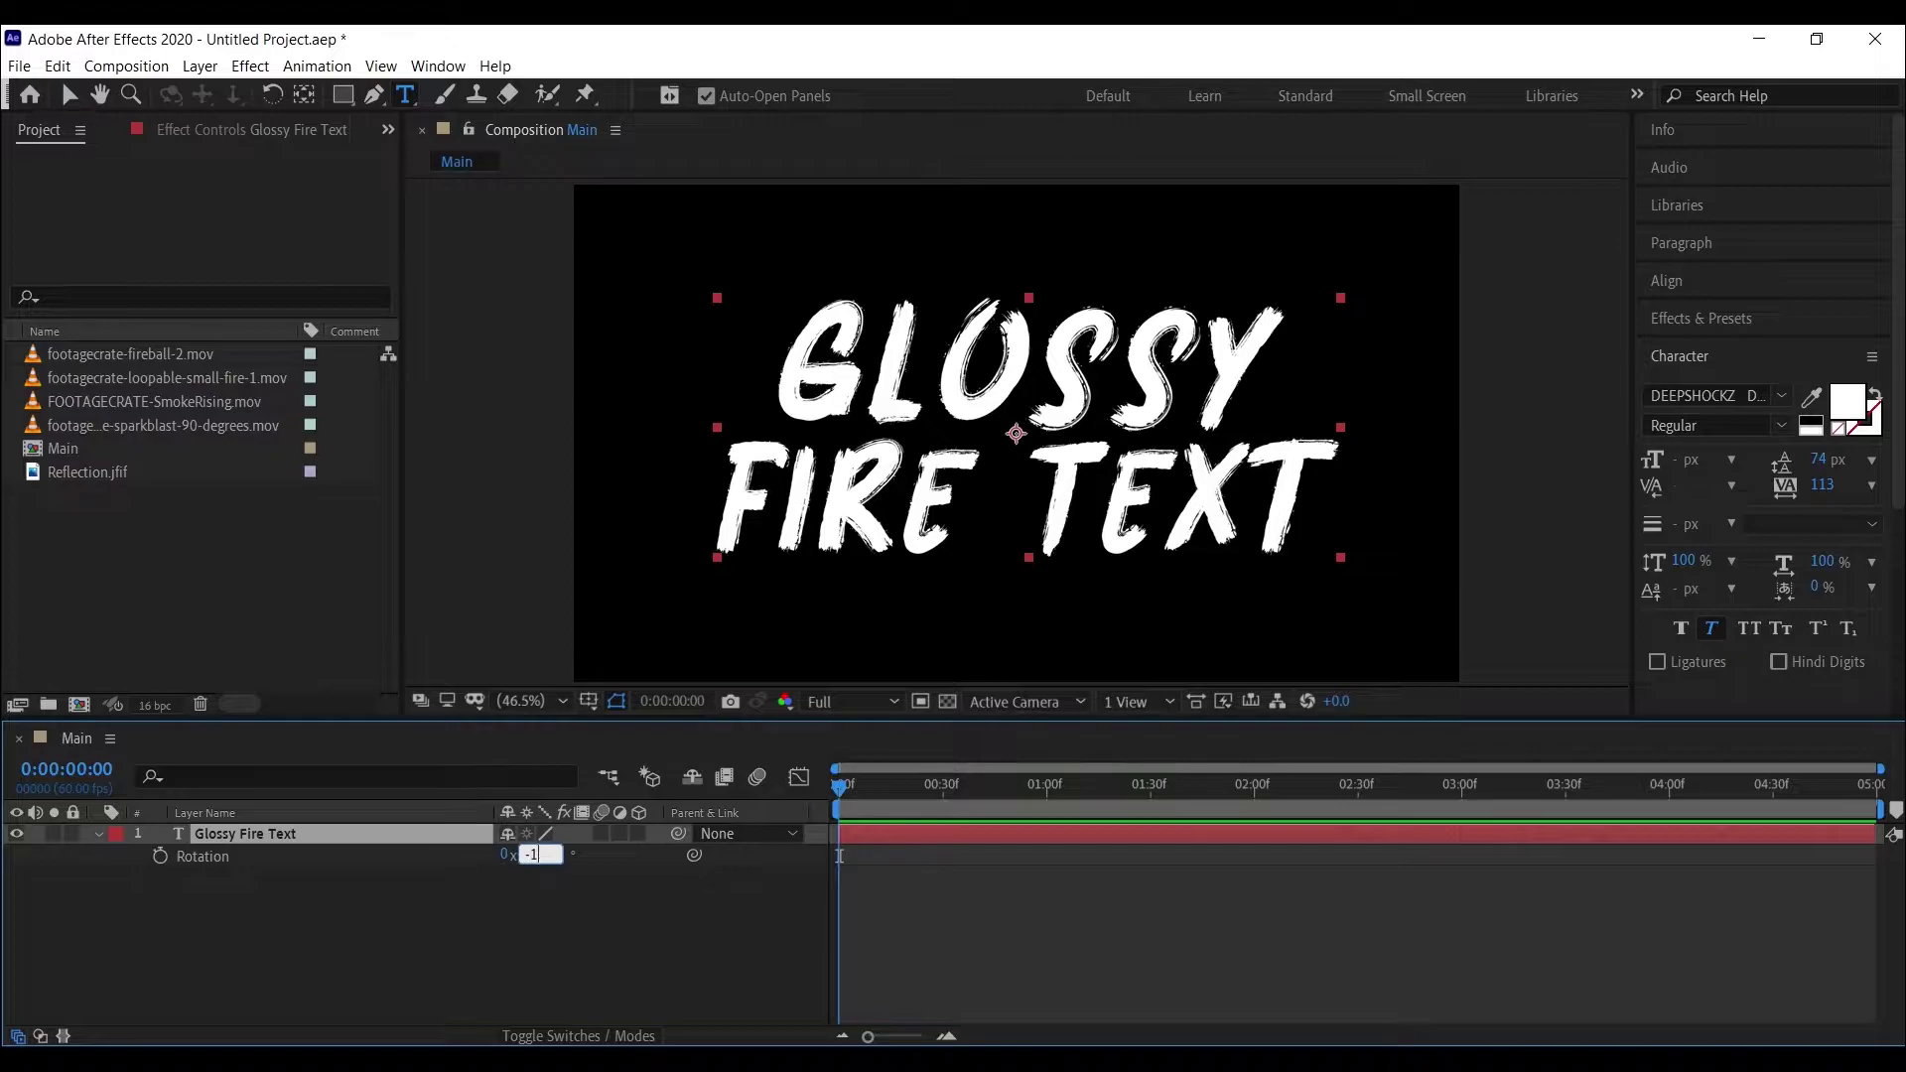
type("0")
key("Return")
- Scale the Glossy Fire Text layer to 86%
left_click(338, 834)
key("s")
left_click(541, 855)
type("75")
key("Return")
left_click_drag(496, 854, 512, 854)
left_click(421, 908)
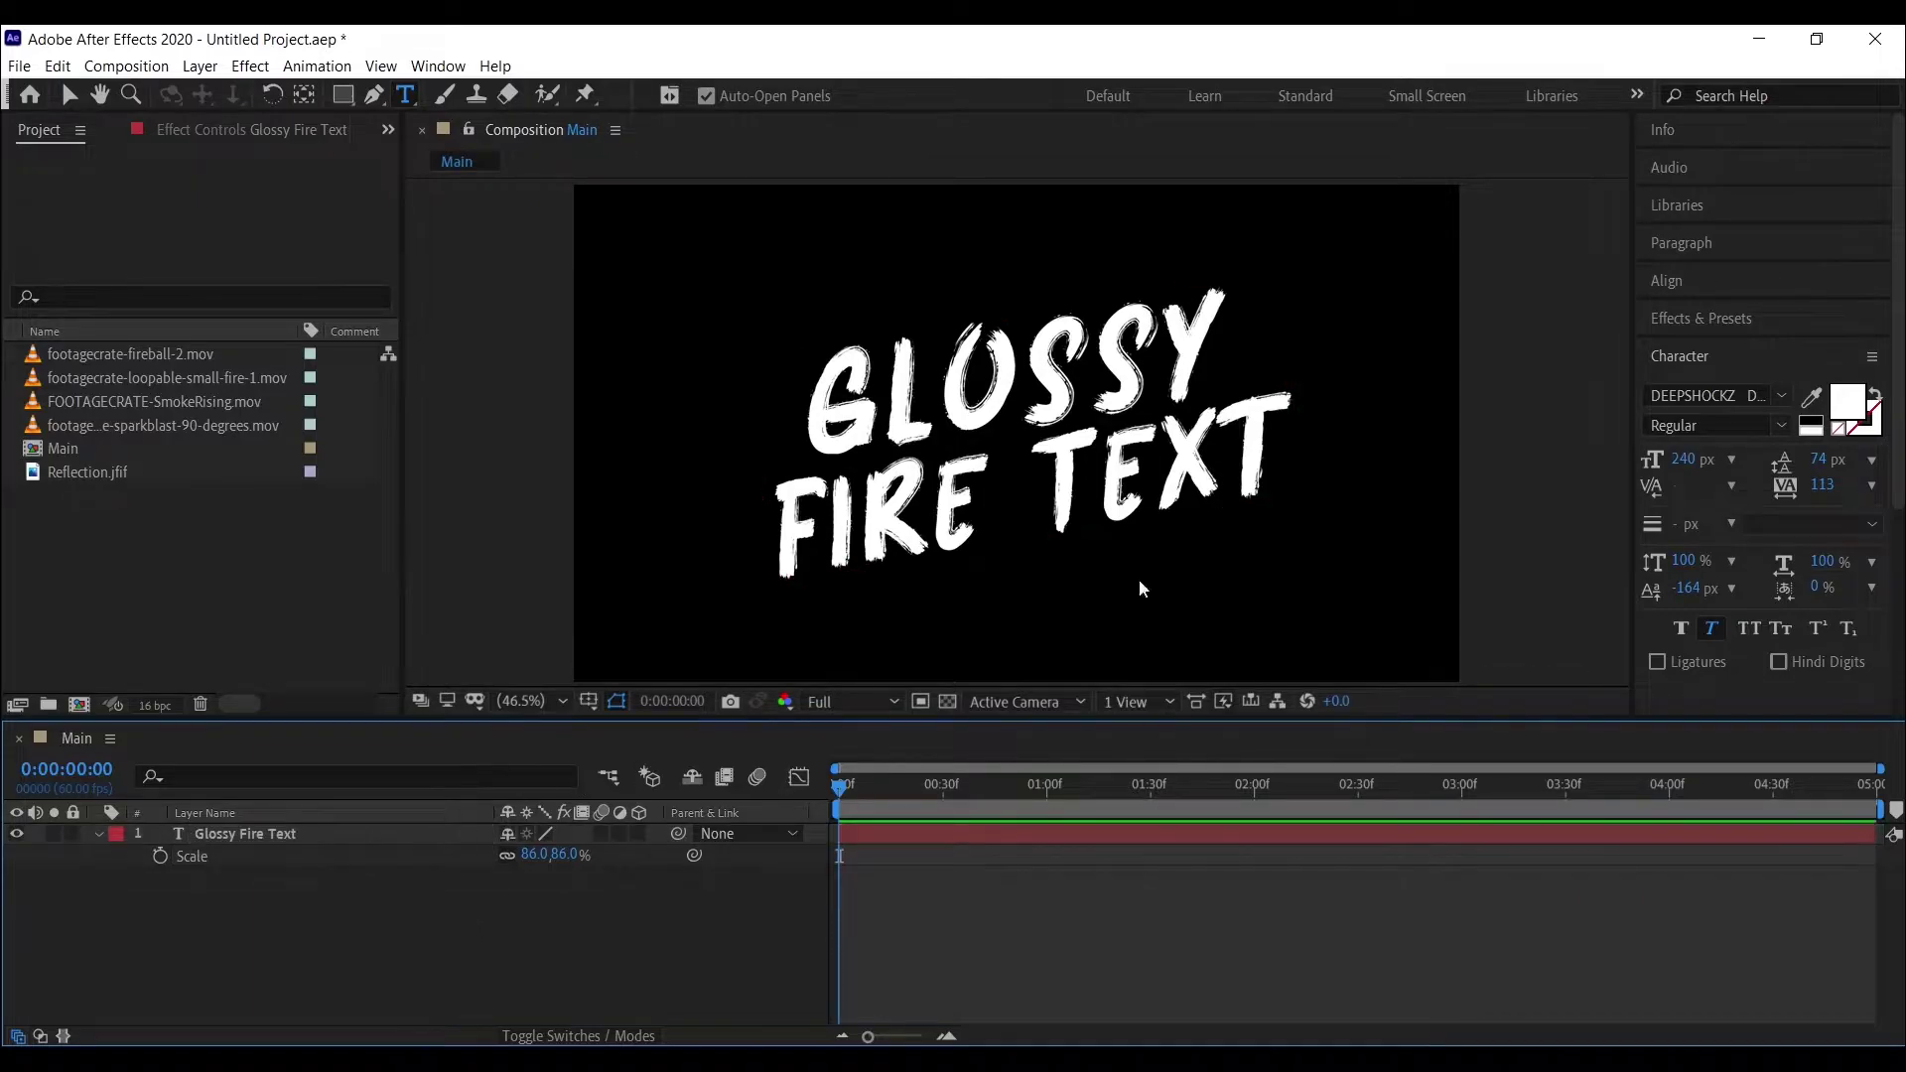
- Center the Glossy Fire Text layer horizontally and vertically in the composition
left_click(1667, 280)
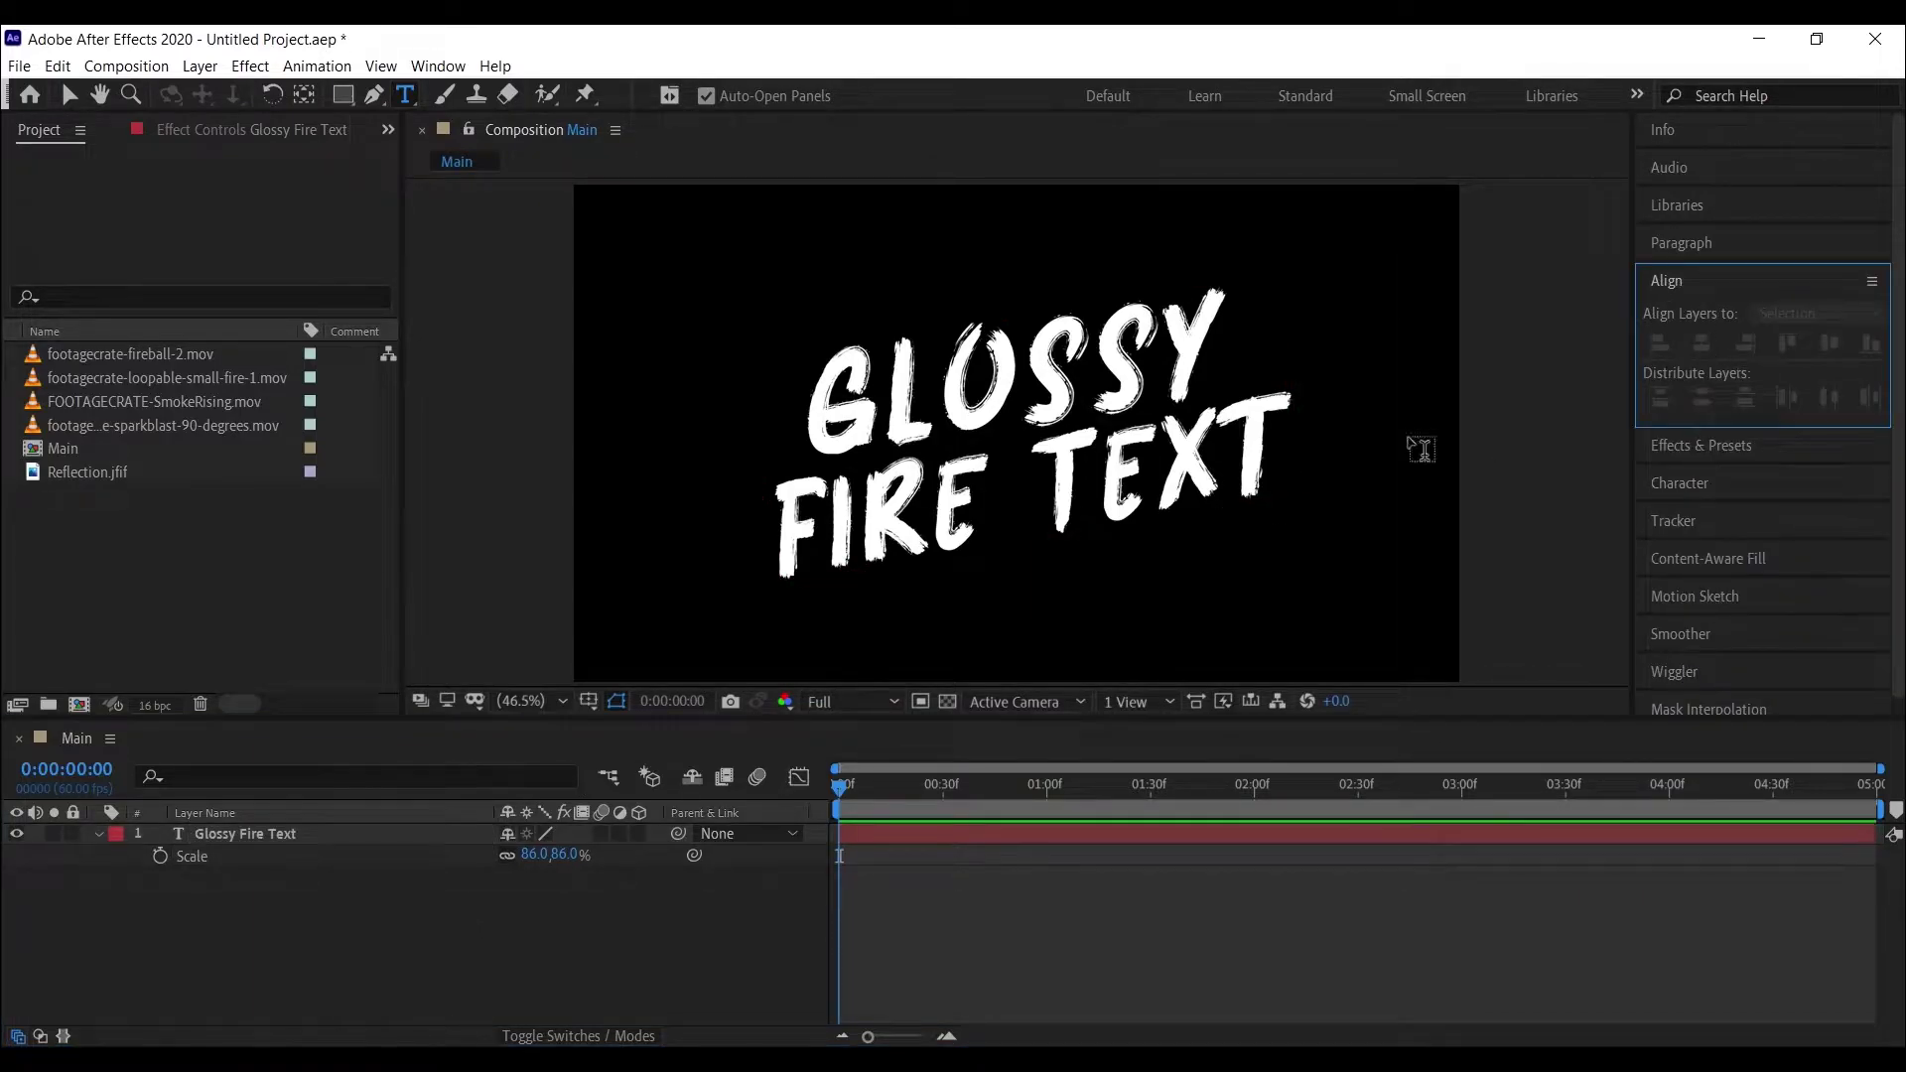
left_click(358, 832)
left_click(363, 832)
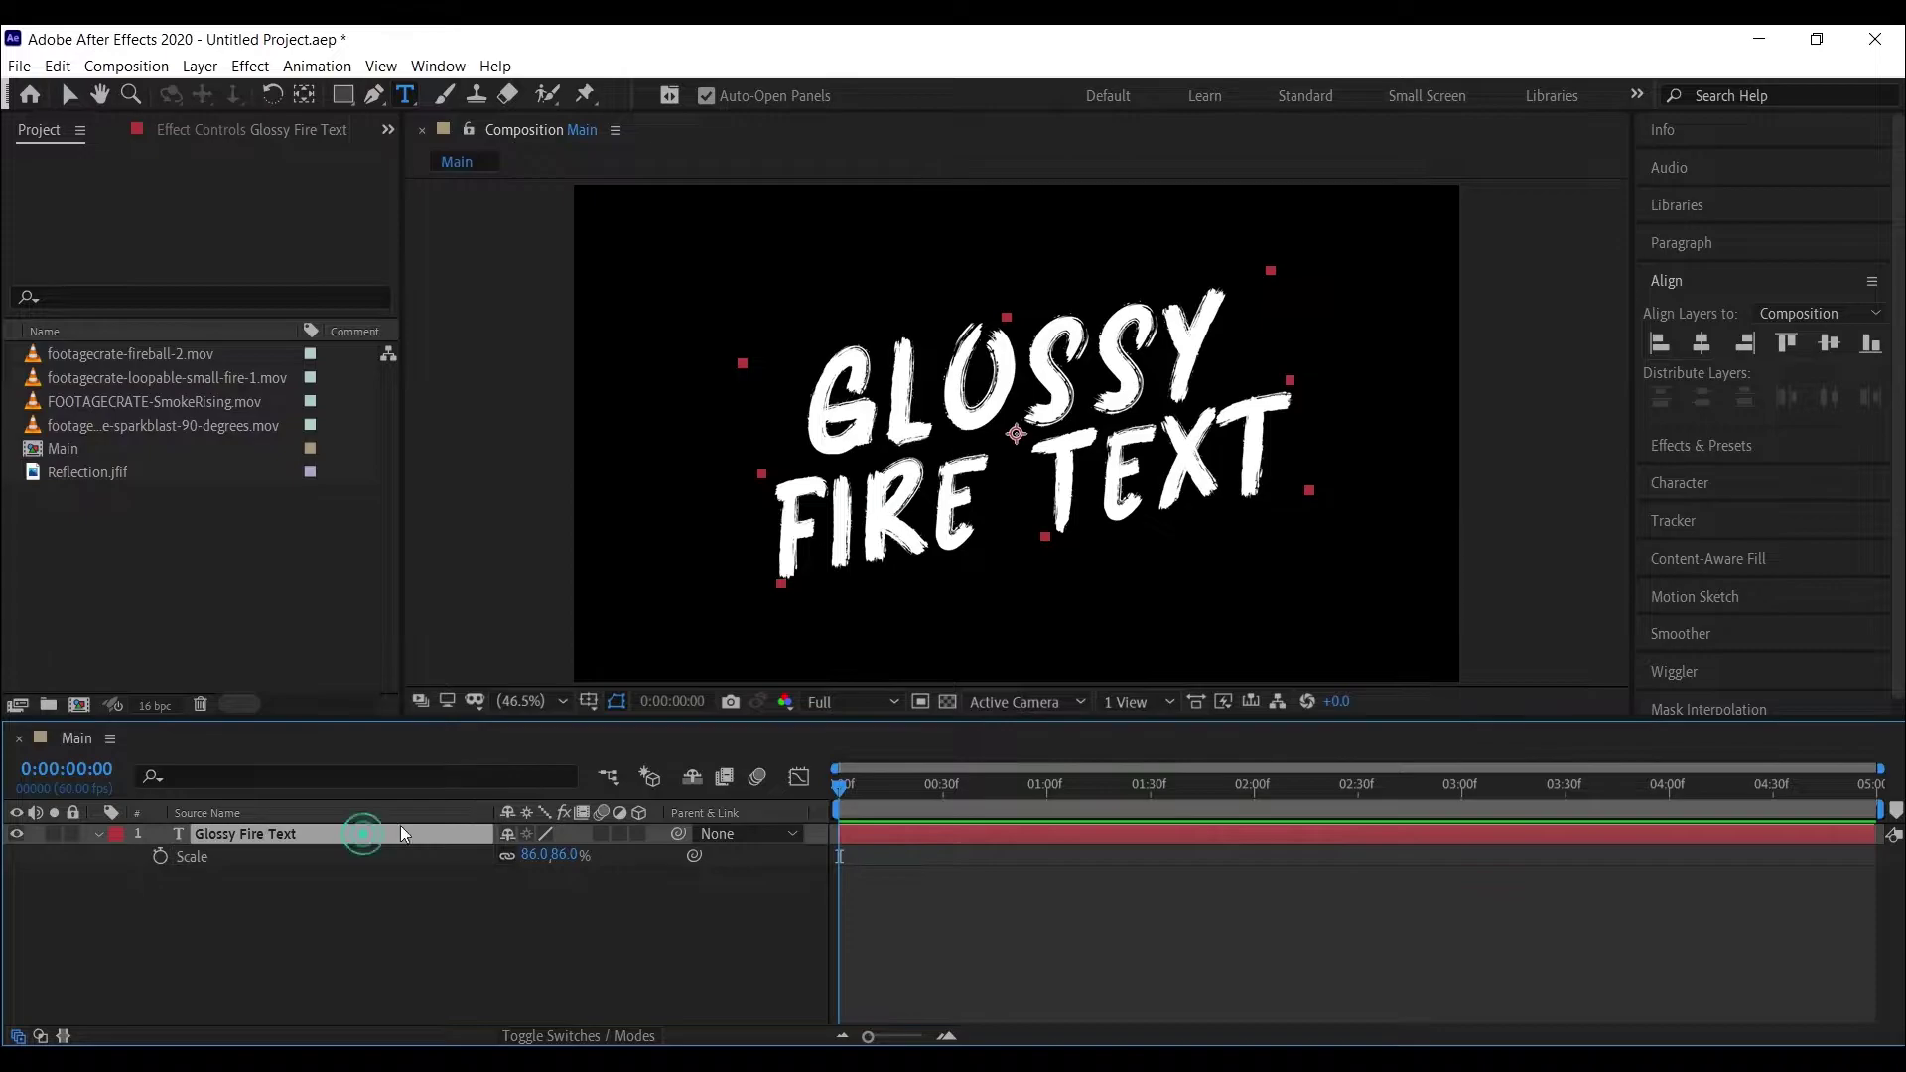
left_click(1702, 343)
left_click(1828, 344)
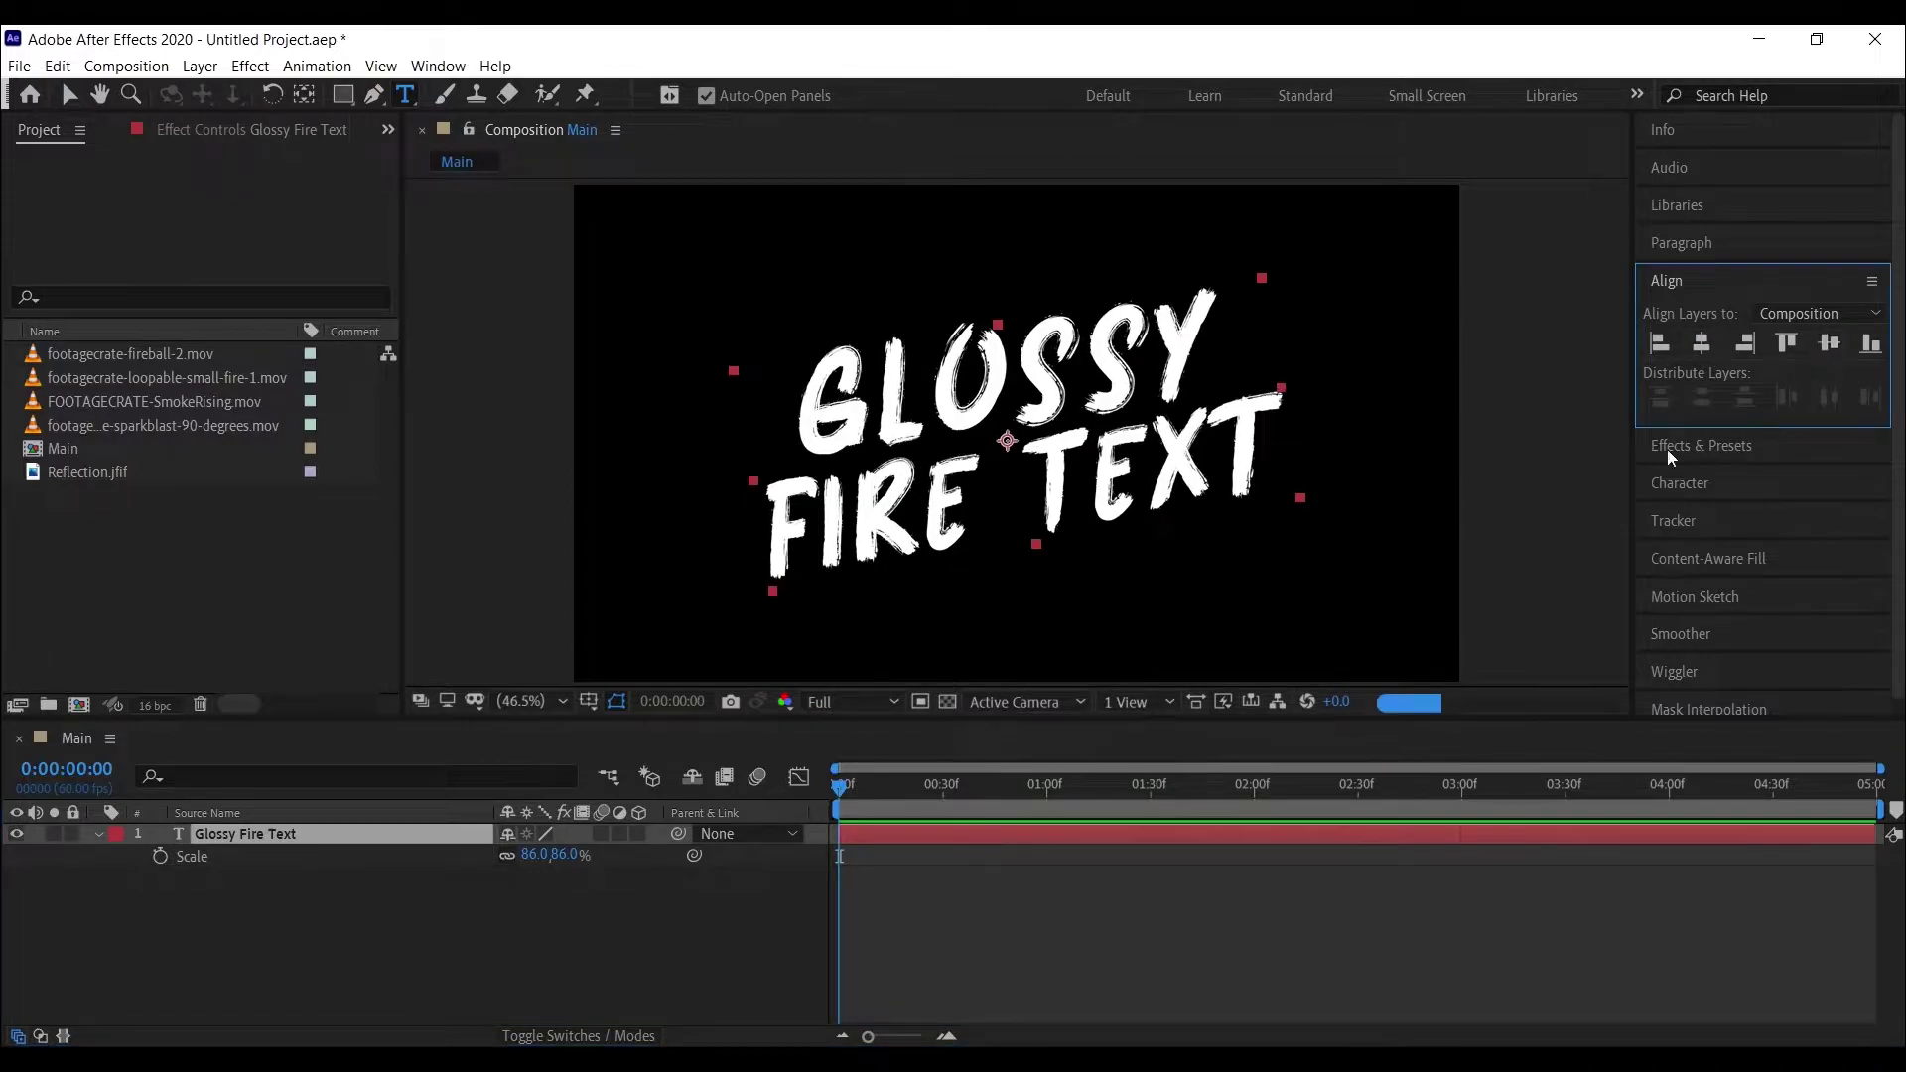
left_click(543, 934)
left_click(189, 862)
left_click(97, 833)
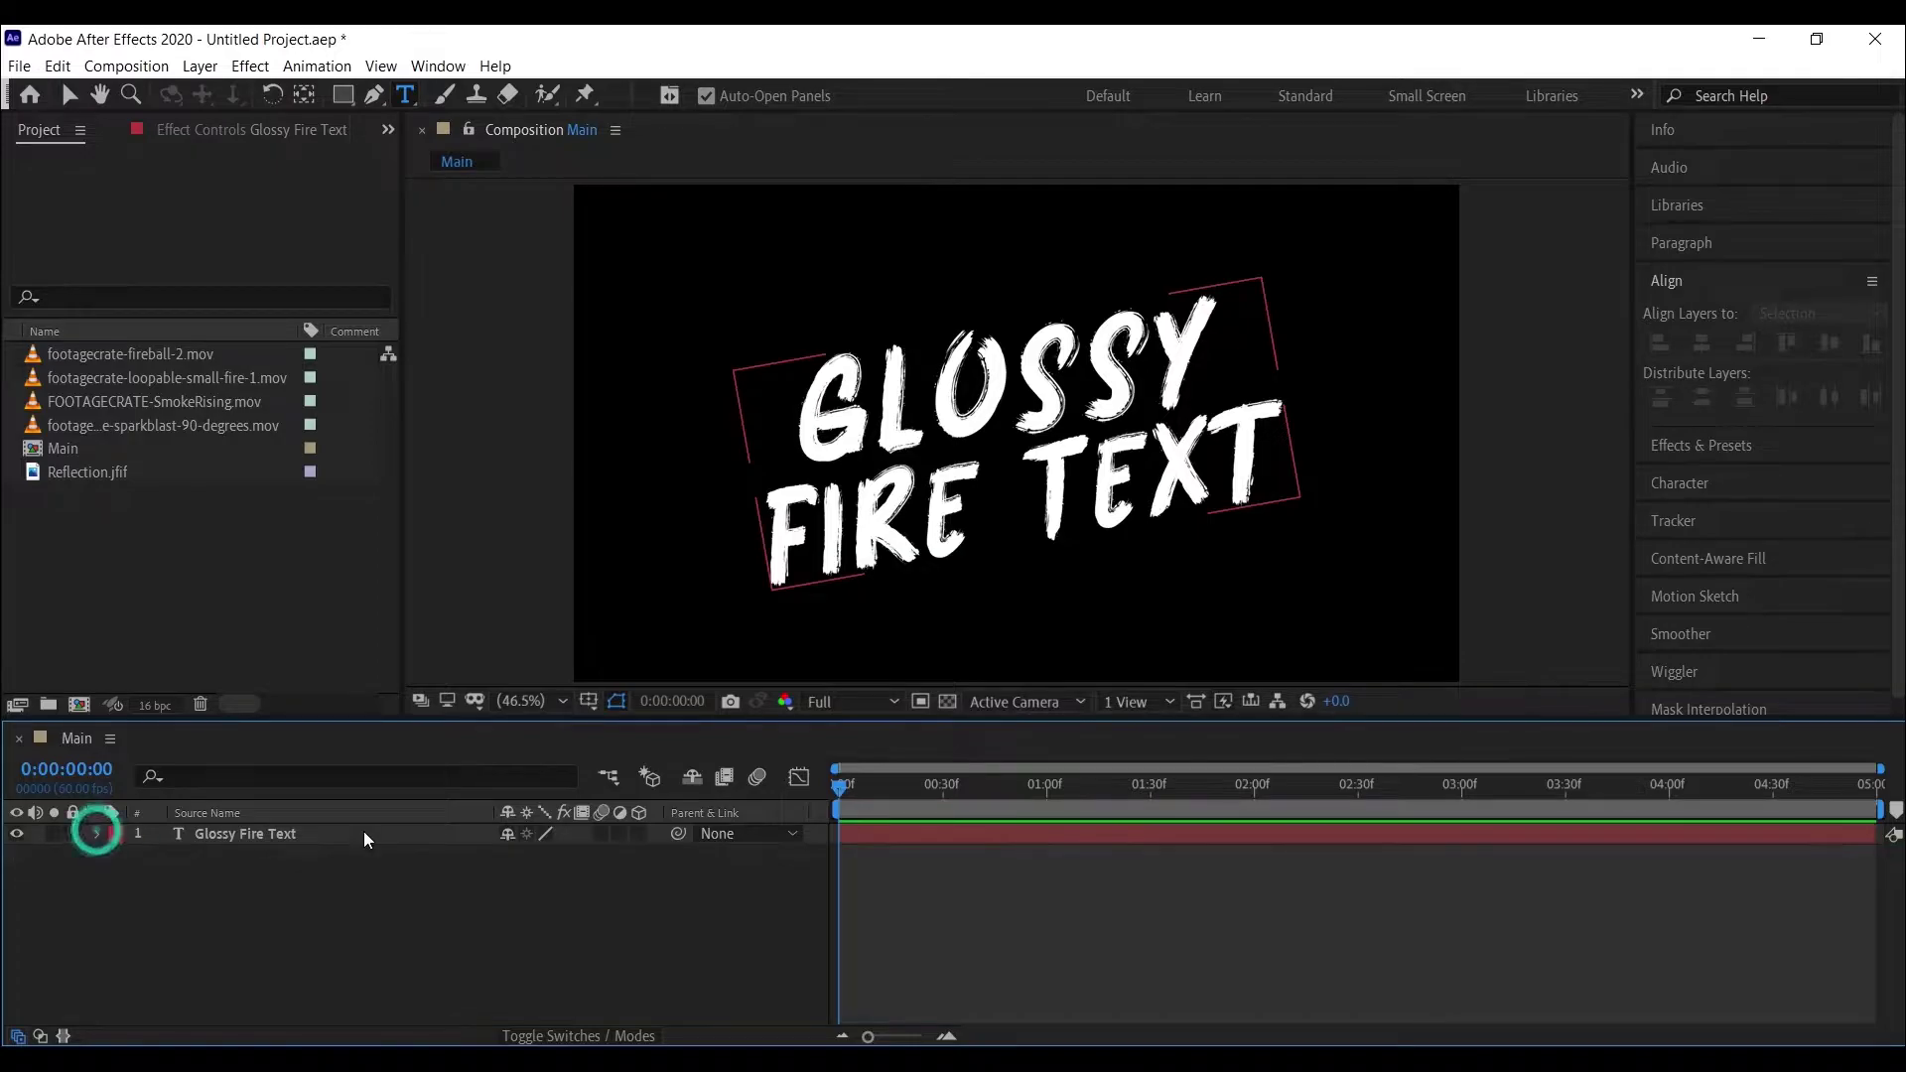
- Pre-compose the Glossy Fire Text layer as "text", moving all attributes into the new composition
right_click(363, 834)
left_click(439, 723)
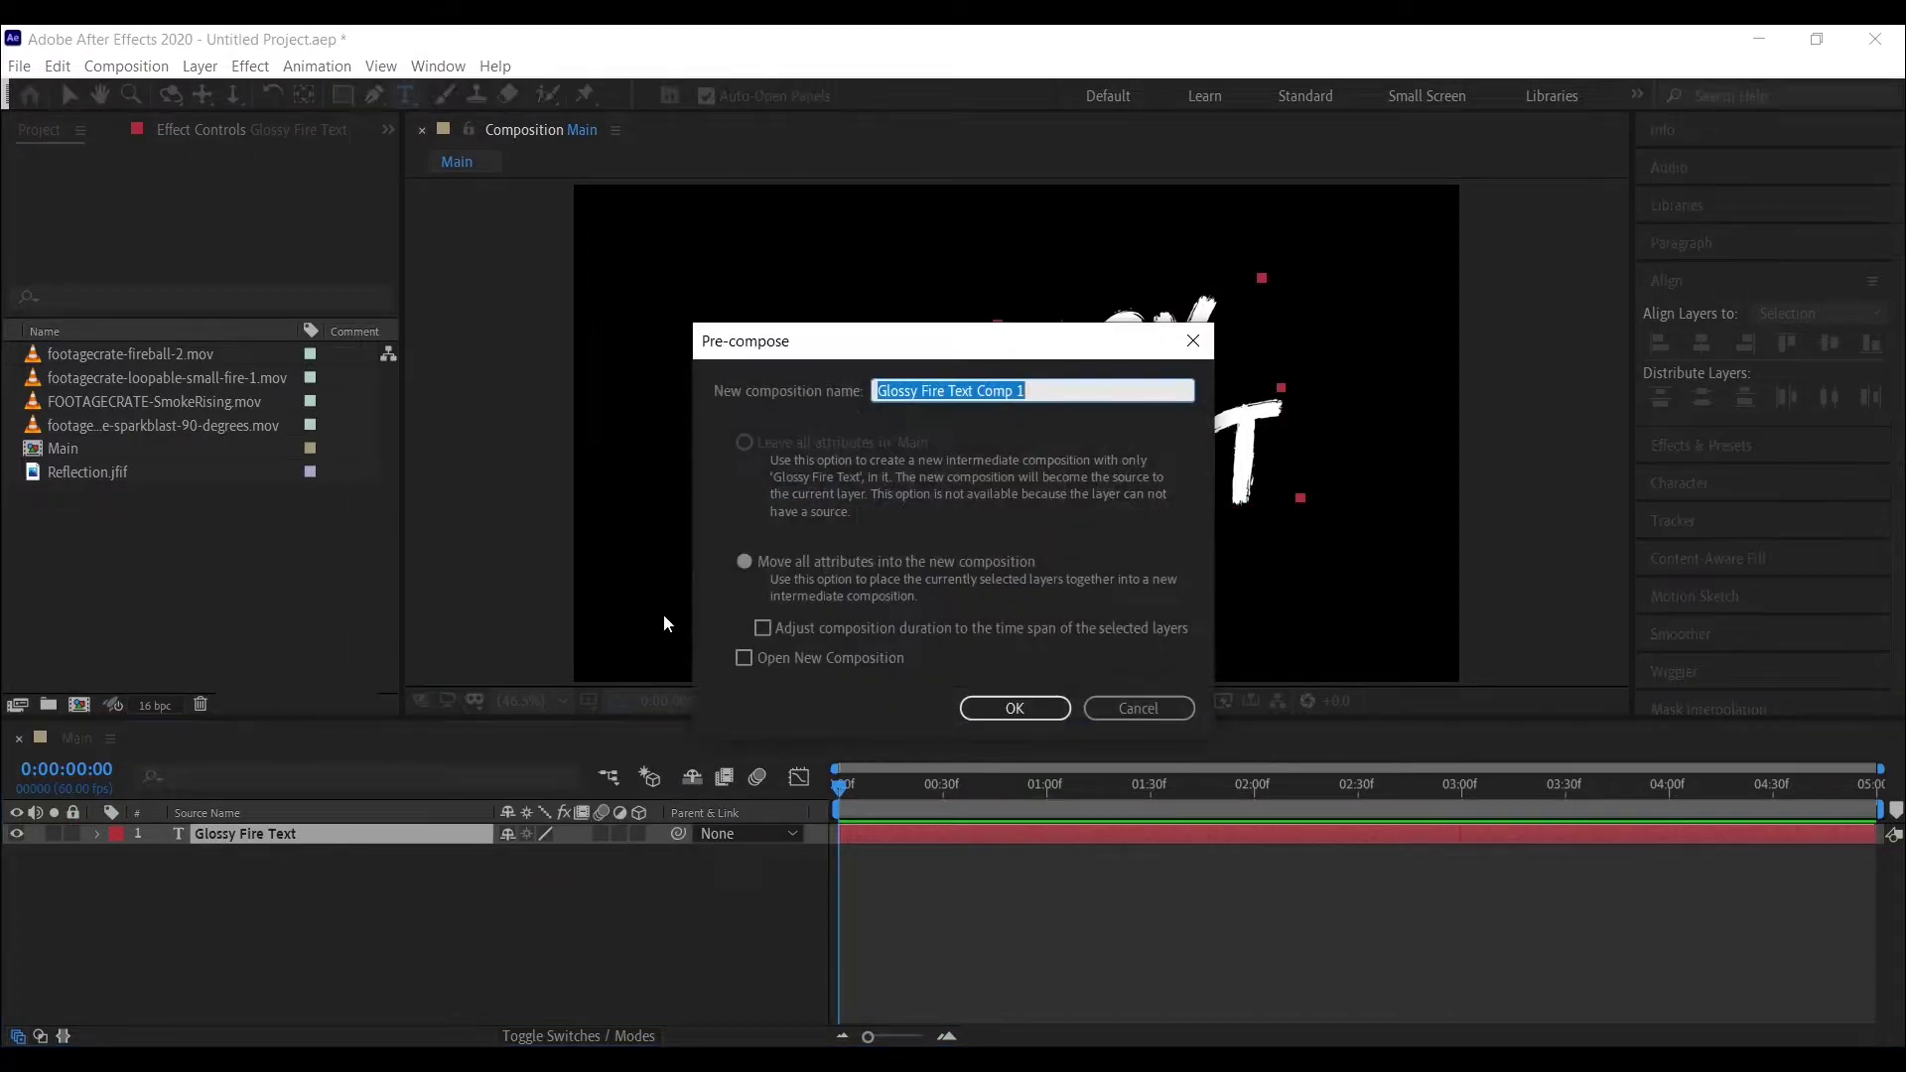
type("text")
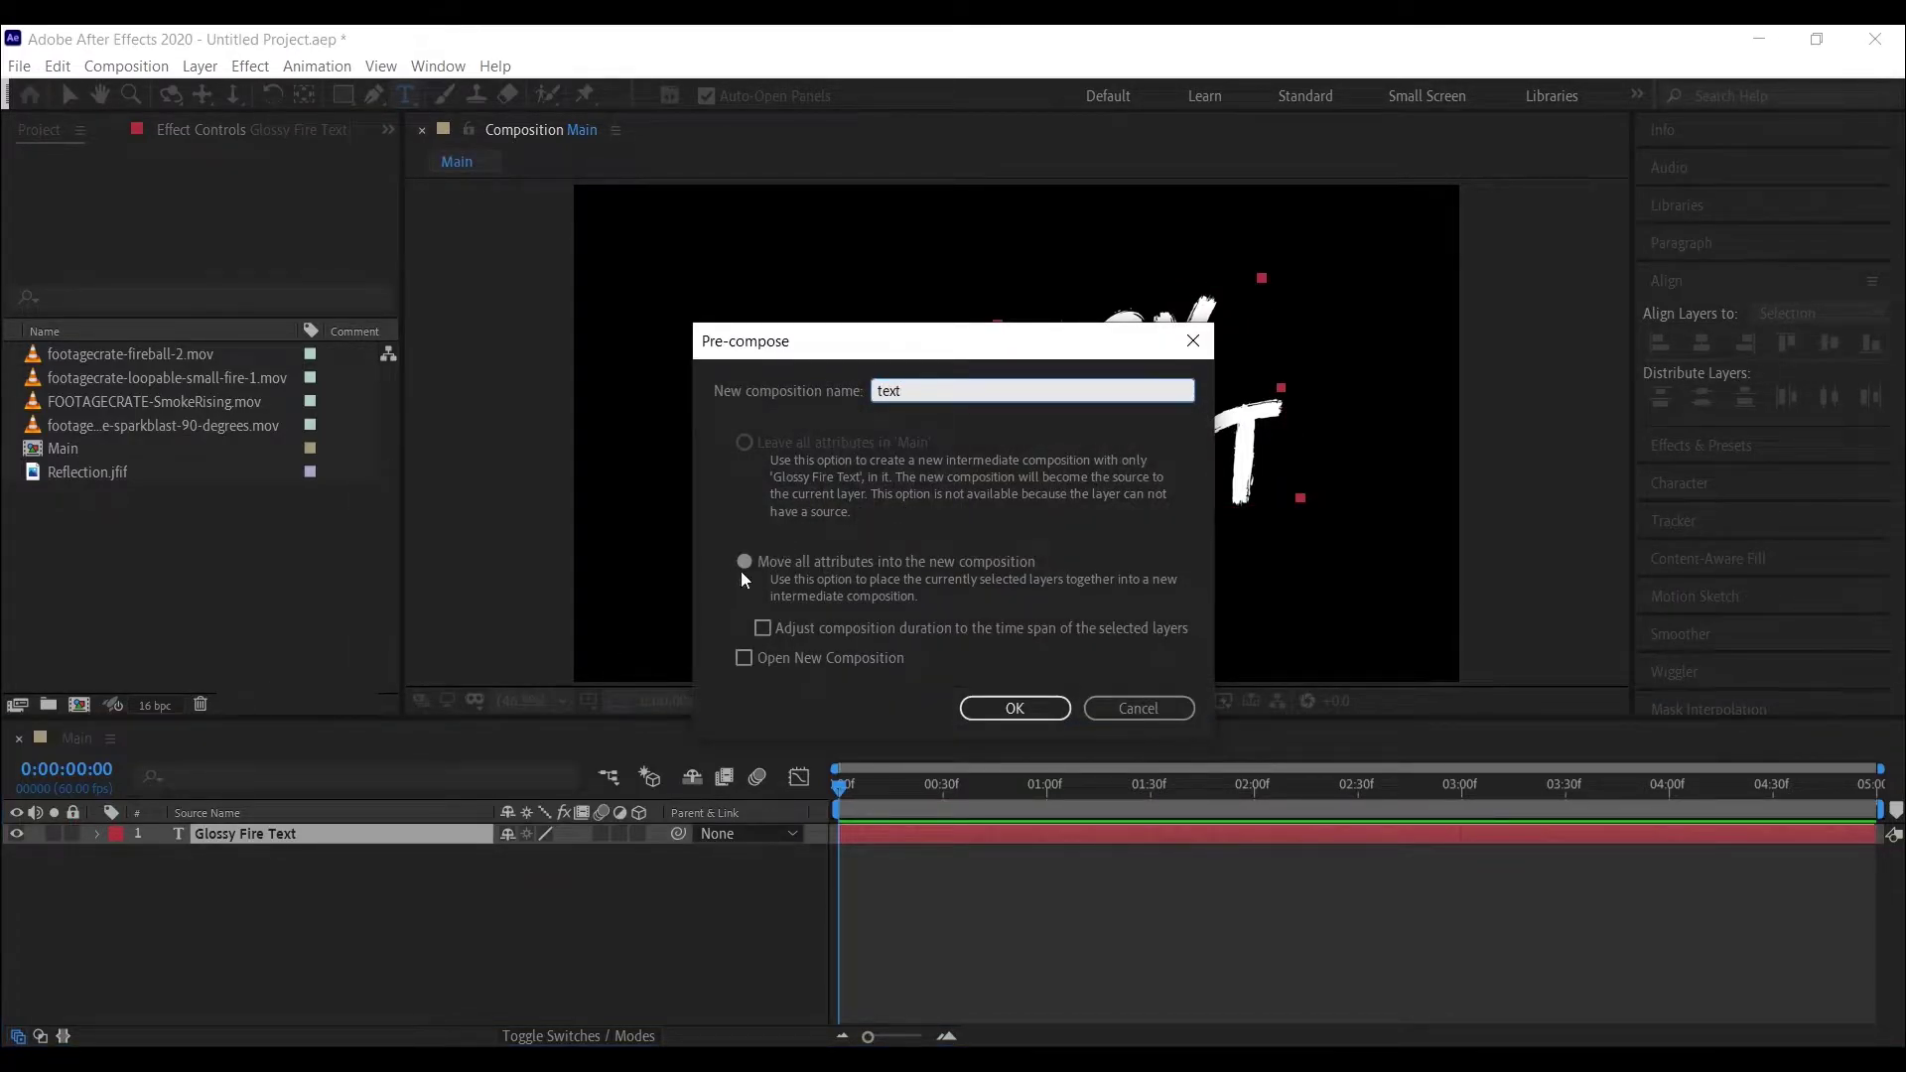
left_click(743, 561)
left_click(1014, 707)
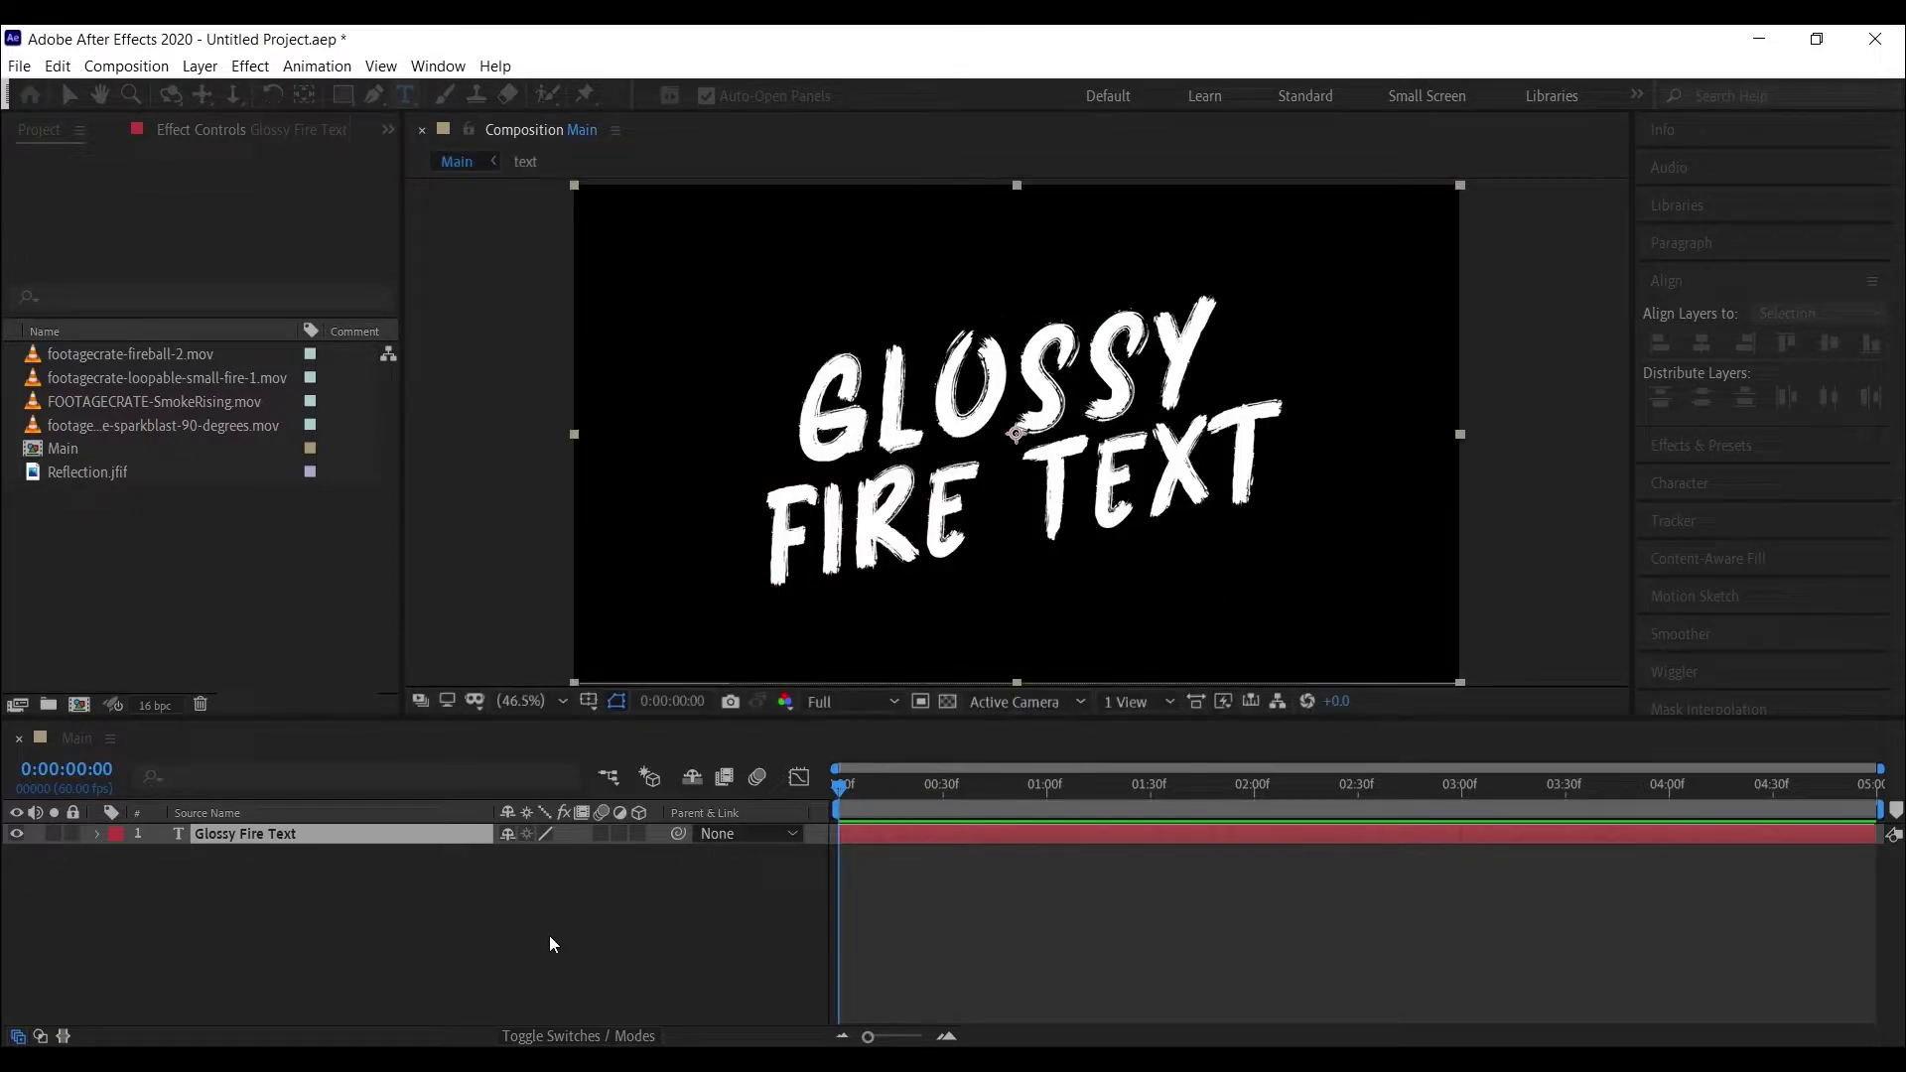
left_click(323, 949)
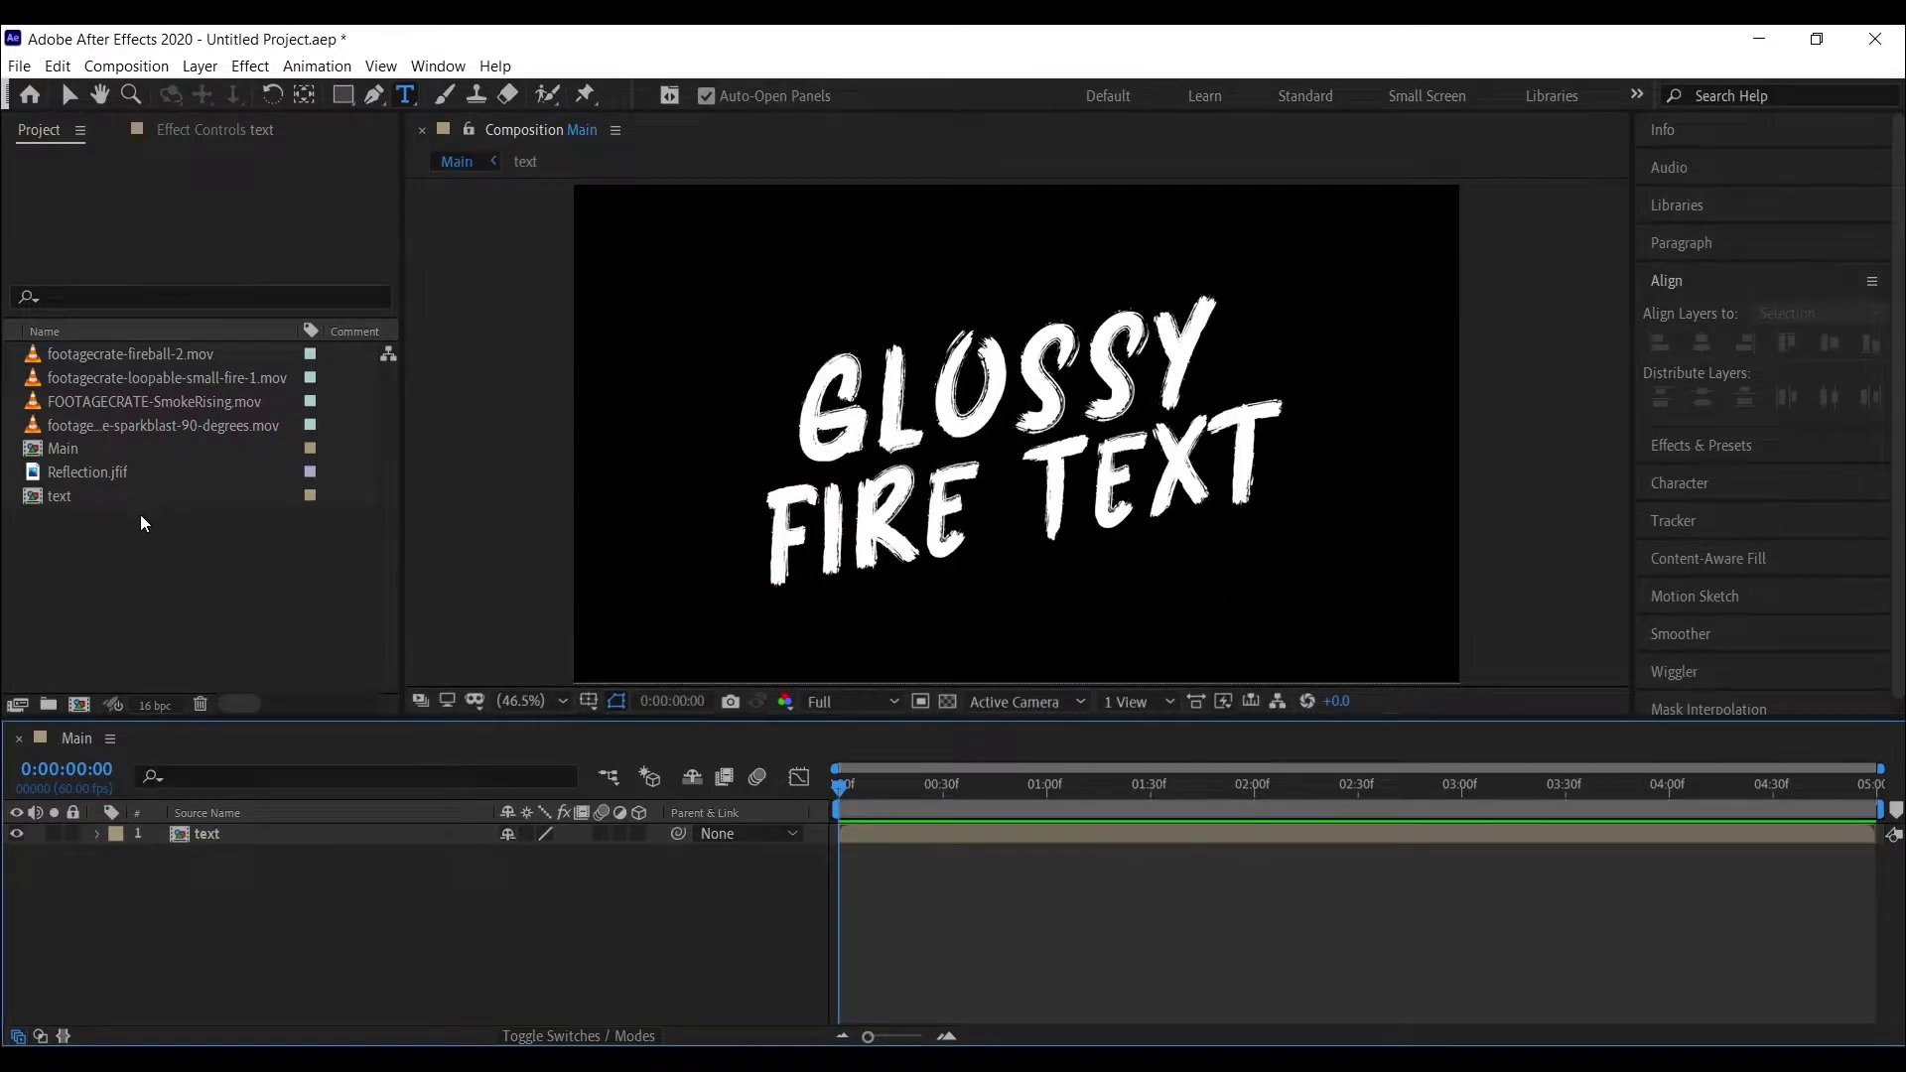
- Place Reflection.jfif below the text layer and pre-compose it as "Reflection", moving all attributes into the new composition
left_click(134, 475)
left_click_drag(134, 474, 265, 887)
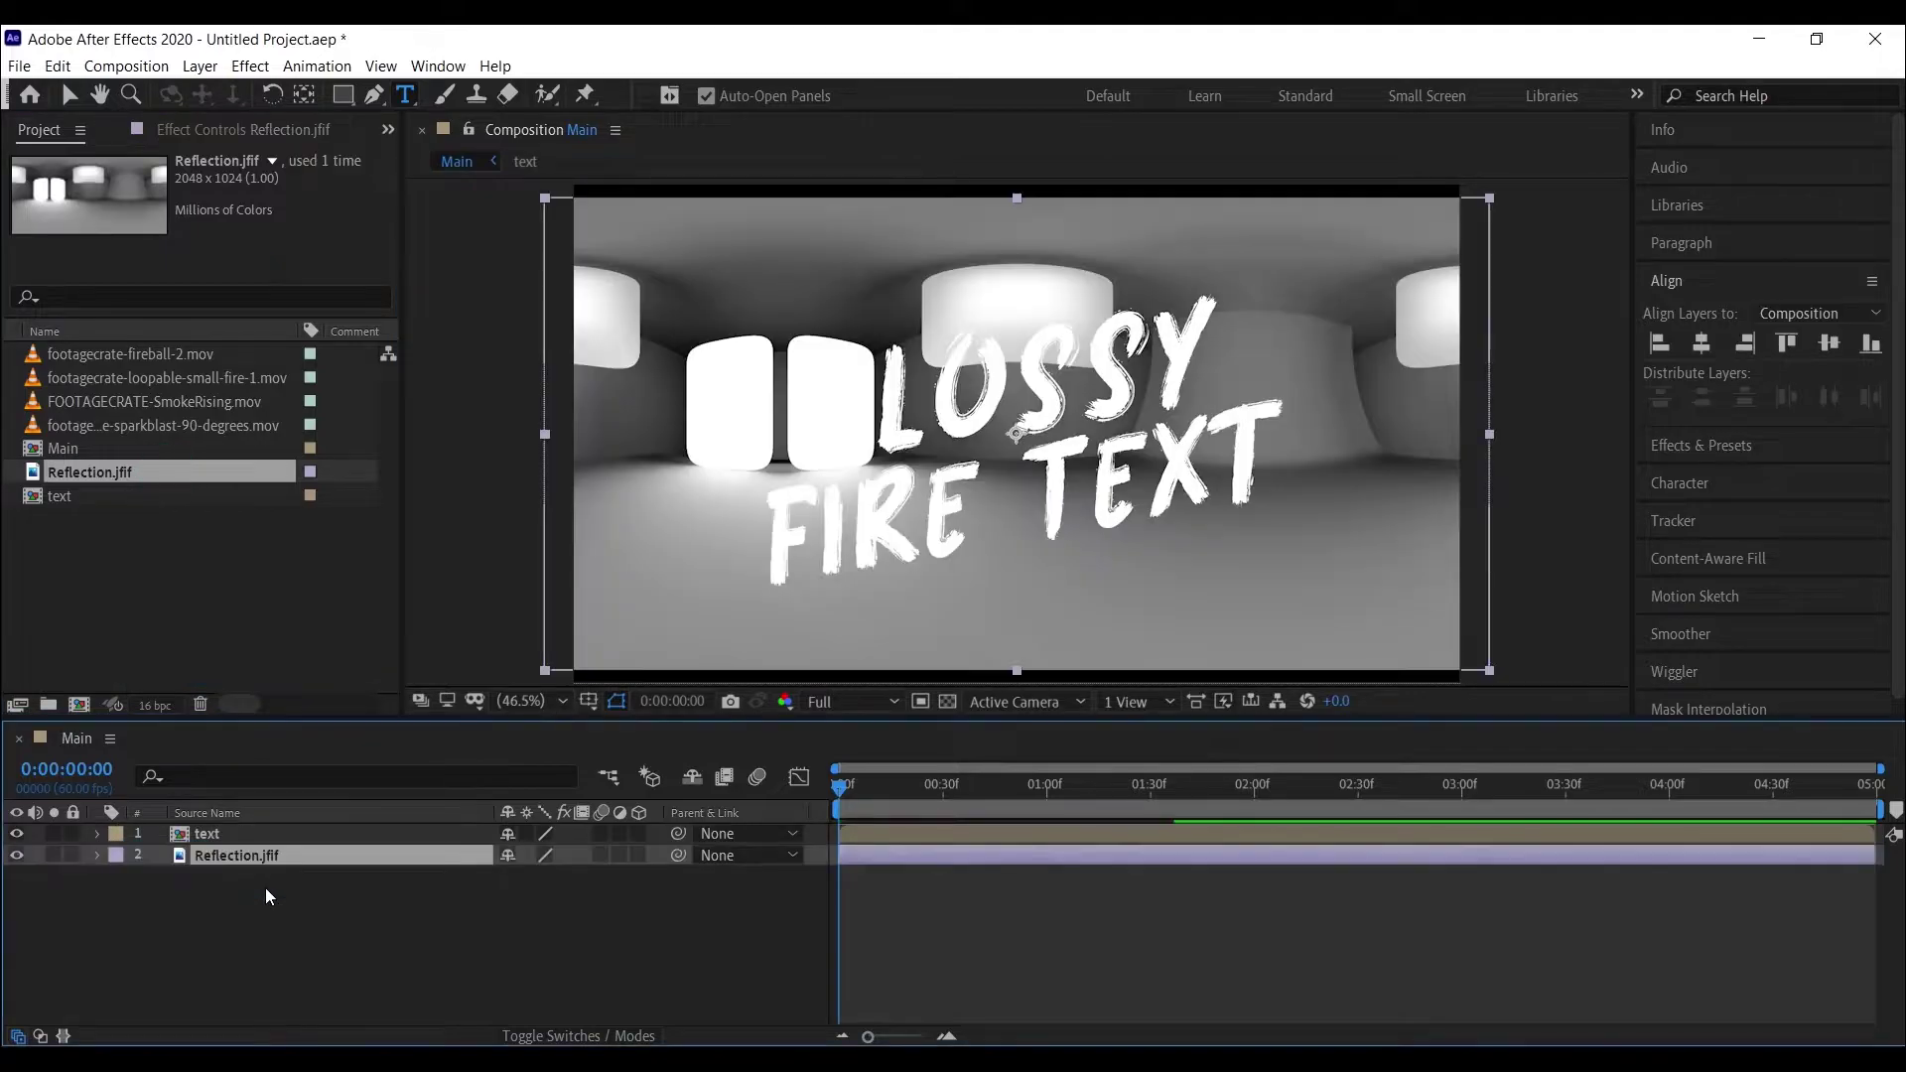
right_click(250, 860)
left_click(298, 744)
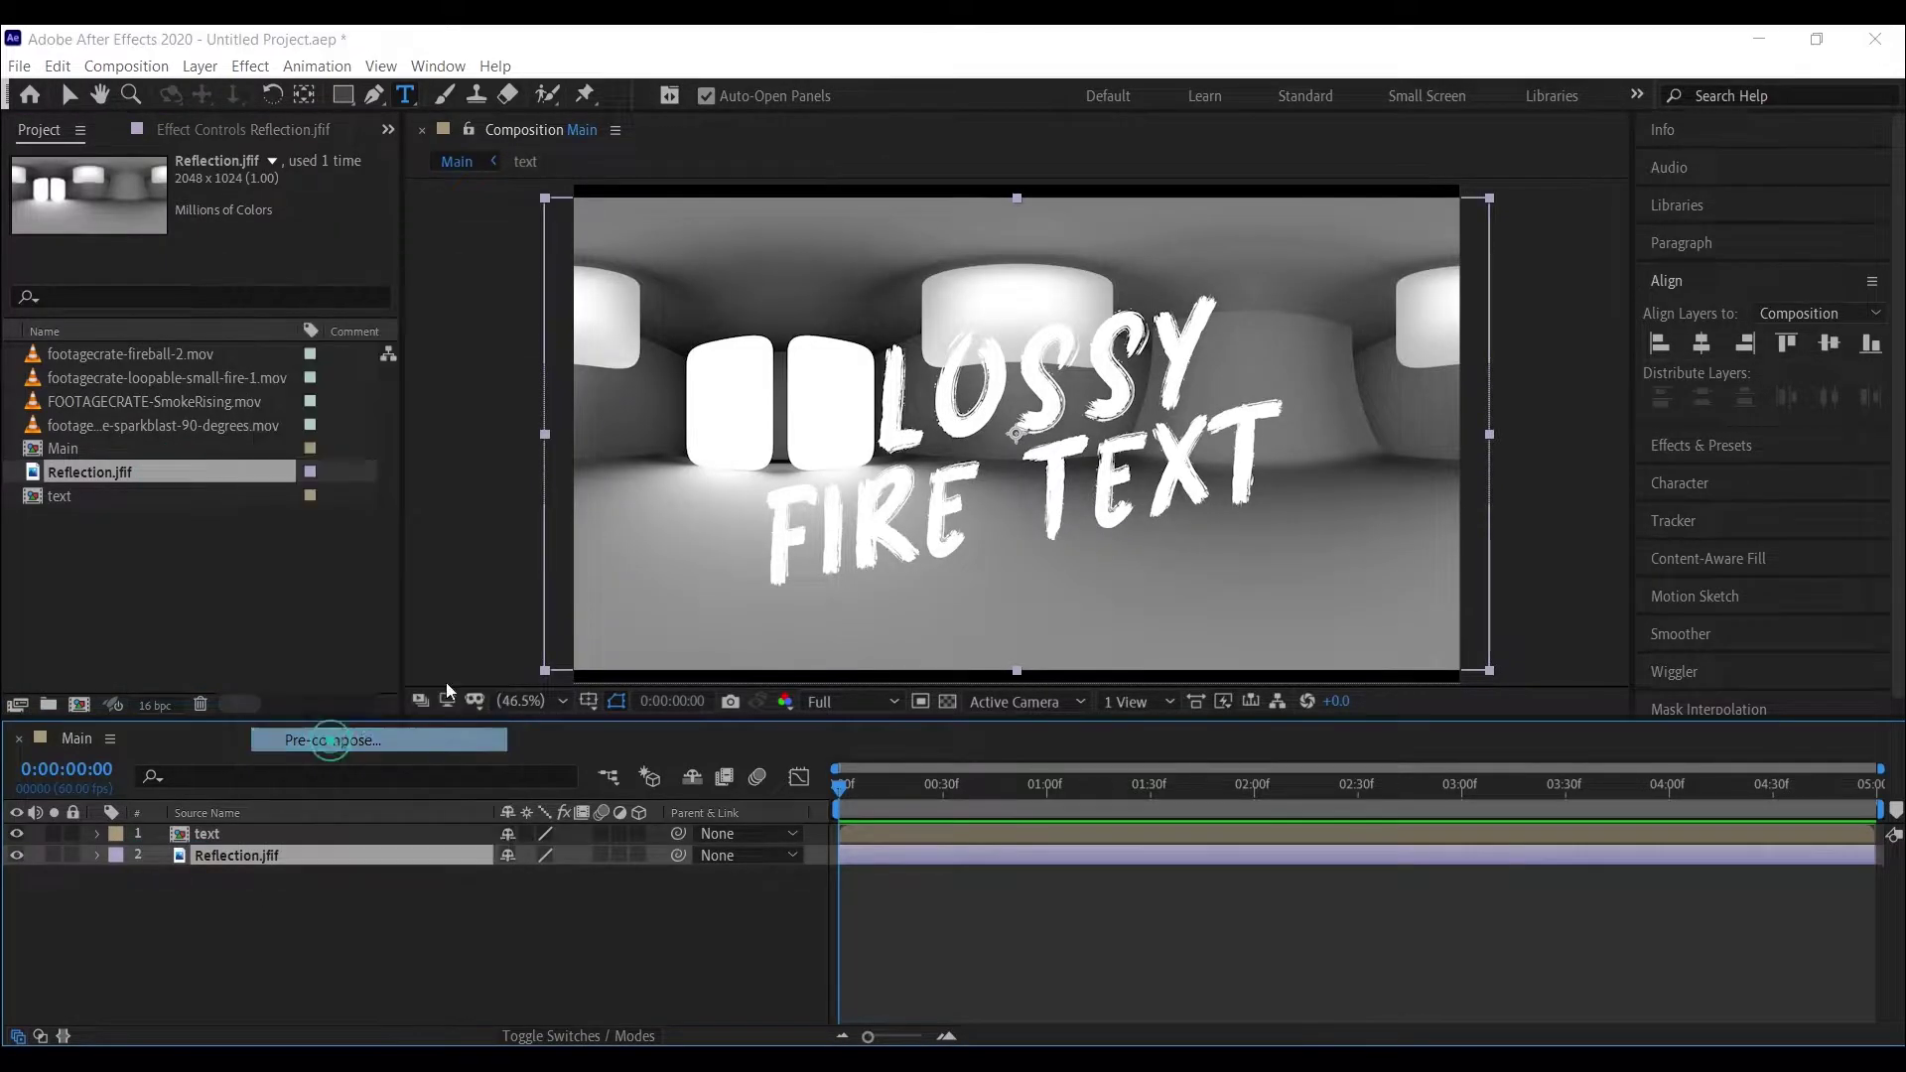
left_click(1052, 394)
key("BackSpace")
key("BackSpace")
key("BackSpace")
key("BackSpace")
key("BackSpace")
key("BackSpace")
key("BackSpace")
key("BackSpace")
key("BackSpace")
key("BackSpace")
key("BackSpace")
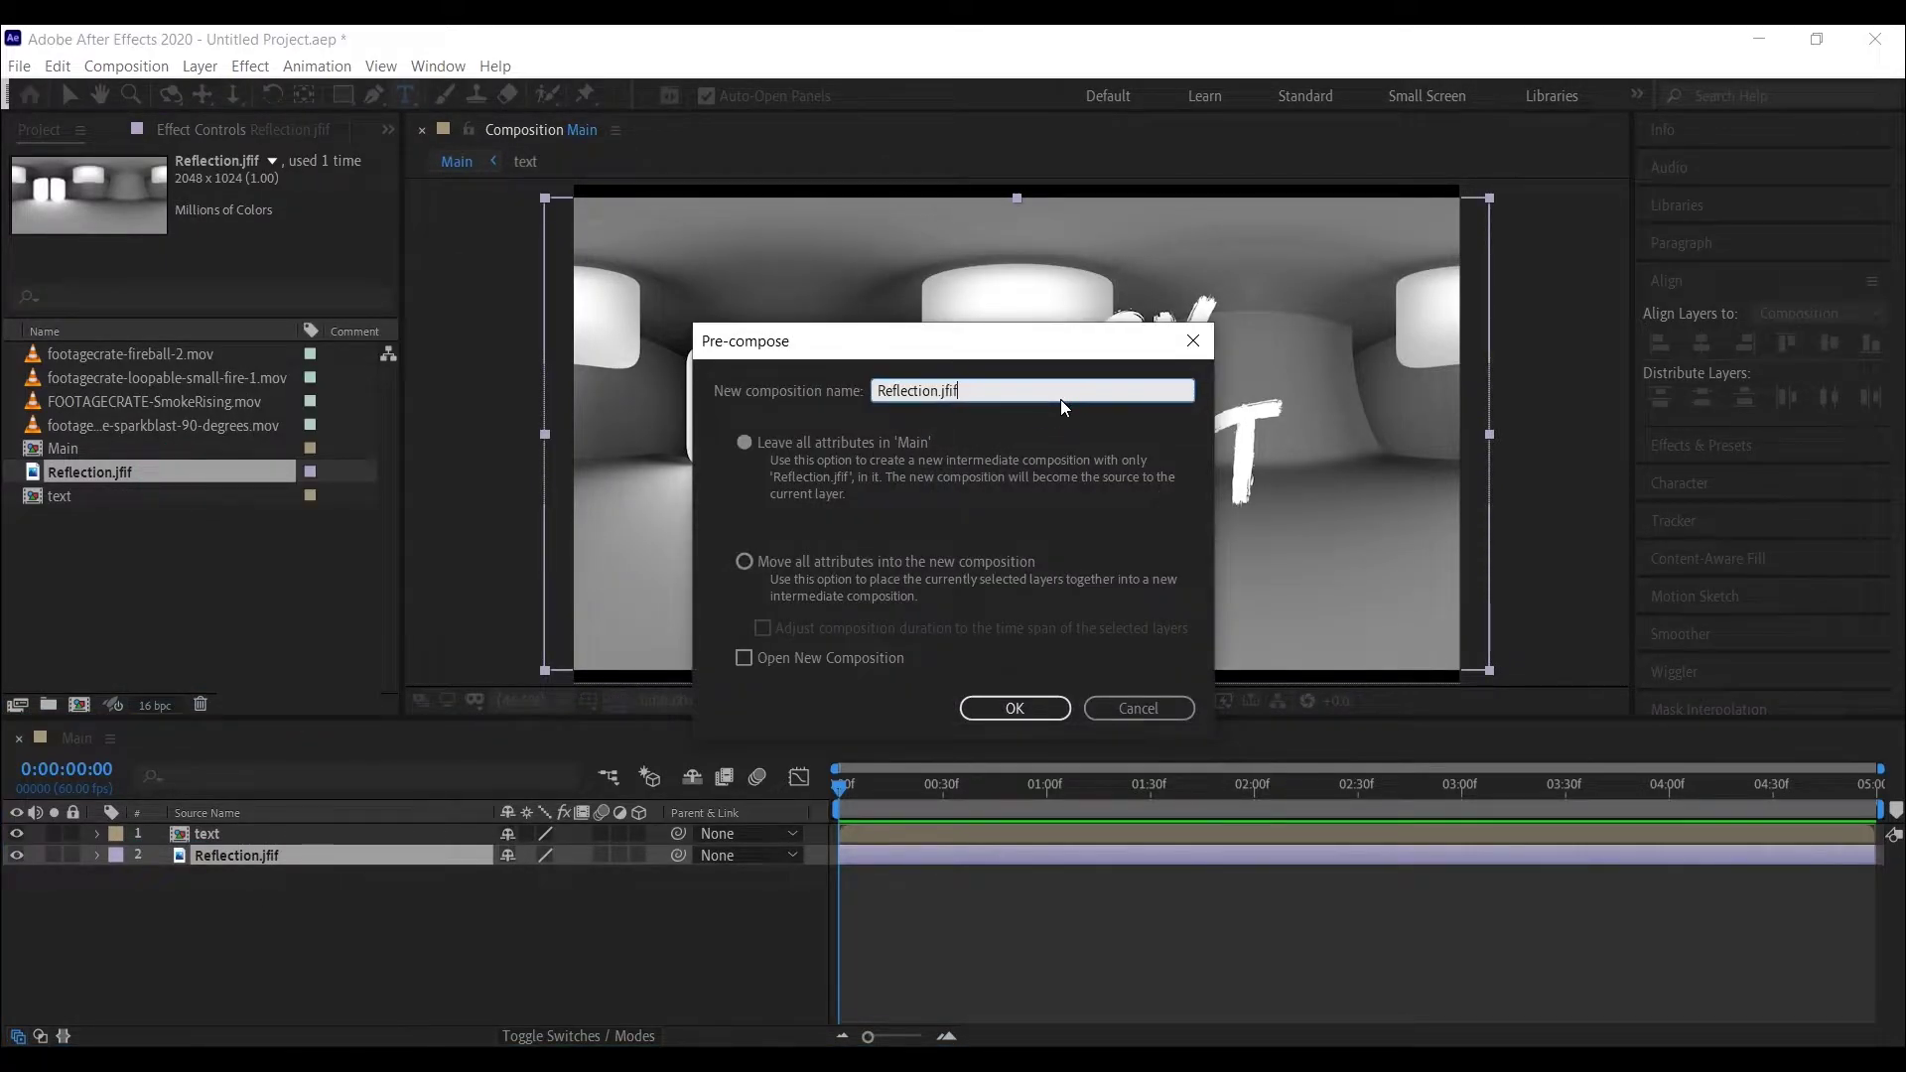
left_click(748, 553)
left_click(1028, 707)
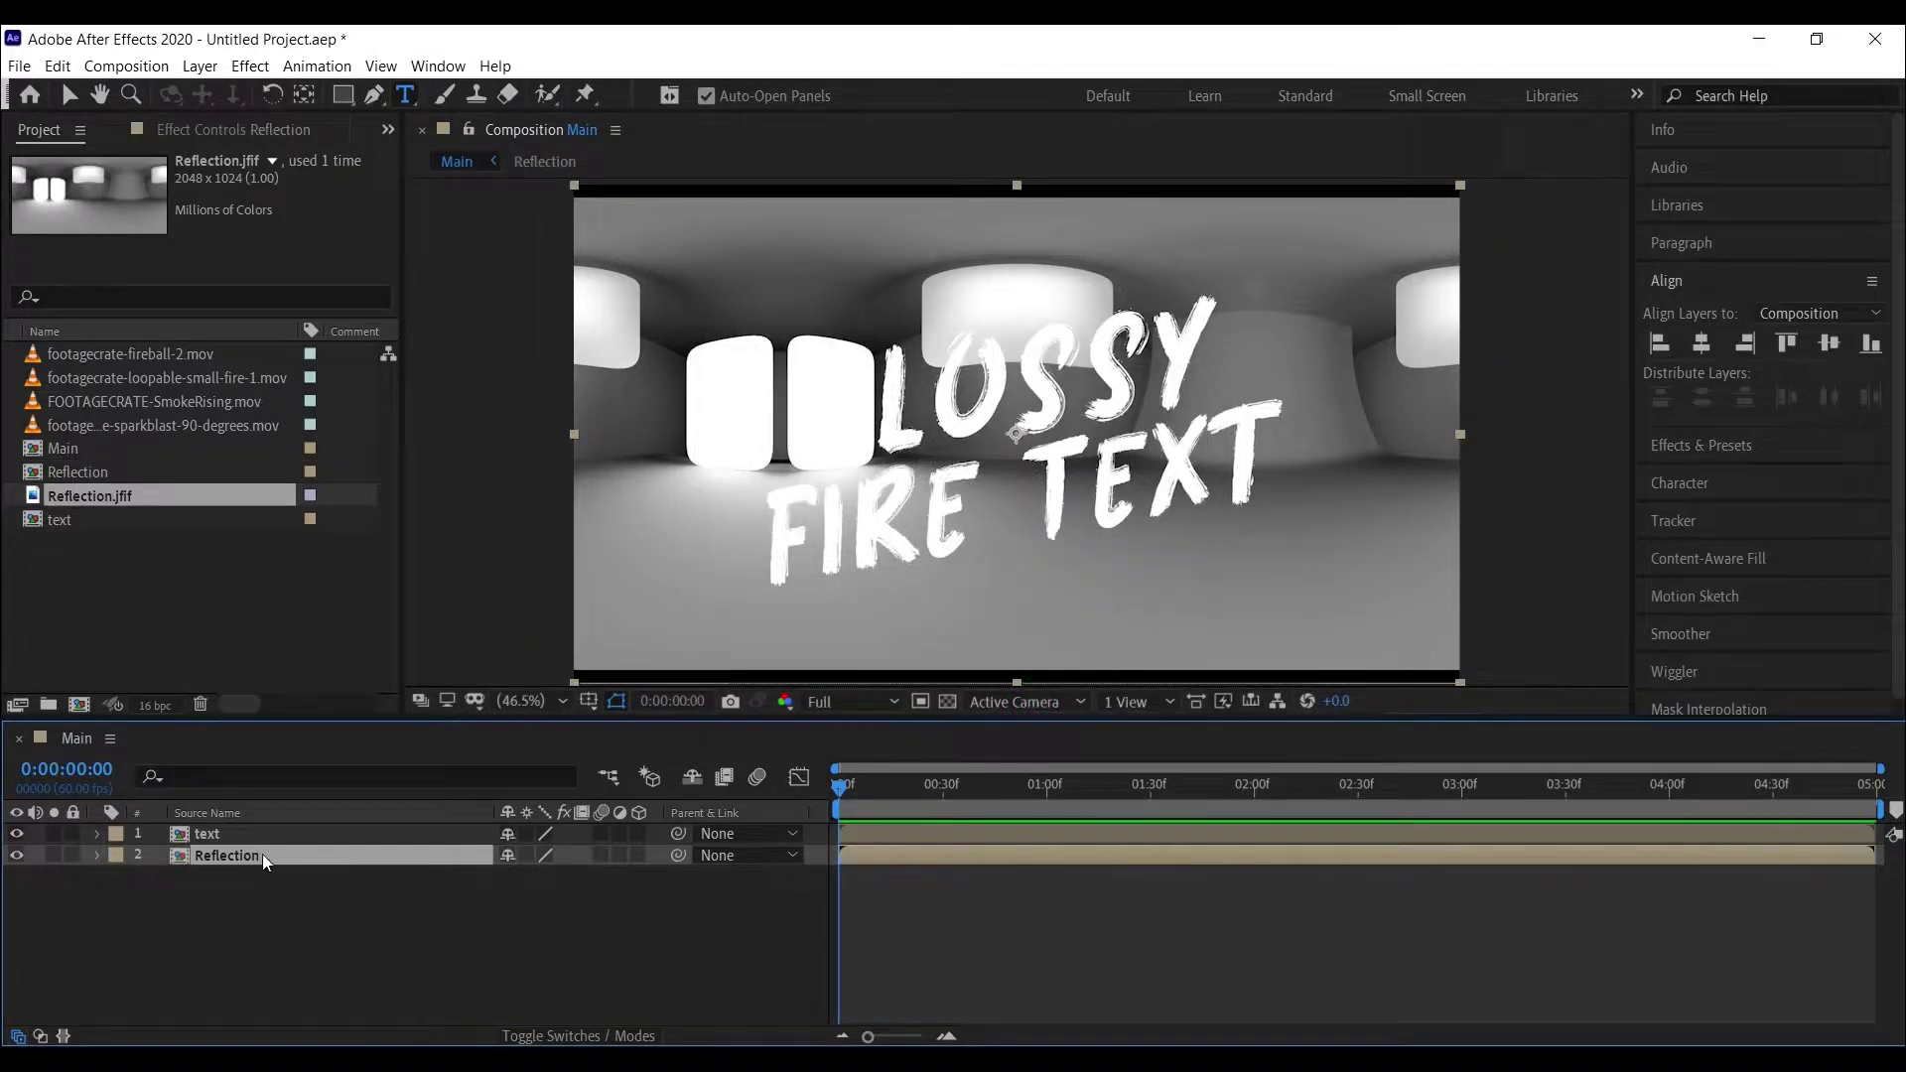
- Inside the Reflection composition, scale the reflection image to 113% and shift it slightly left and up
double_click(260, 855)
left_click(243, 833)
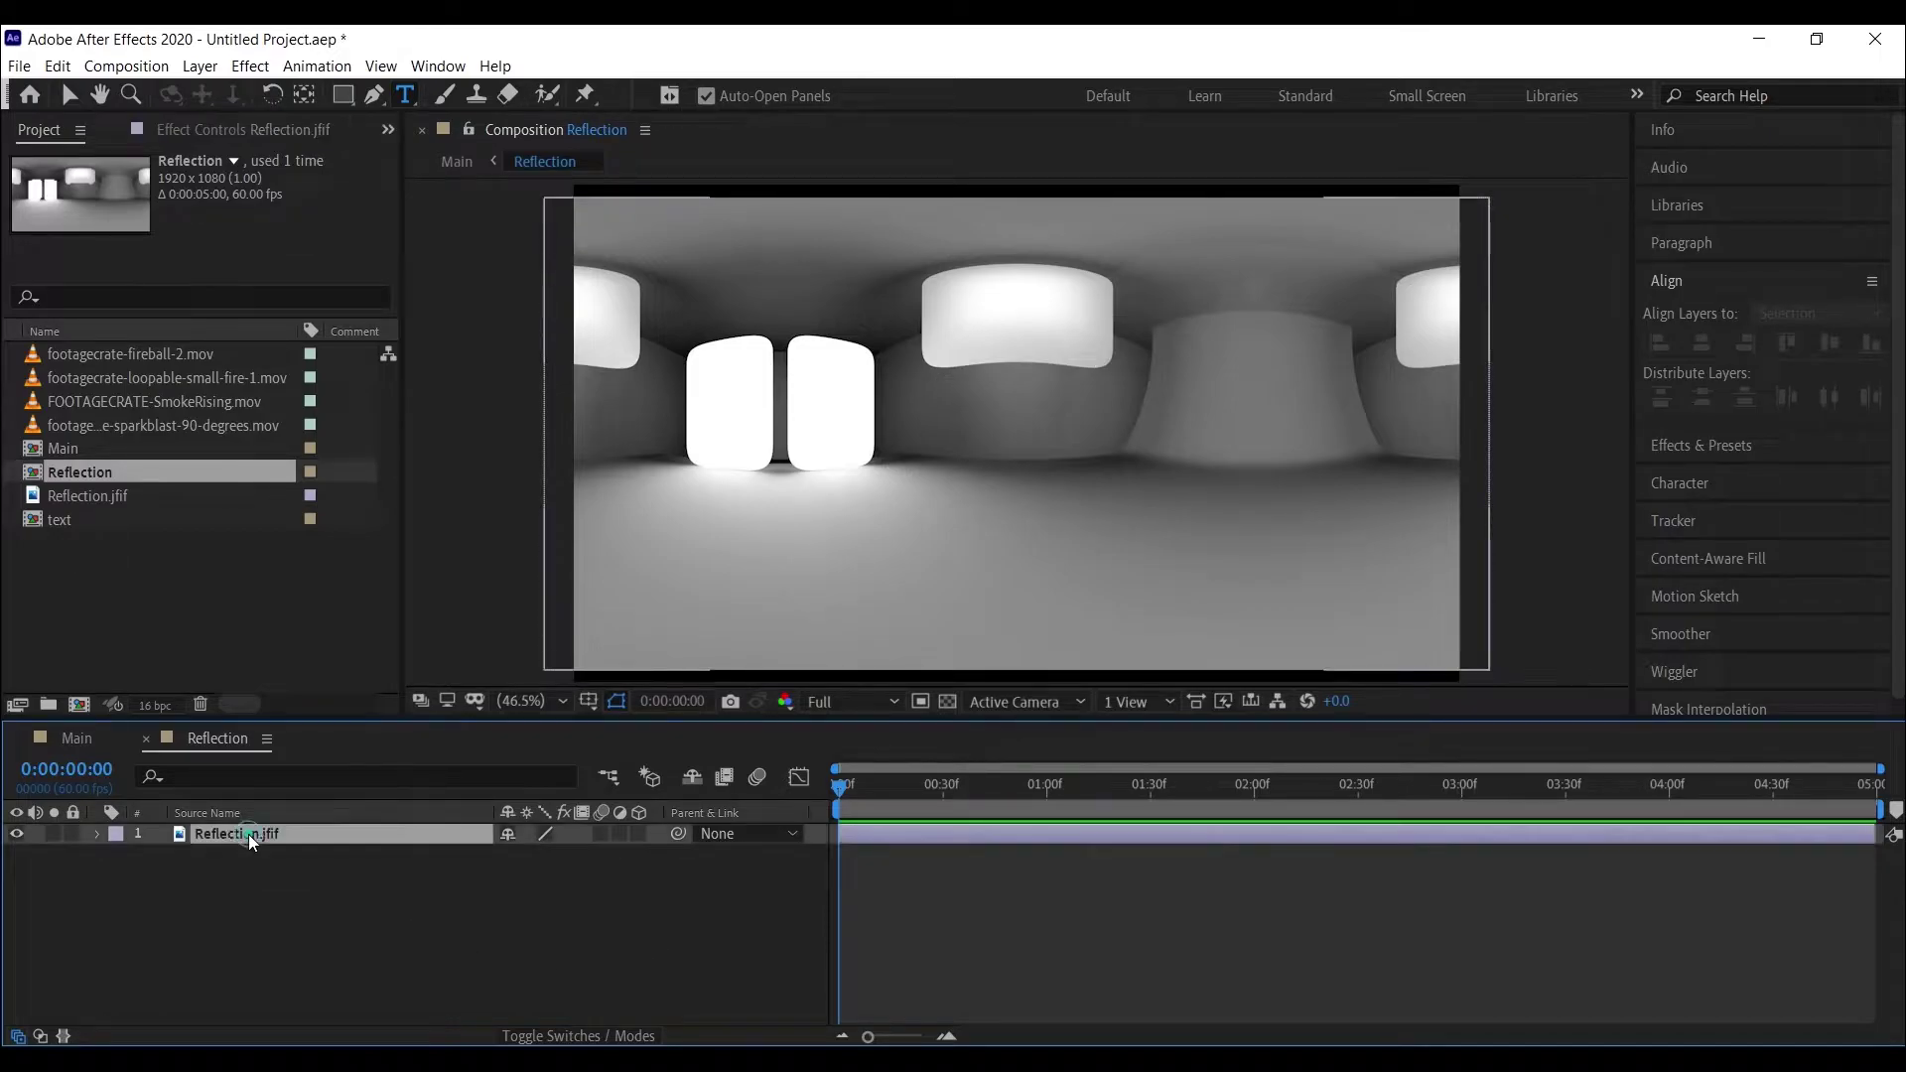
key("s")
left_click_drag(543, 854, 556, 854)
key("v")
left_click_drag(1128, 546, 1062, 540)
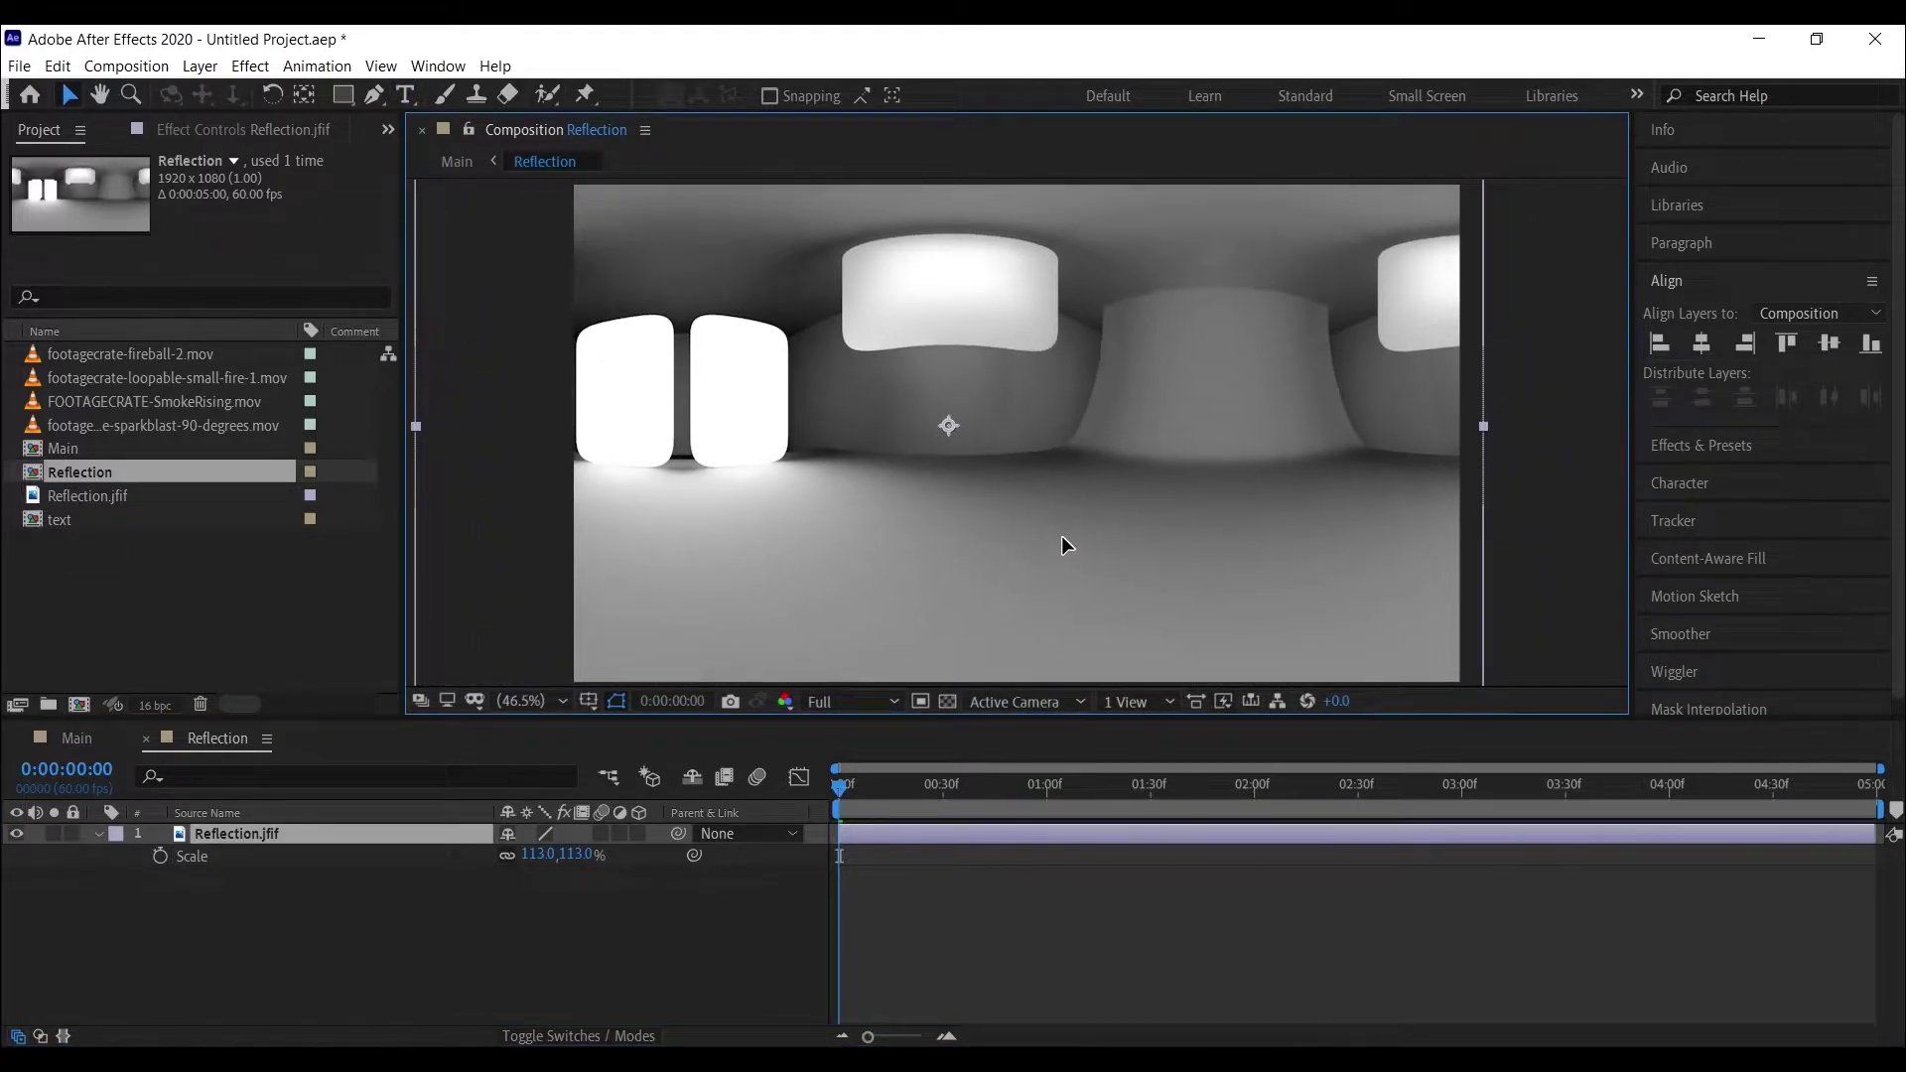
- Back in the Main composition, give the Reflection layer an alpha track matte from the text layer
left_click(60, 739)
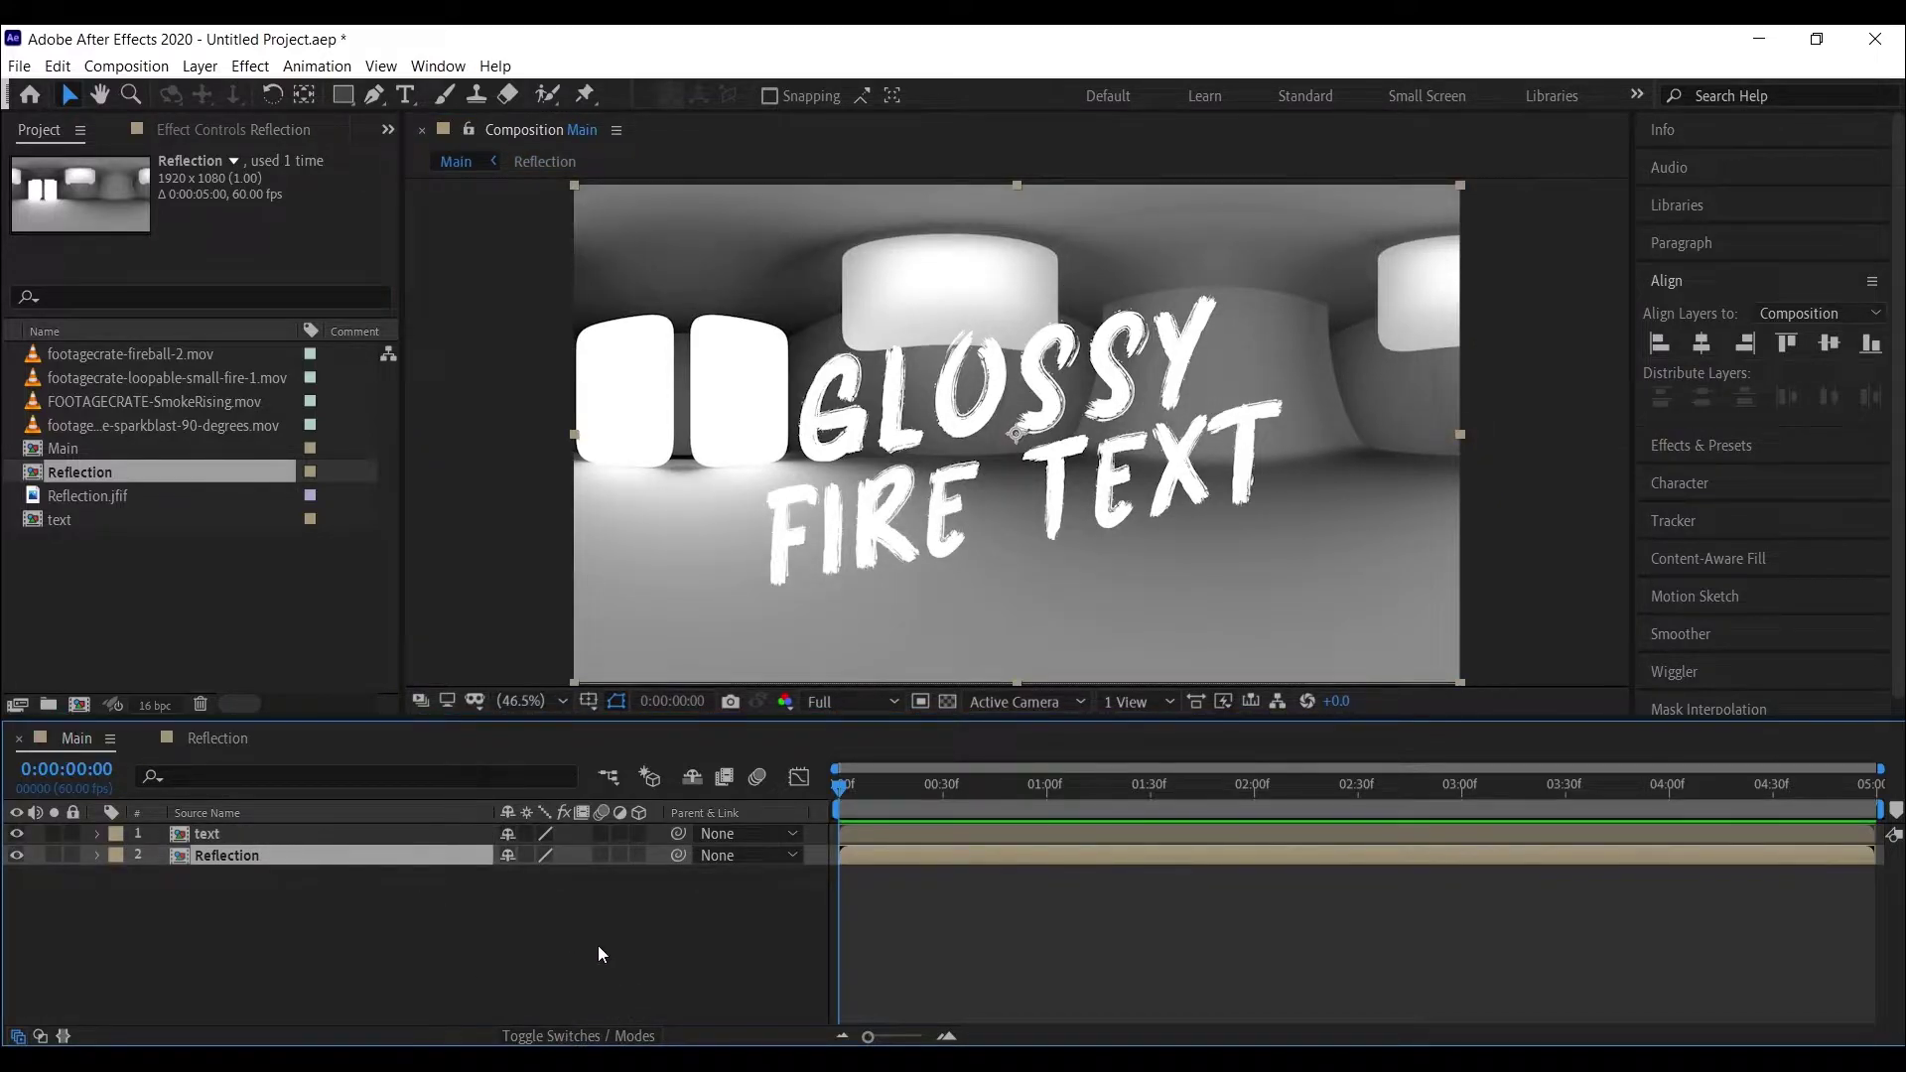
left_click(569, 1037)
left_click(663, 858)
left_click(694, 911)
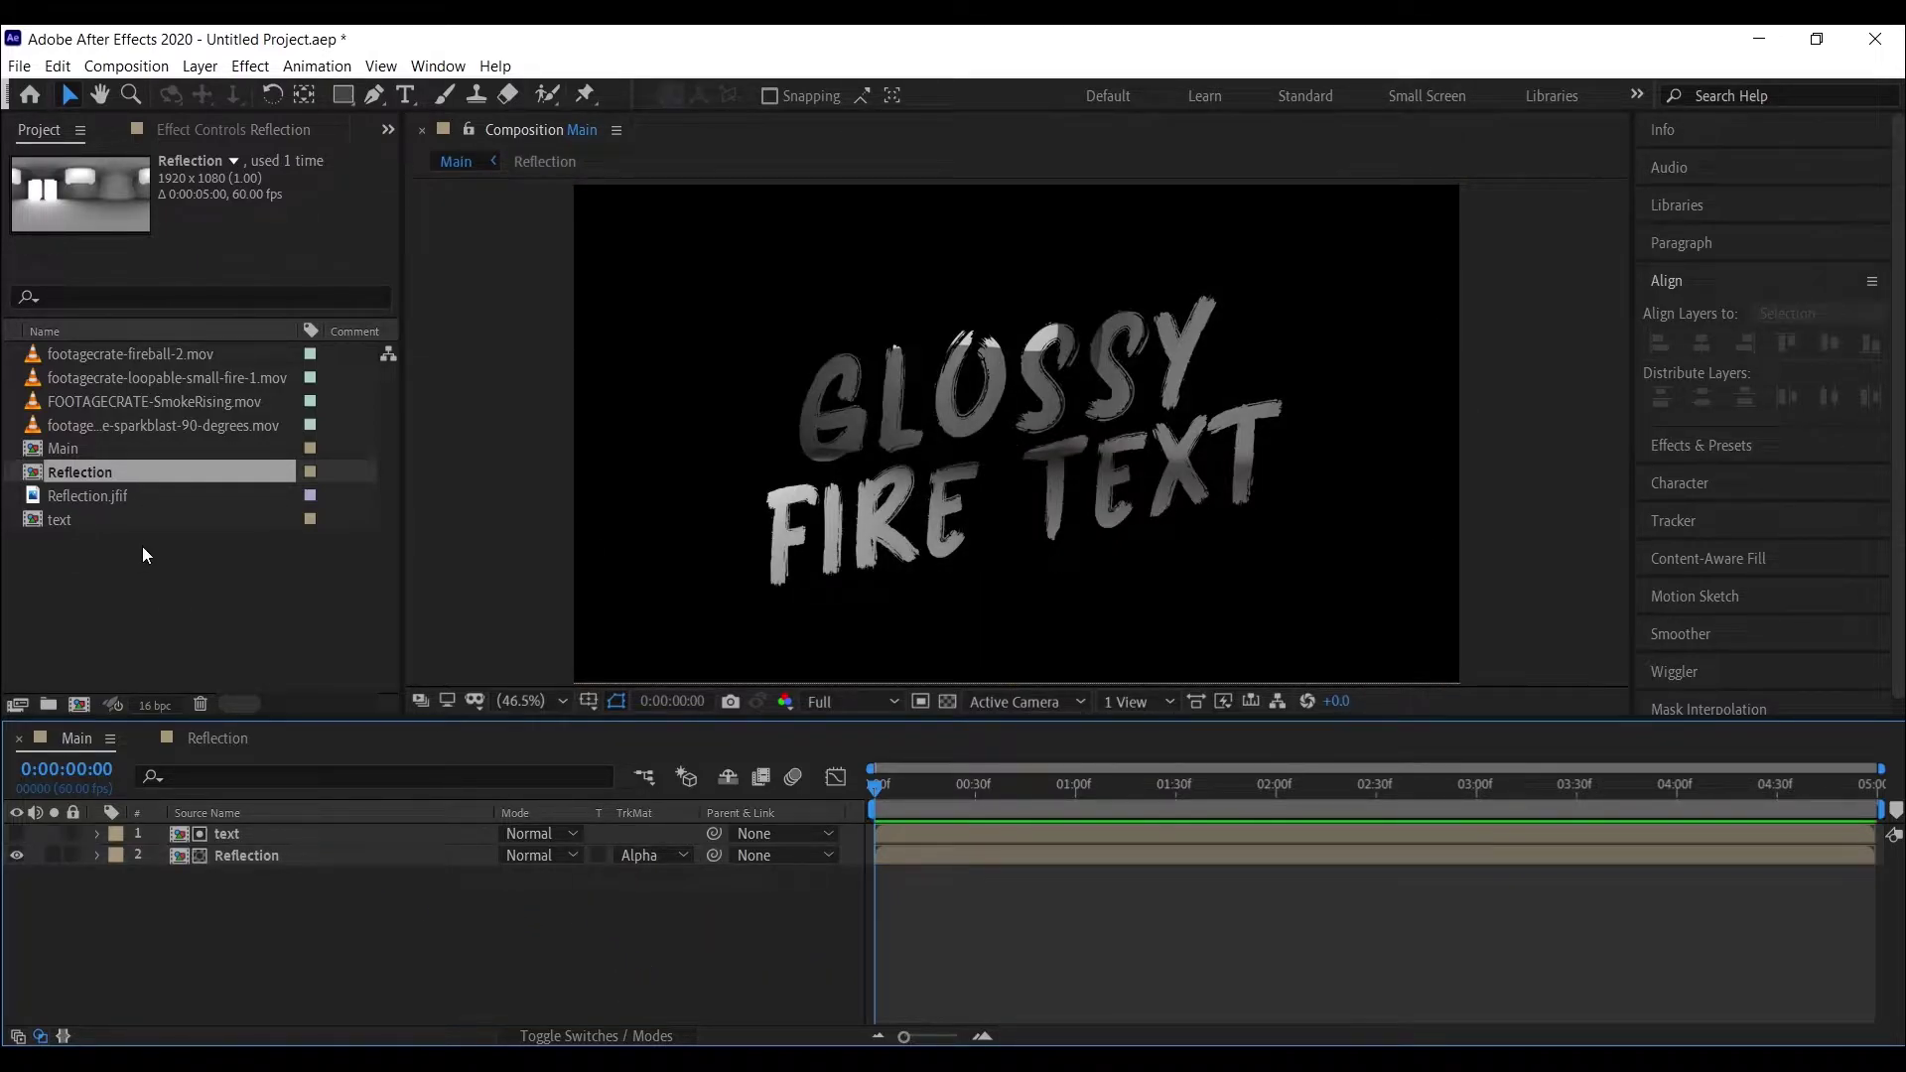
- Add a hidden second copy of the text composition below Reflection and apply the Bevel and Emboss layer style to it
left_click_drag(62, 521, 253, 918)
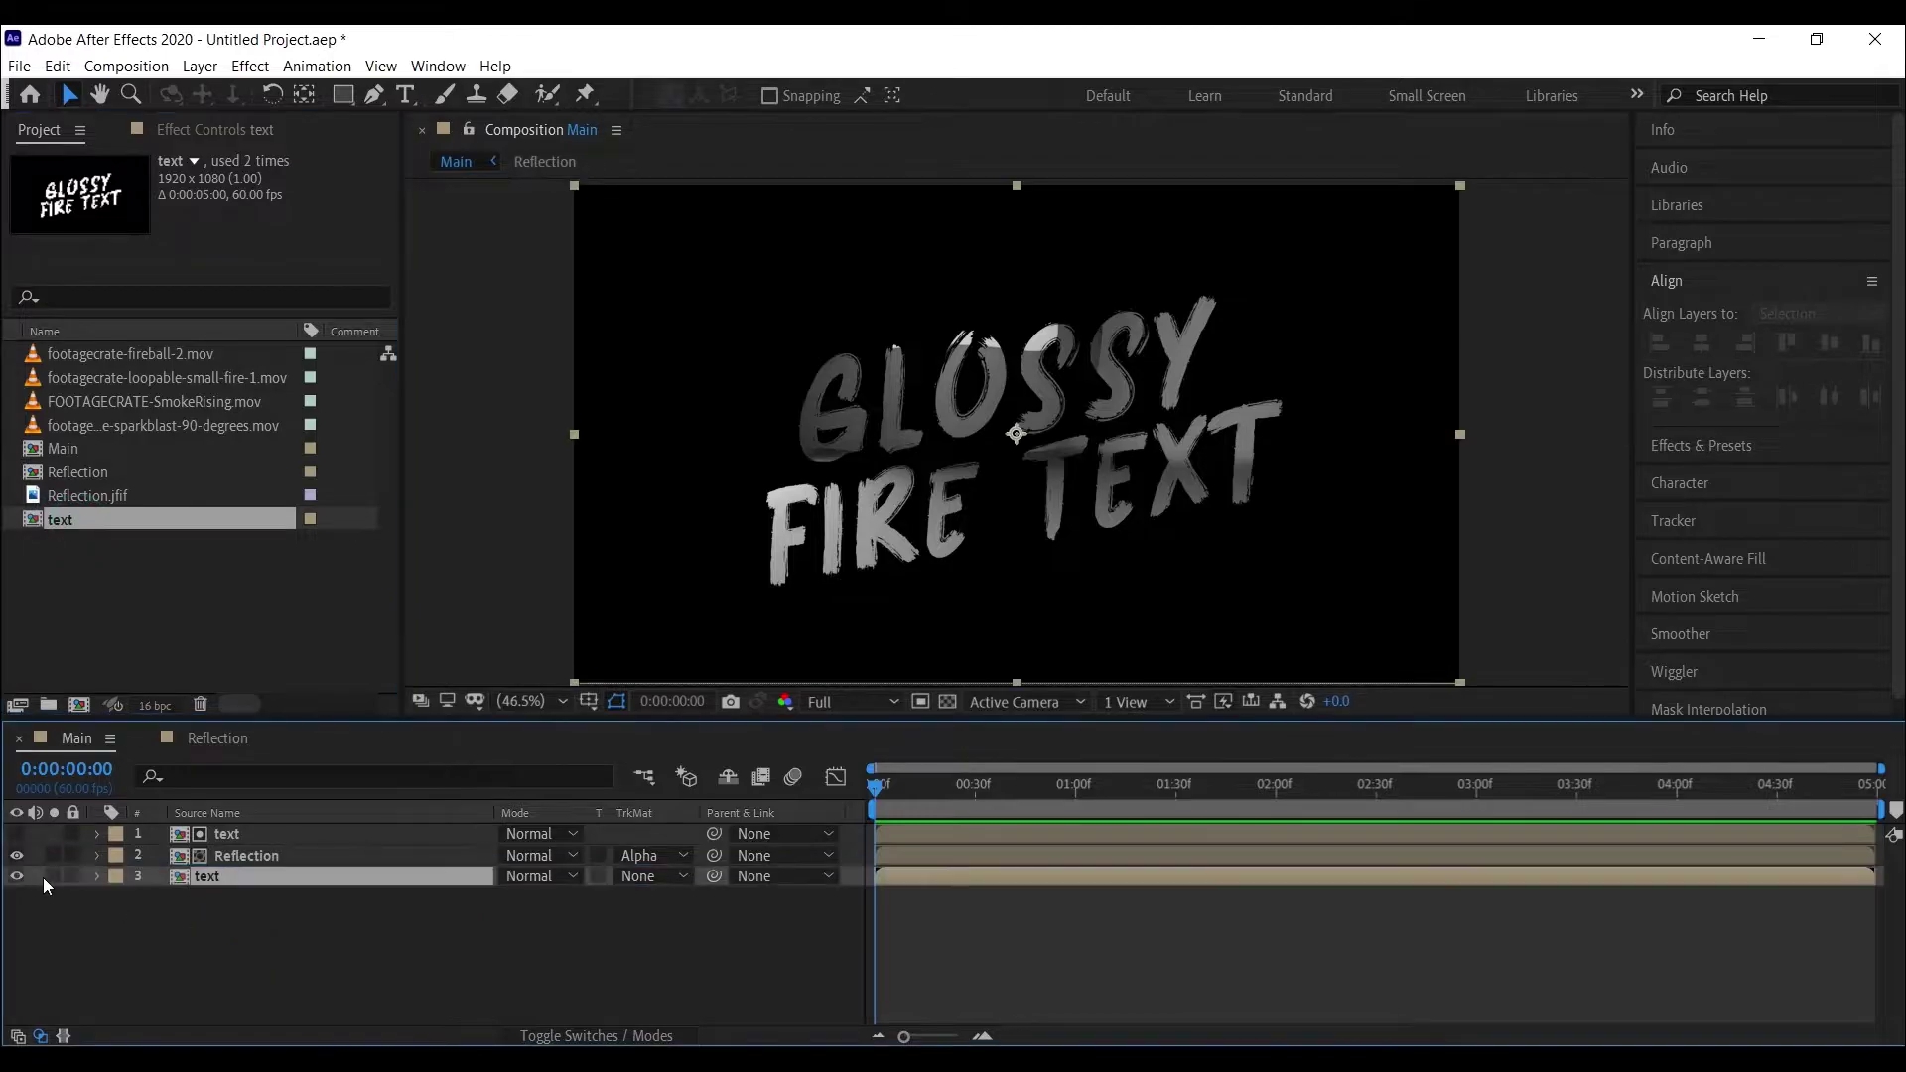
left_click(16, 876)
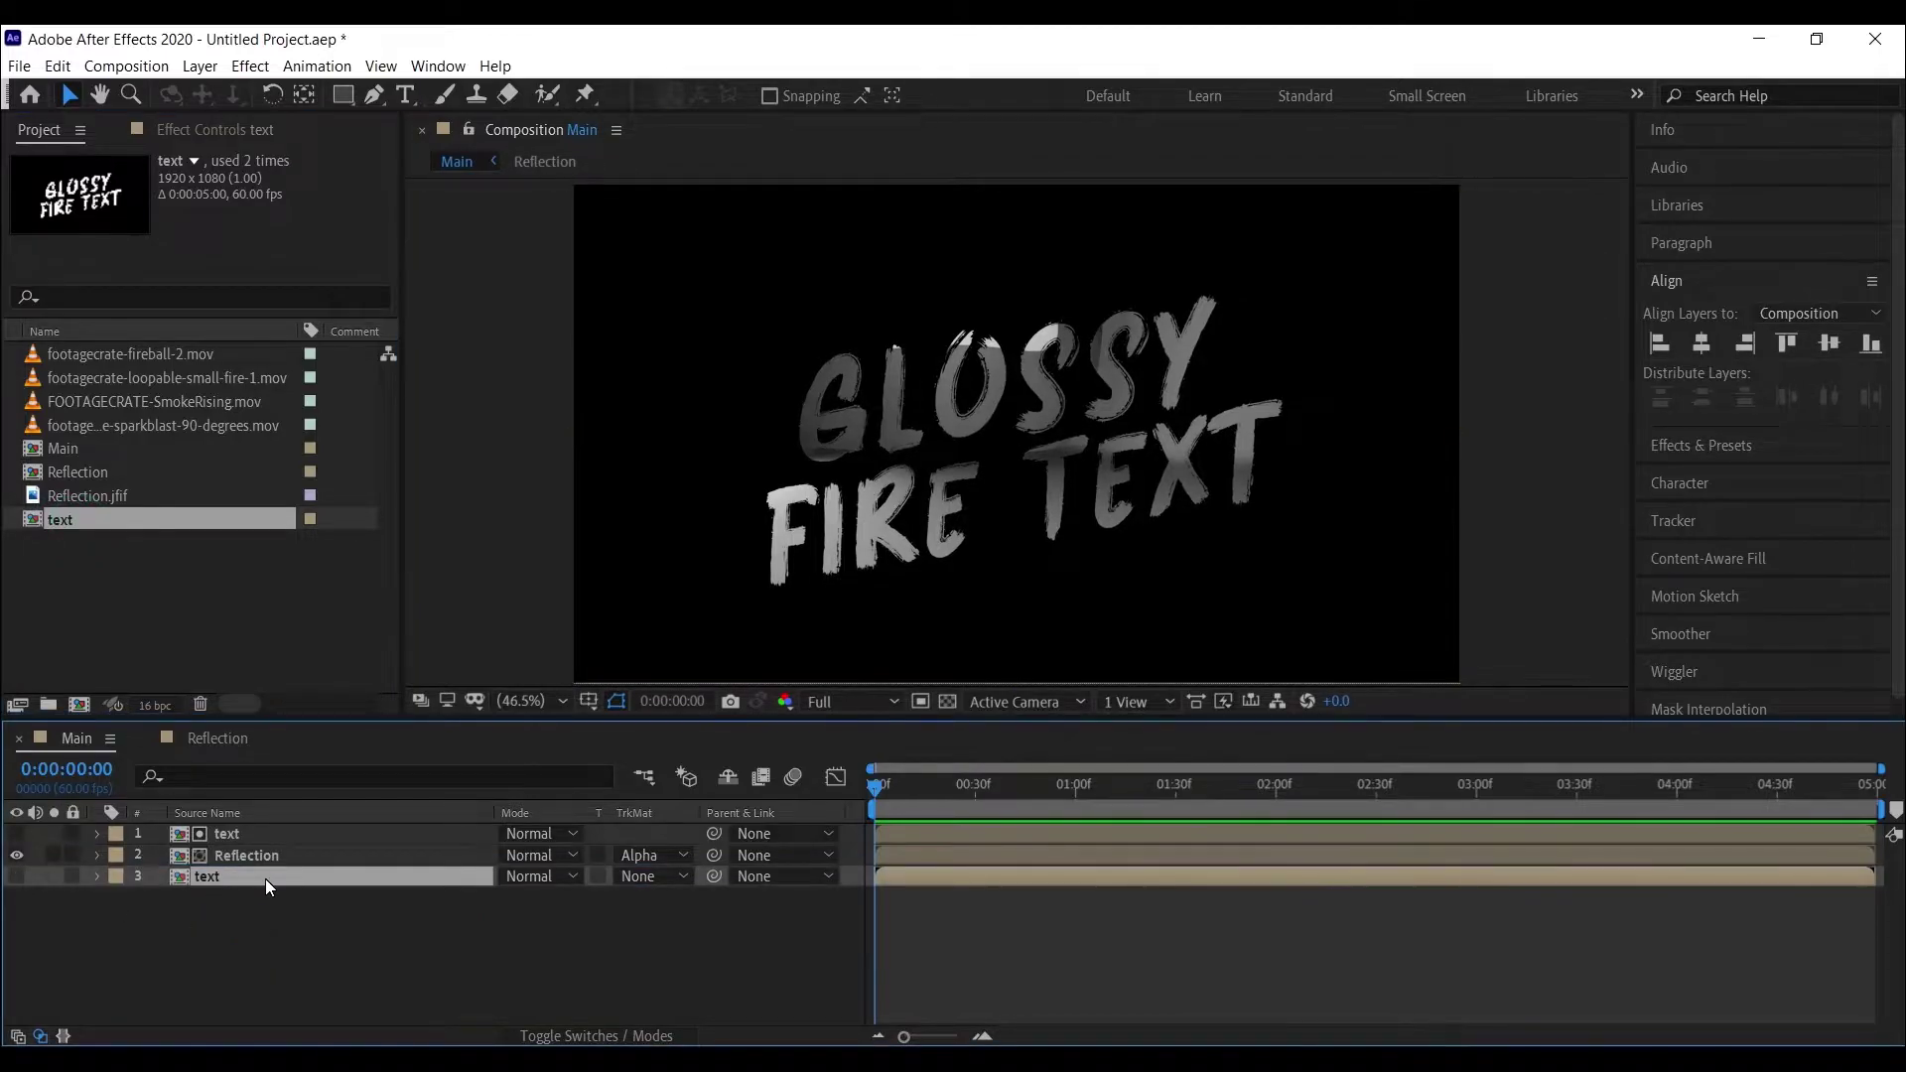
left_click(201, 67)
mouse_move(361, 370)
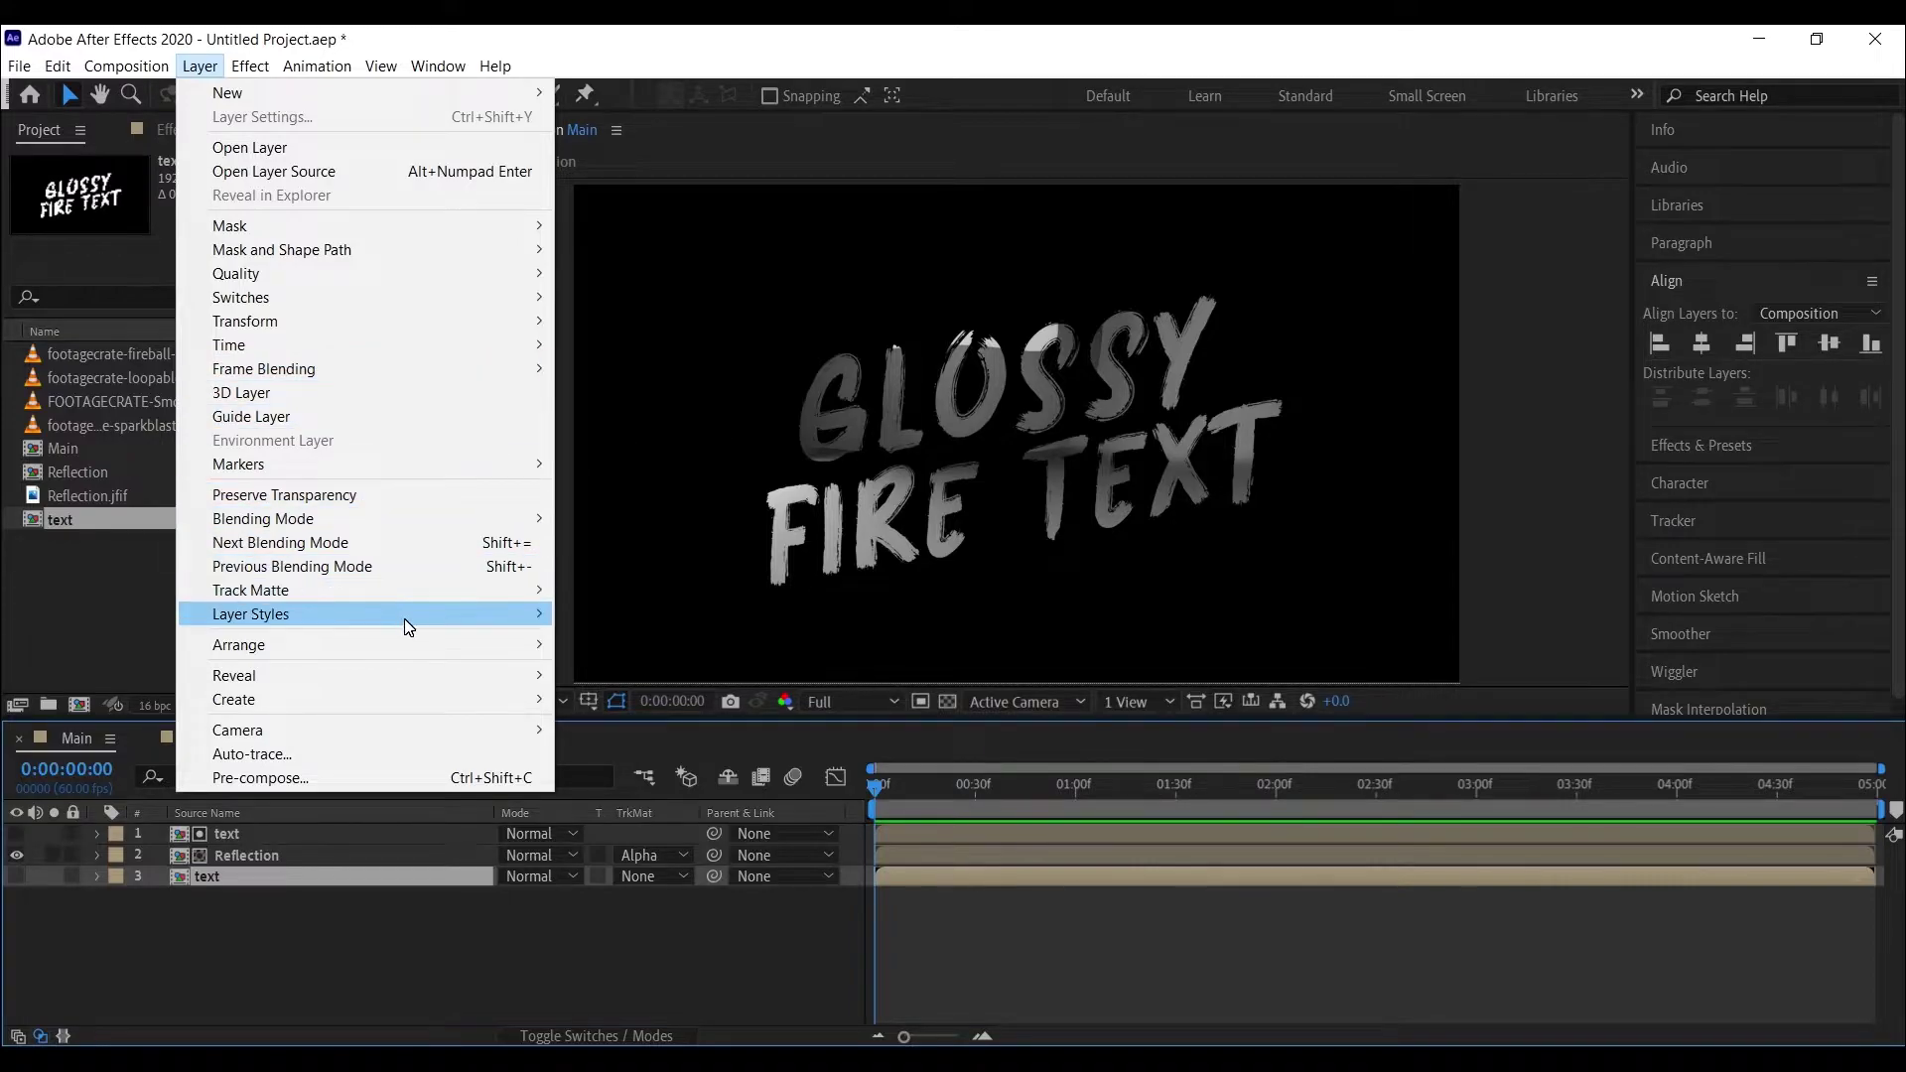
mouse_move(500, 617)
left_click(651, 788)
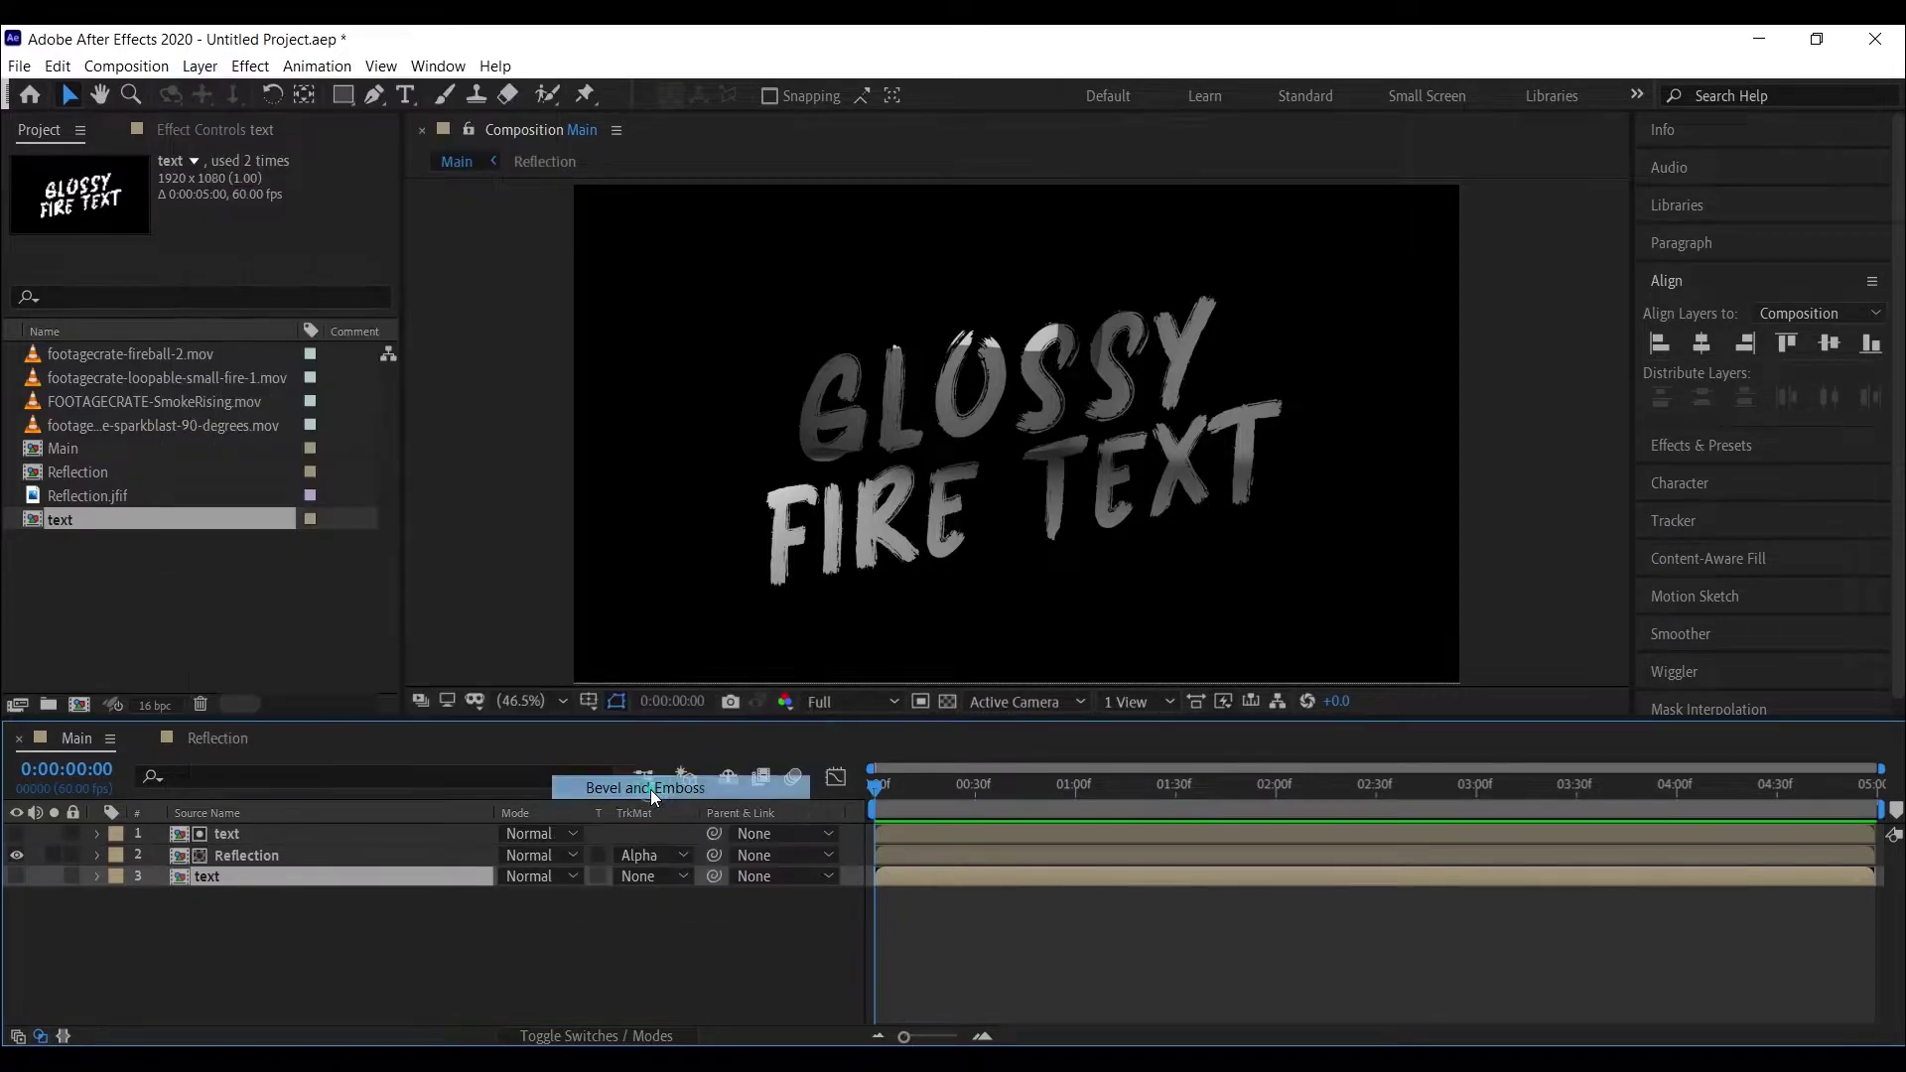
- Set the Bevel and Emboss size of the bottom text layer to 18
left_click(140, 962)
scroll(253, 978, "down", 3)
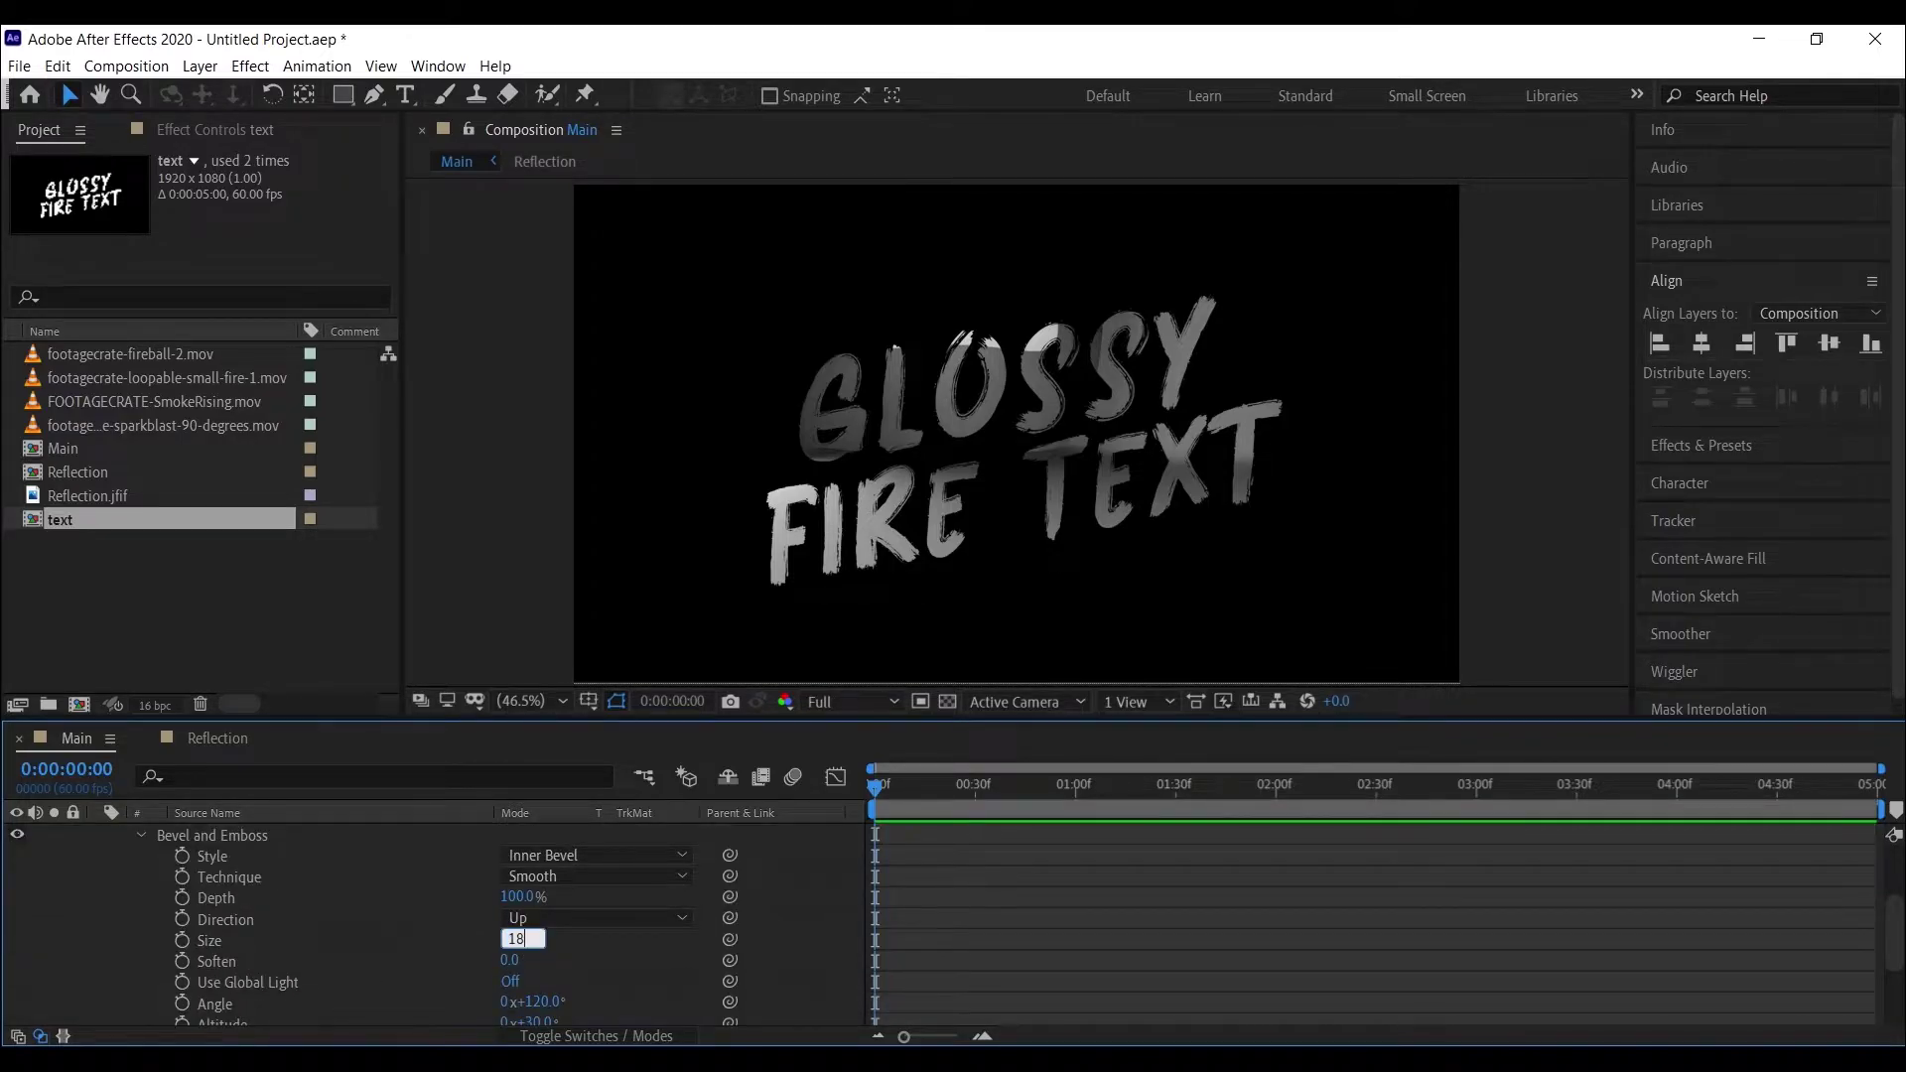
scroll(443, 961, "up", 2)
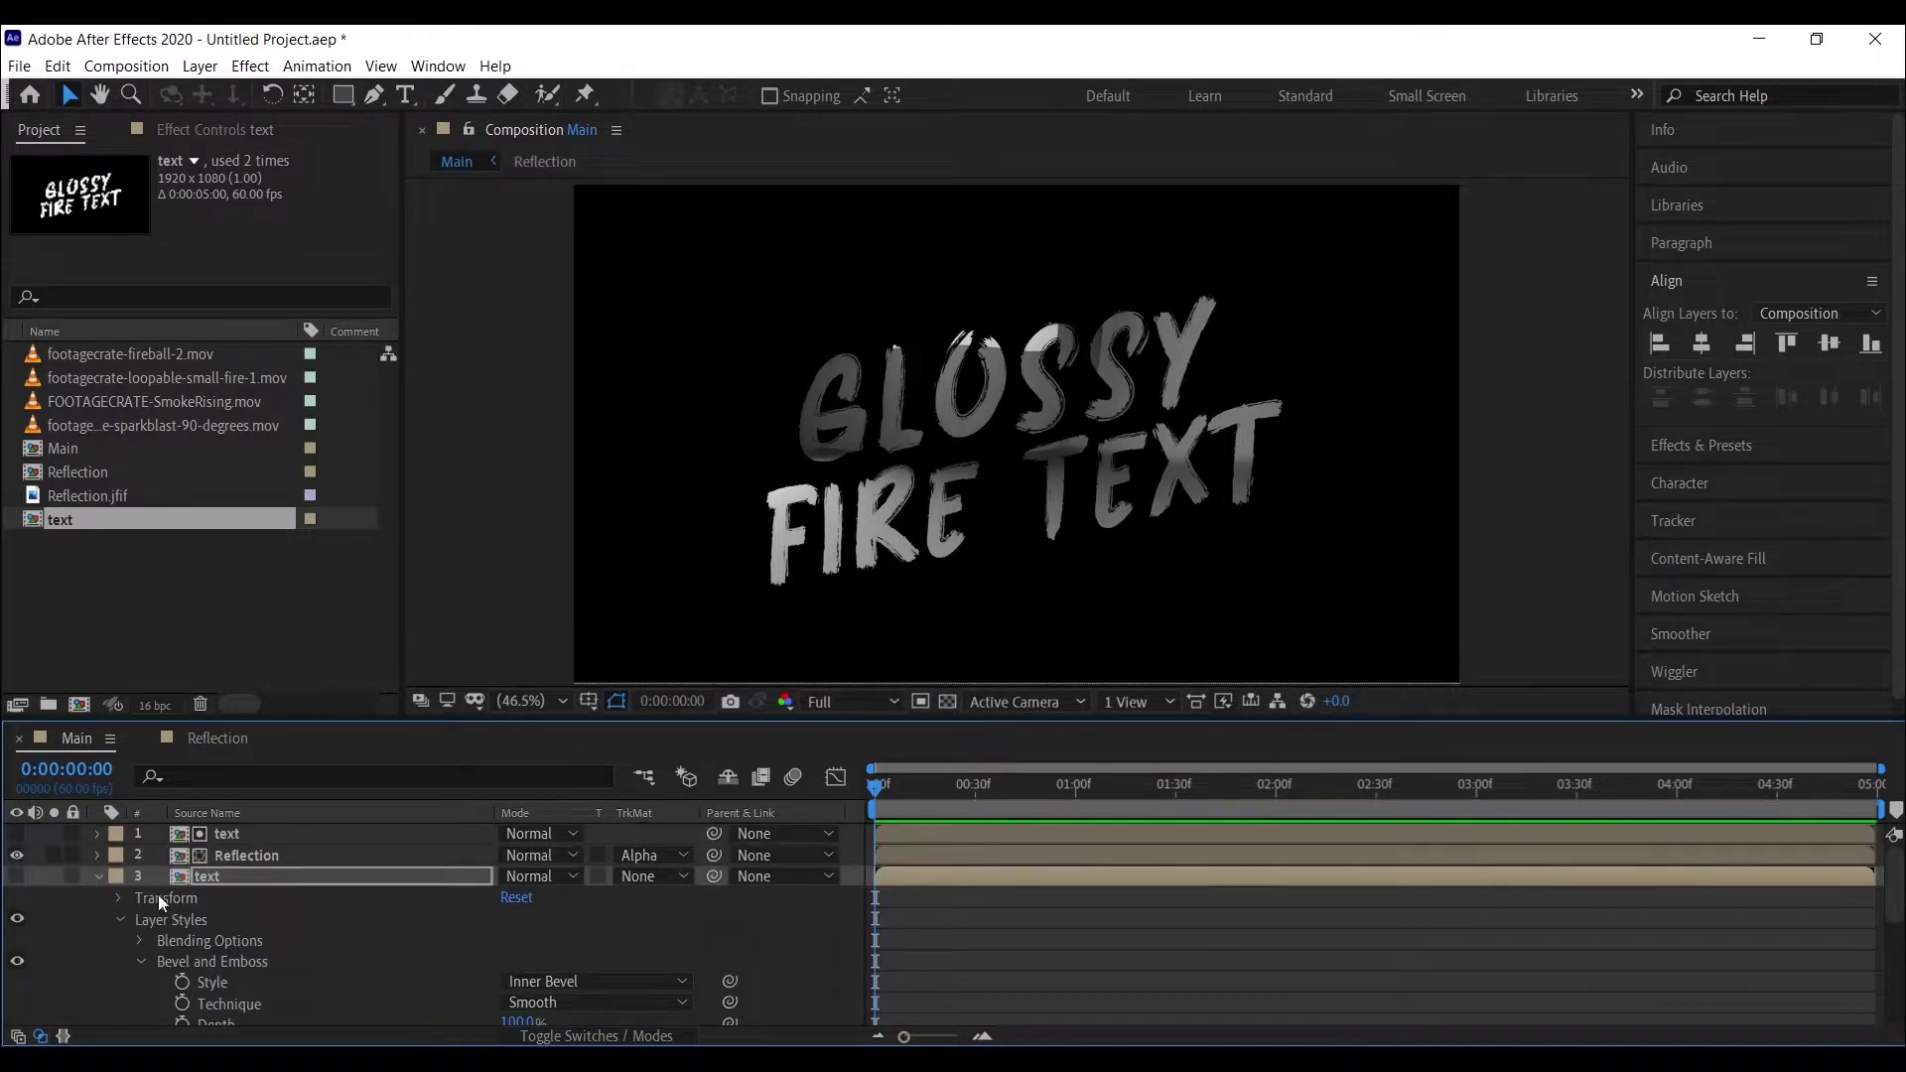
left_click(100, 876)
- Apply the CC Glass effect to the Reflection layer
left_click(230, 855)
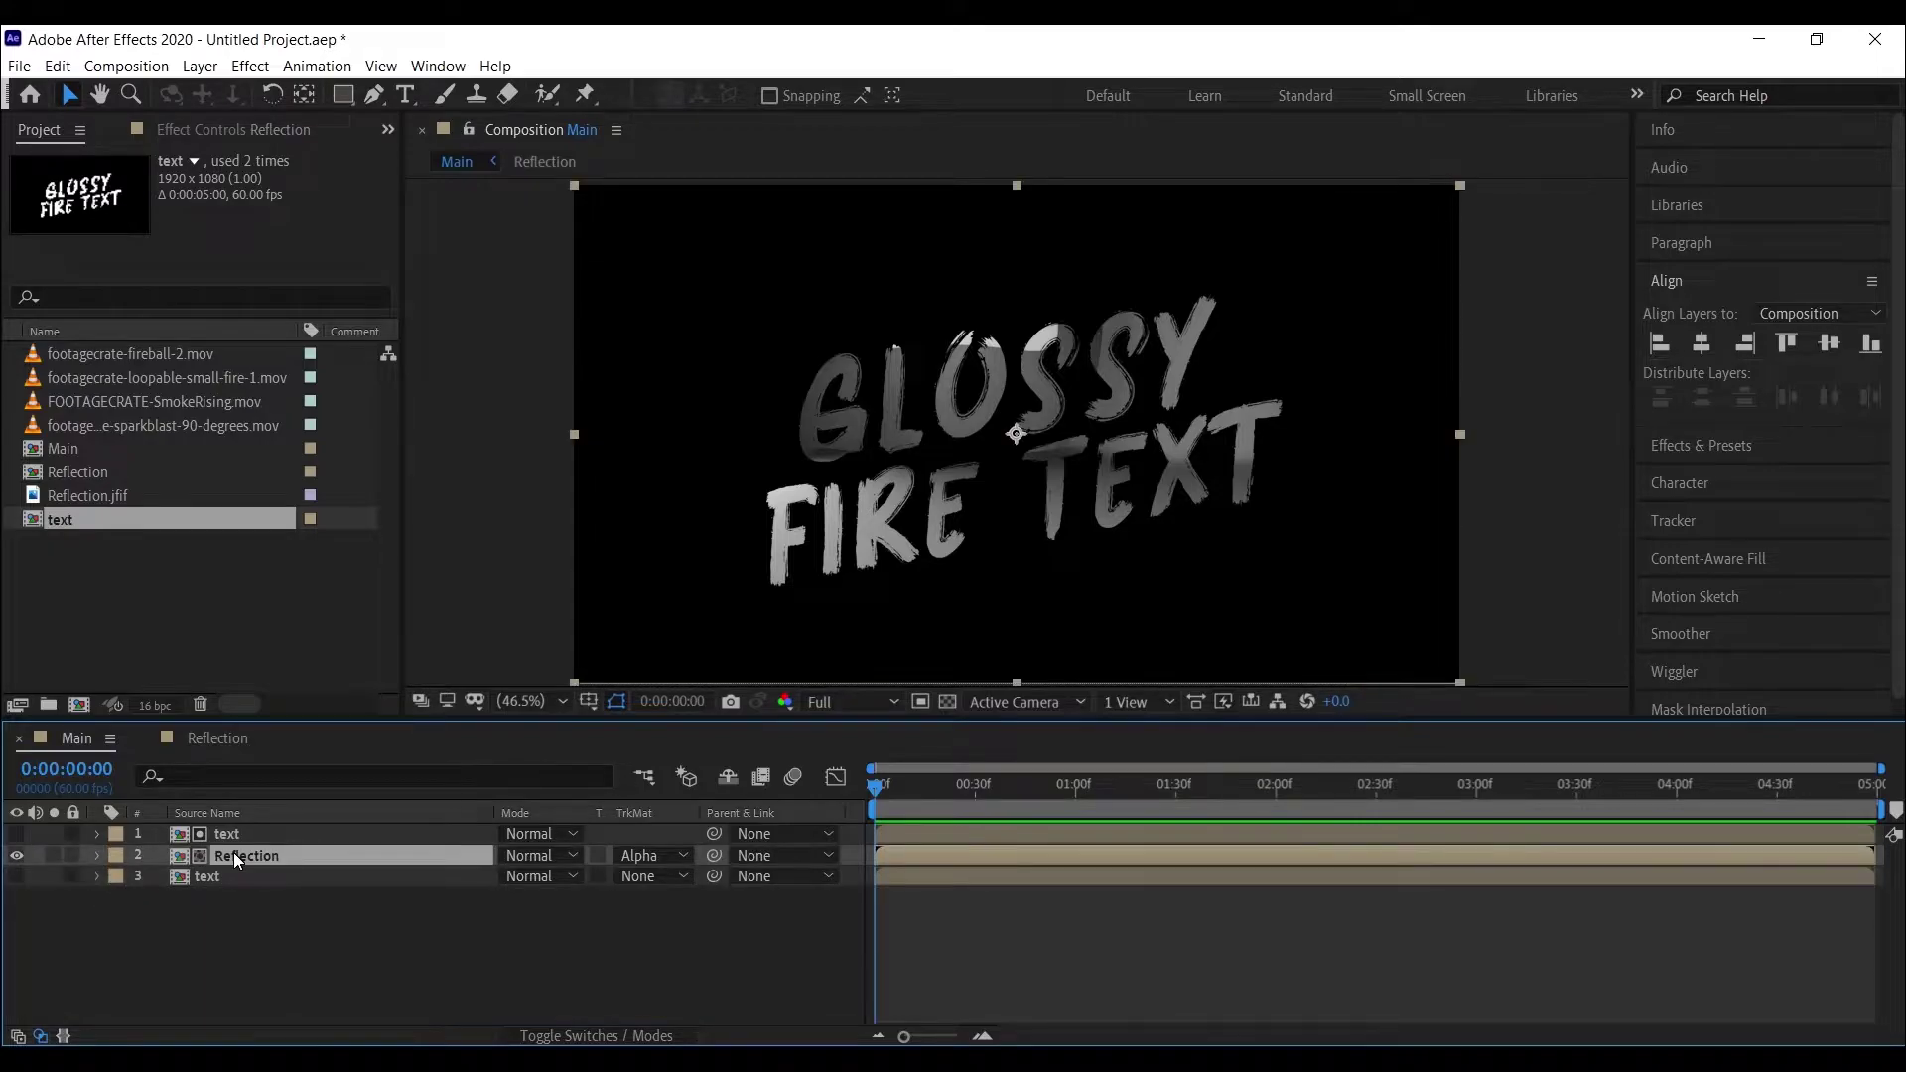
key("ctrl+space")
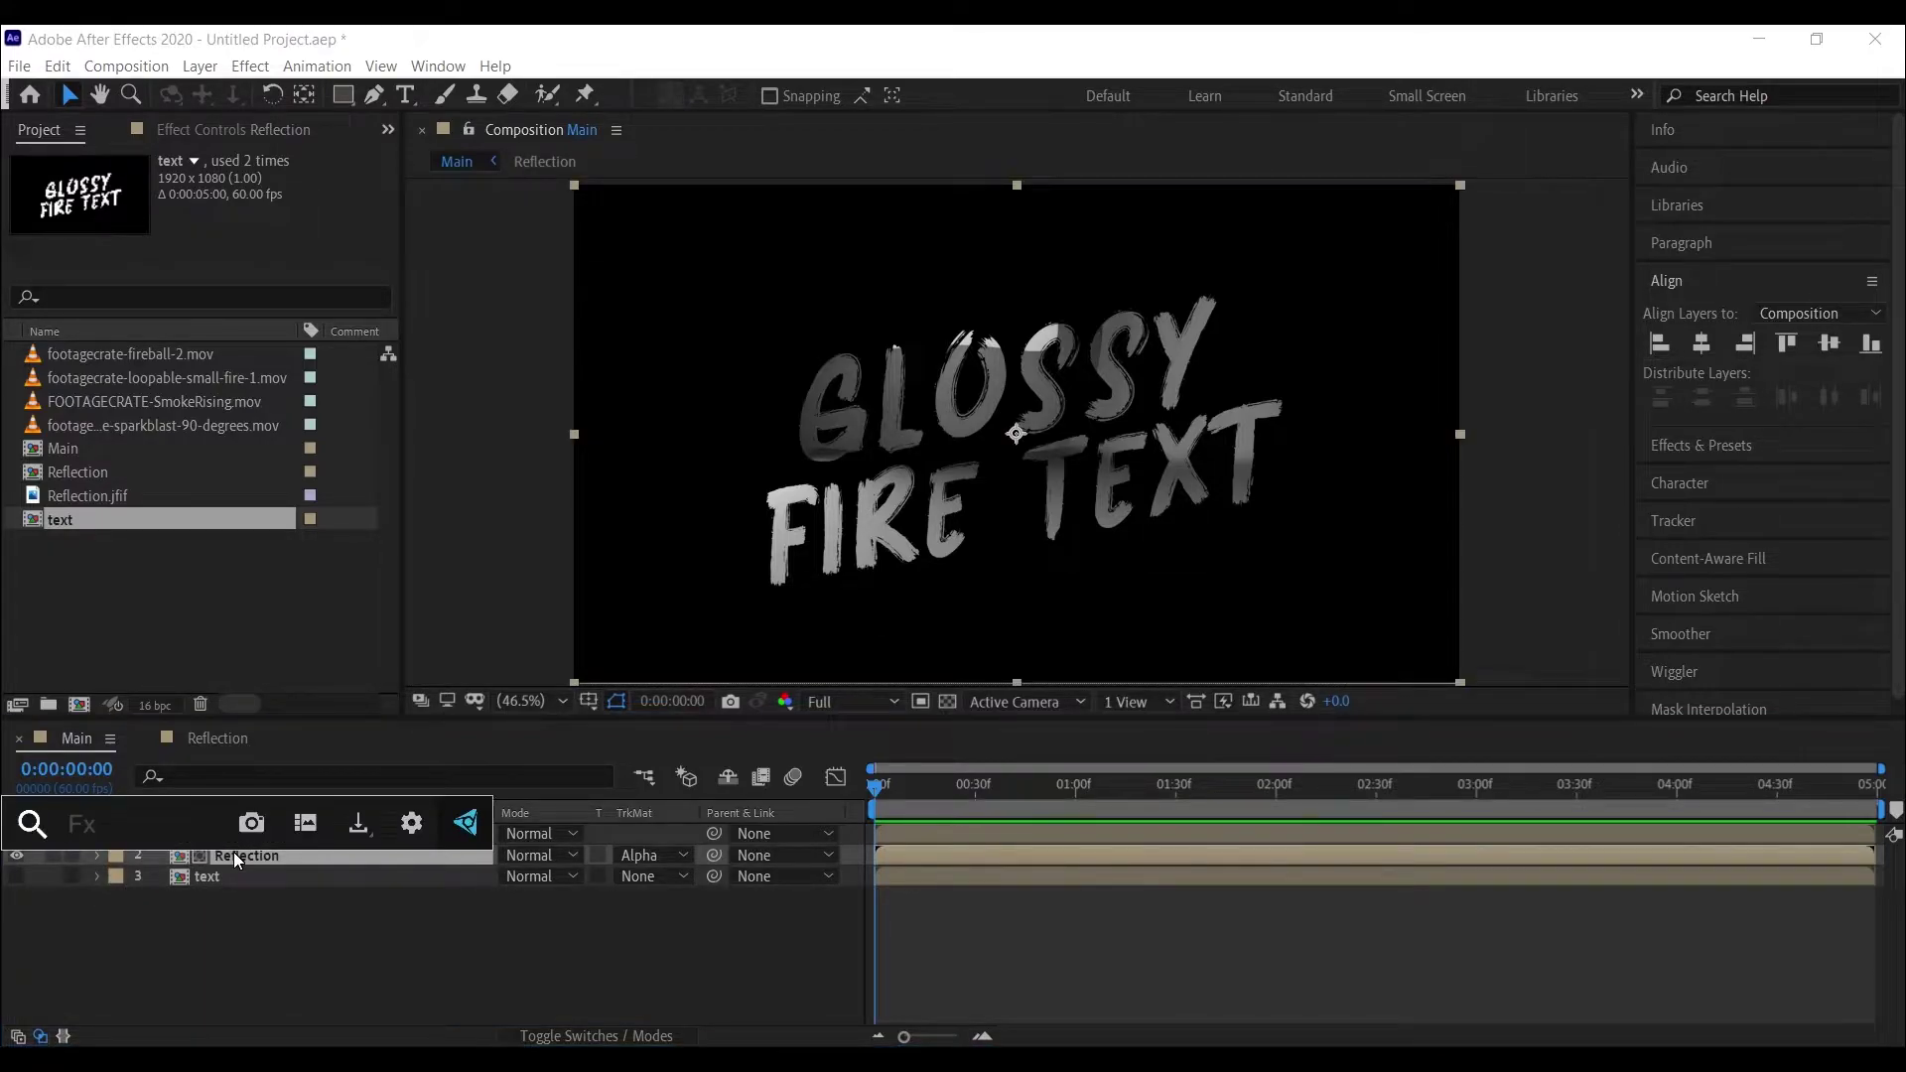
type("cc gl")
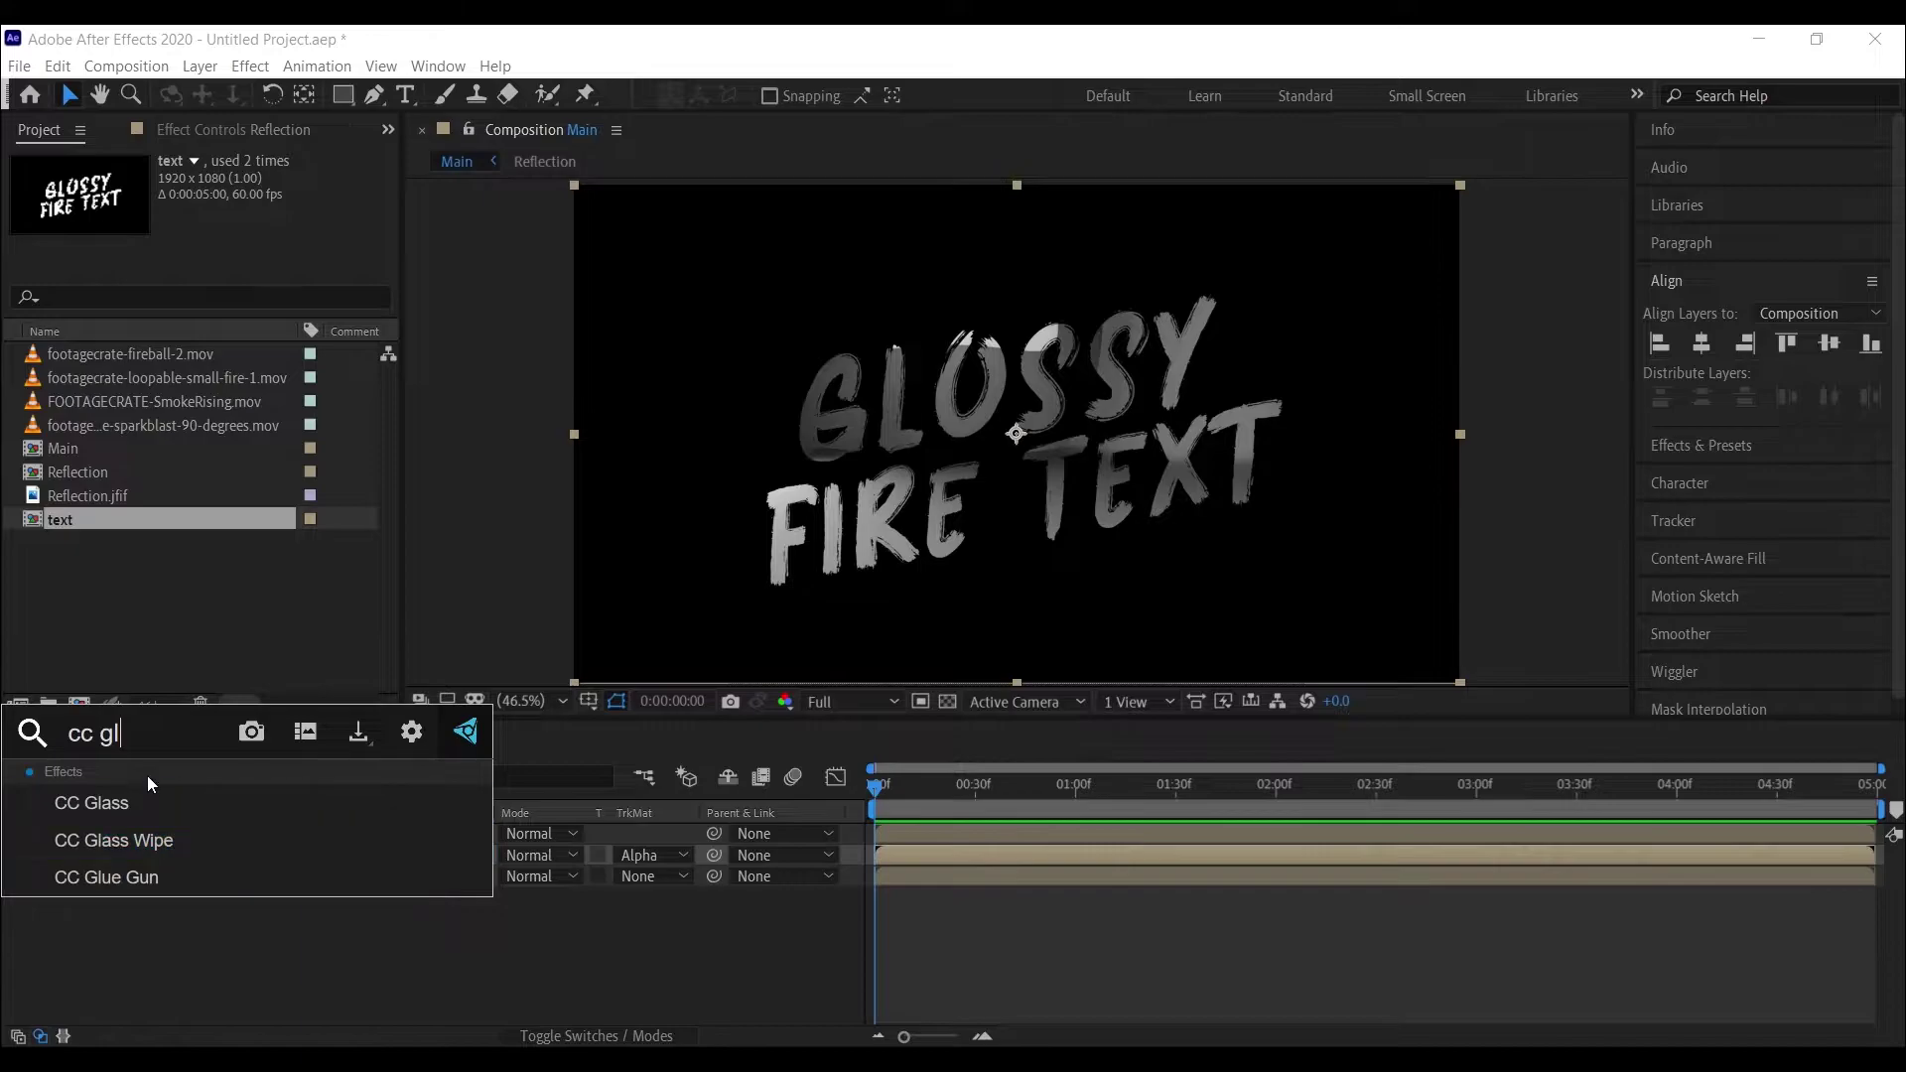
left_click(144, 802)
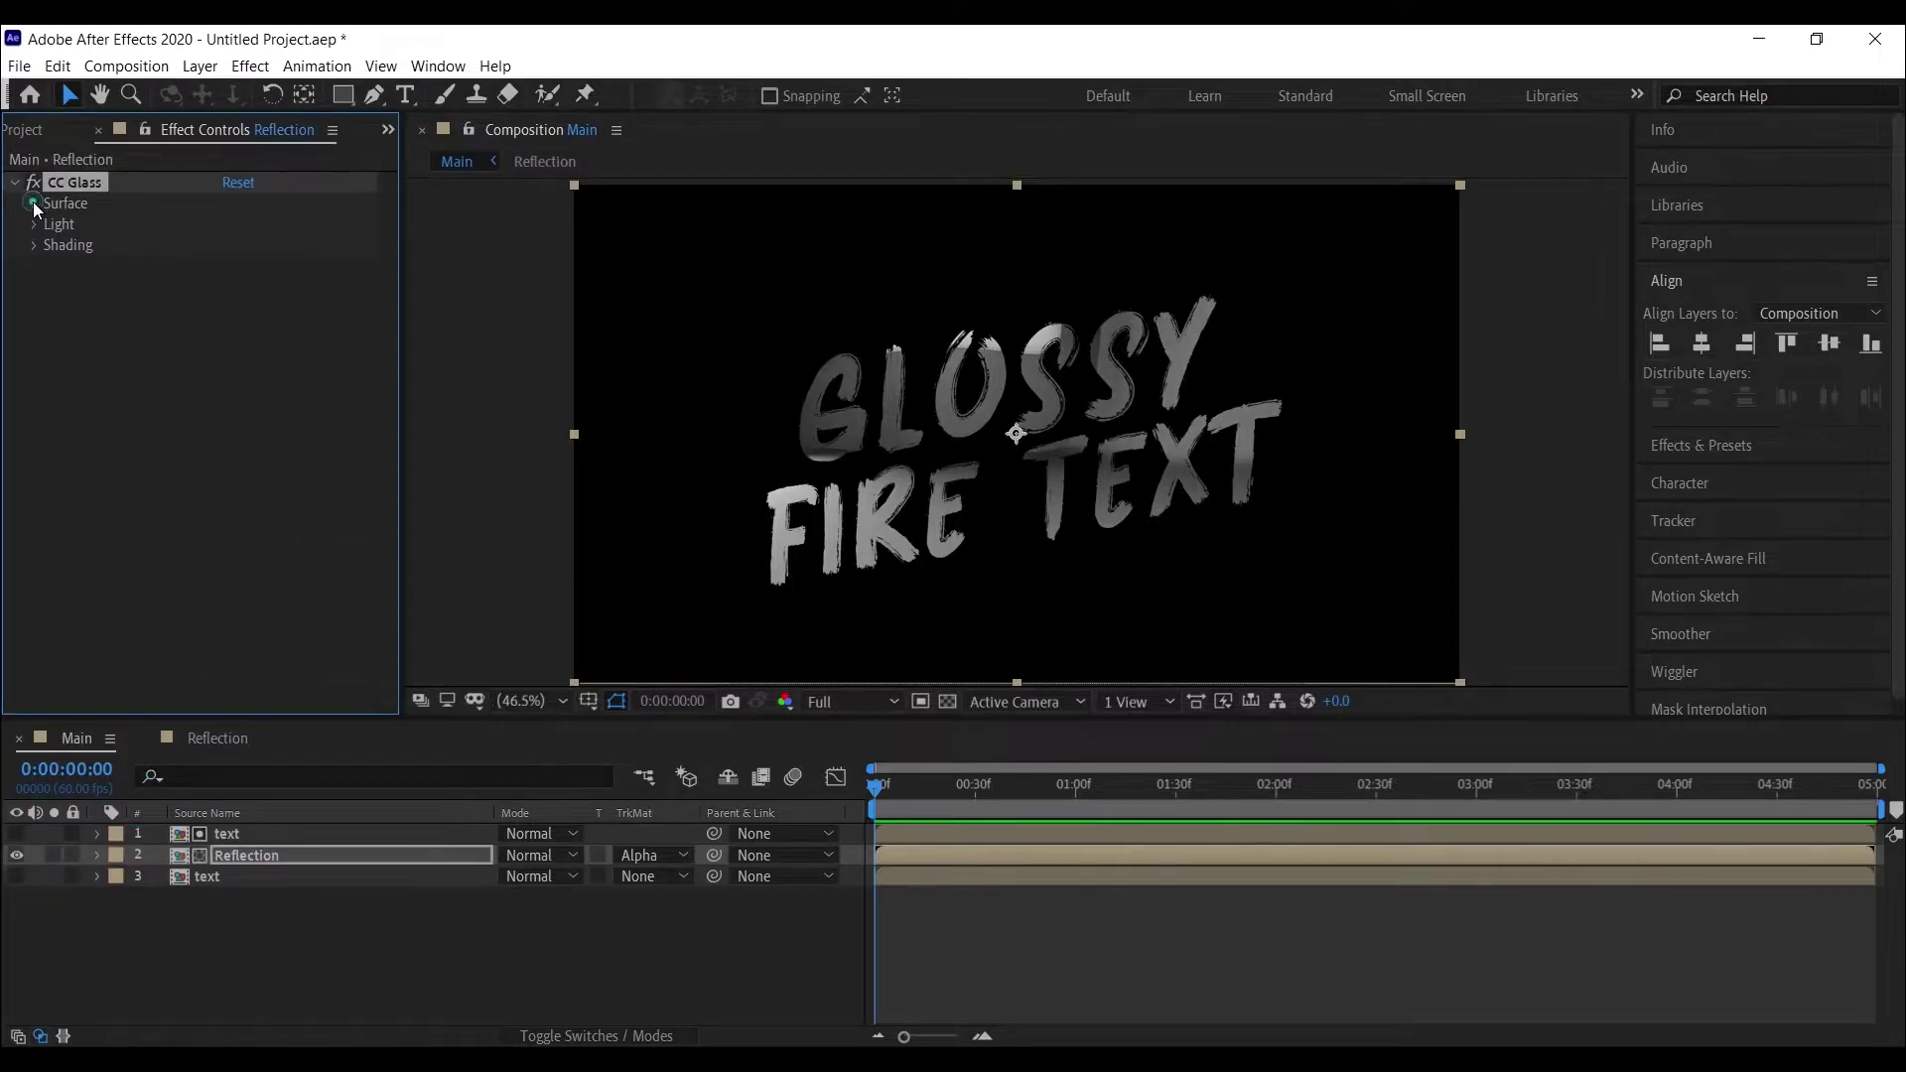
- Configure the CC Glass surface with layer 3 text as bump map, softness 5 and displacement 86
left_click(35, 203)
left_click(260, 225)
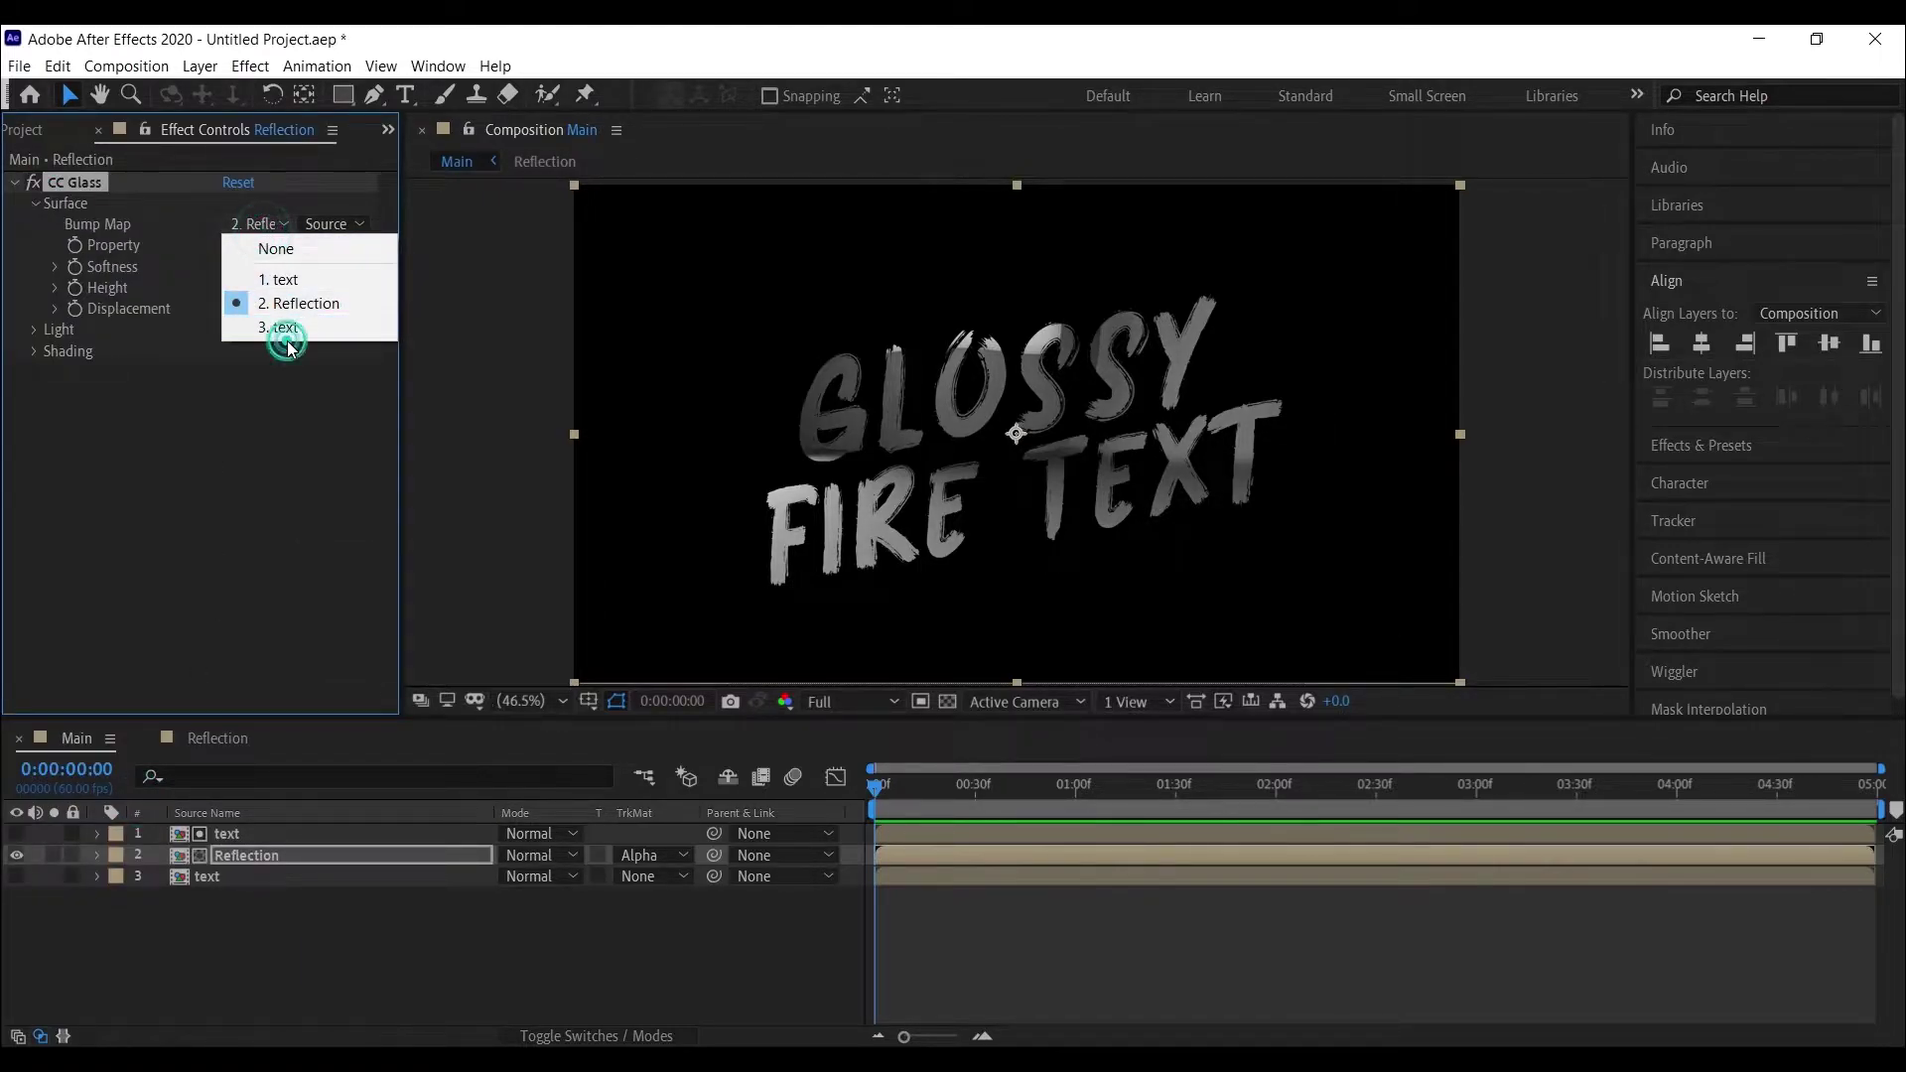
left_click(273, 303)
left_click(237, 266)
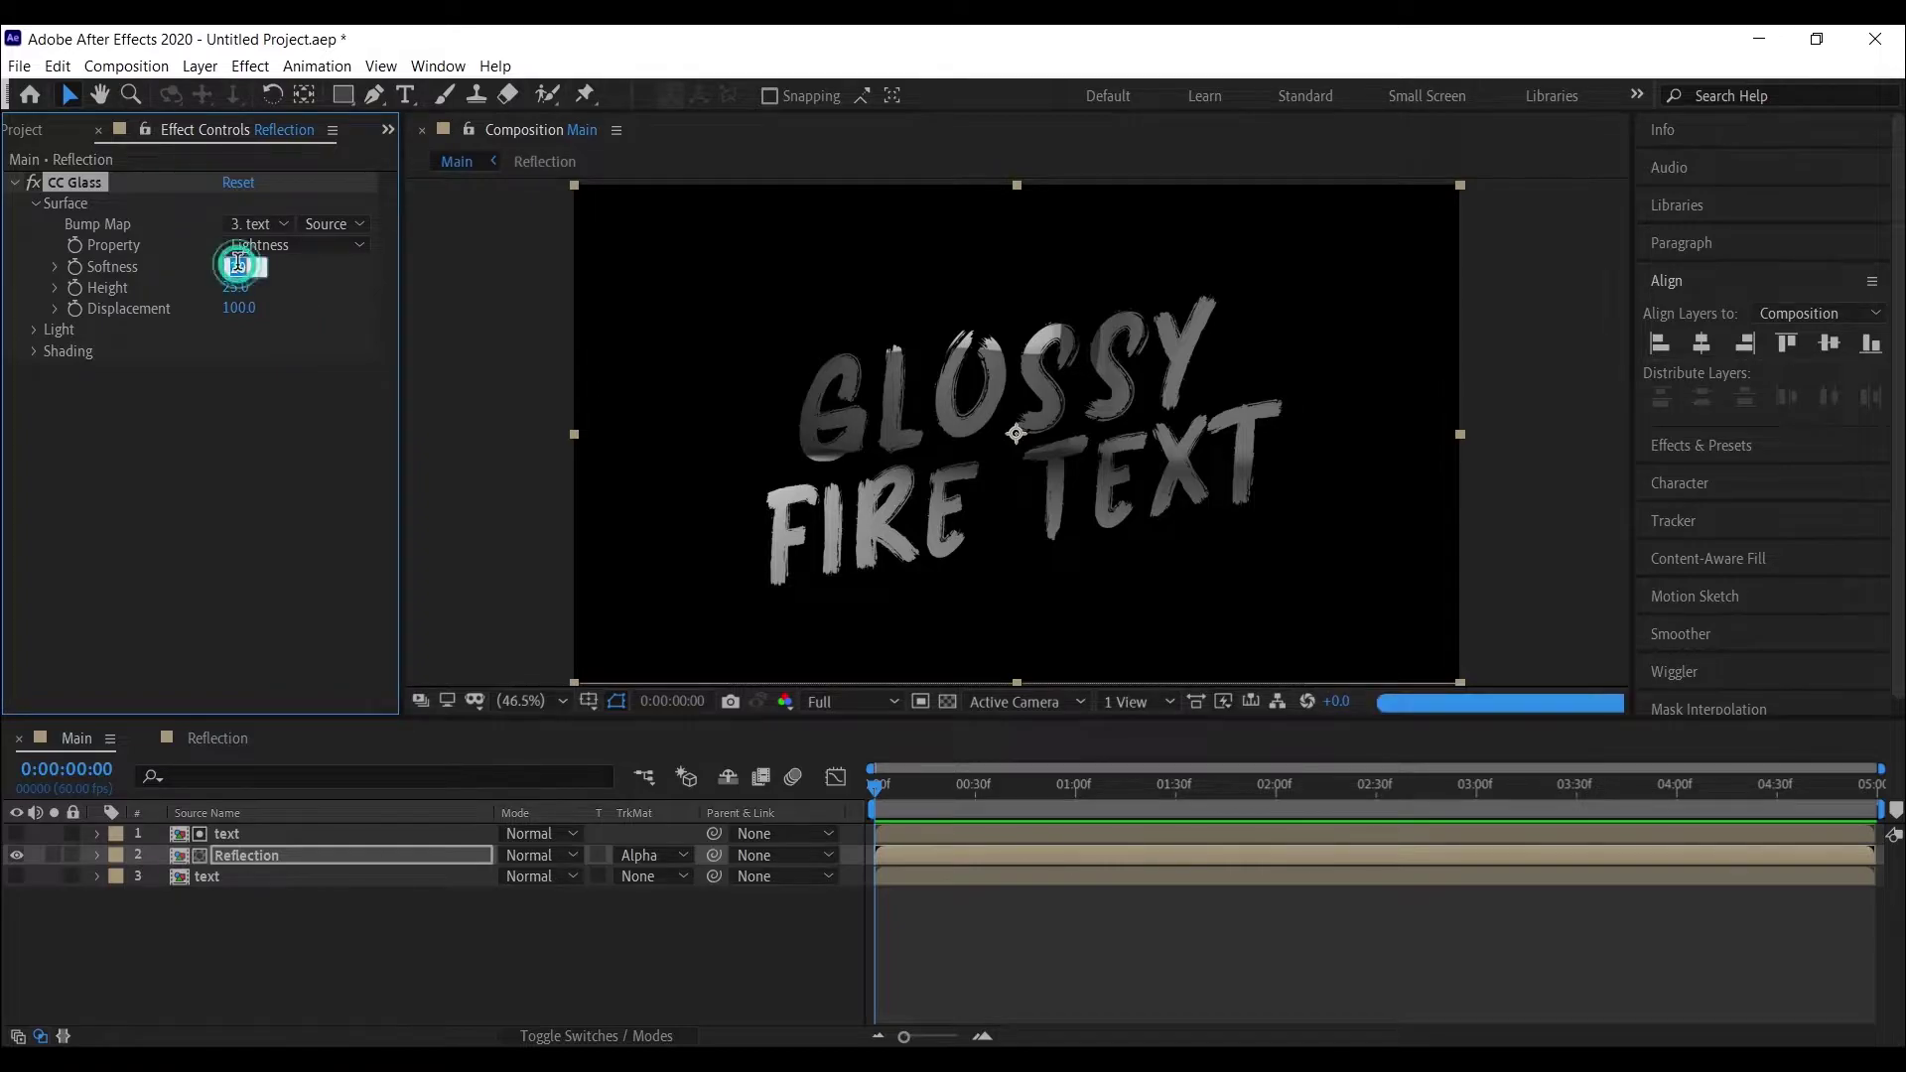
left_click(238, 308)
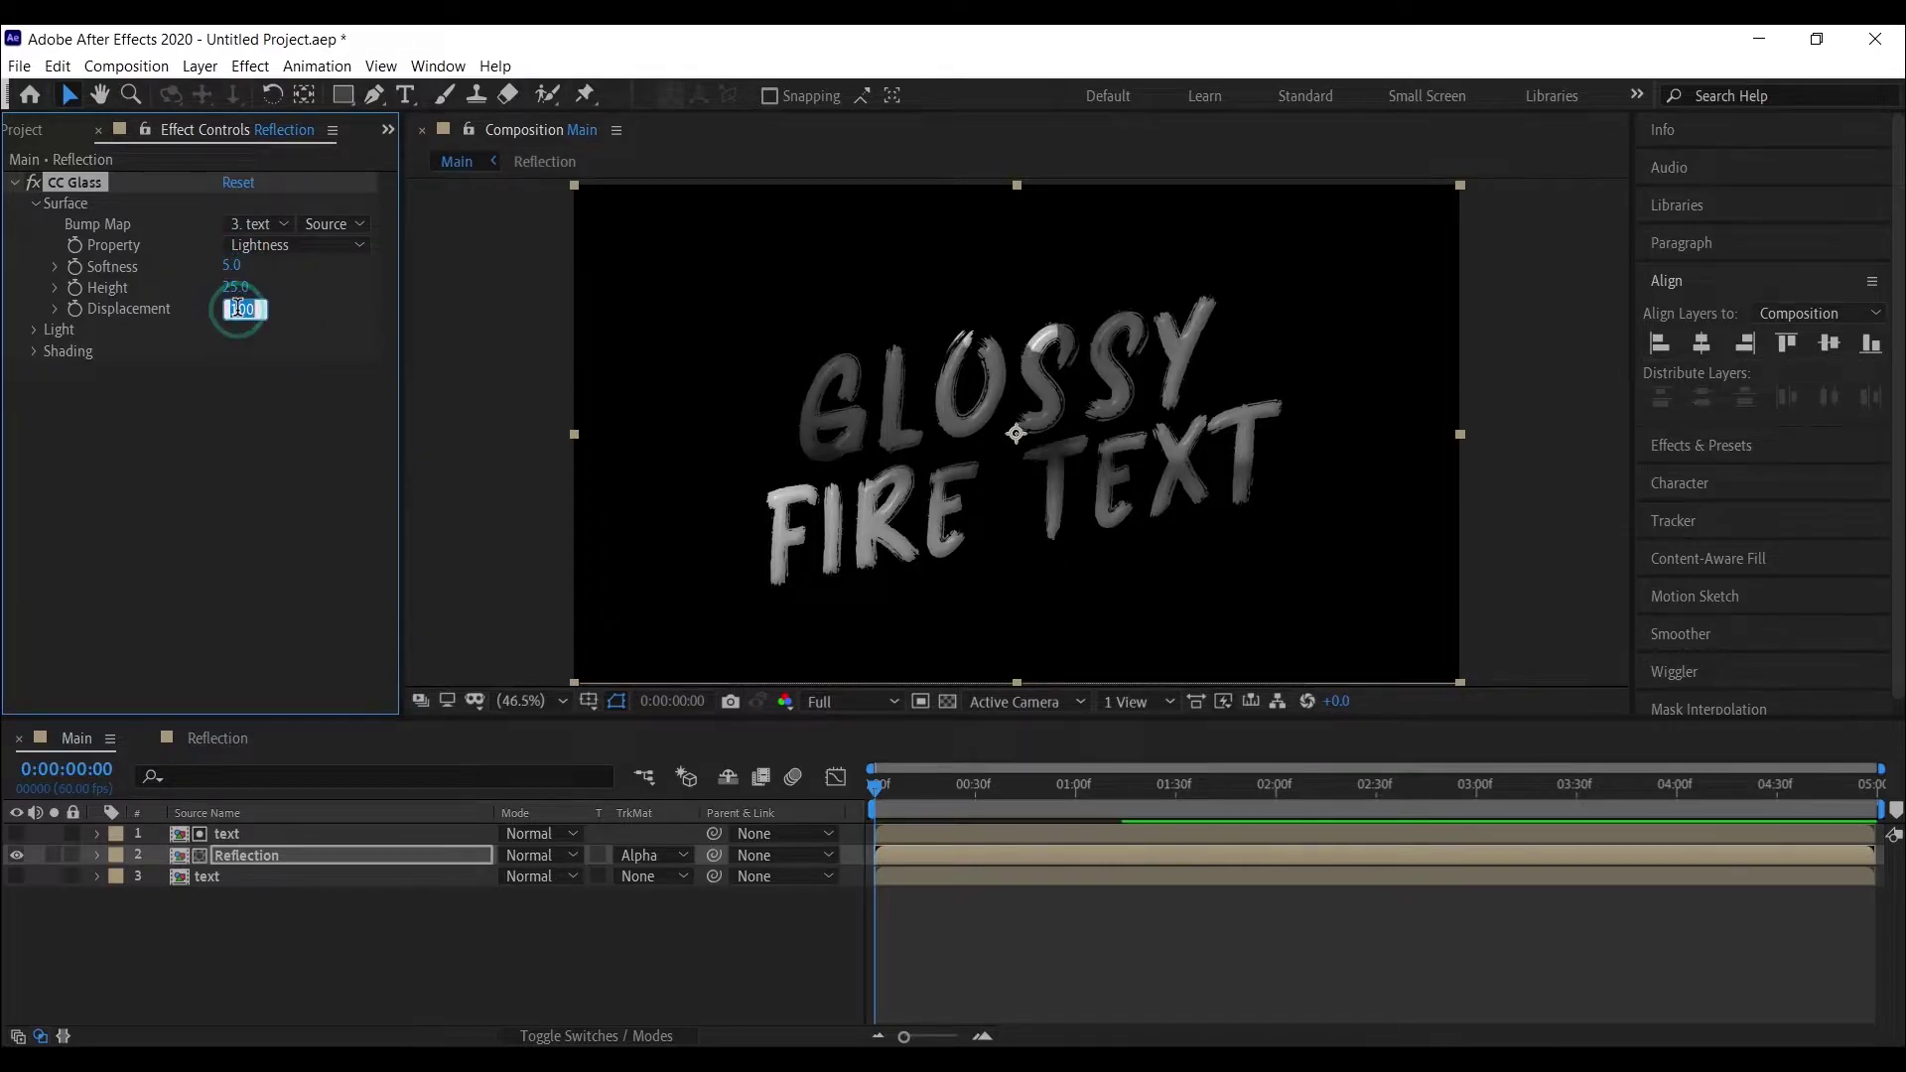
type("86")
key("Return")
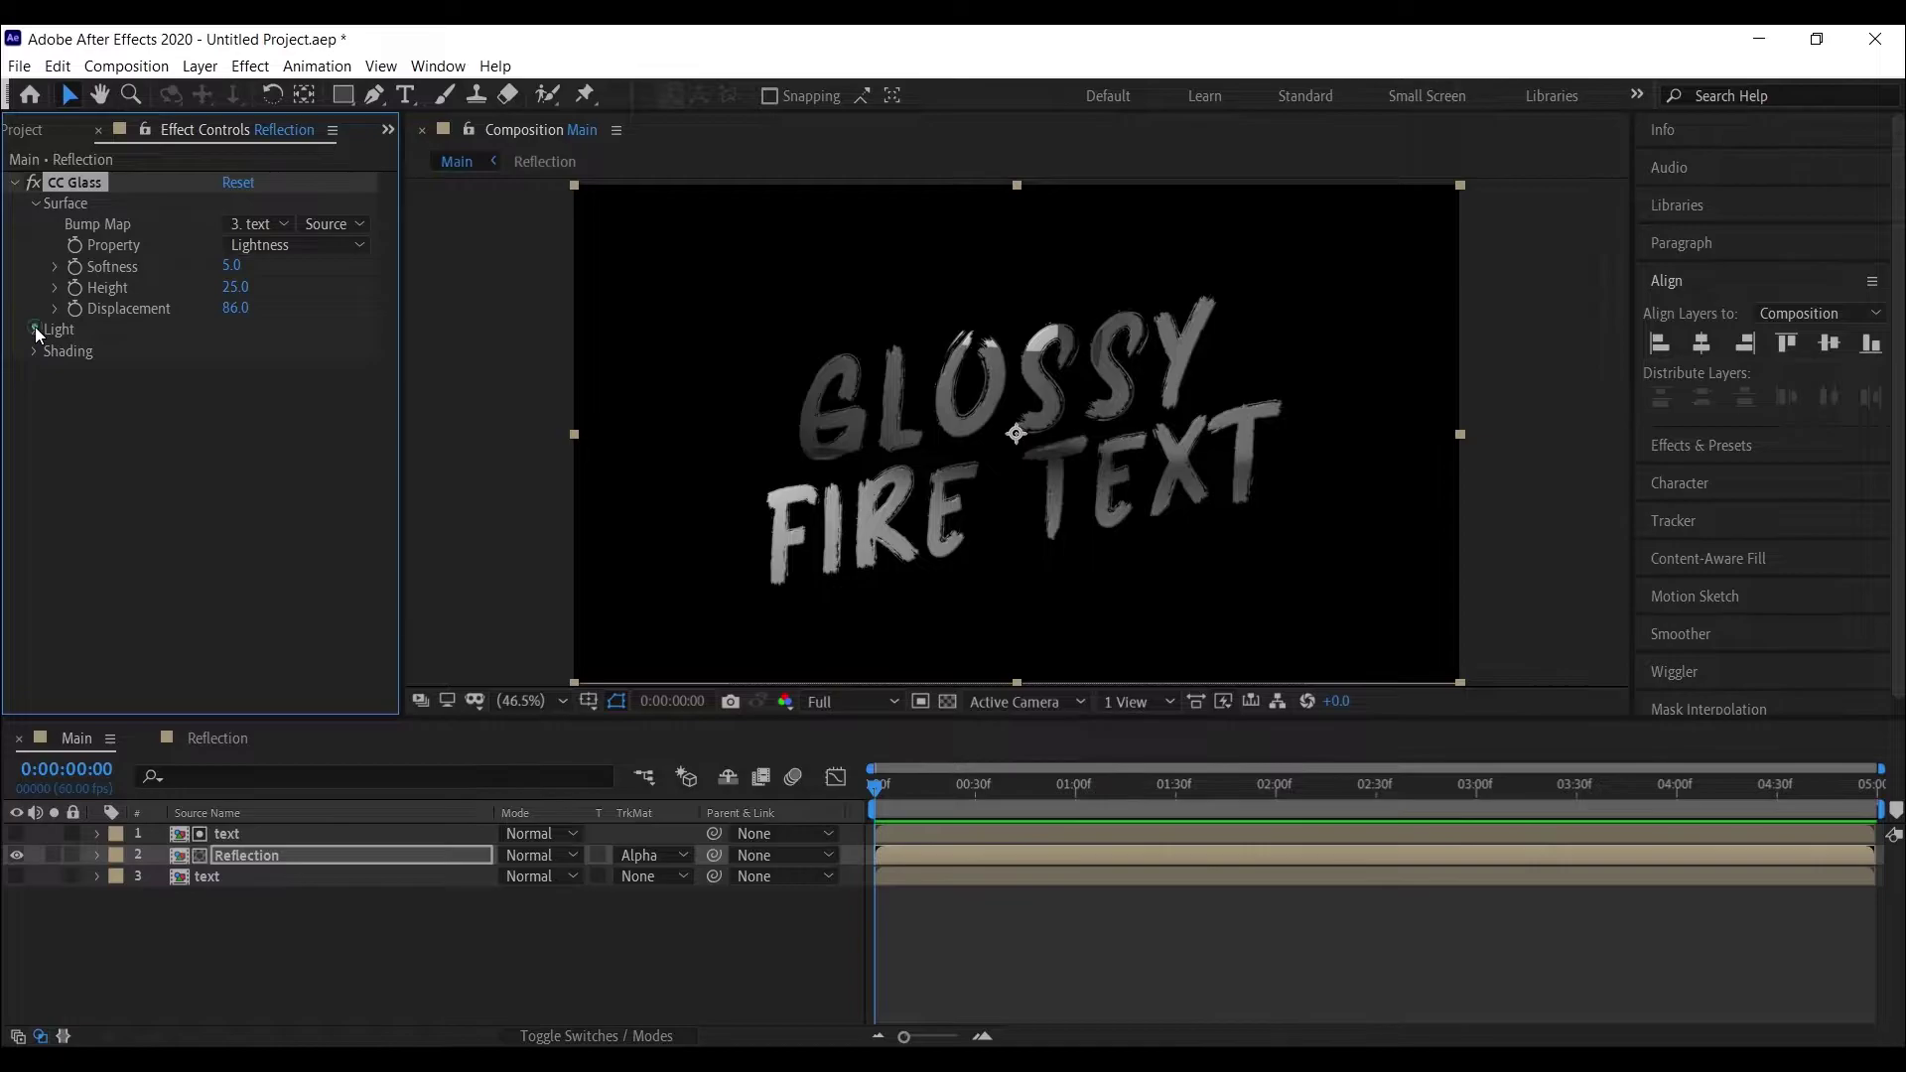
- Set the CC Glass light type to Point Light
left_click(36, 330)
left_click(275, 417)
left_click(281, 456)
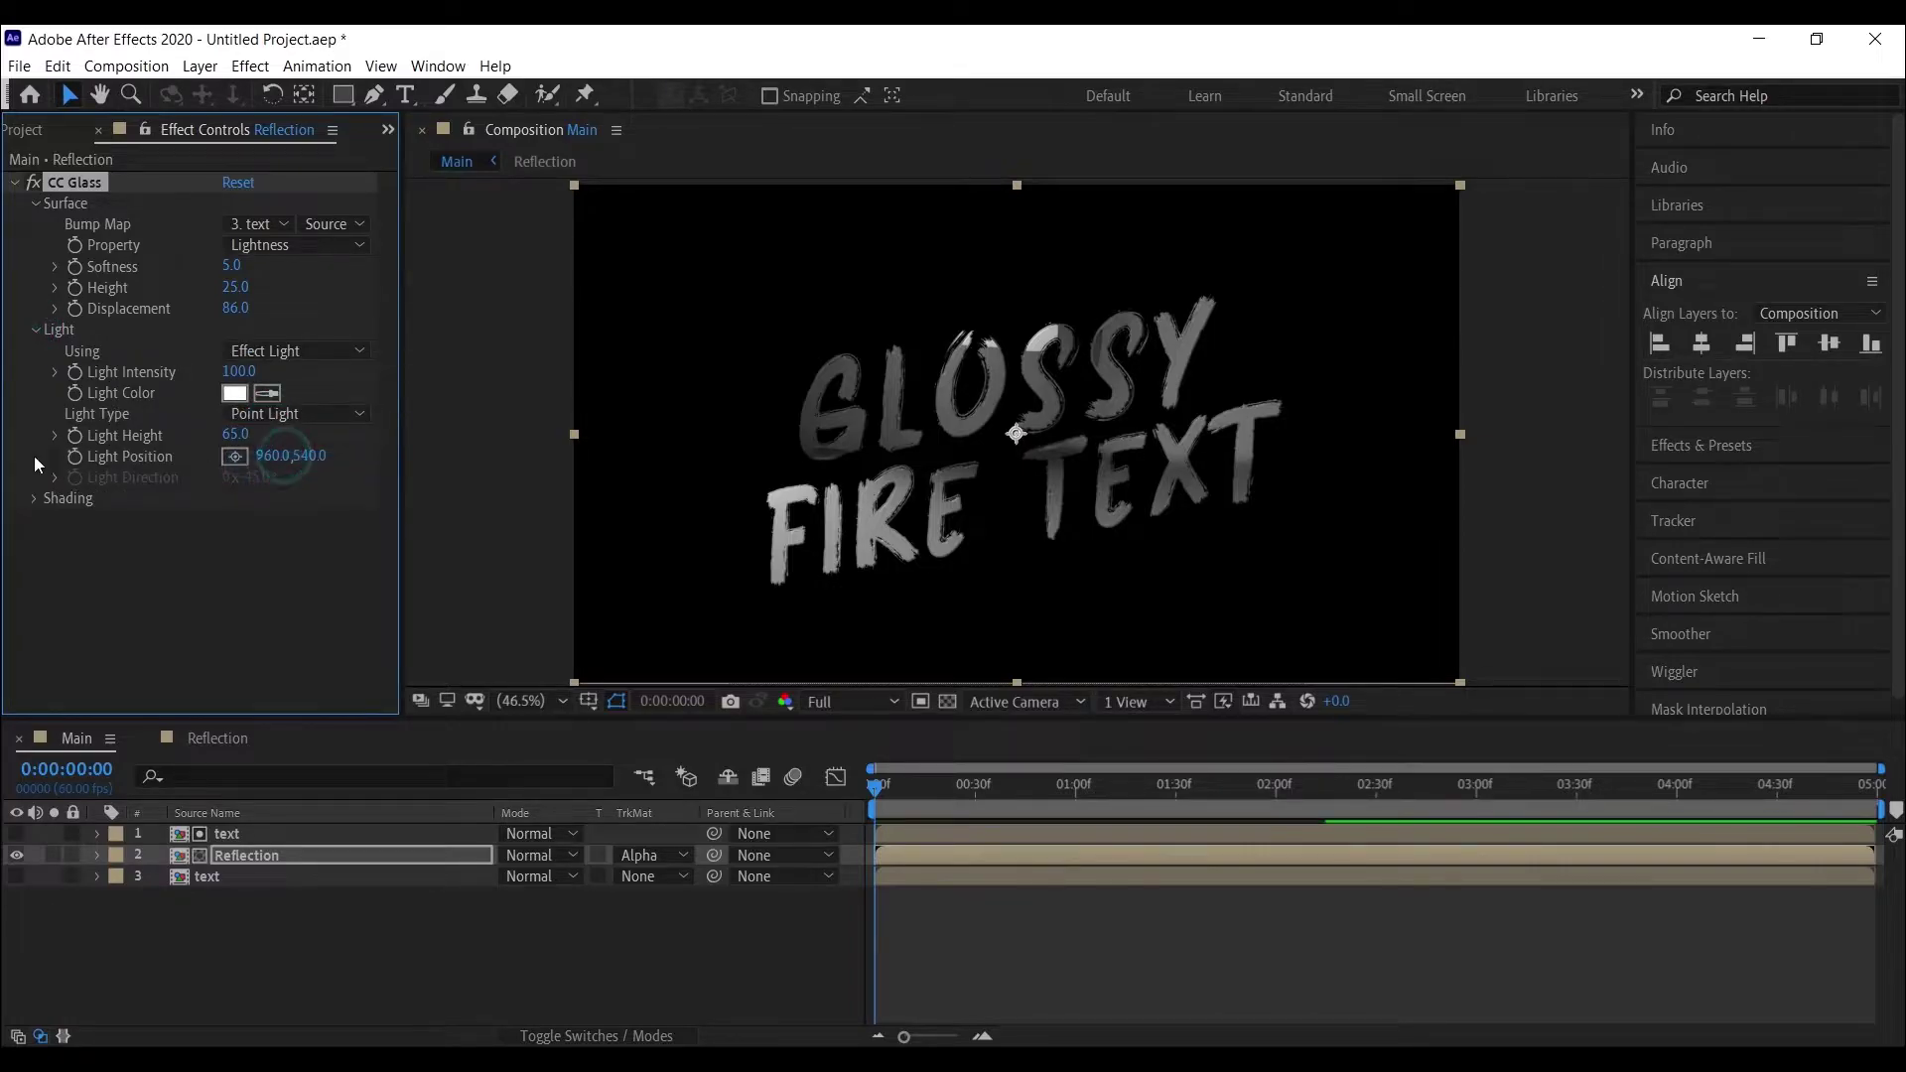
- Apply the CC Blobbylize effect to the Reflection layer
left_click(298, 849)
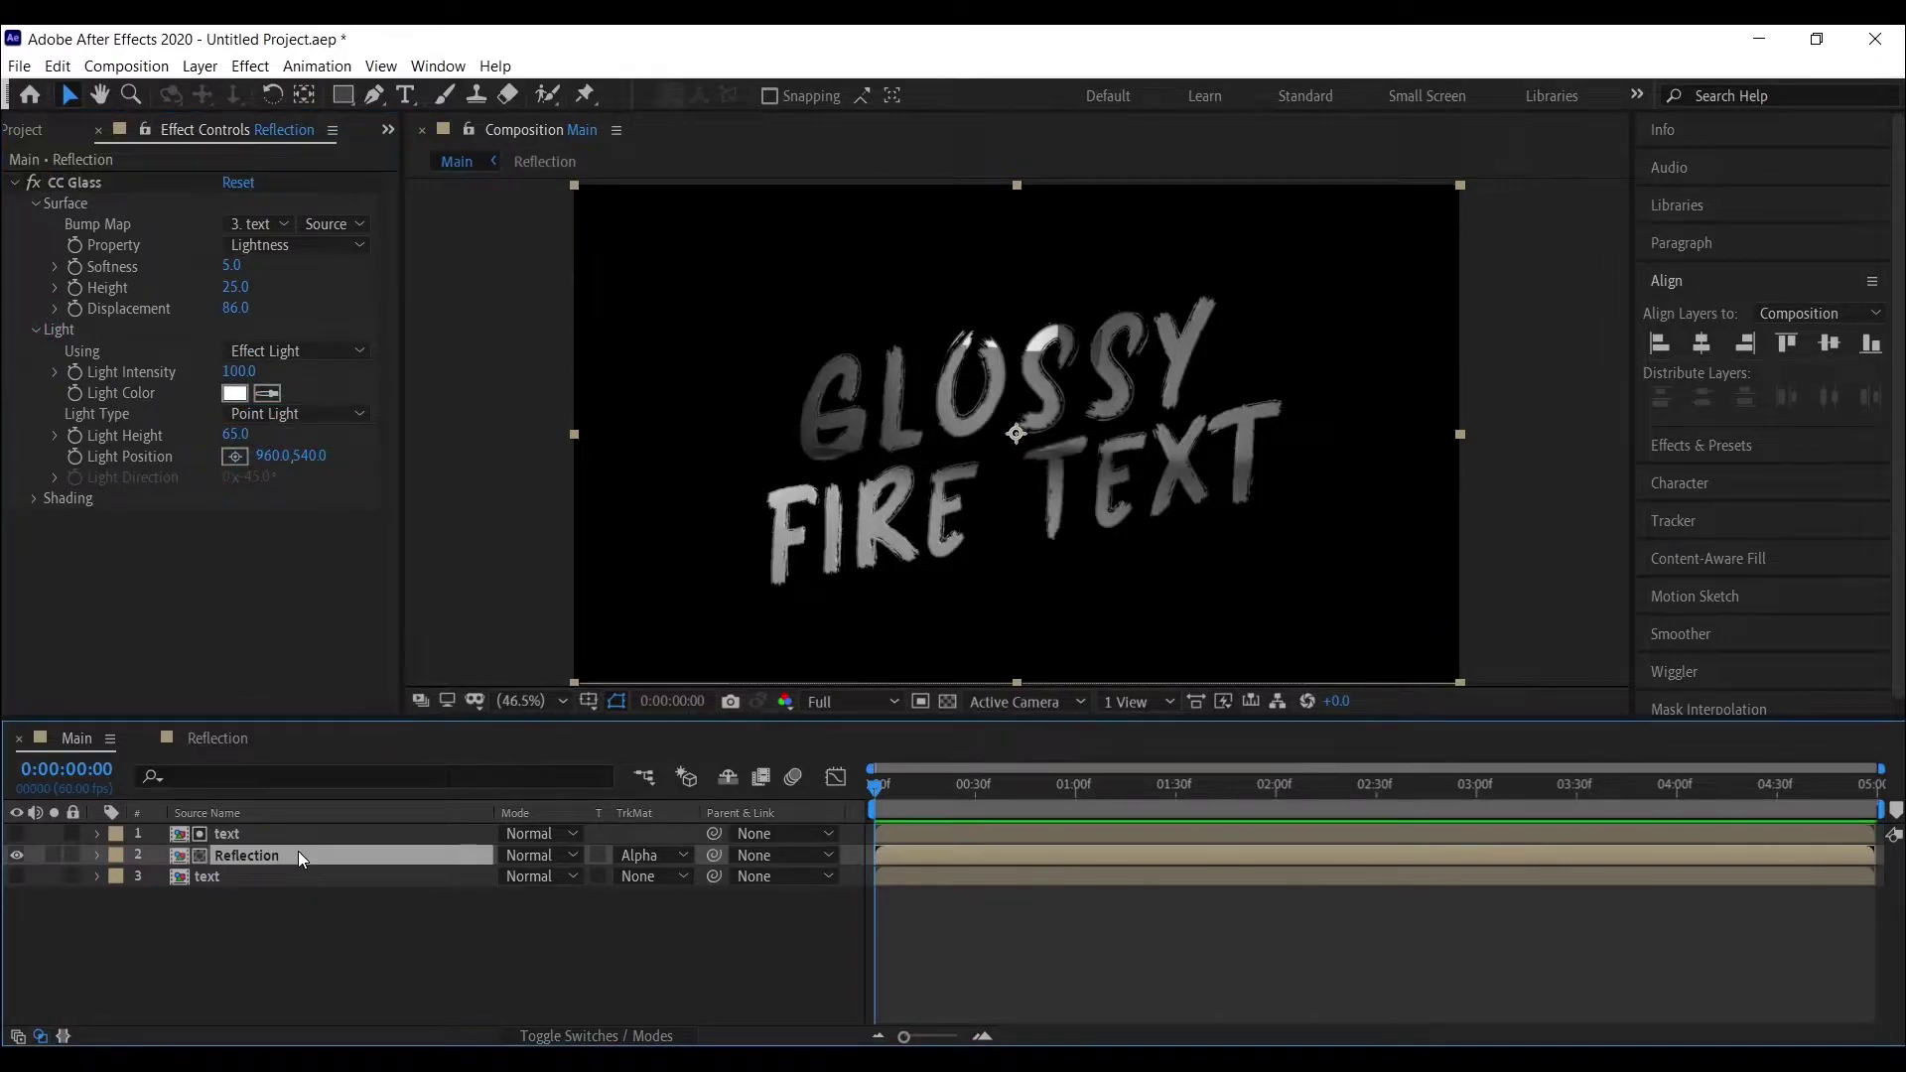
key("ctrl+space")
type("cc")
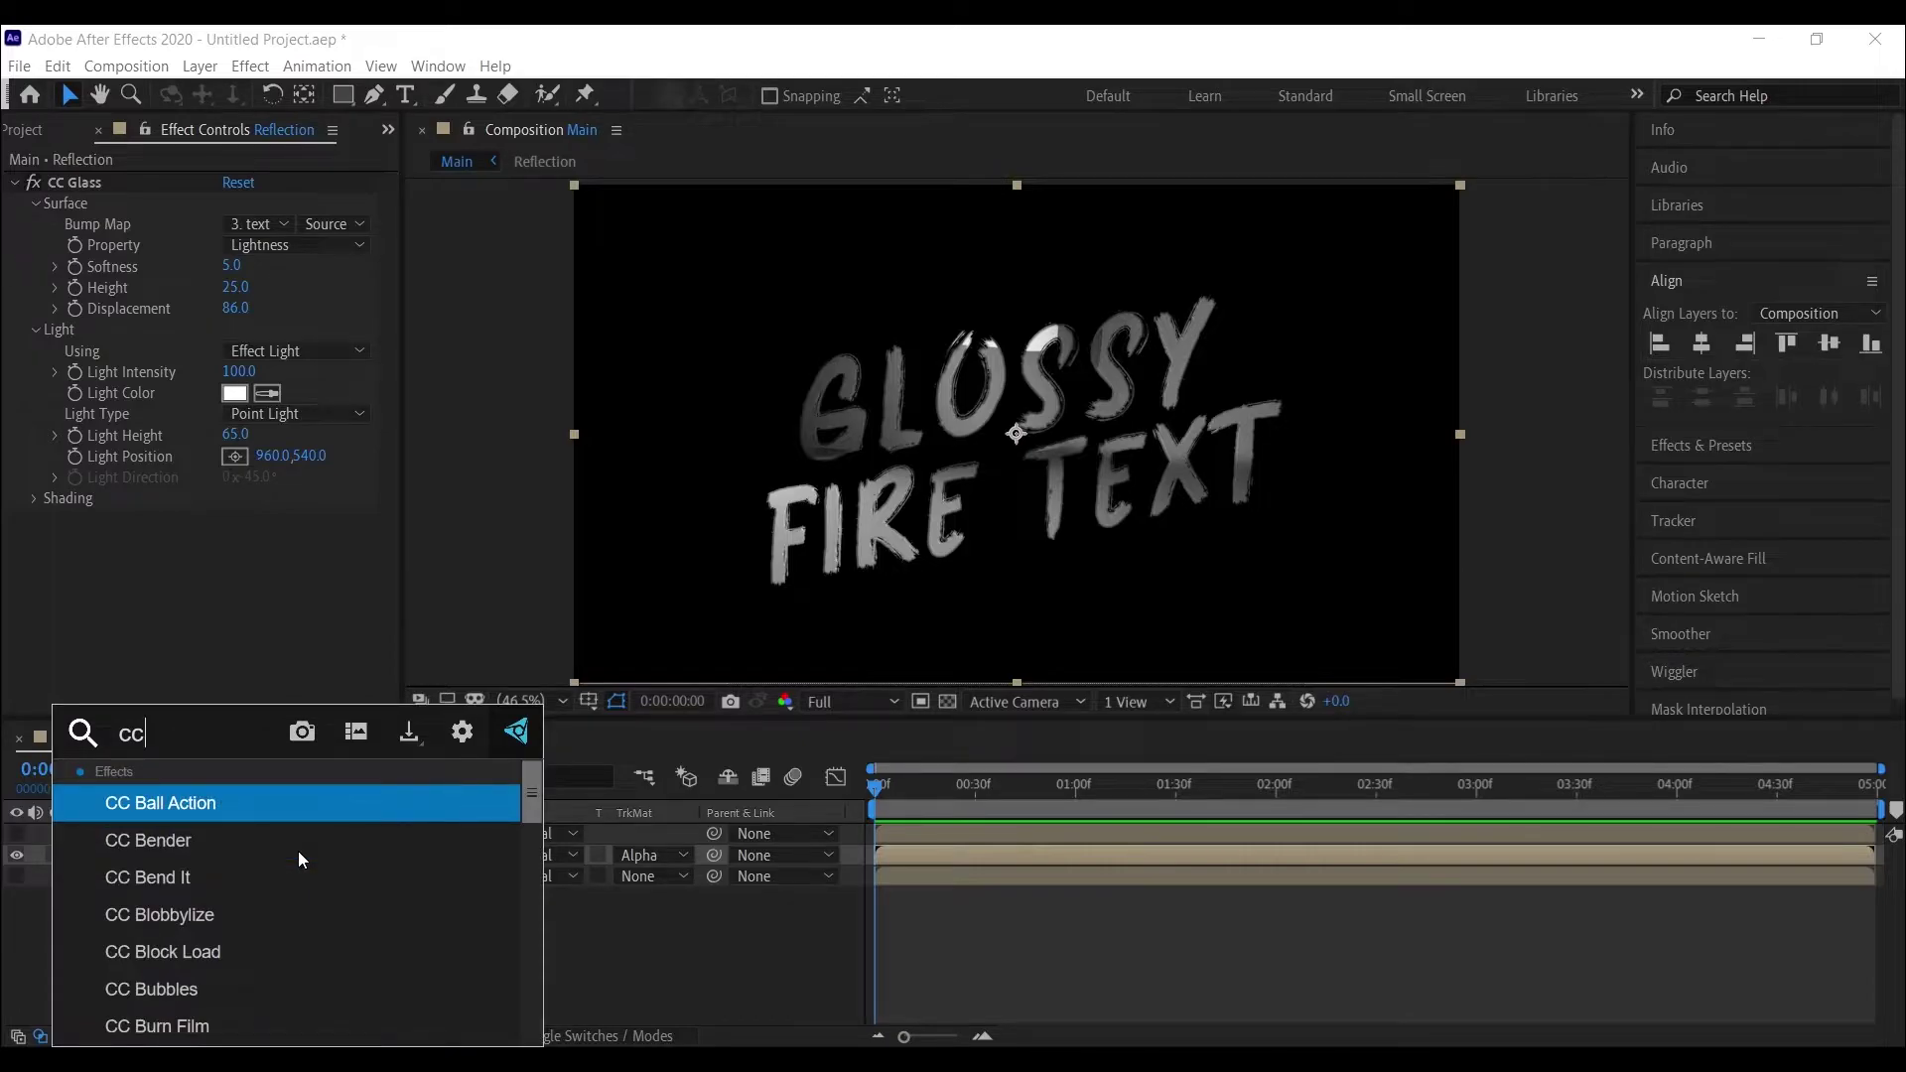
type(" bl")
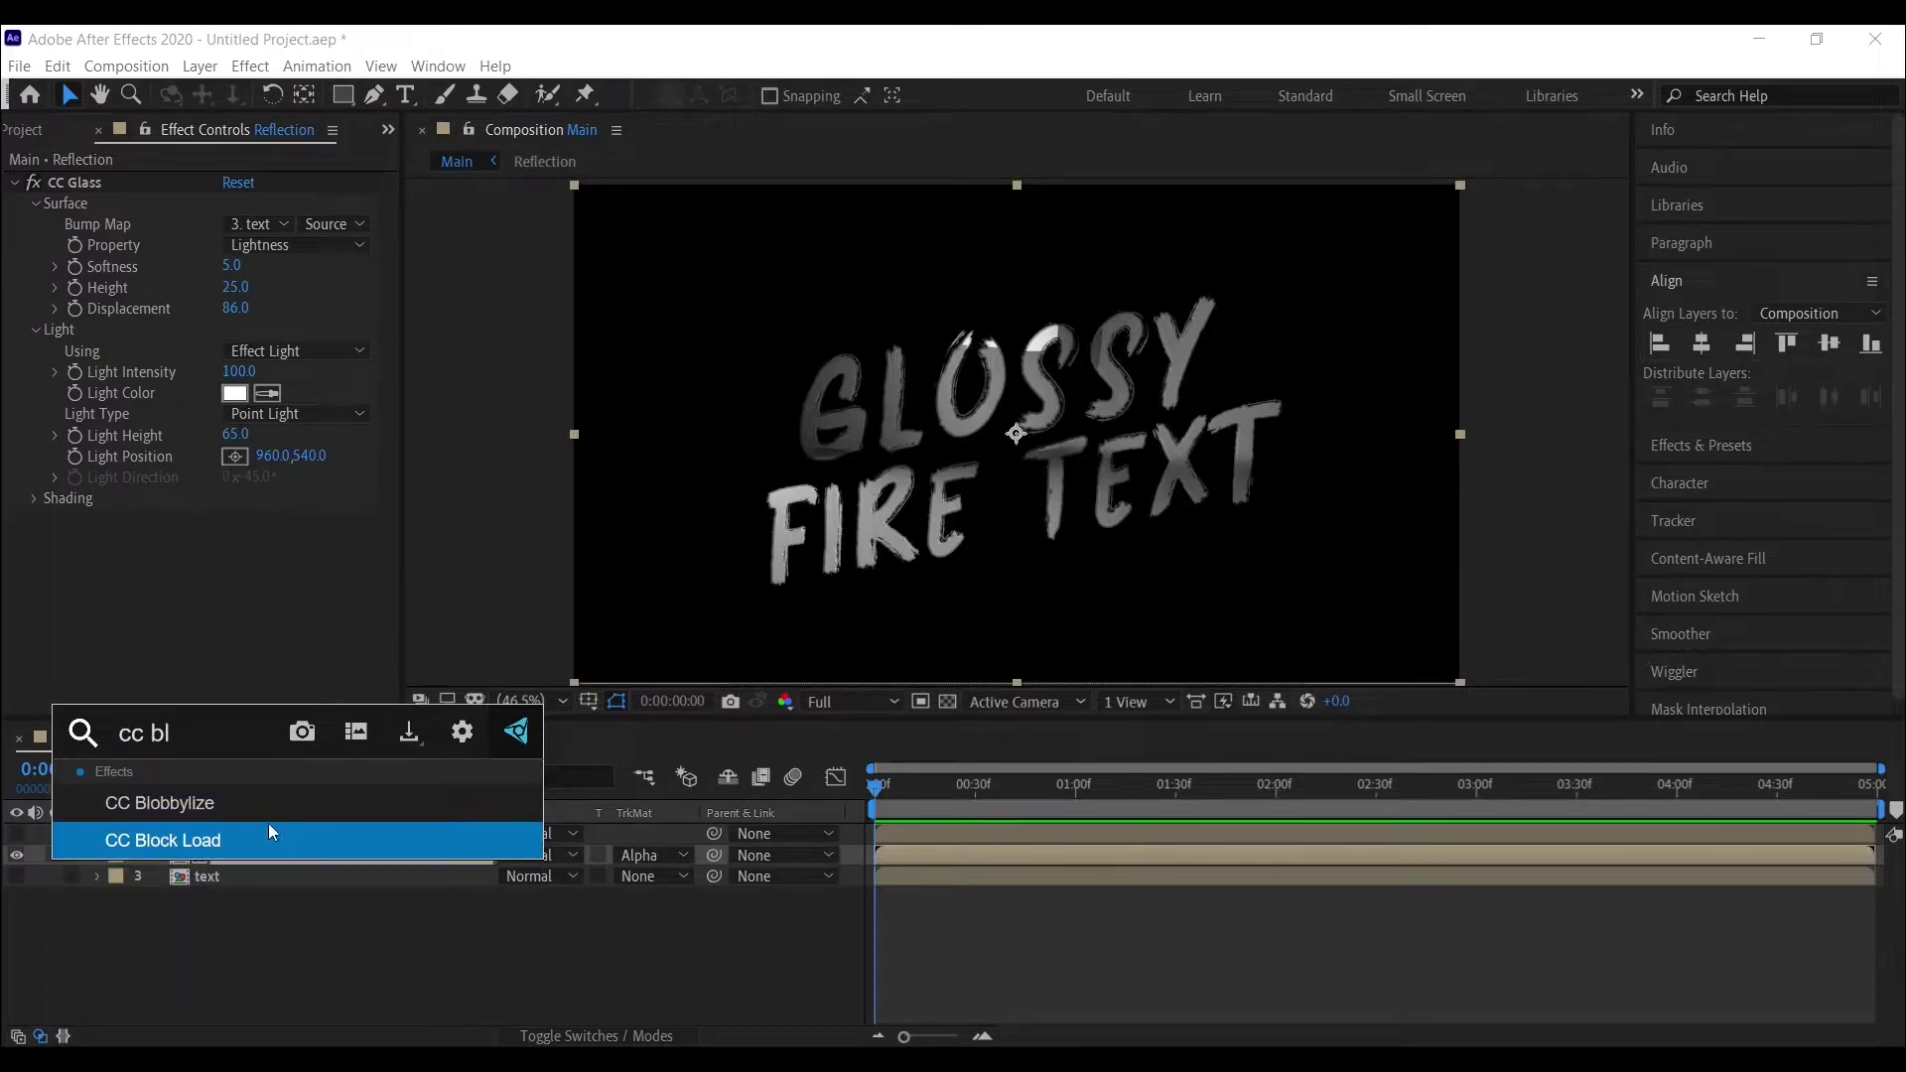
left_click(198, 803)
- Configure the CC Blobbylize blobbiness with layer 3 text as blob layer, softness 50 and cut away 0
left_click(34, 542)
left_click(256, 568)
left_click(296, 669)
left_click(238, 603)
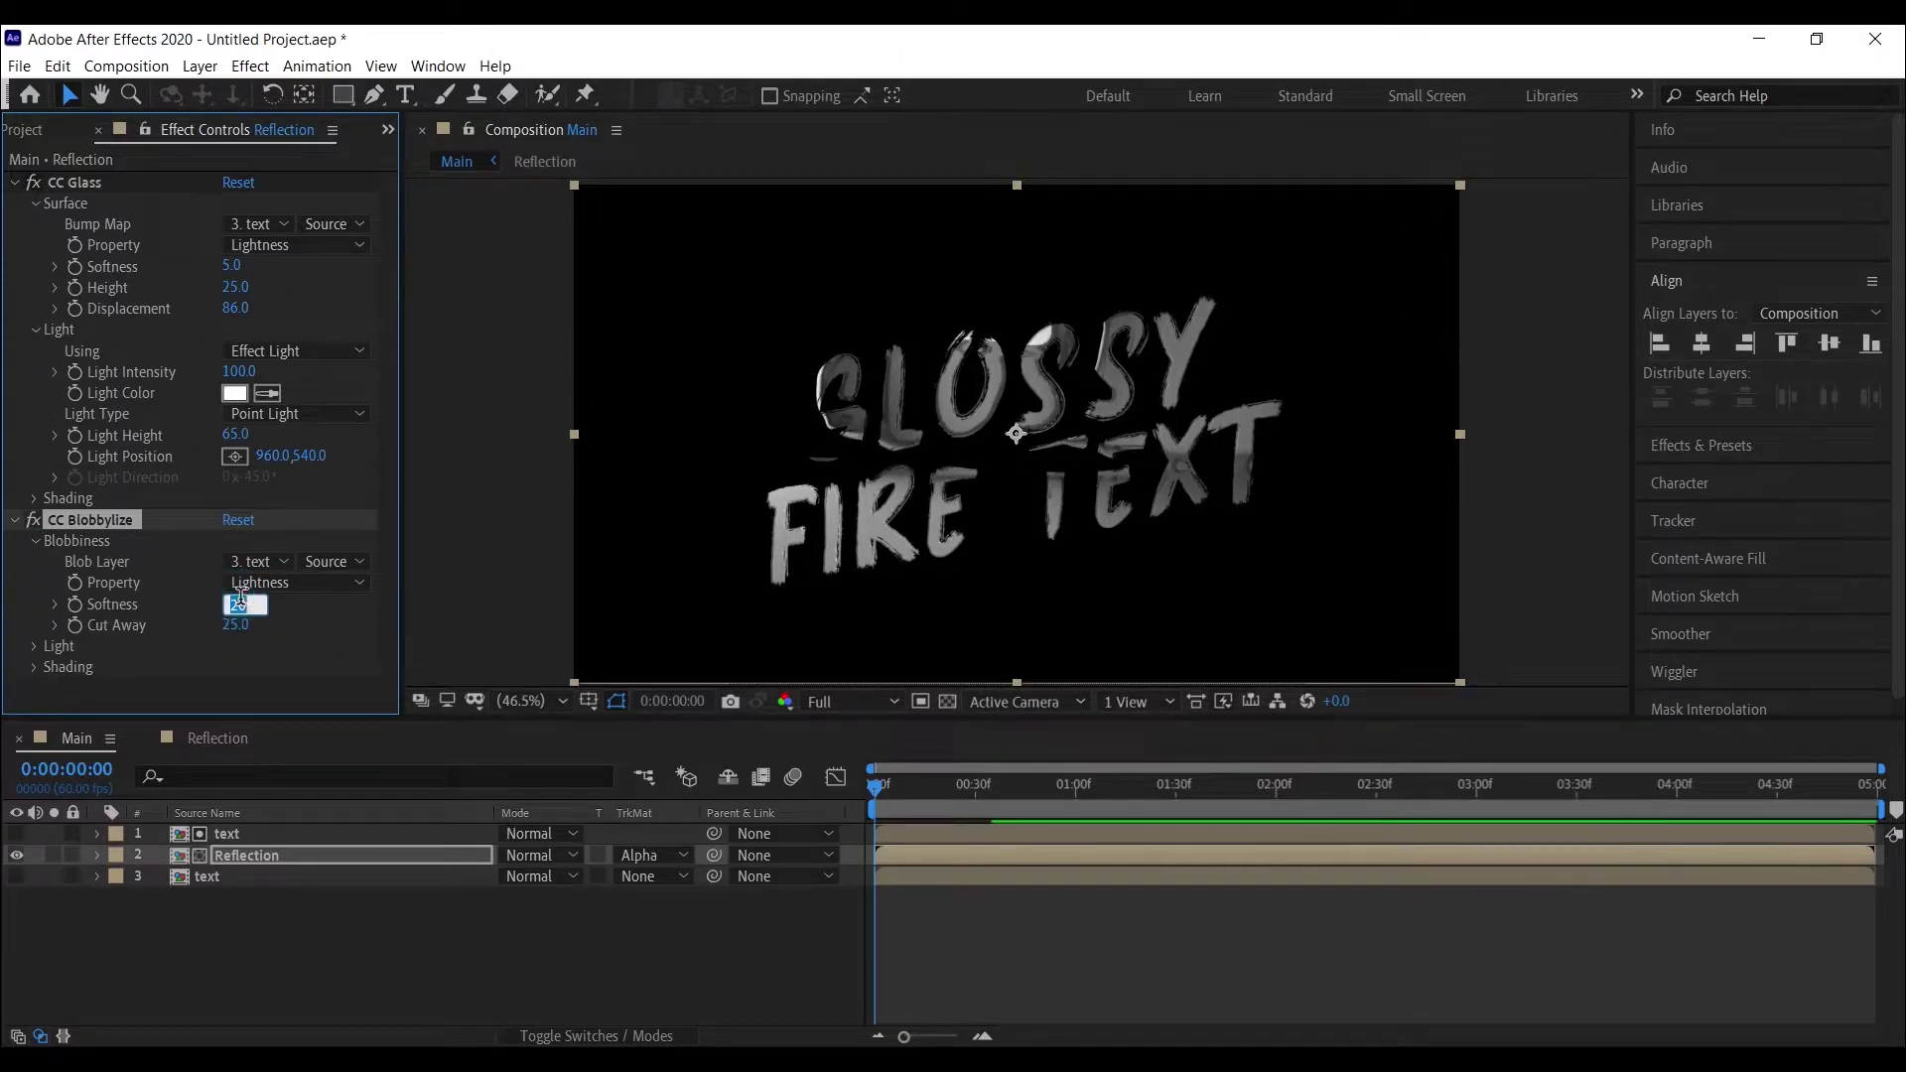
type("5")
left_click(239, 625)
type("0")
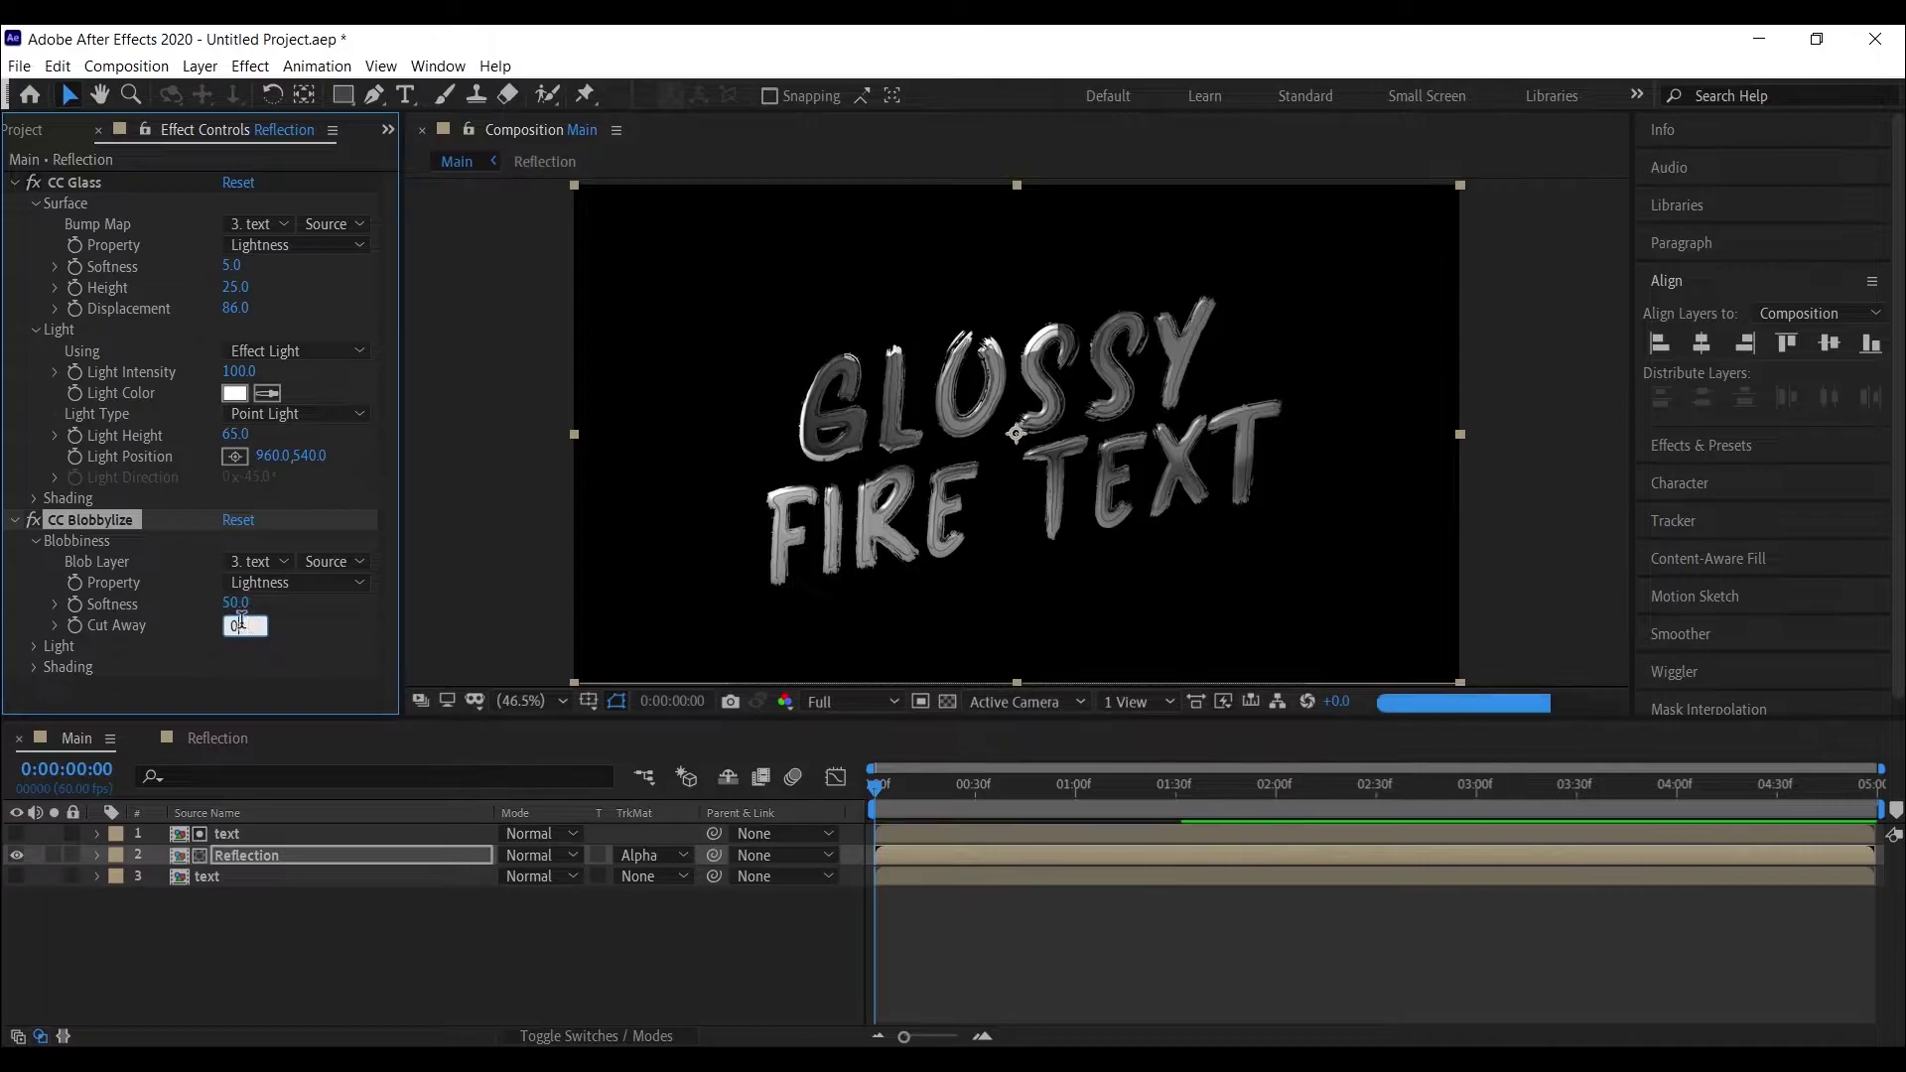
- Change the CC Blobbylize light type to Point Light and collapse both effects on the Reflection layer
left_click(36, 646)
scroll(198, 595, "down", 3)
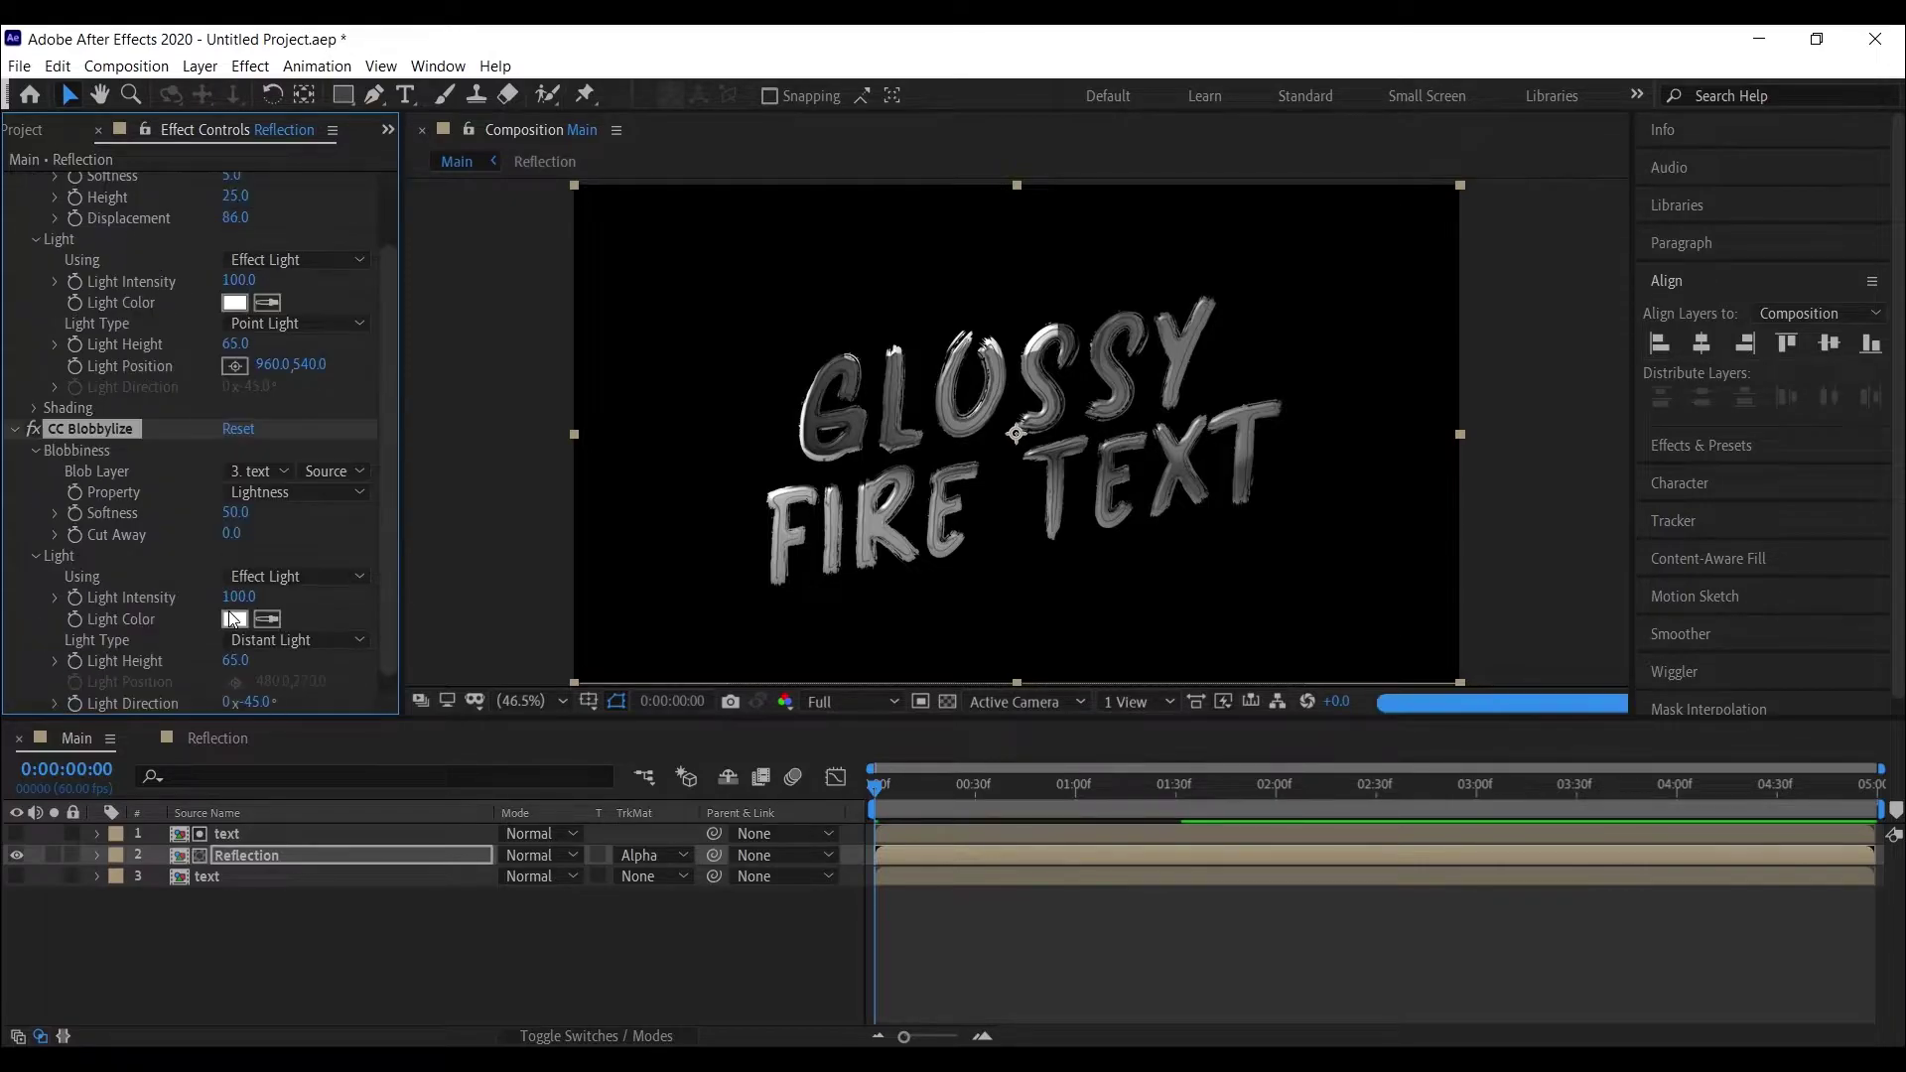
left_click(280, 625)
left_click(273, 638)
scroll(56, 290, "up", 3)
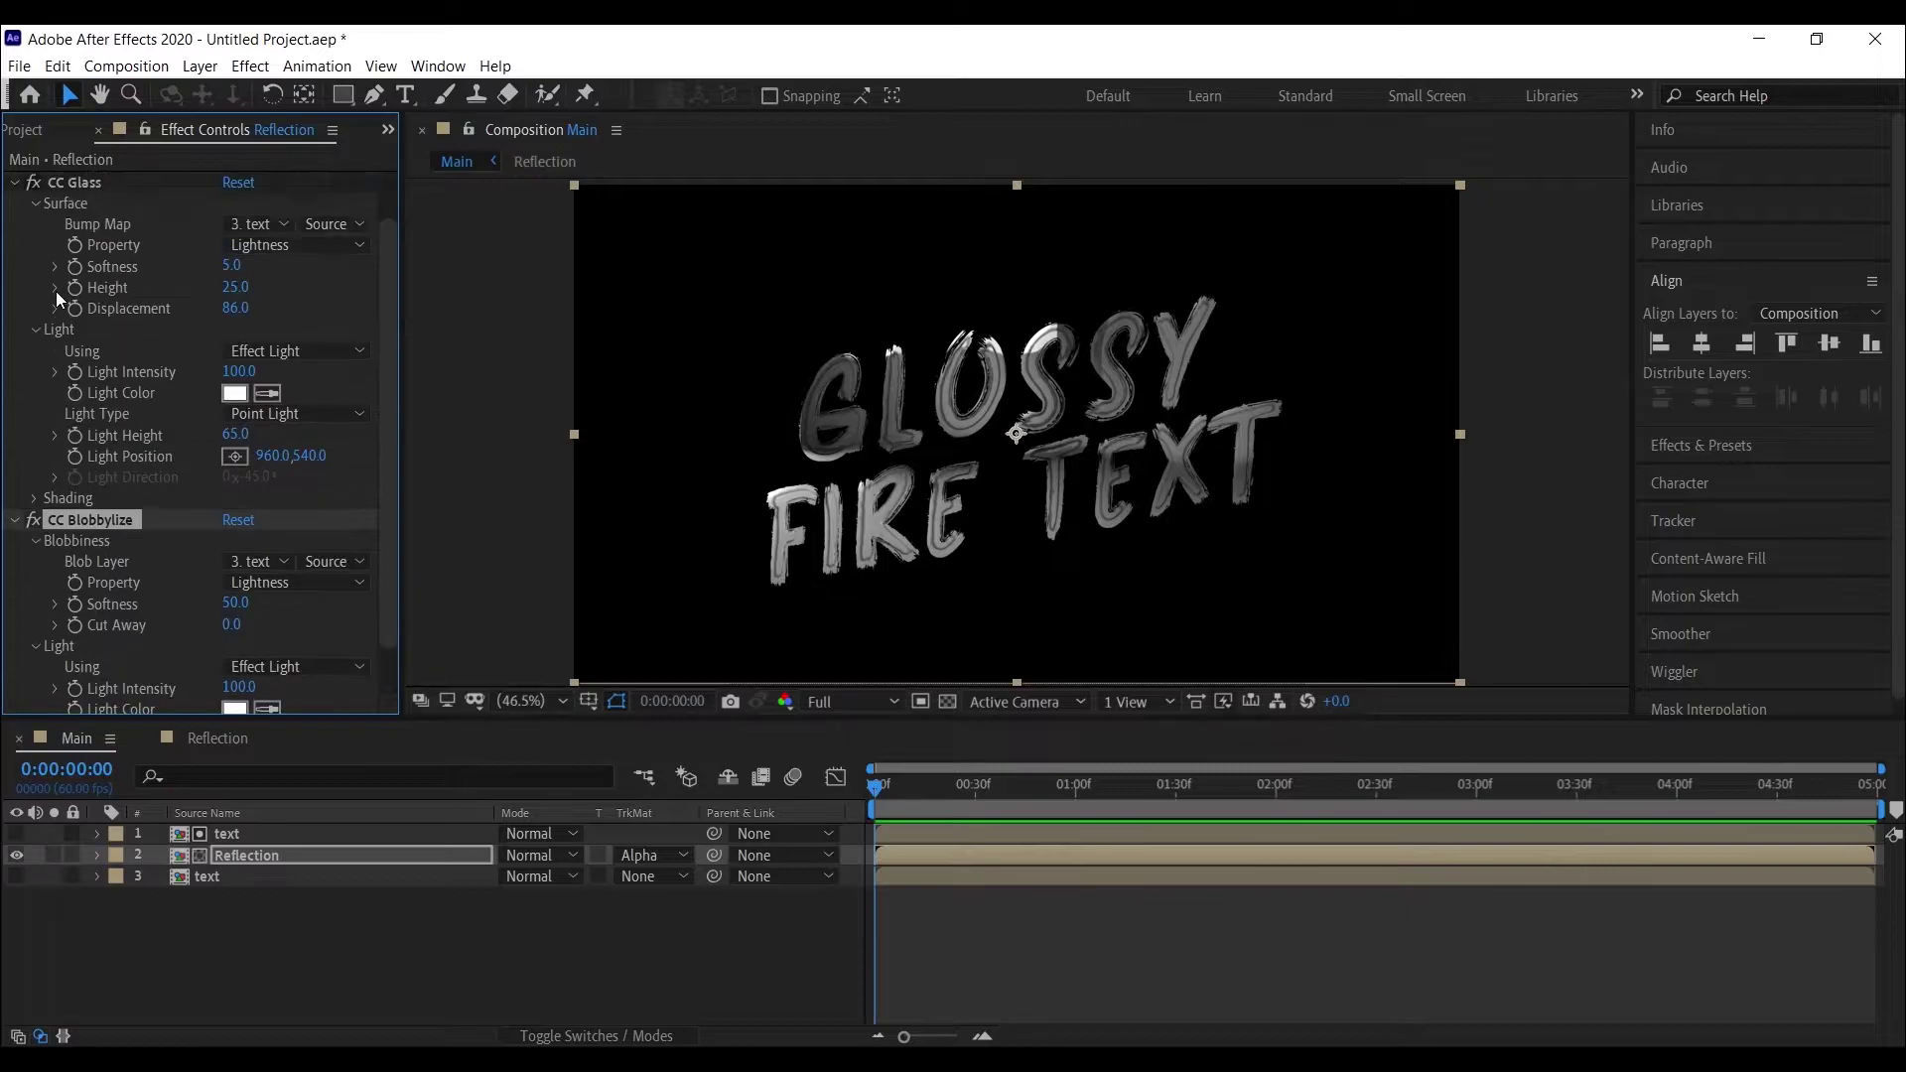
left_click(15, 183)
left_click(15, 203)
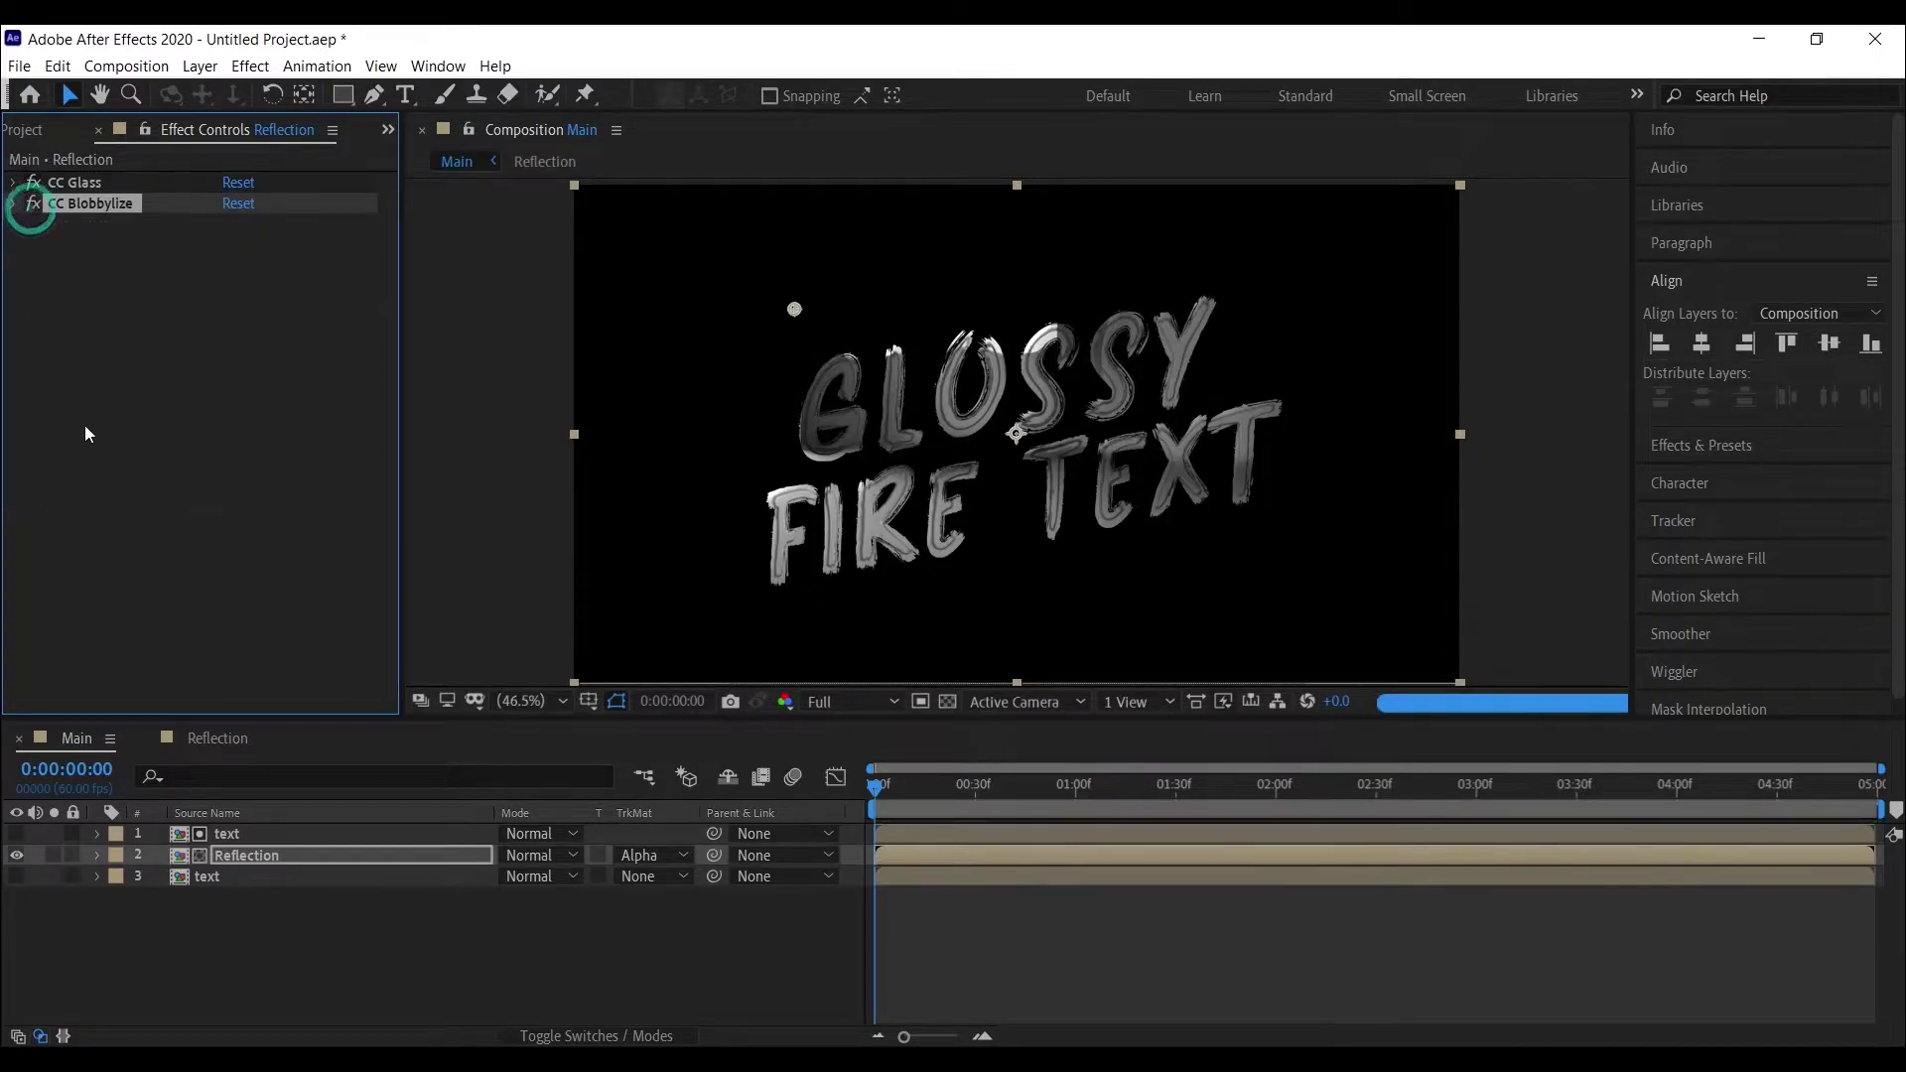
- Apply the Curves effect to the Reflection layer and raise the middle of the RGB curve to brighten it
left_click(282, 850)
key("ctrl+space")
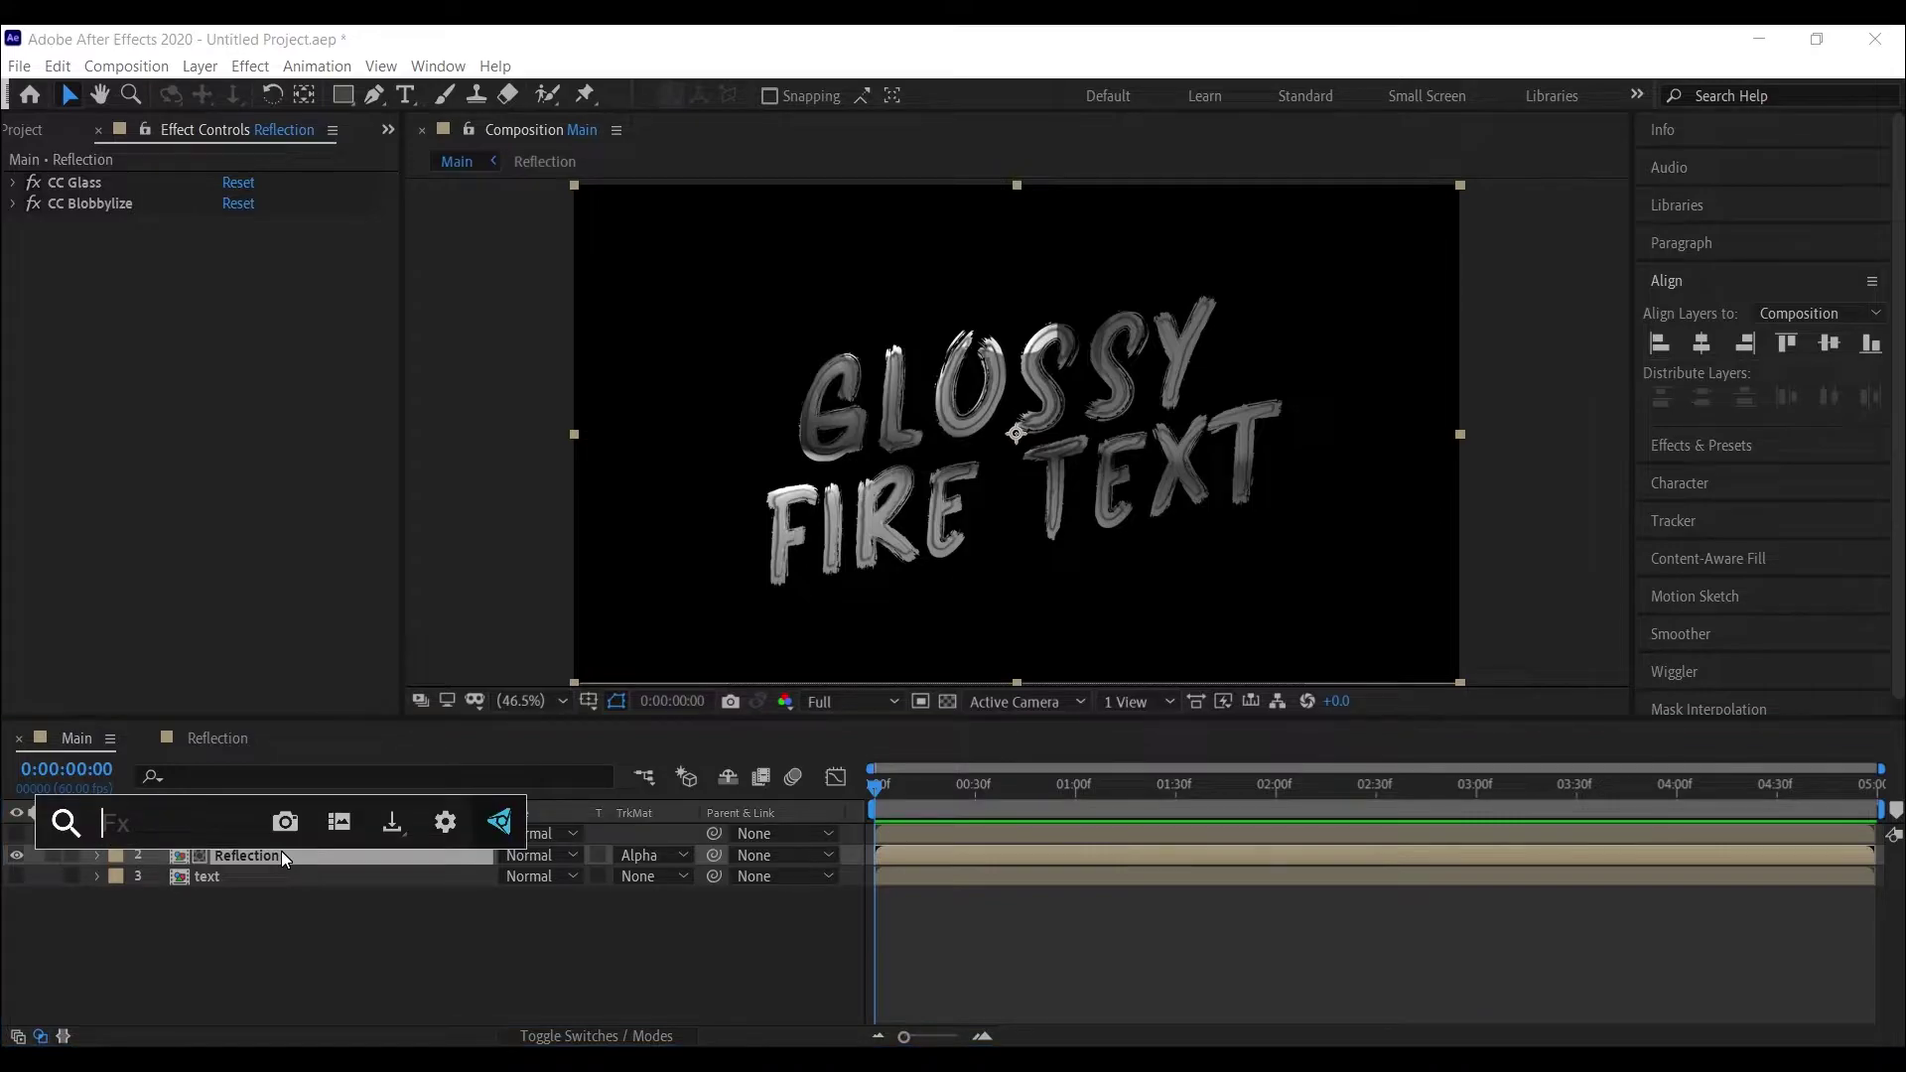
type("cur")
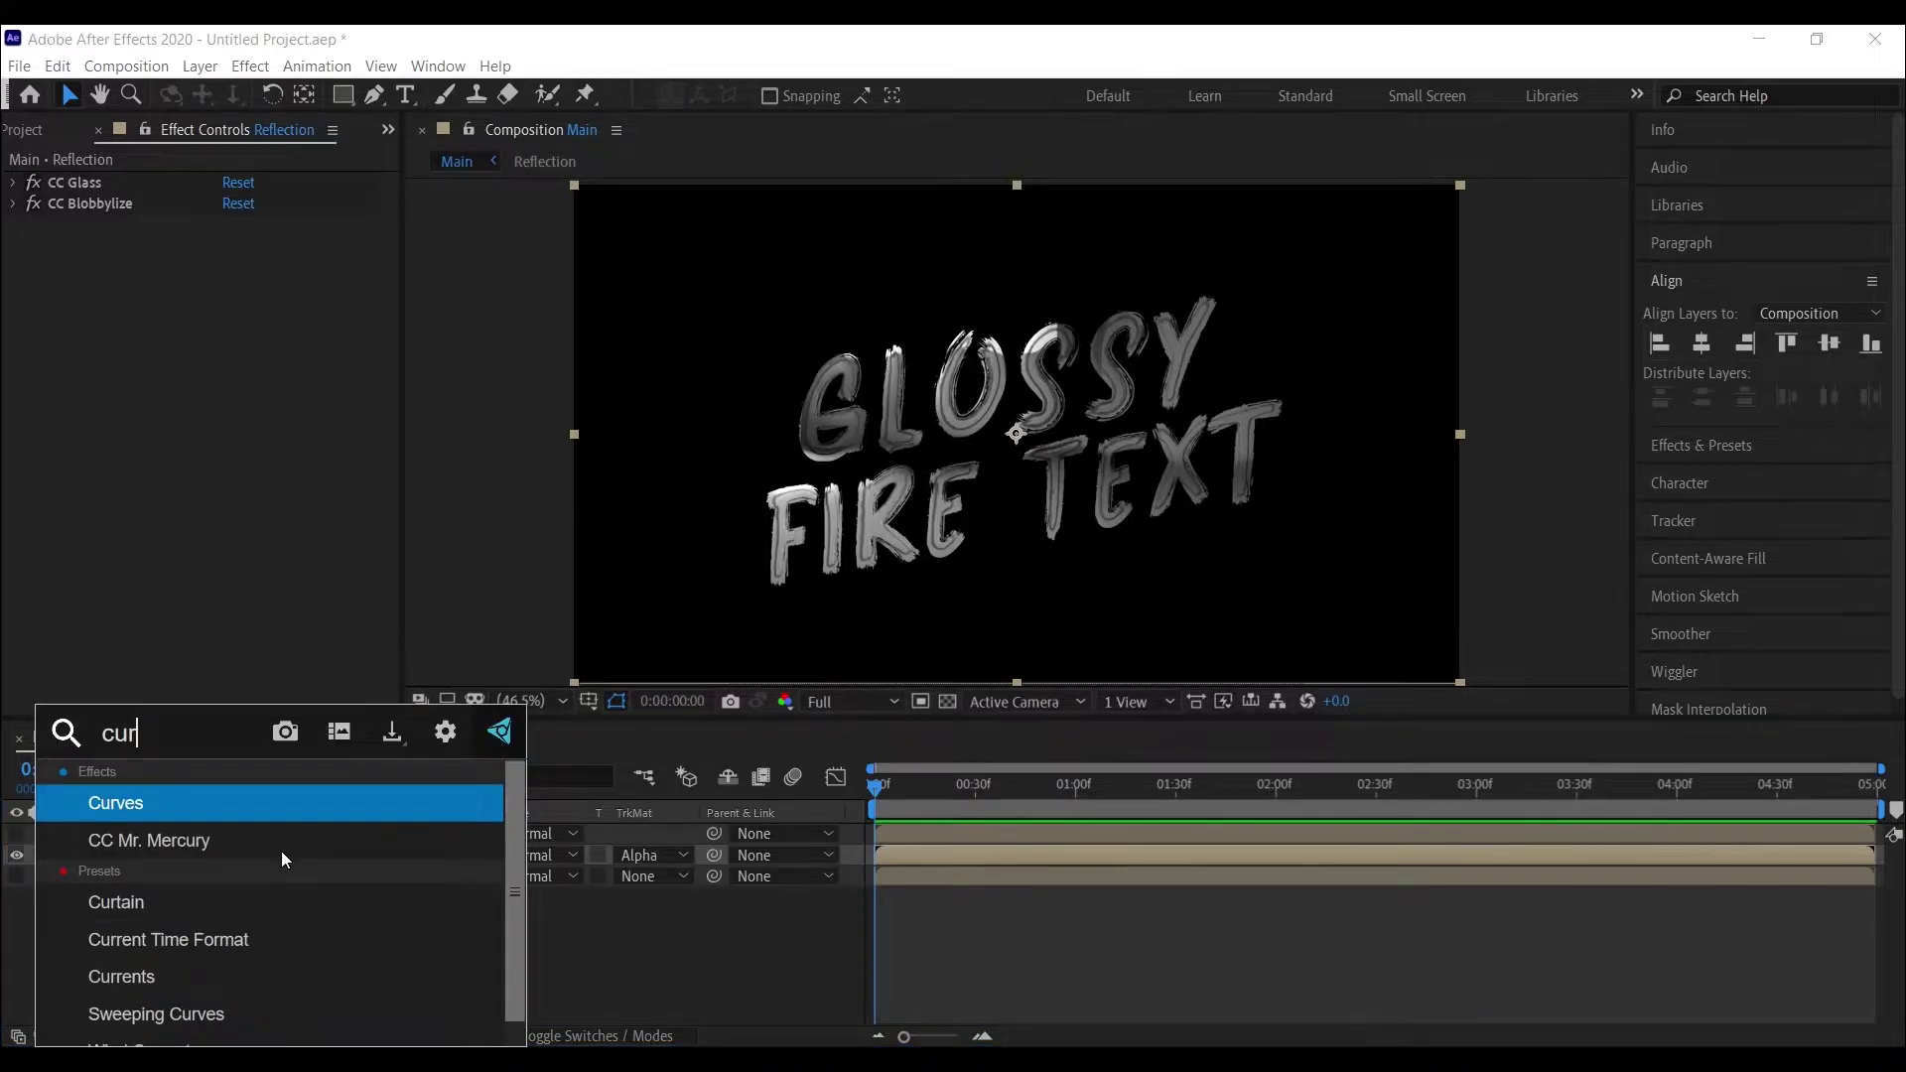
left_click(177, 810)
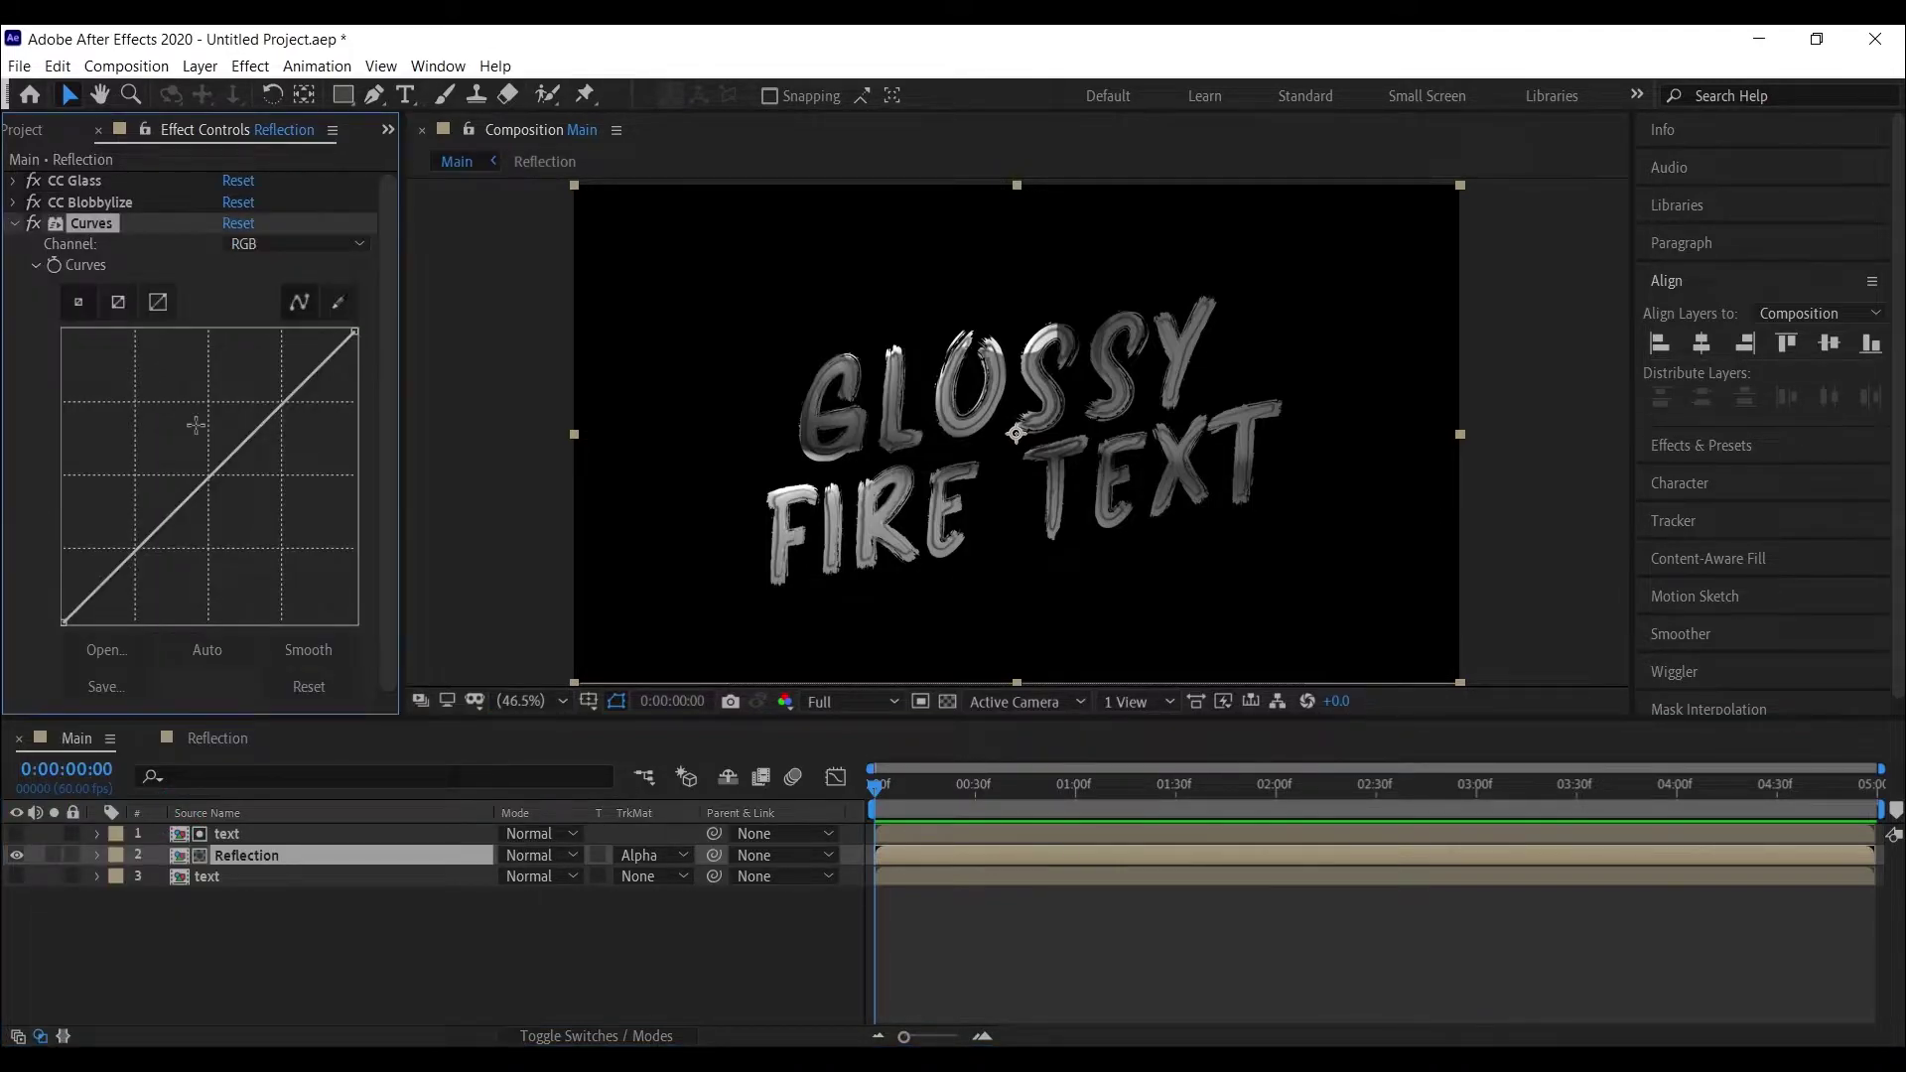
left_click(193, 416)
left_click_drag(190, 416, 198, 424)
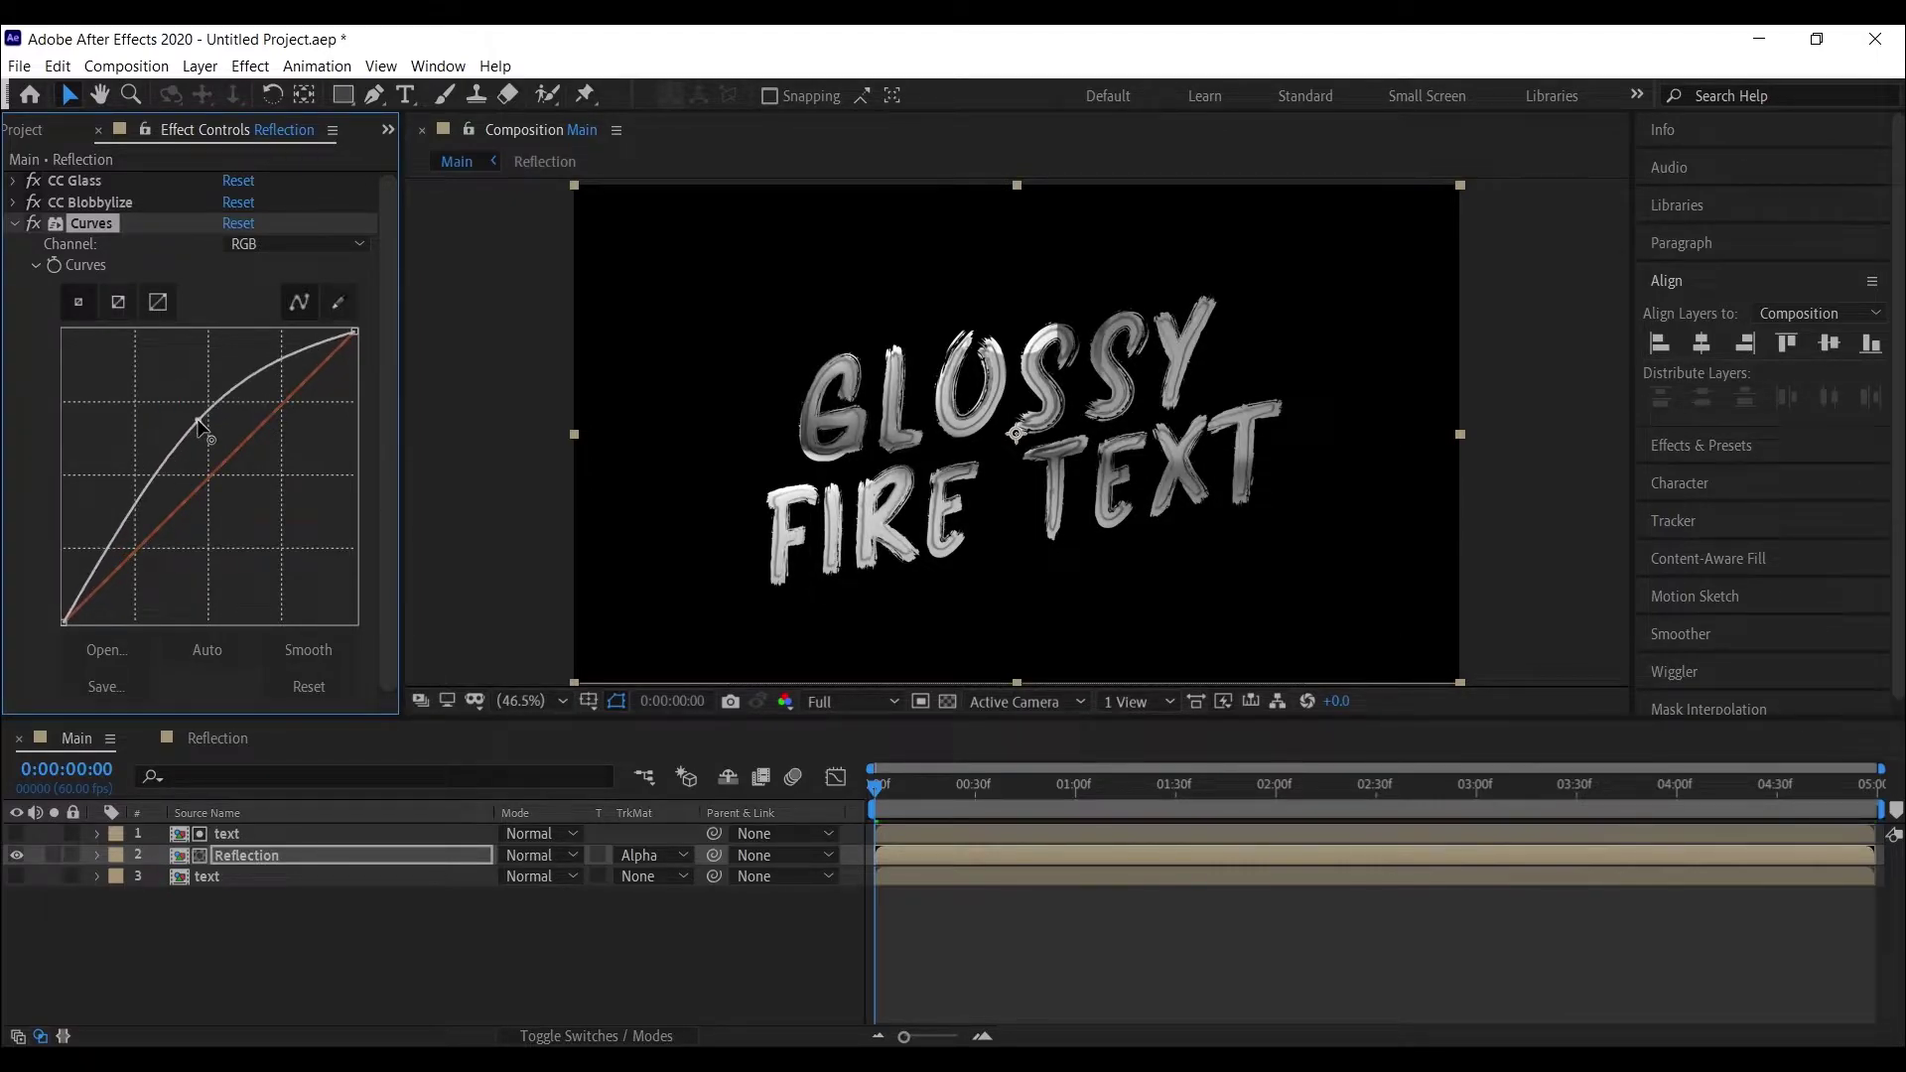
left_click(14, 224)
- Apply Brightness & Contrast to the Reflection layer with brightness 50 and contrast 10
left_click(259, 854)
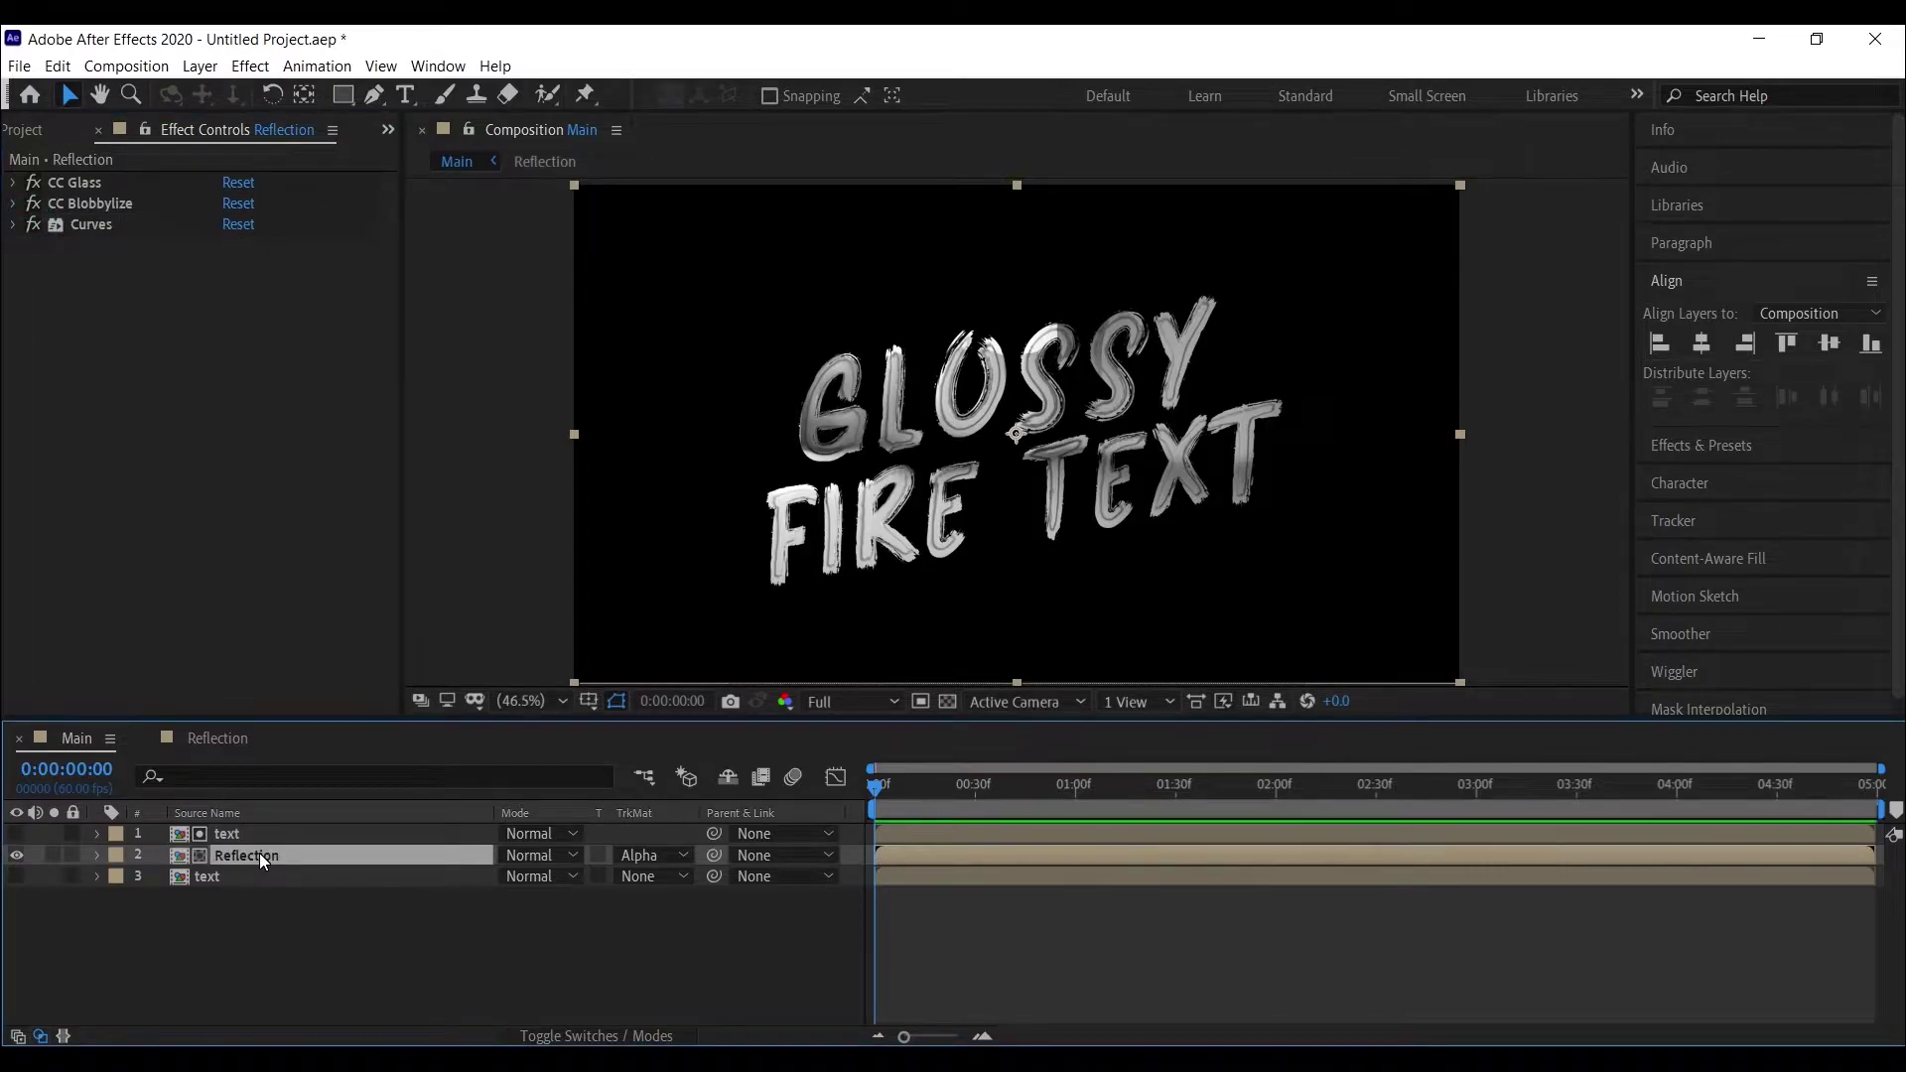
key("ctrl+space")
type("brig")
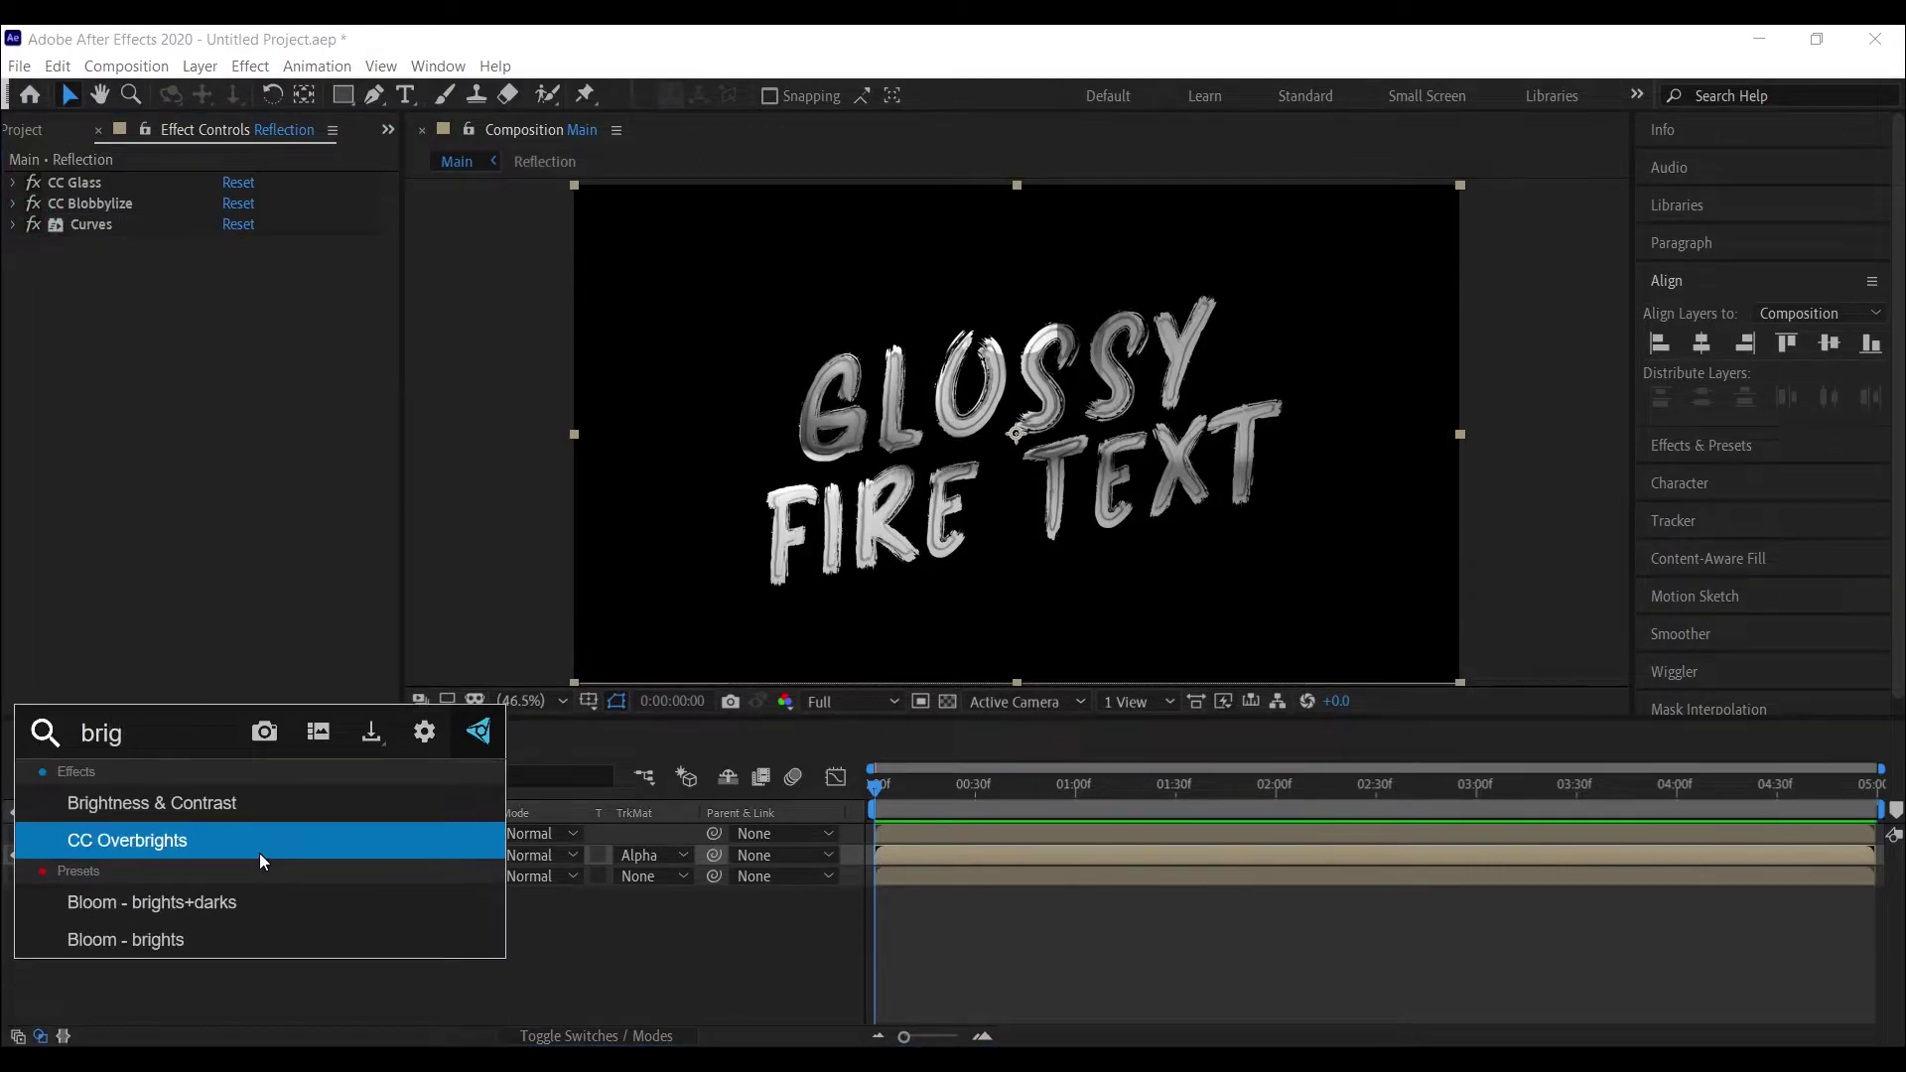
left_click(257, 800)
left_click(227, 268)
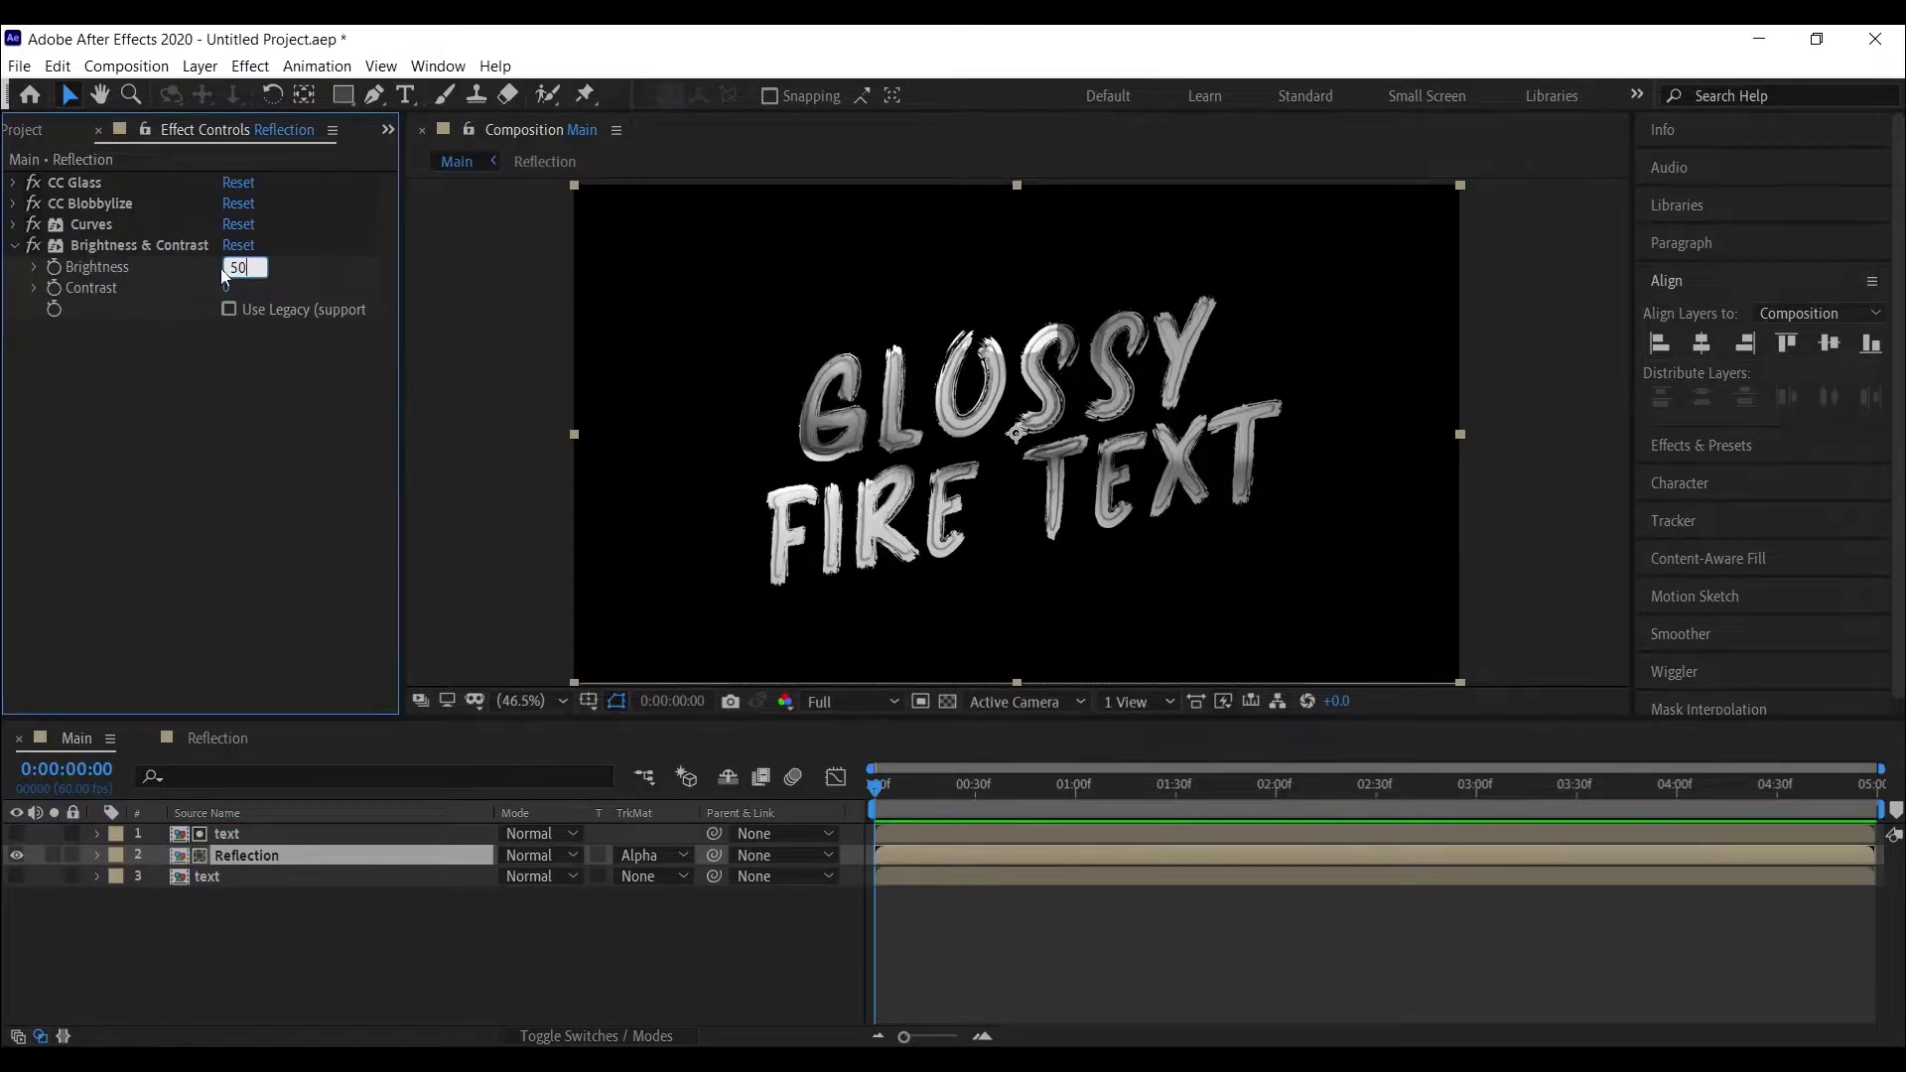
left_click(228, 288)
key("Return")
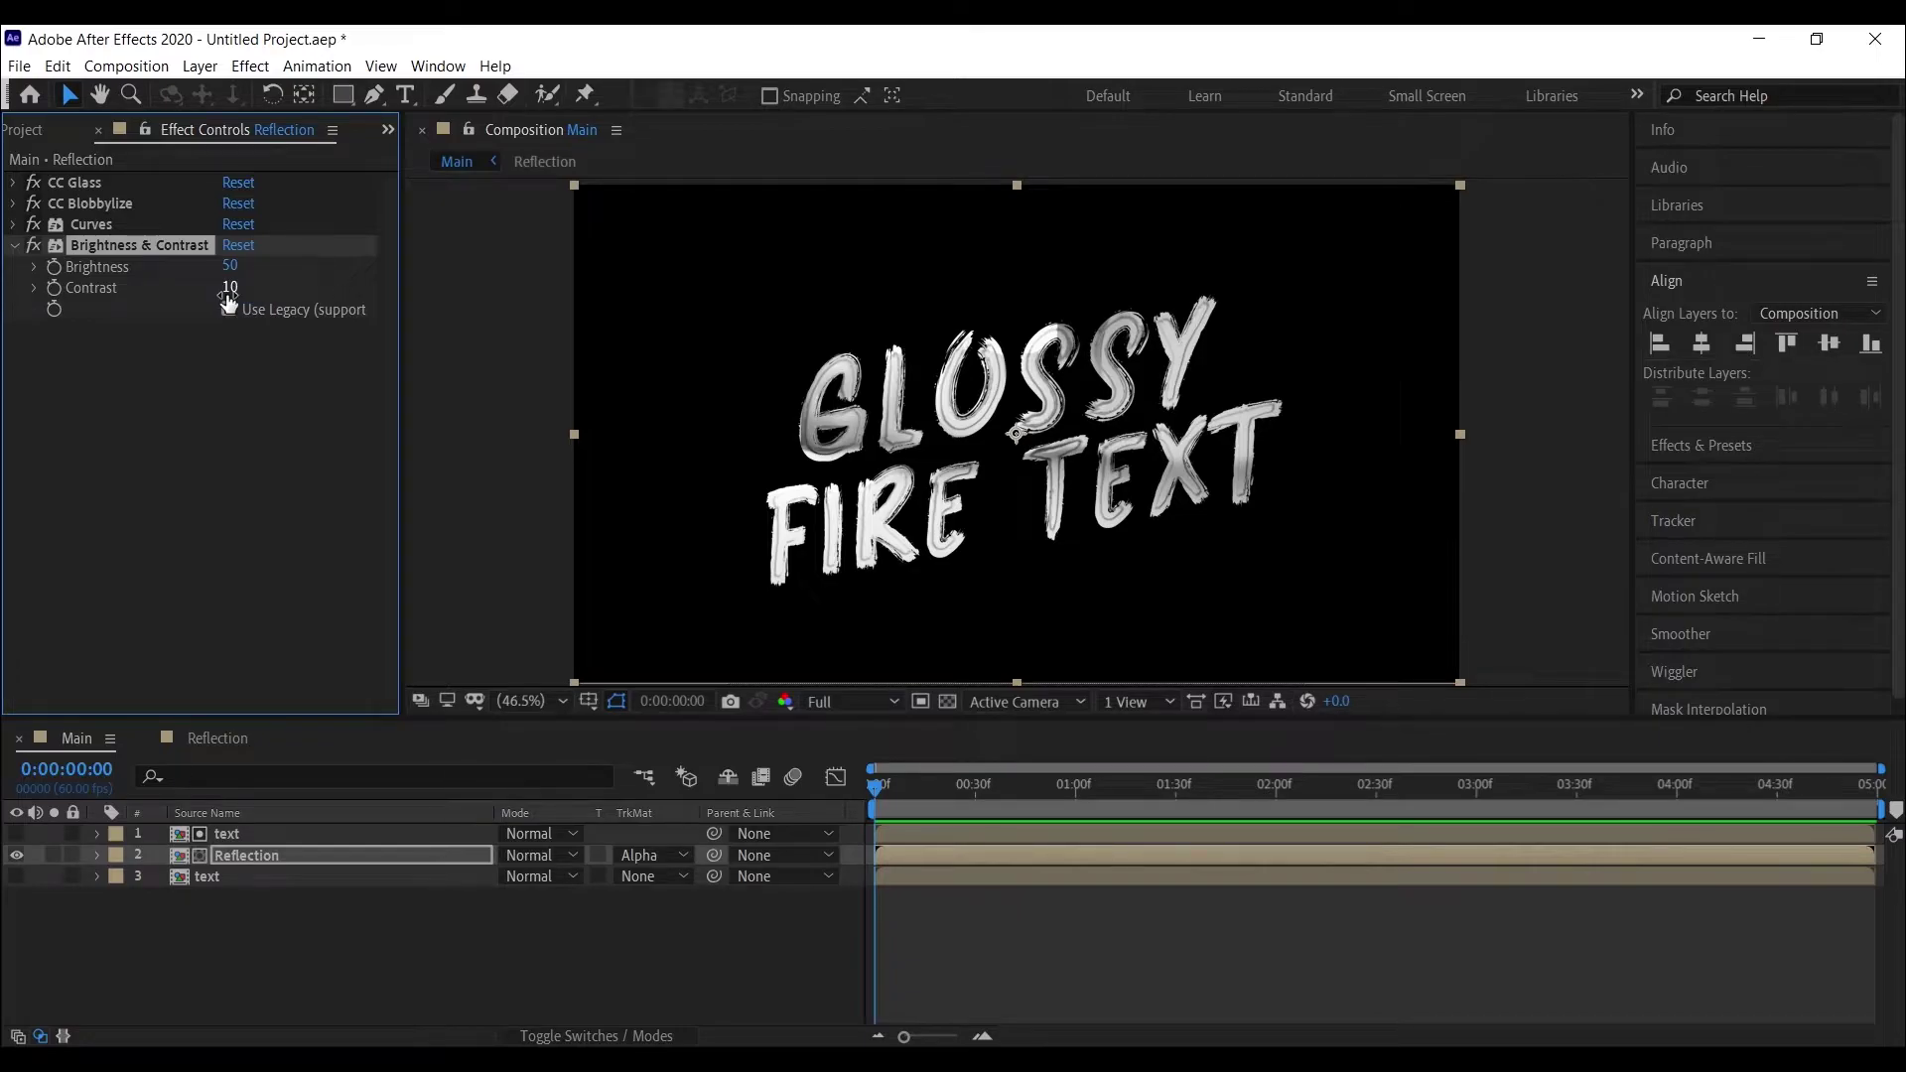
left_click(15, 245)
left_click(256, 585)
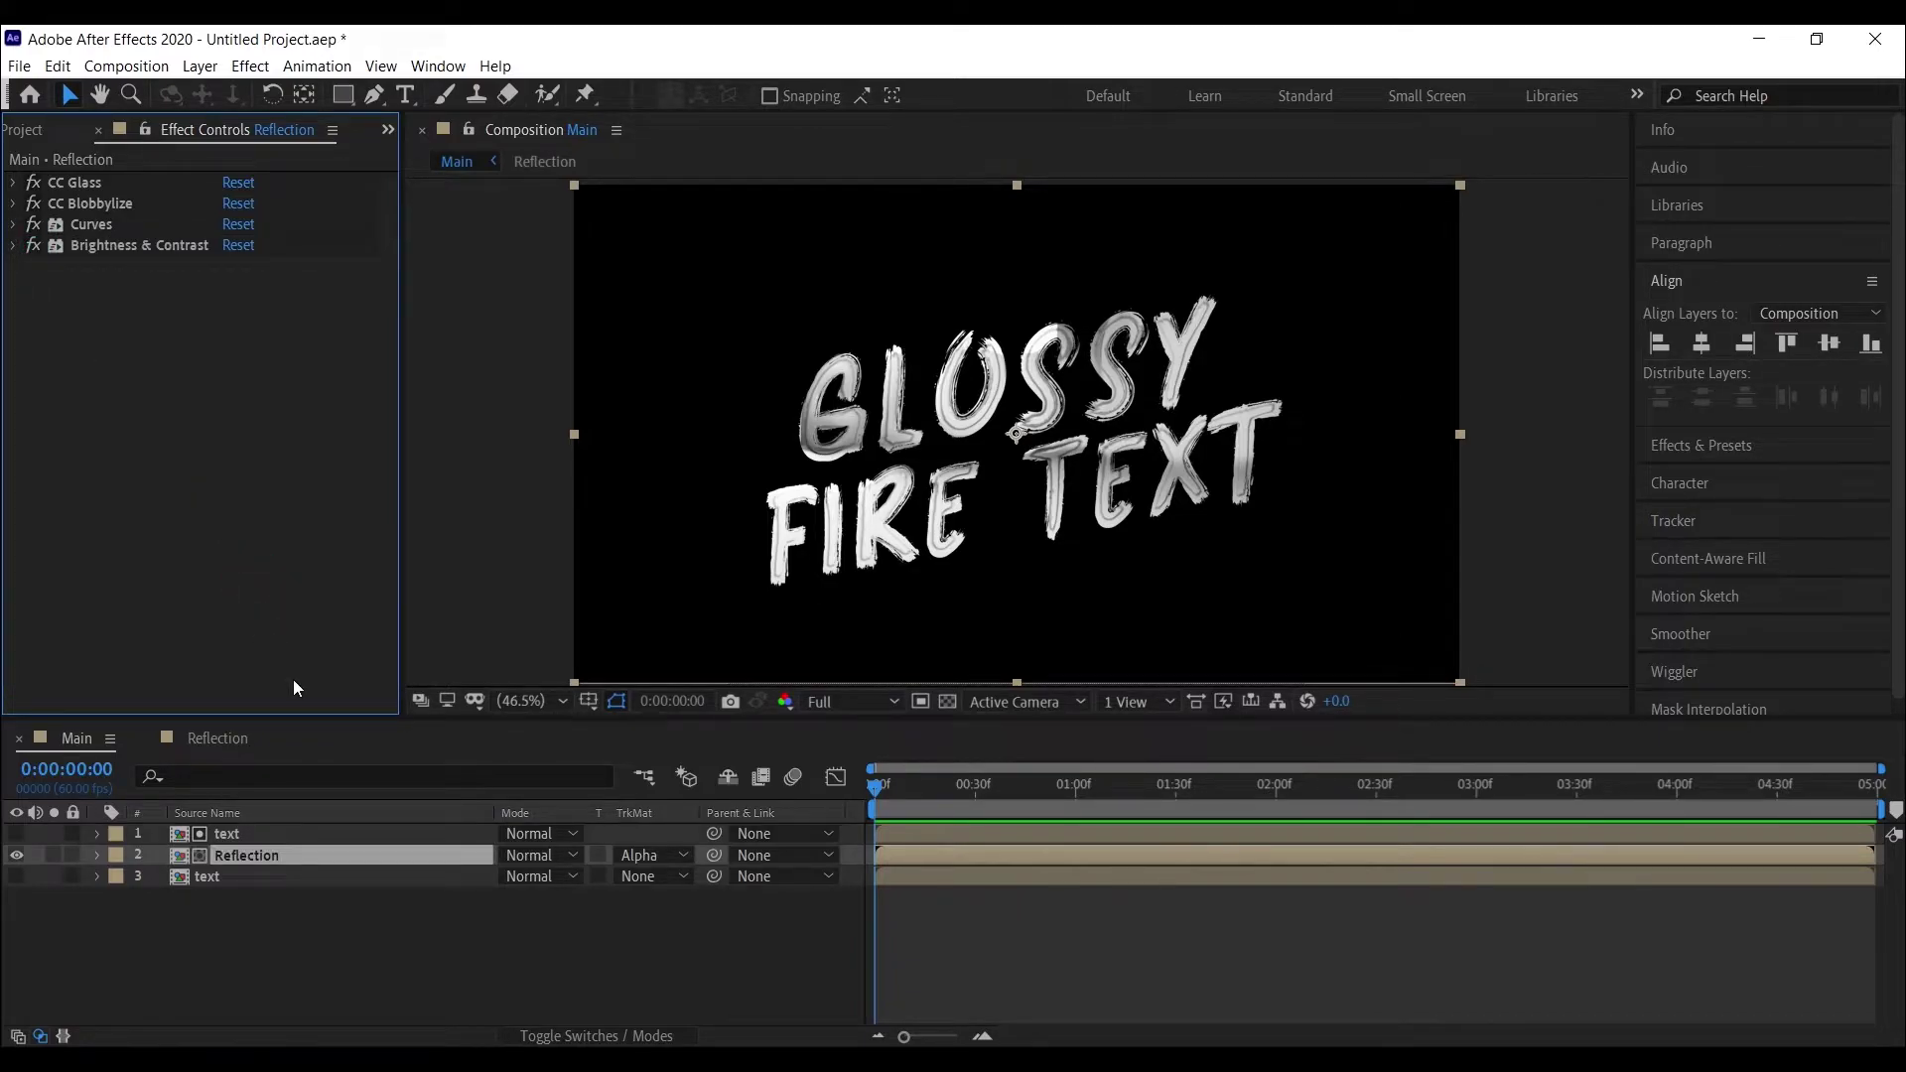
left_click(312, 974)
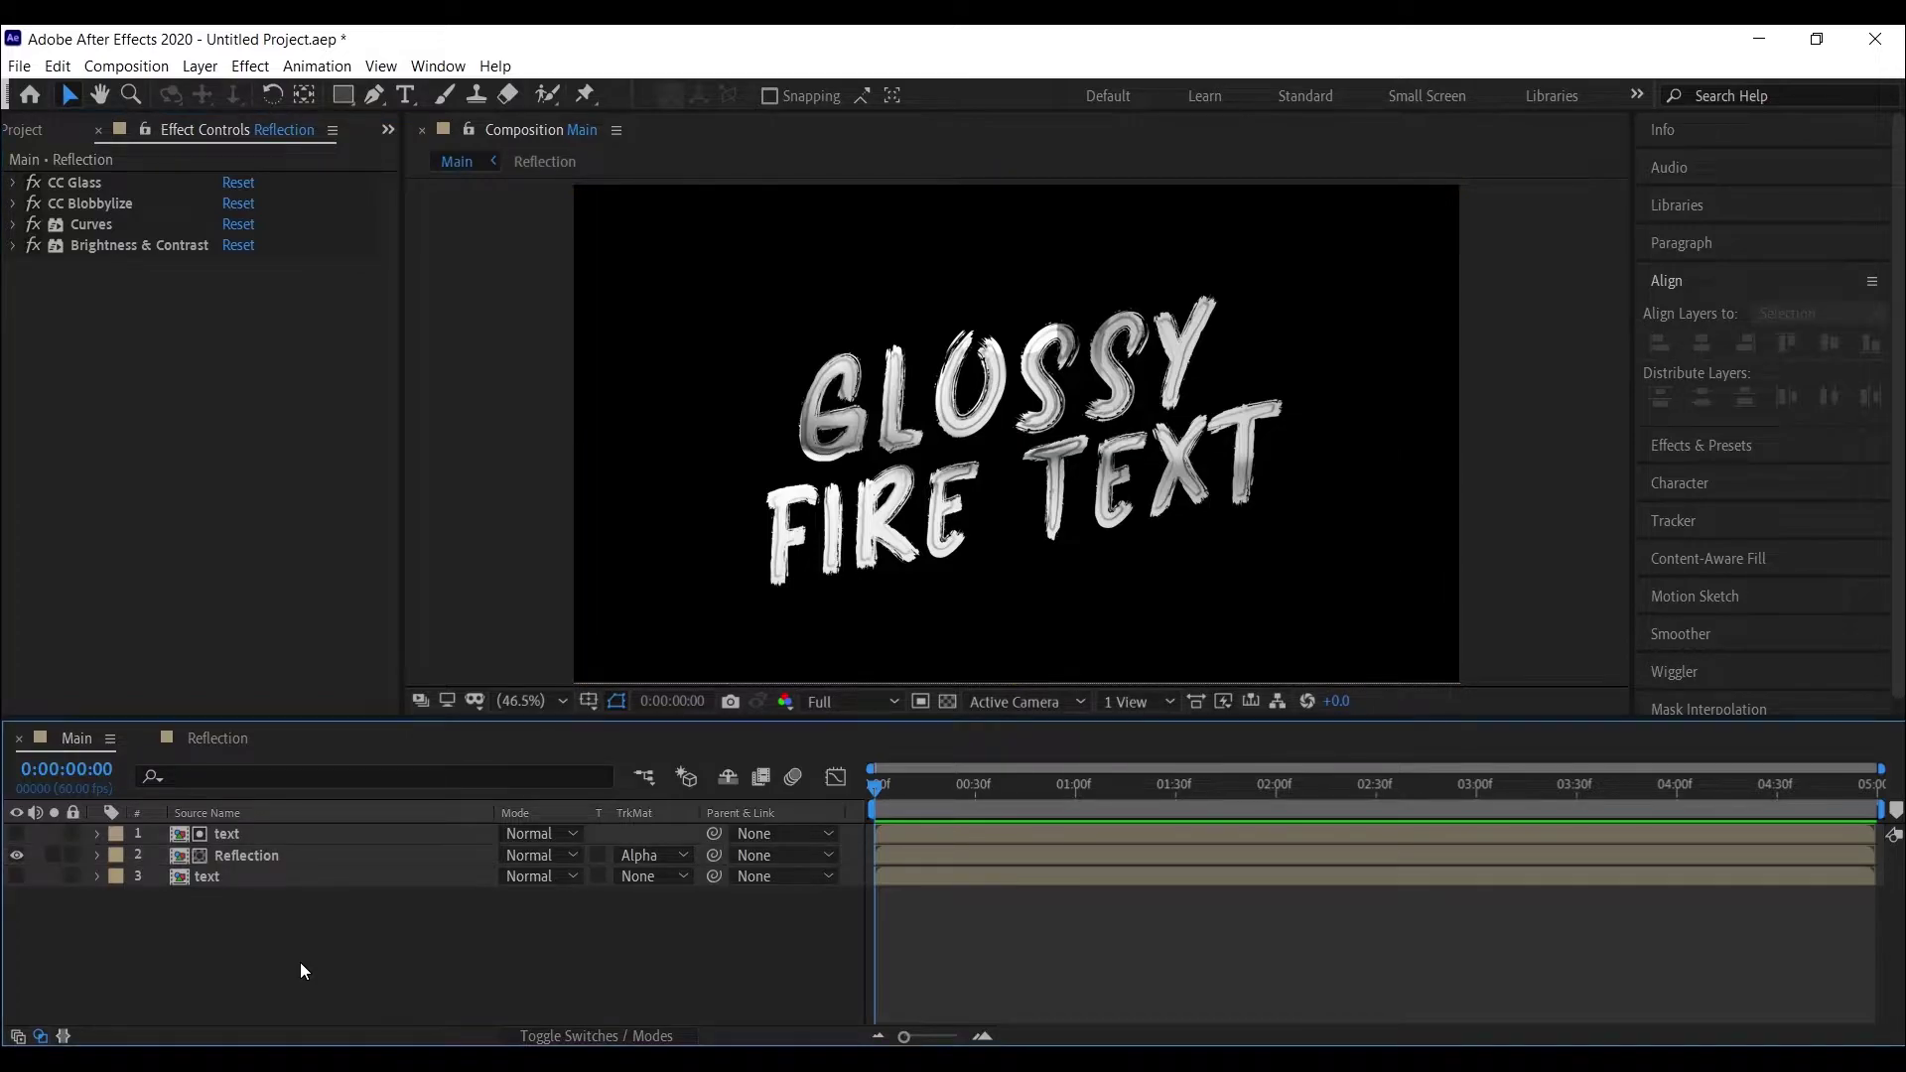
- Add the footagecrate-loopable-small-fire-1.mov clip as the uppermost layer of the Main composition
left_click(25, 136)
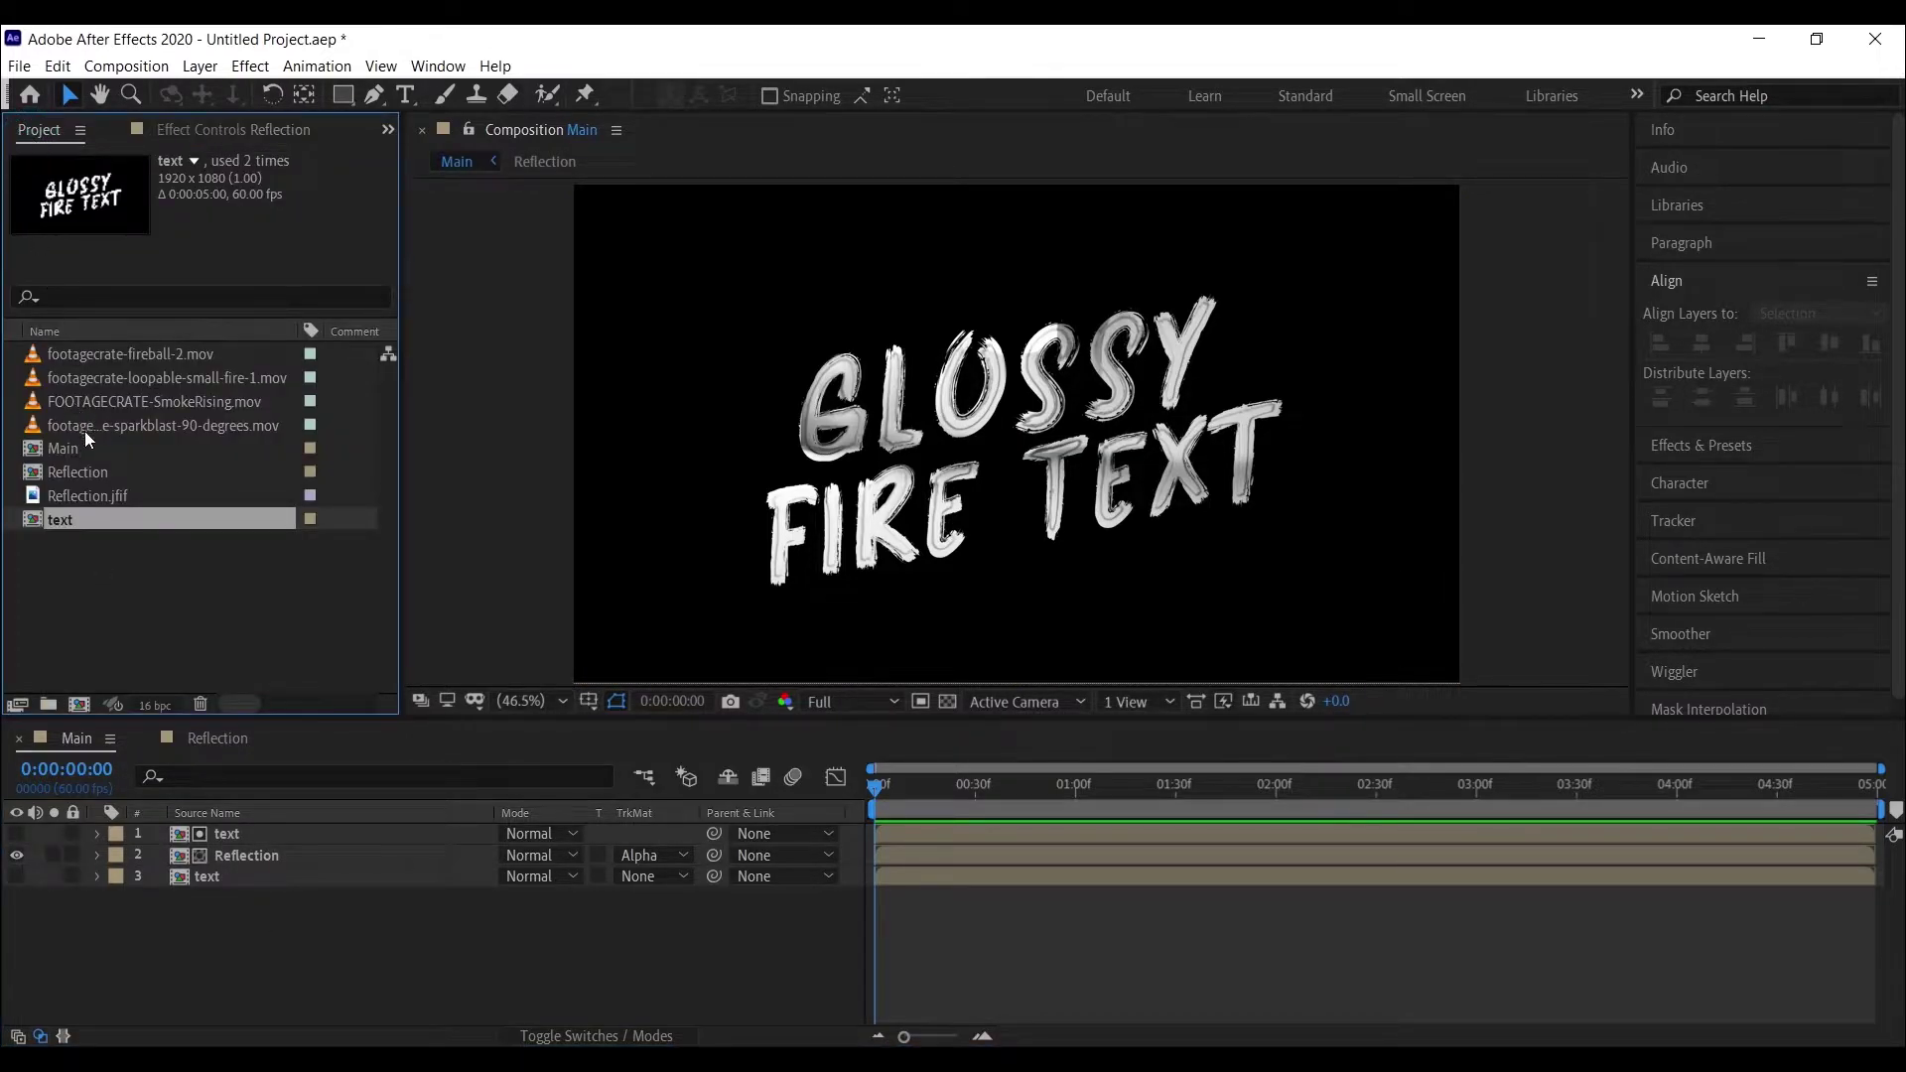
left_click(185, 377)
left_click_drag(184, 378, 504, 788)
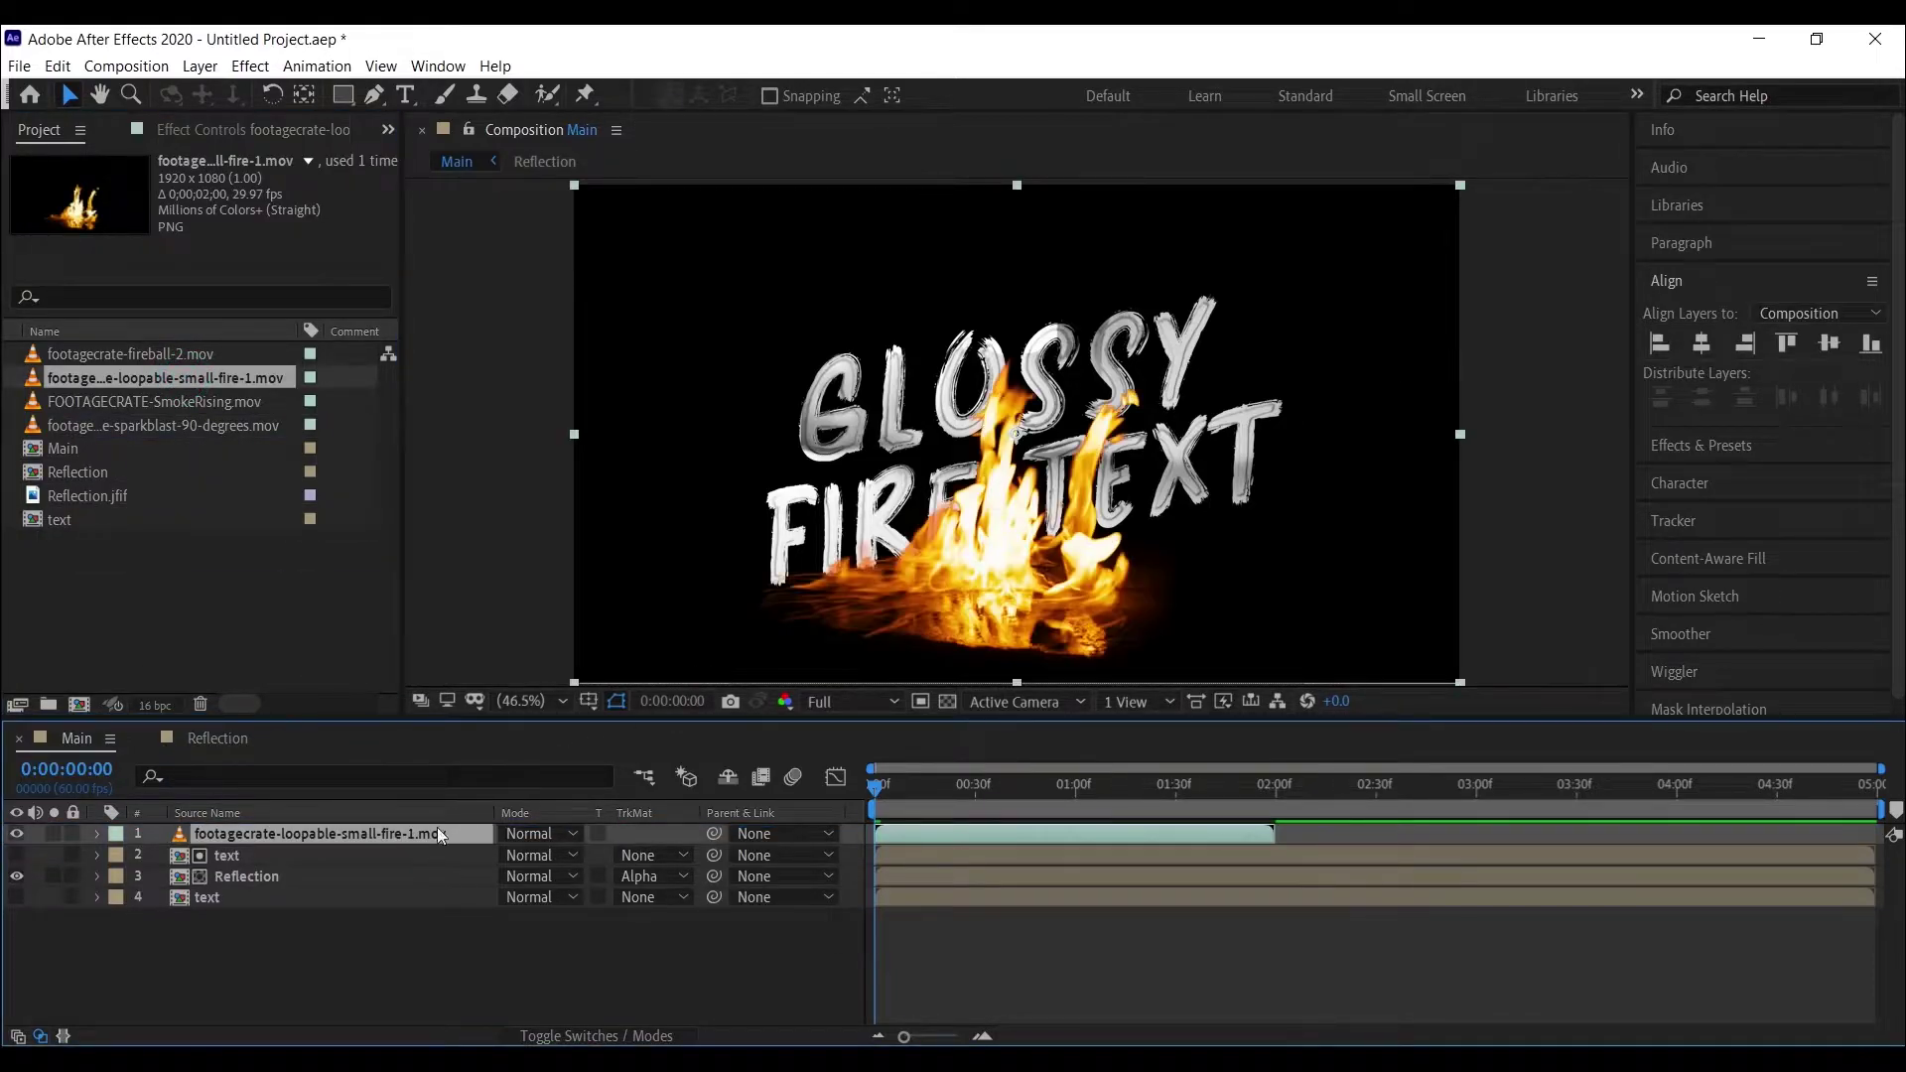
- Enlarge the small fire clip slightly and move it up over the centre of the text
key("s")
left_click_drag(552, 858, 597, 867)
left_click_drag(1050, 568, 1069, 521)
left_click(99, 836)
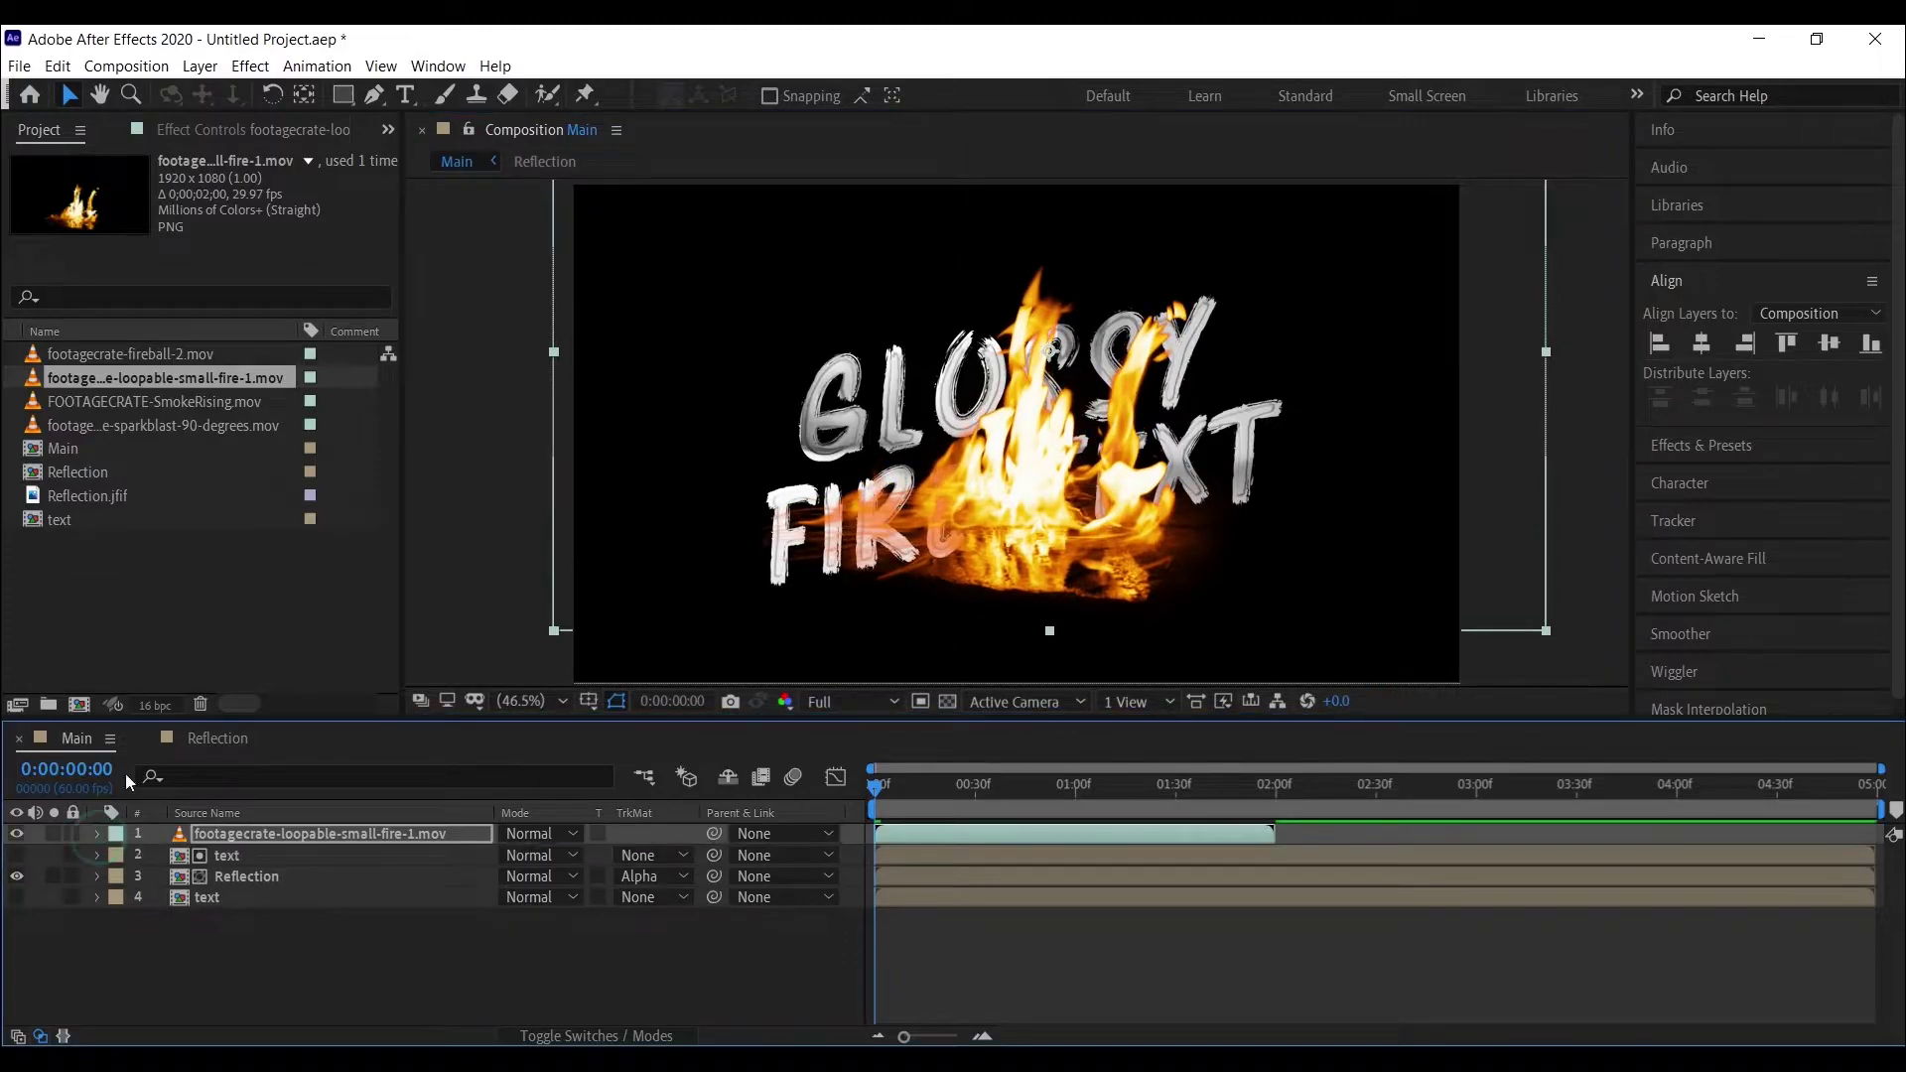
- Place another copy of the text composition above the small fire layer and use it as the fire's alpha track matte
left_click(87, 495)
left_click_drag(60, 519, 248, 826)
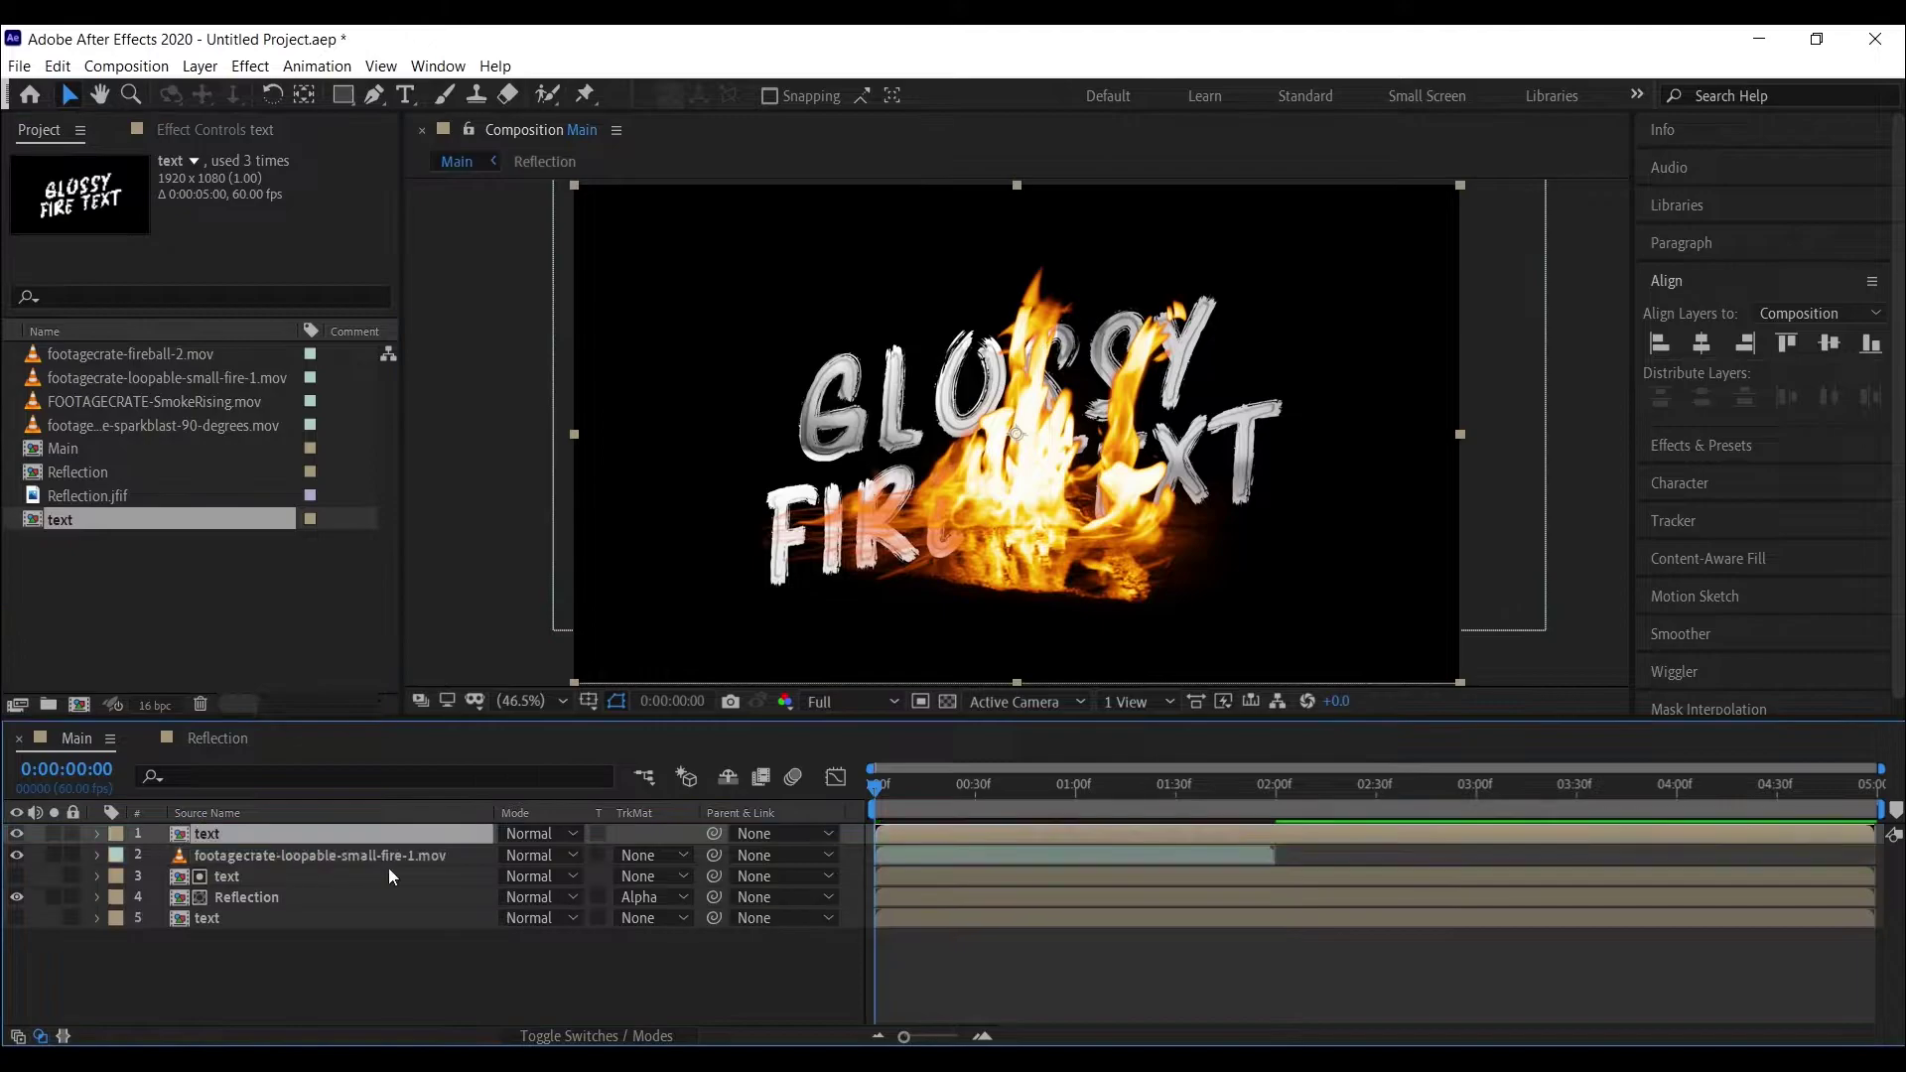
left_click(661, 856)
left_click(730, 909)
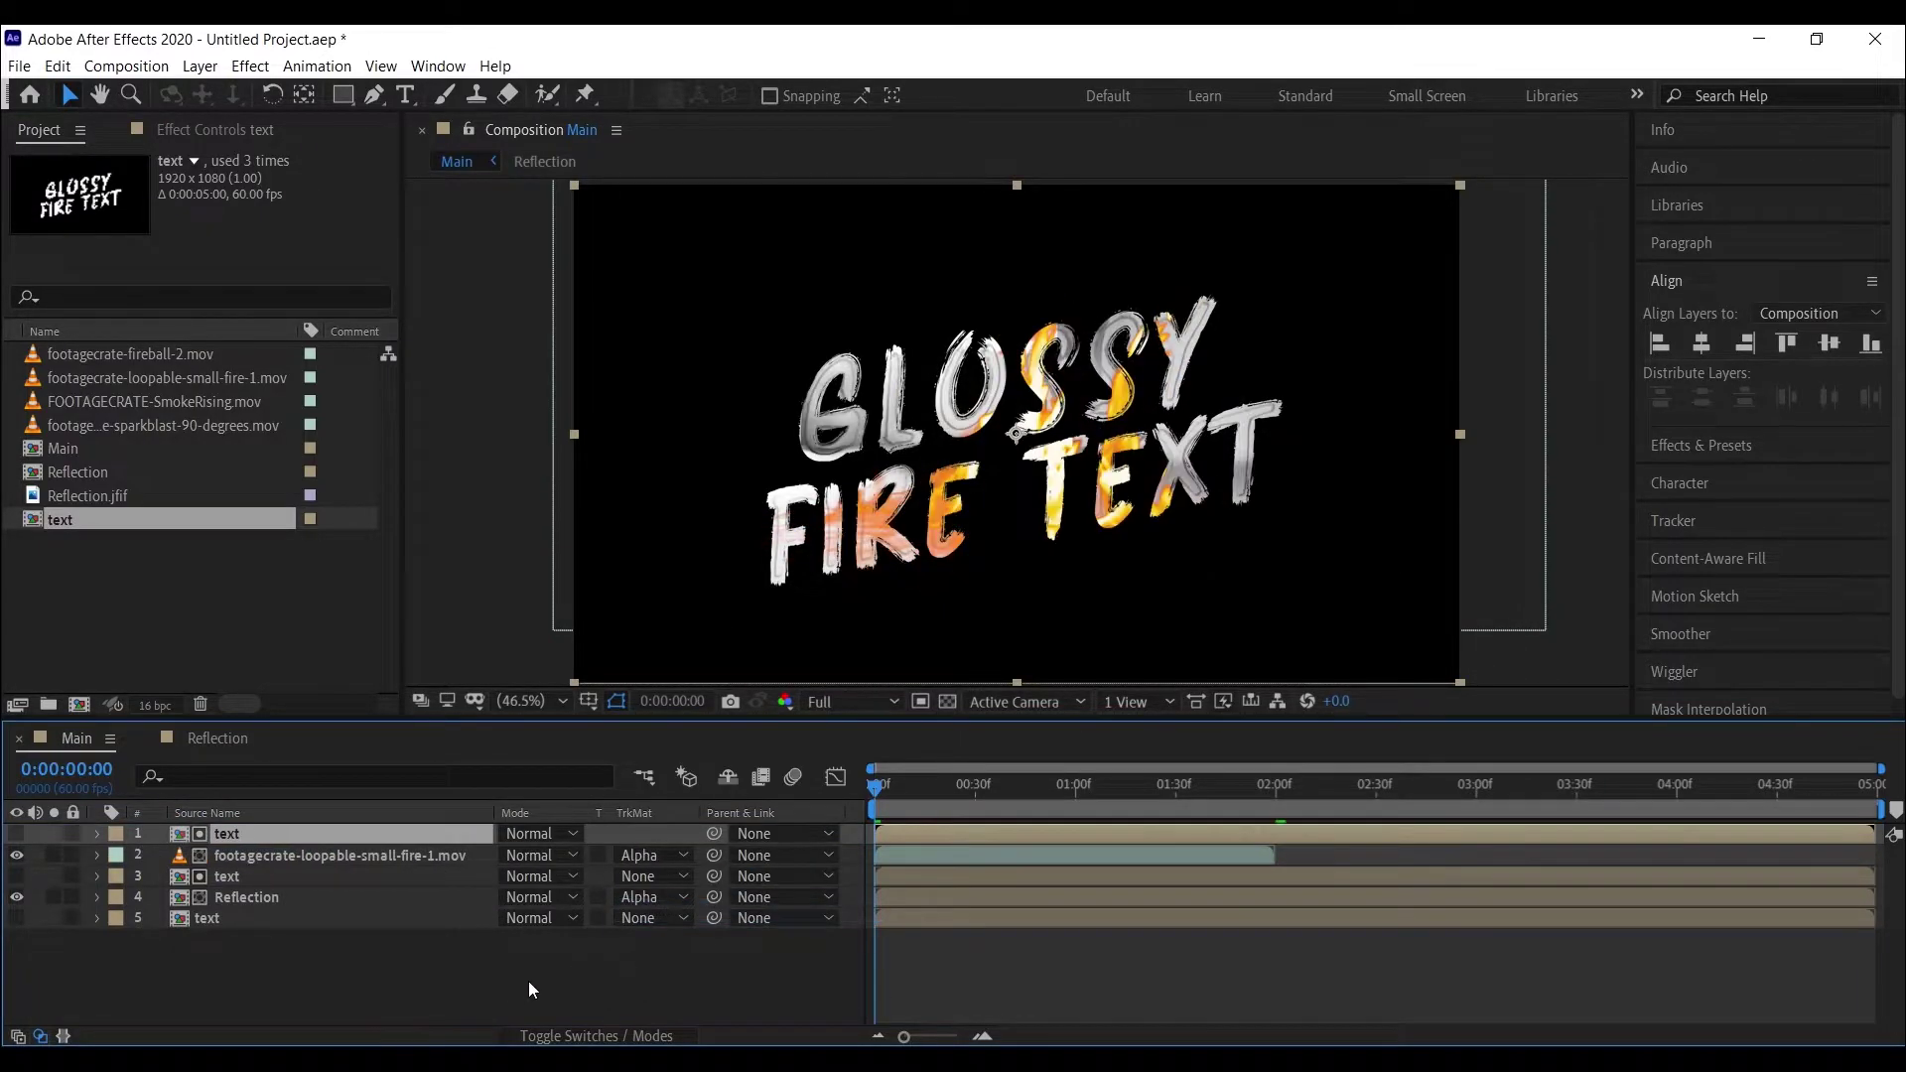
left_click(473, 984)
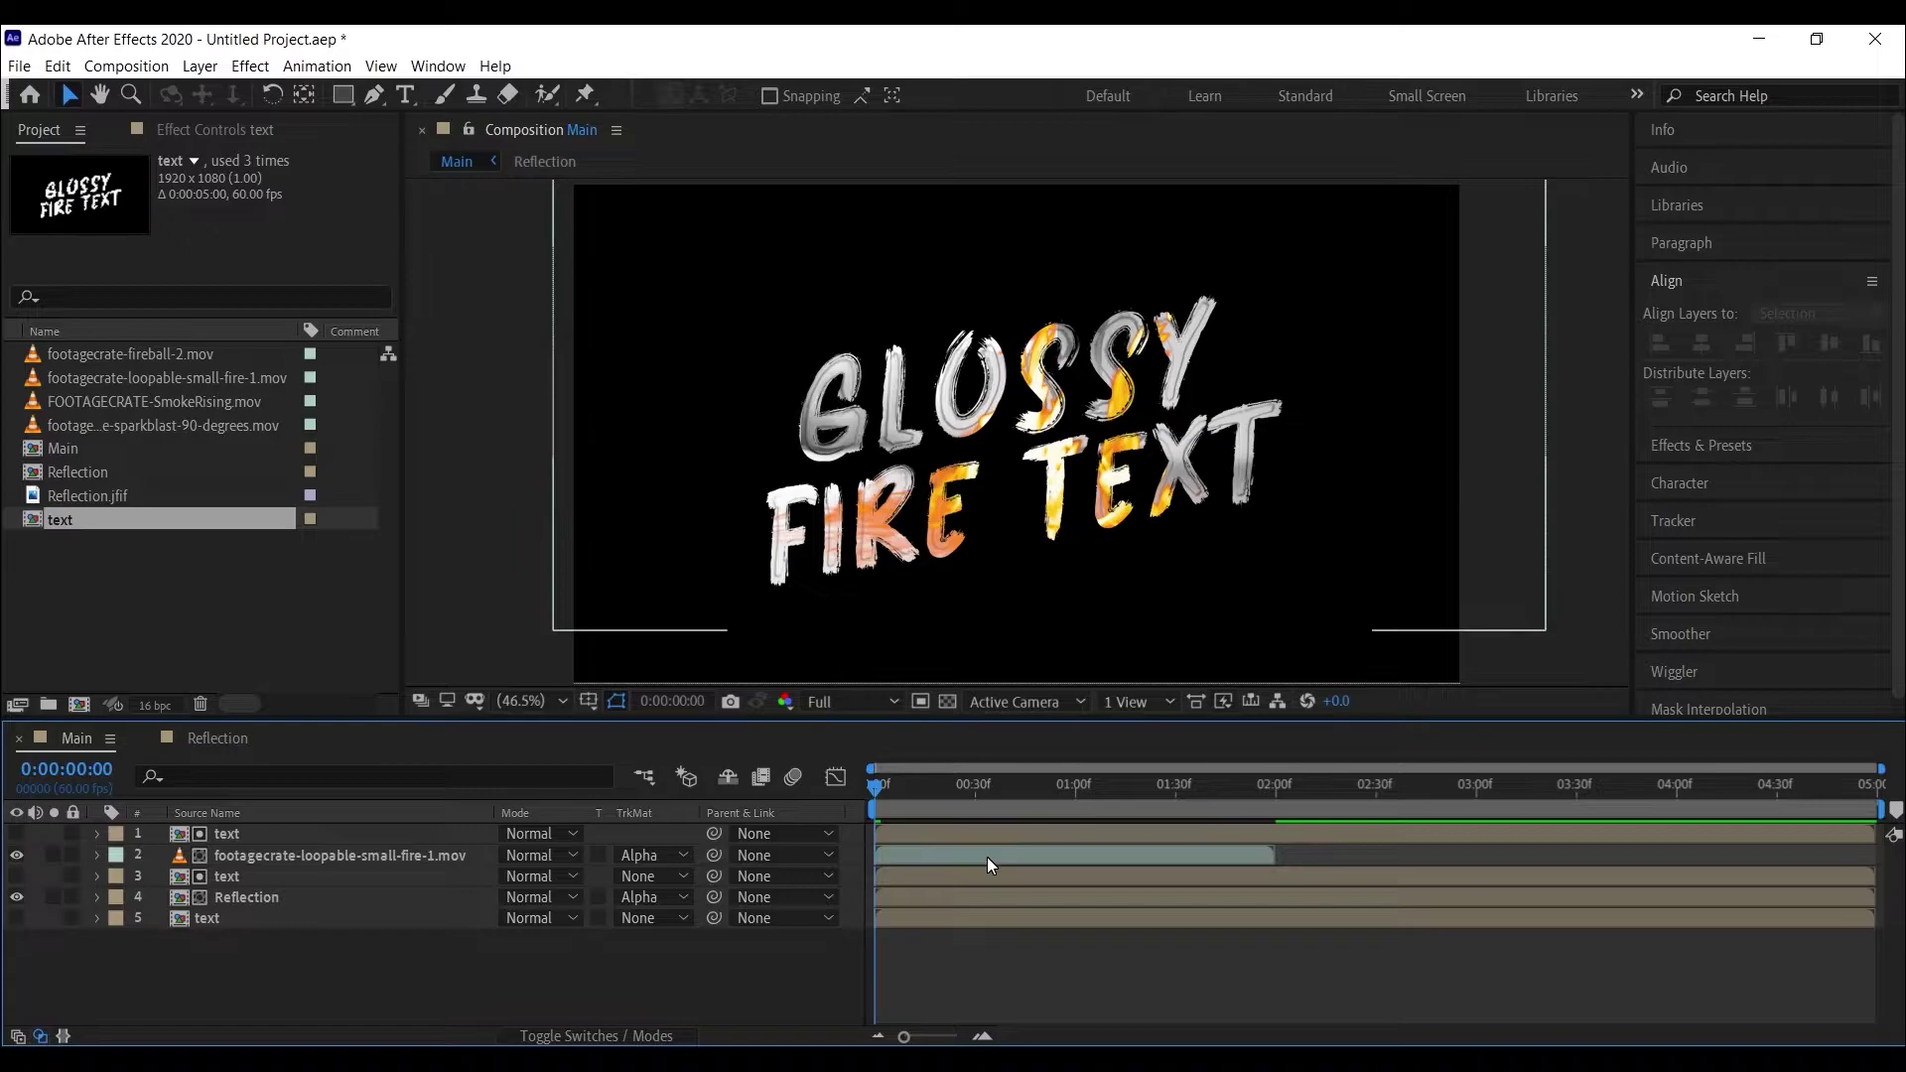
- Time-stretch the small fire layer with a stretch factor of 250%
right_click(987, 856)
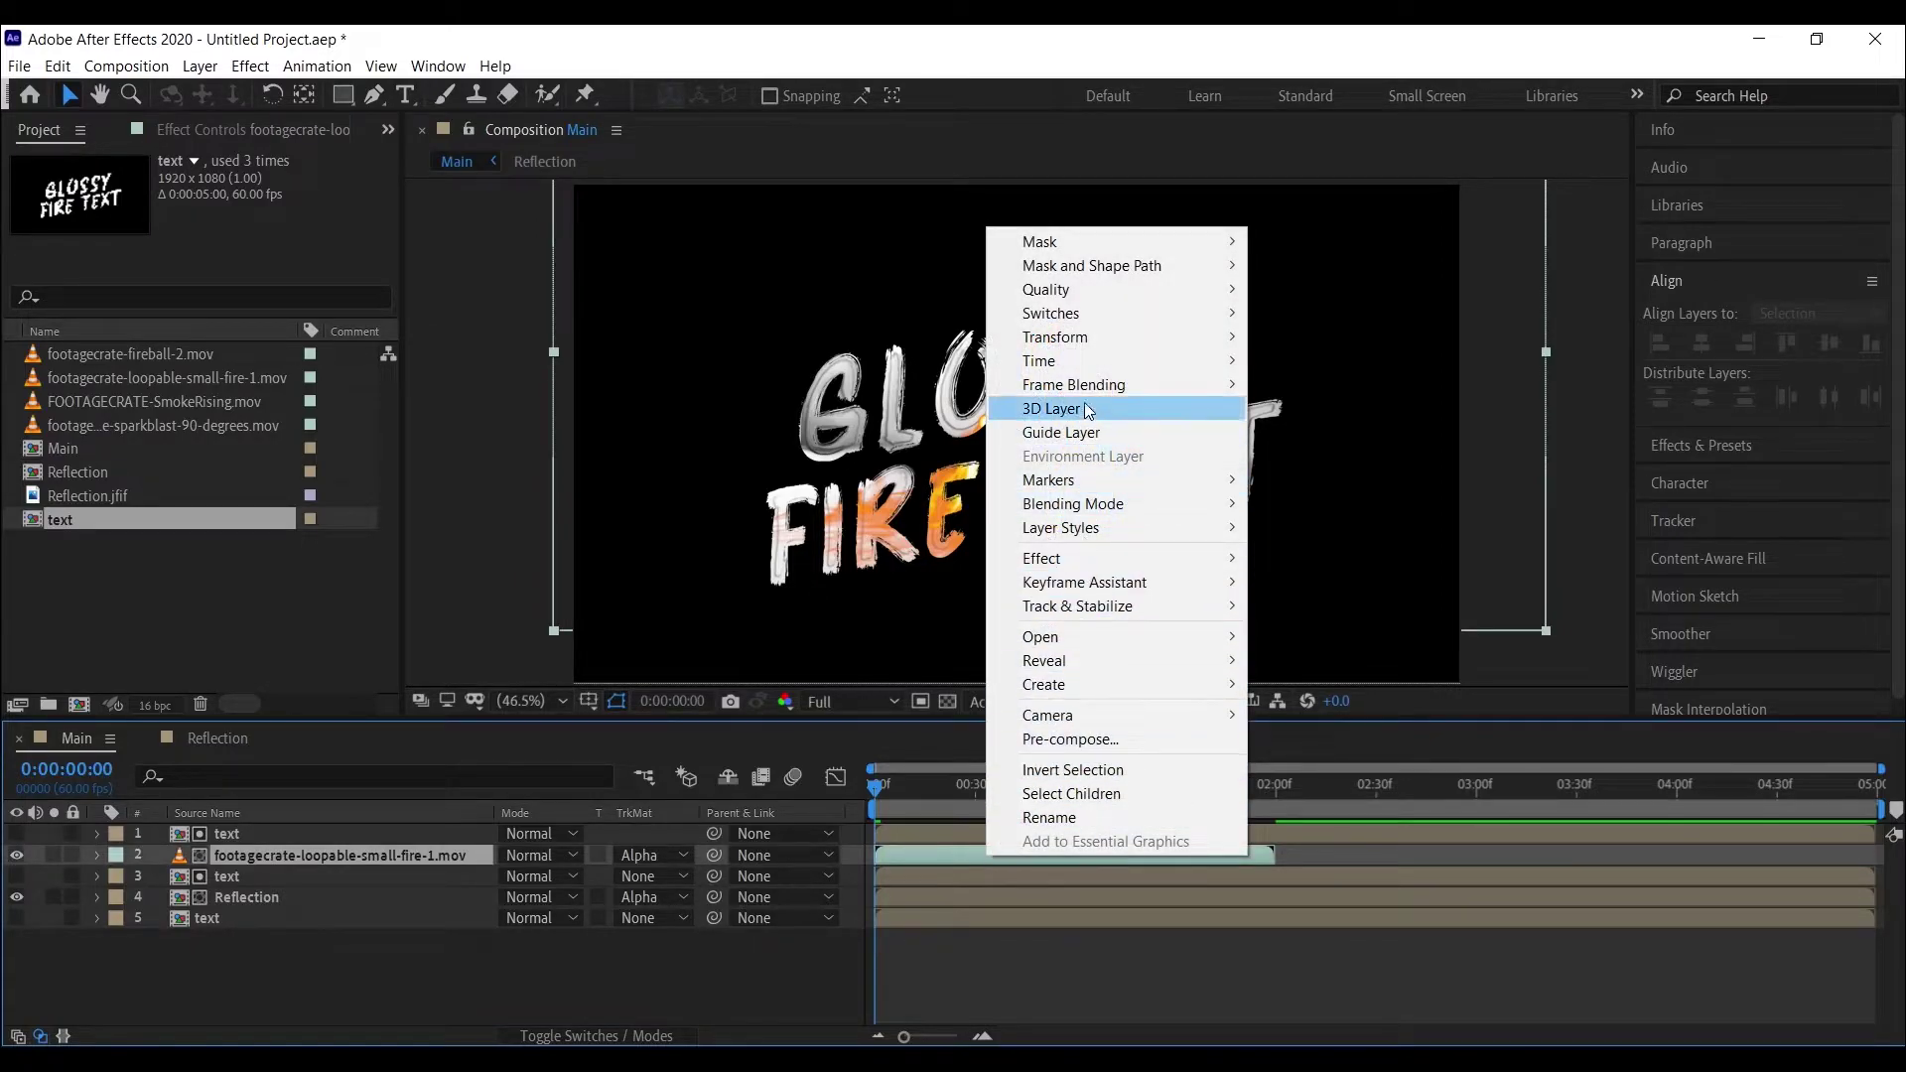
mouse_move(1084, 362)
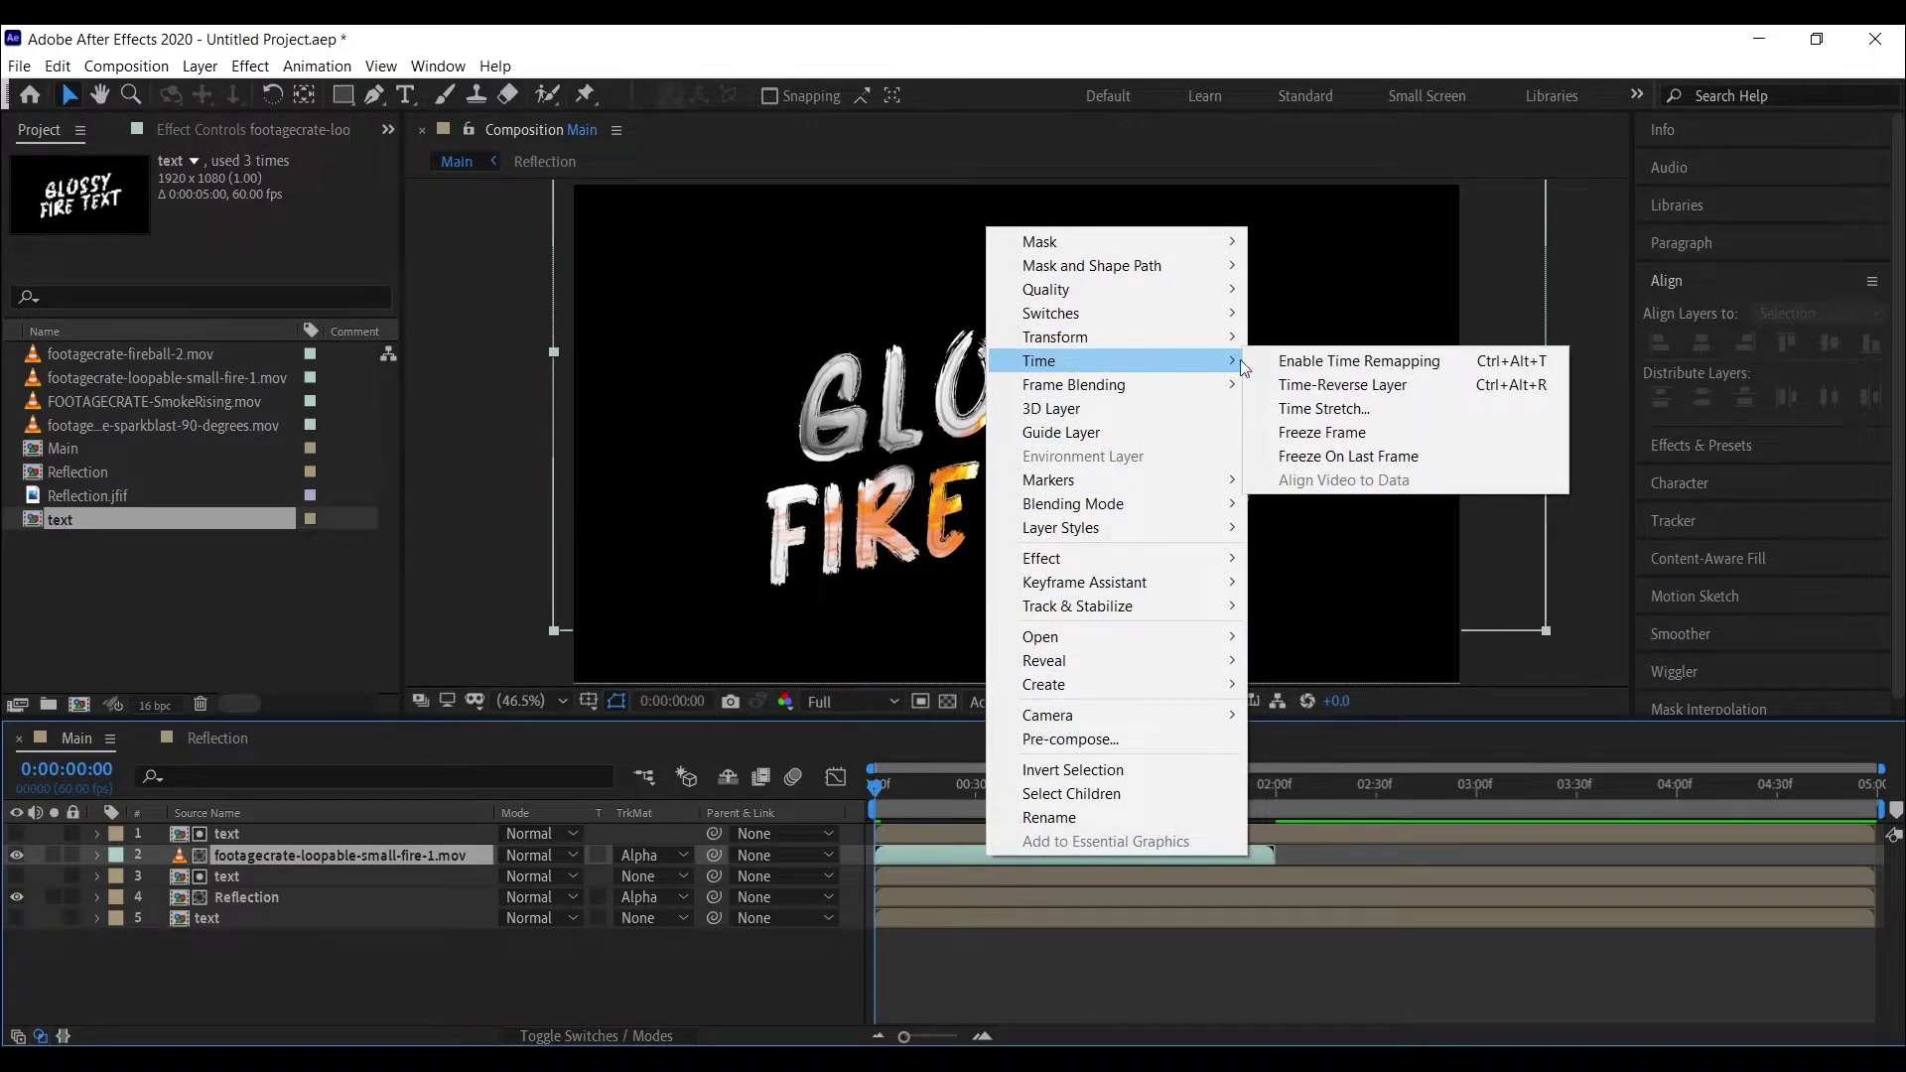
left_click(1335, 407)
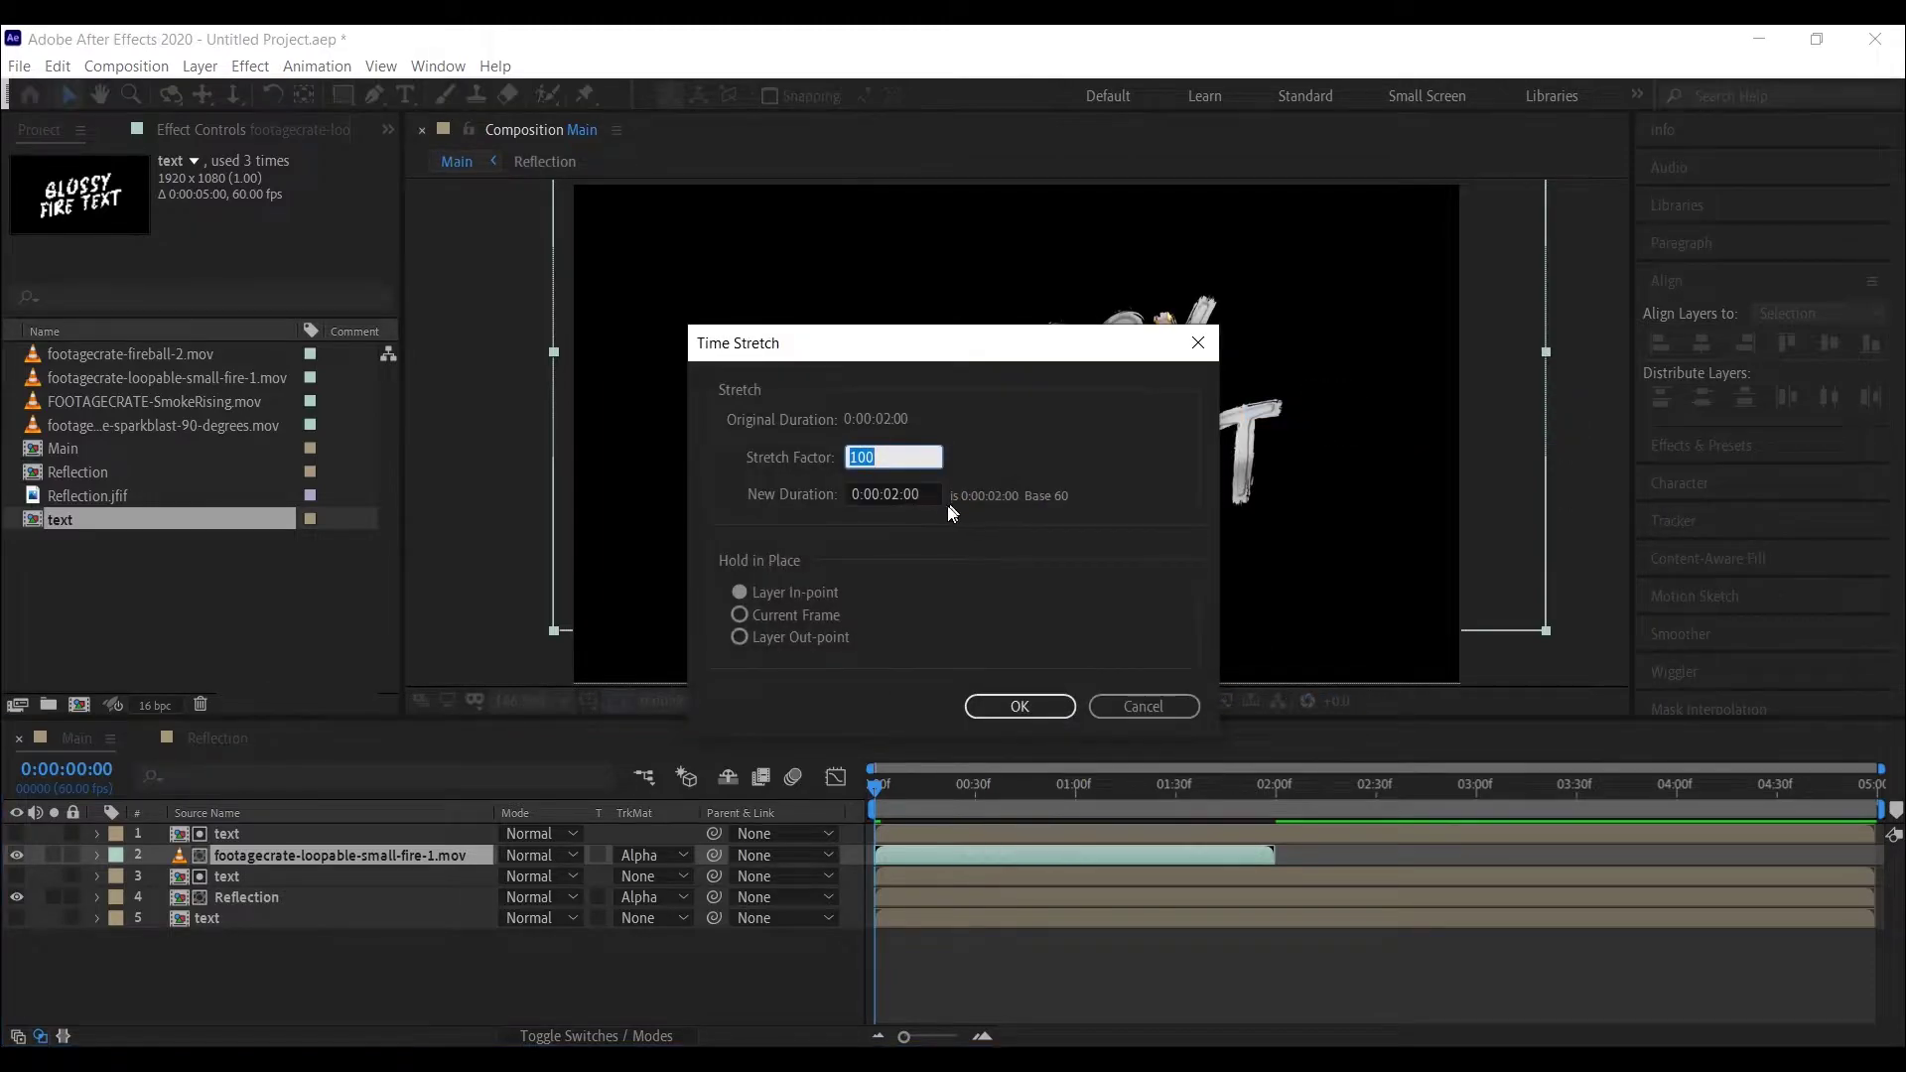
key("BackSpace")
type("50")
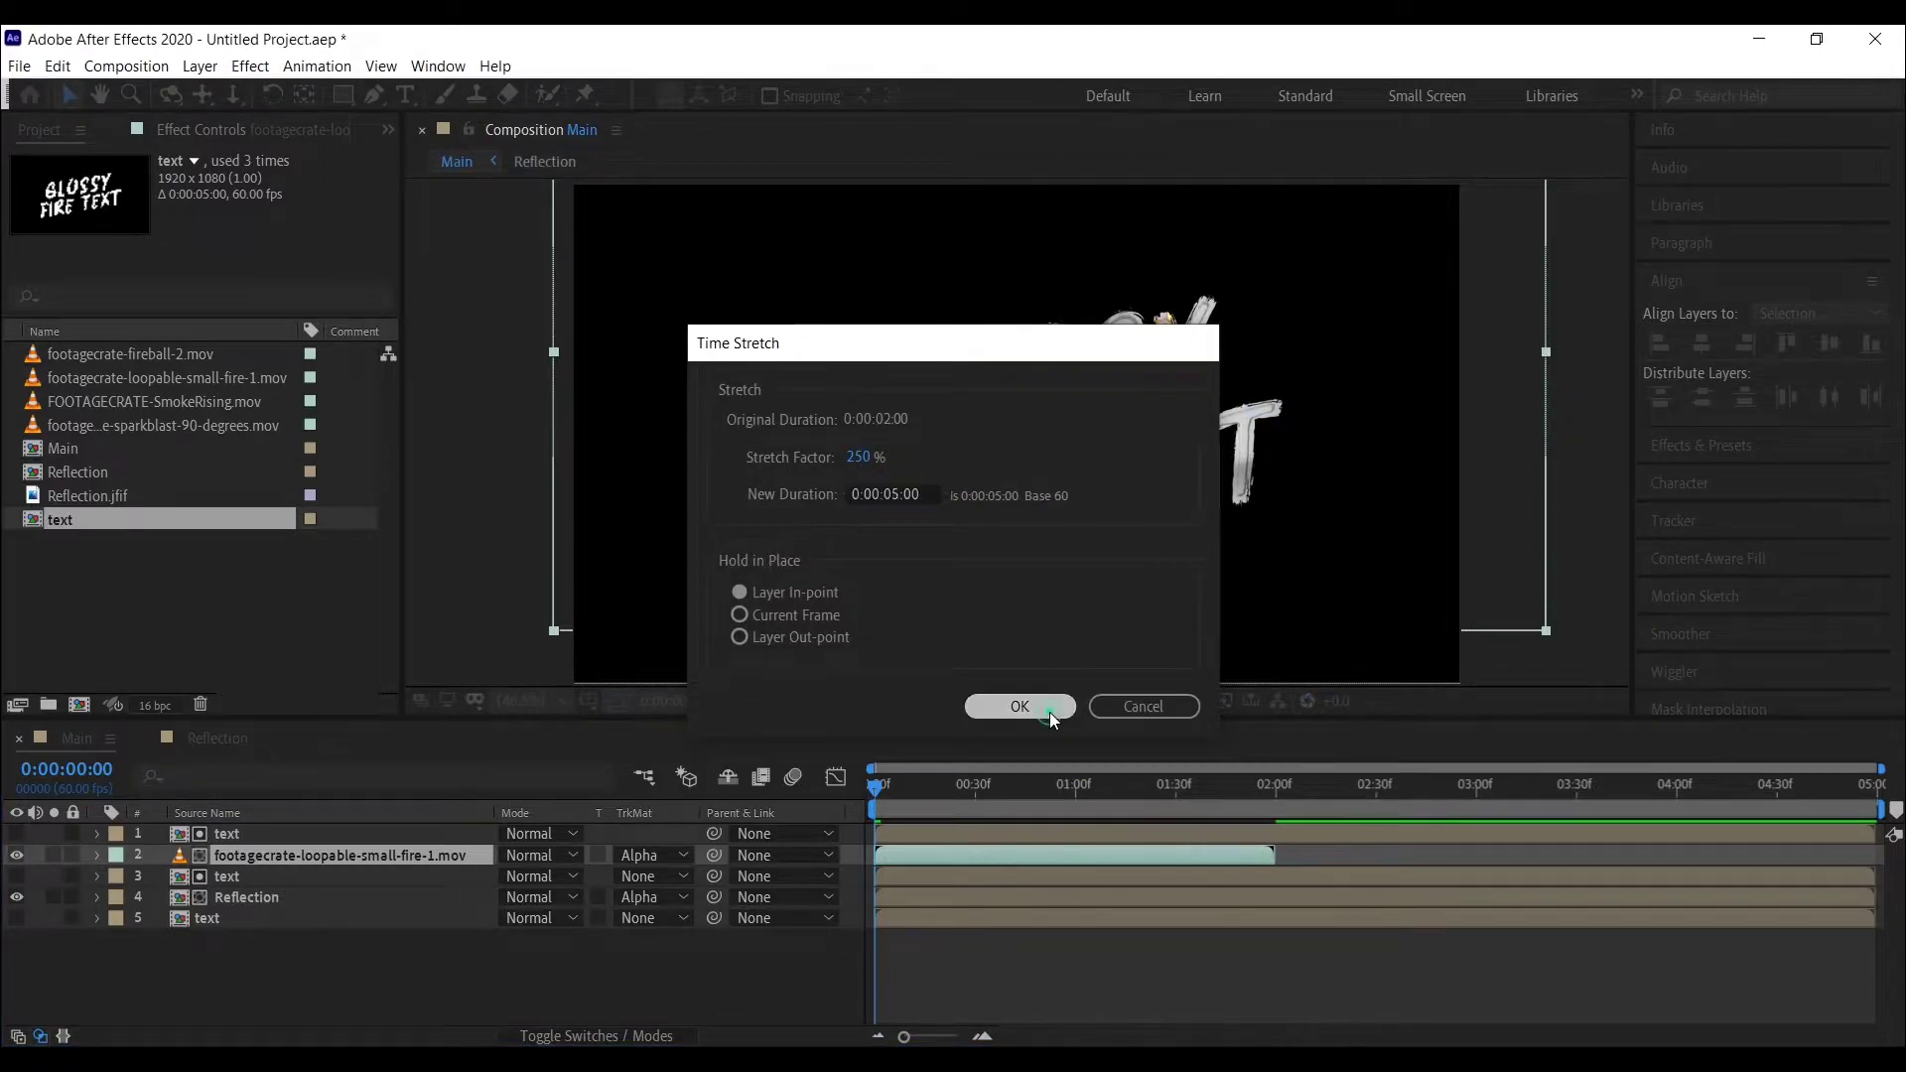
left_click(1050, 712)
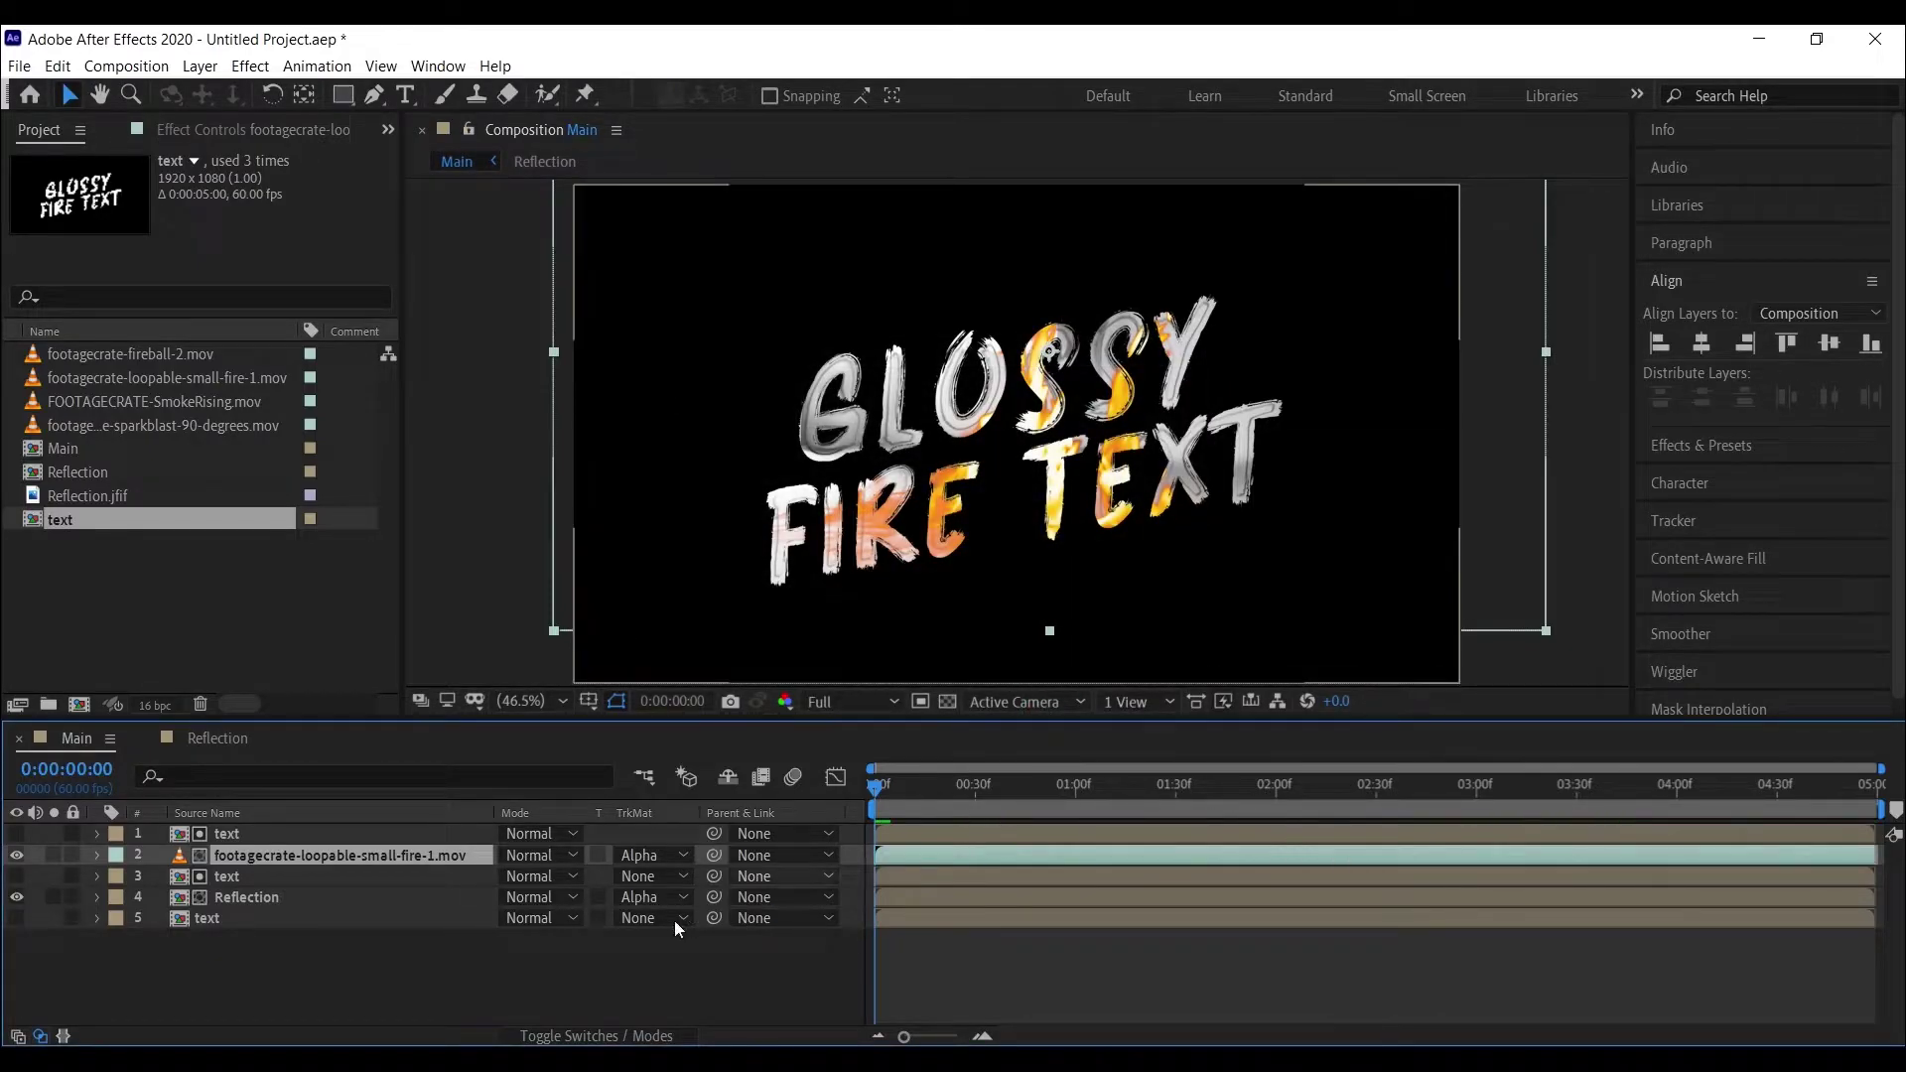
- Apply the Glow effect to the small fire layer and set its Glow Radius to 50
key("ctrl+space")
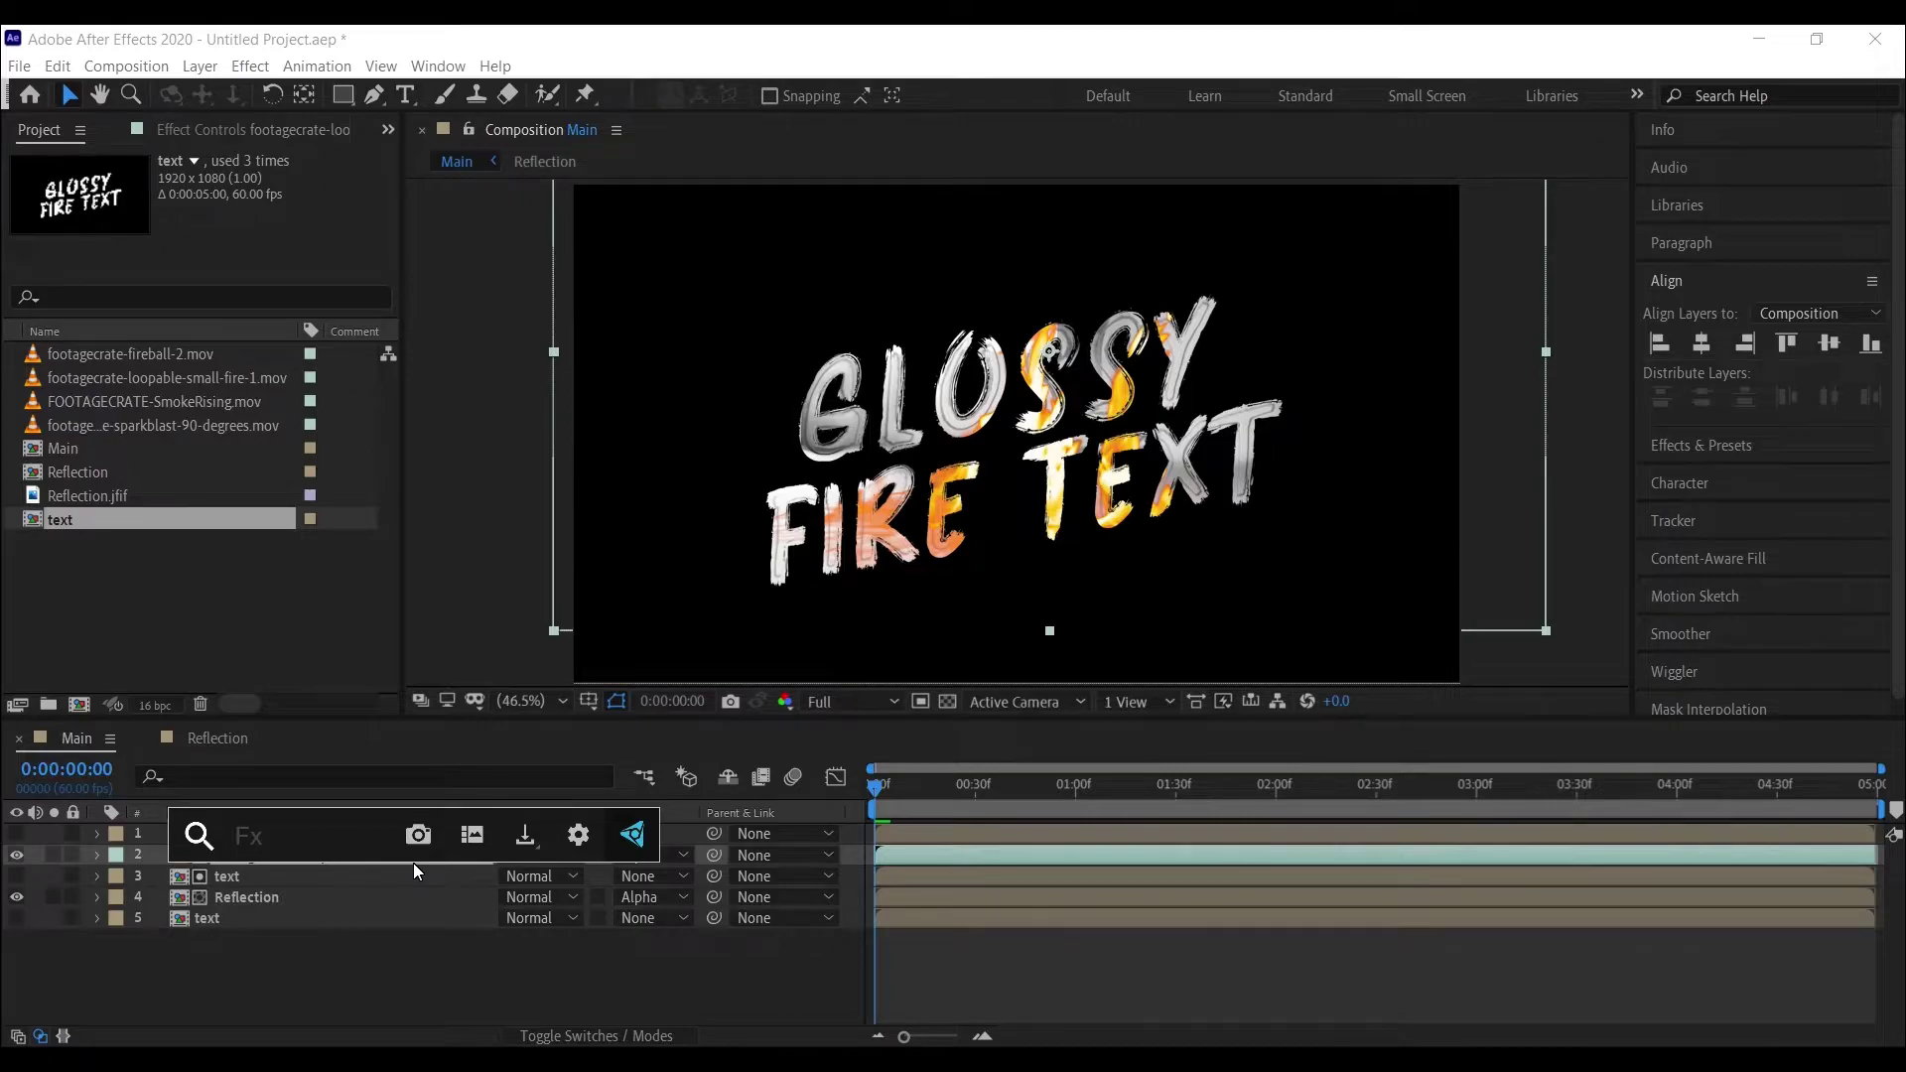
type("gk")
key("BackSpace")
type("lo")
left_click(387, 794)
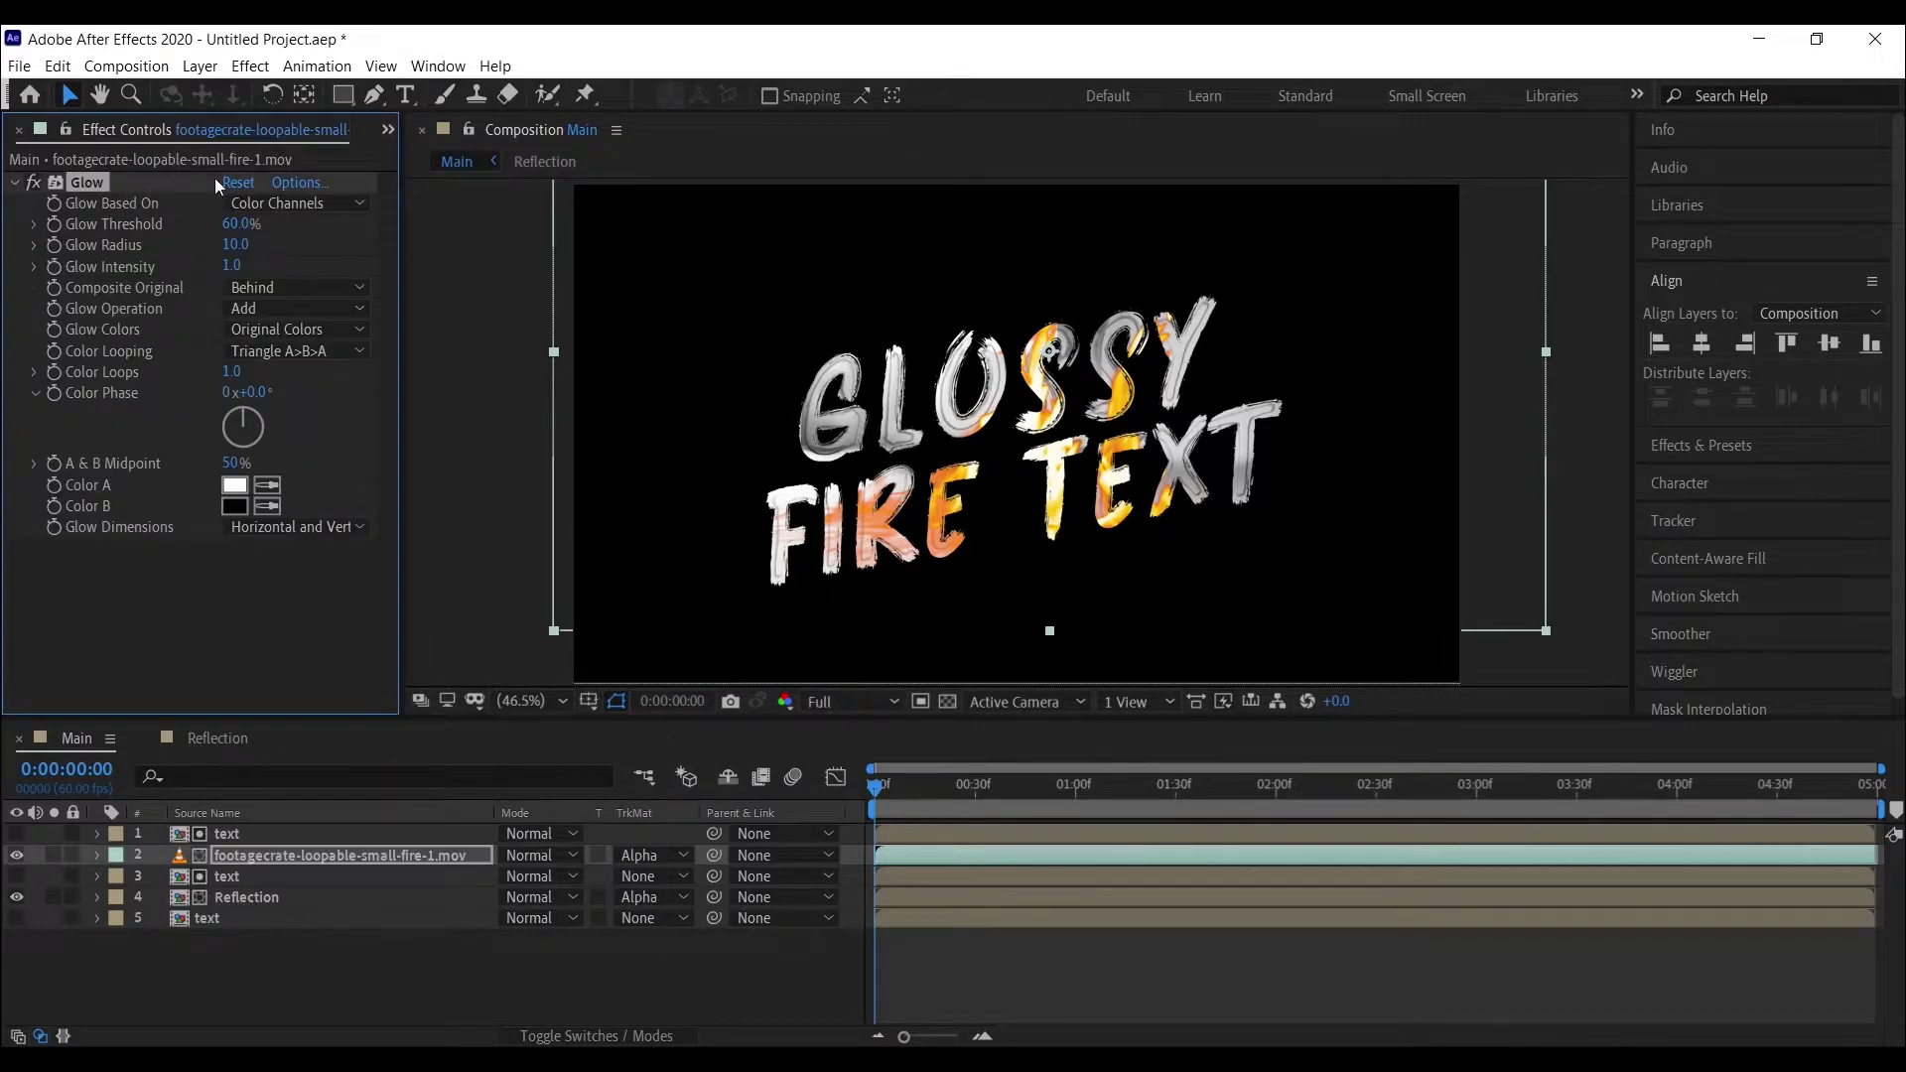
left_click(238, 244)
type("50")
key("Return")
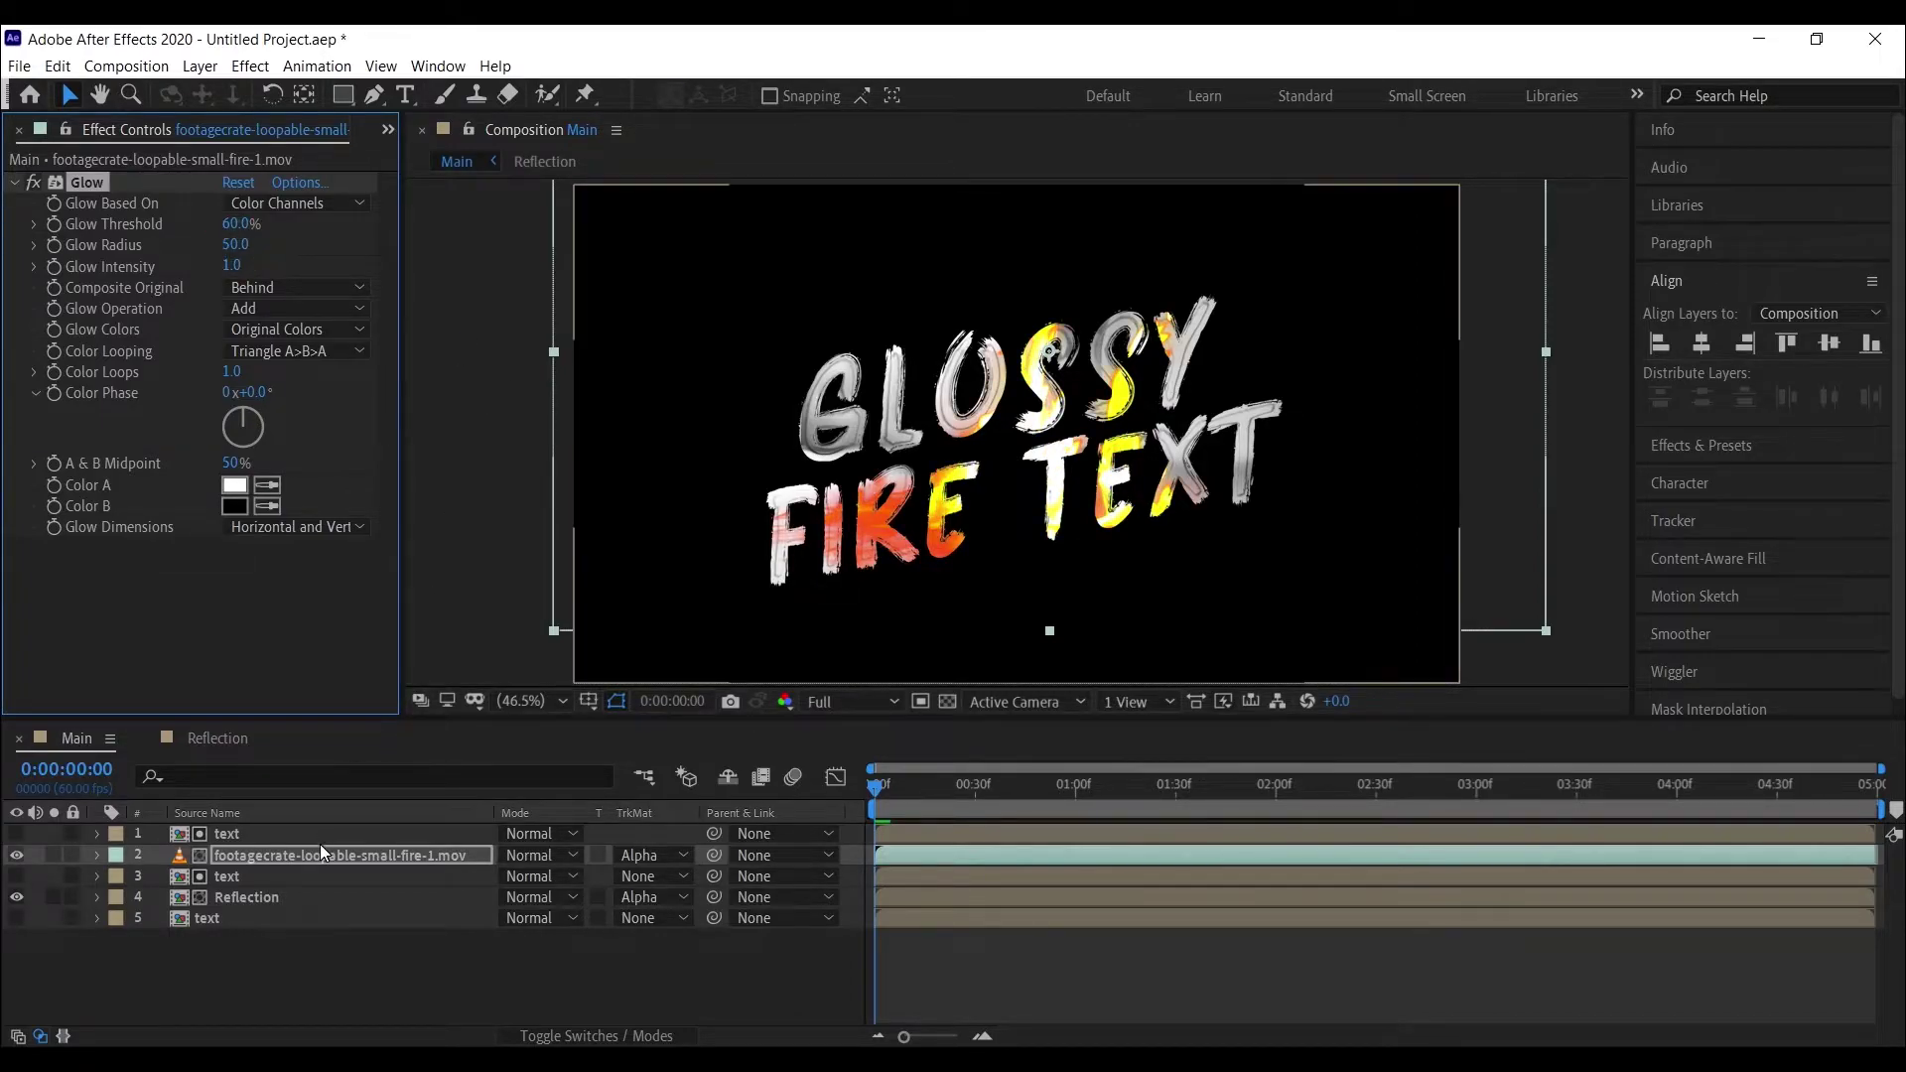
- Add a Fast Box Blur to the small fire layer with a Blur Radius of 10
left_click(333, 879)
left_click(348, 857)
key("ctrl+space")
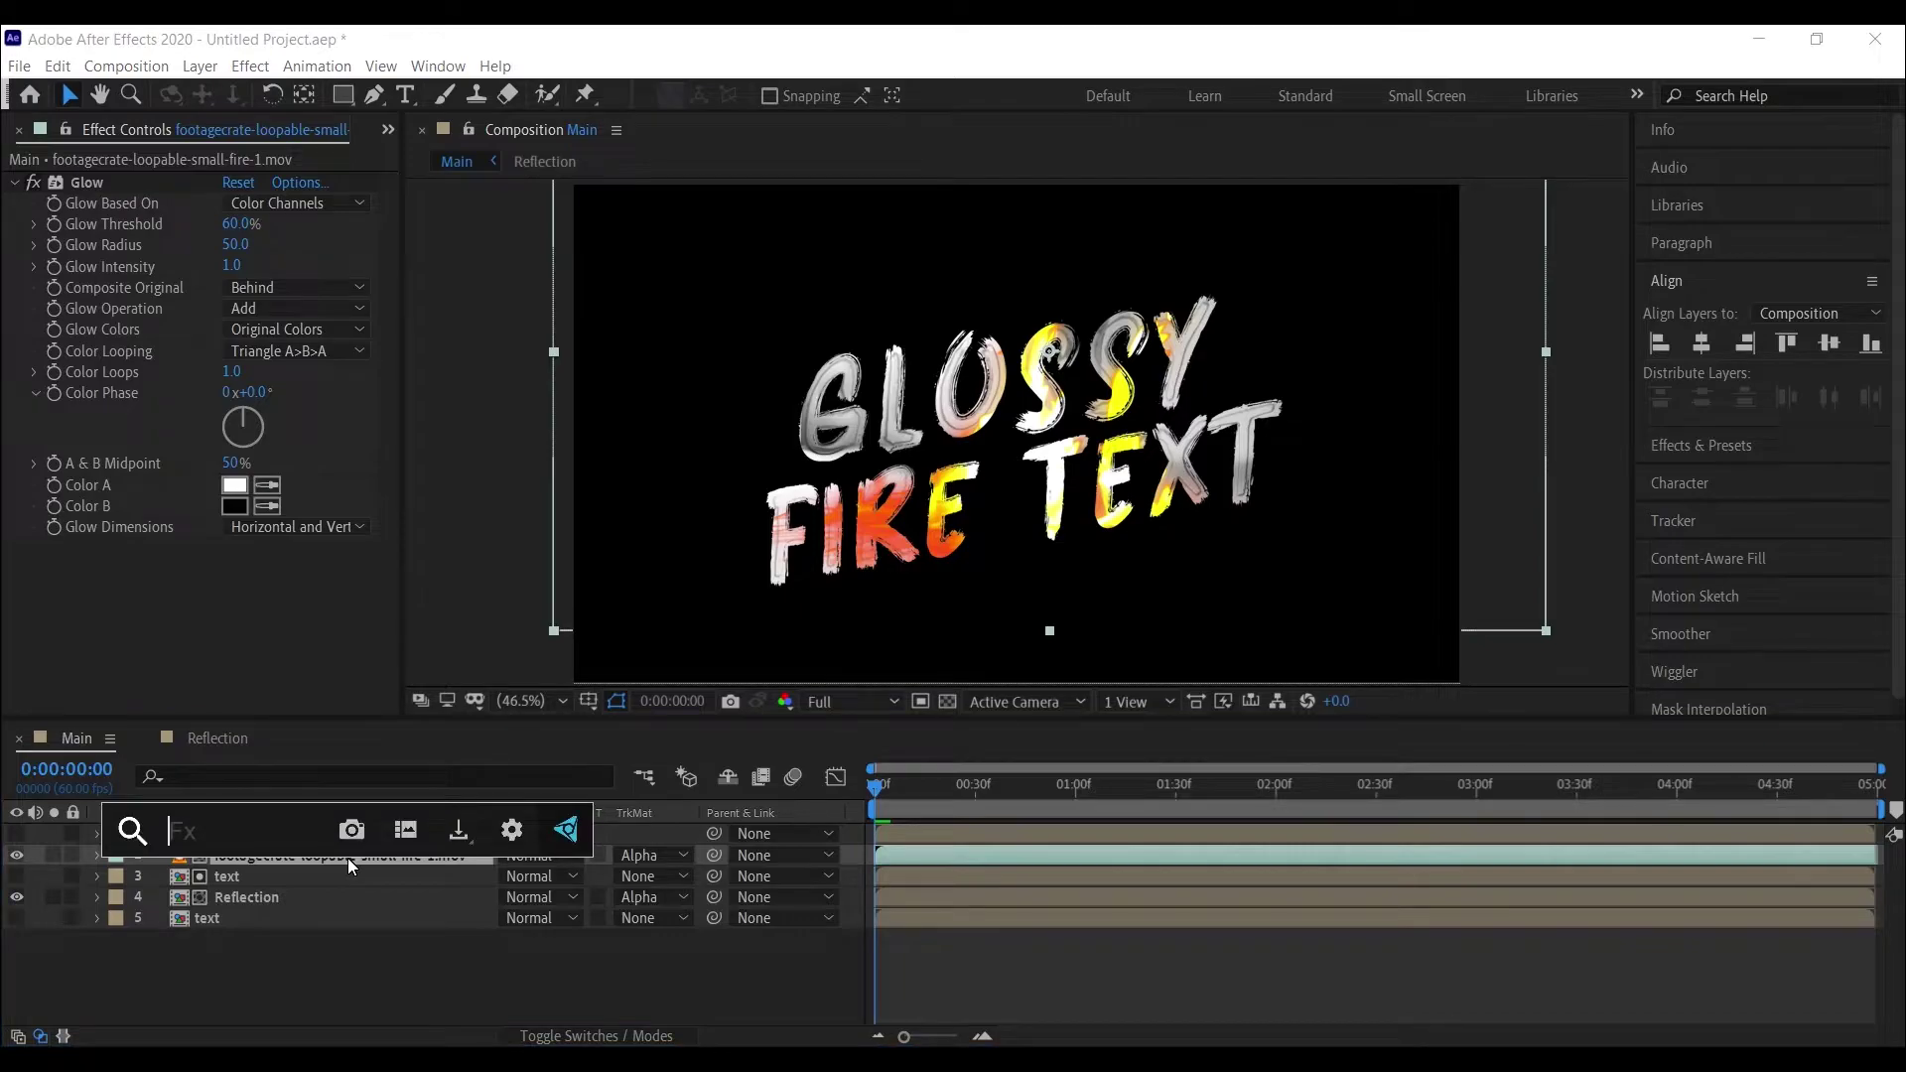
type("fast")
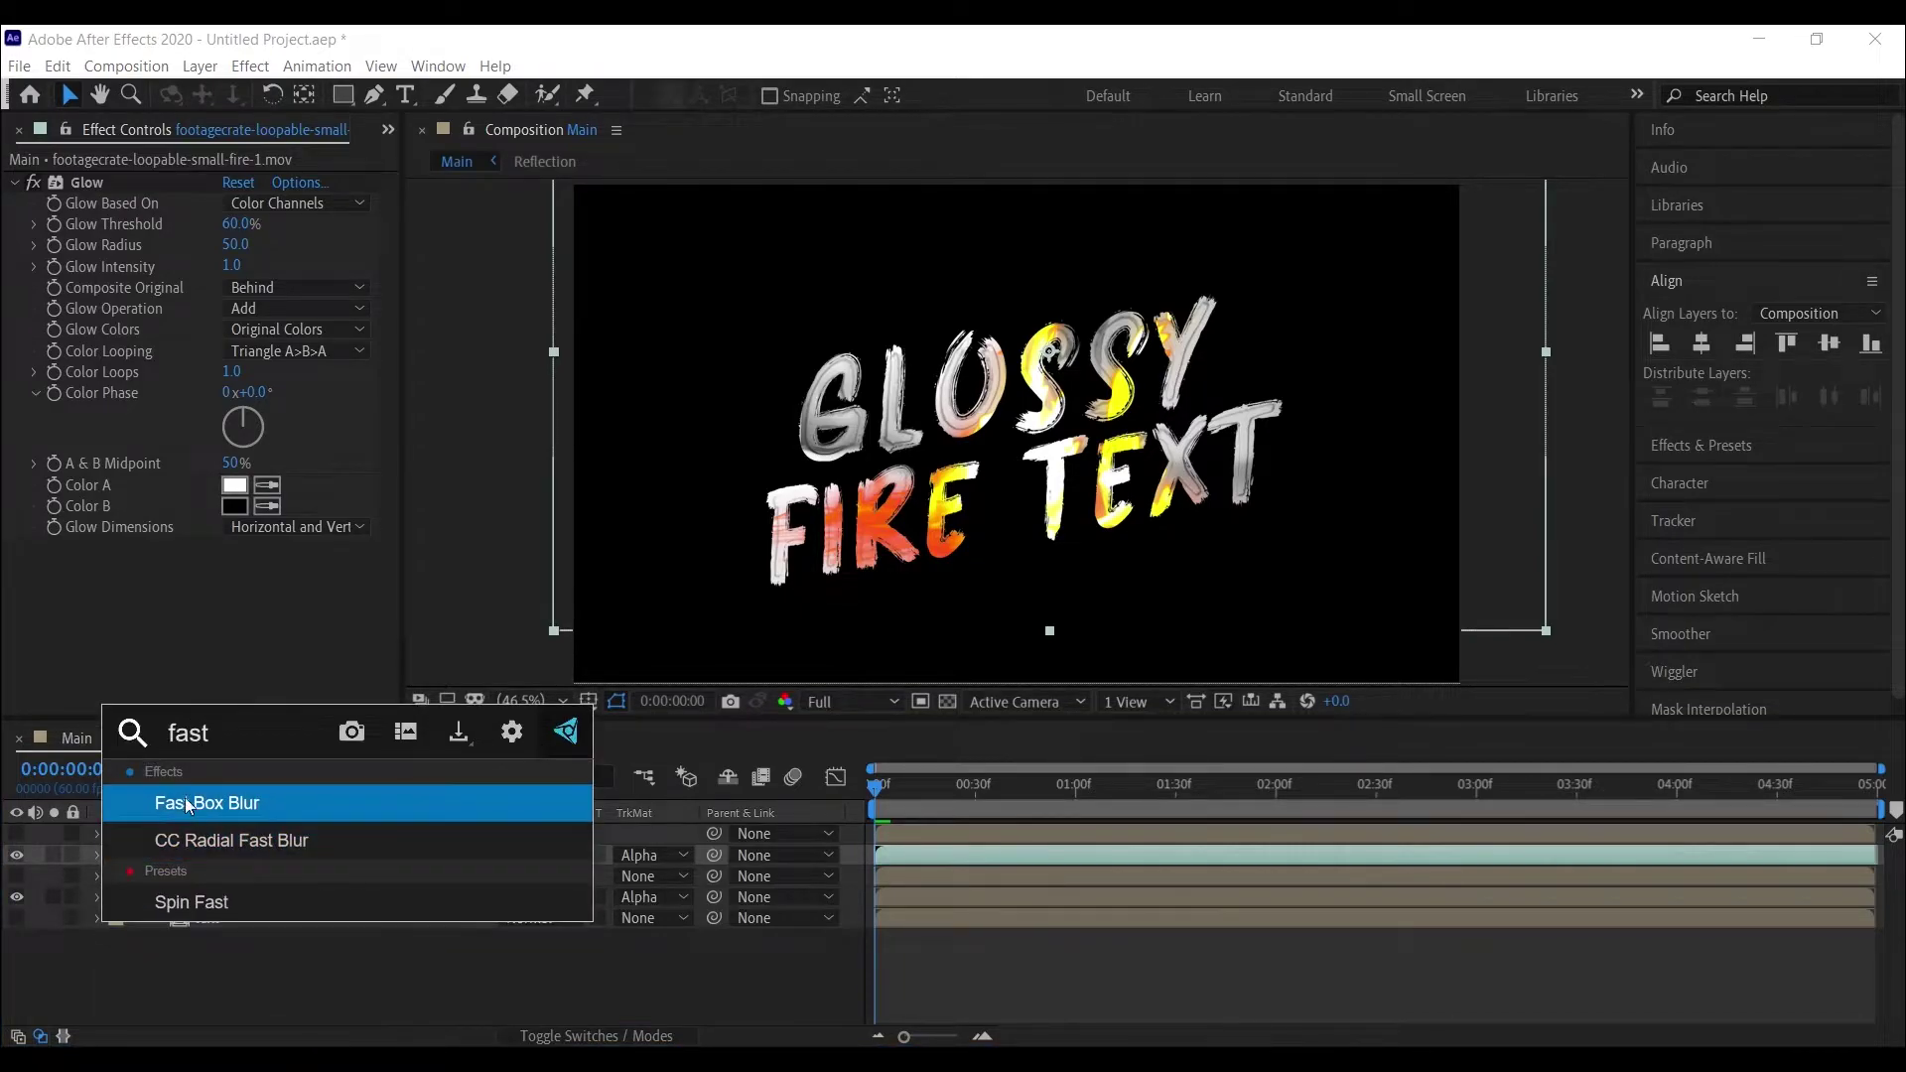
left_click(183, 800)
left_click(237, 570)
type("10")
key("Return")
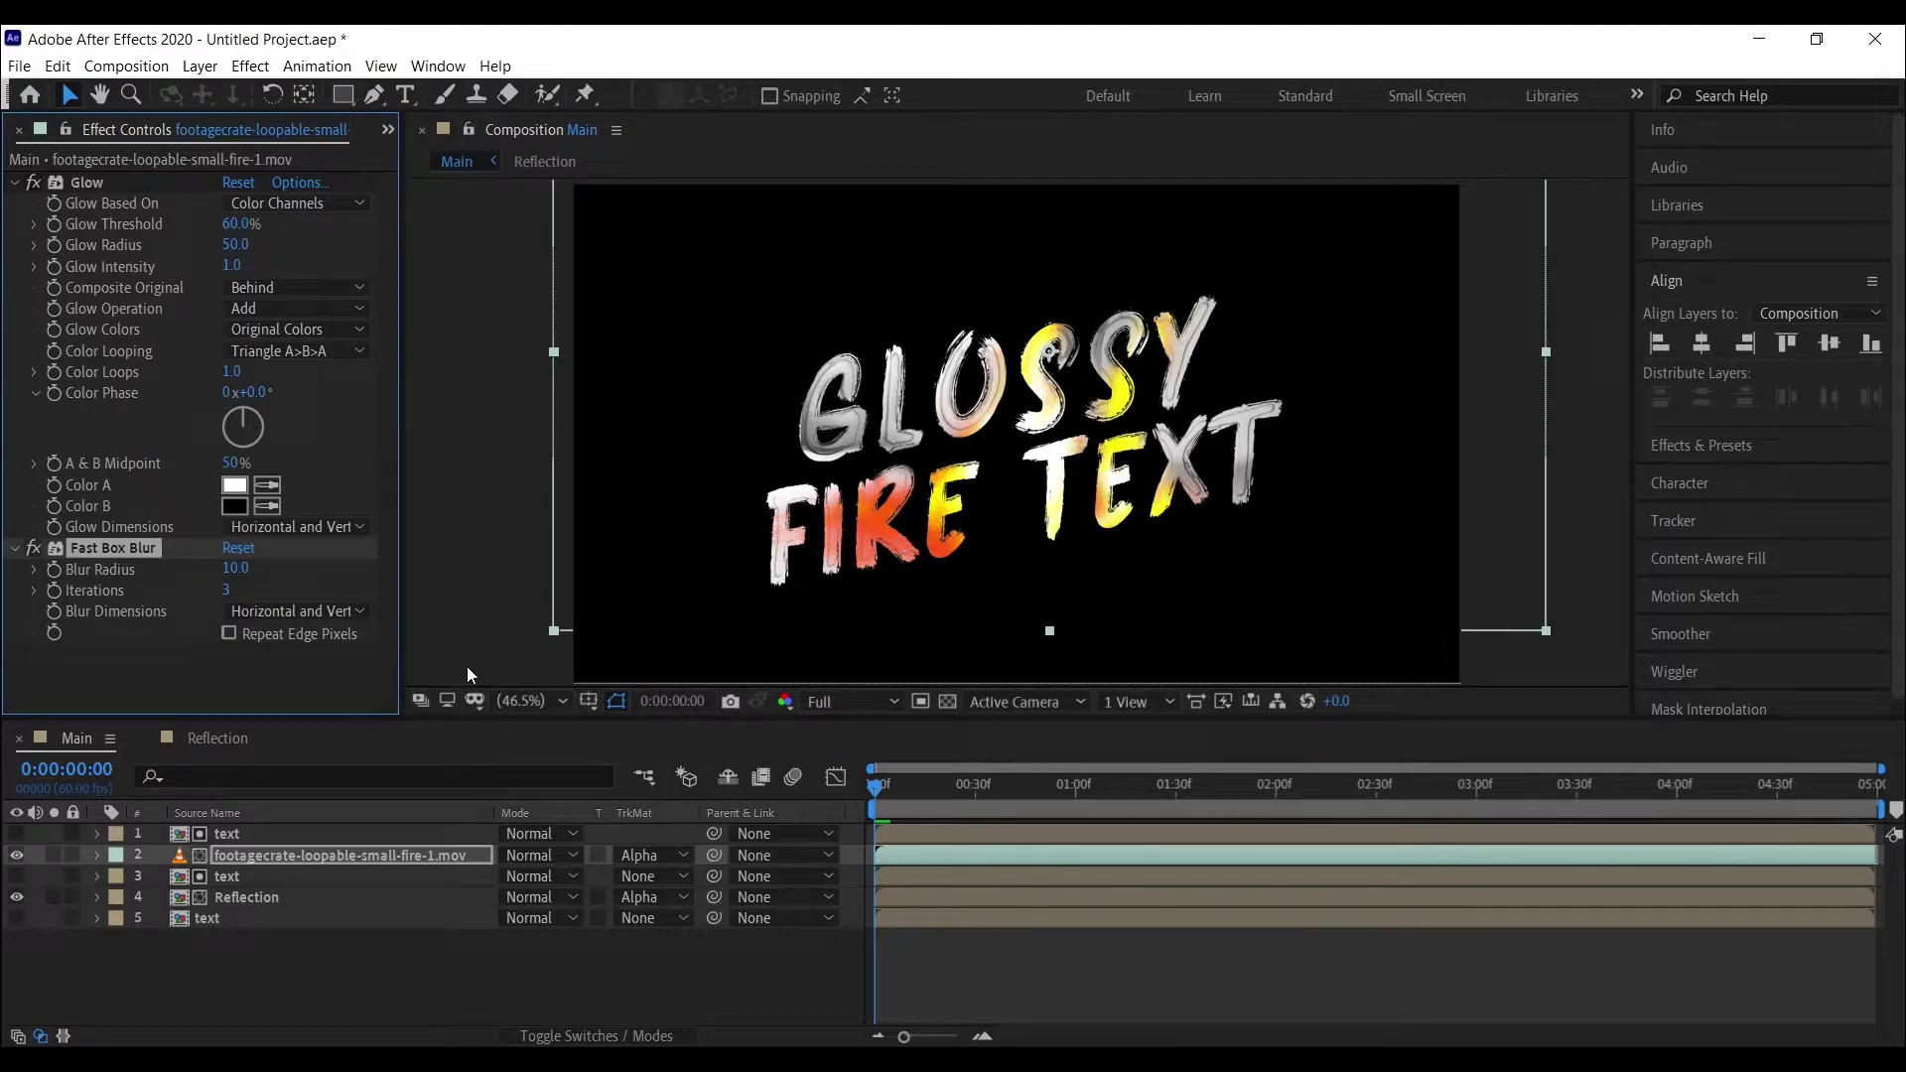
- Check the look of the fire-filled text at several times up to the end of the composition
left_click(1057, 809)
left_click(1255, 814)
left_click(1479, 802)
left_click(1633, 796)
left_click(1761, 796)
left_click(1872, 796)
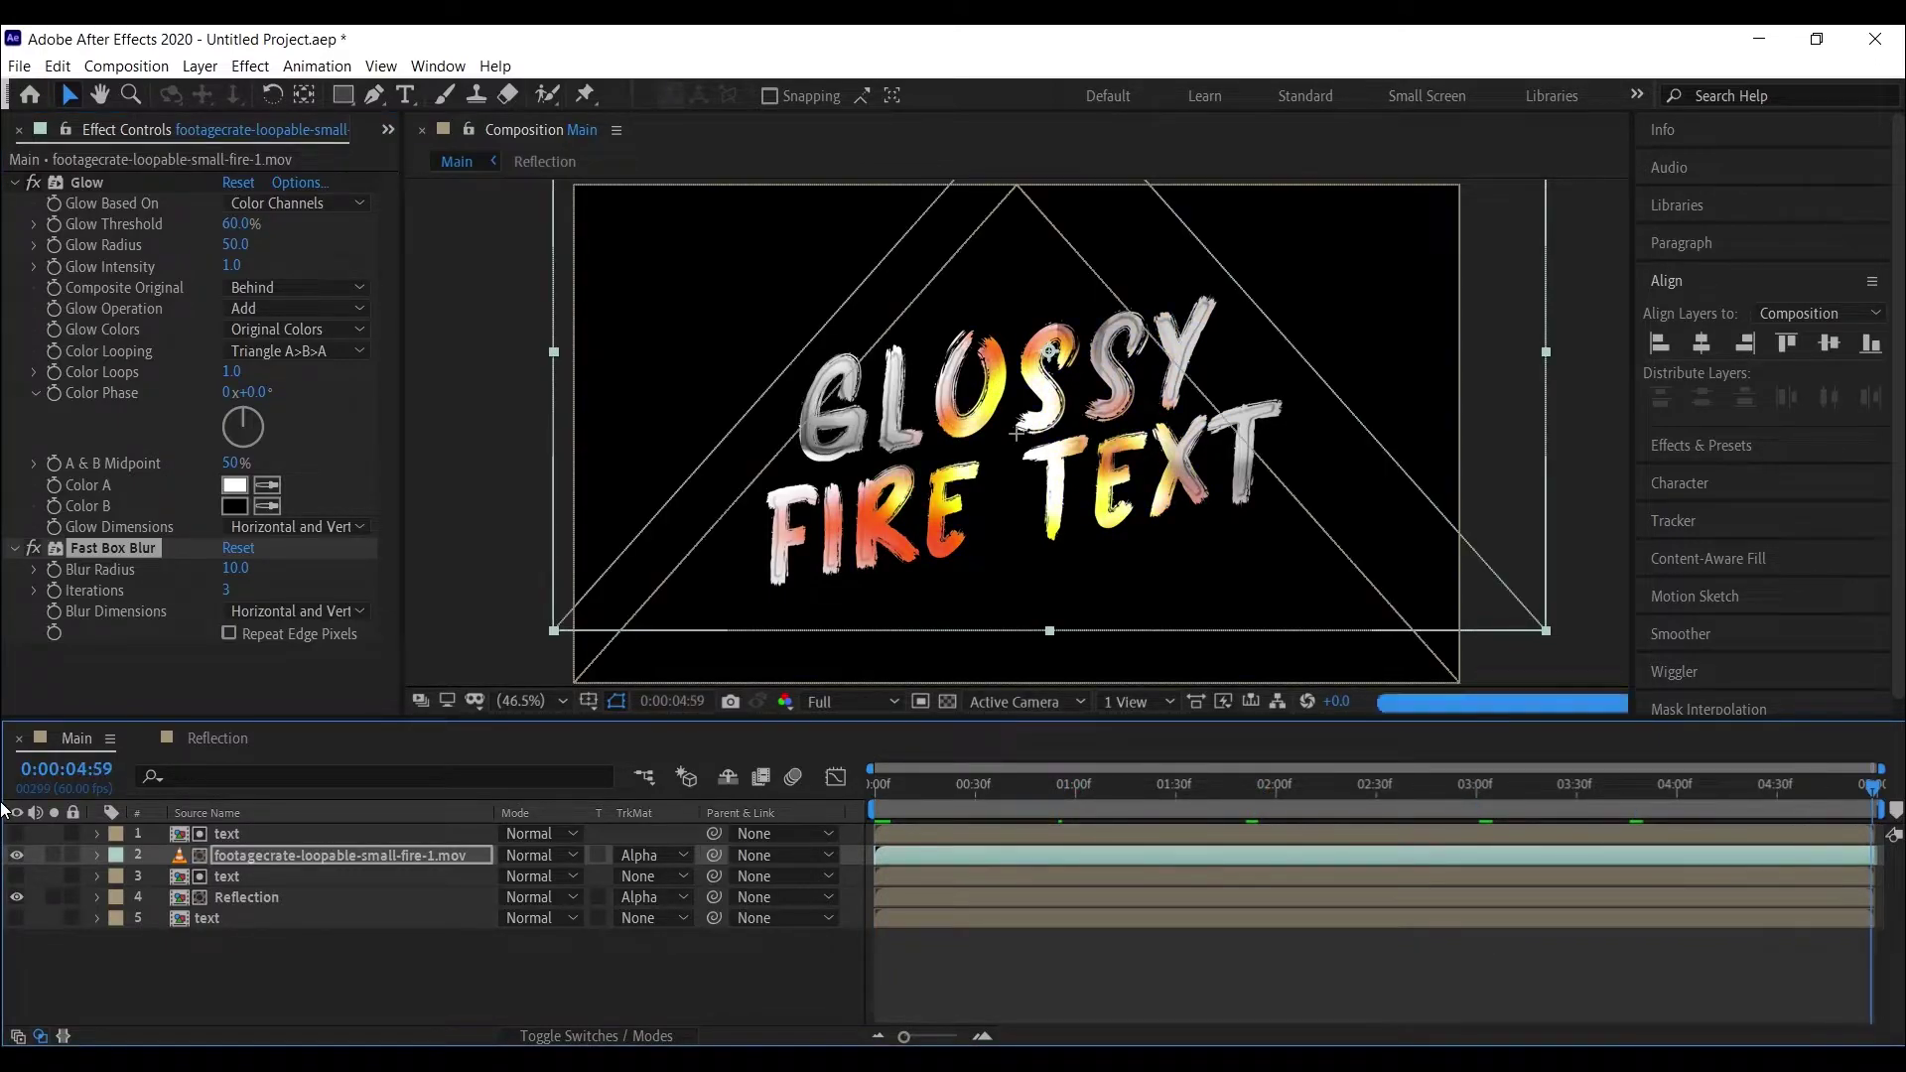
- Pre-compose all five layers as Animation, moving all attributes into the new composition
left_click_drag(298, 960, 308, 765)
right_click(294, 850)
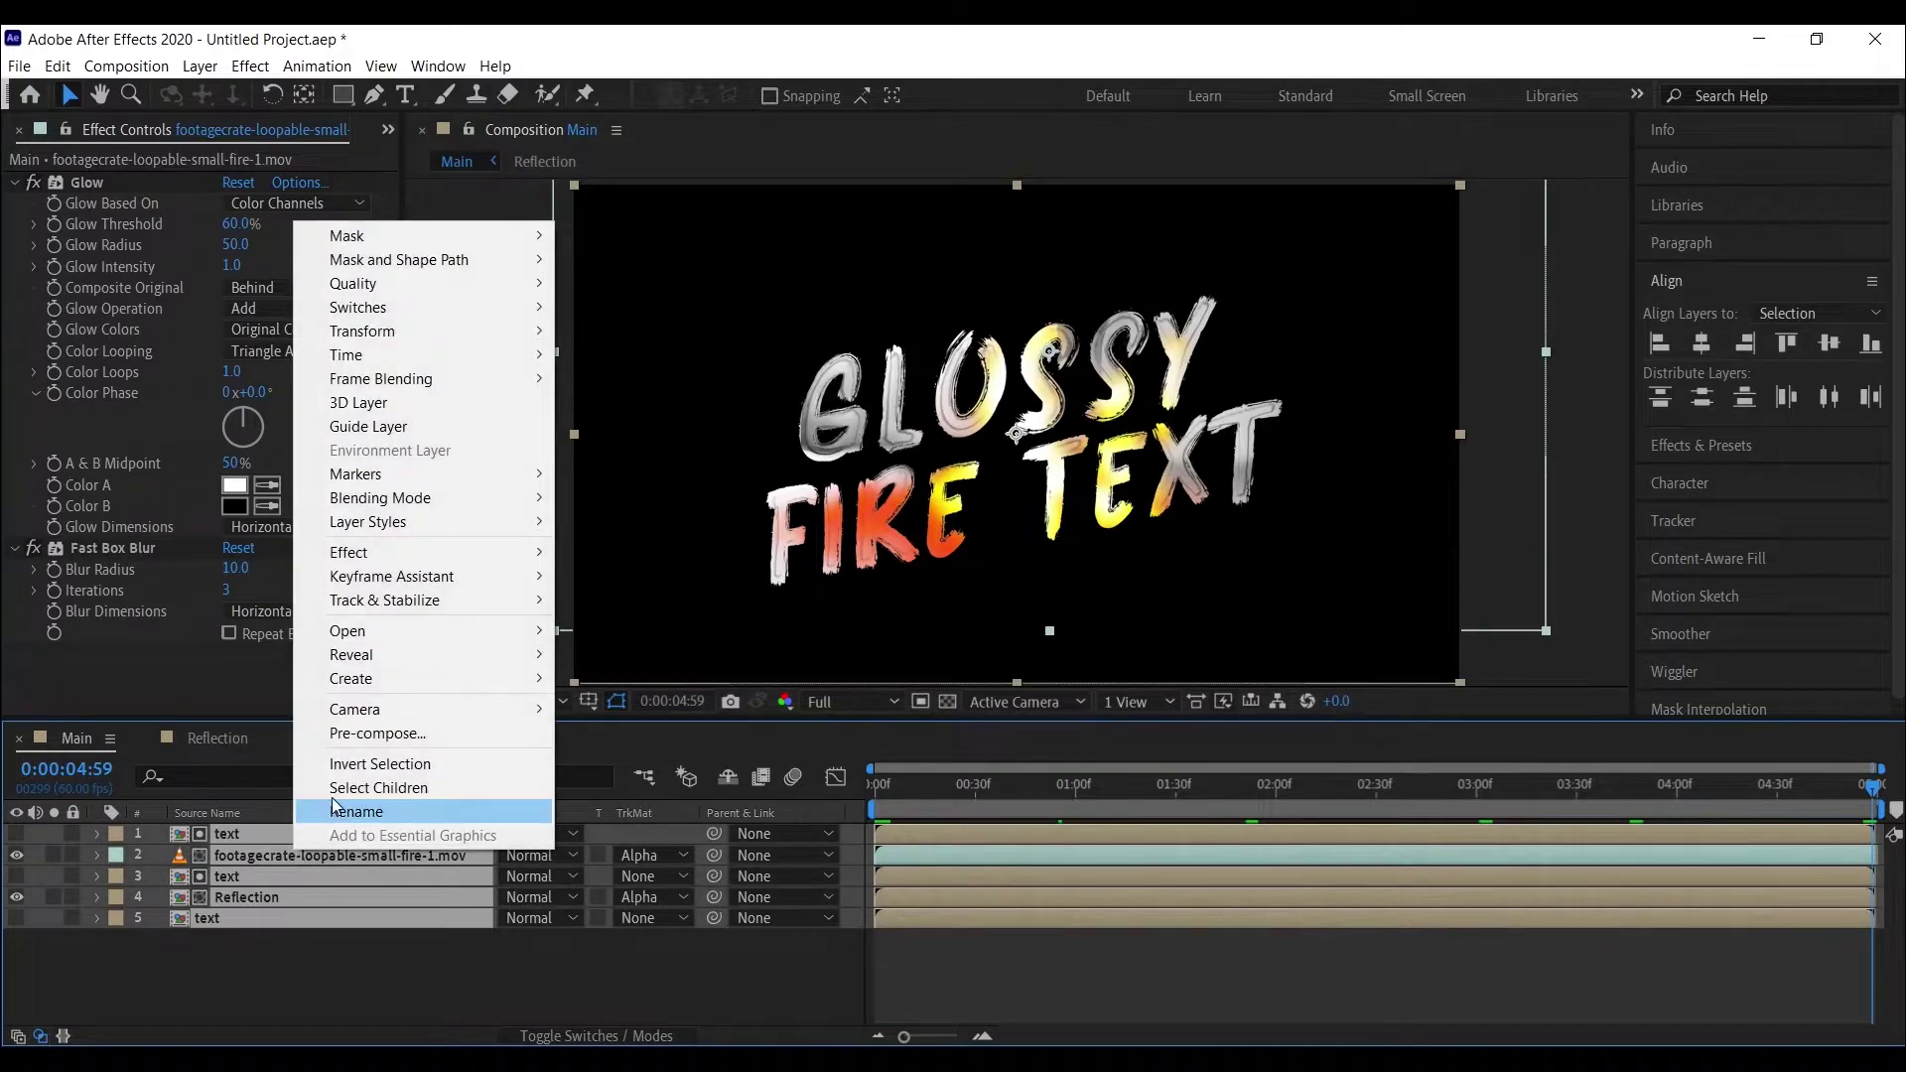
left_click(373, 734)
type("Animation")
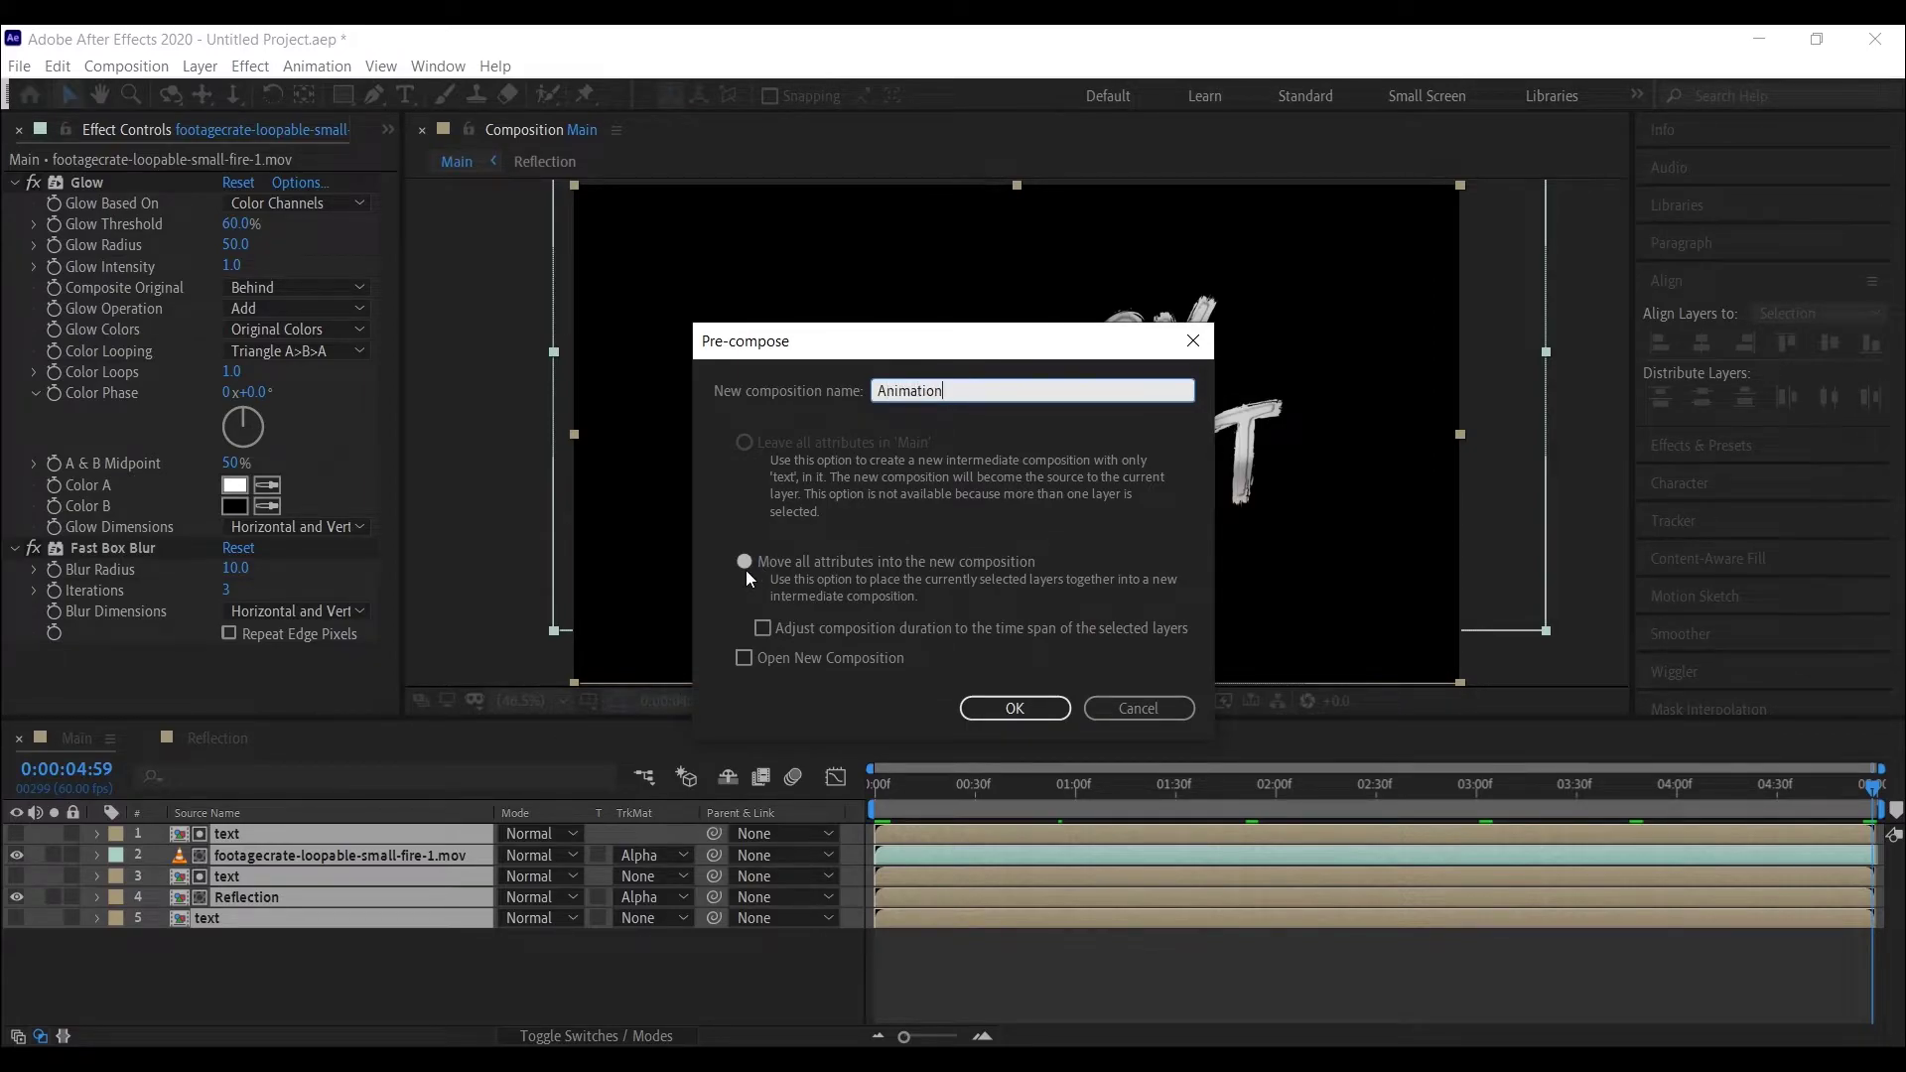
left_click(744, 563)
left_click(1014, 708)
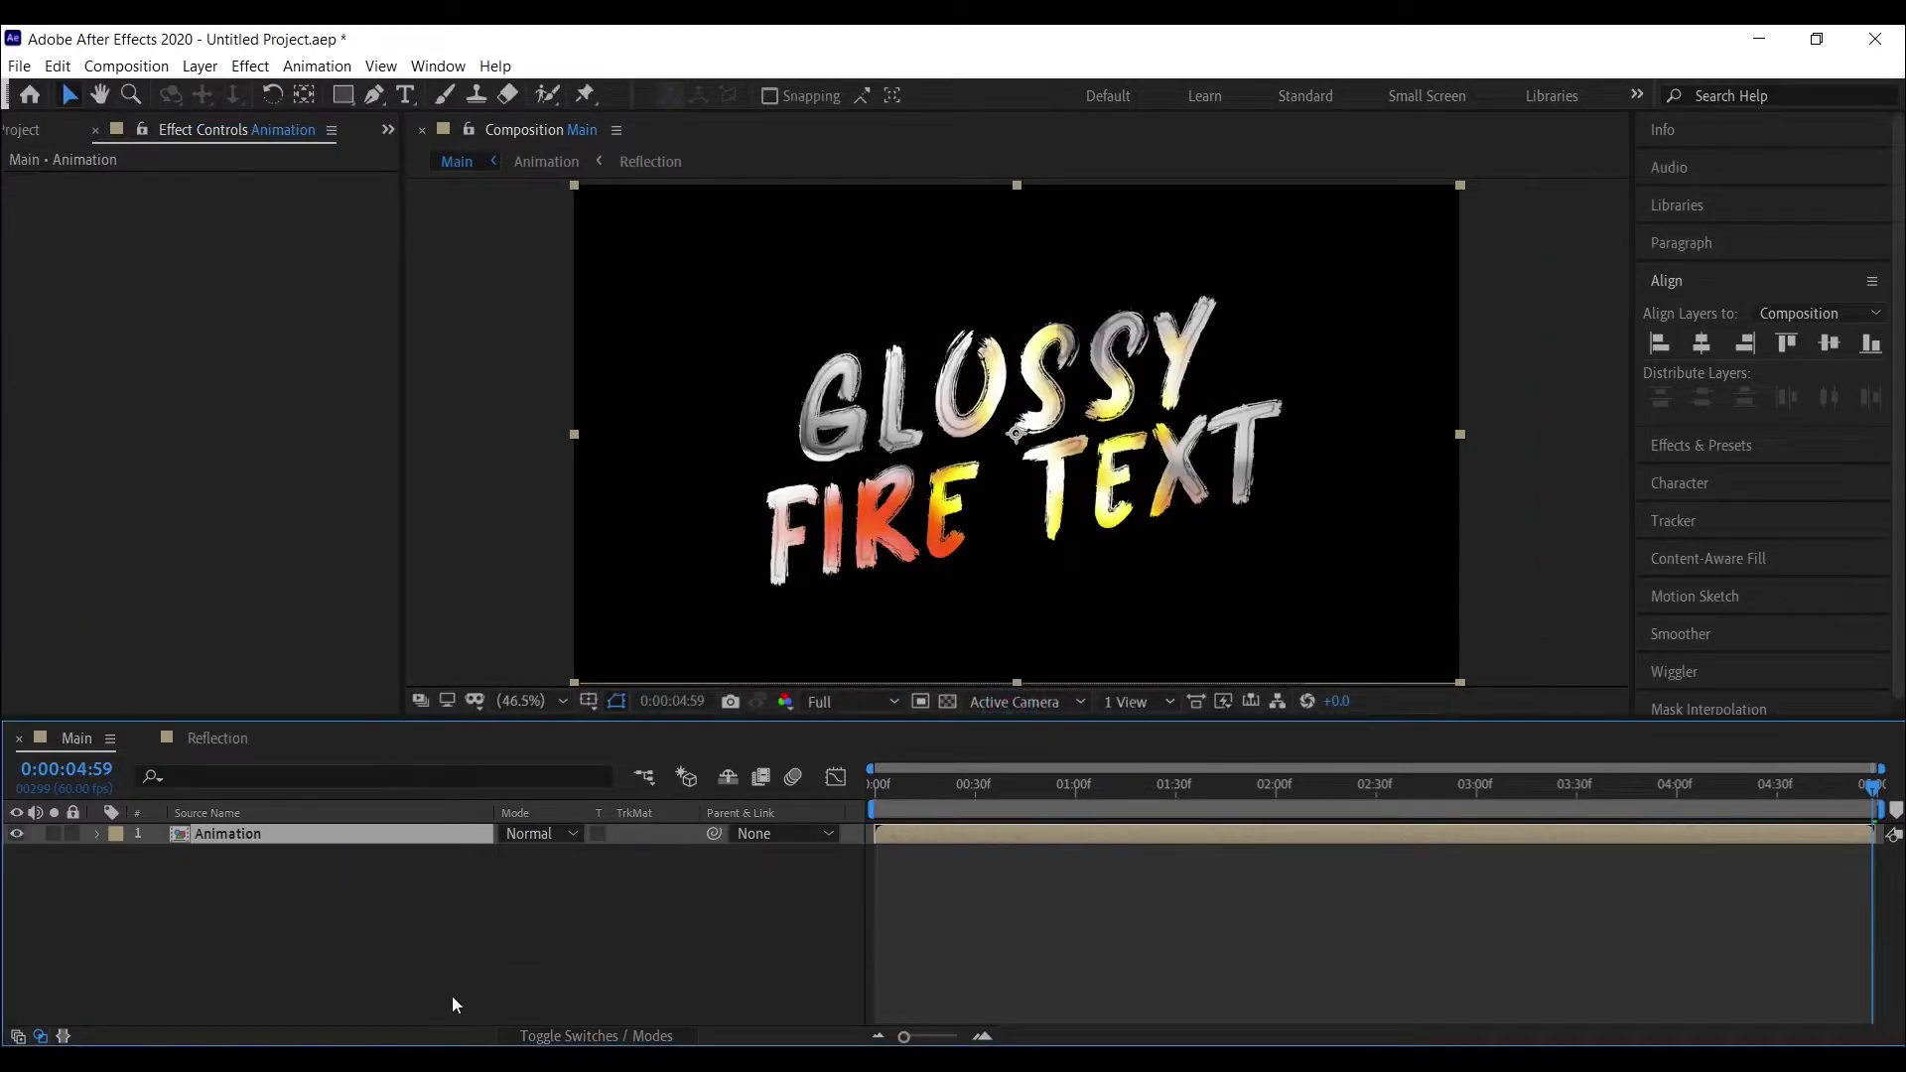
- Enable the 3D and motion blur switches for the Animation layer
left_click(40, 129)
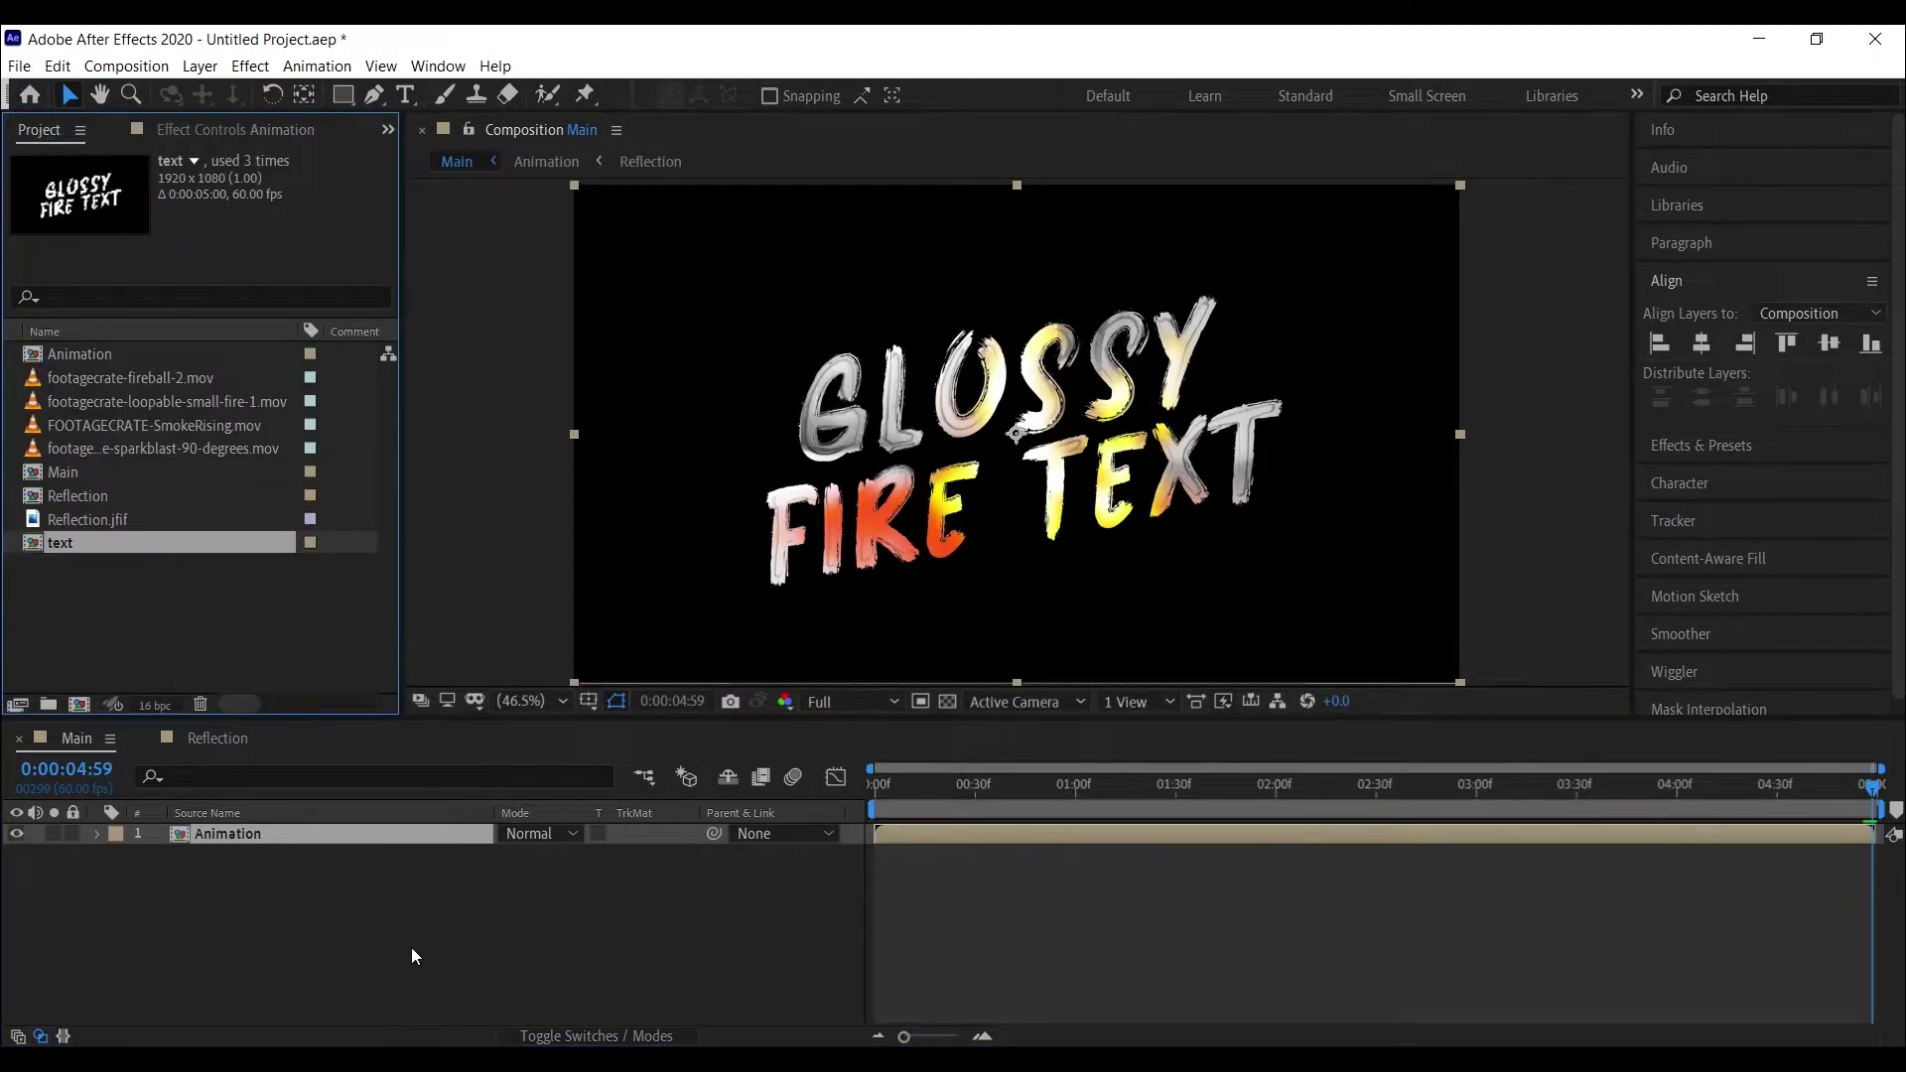
left_click(568, 1035)
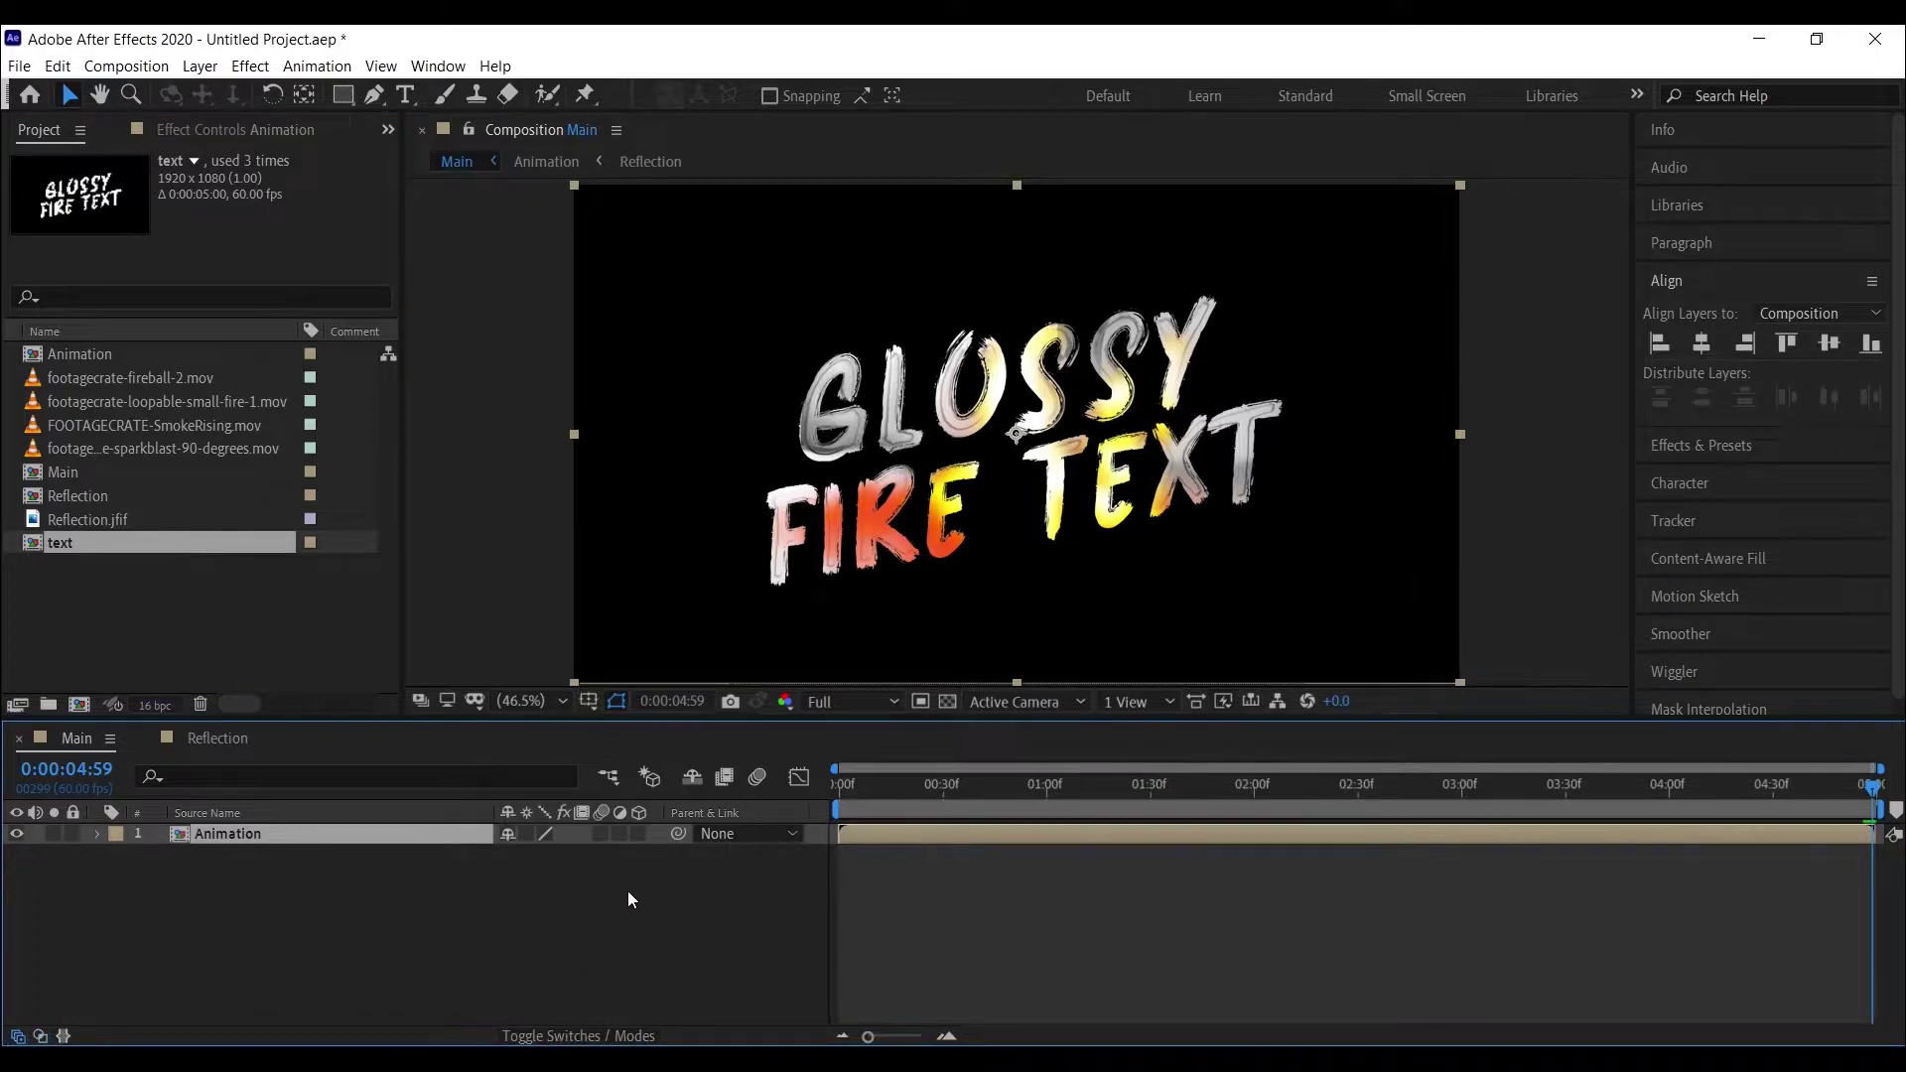
left_click(603, 834)
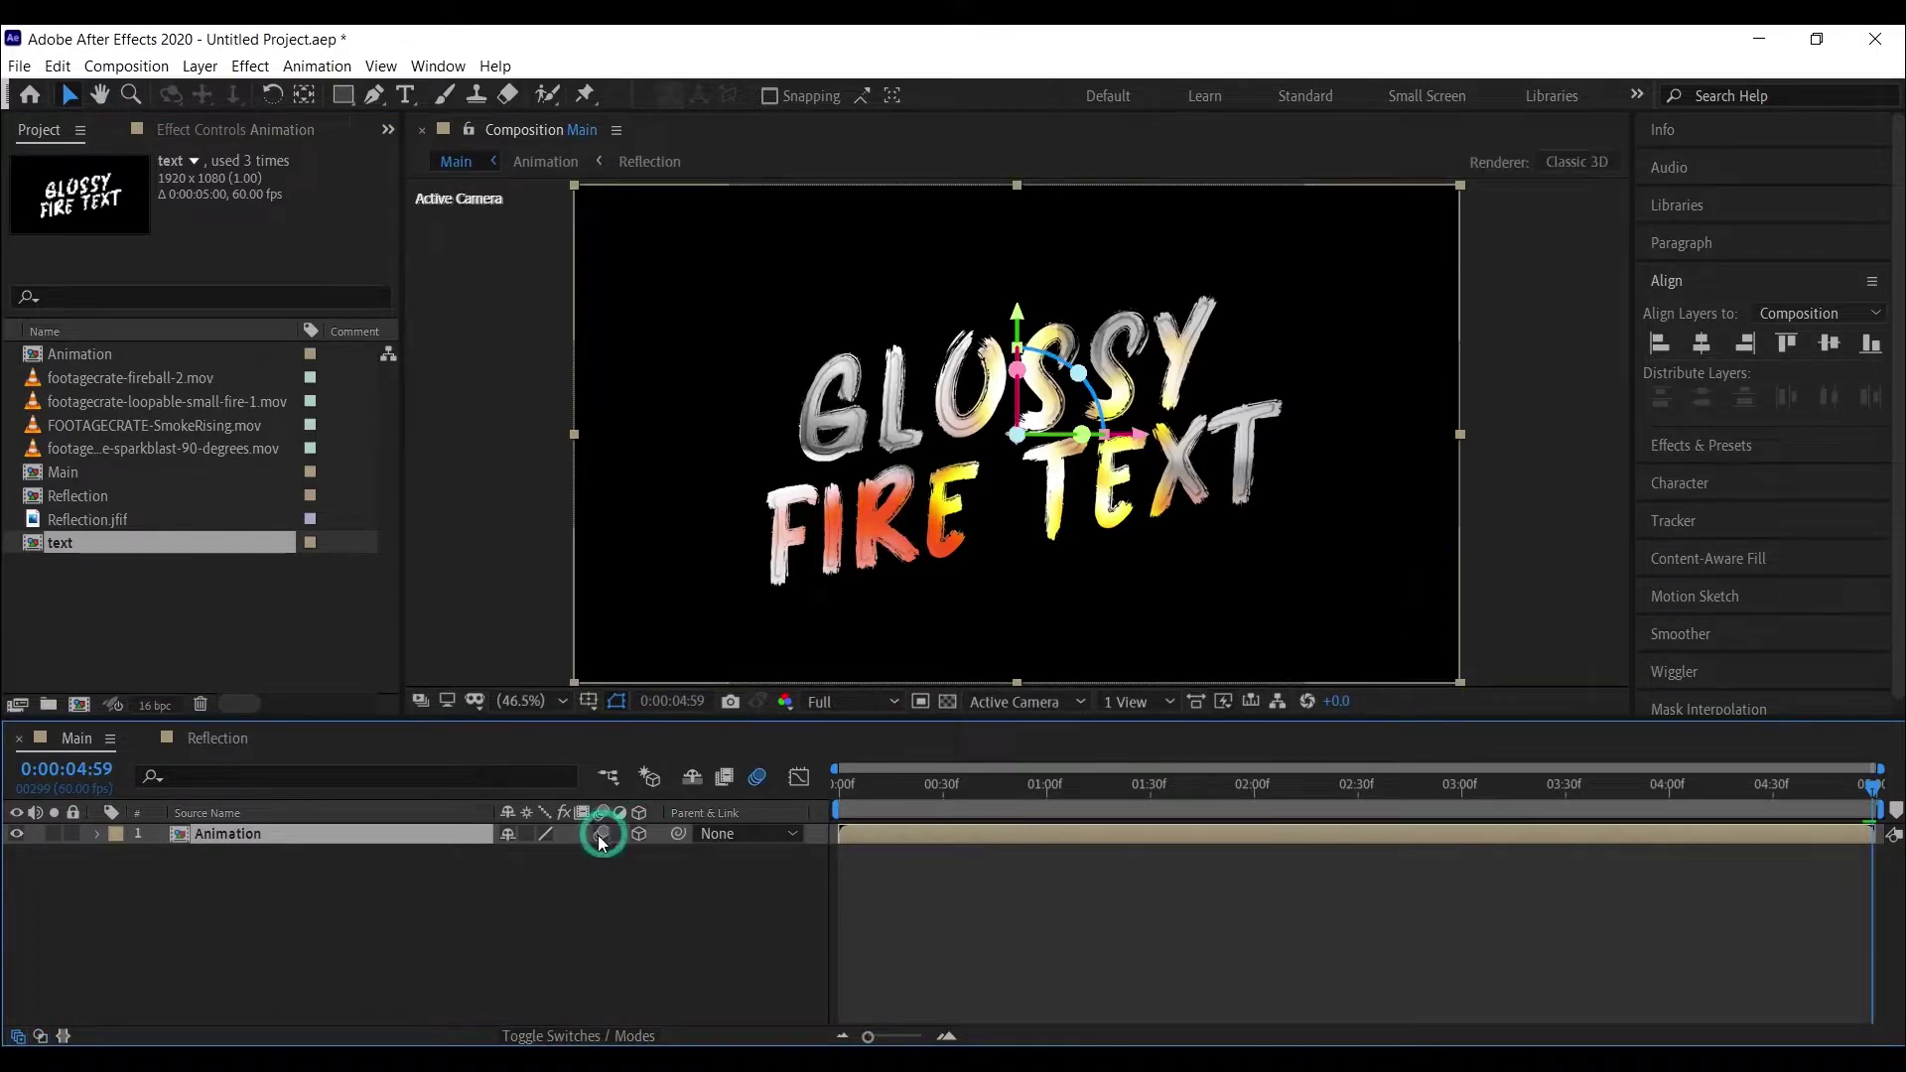
- Keyframe the Animation layer's Position at 0:00:00:00 with a Z value of about -2796
key("p")
key("Home")
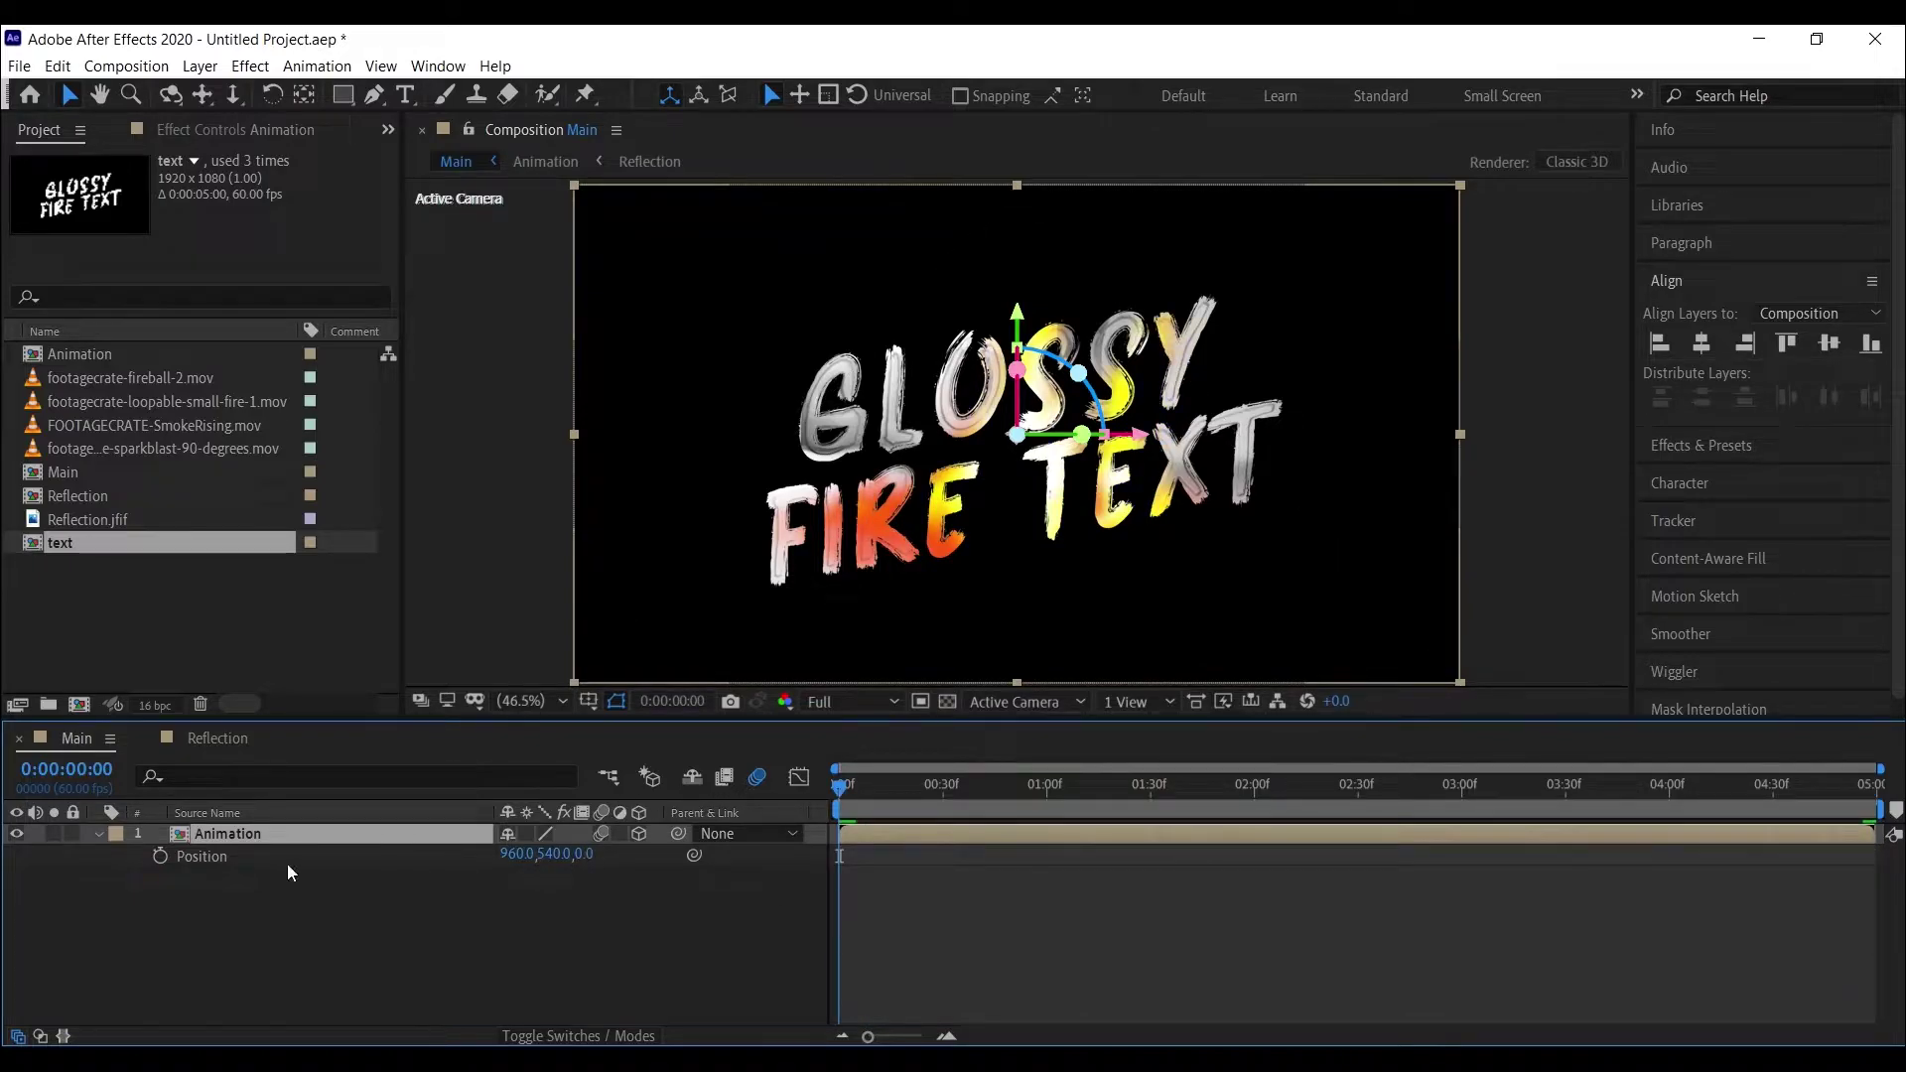
left_click(159, 856)
left_click_drag(584, 855, 4, 886)
left_click_drag(598, 853, 400, 857)
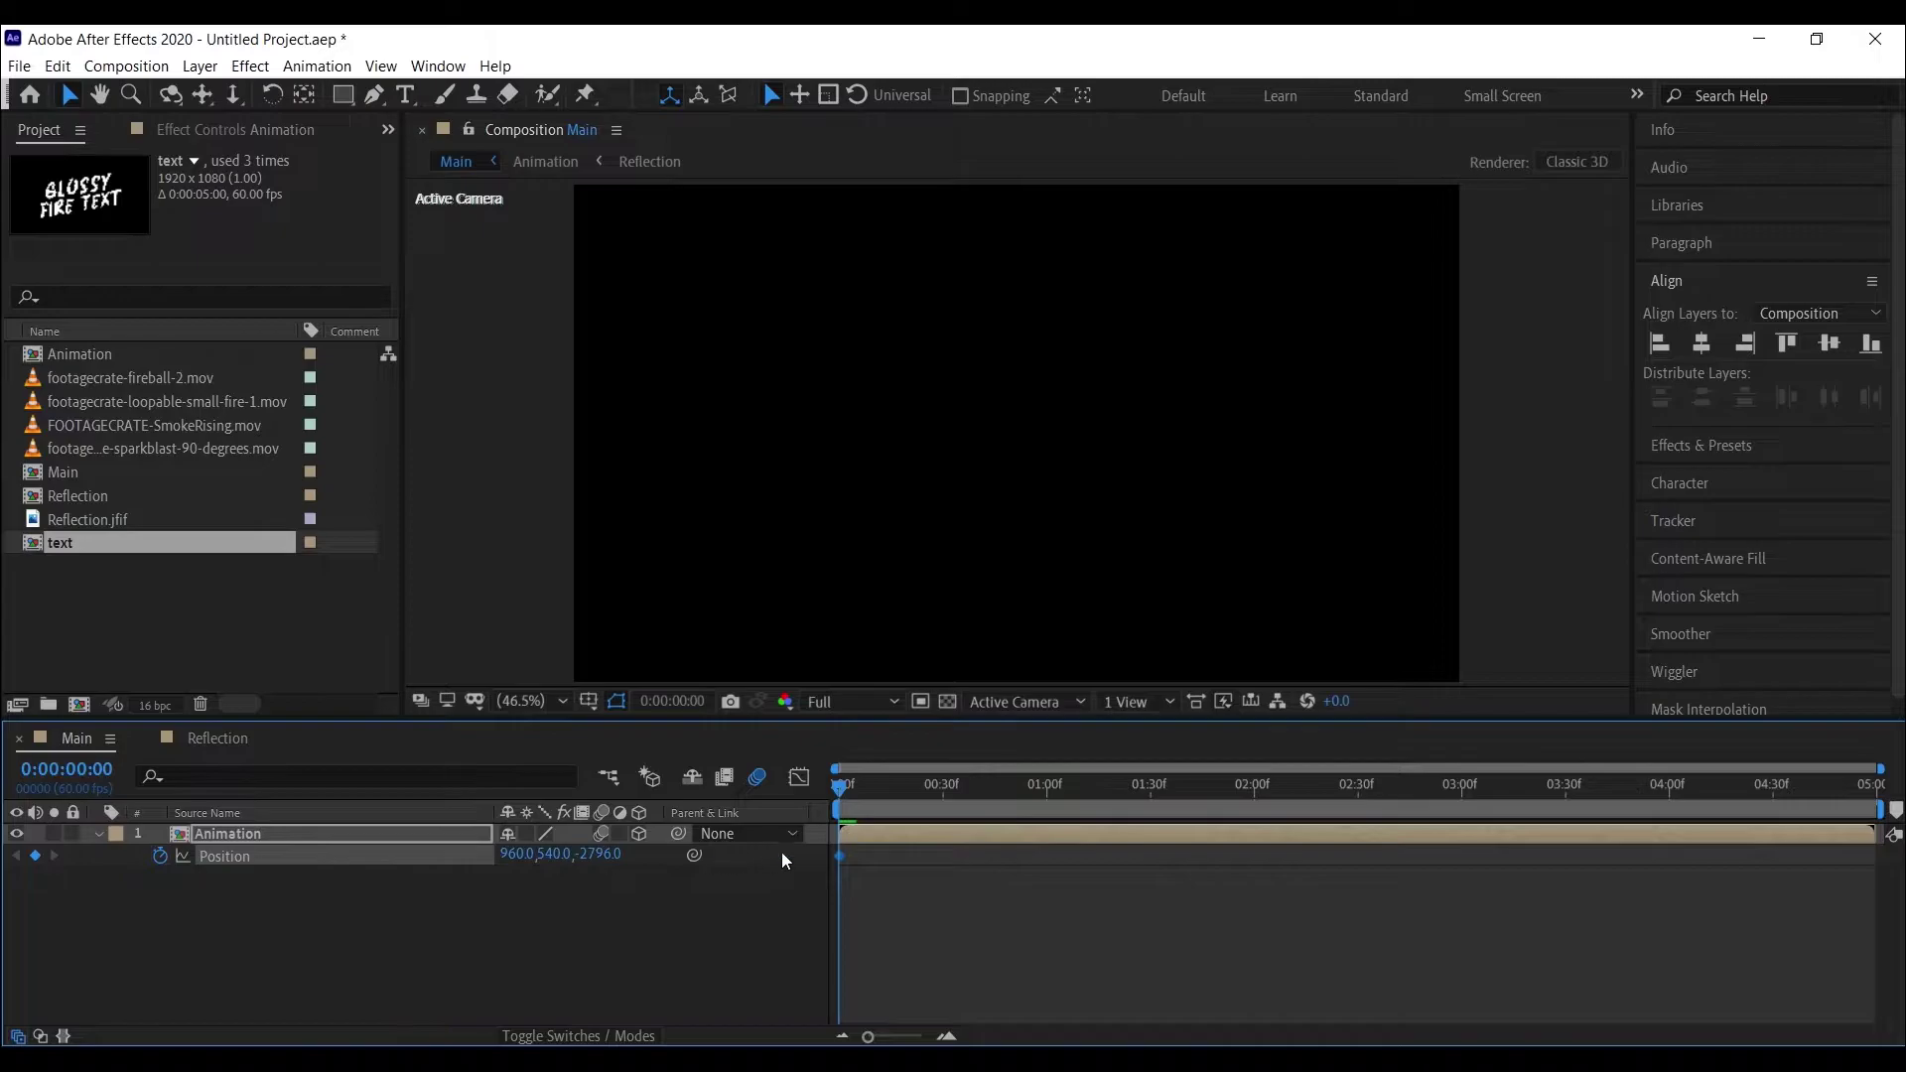
- Add a Position keyframe at 0:00:00:35 with the Z value at about 302
left_click_drag(943, 794, 961, 796)
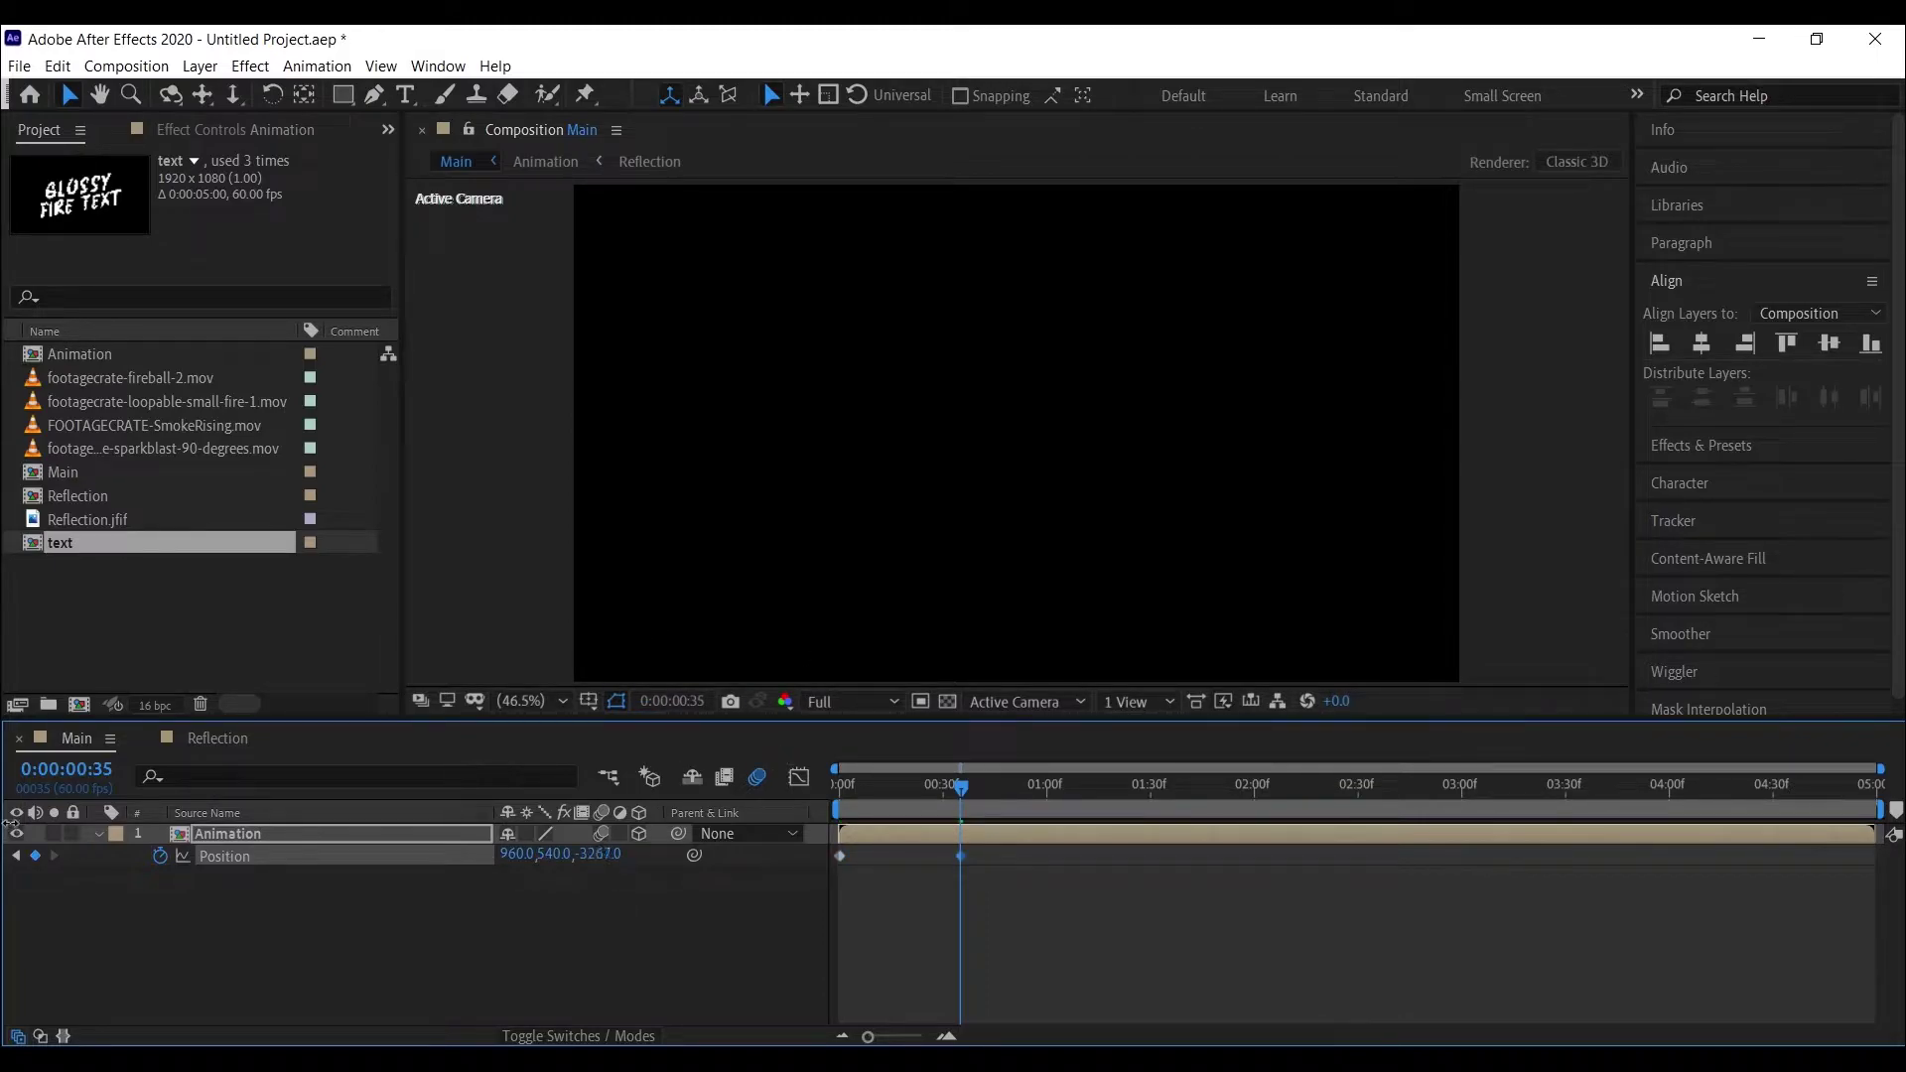
left_click_drag(1264, 998, 610, 851)
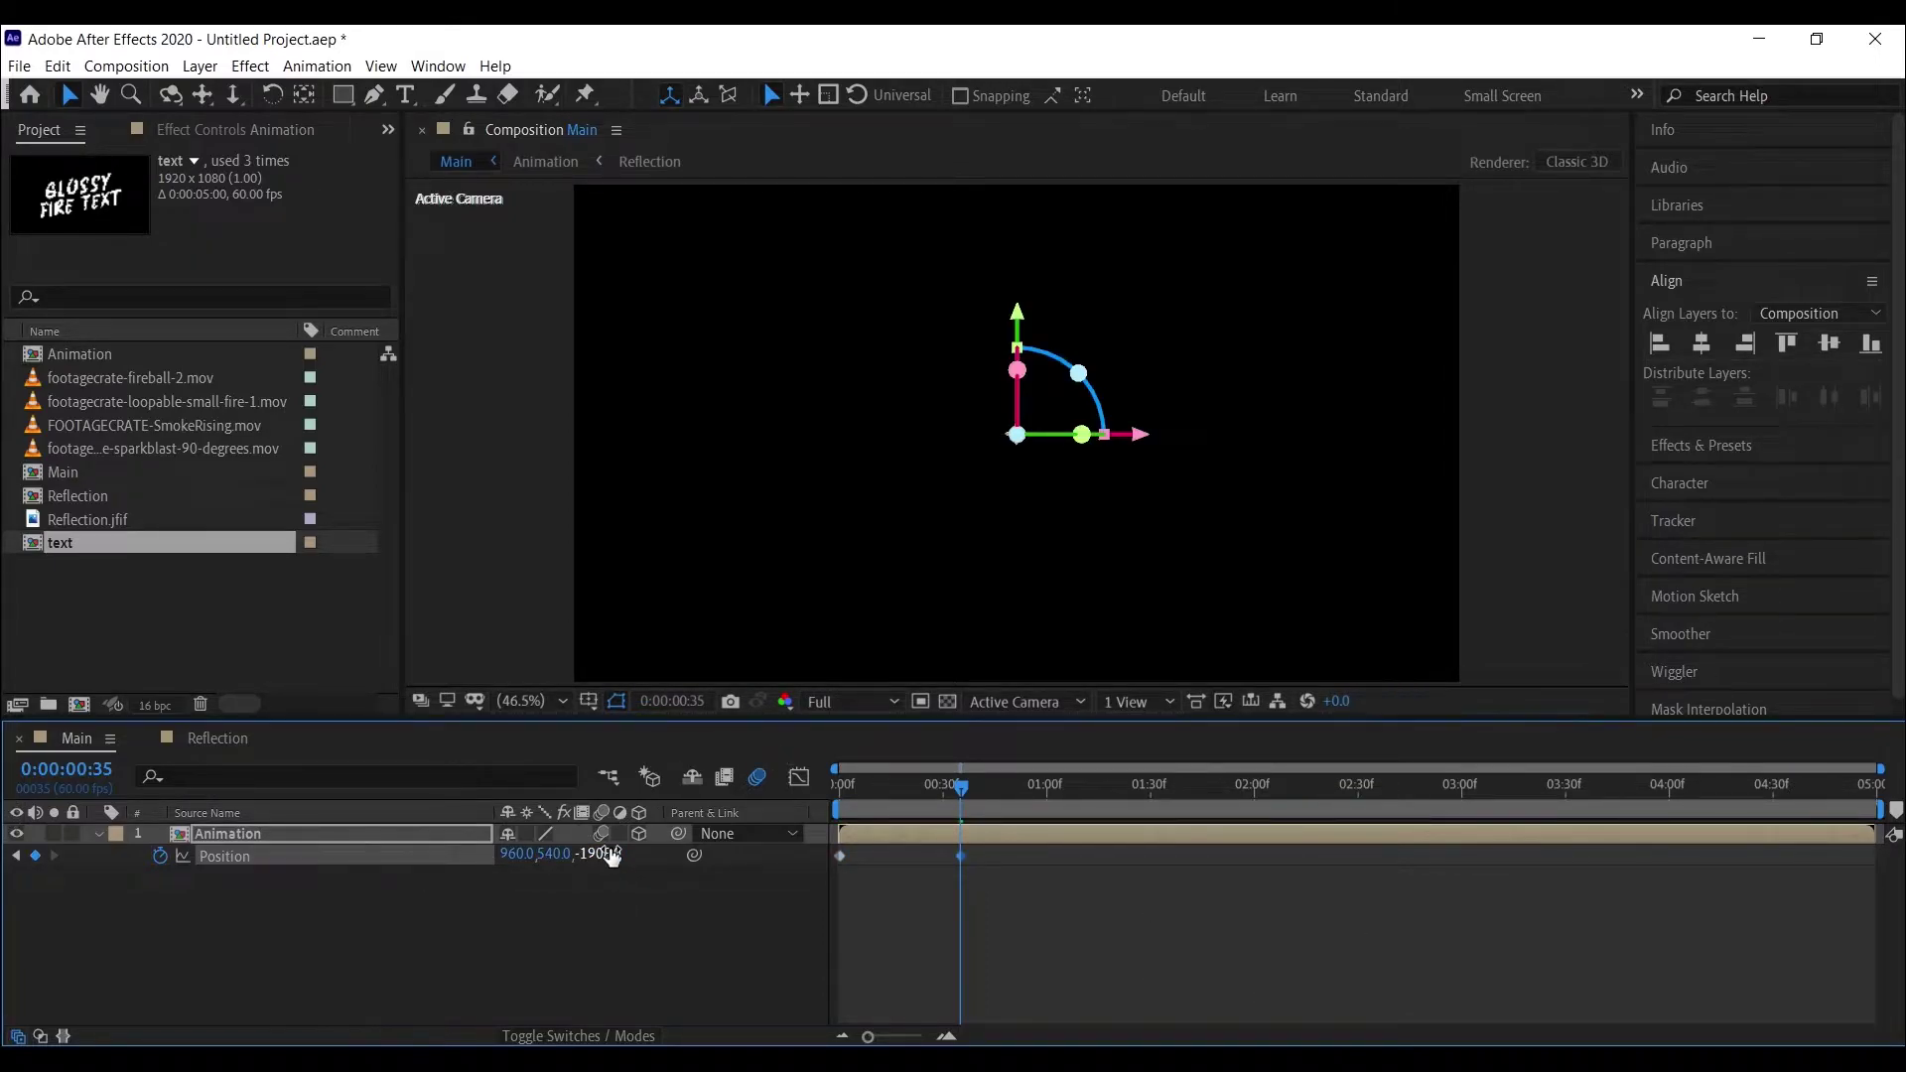
left_click_drag(772, 879, 1042, 885)
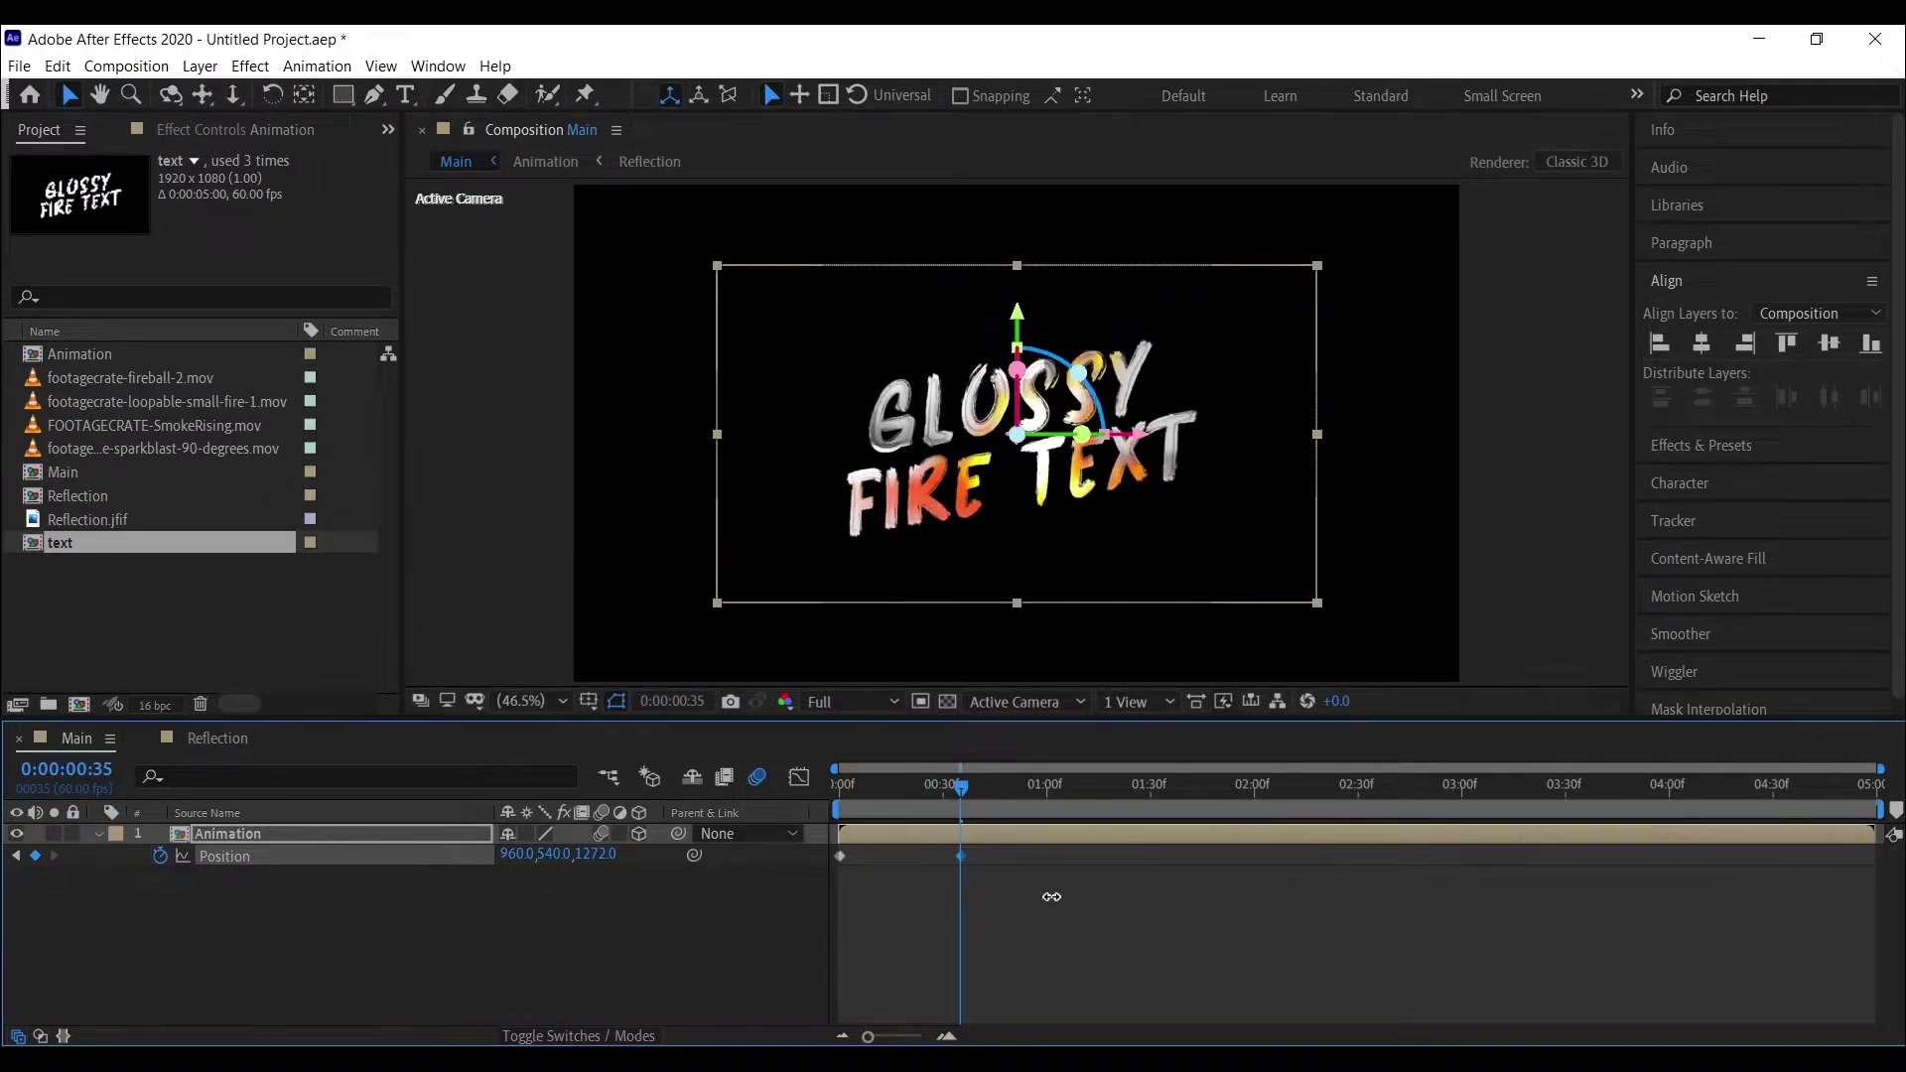
left_click_drag(1087, 904, 960, 917)
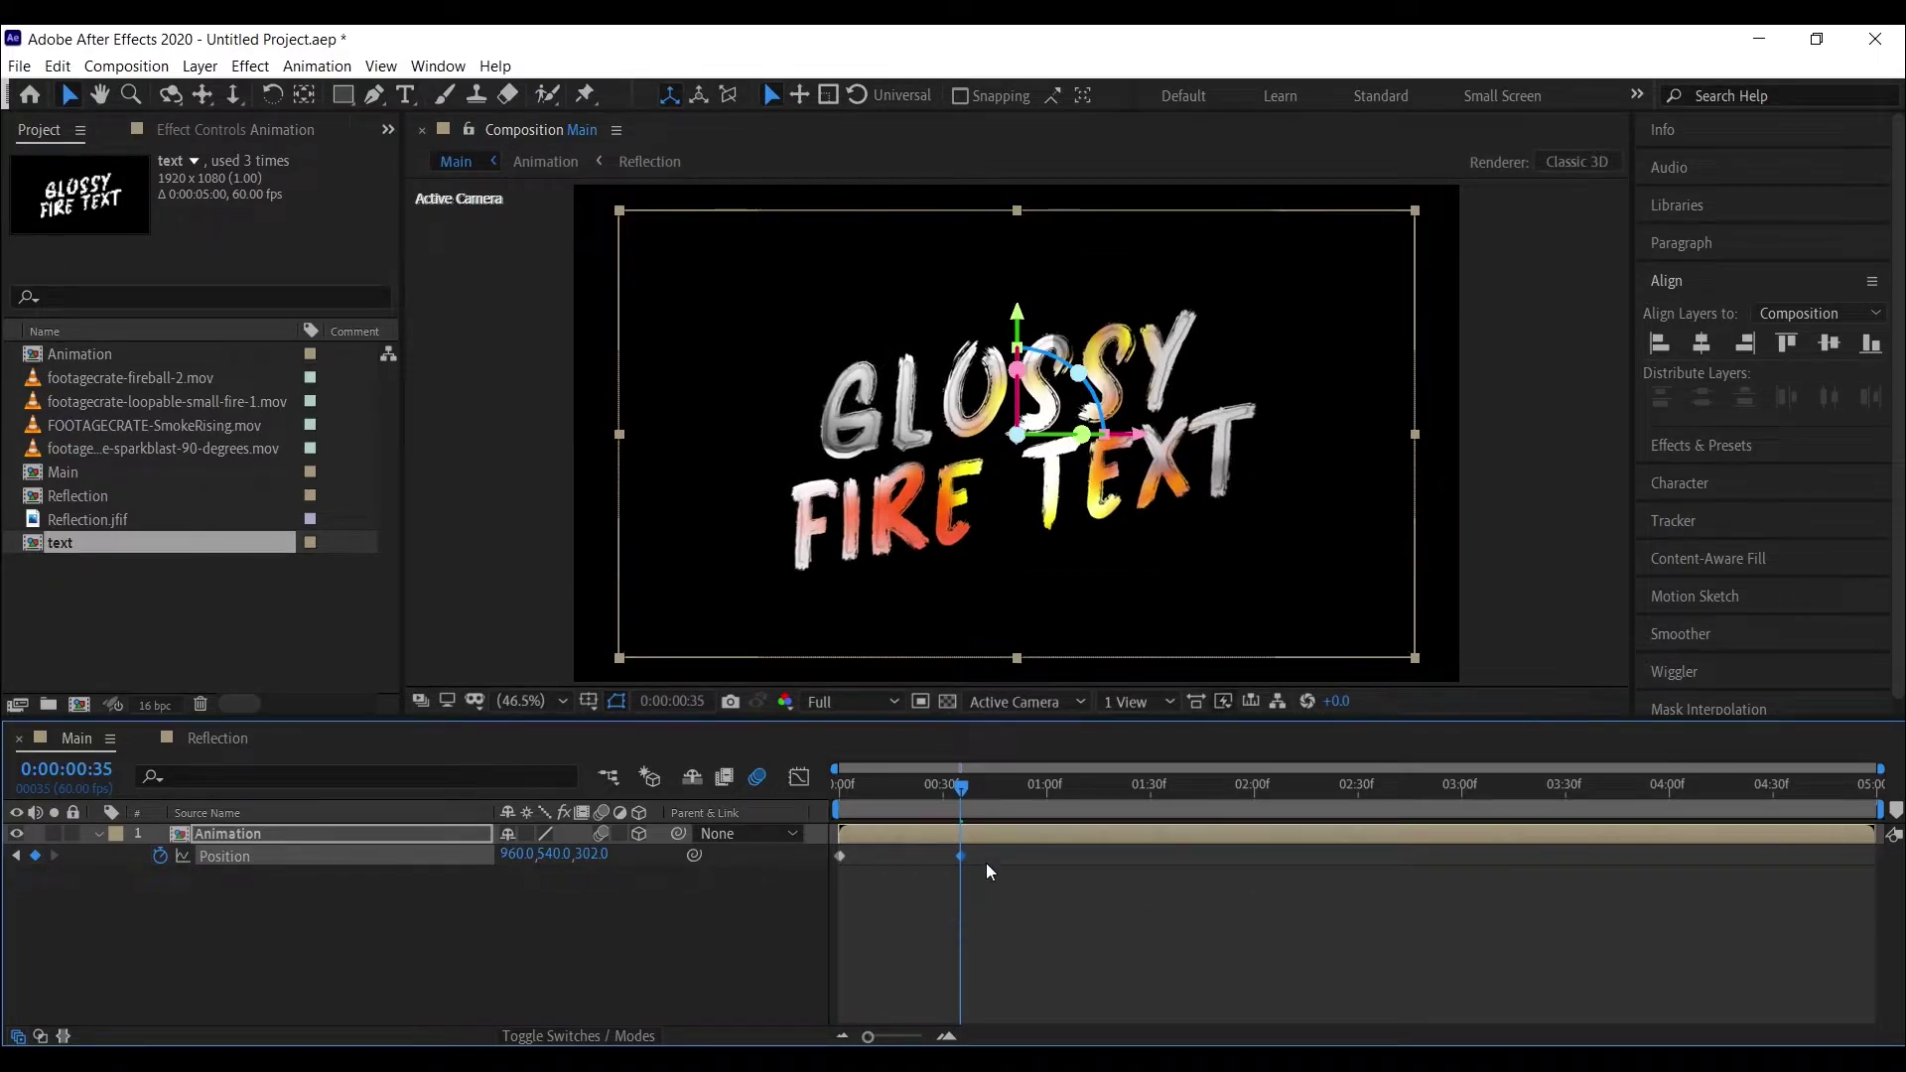
- Apply Easy Ease to both Position keyframes of the Animation layer
left_click_drag(1010, 879, 838, 856)
right_click(838, 856)
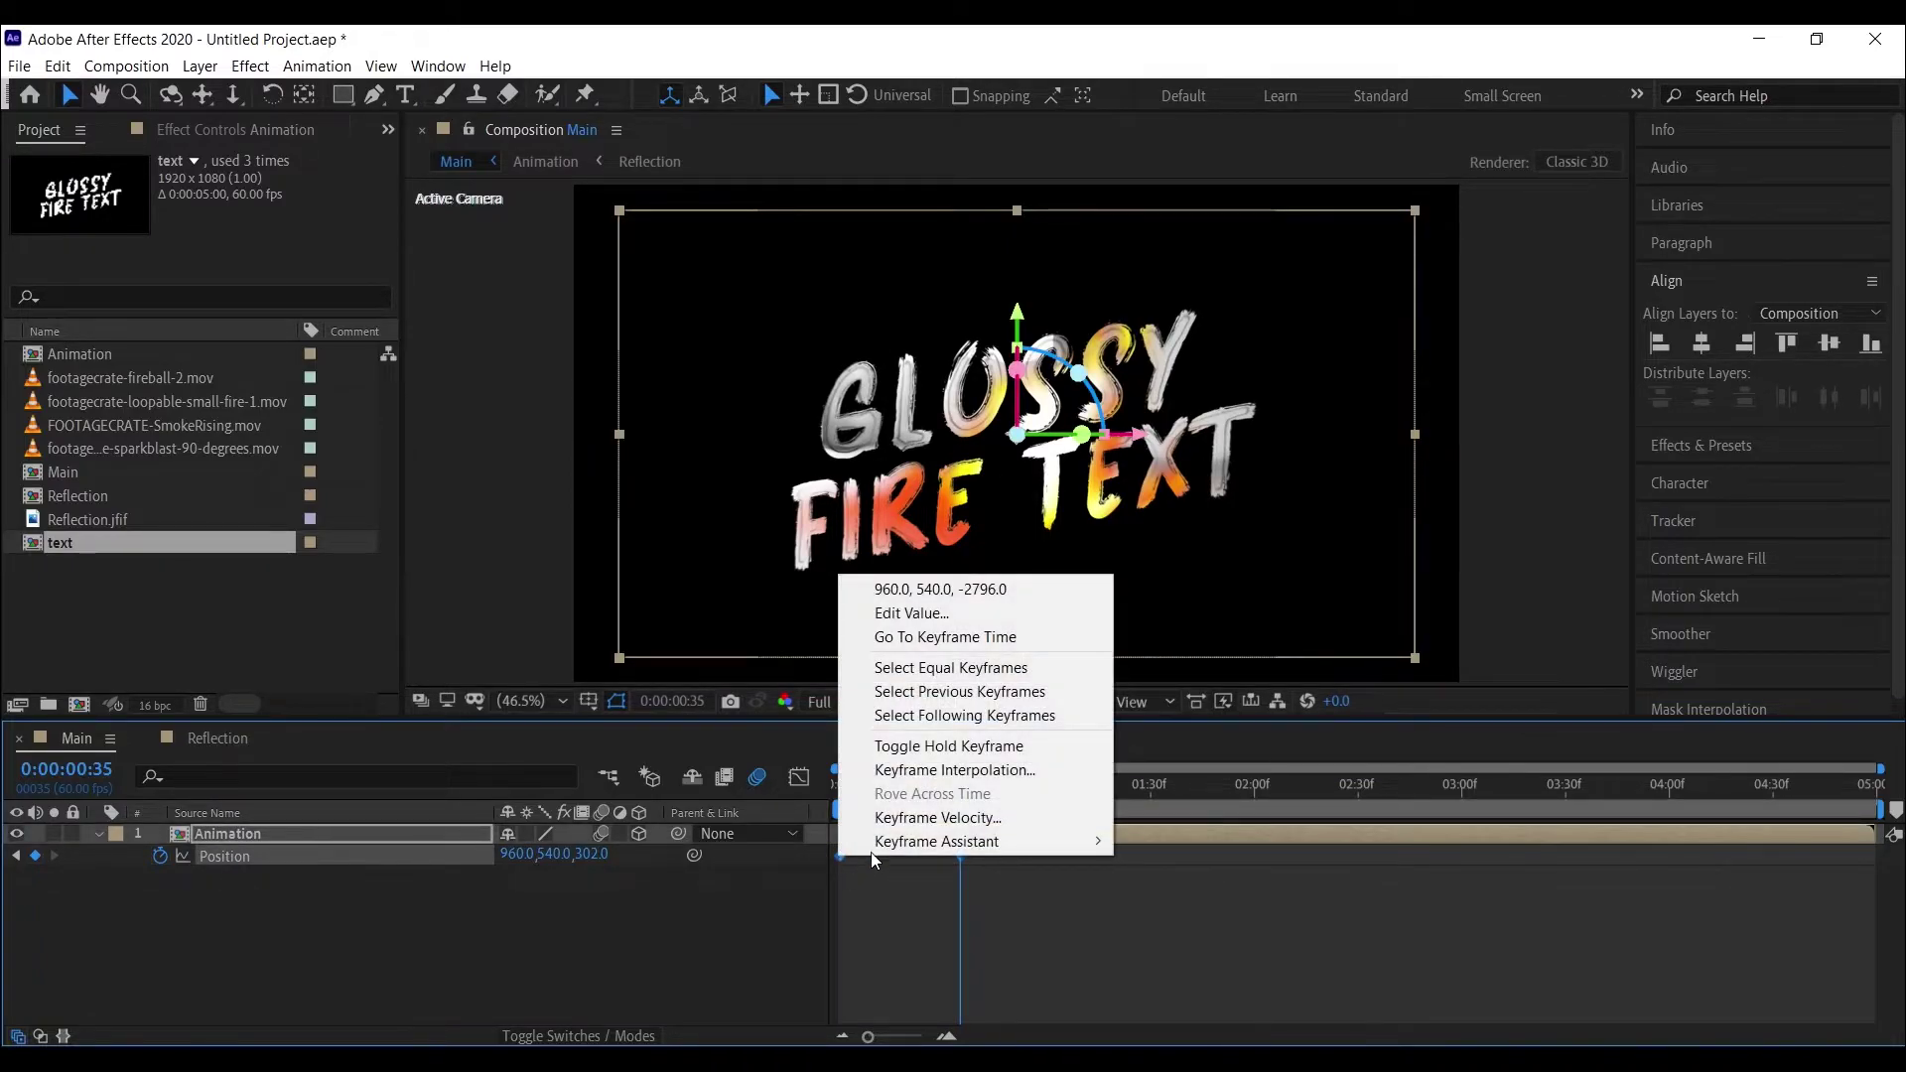
mouse_move(912, 842)
left_click(1176, 912)
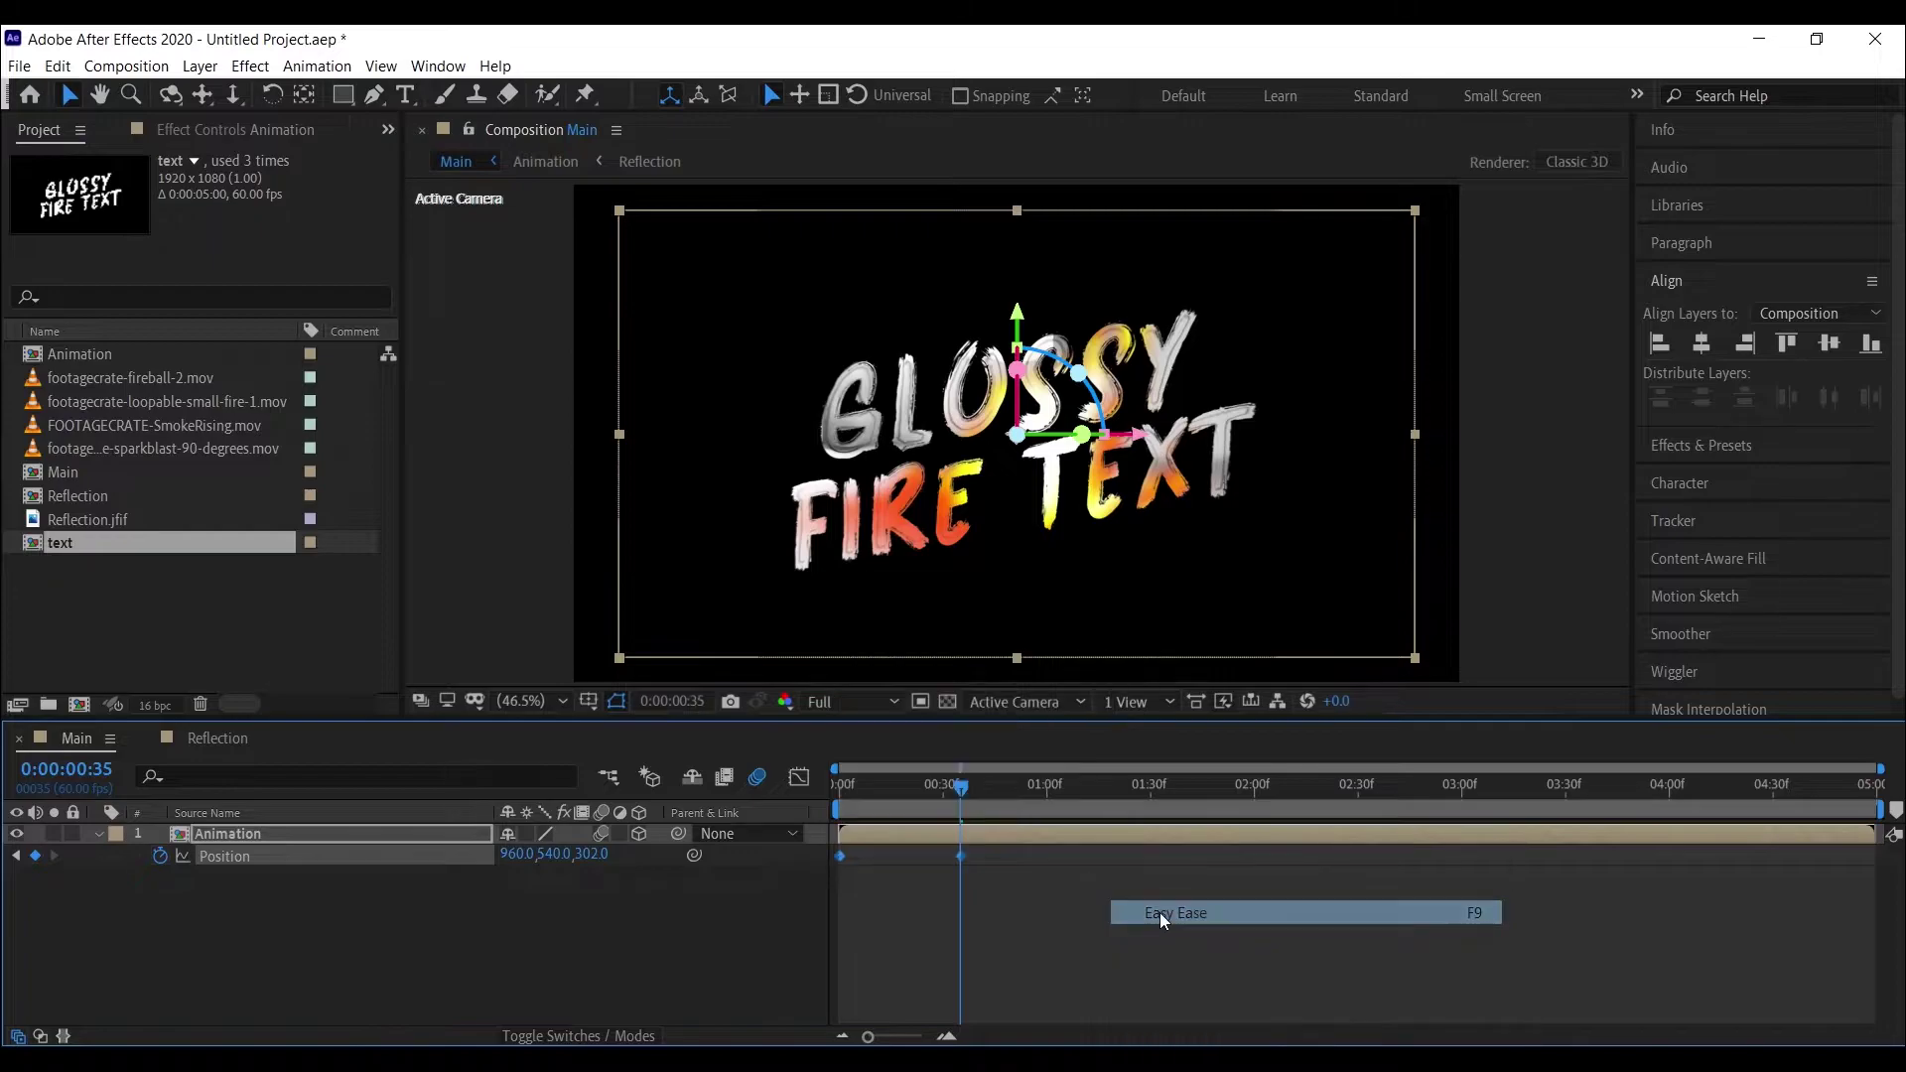
- Reshape the Position speed graph so the text starts slowly and moves fastest towards the second keyframe
key("shift+F3")
left_click_drag(1020, 951, 831, 984)
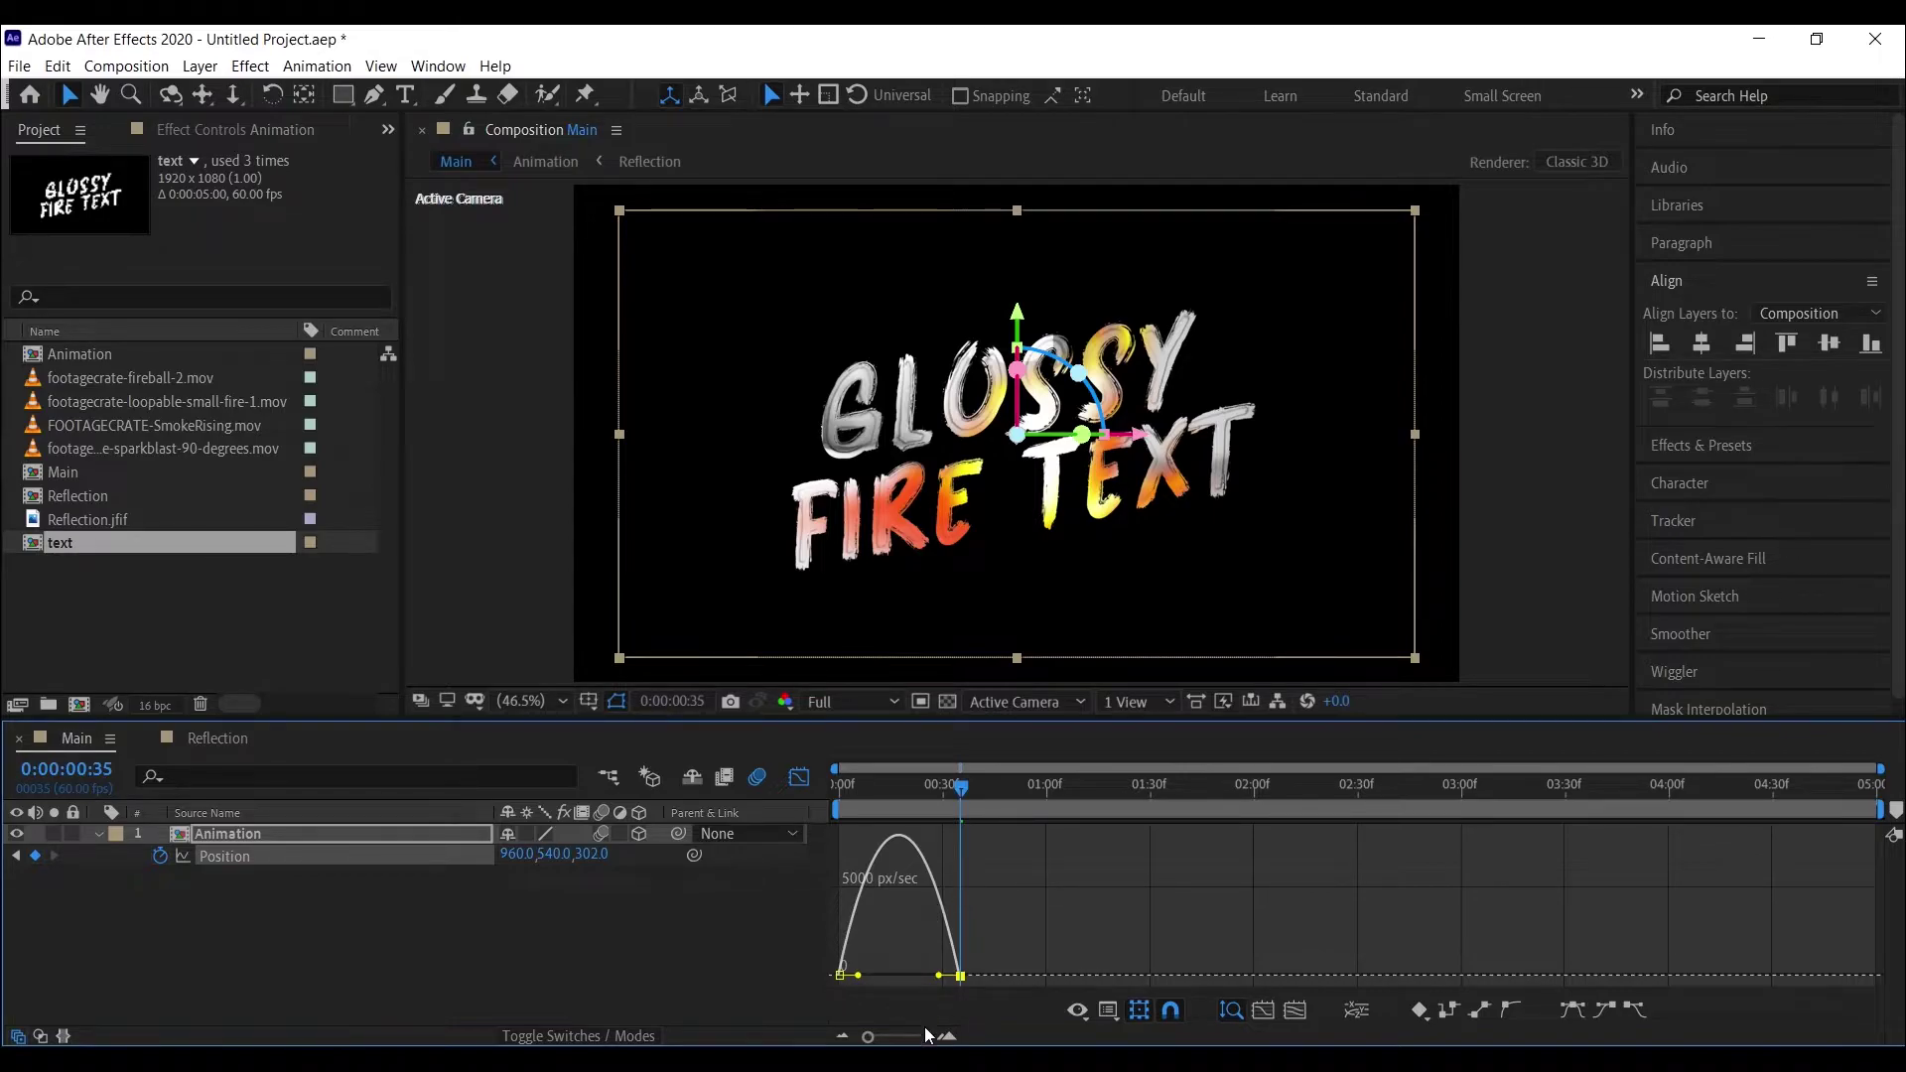
left_click_drag(961, 980, 898, 975)
left_click(804, 778)
- Copy the Position keyframe at frame 35 and paste it one frame after, at 0:00:00:36
left_click(928, 801)
left_click_drag(927, 801, 961, 802)
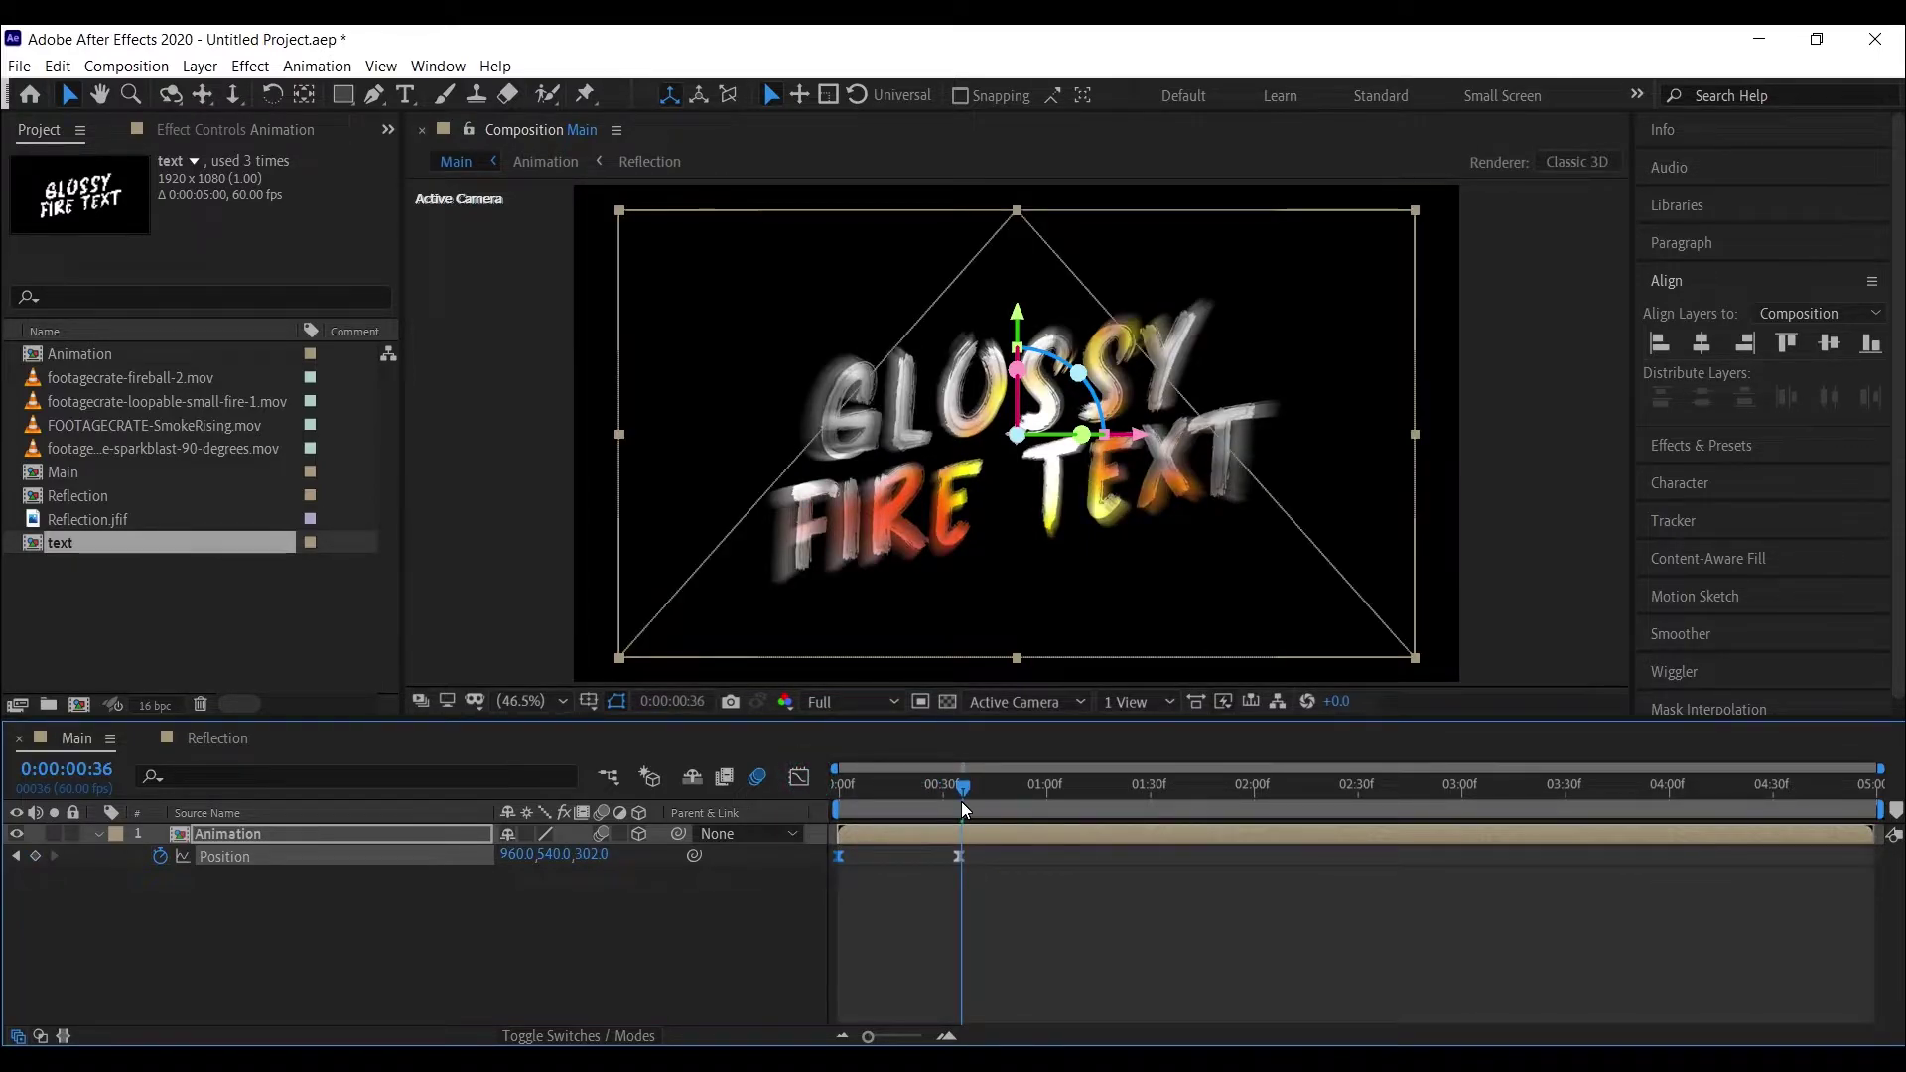
left_click(962, 856)
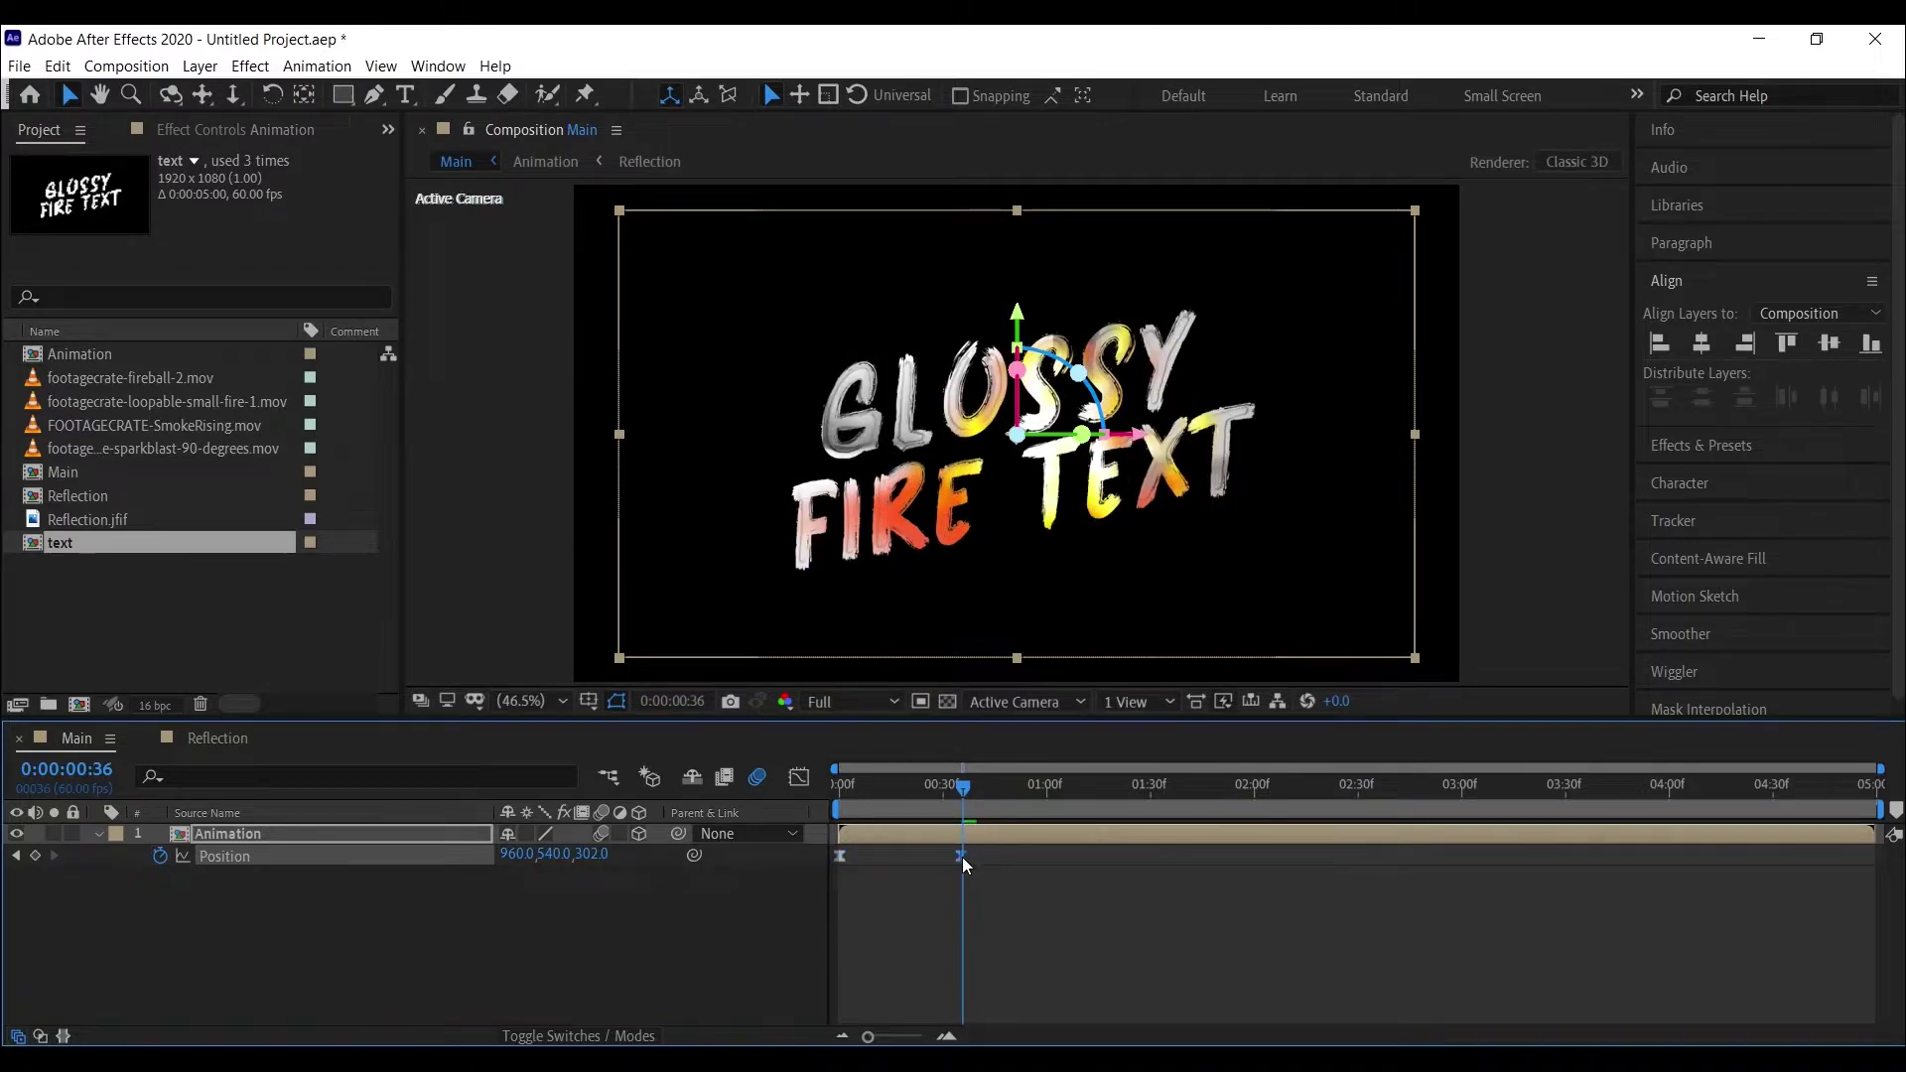
key("ctrl+c")
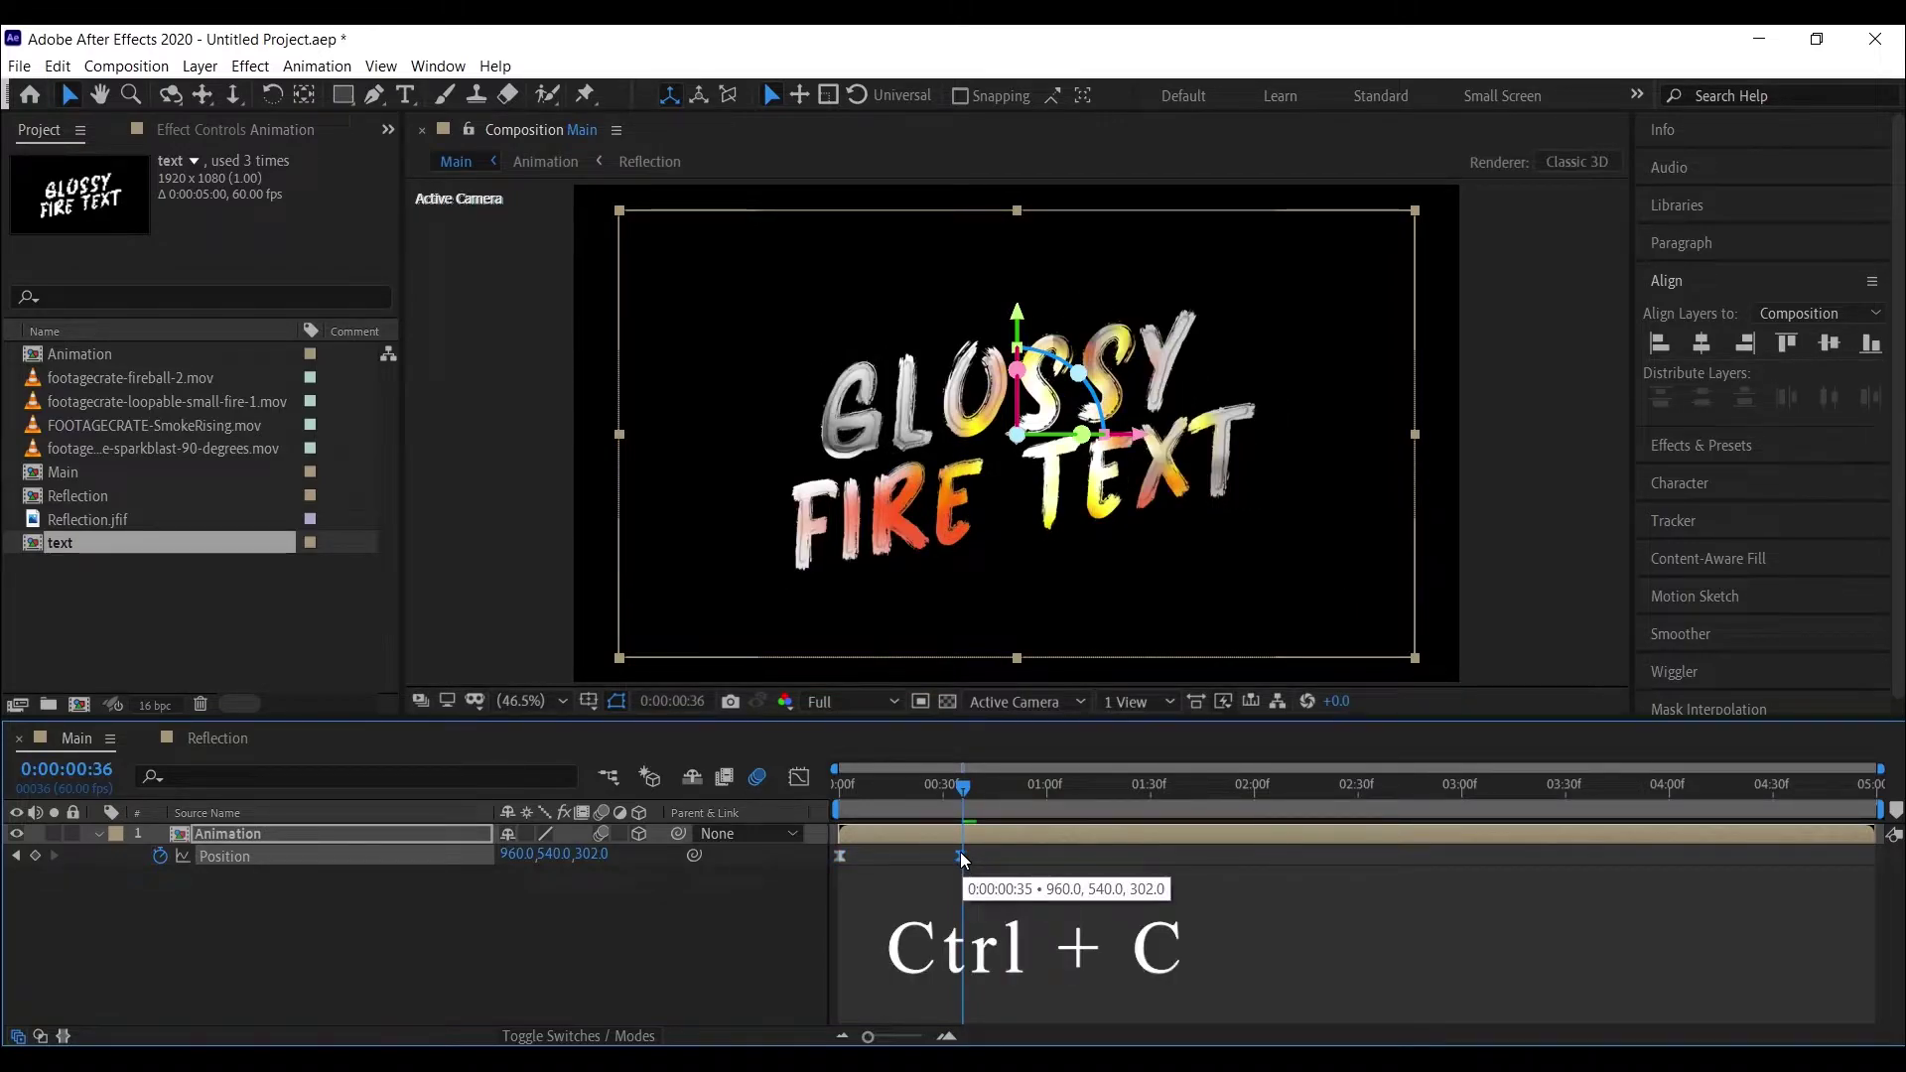
left_click(946, 1036)
left_click(946, 1036)
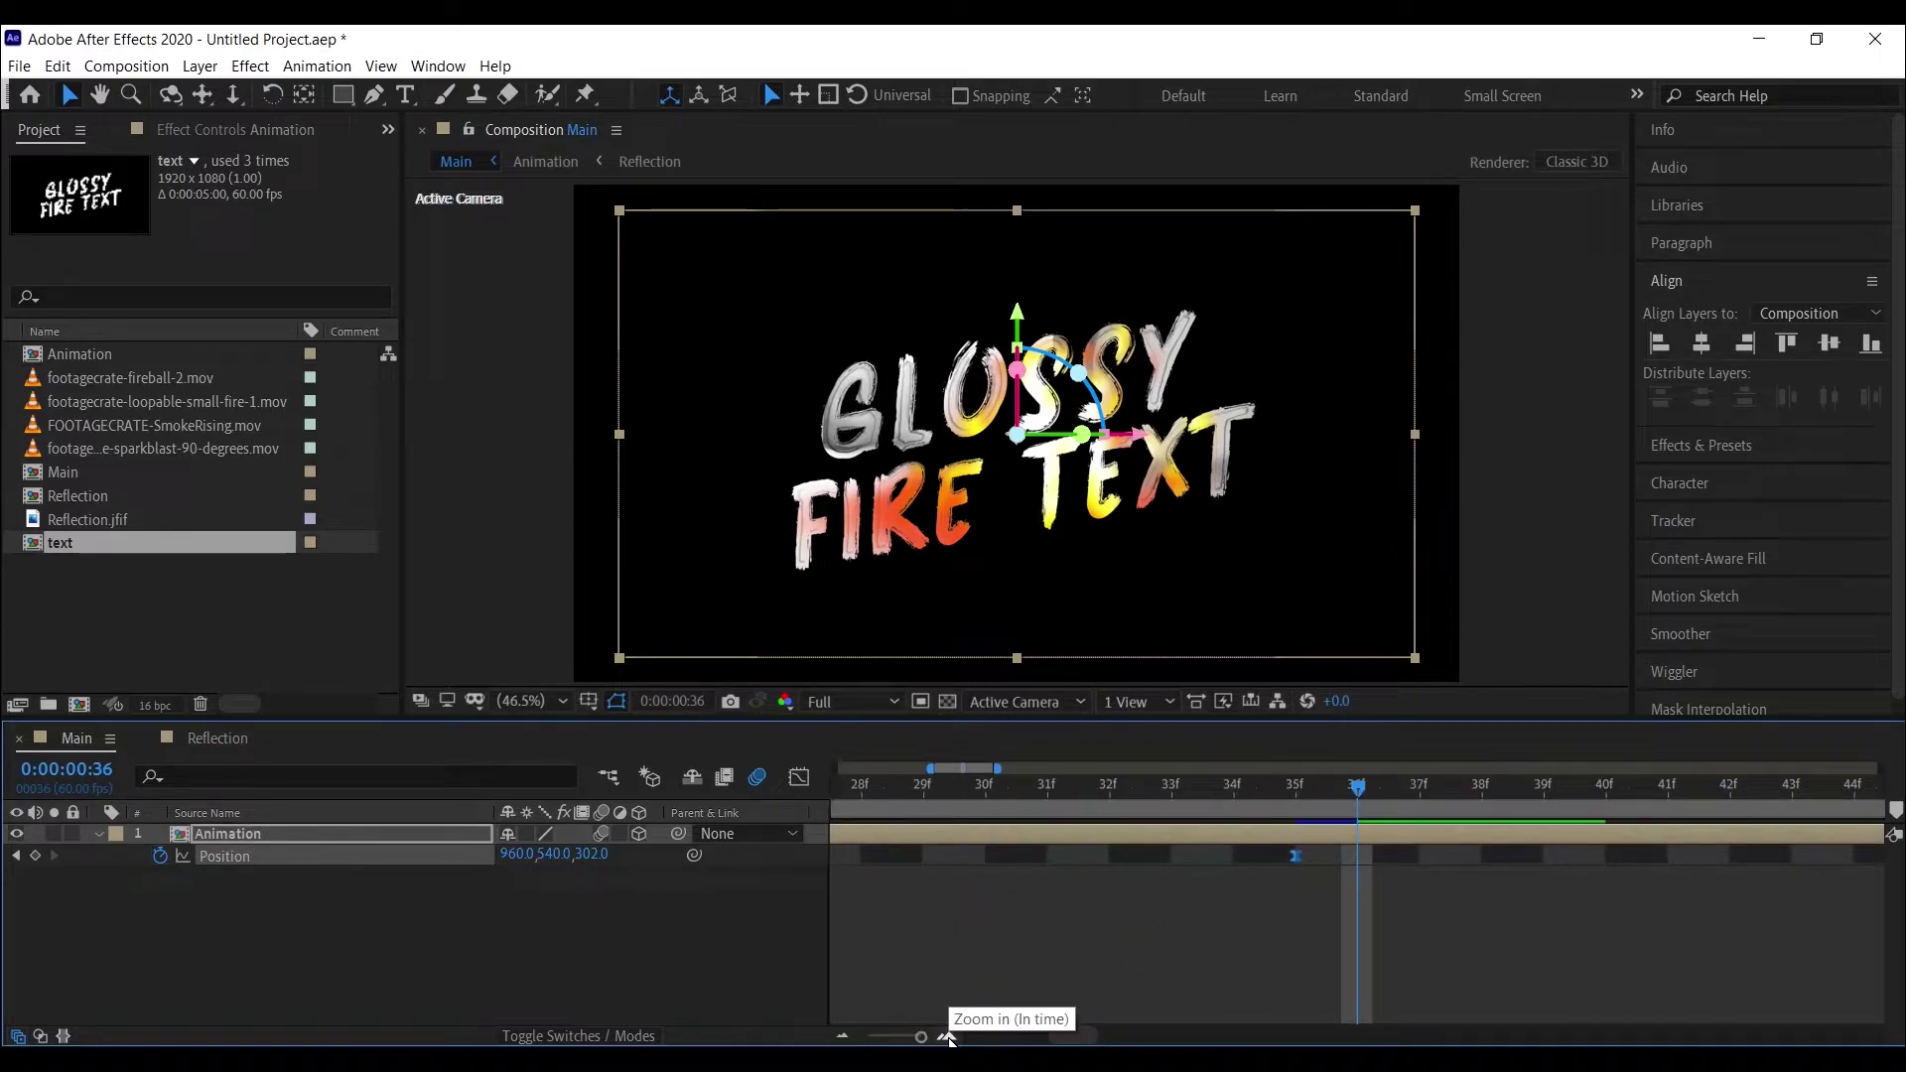
key("ctrl+v")
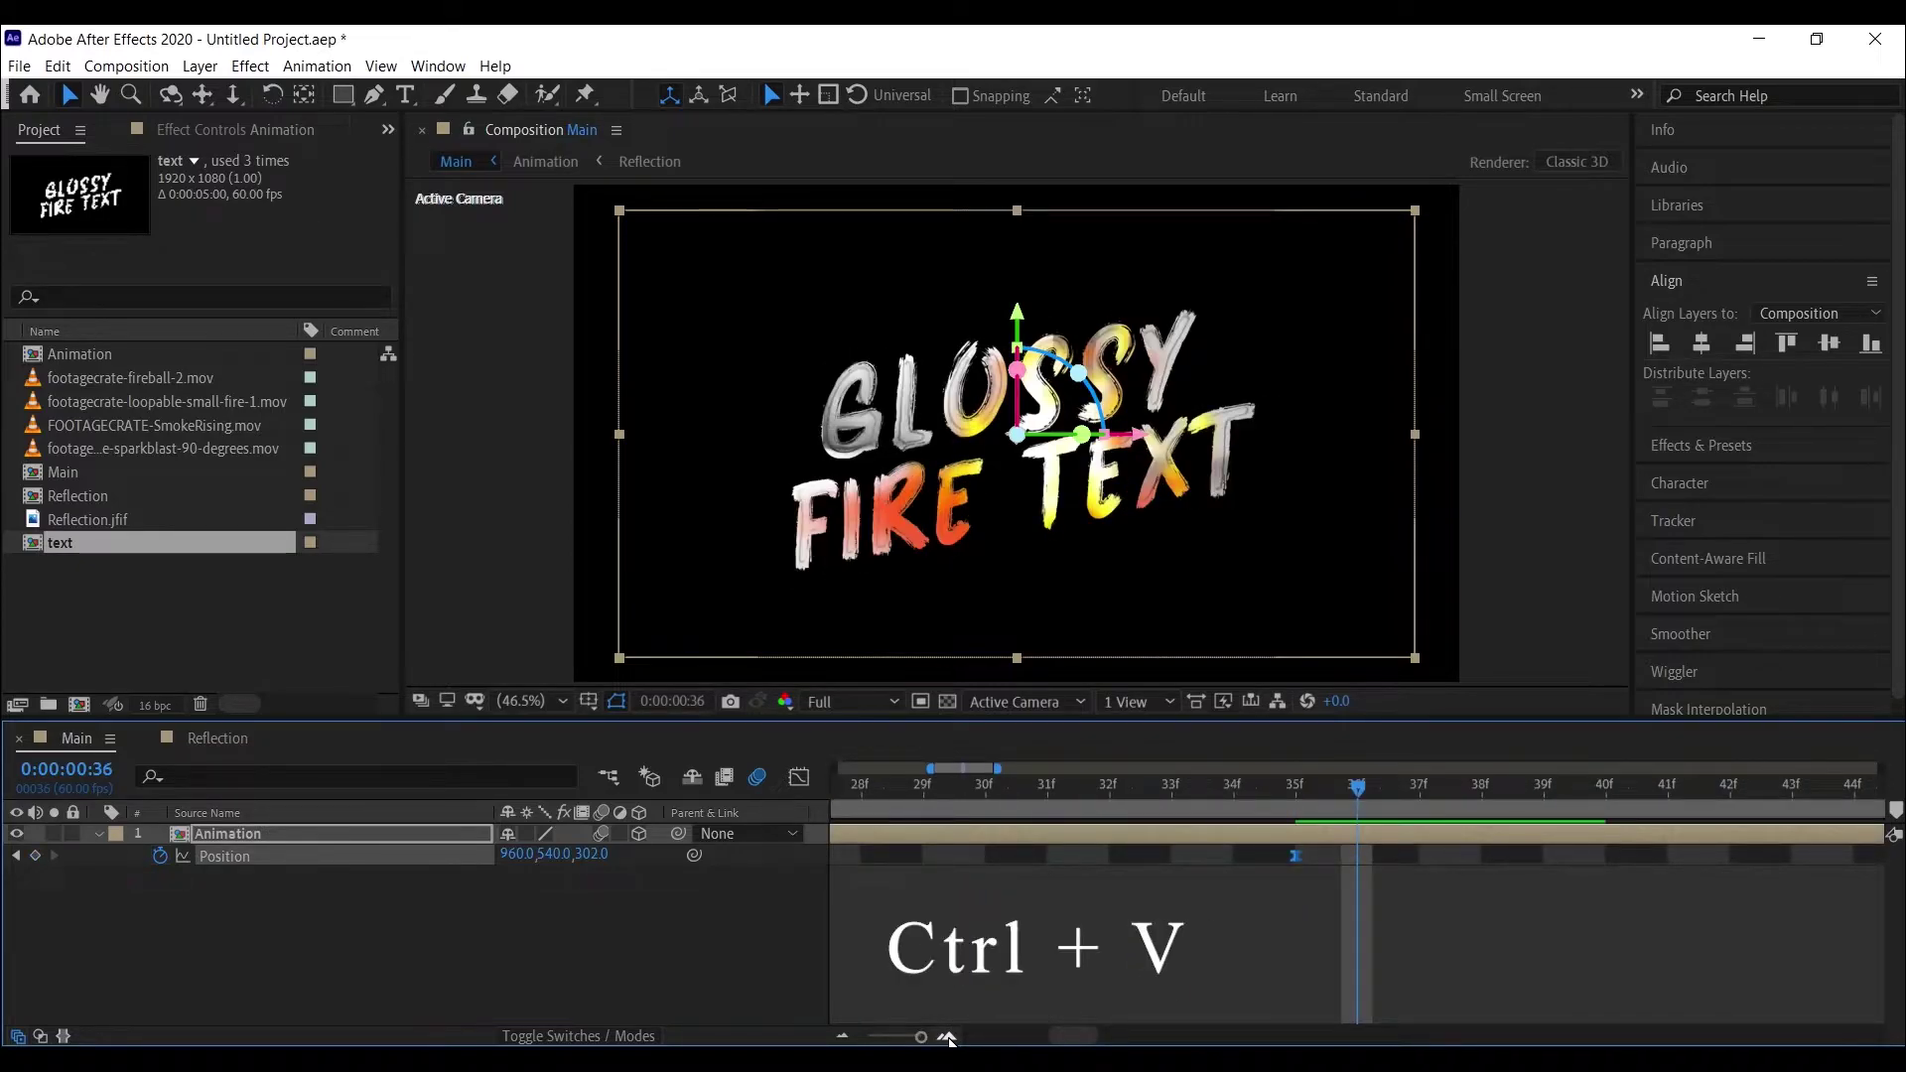
key("ctrl+v")
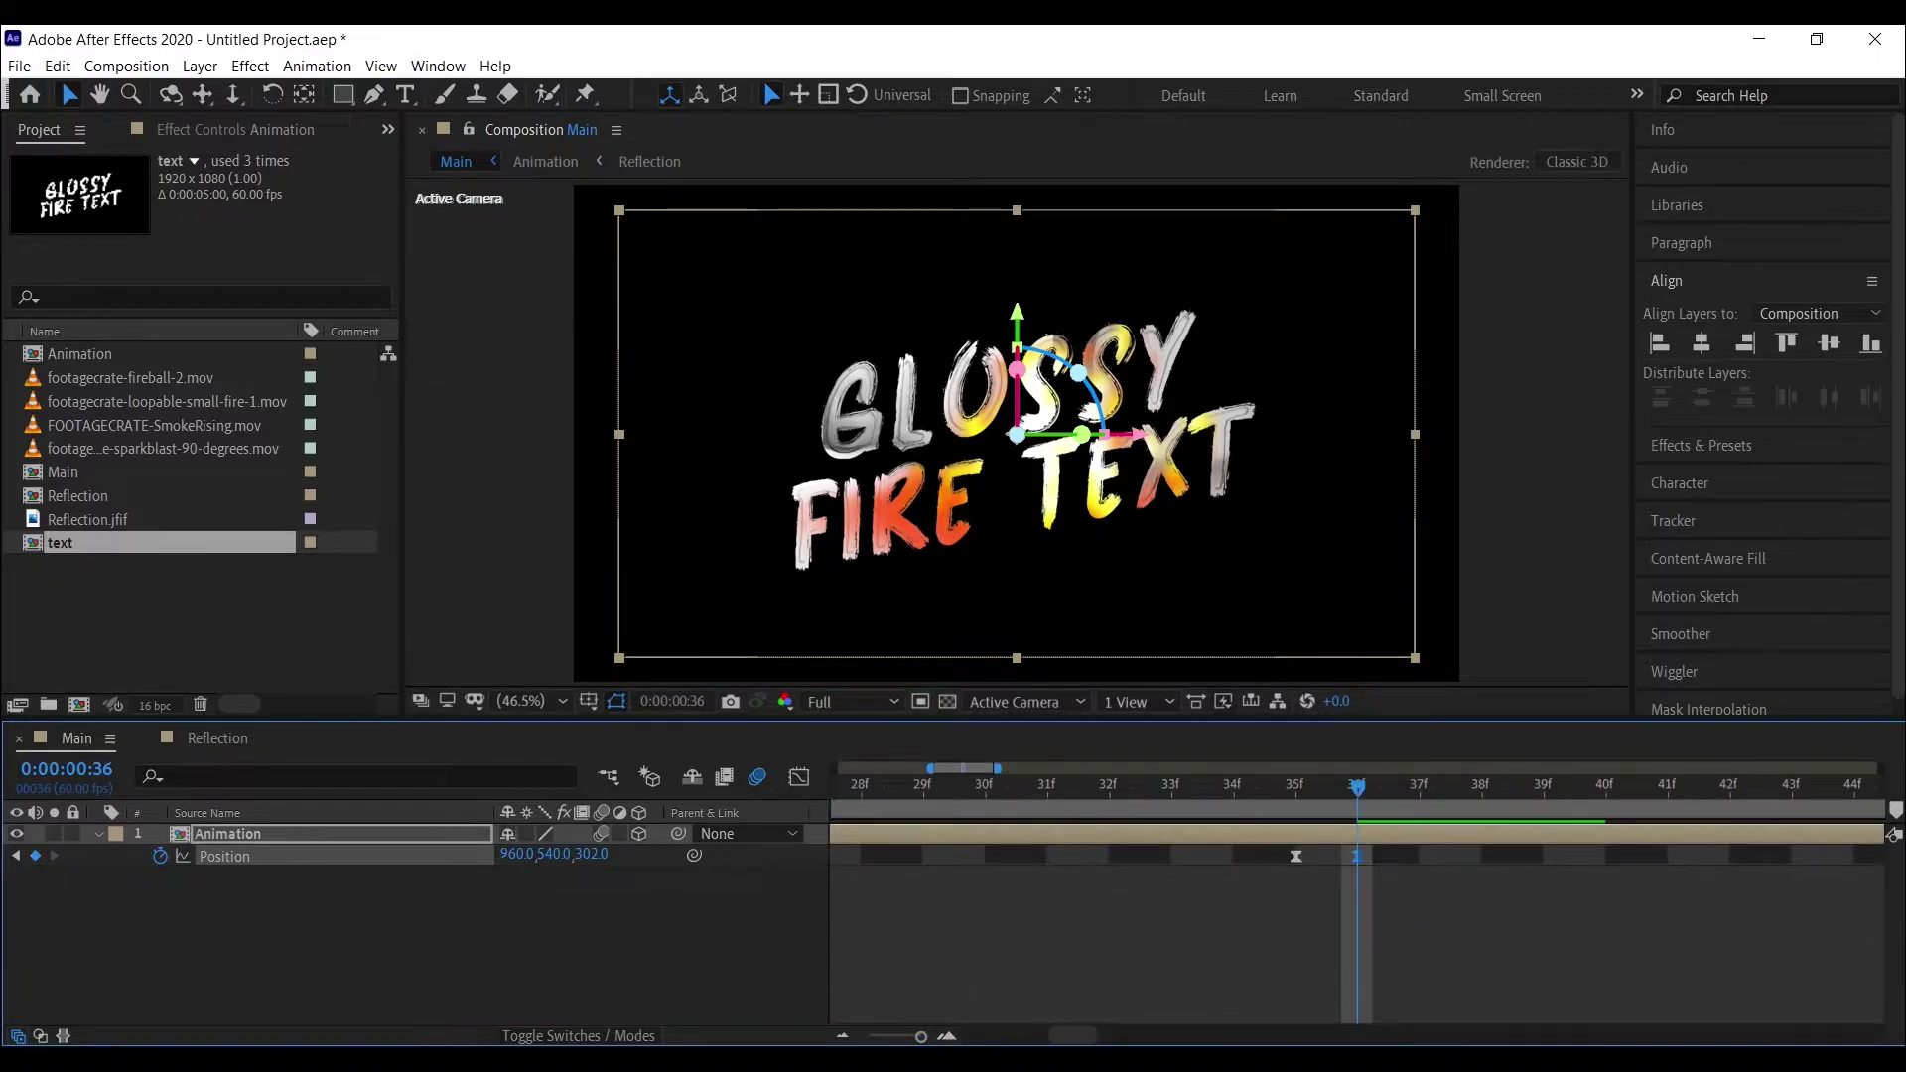
- Add a Position keyframe at 0:00:04:59 with the Z value at about -7
left_click_drag(920, 1037, 867, 1037)
left_click_drag(1754, 799, 1871, 794)
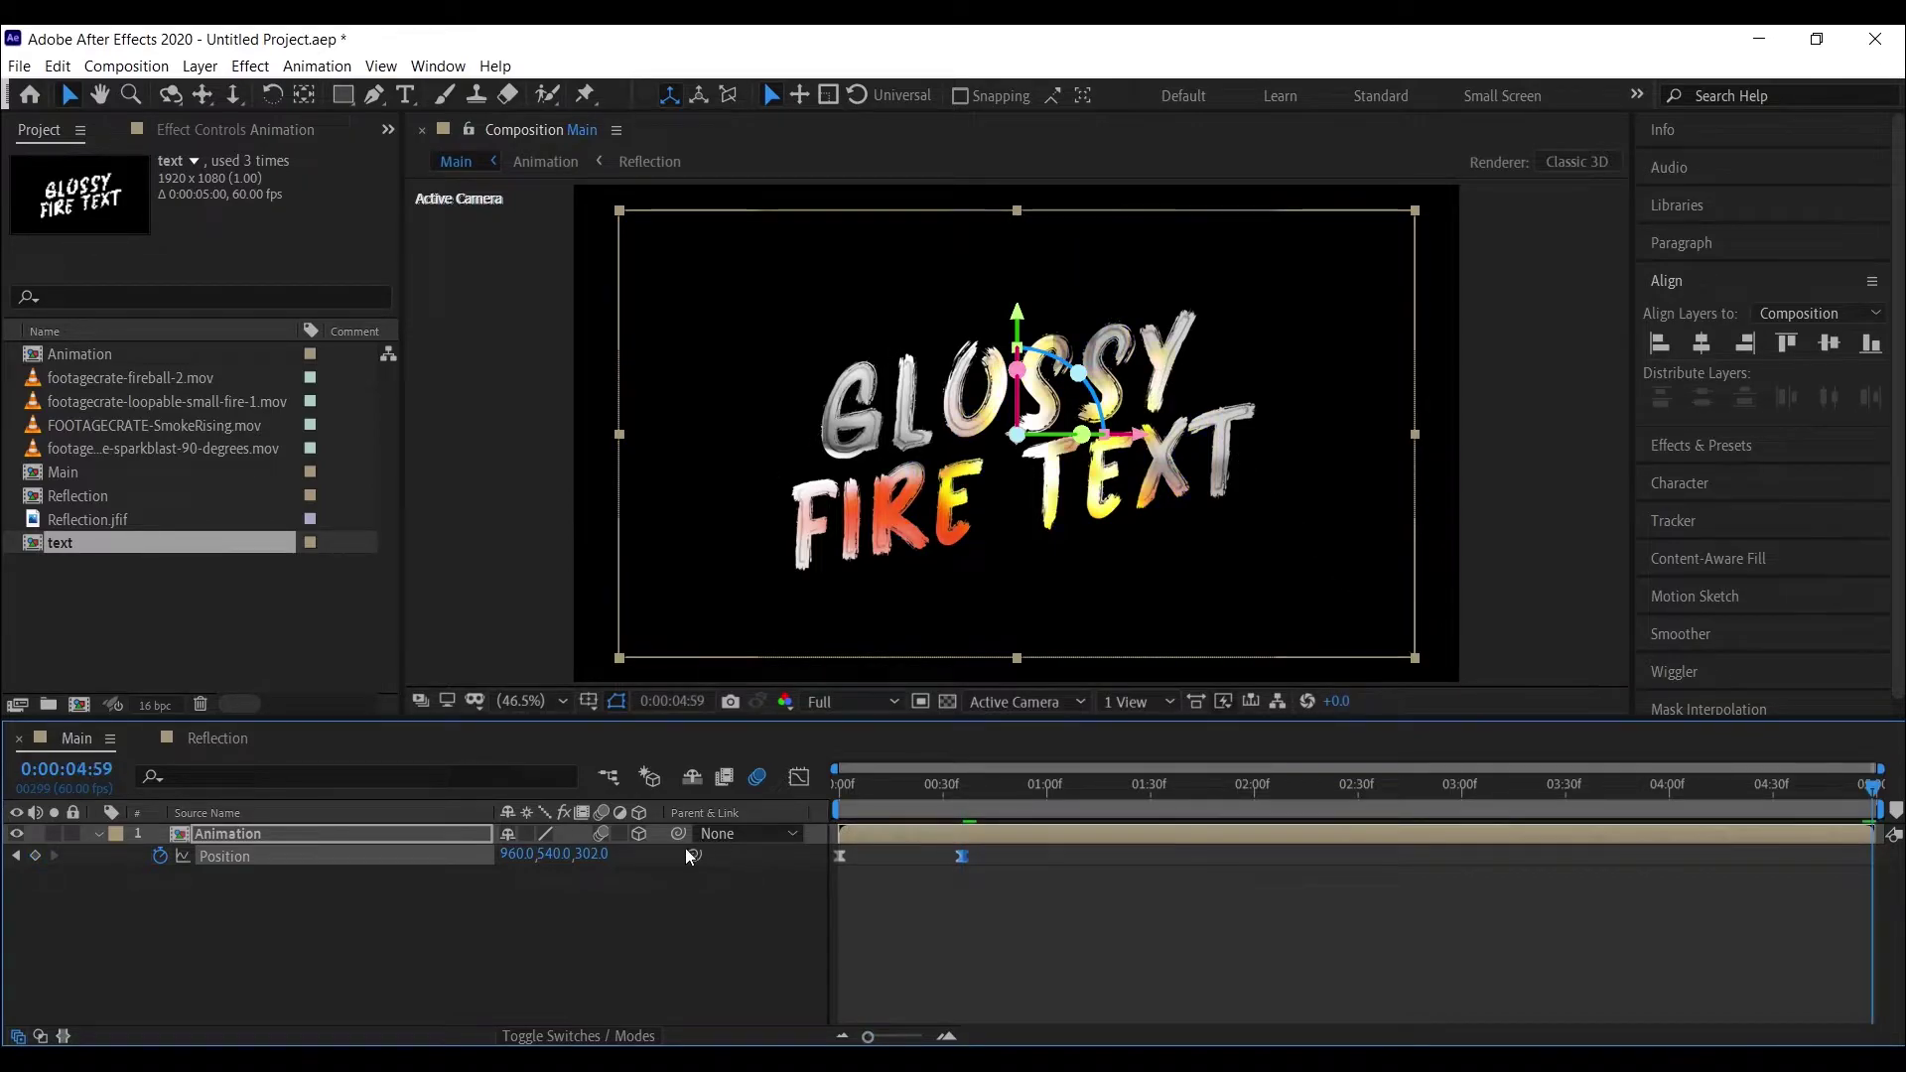
left_click_drag(589, 858, 248, 923)
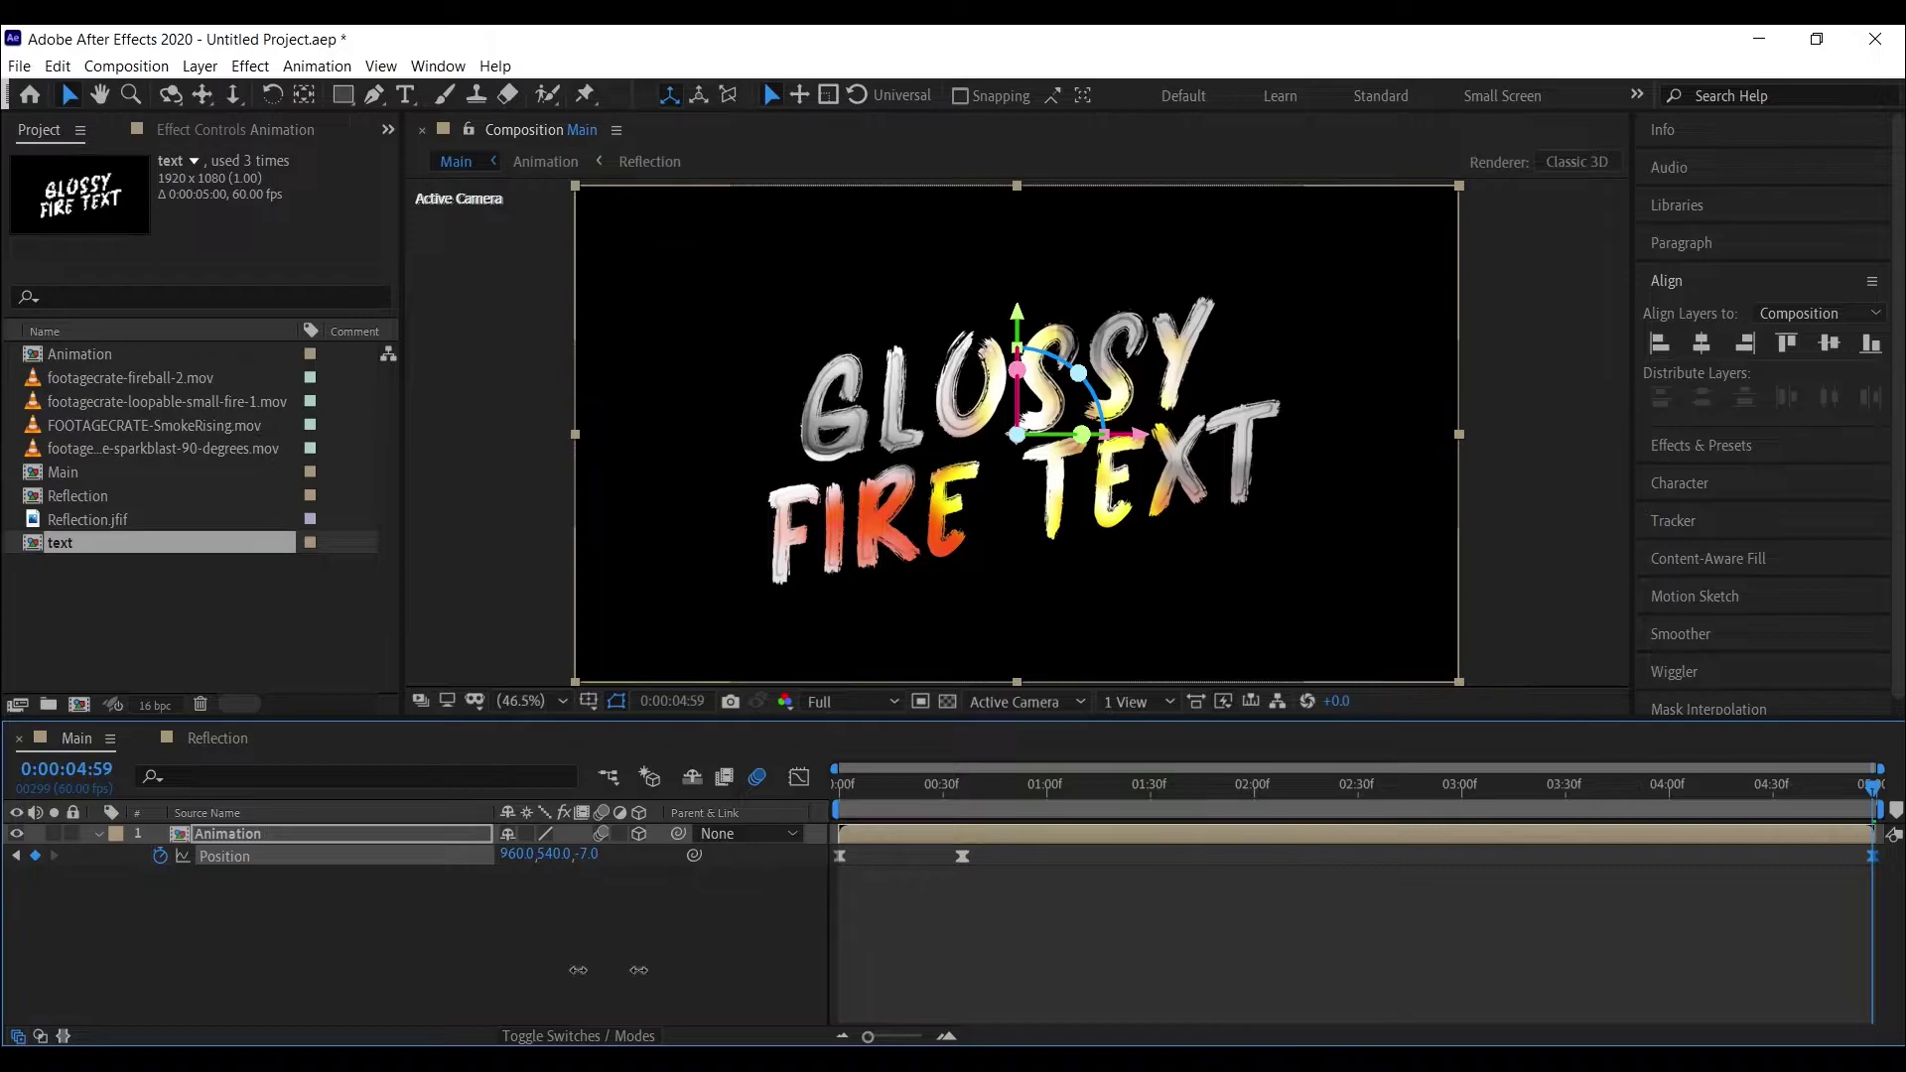
- Preview the text's movement through the whole timeline at Half resolution, and return to the start
left_click(842, 795)
left_click_drag(842, 796, 896, 802)
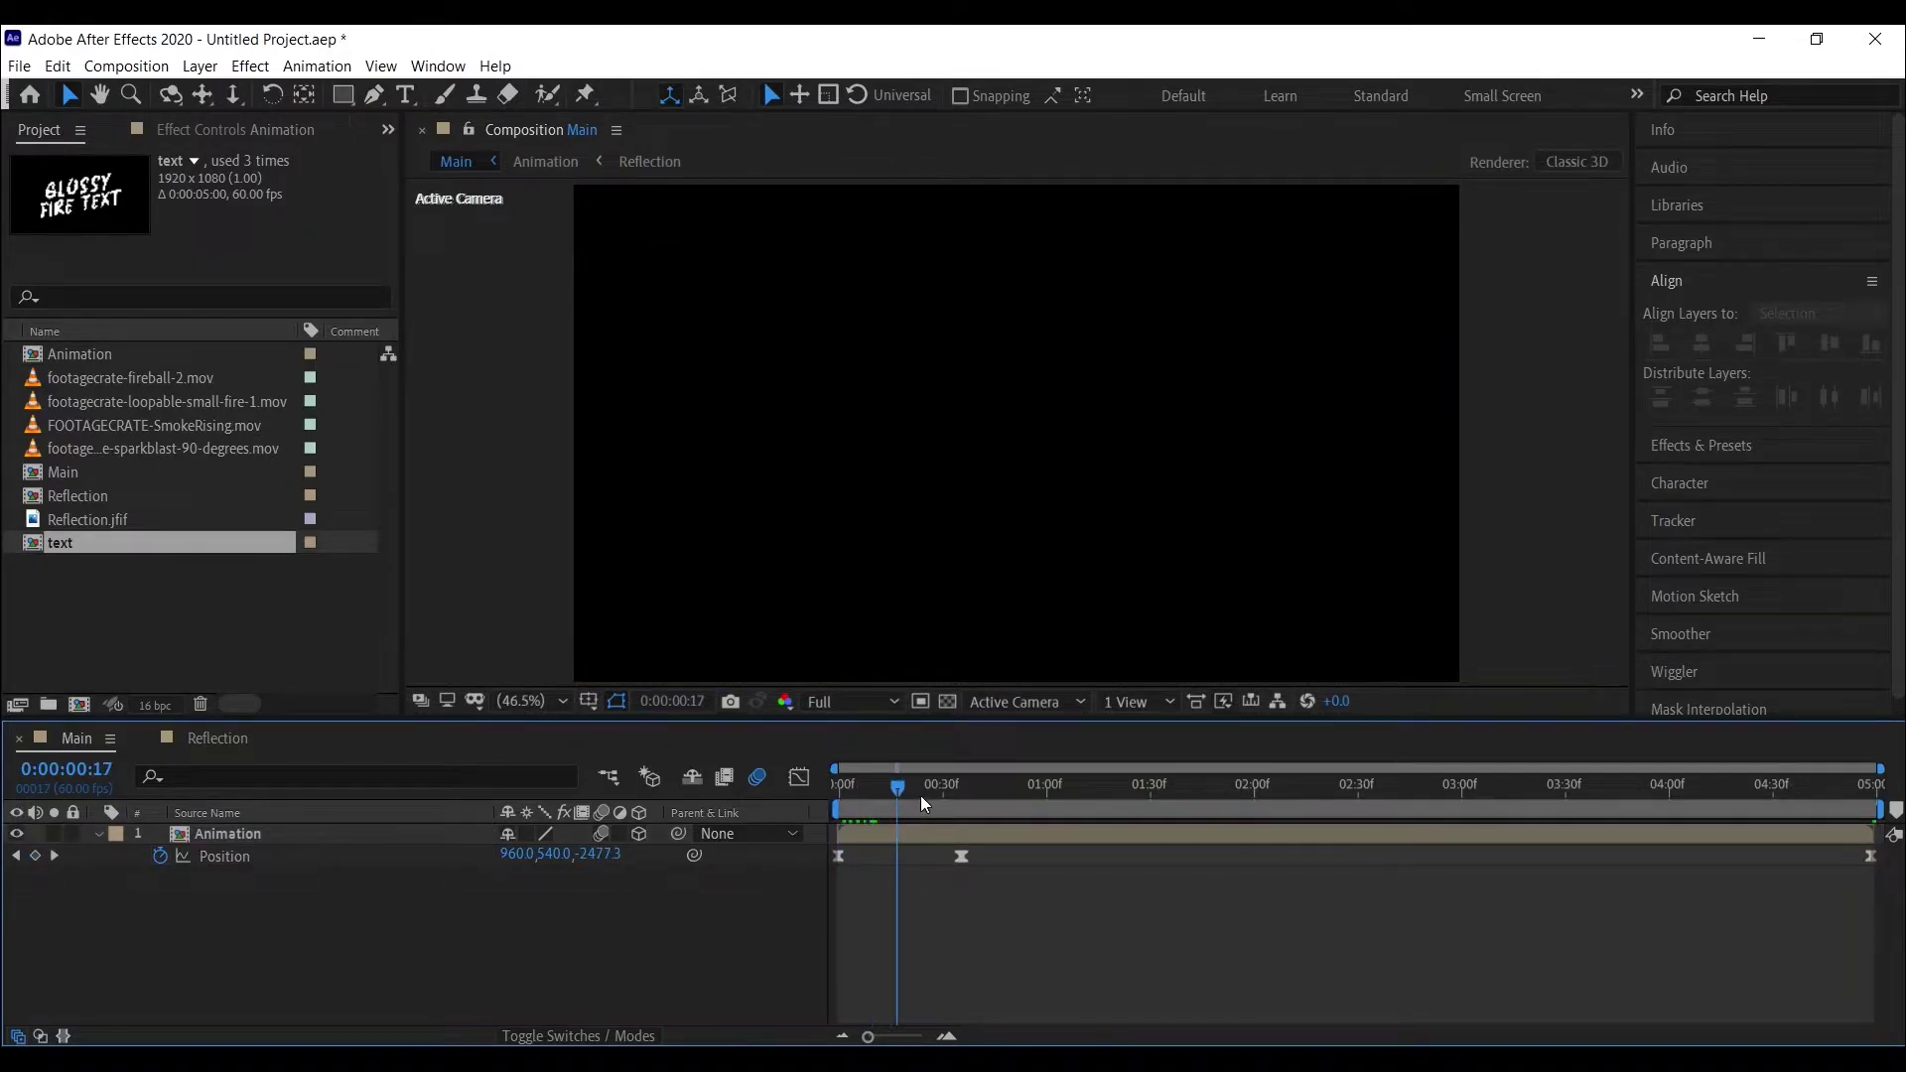
left_click(858, 711)
left_click(853, 796)
left_click_drag(920, 794, 1855, 802)
key("Home")
- Create a solid layer in the Main composition with the dark orange-brown colour 130802
left_click(99, 834)
right_click(260, 948)
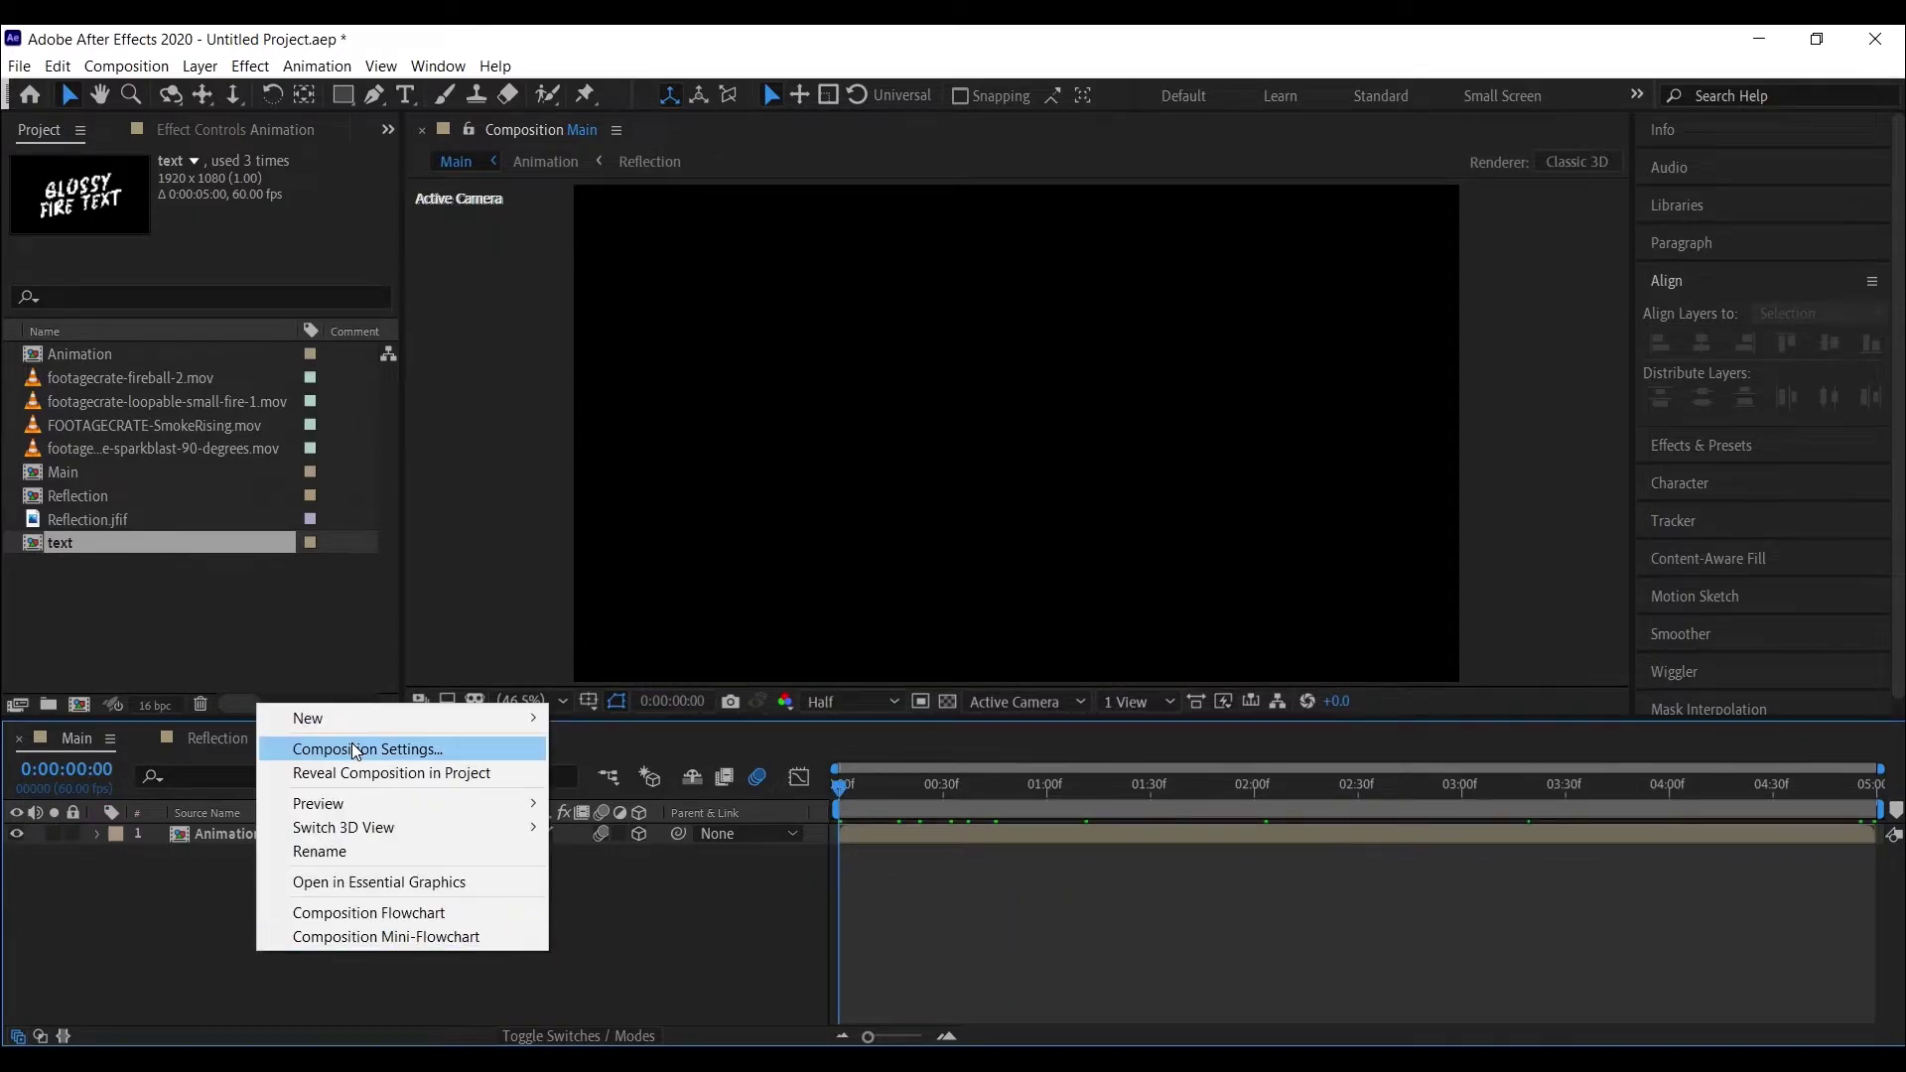
mouse_move(496, 718)
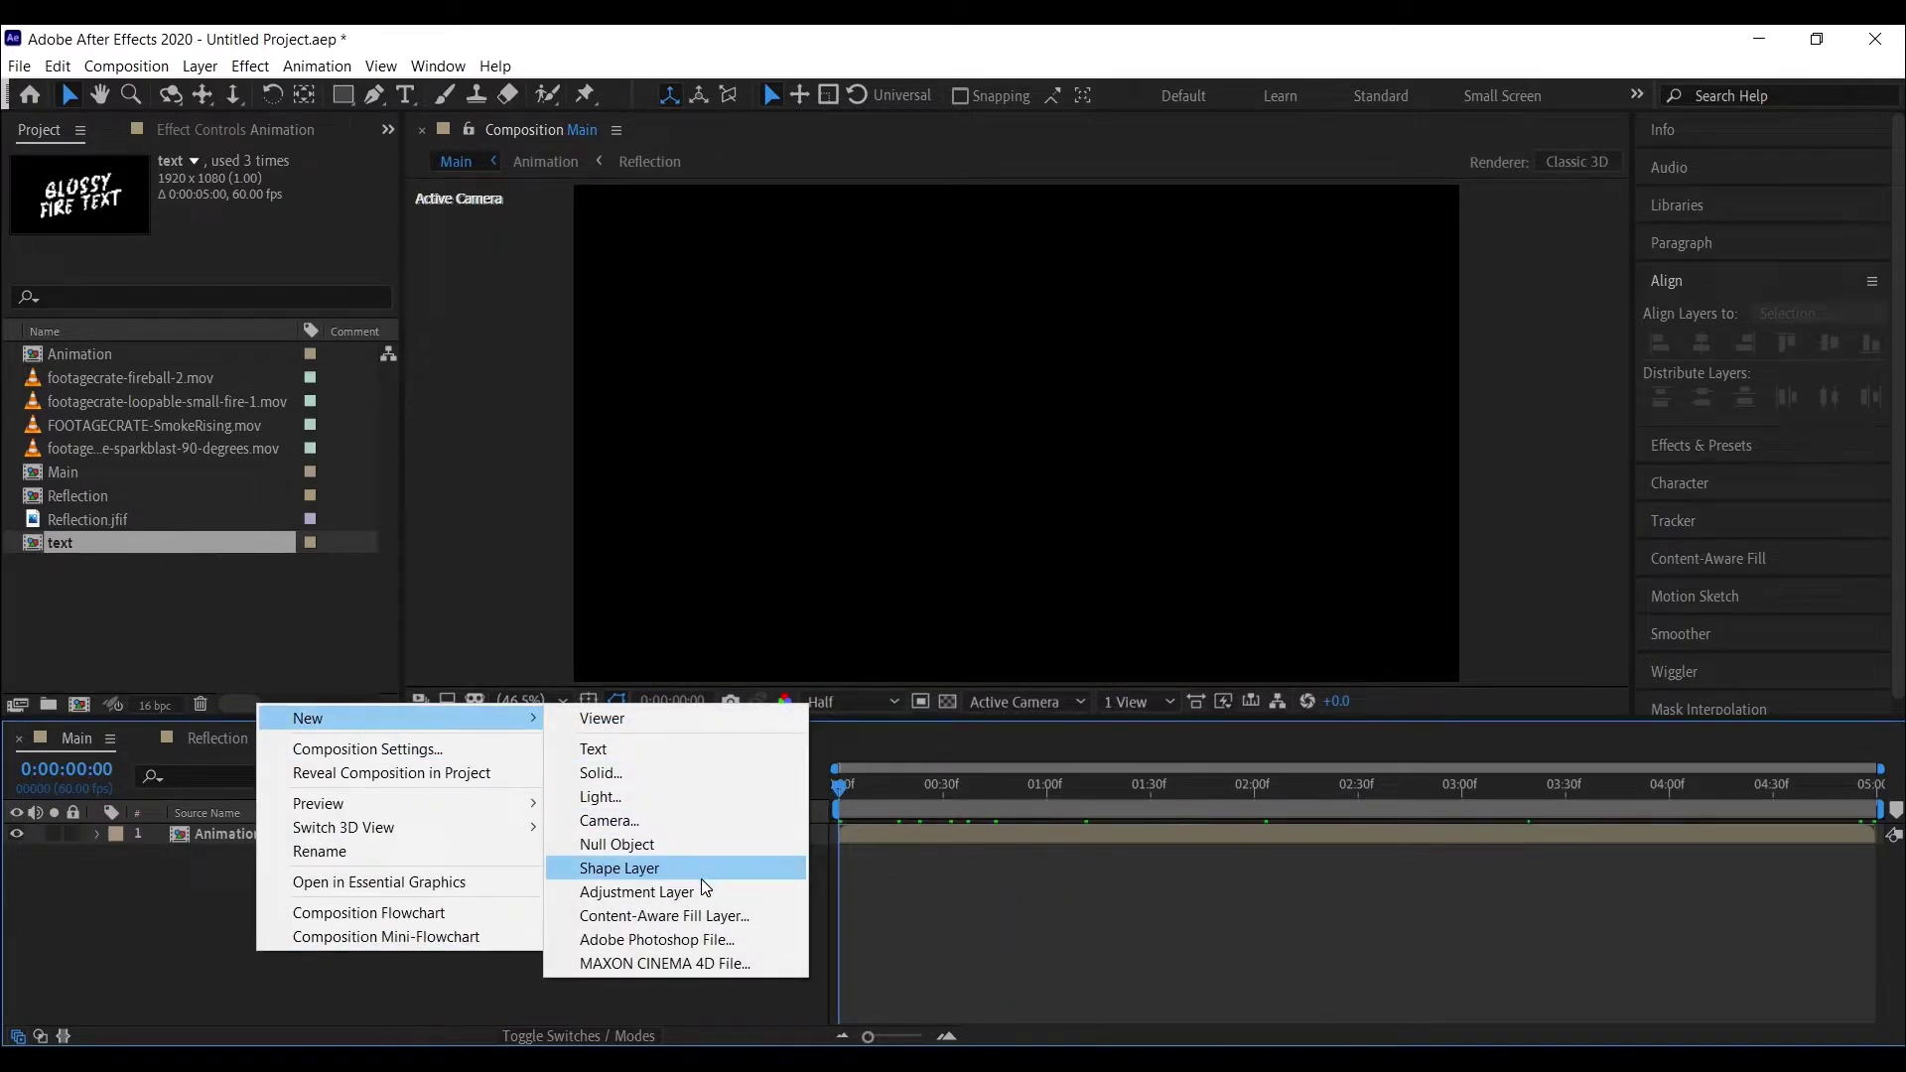
left_click(678, 775)
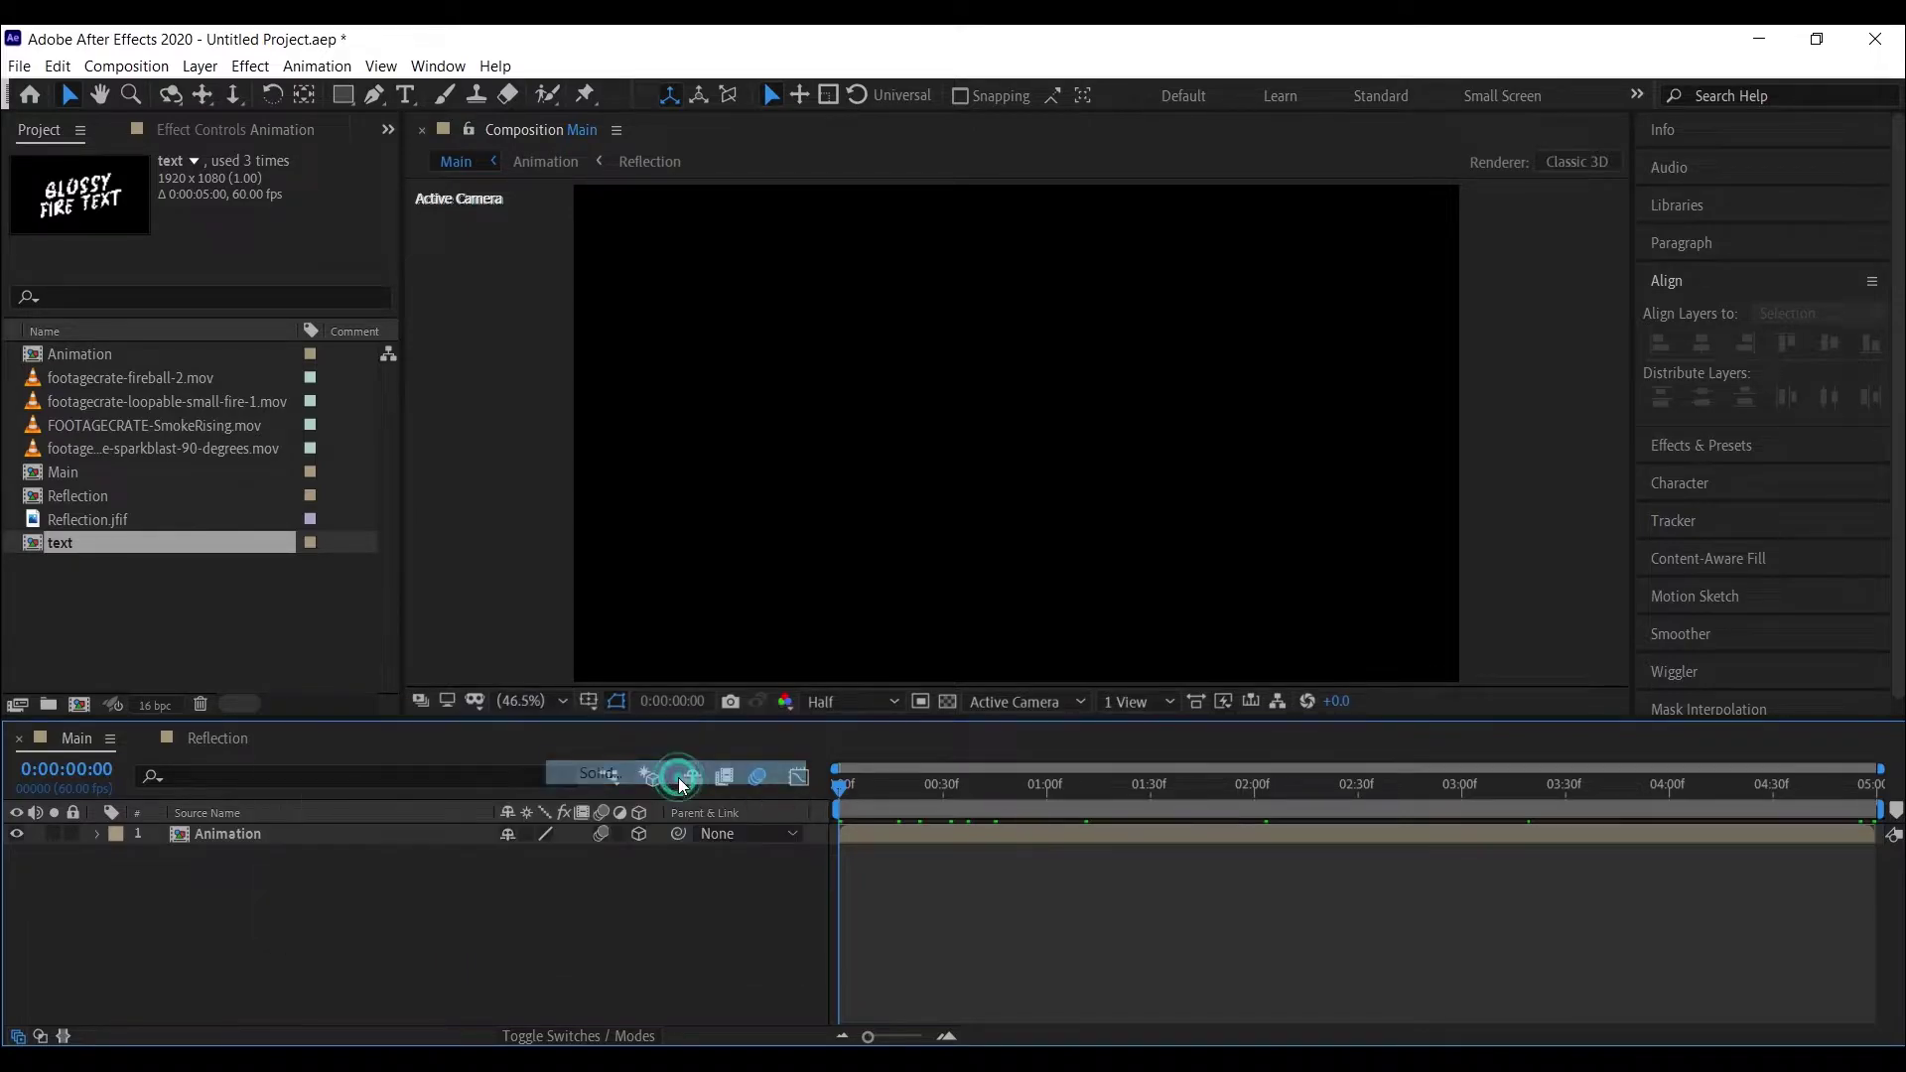
left_click(955, 751)
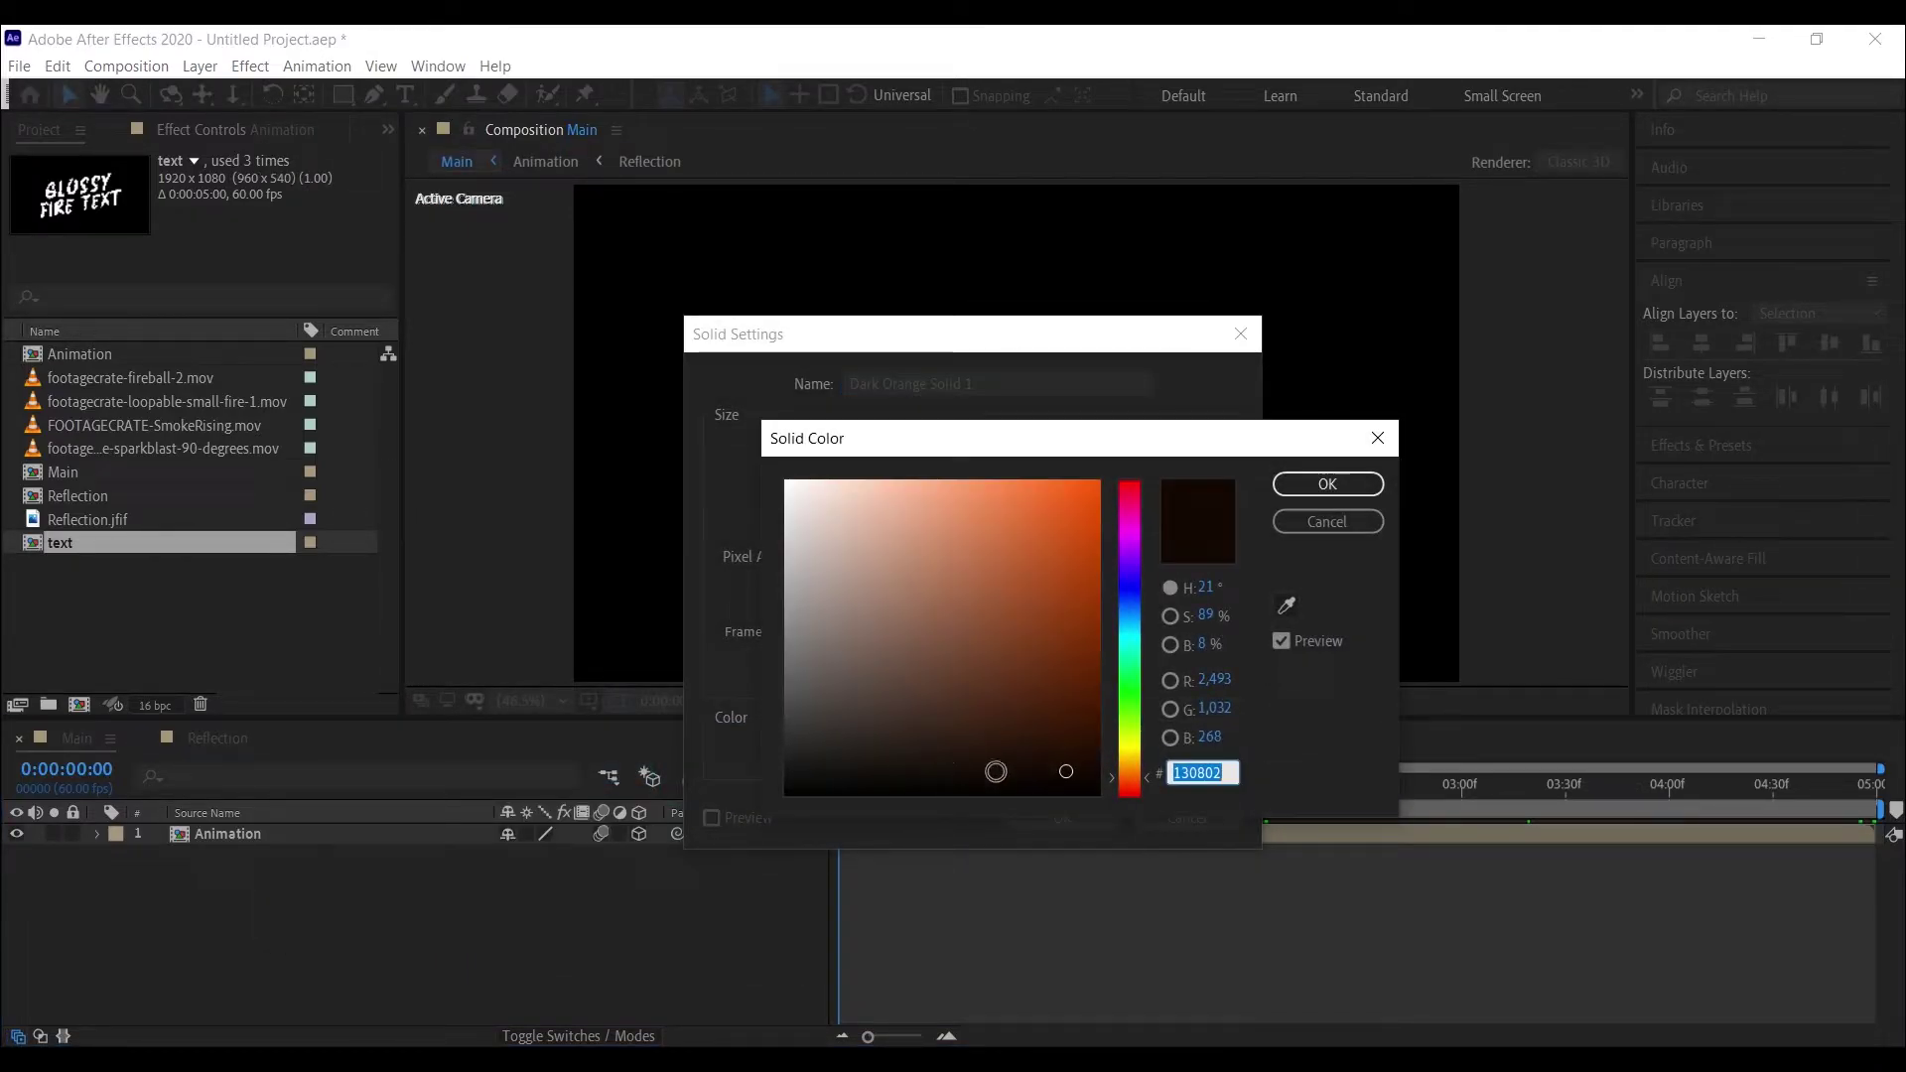
left_click(1237, 774)
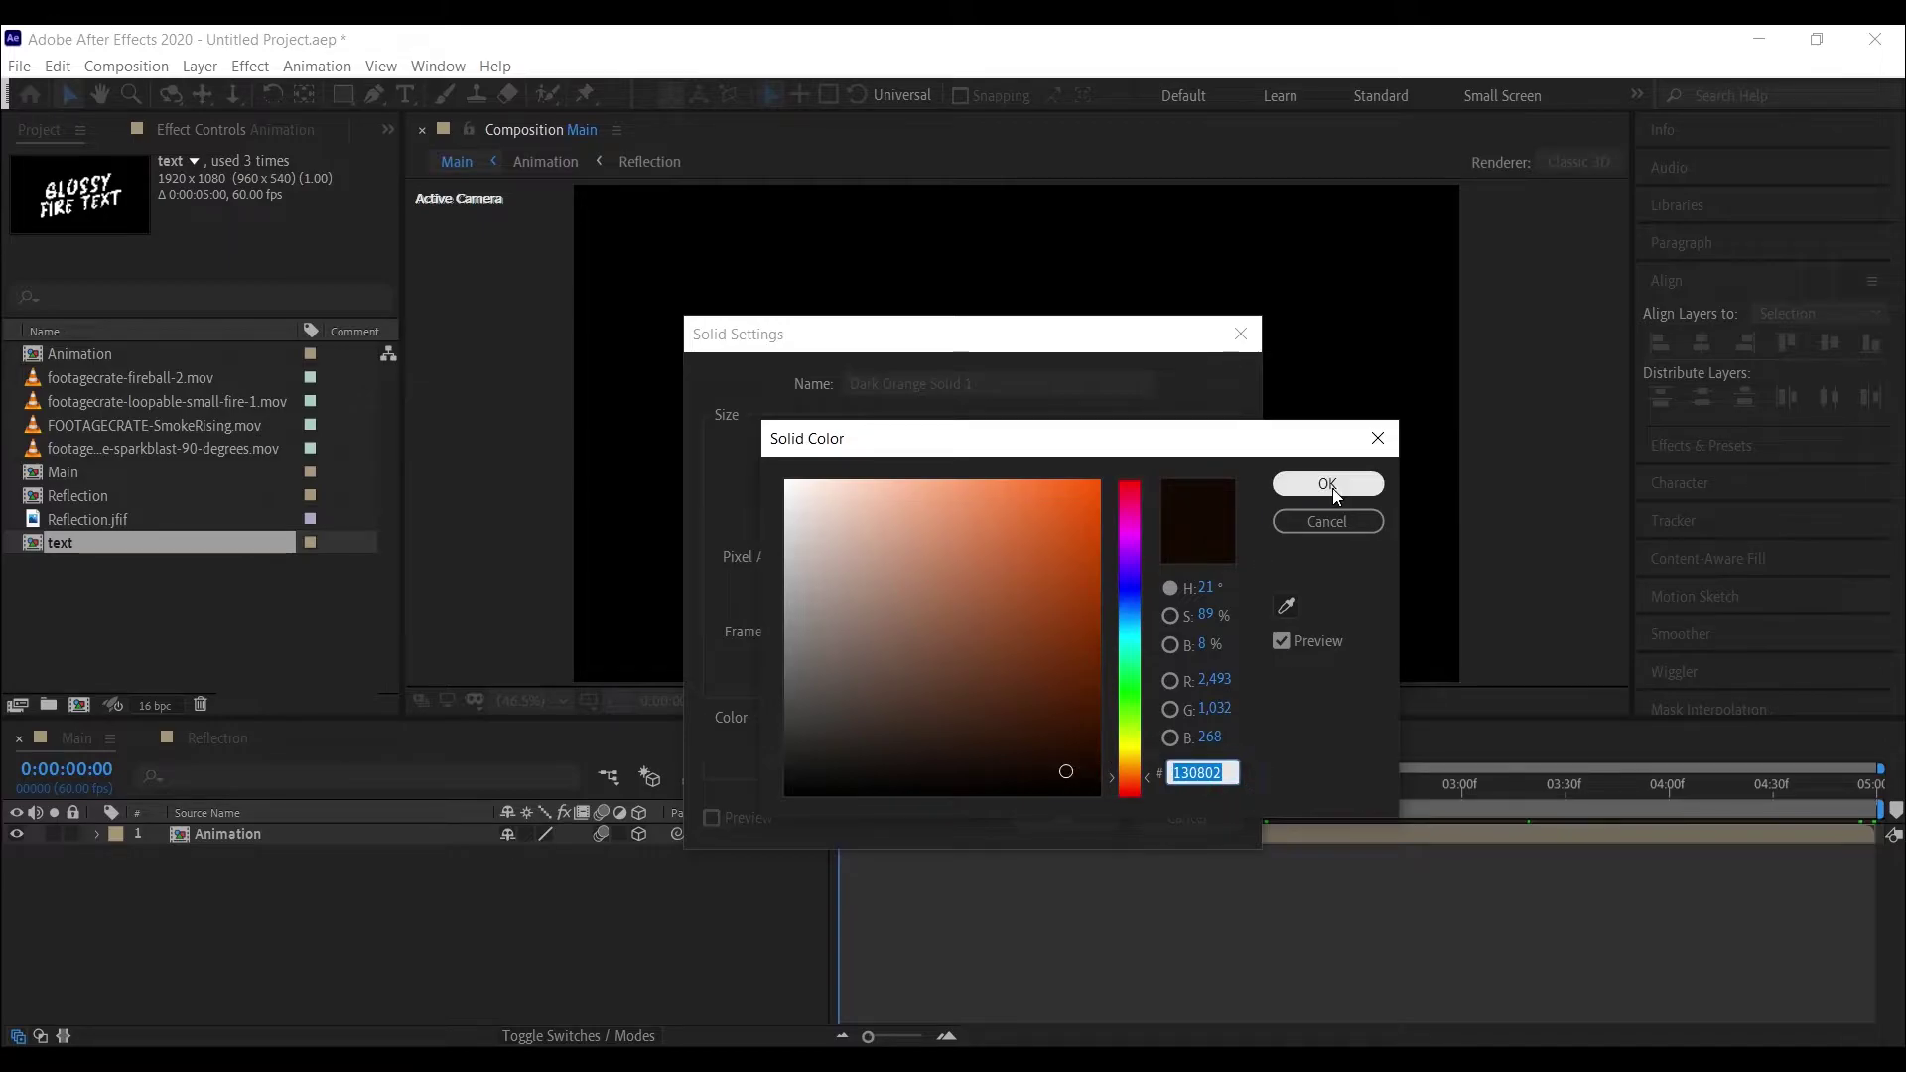
left_click(1332, 489)
left_click(1038, 812)
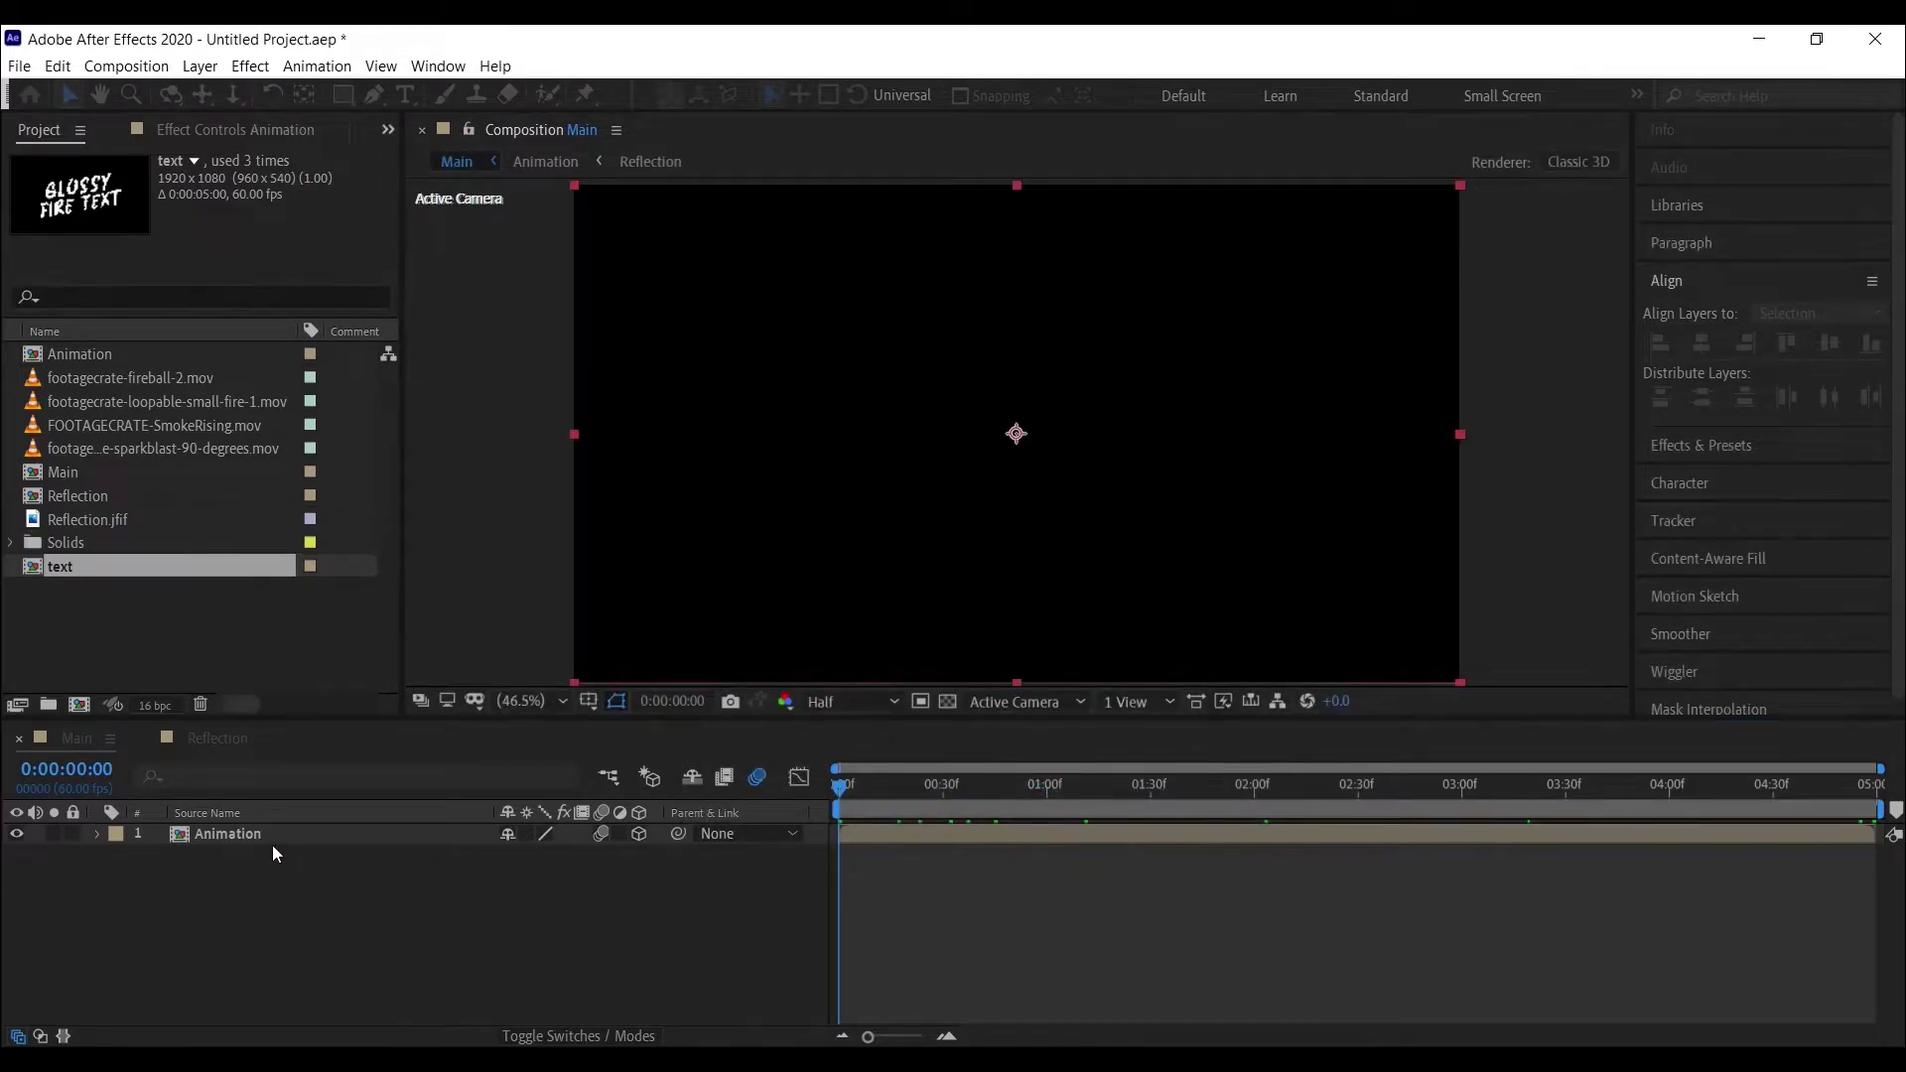
- Place the new solid beneath the Animation layer and rename it BG
left_click_drag(247, 833, 248, 875)
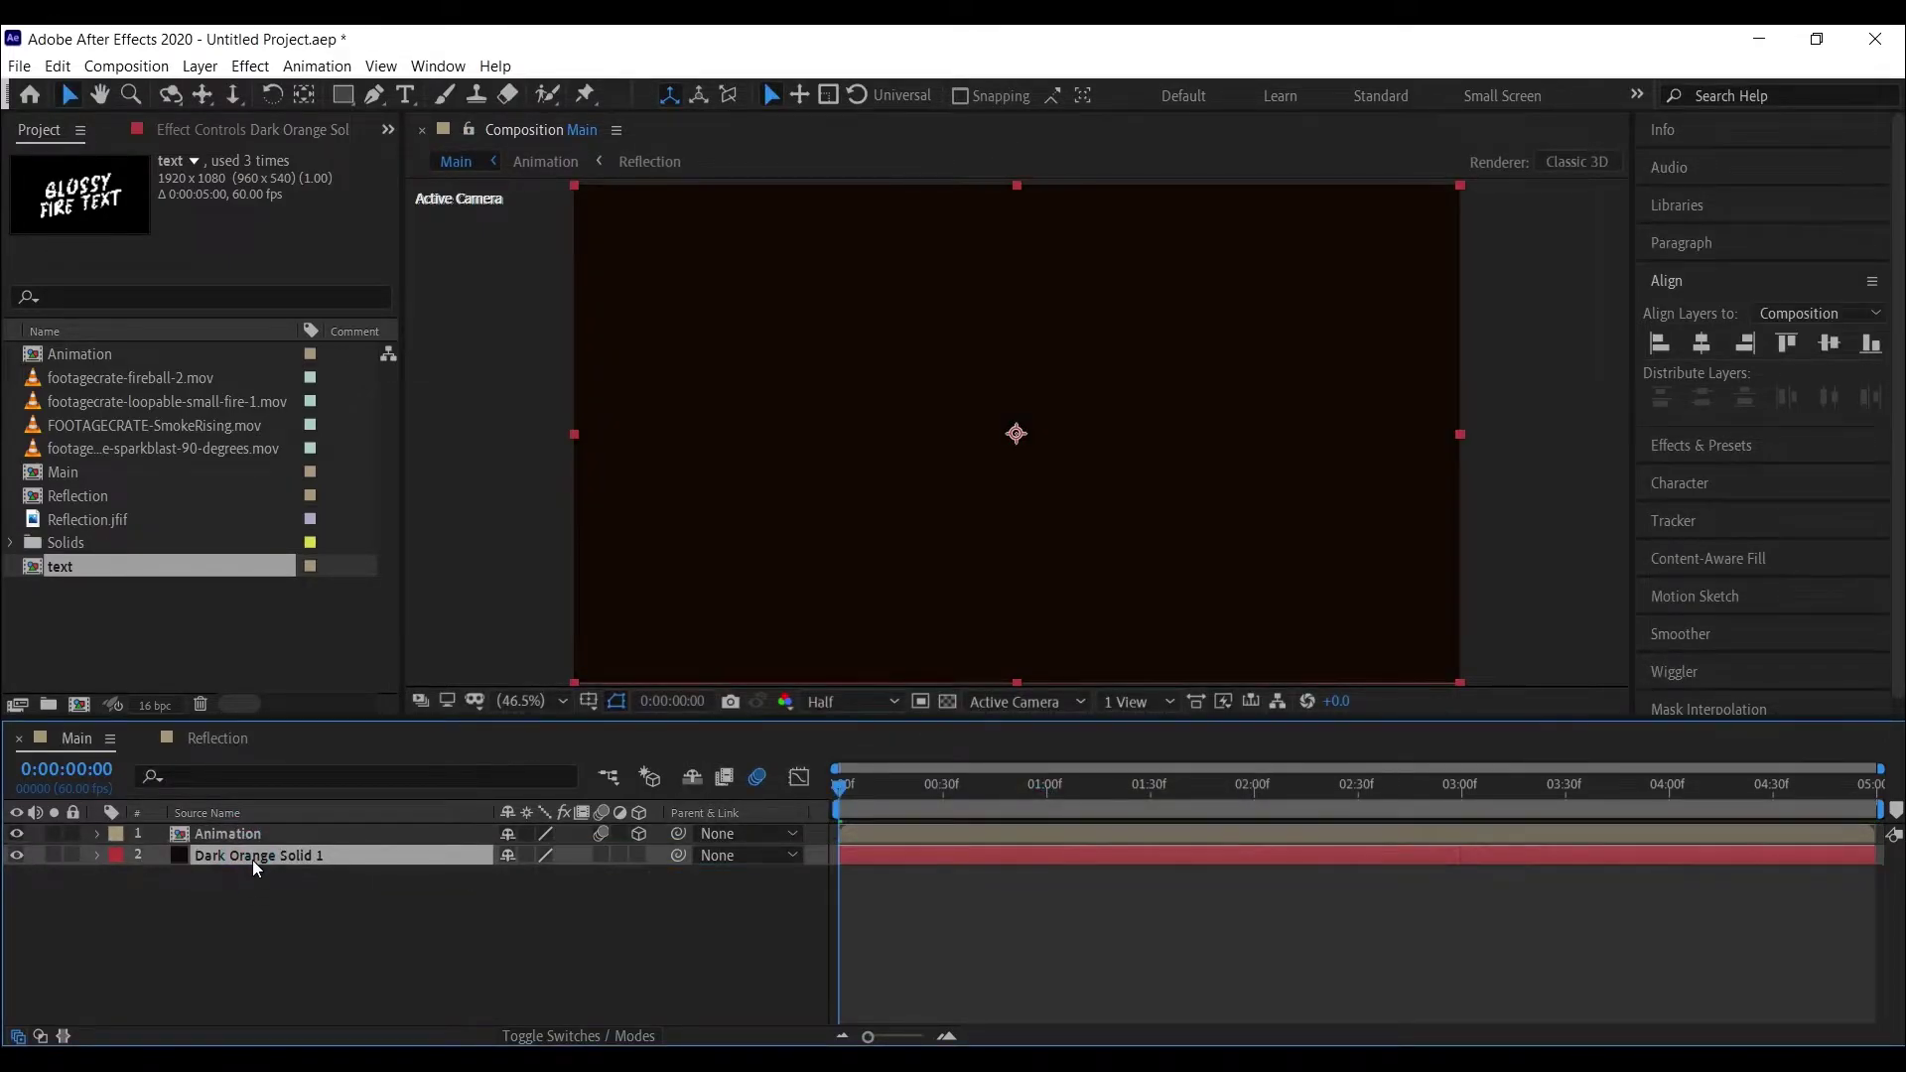
right_click(252, 859)
left_click(318, 813)
type("BG")
left_click(335, 921)
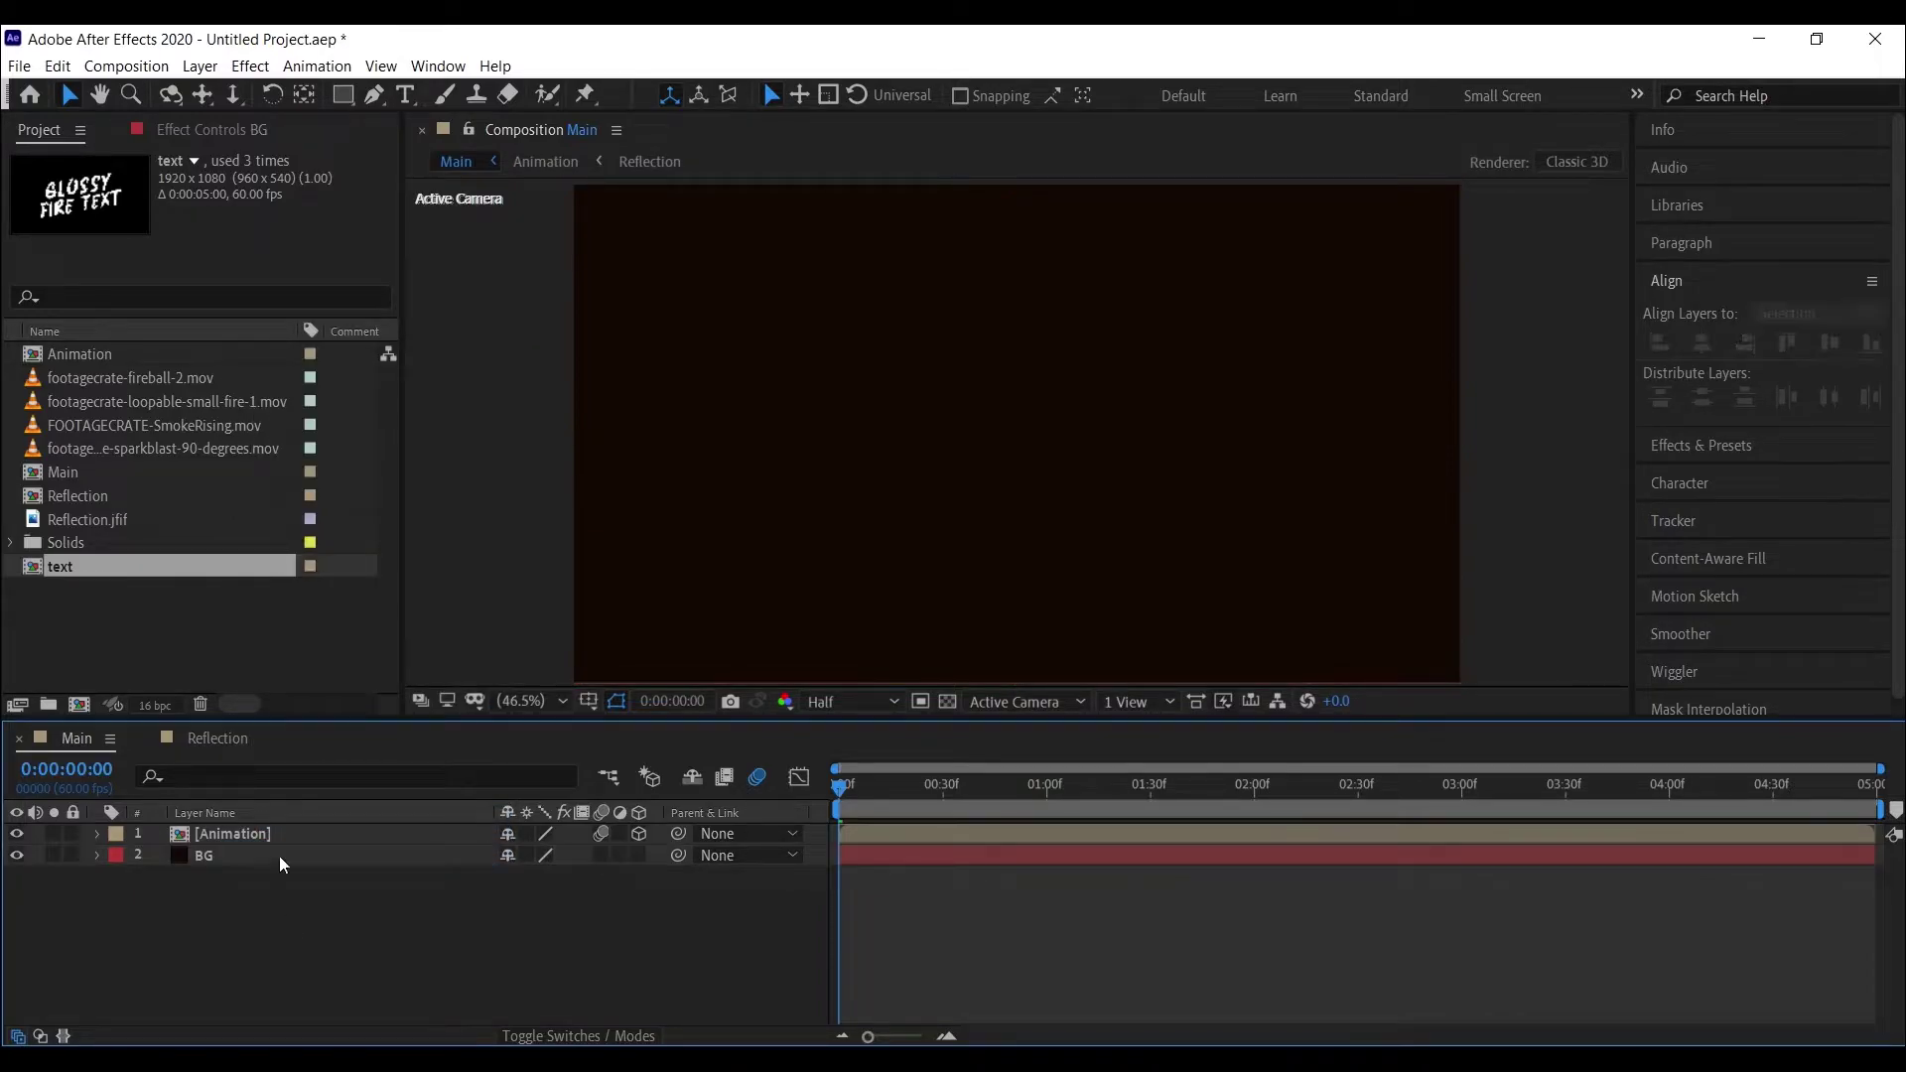
- At 0:00:02:20, add the FOOTAGECRATE-SmokeRising.mov footage to Main between the Animation and BG layers
left_click_drag(904, 795, 1322, 795)
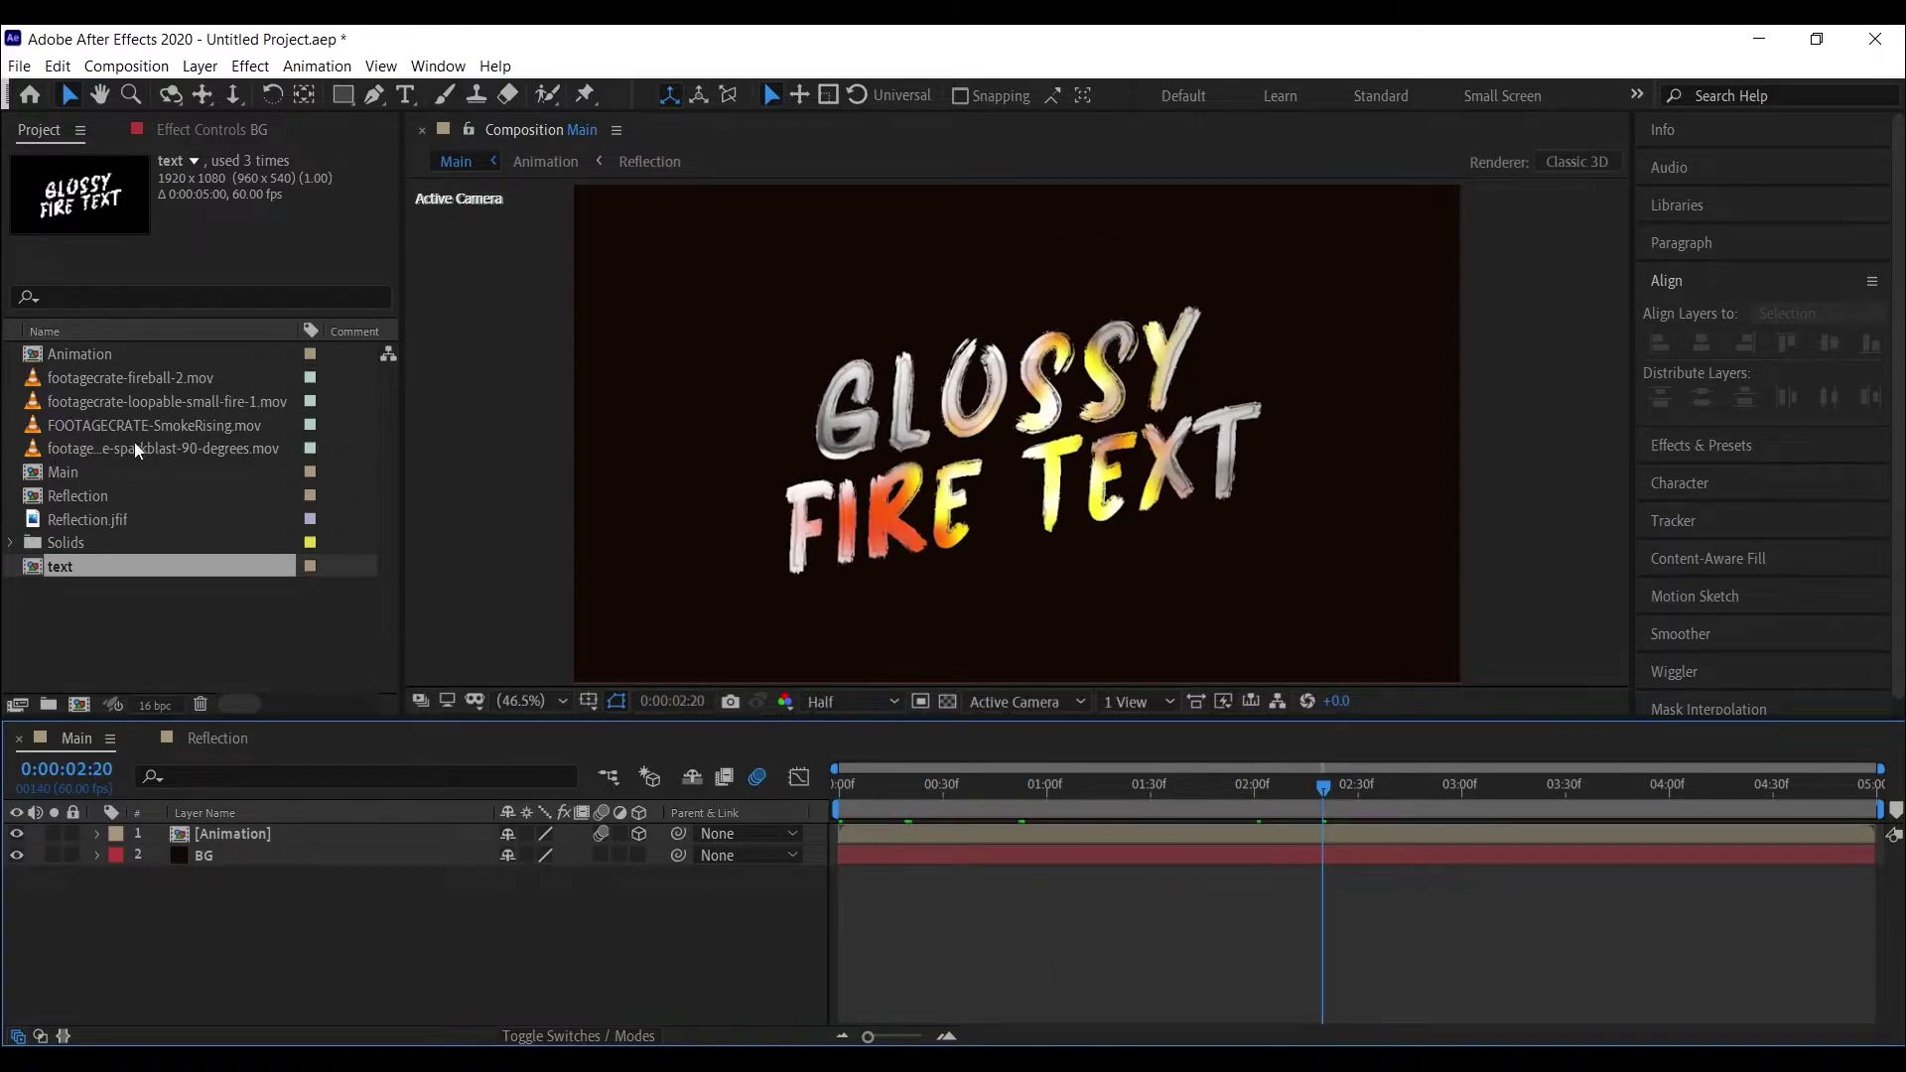
left_click_drag(181, 425, 199, 481)
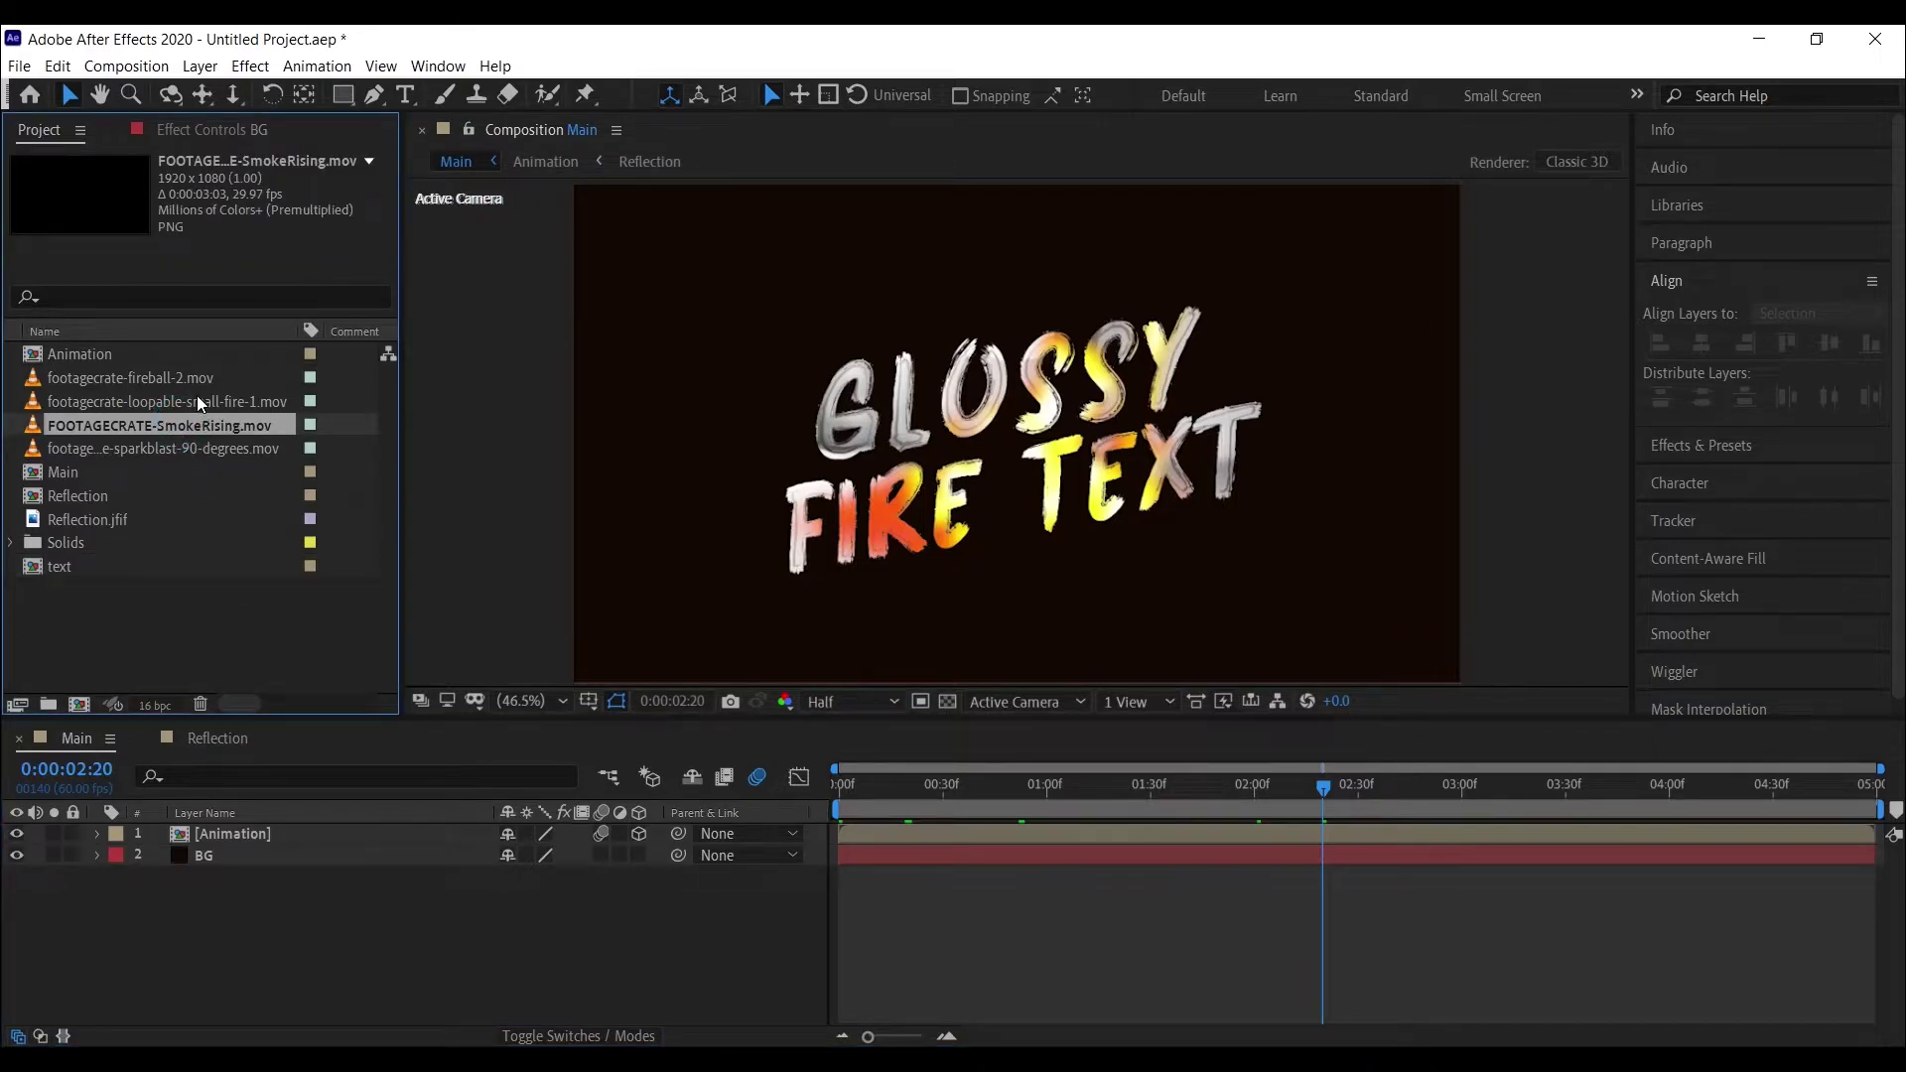
left_click(198, 449)
left_click(223, 427)
left_click(159, 377)
left_click(171, 403)
left_click(183, 426)
left_click_drag(227, 429, 304, 844)
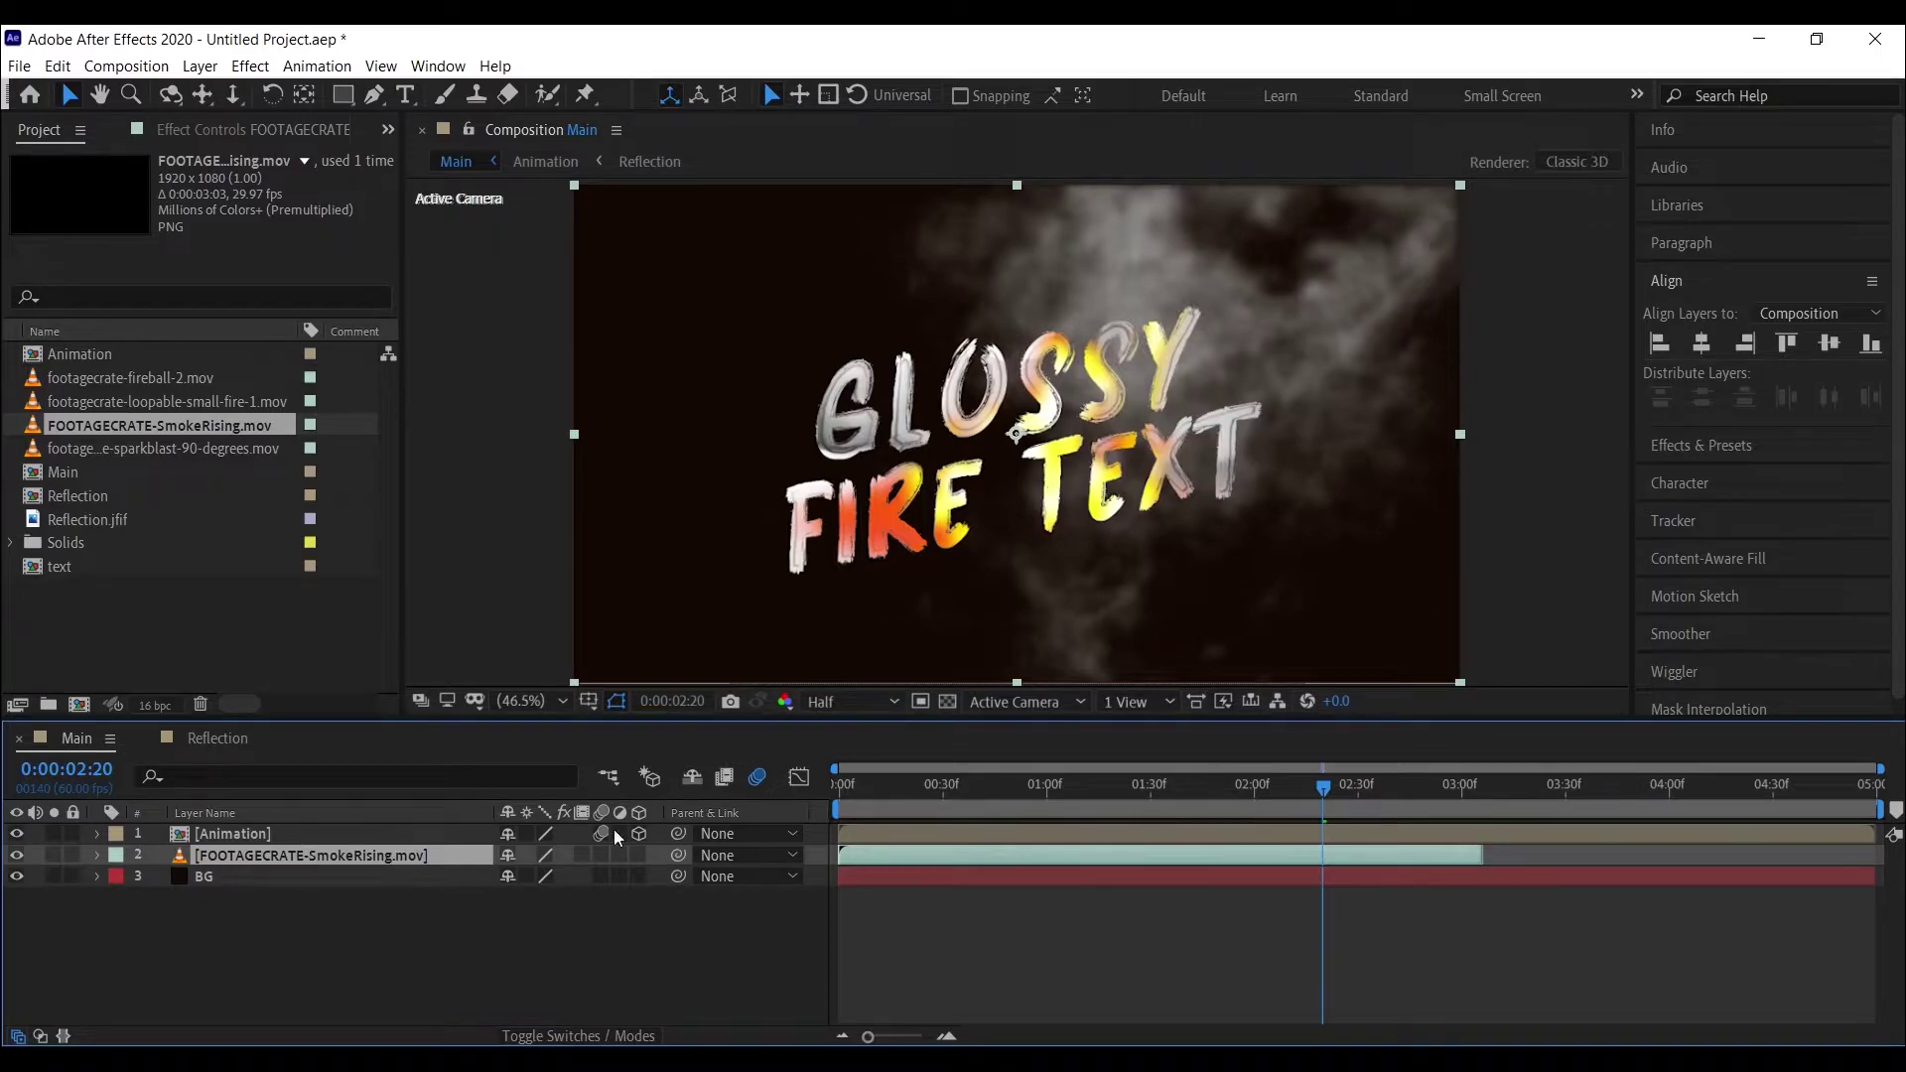
- Scale the smoke layer to 108% and shift it towards the right side of the frame
key("s")
left_click_drag(548, 878, 559, 887)
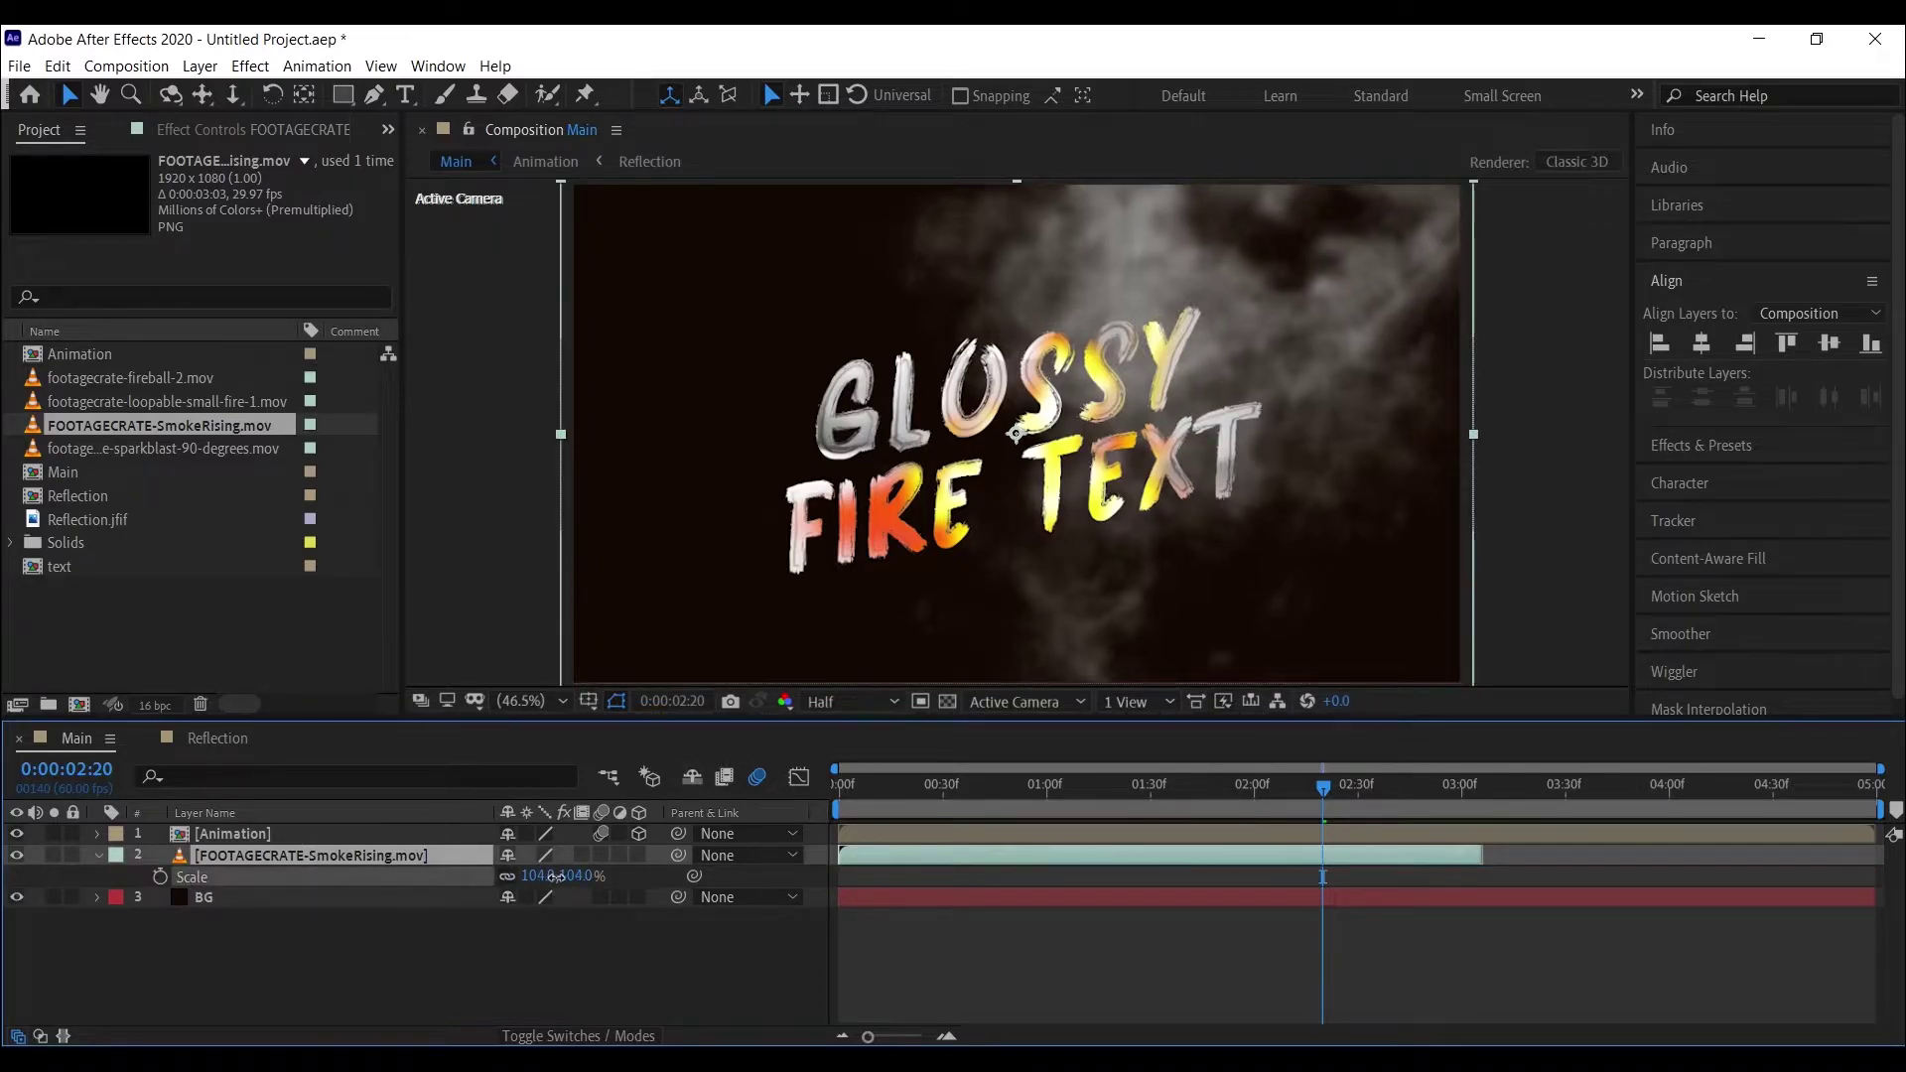
left_click_drag(1162, 591, 1308, 586)
left_click(592, 976)
- Set the smoke layer's blending mode to Screen and its opacity to 40%
key("F4")
left_click(550, 854)
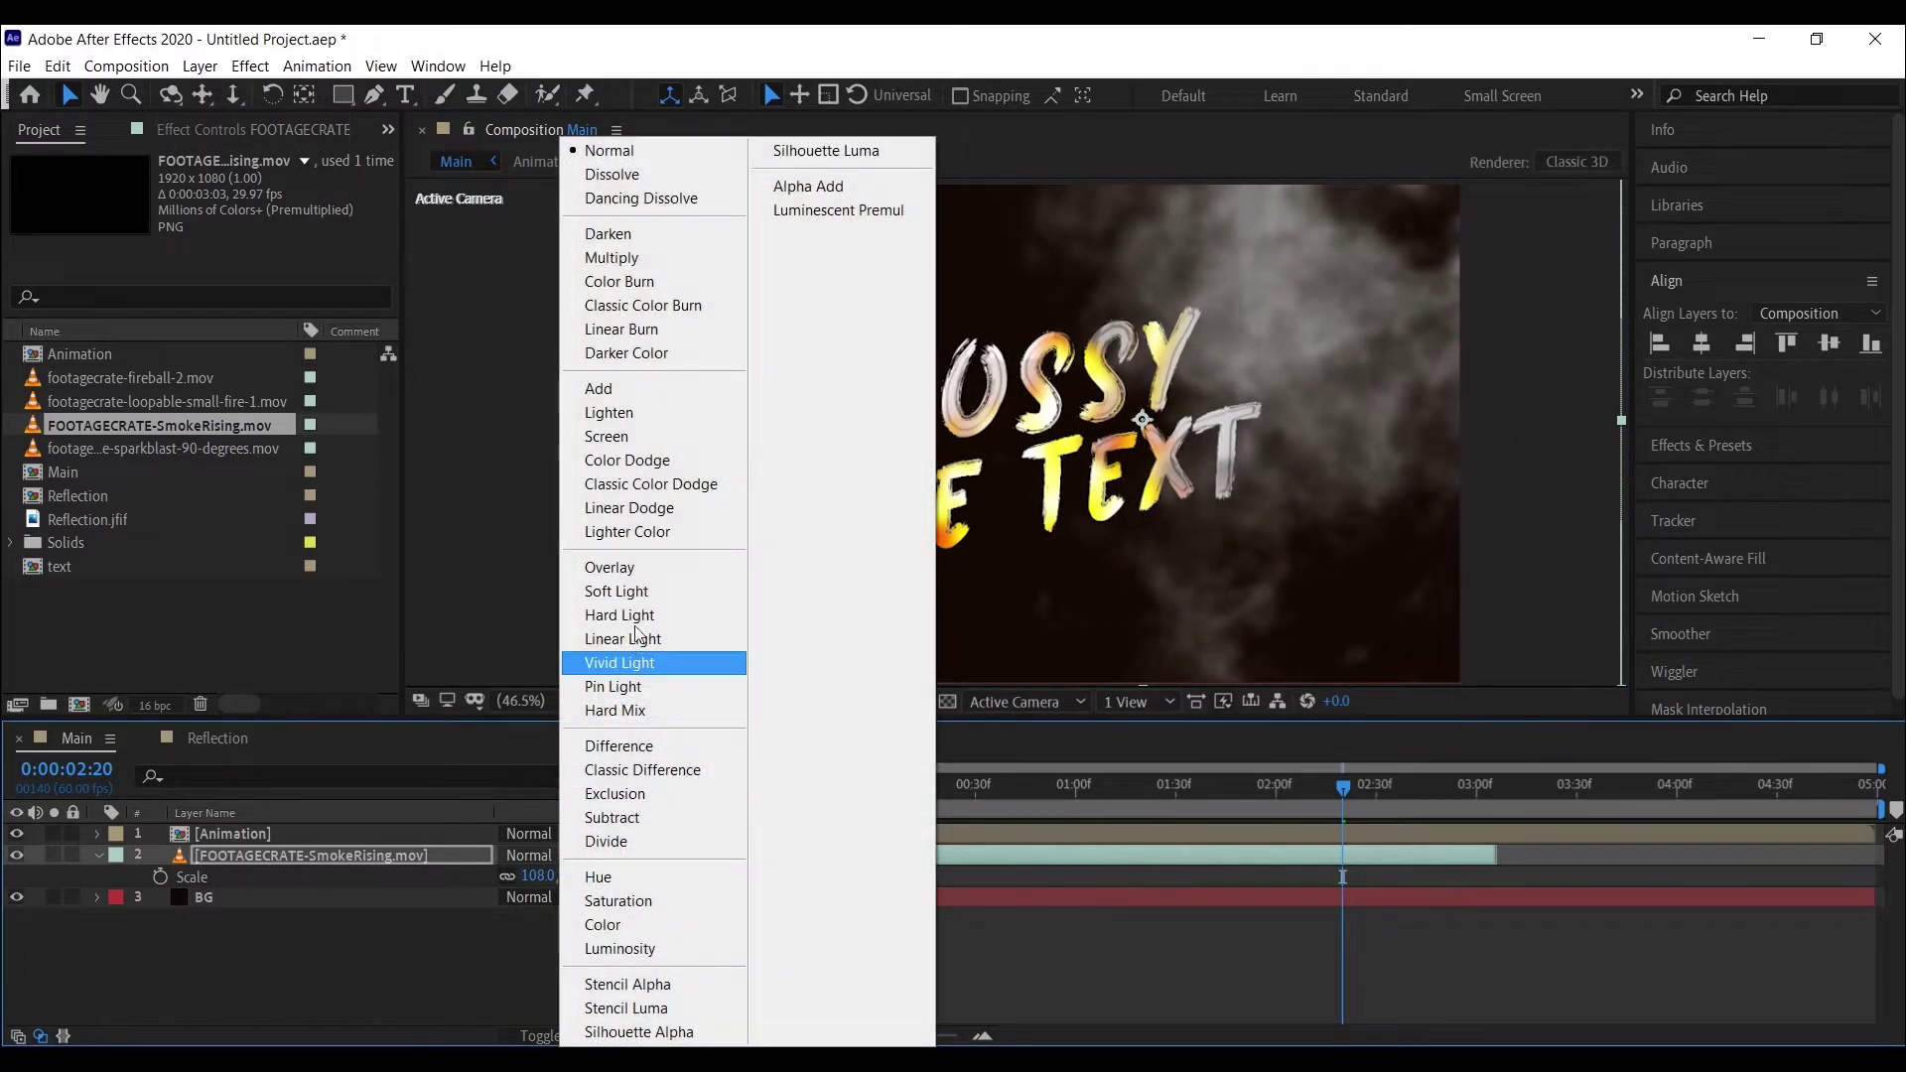
left_click(645, 435)
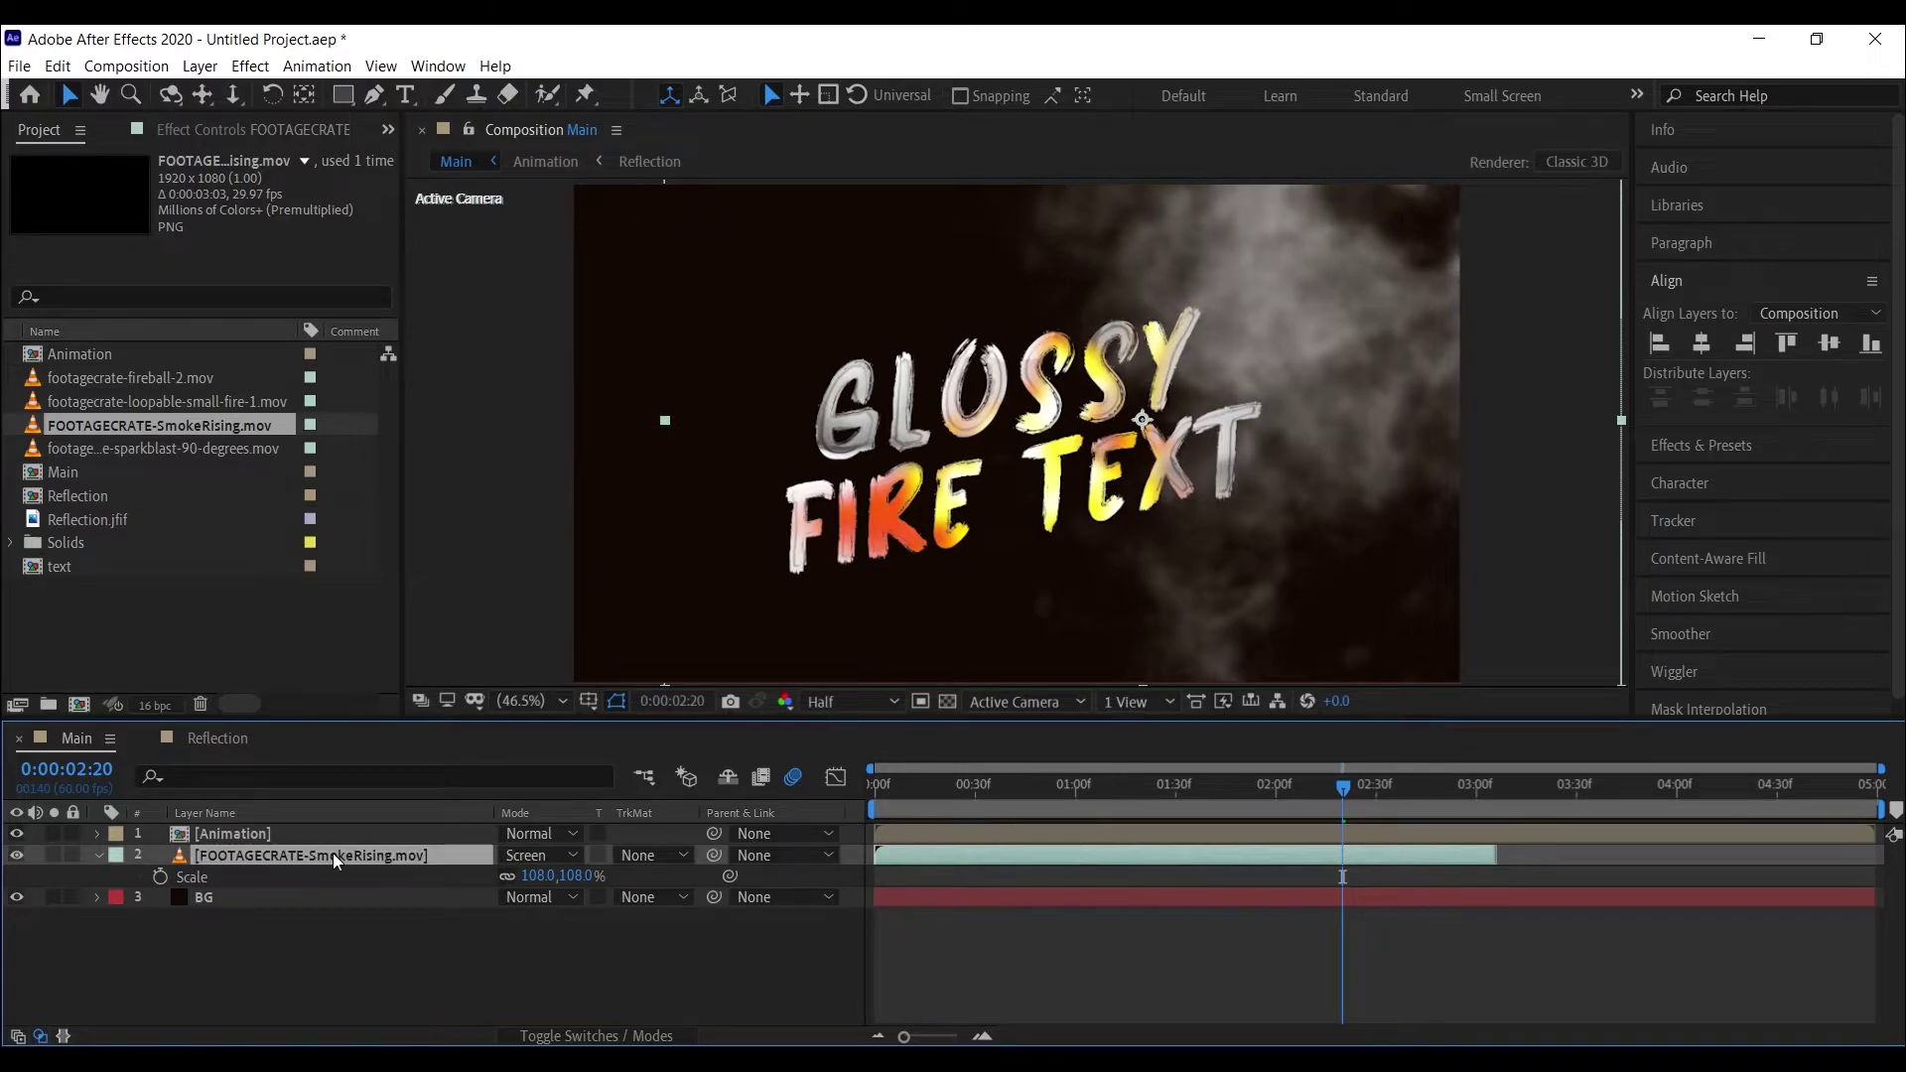
key("t")
left_click(516, 876)
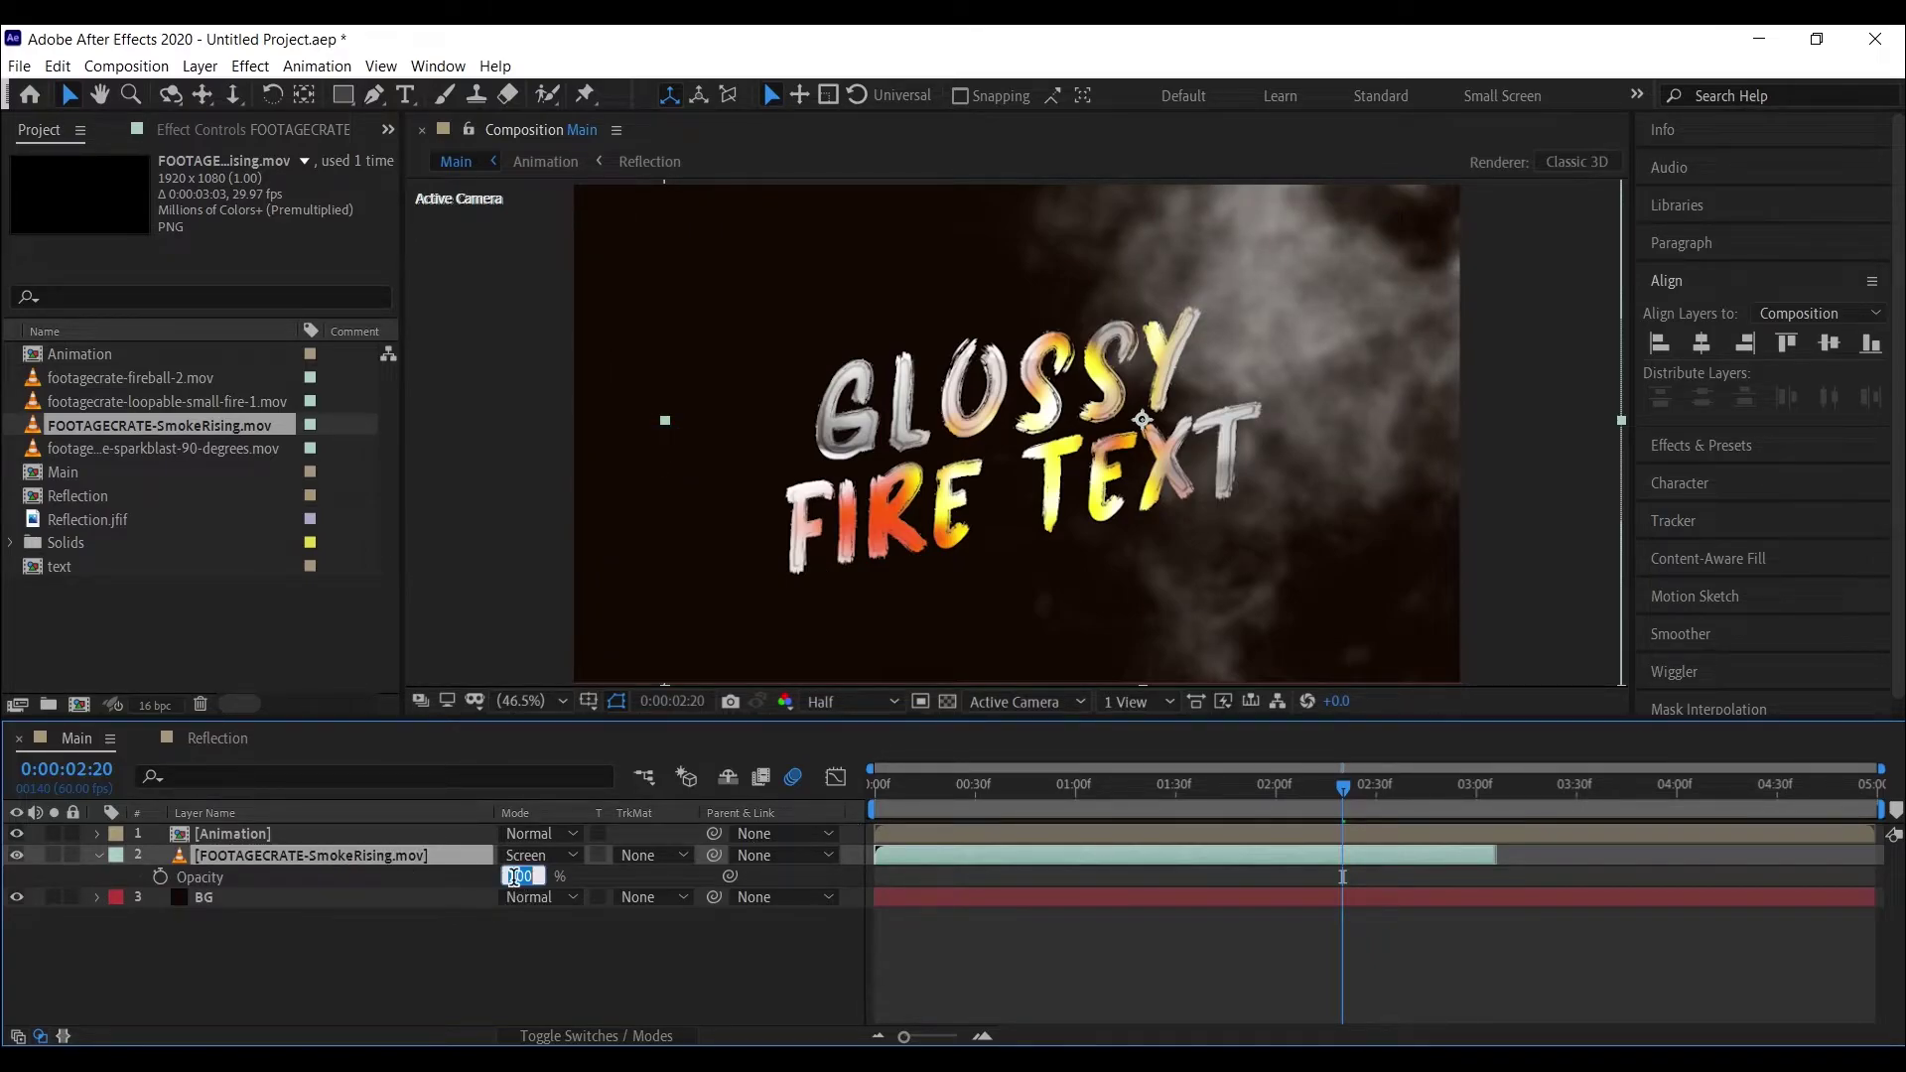
key("Return")
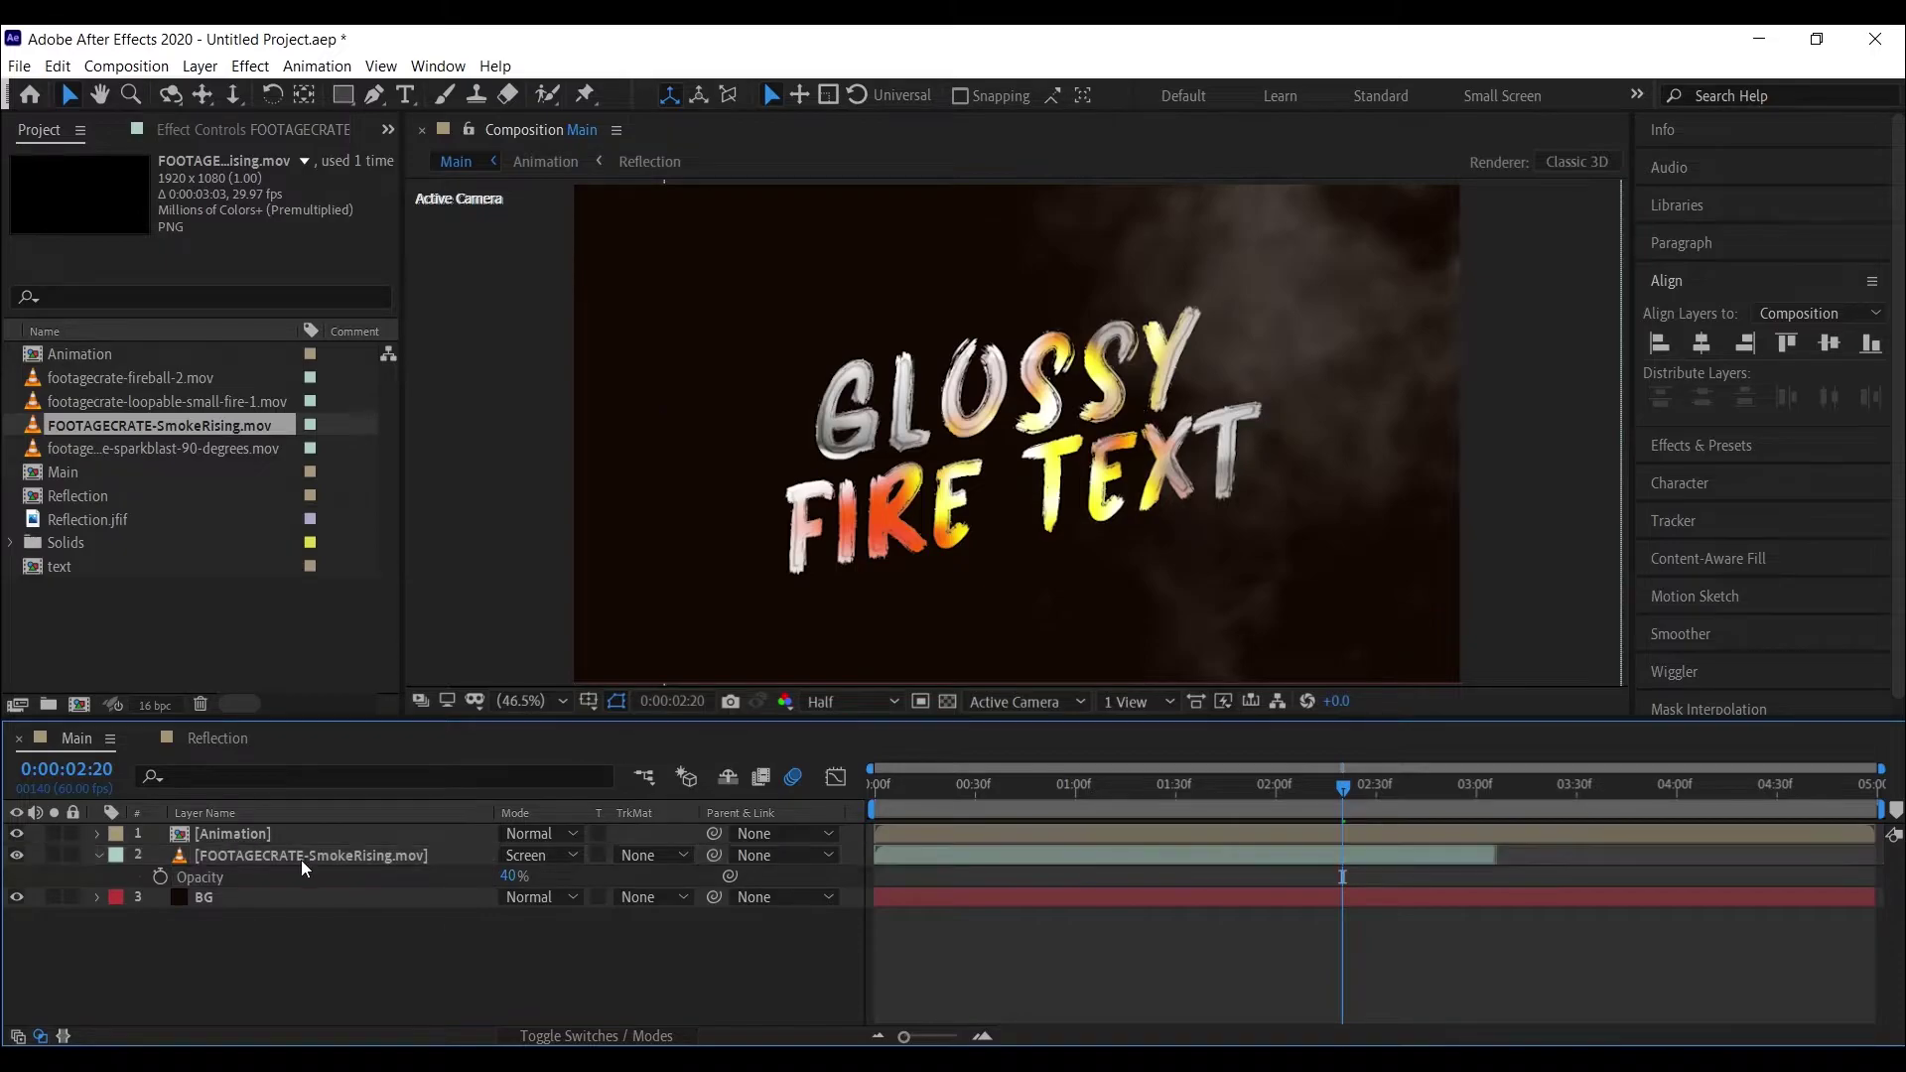
- Apply the CC Toner effect to the smoke layer and set its Midtones colour to the brown 6E5439
key("ctrl+space")
type("cc")
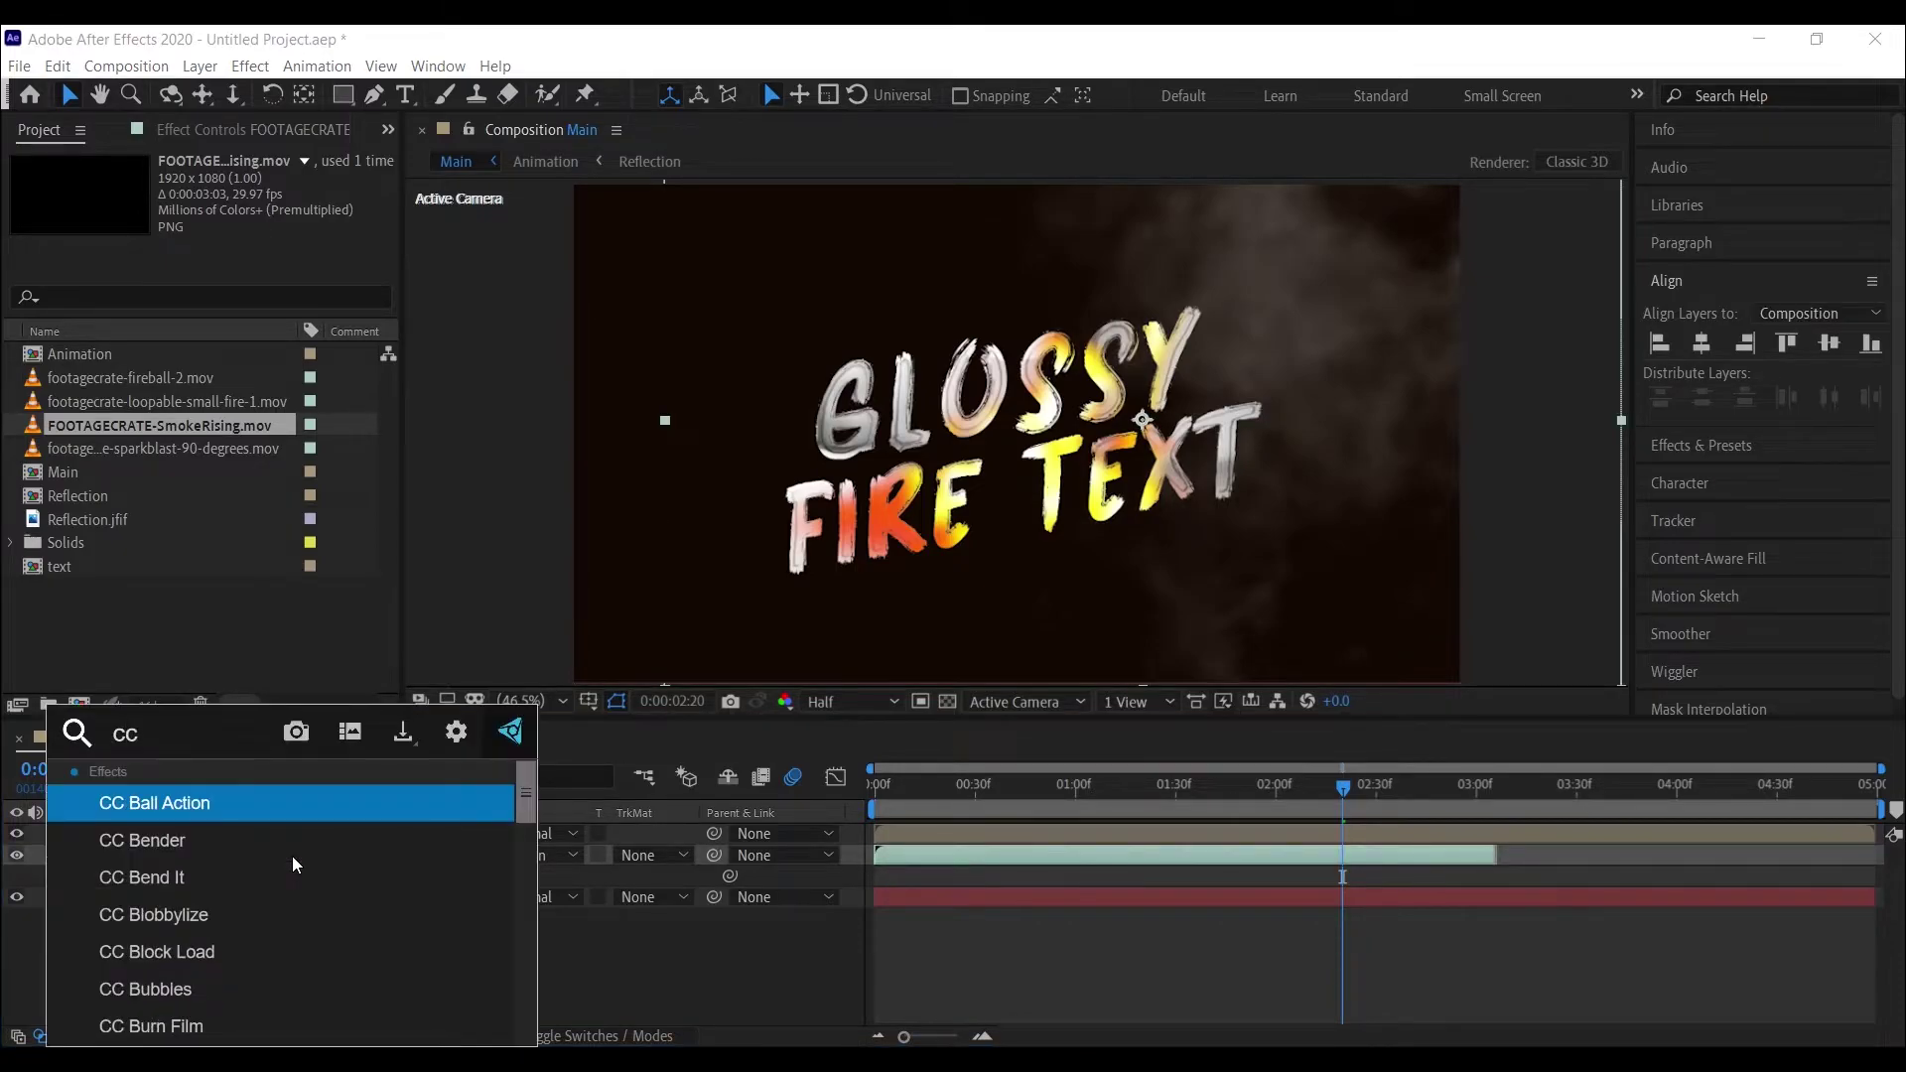
type(" to")
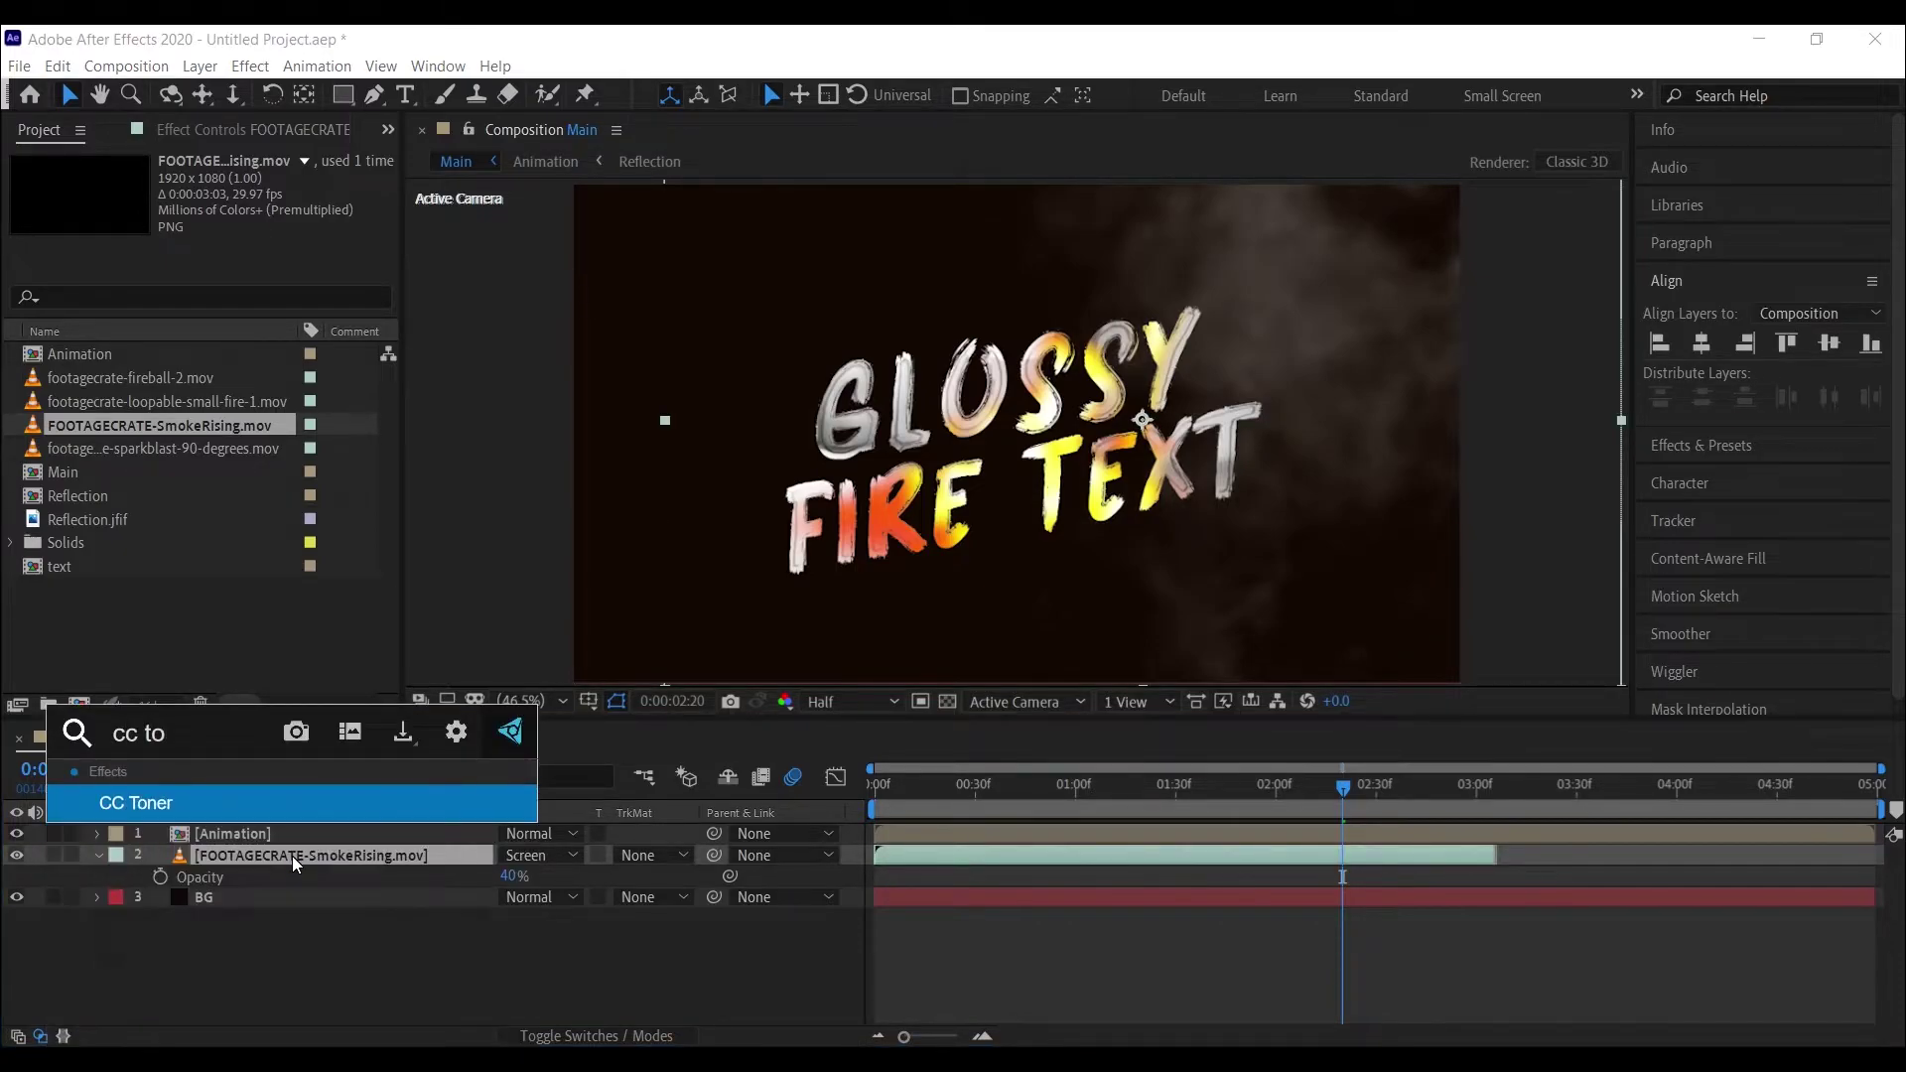
left_click(167, 794)
left_click(235, 266)
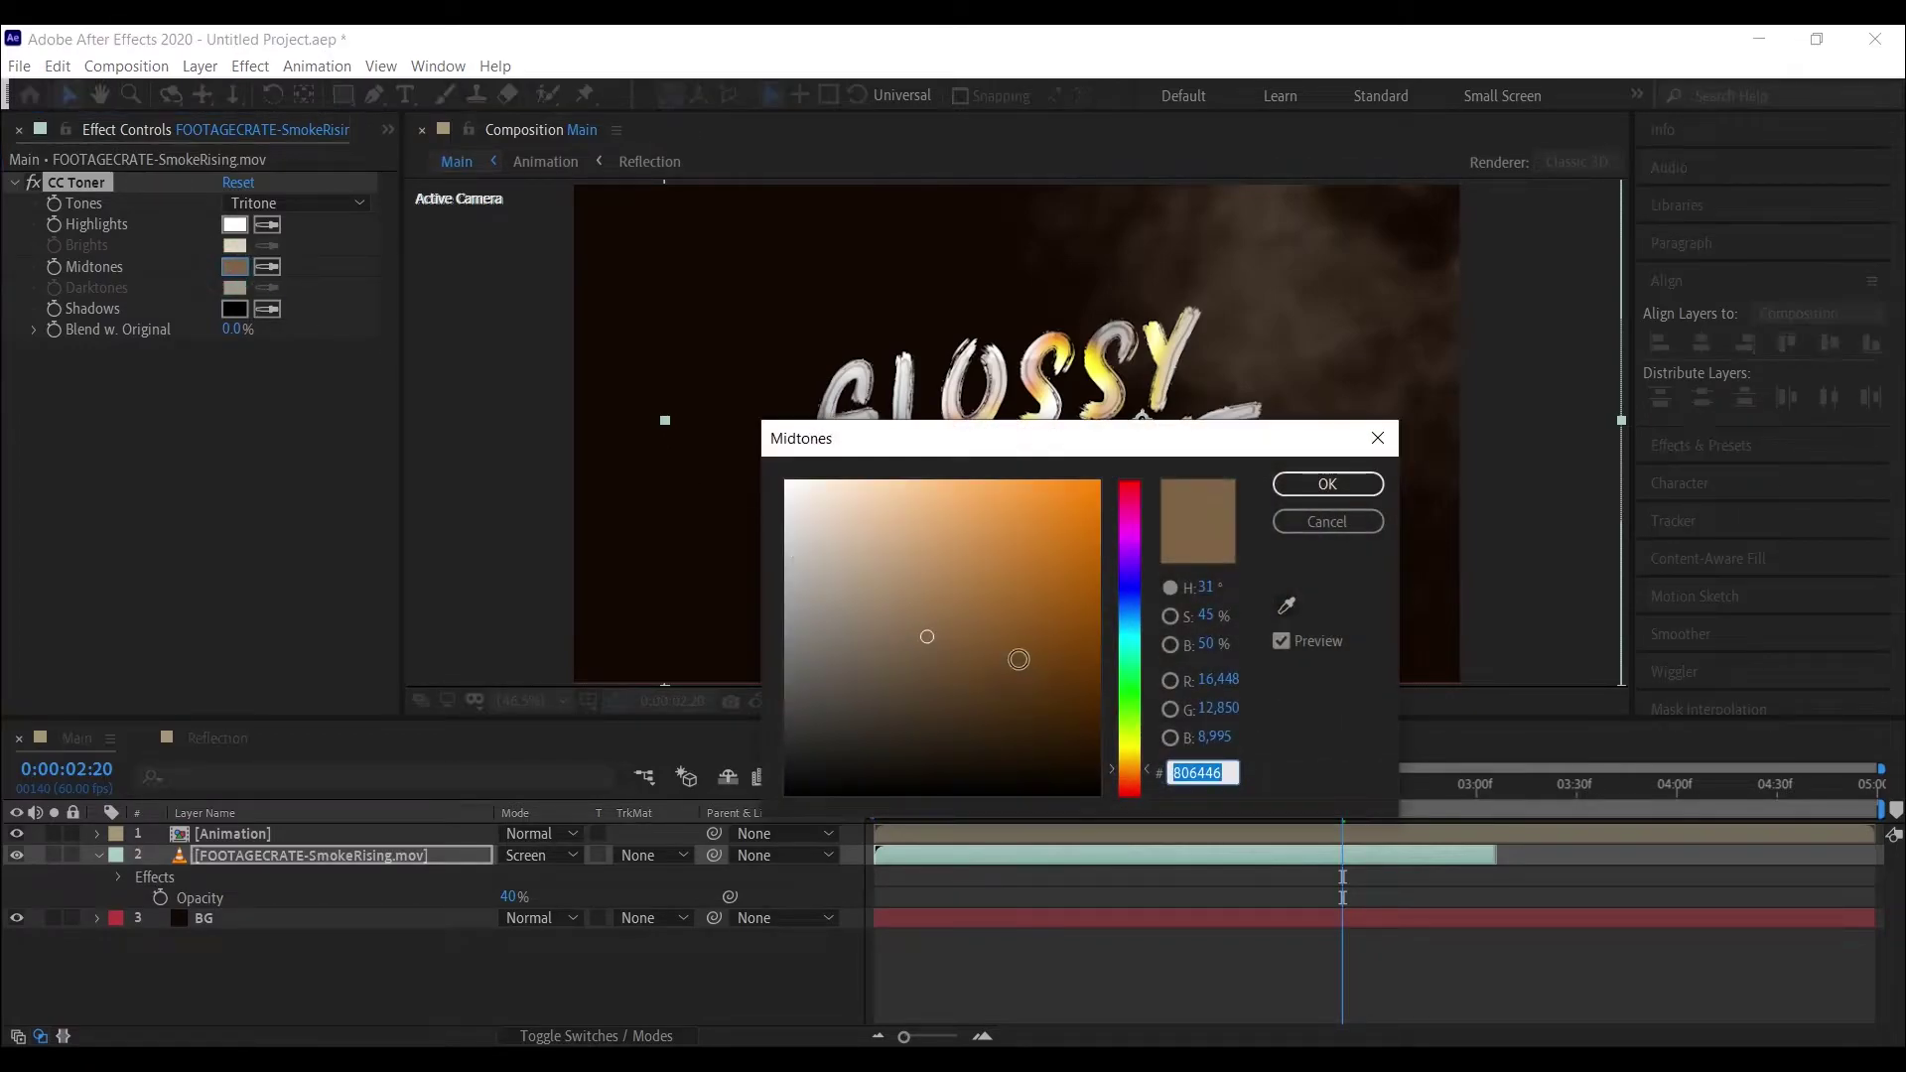
left_click(933, 658)
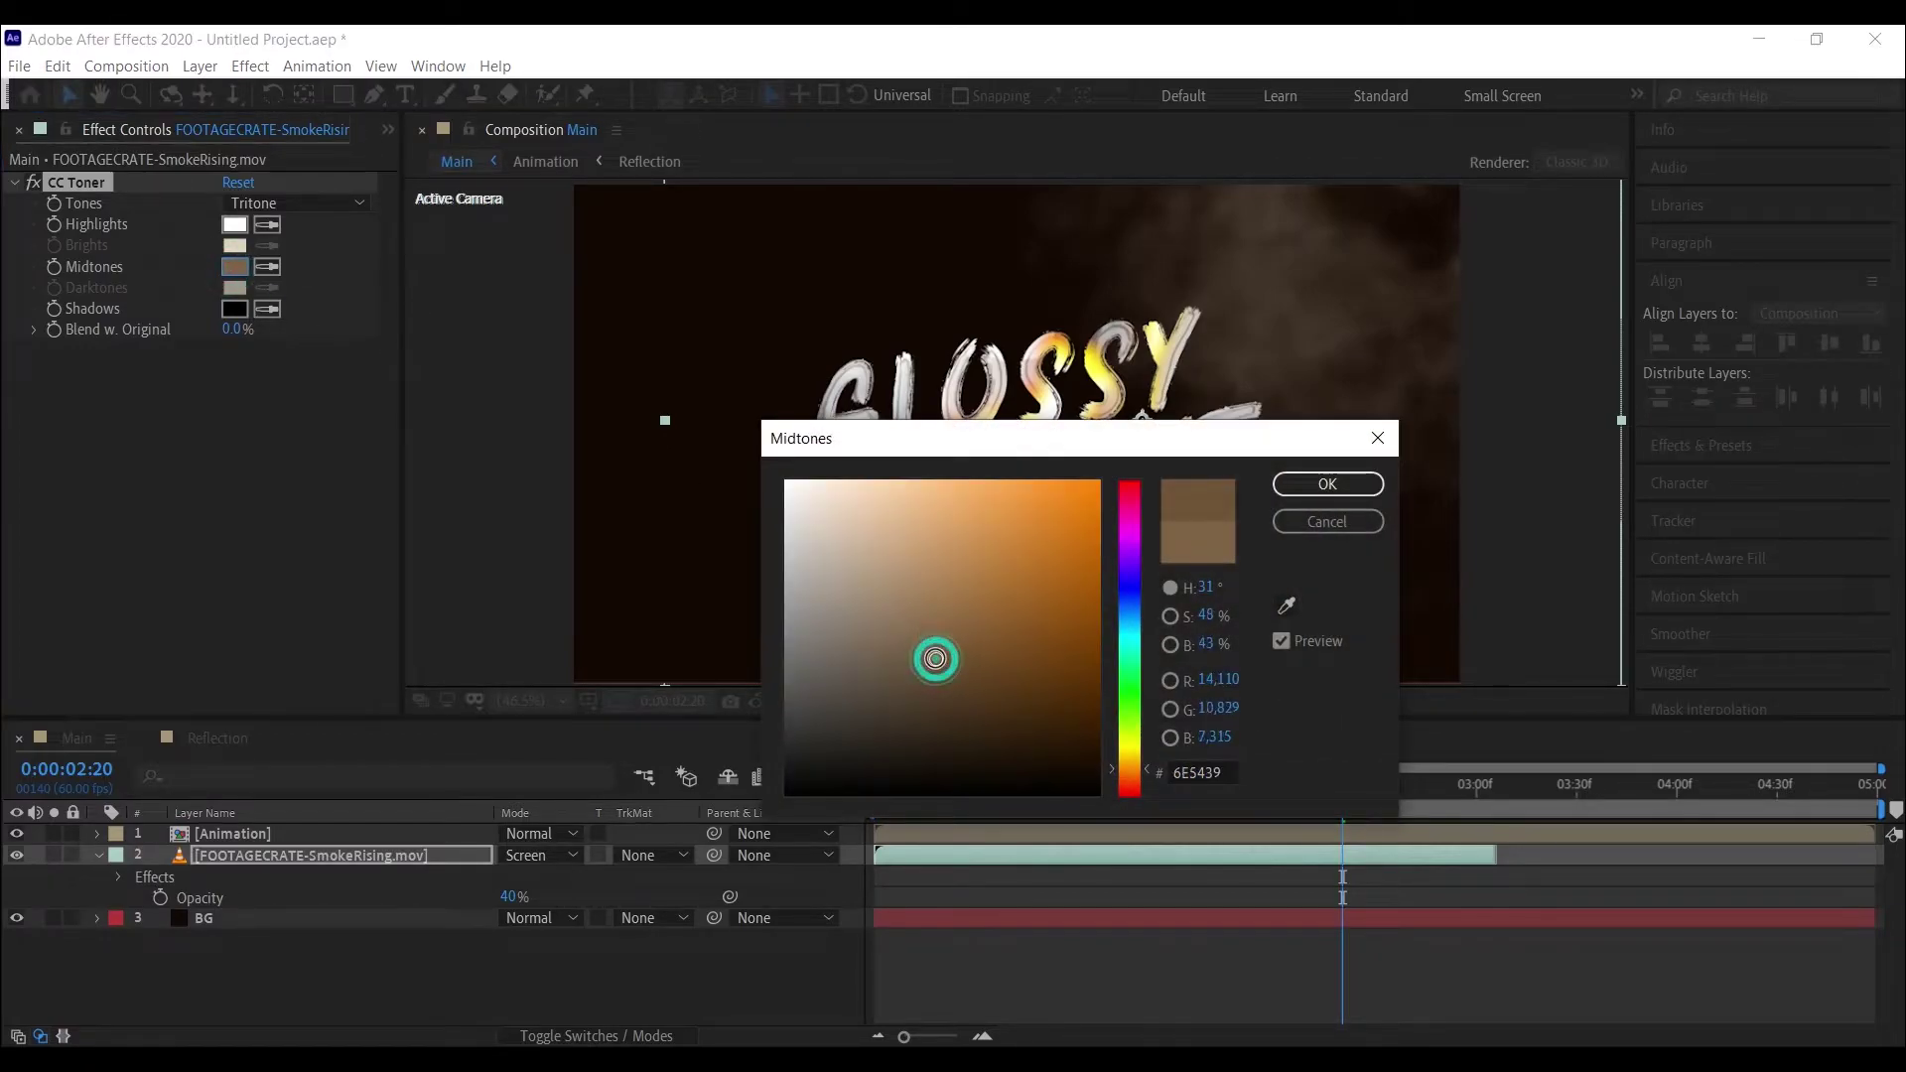
left_click(1358, 496)
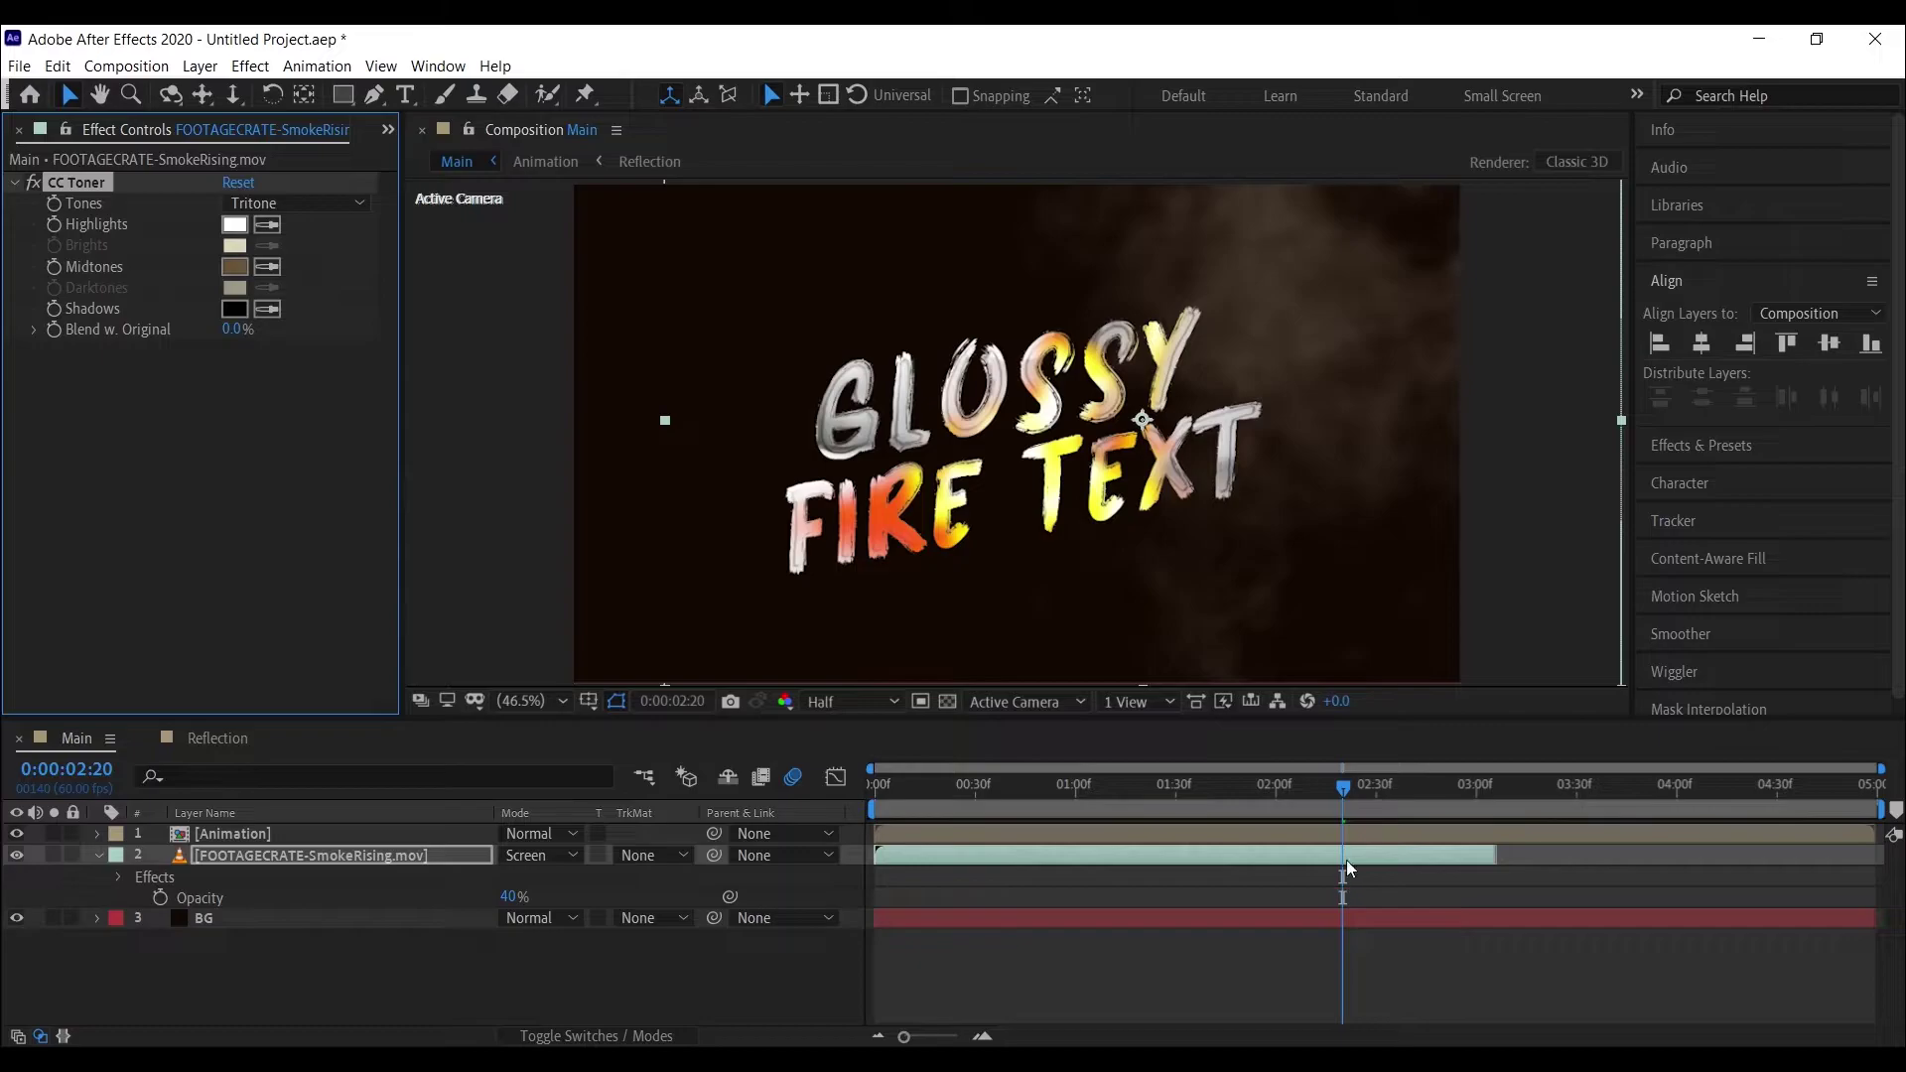
- Time-stretch the smoke layer by setting the seconds of its new duration to 5, and check the frame at 0:00:04:59
right_click(1219, 856)
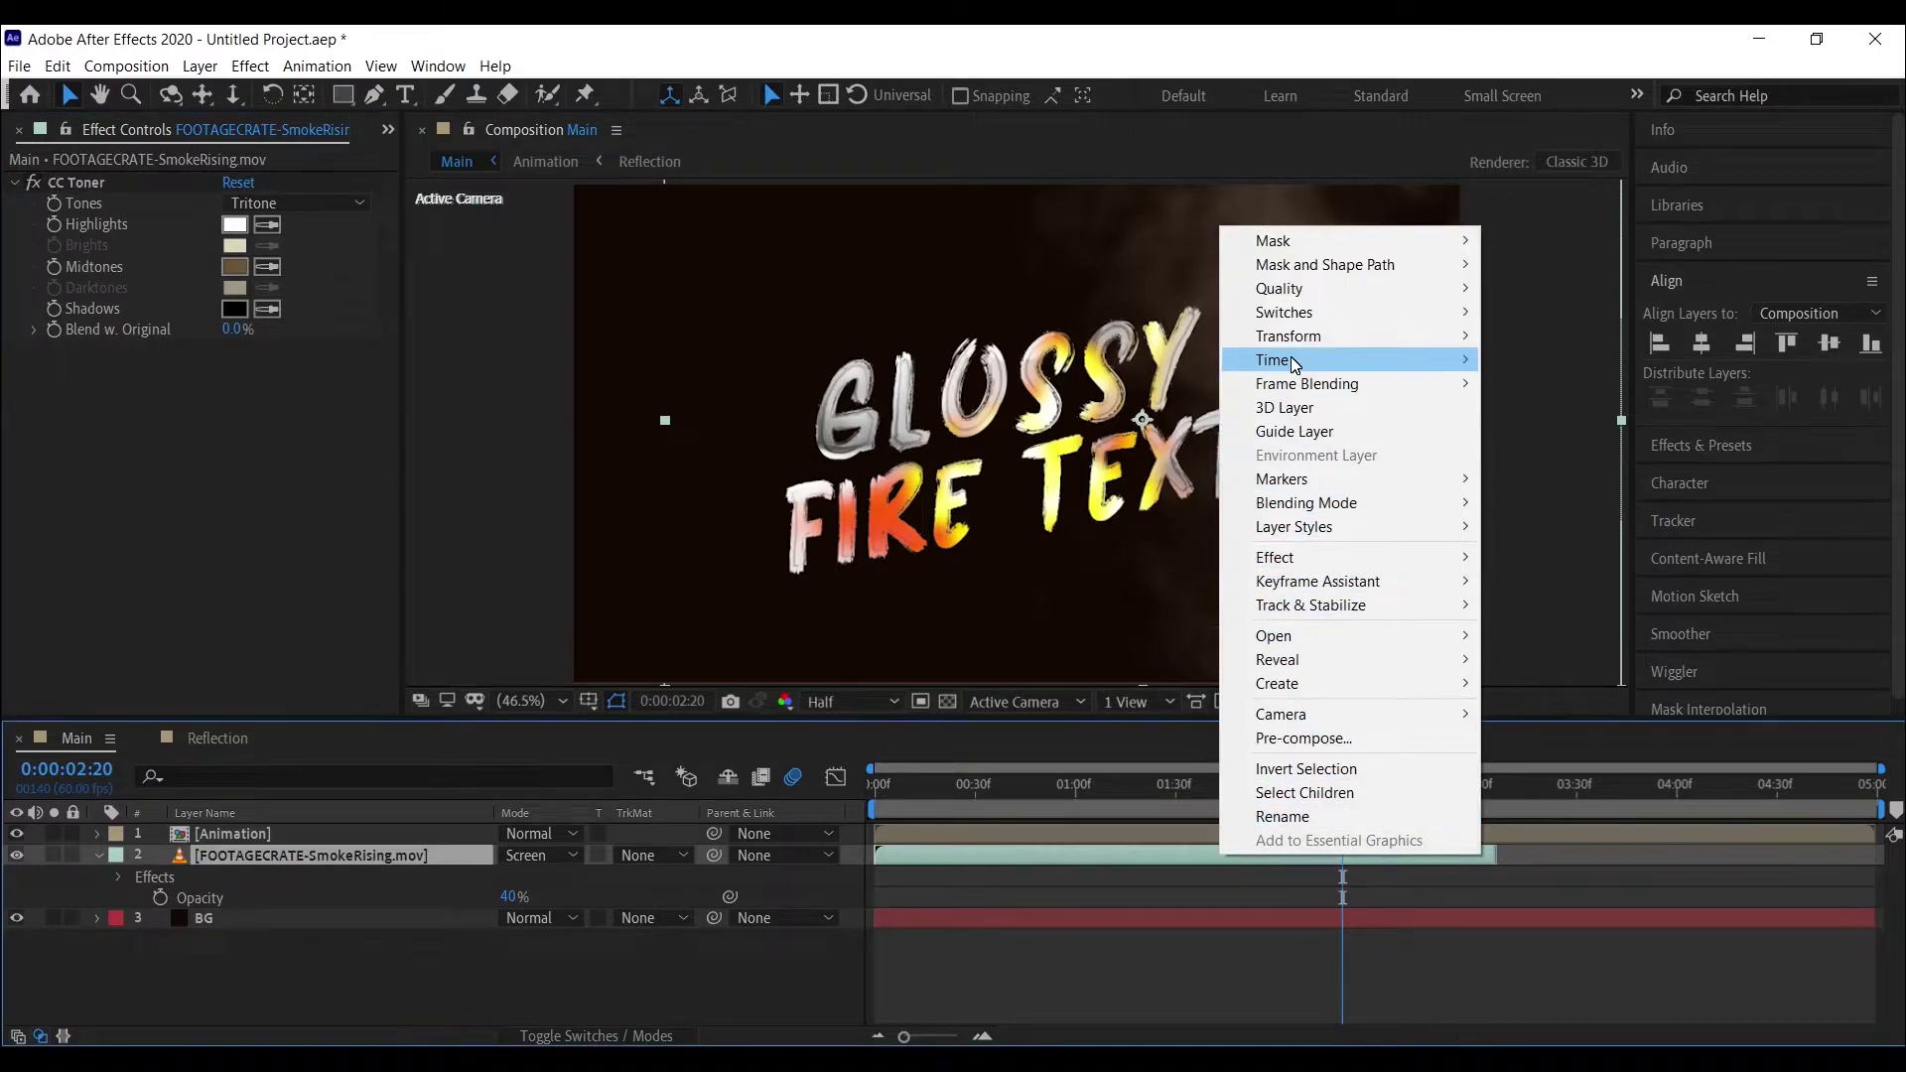
mouse_move(1294, 363)
left_click(1555, 413)
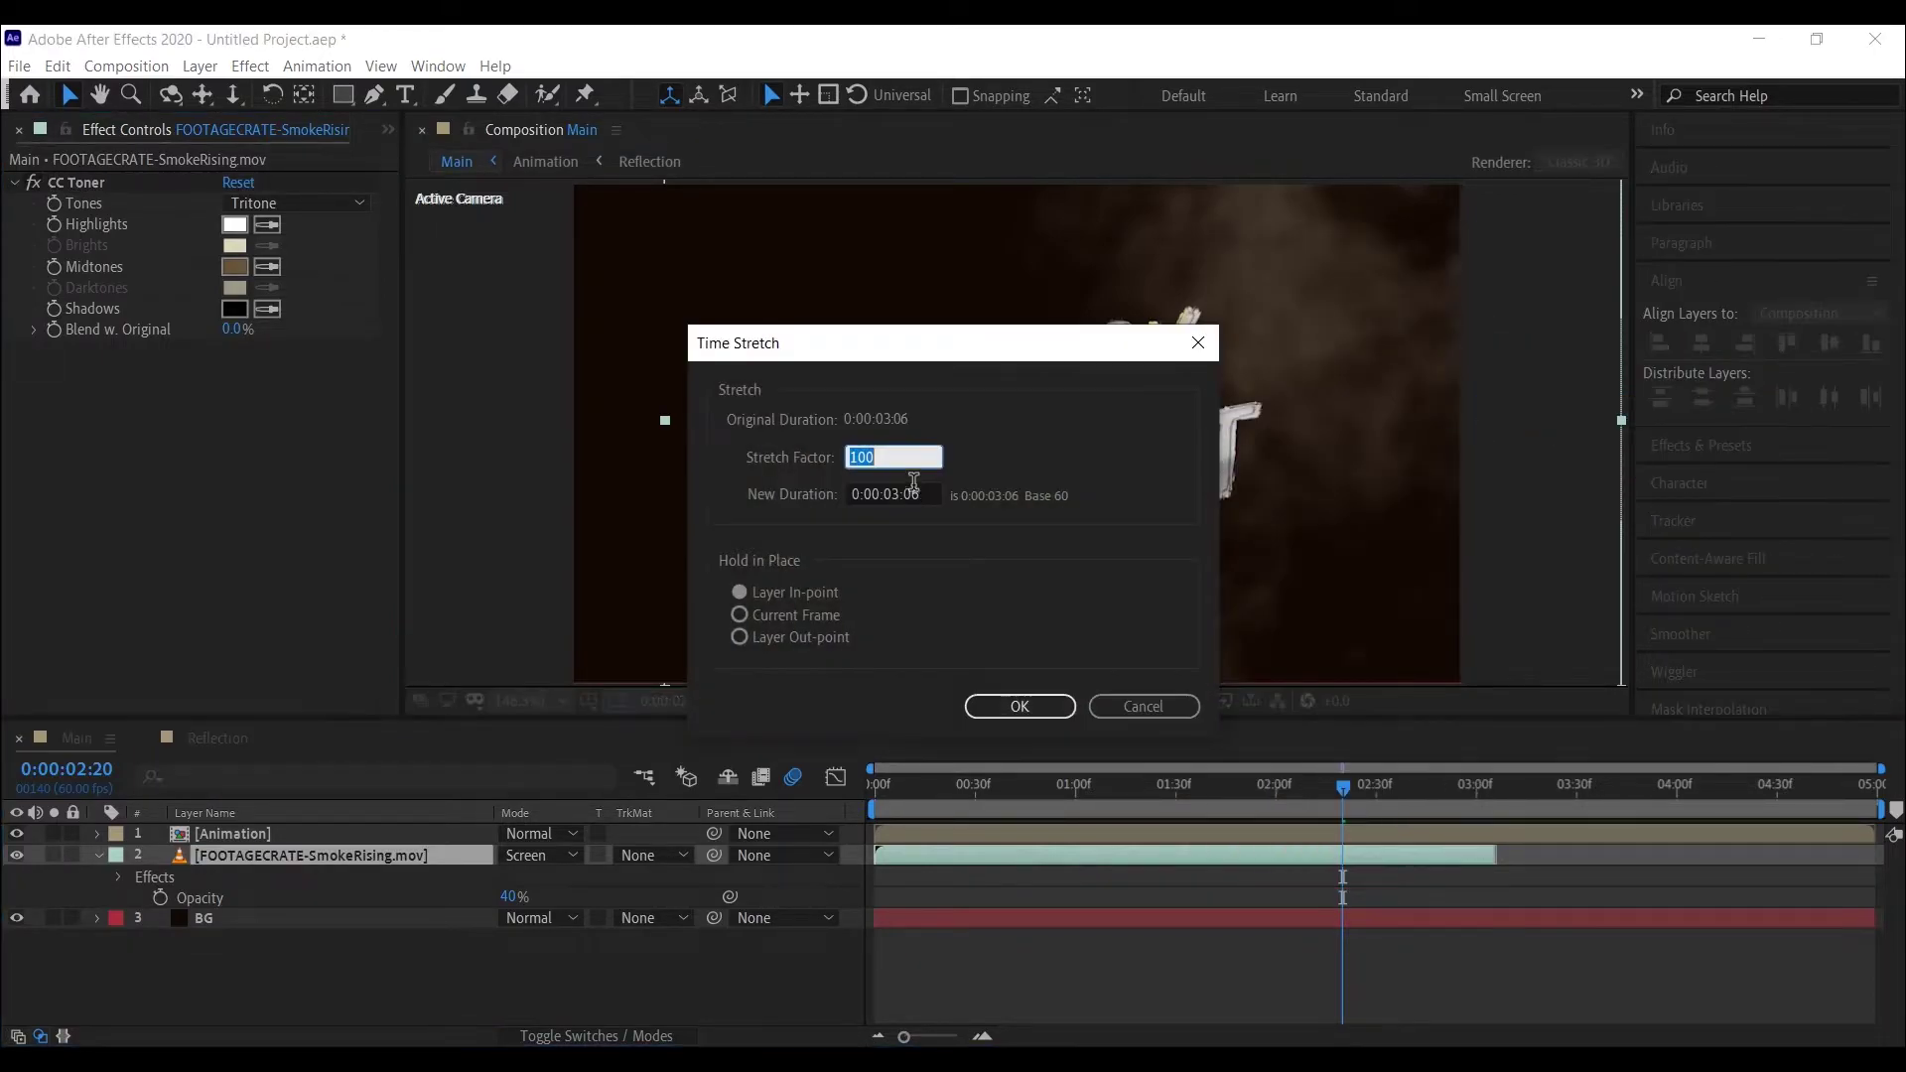
left_click(894, 494)
key("BackSpace")
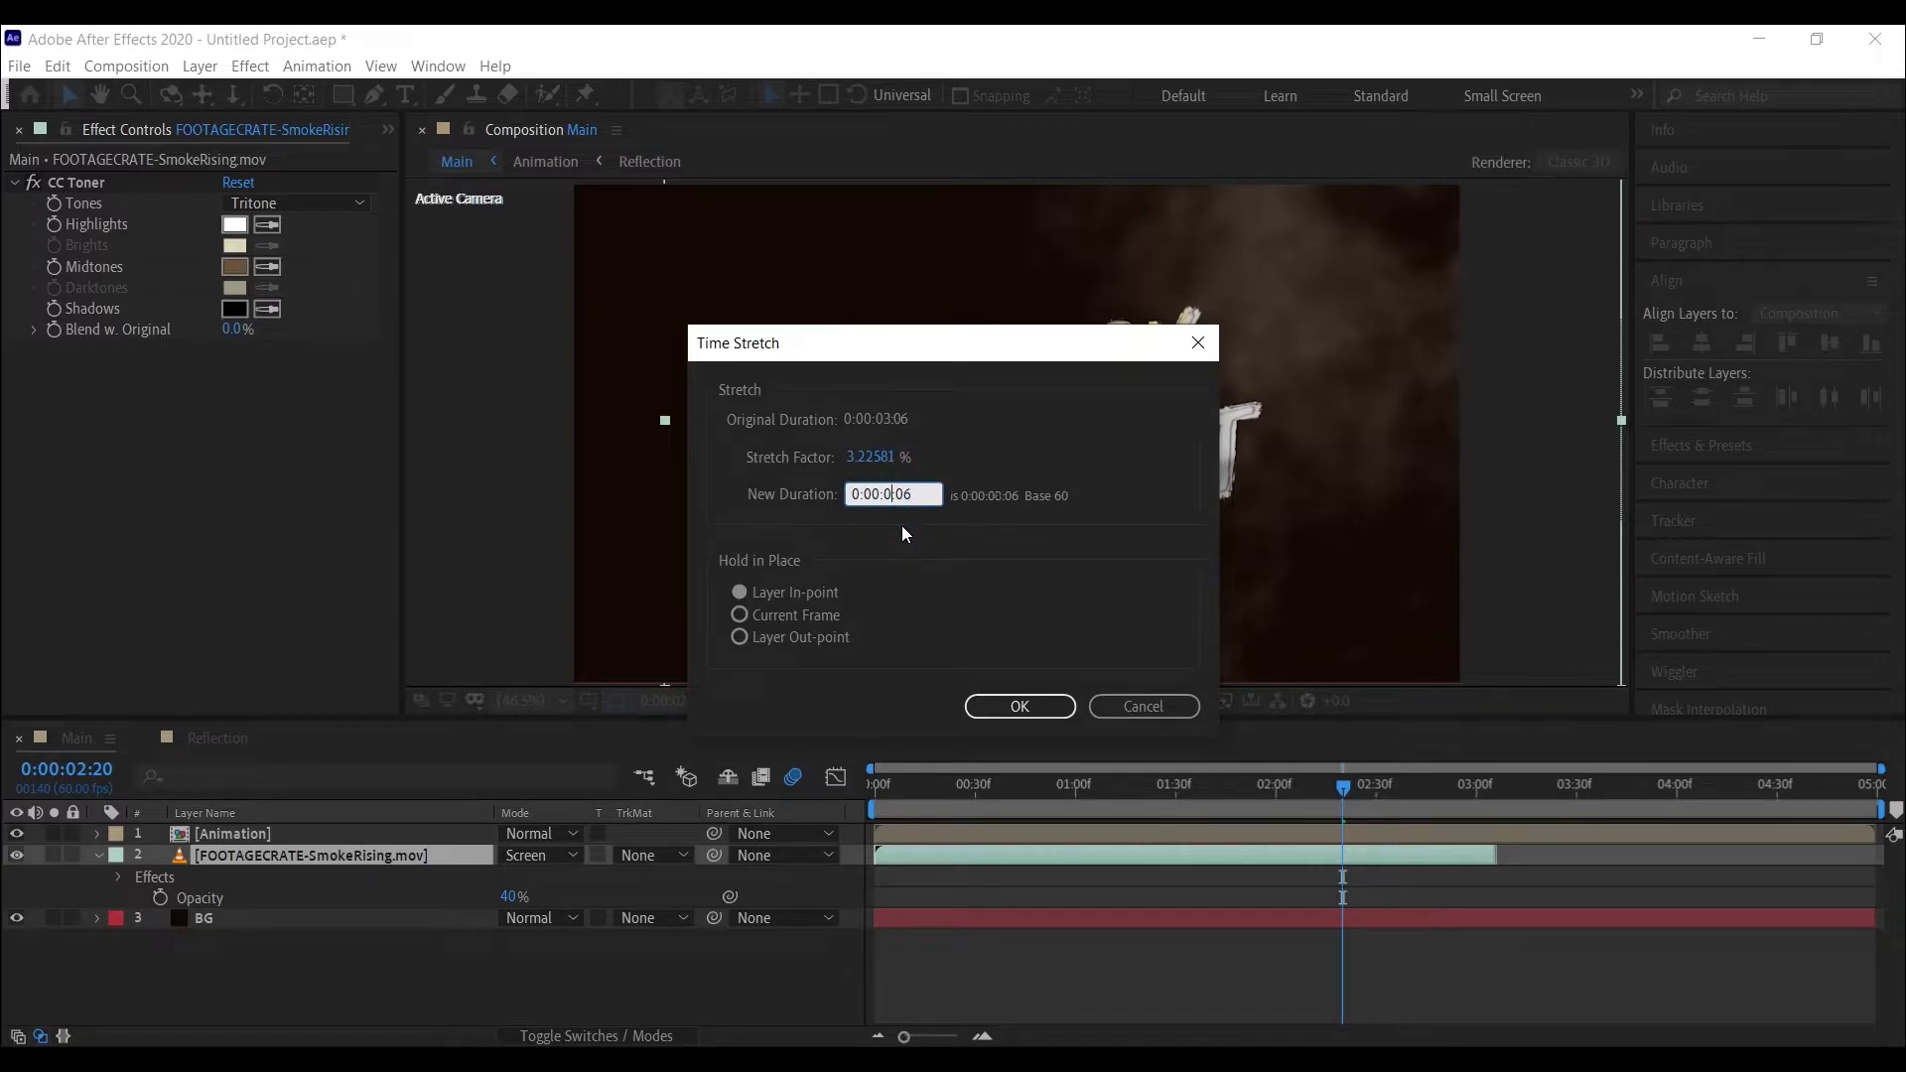
type("5")
left_click(1020, 710)
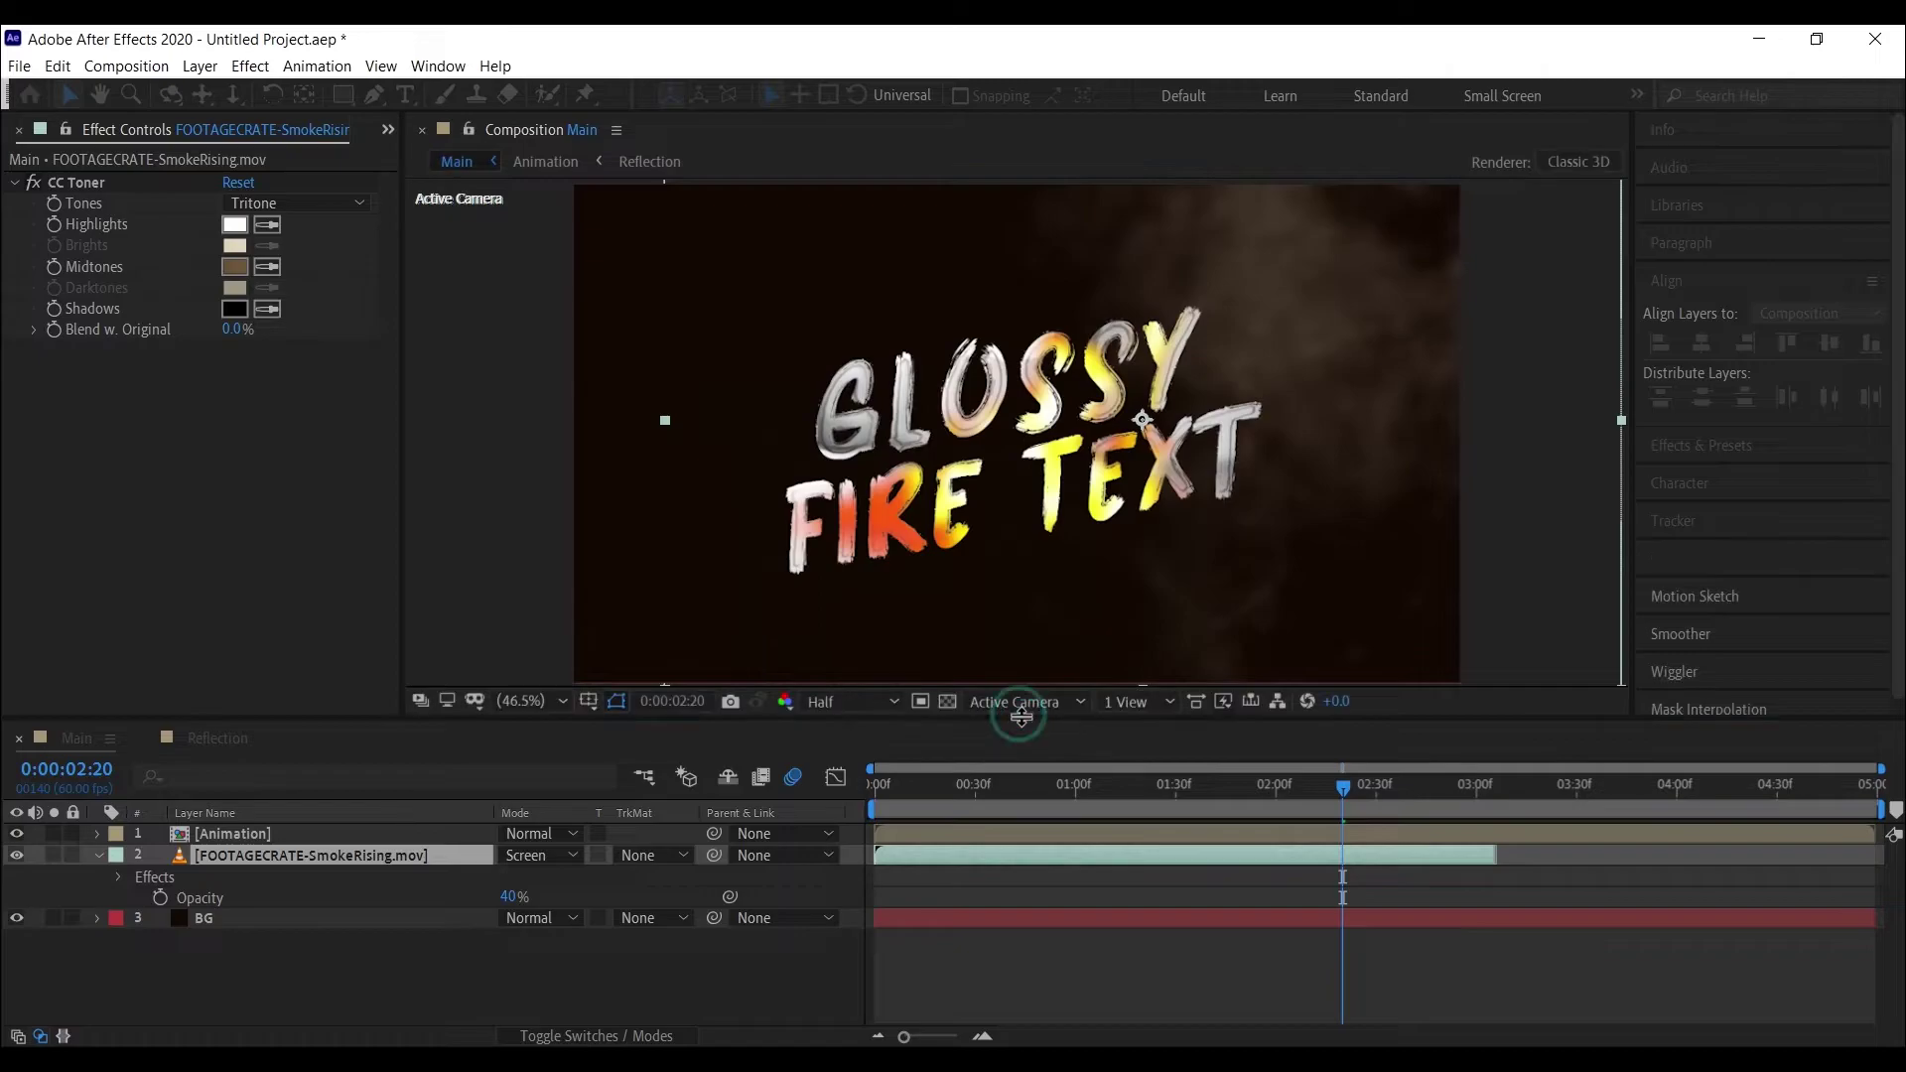
left_click_drag(1465, 804, 1876, 806)
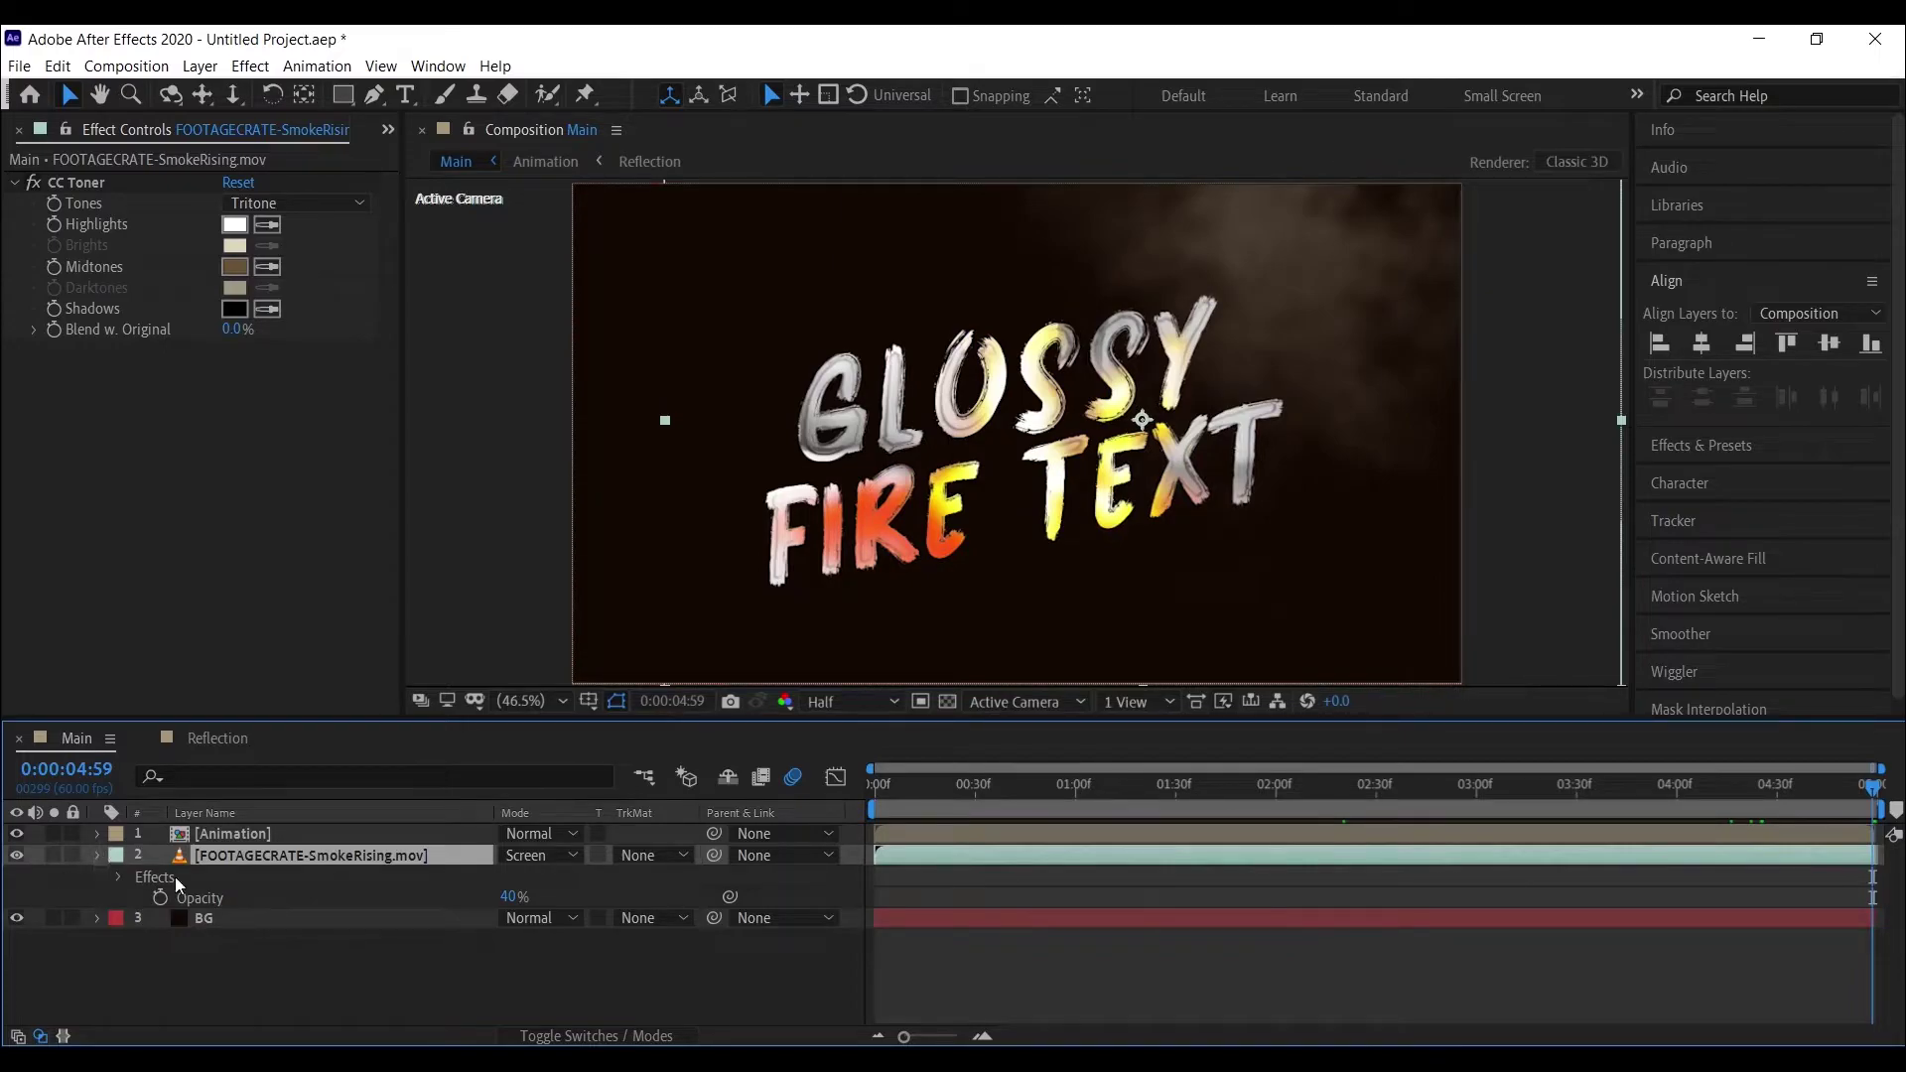
- Duplicate the smoke layer and flip the upper copy vertically
key("u")
left_click(58, 65)
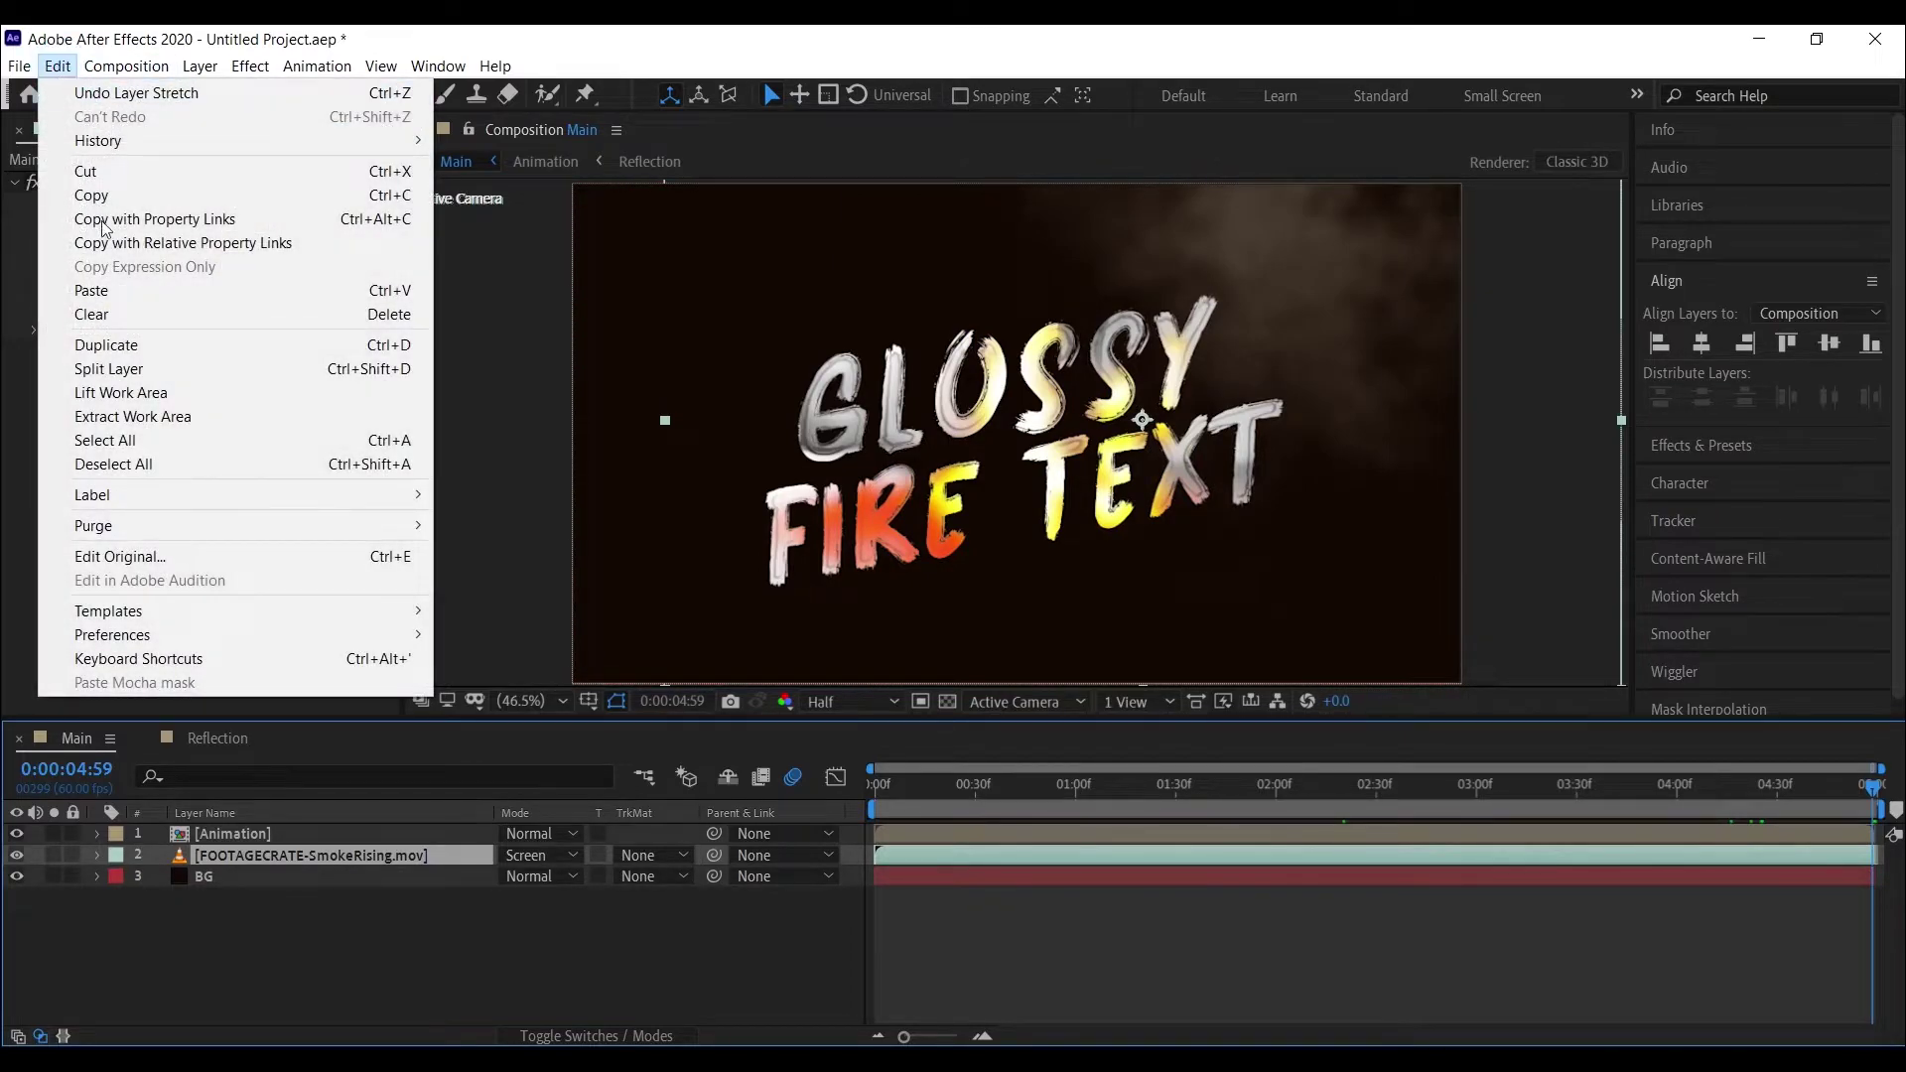
left_click(157, 345)
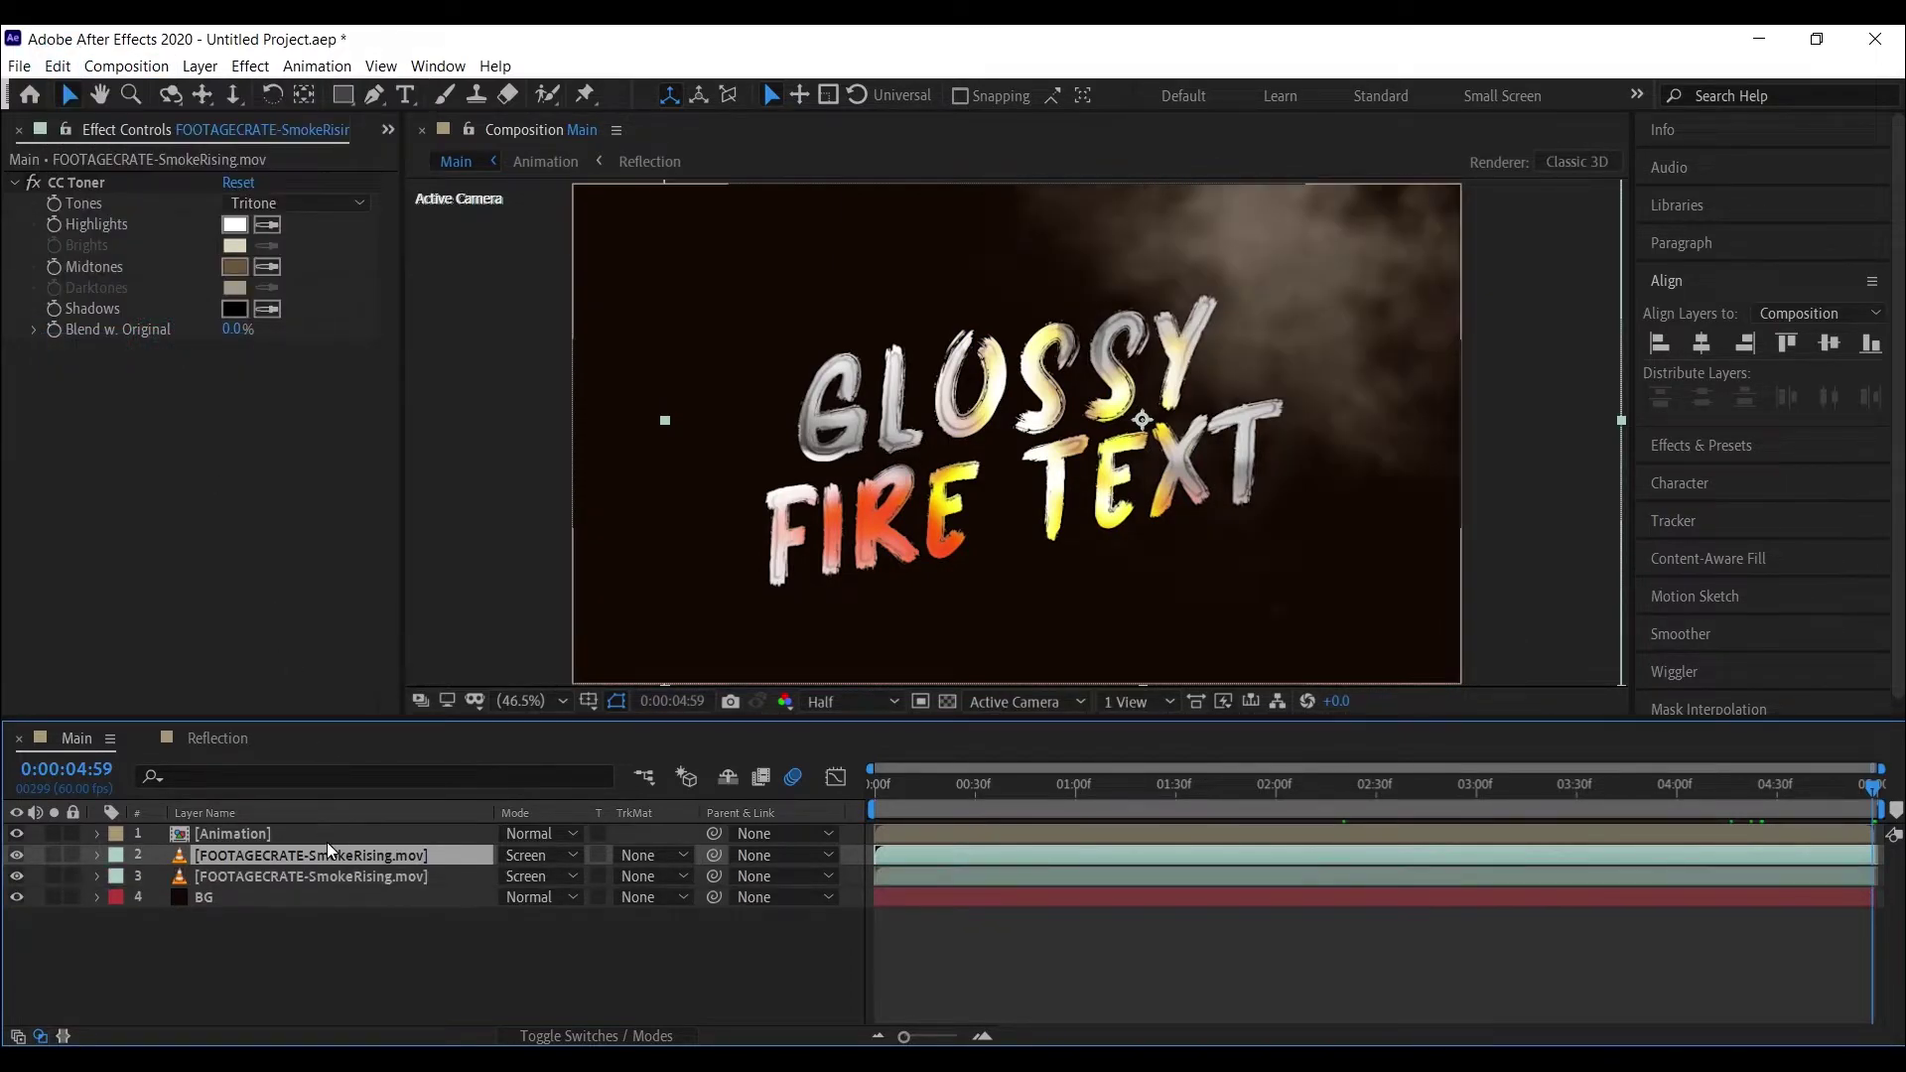
right_click(359, 855)
mouse_move(460, 360)
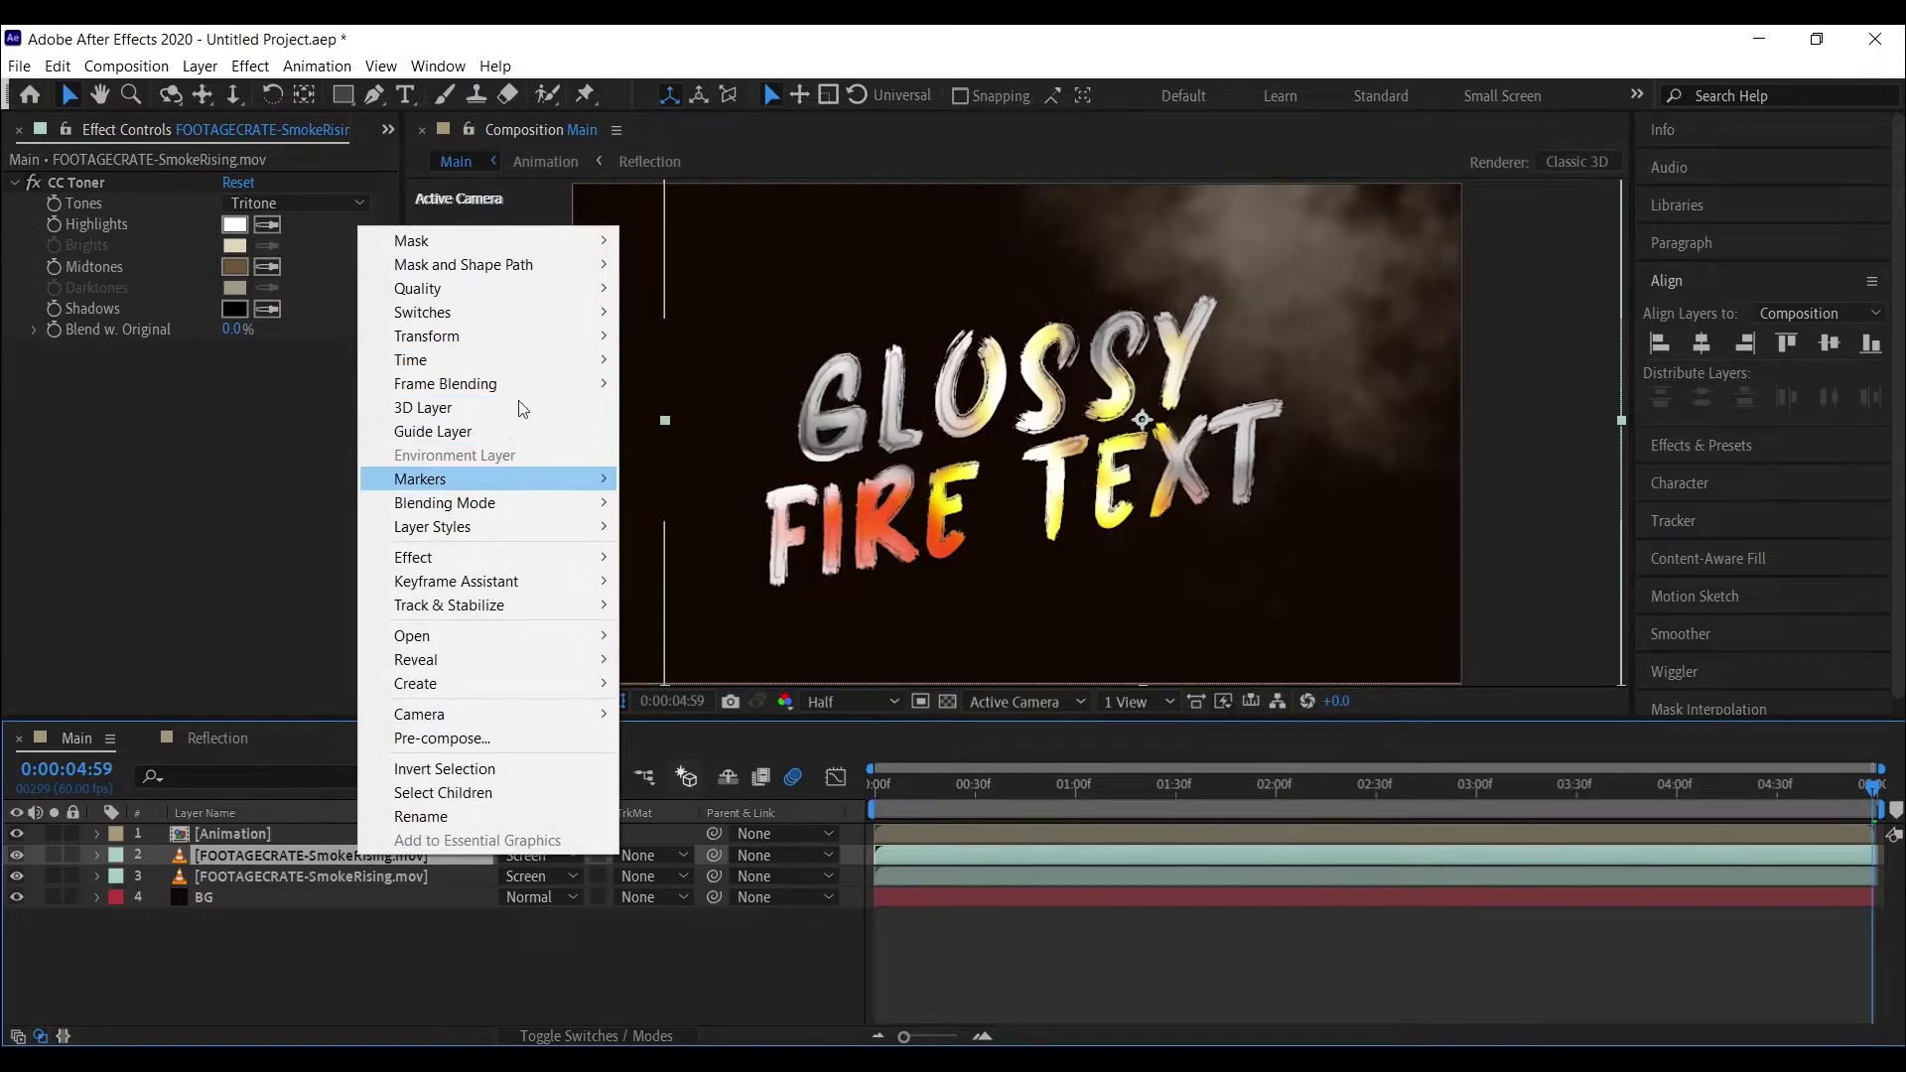
mouse_move(528, 336)
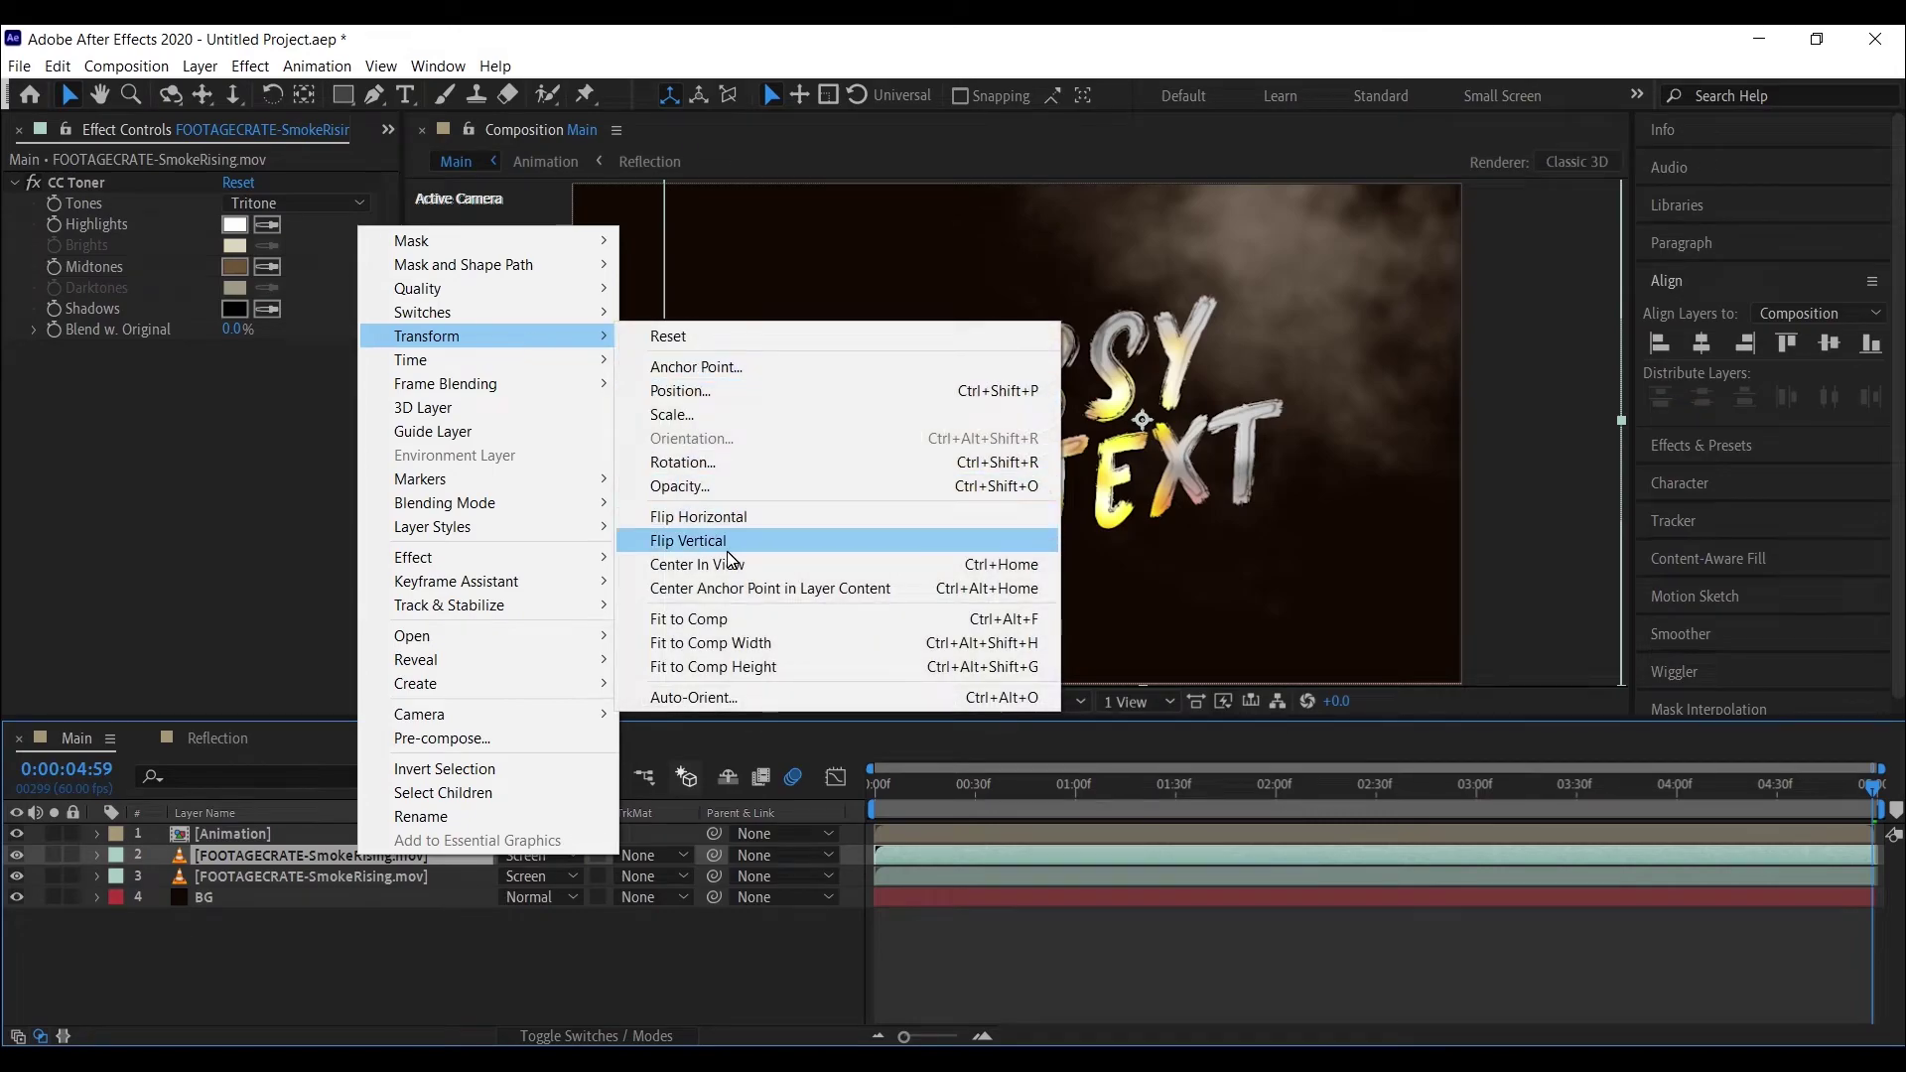
left_click(737, 542)
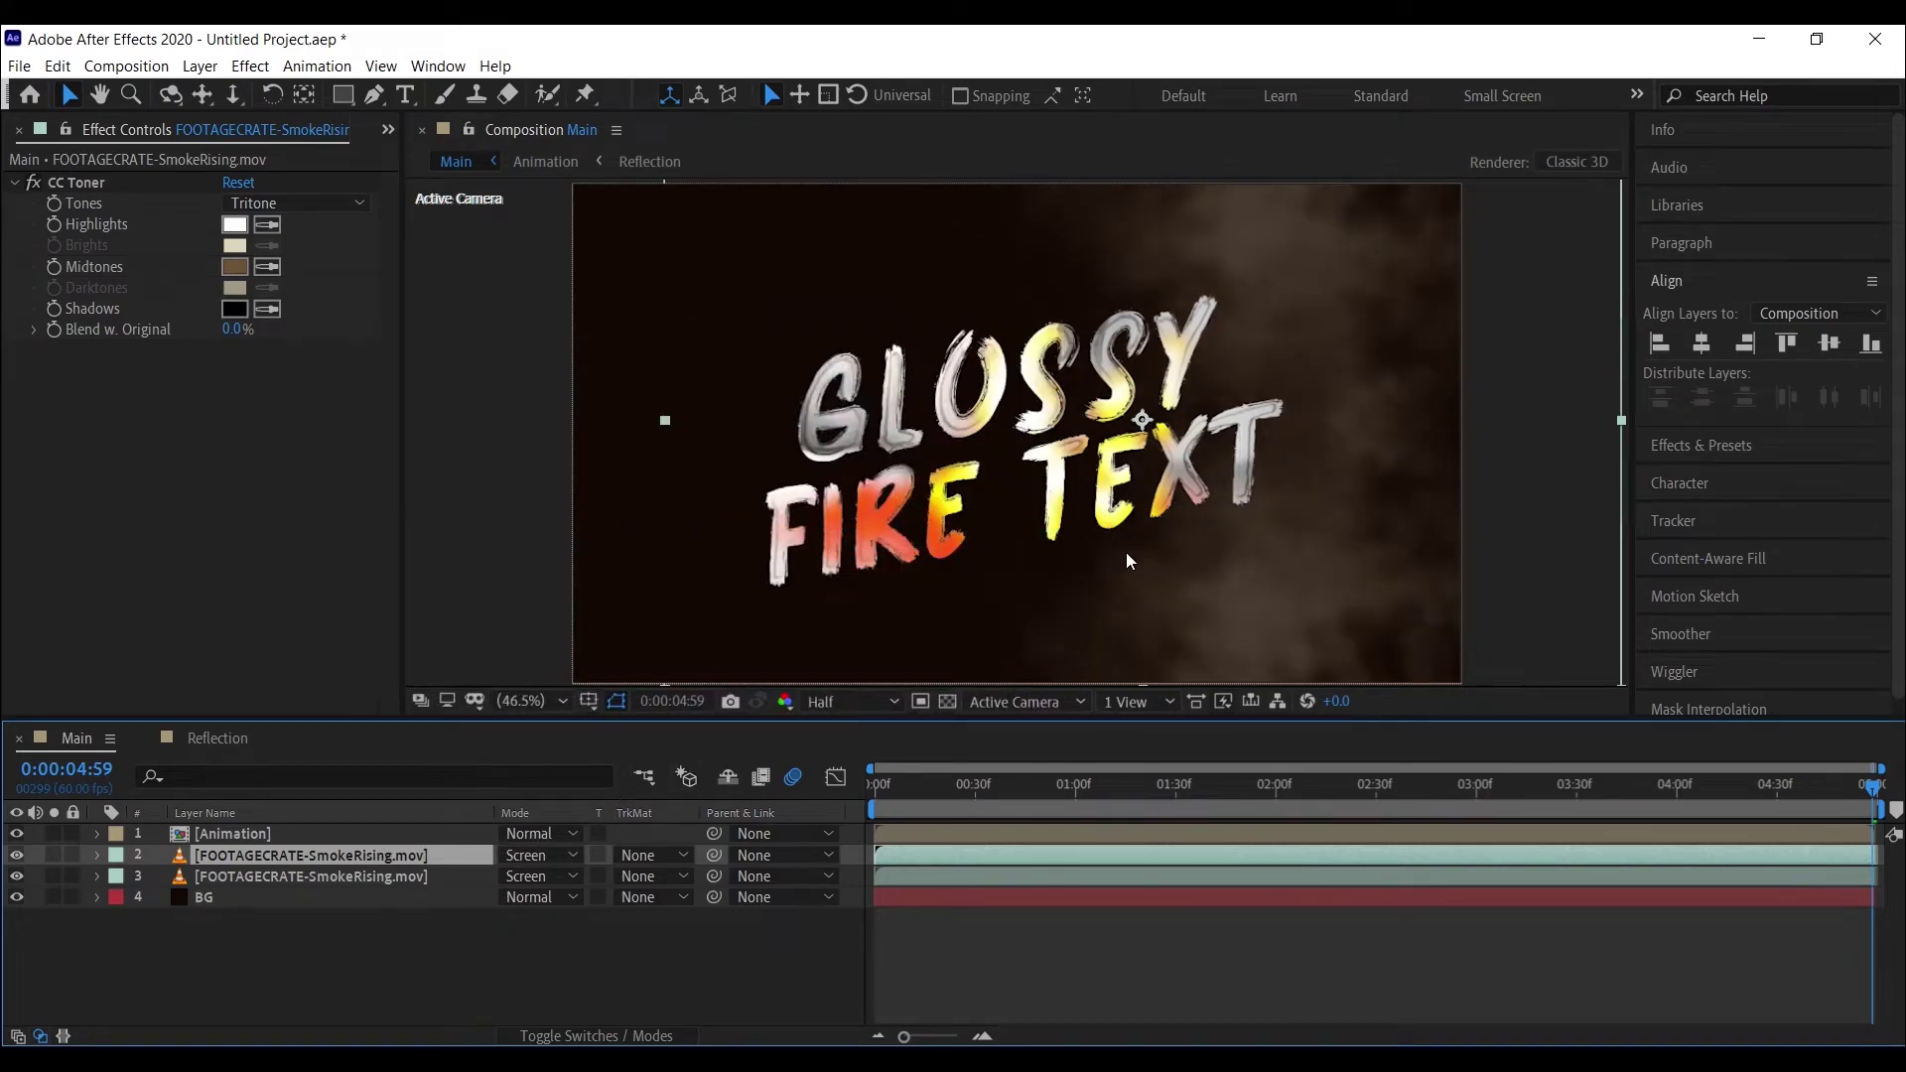
- Flip the smoke copy horizontally and position it so its smoke fills the lower-left area of the frame
left_click_drag(1132, 581, 724, 612)
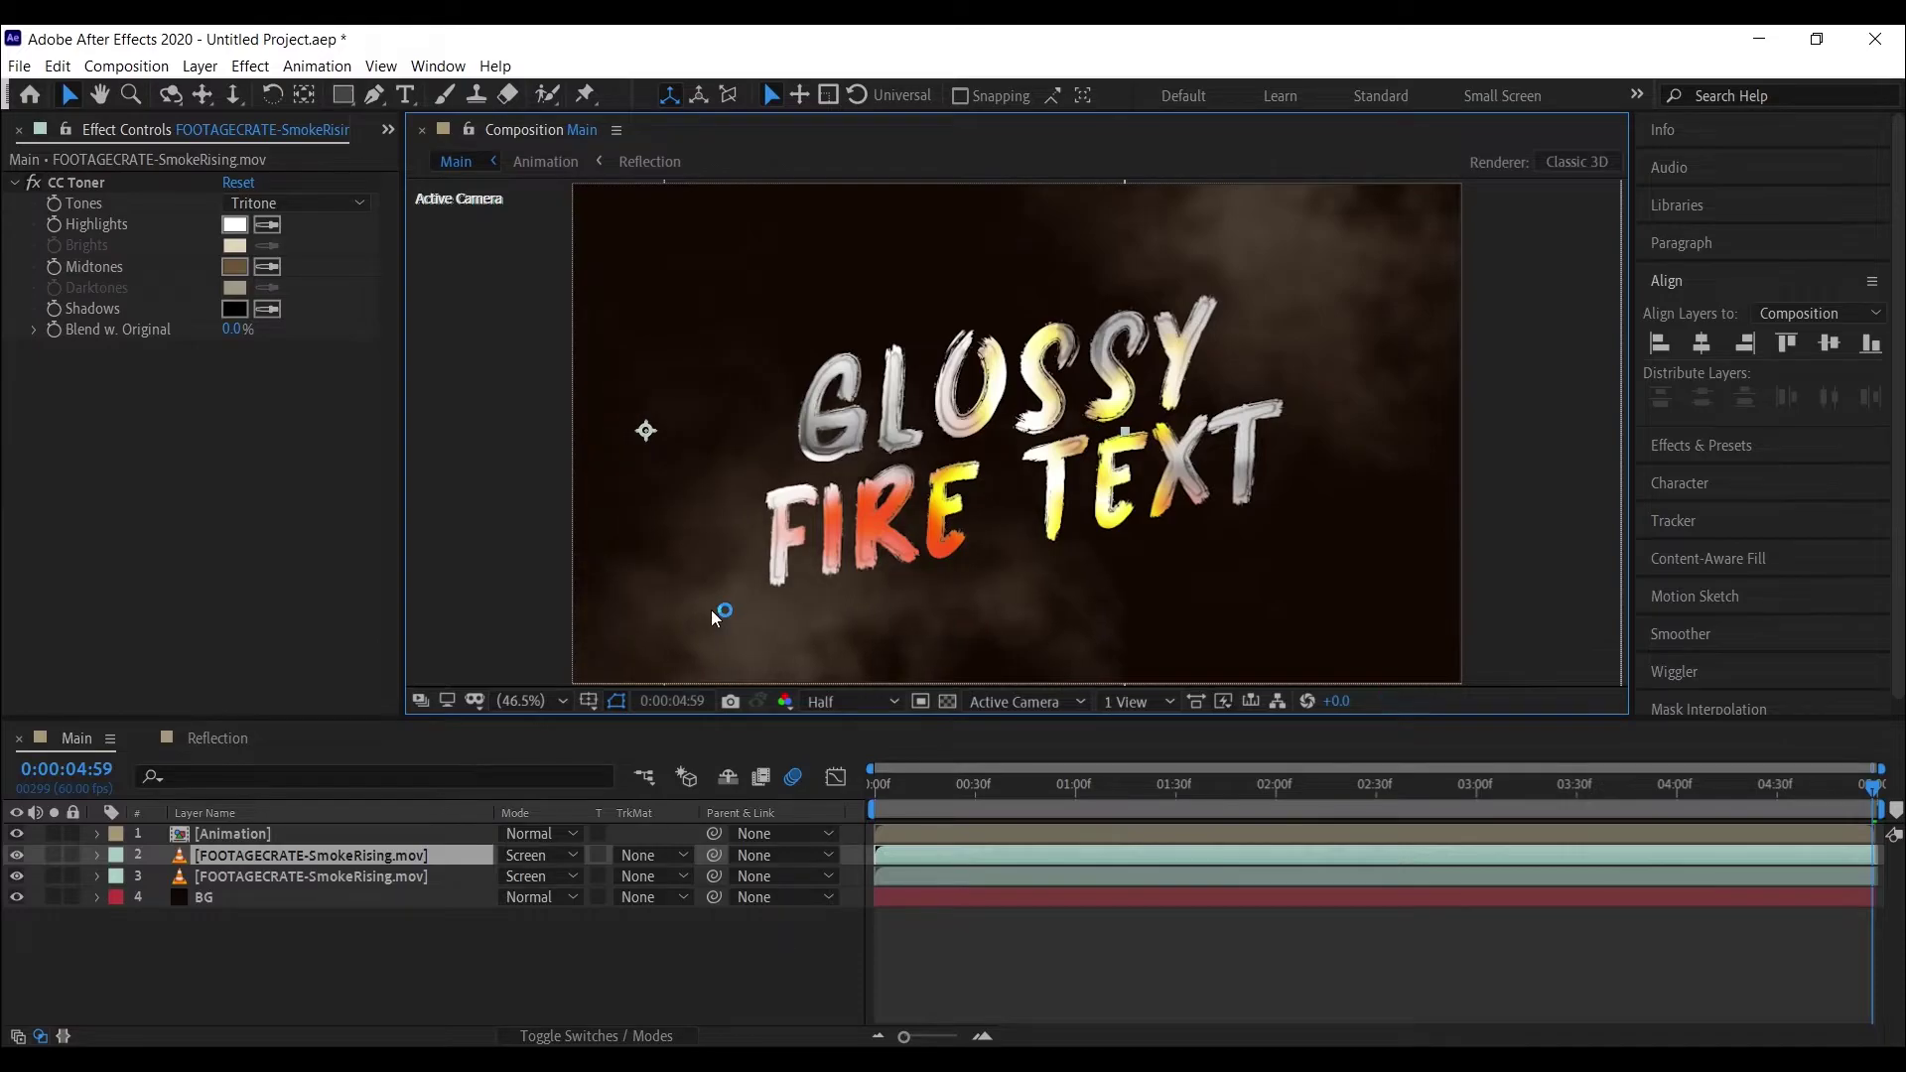
right_click(393, 852)
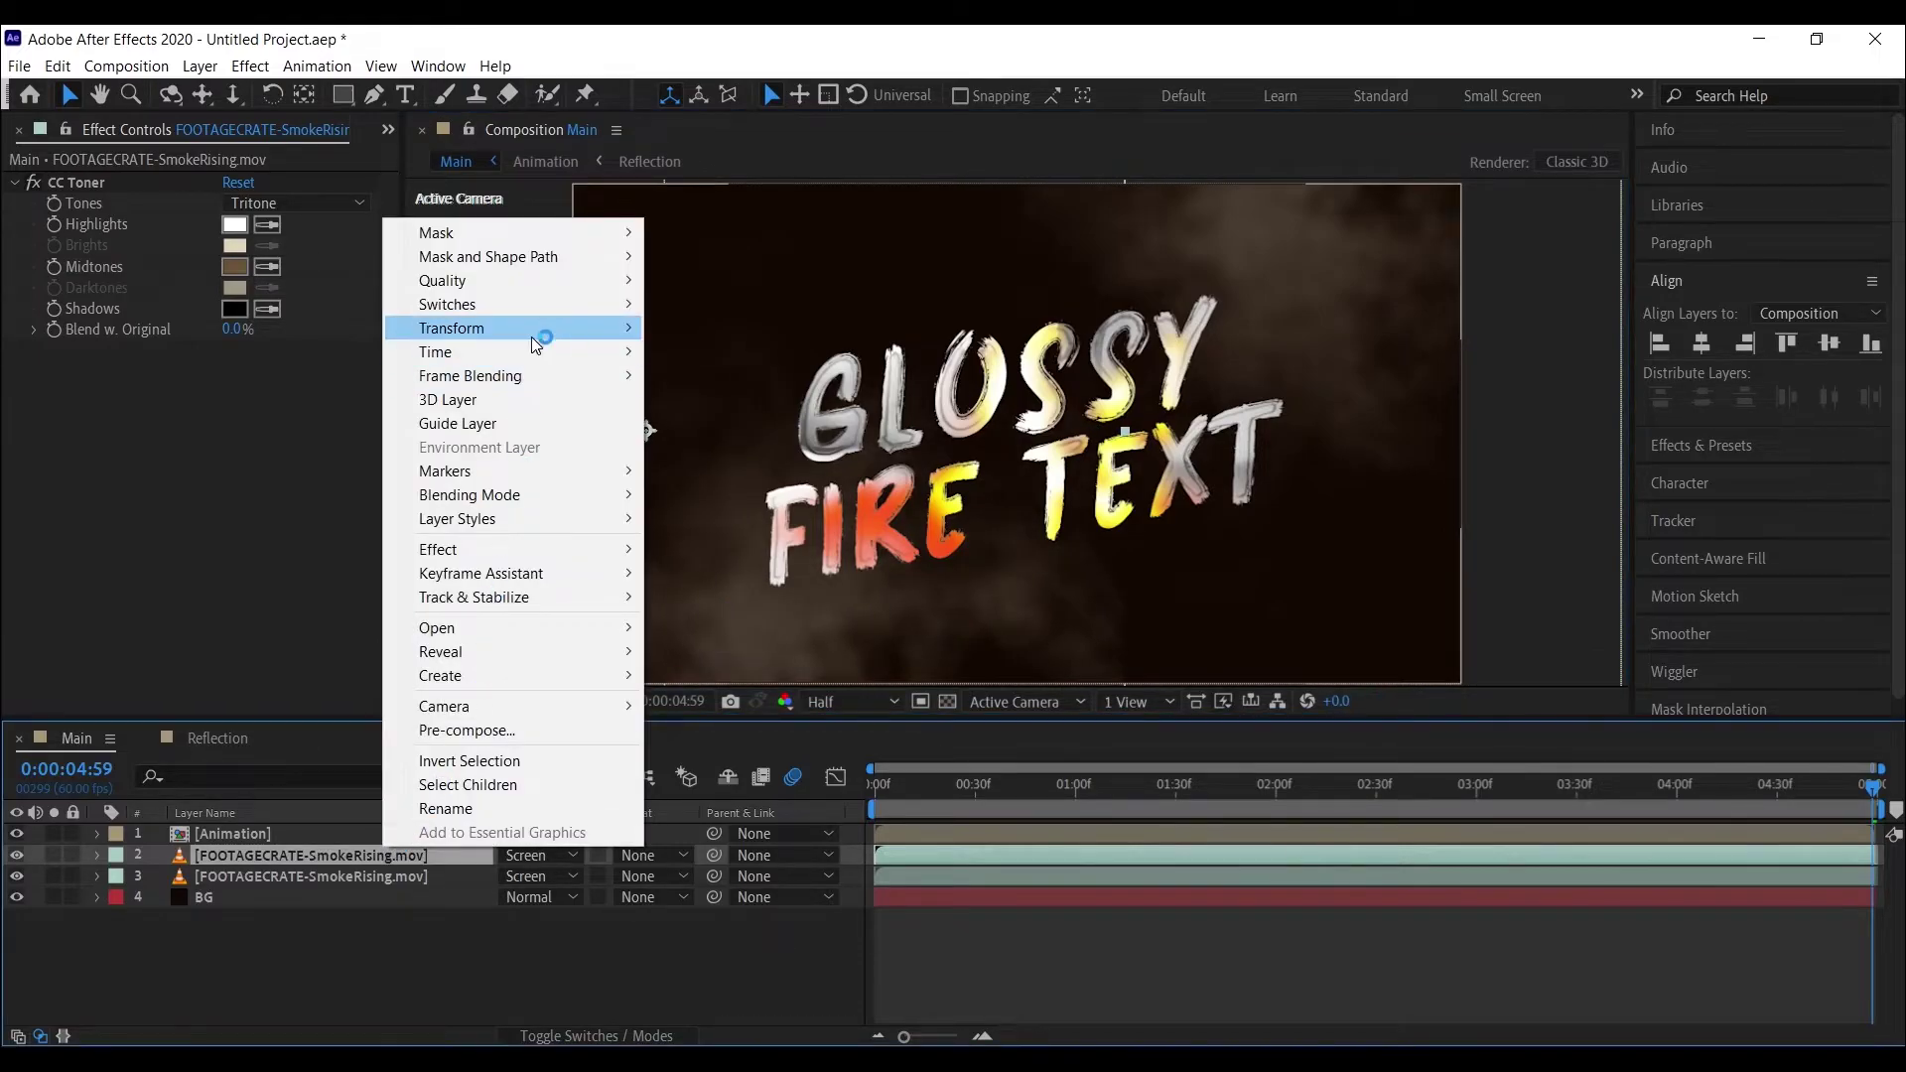
mouse_move(530, 331)
left_click(784, 515)
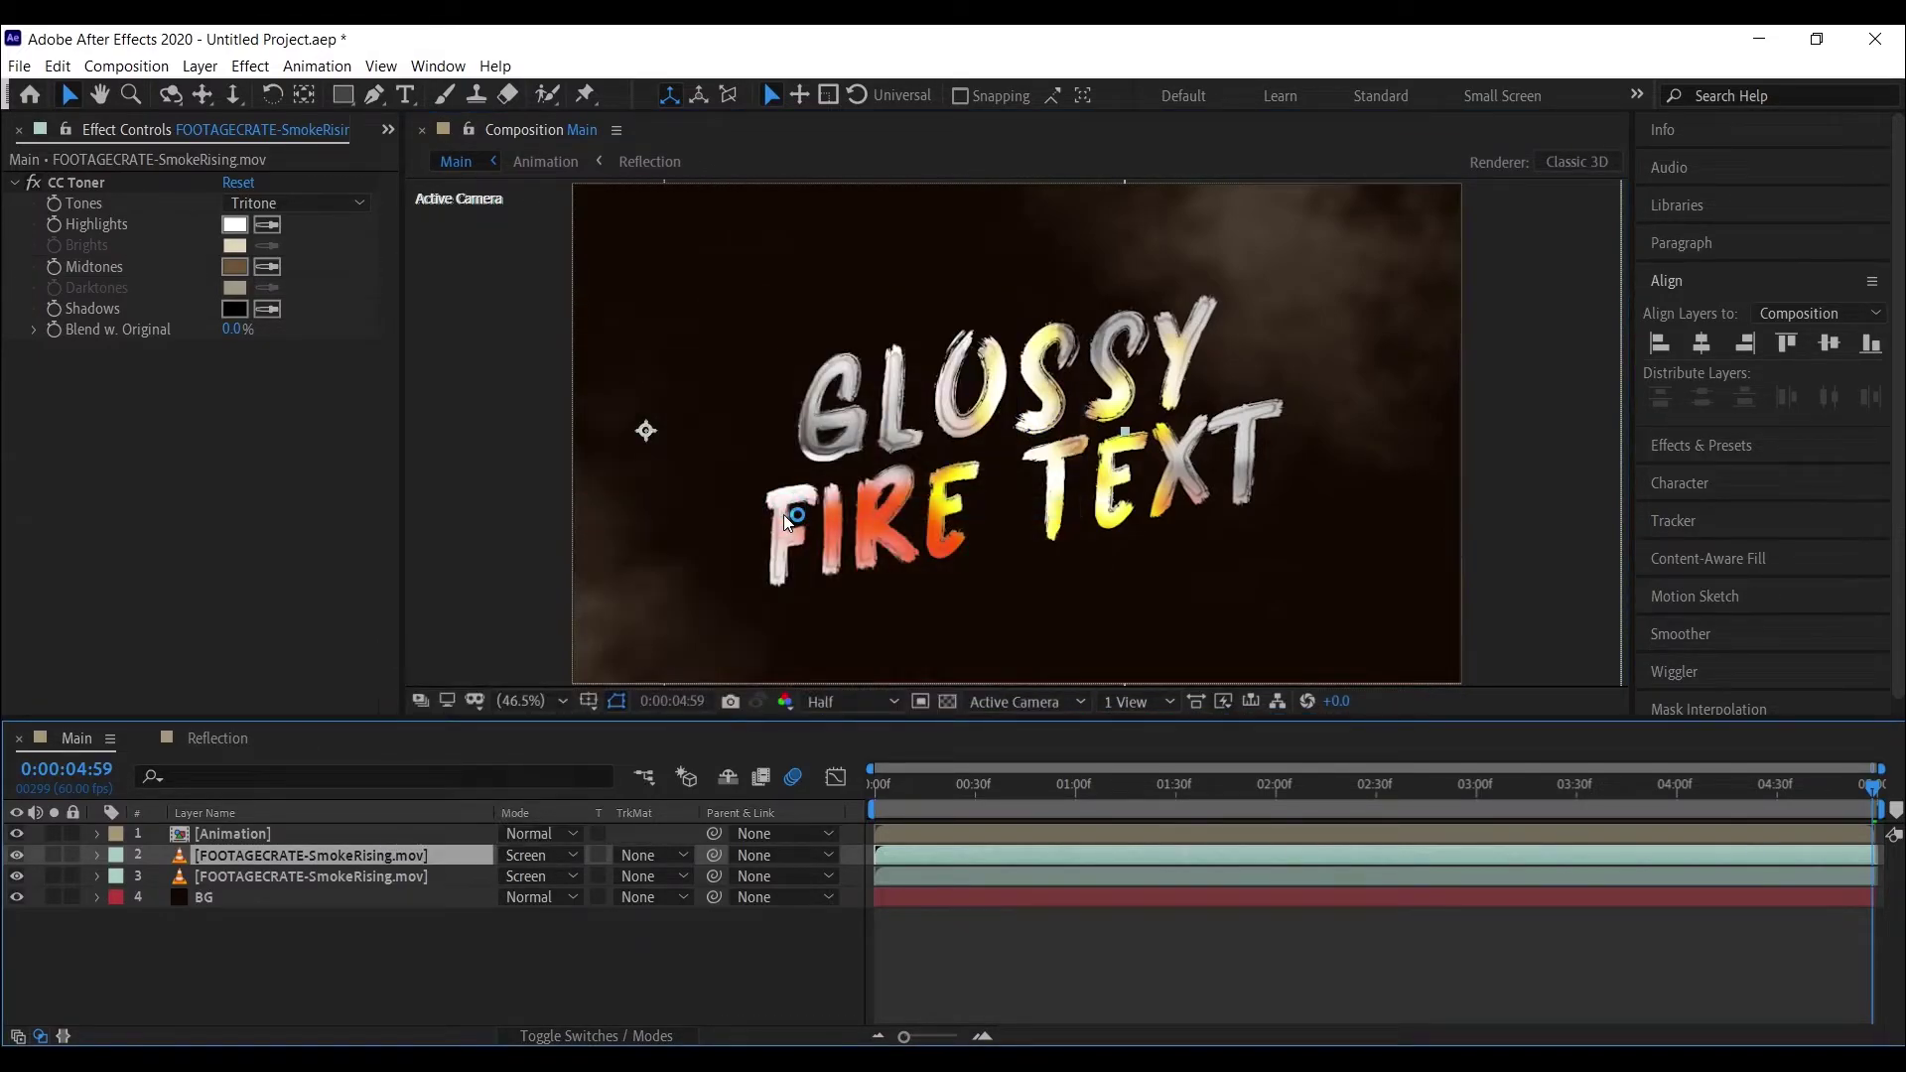
left_click_drag(672, 606, 855, 620)
left_click(908, 789)
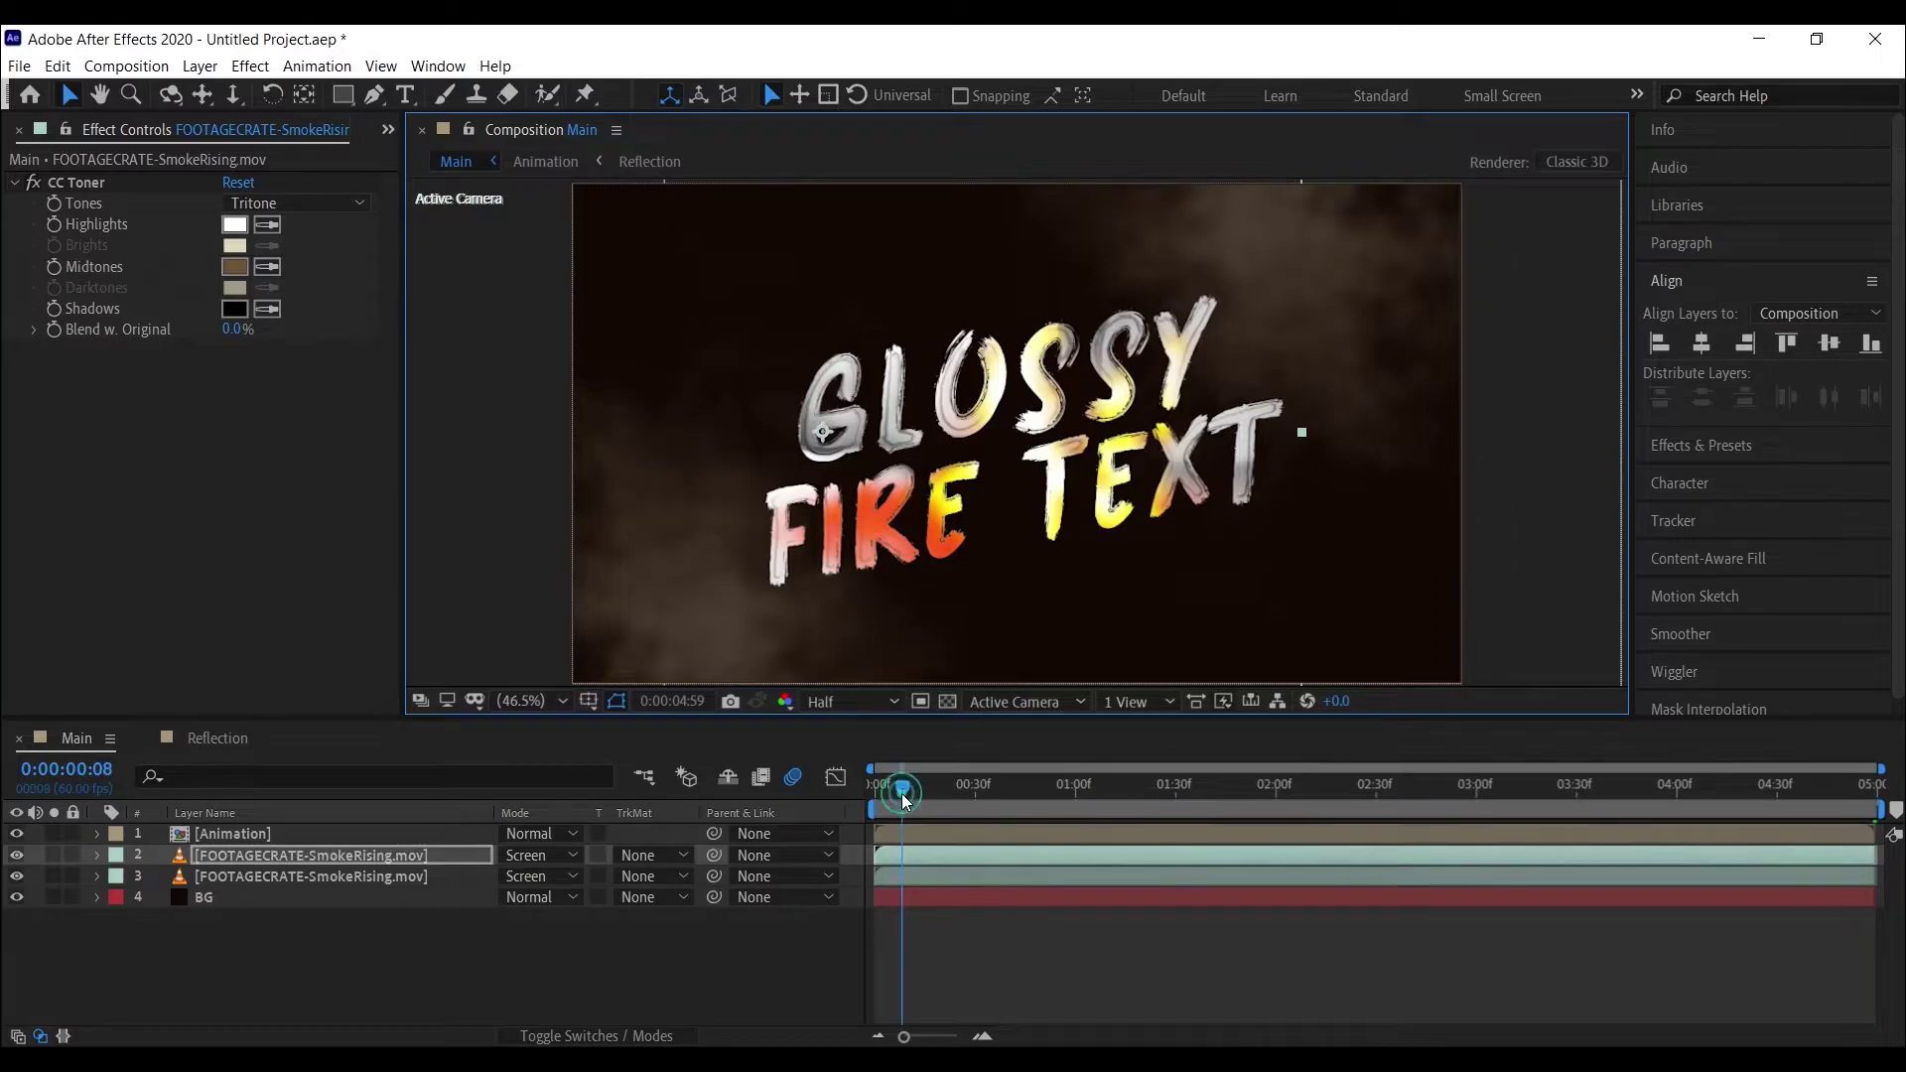
- Check how the two smoke layers drift behind the text at several times up to 0:00:02:37
left_click(974, 794)
left_click(1046, 794)
left_click(1217, 794)
left_click(1372, 806)
left_click(1397, 806)
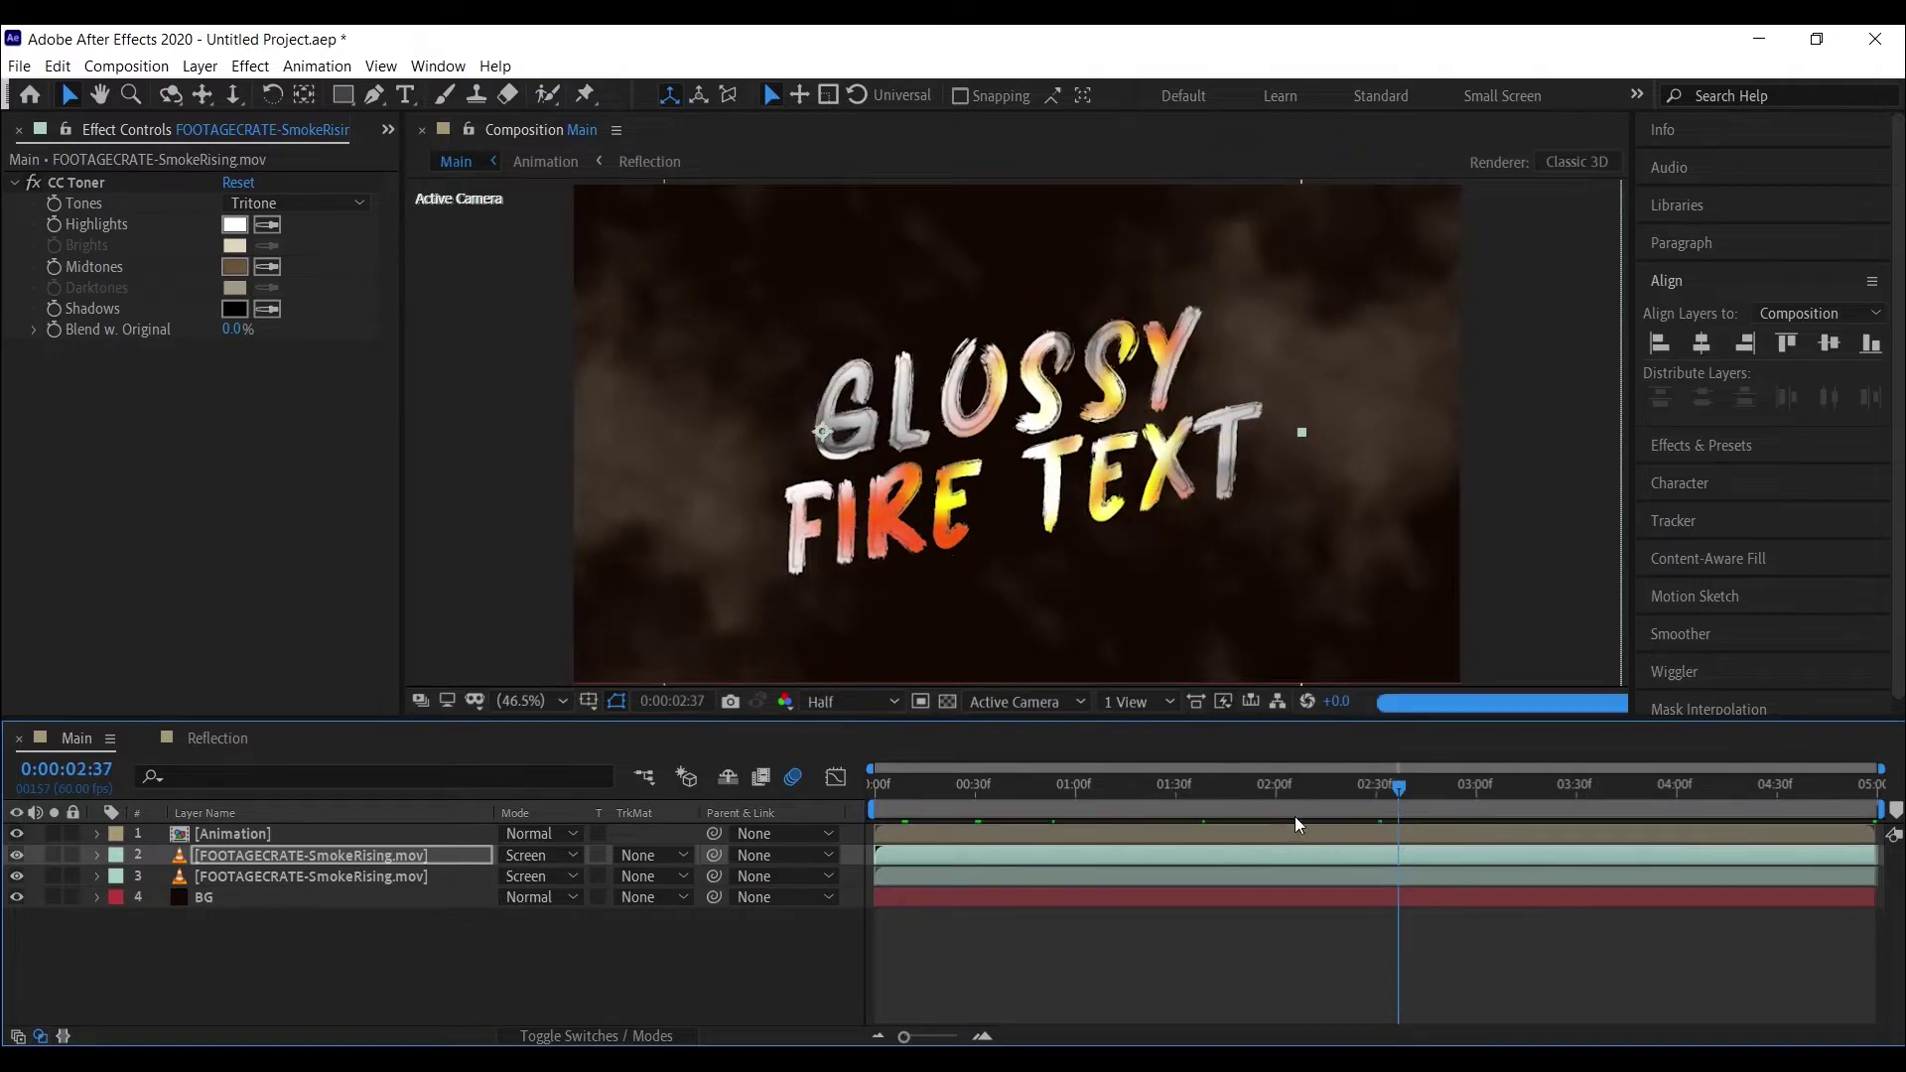
left_click(427, 871)
left_click(419, 852)
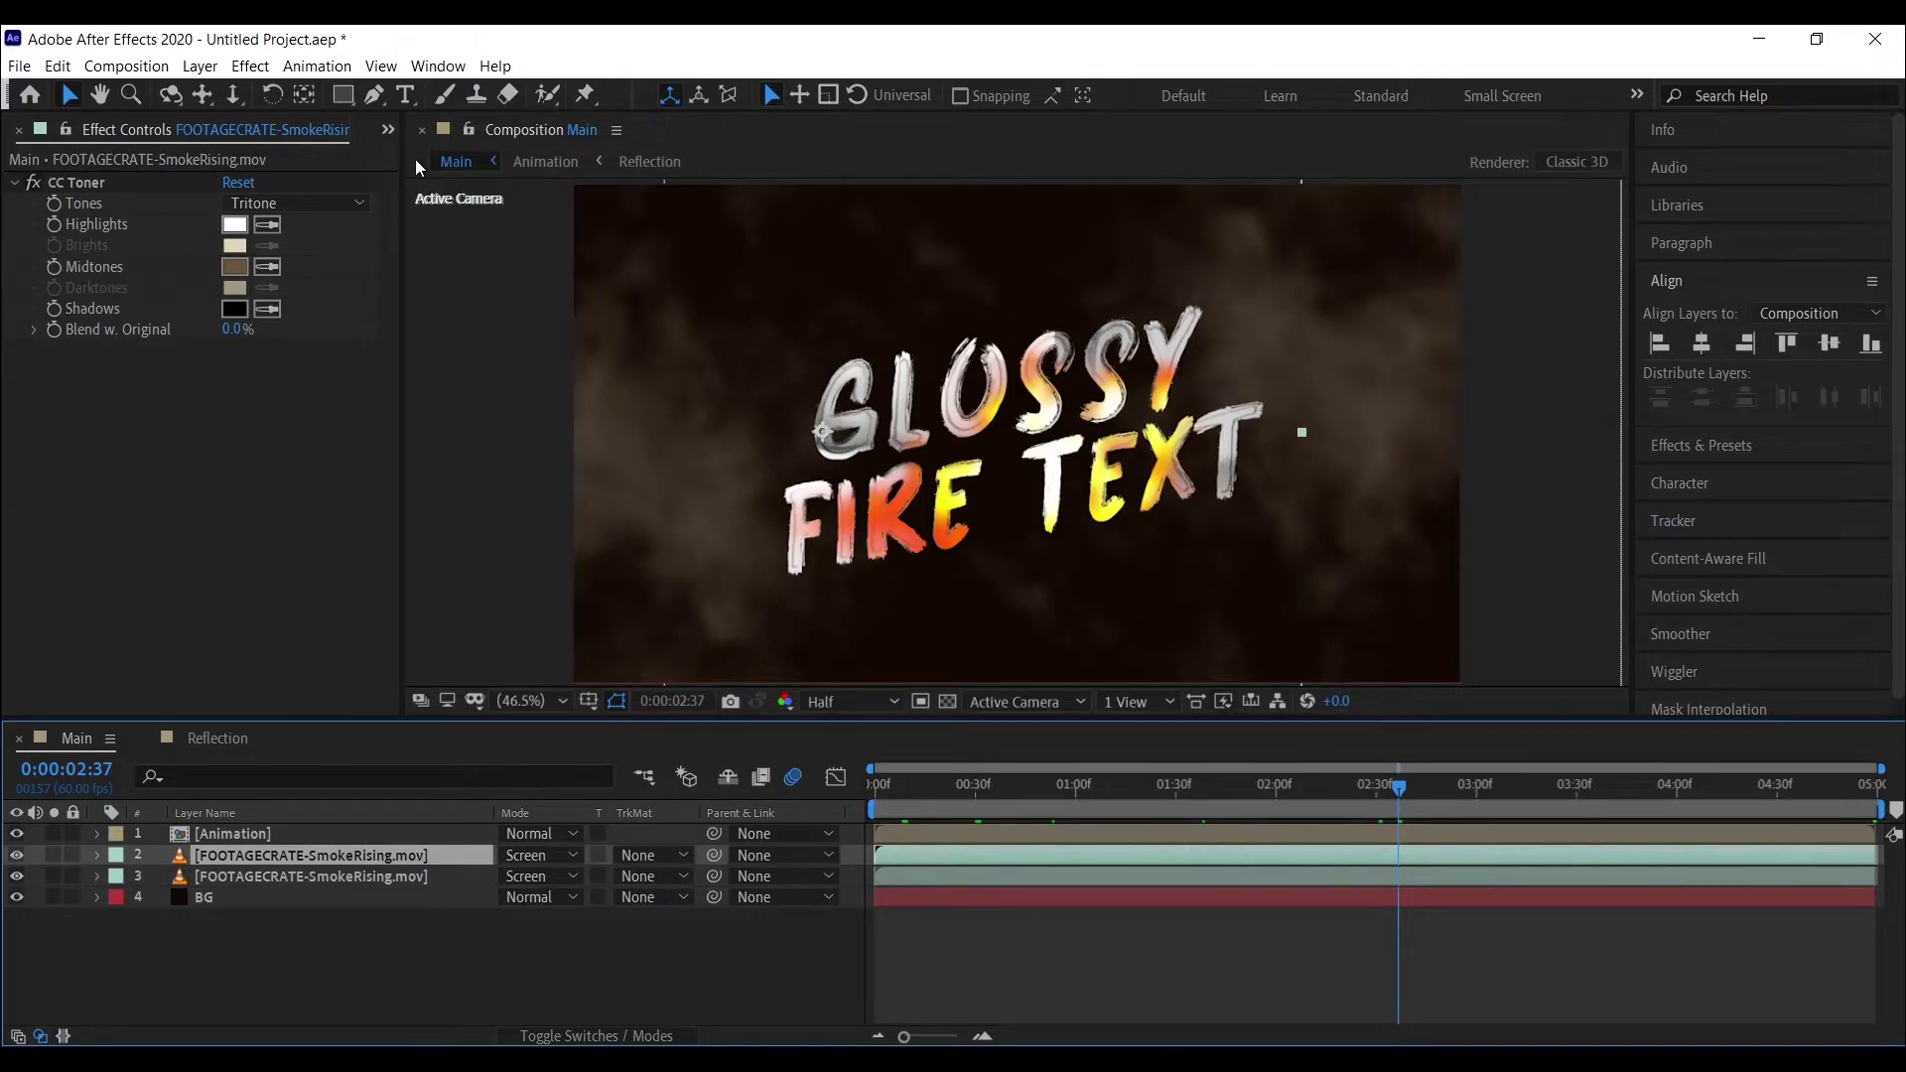
- Show the project files, reveal the Animation layer's Position keyframes, and move the current time to the middle keyframe at 0:00:00:36
left_click(388, 130)
left_click(419, 155)
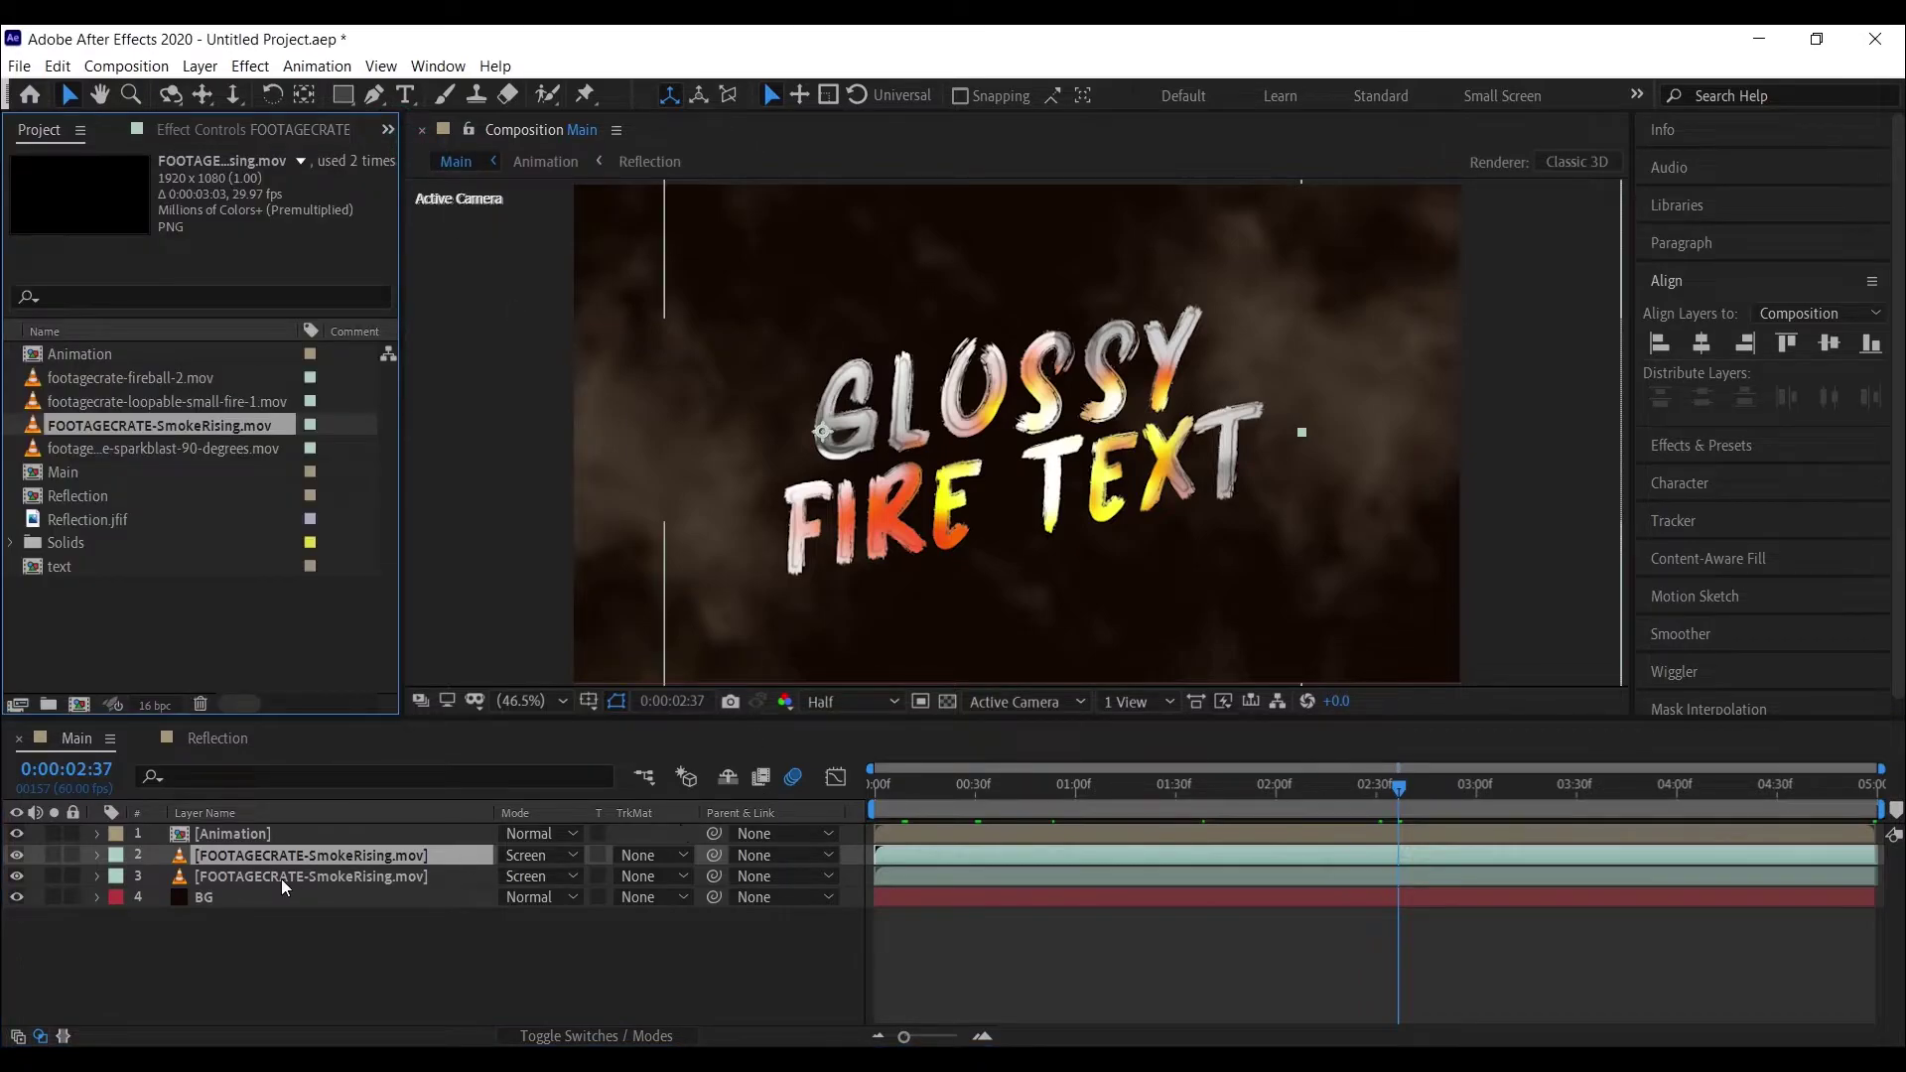
left_click(259, 834)
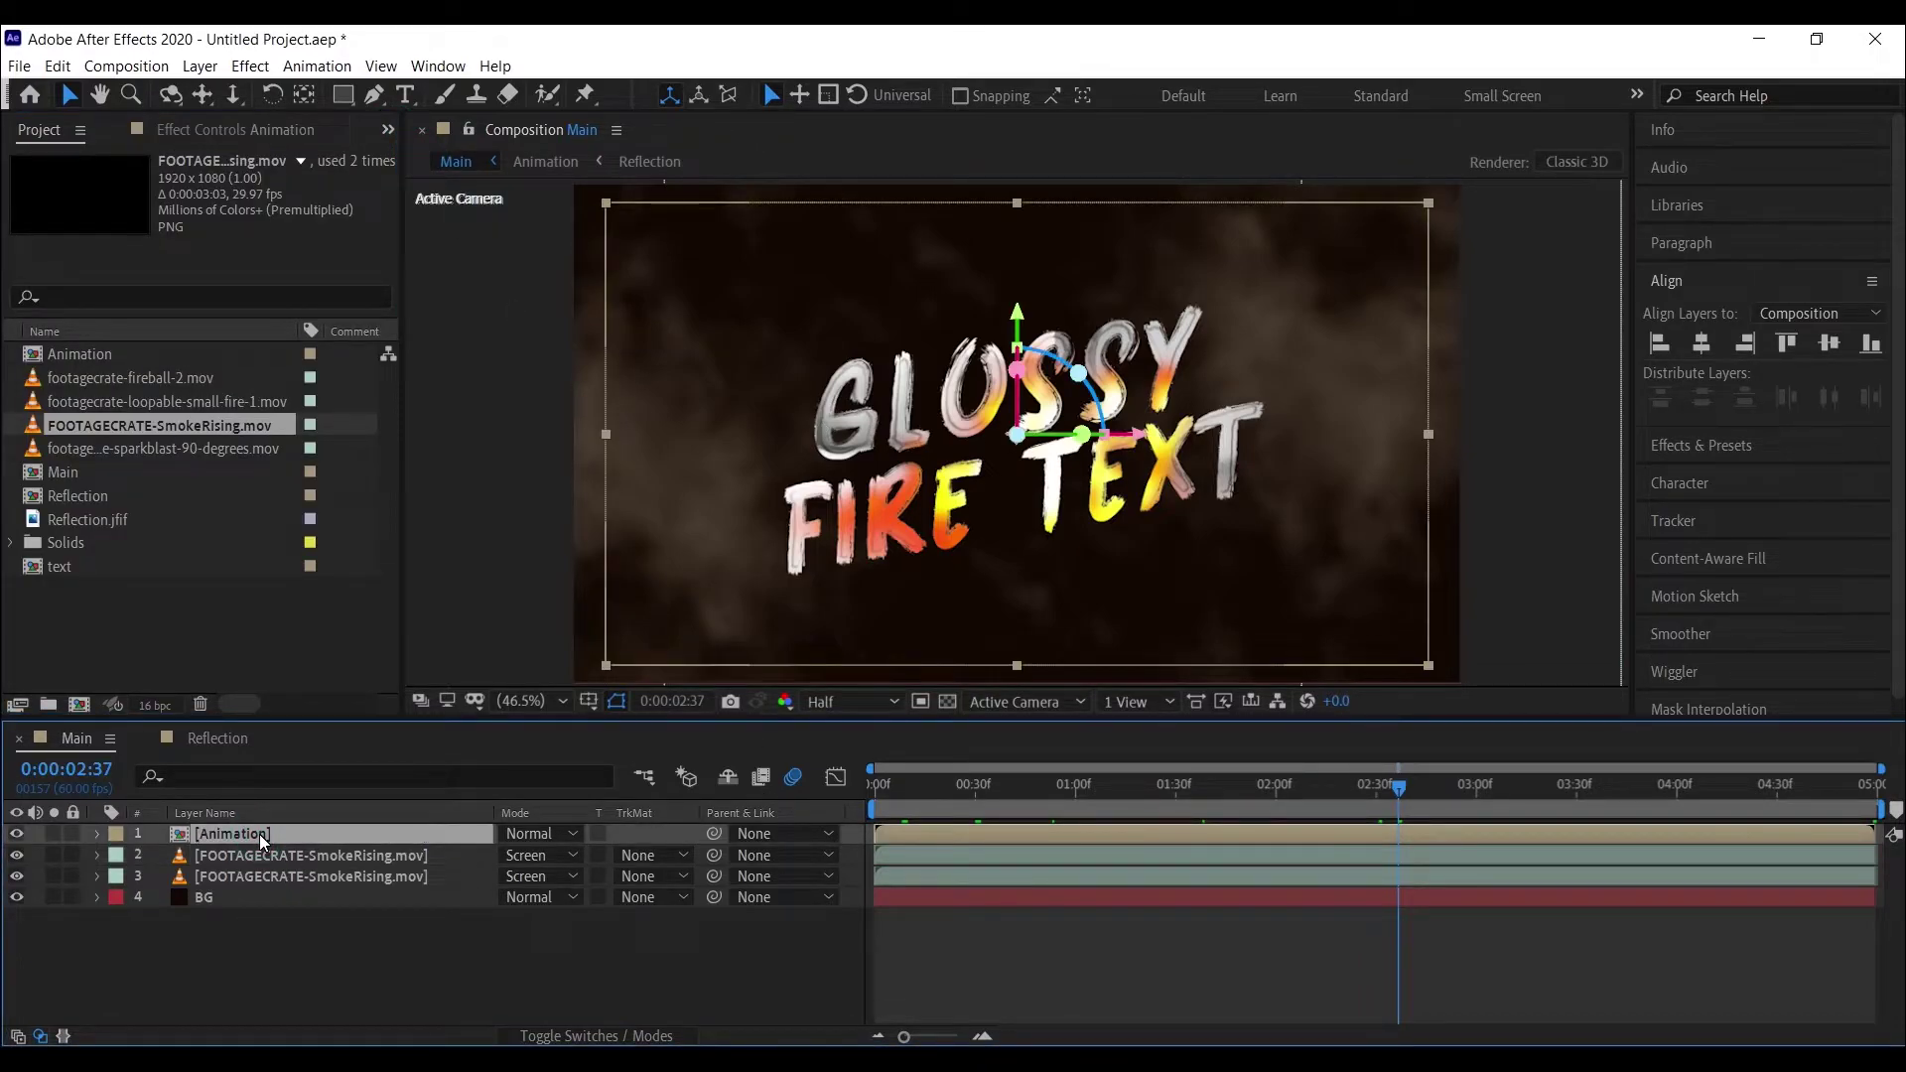
key("p")
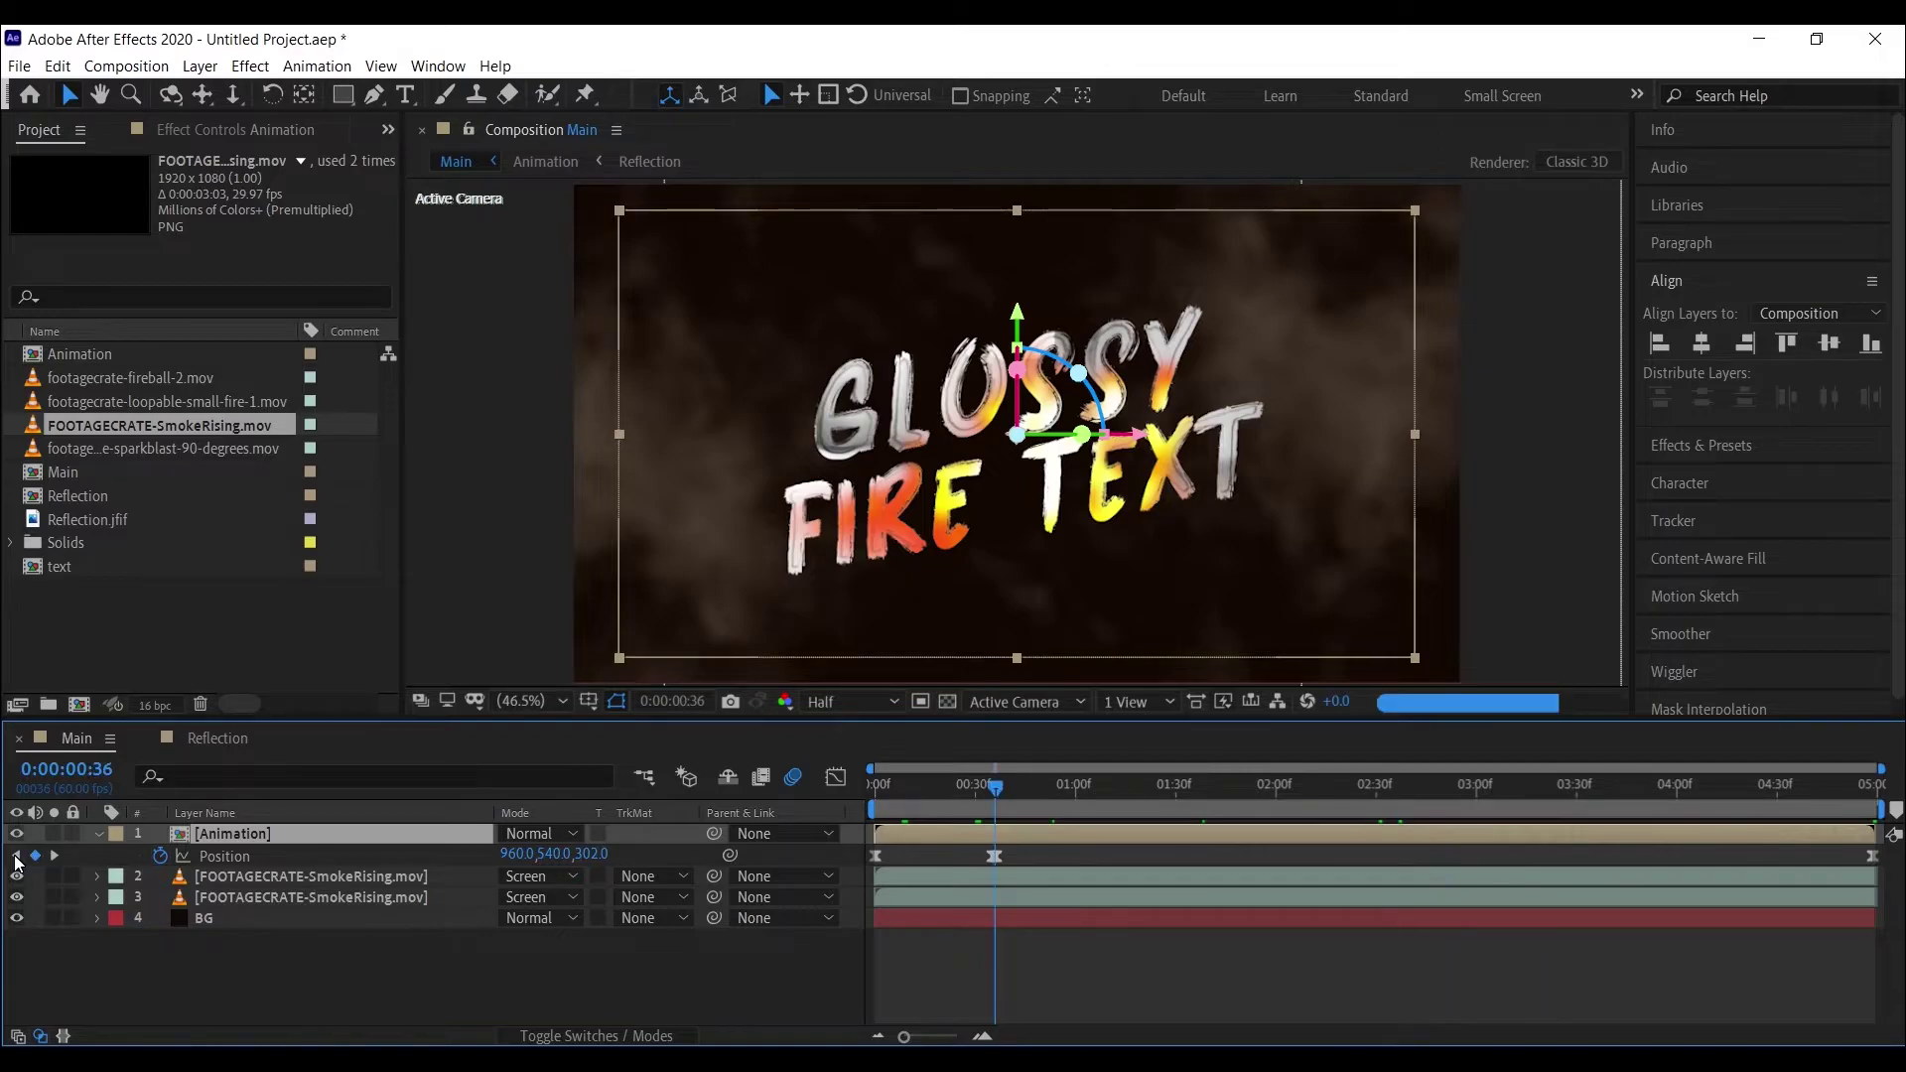
left_click(16, 855)
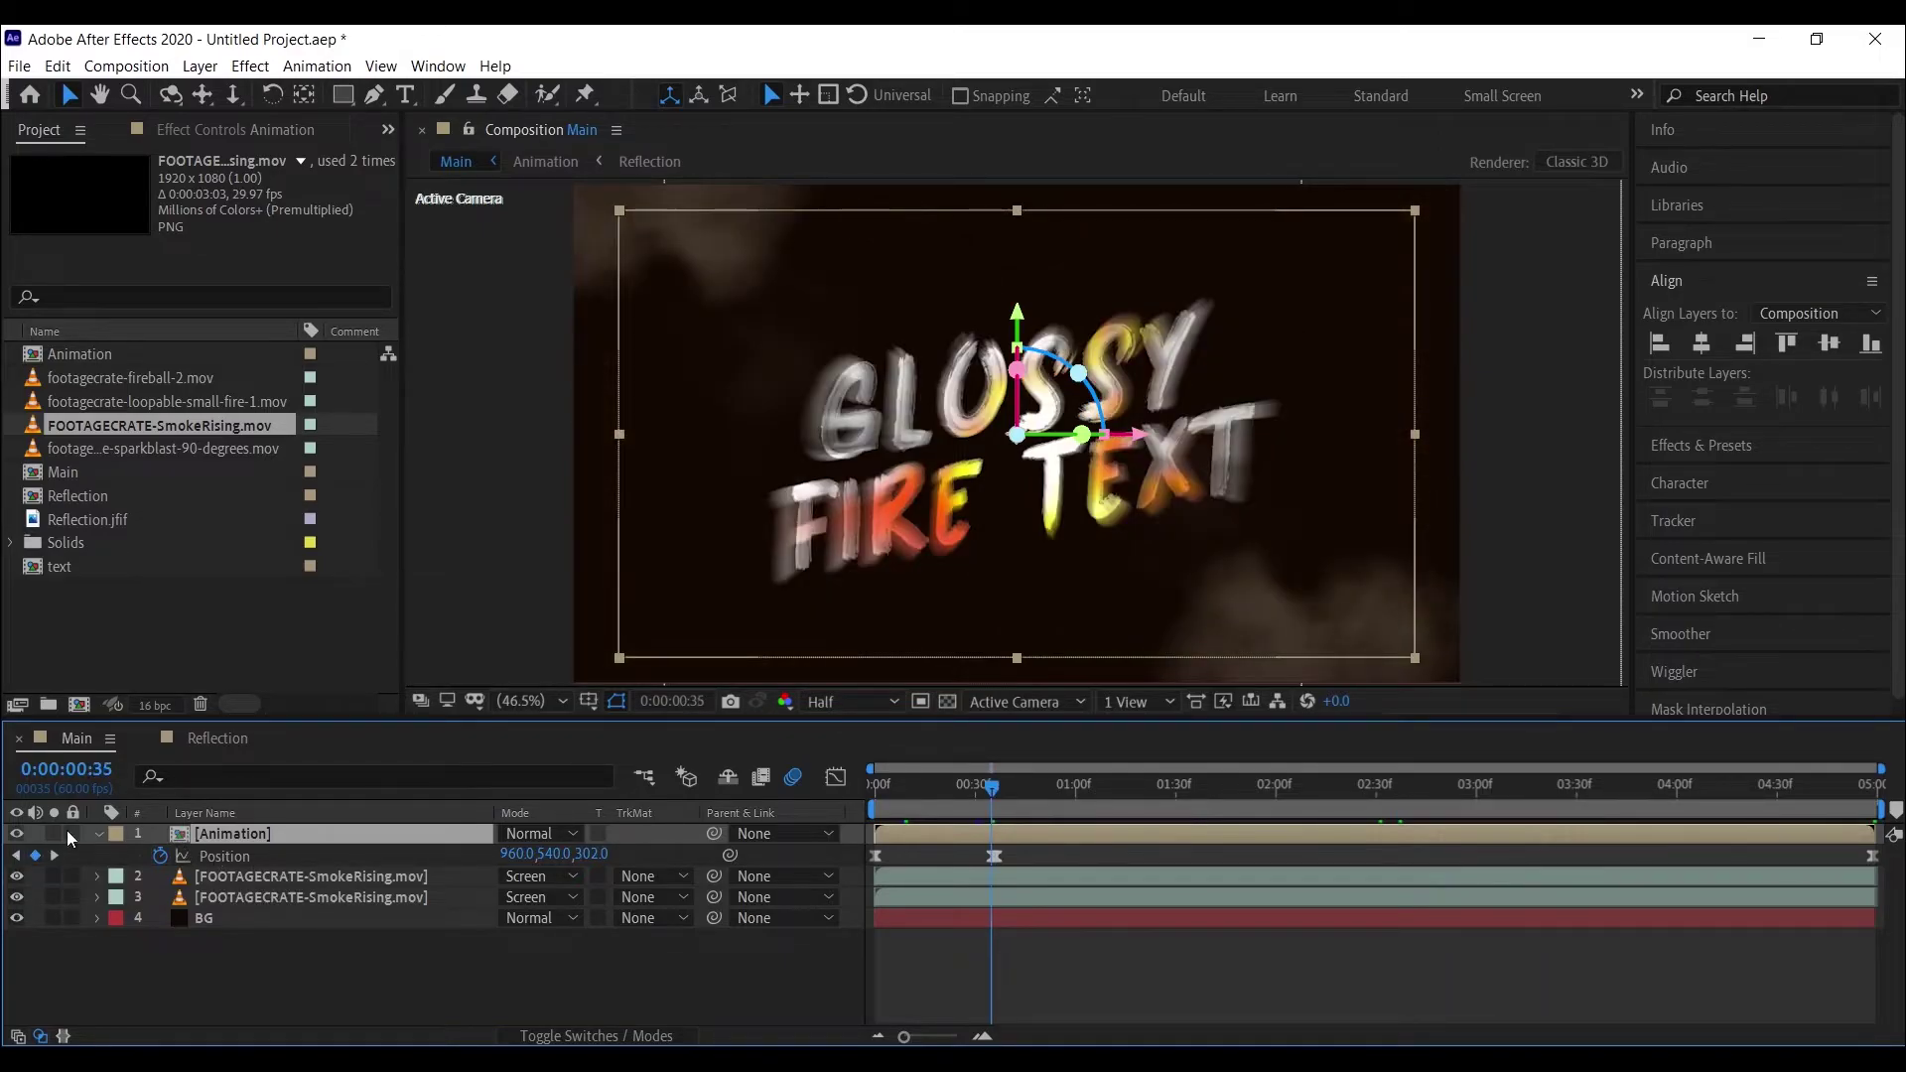
left_click(51, 855)
- Add footagecrate-fireball-2.mov as the topmost layer and start it just before the Animation layer's middle Position keyframe
left_click(147, 378)
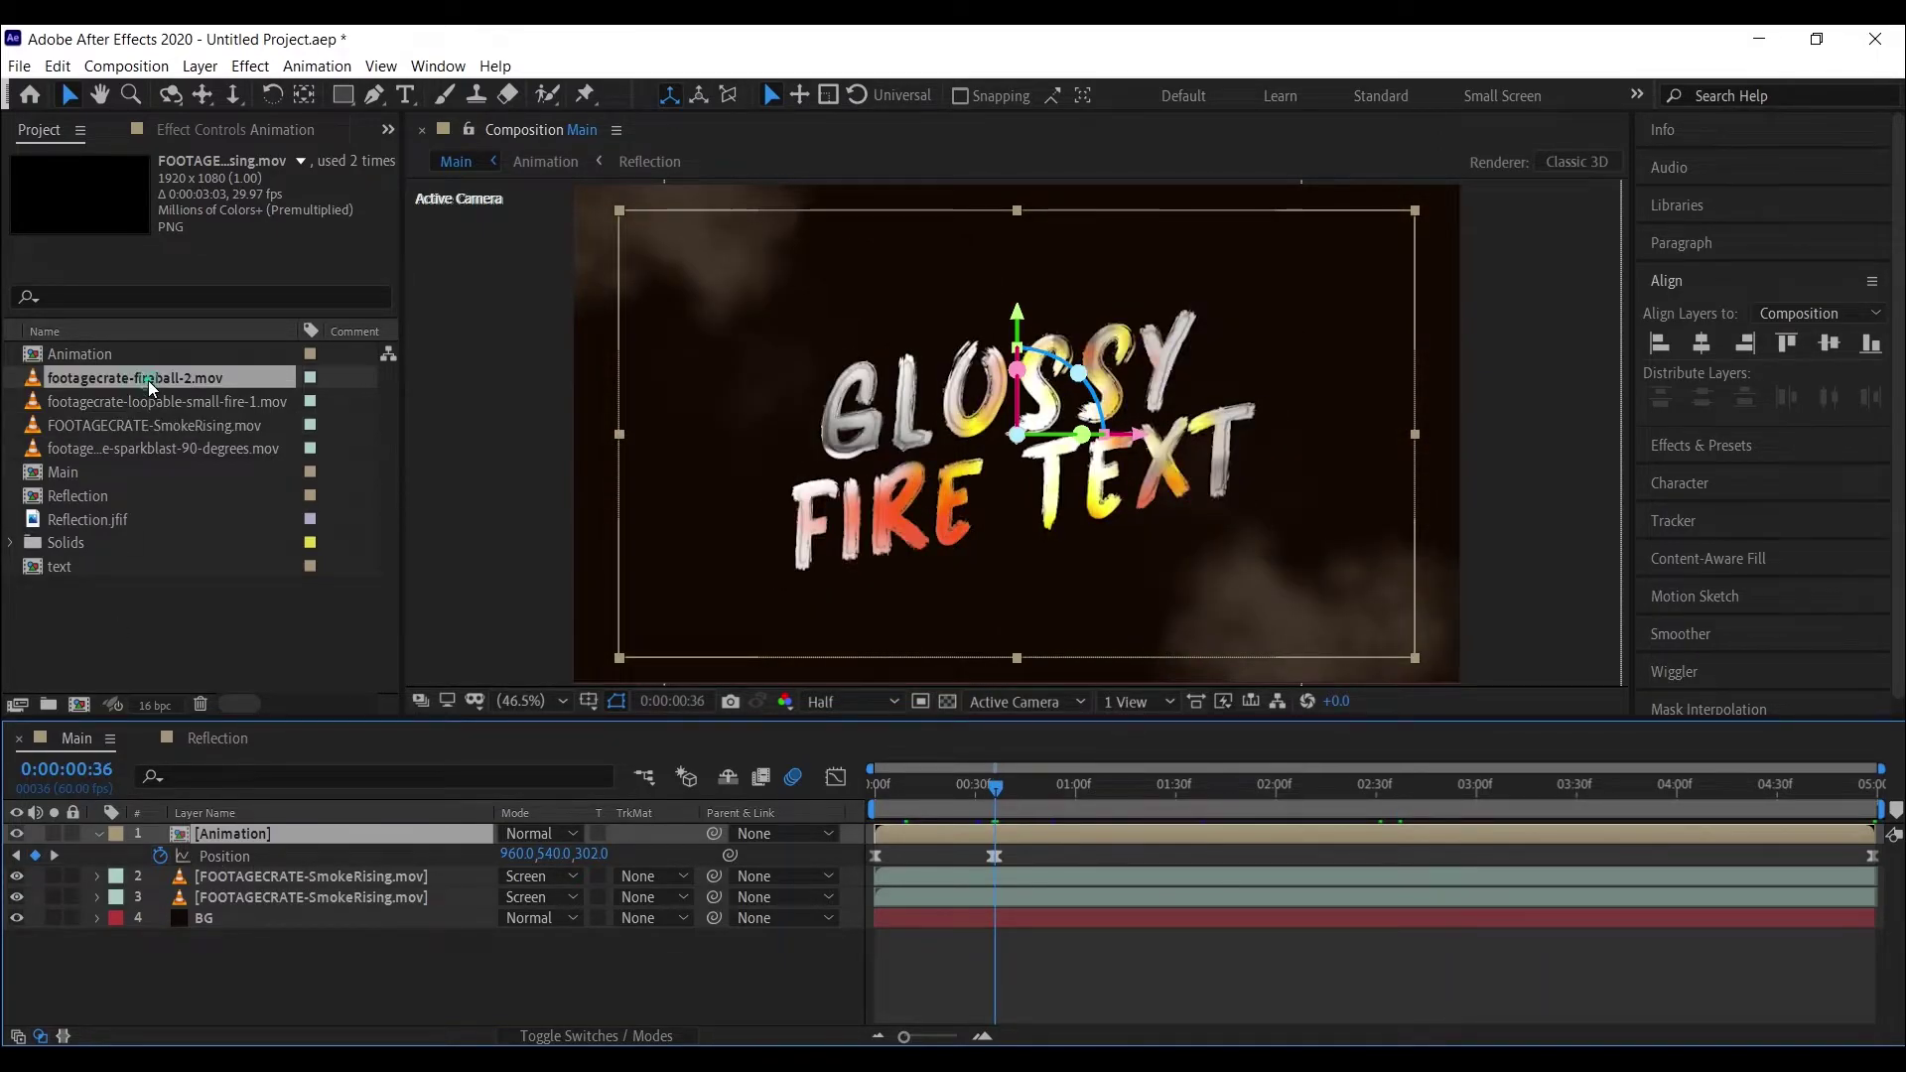
left_click_drag(188, 372, 296, 826)
left_click_drag(1031, 838, 1144, 842)
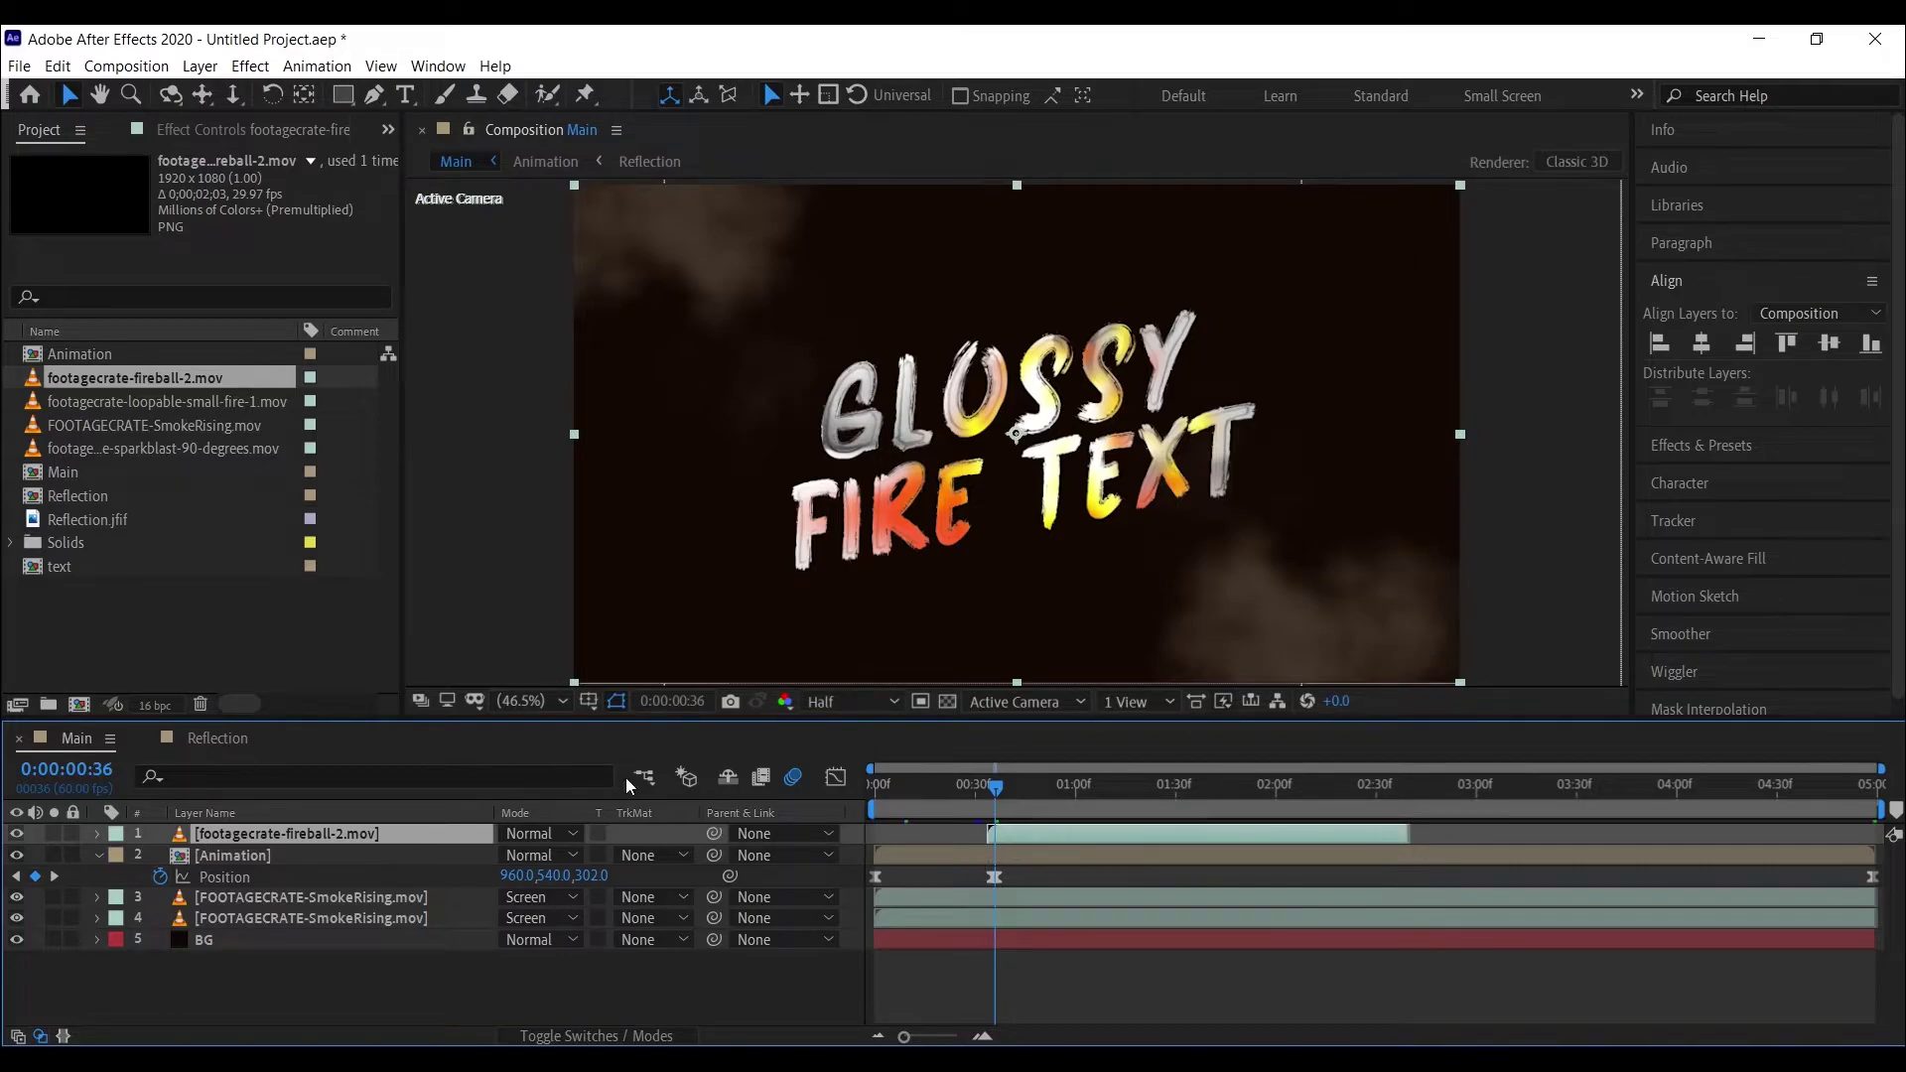
- At 0:00:00:51, scale the fireball layer to 30% and place it at the final T of FIRE TEXT
left_click(1045, 788)
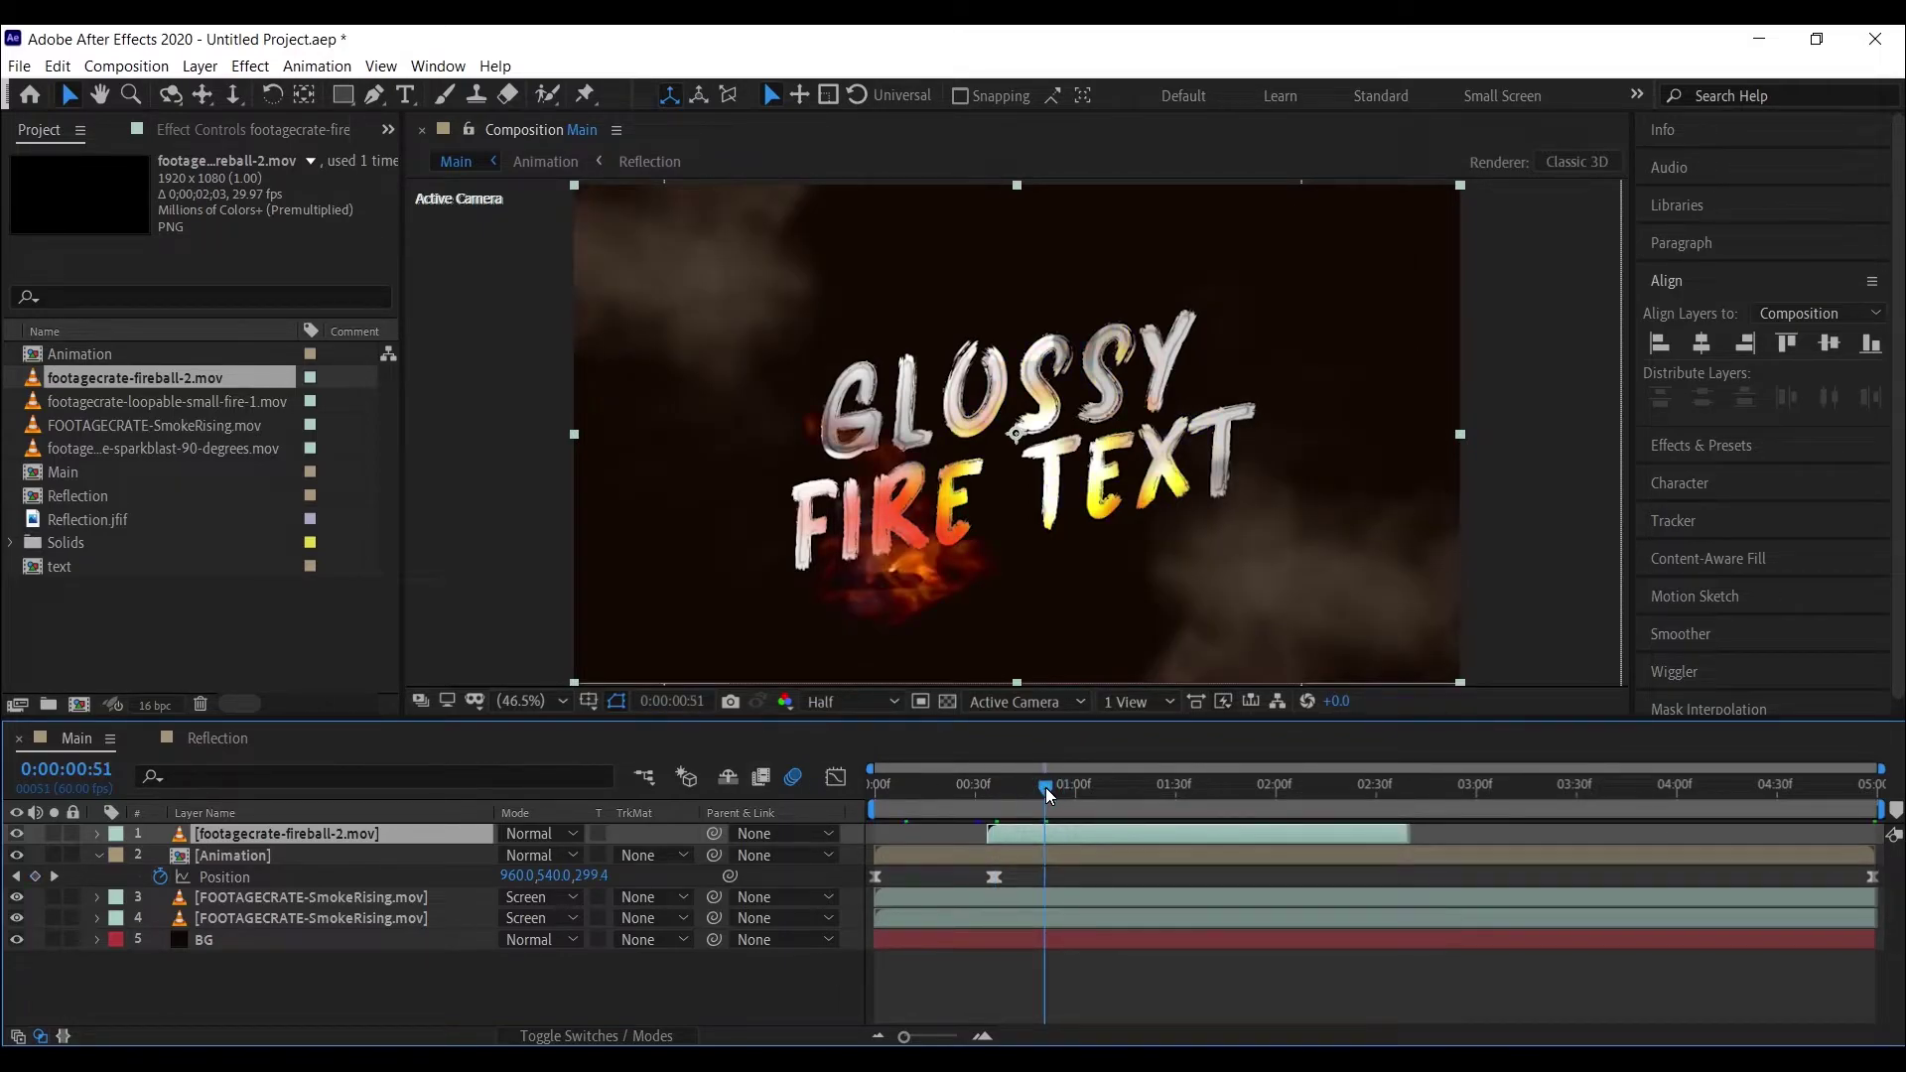
key("s")
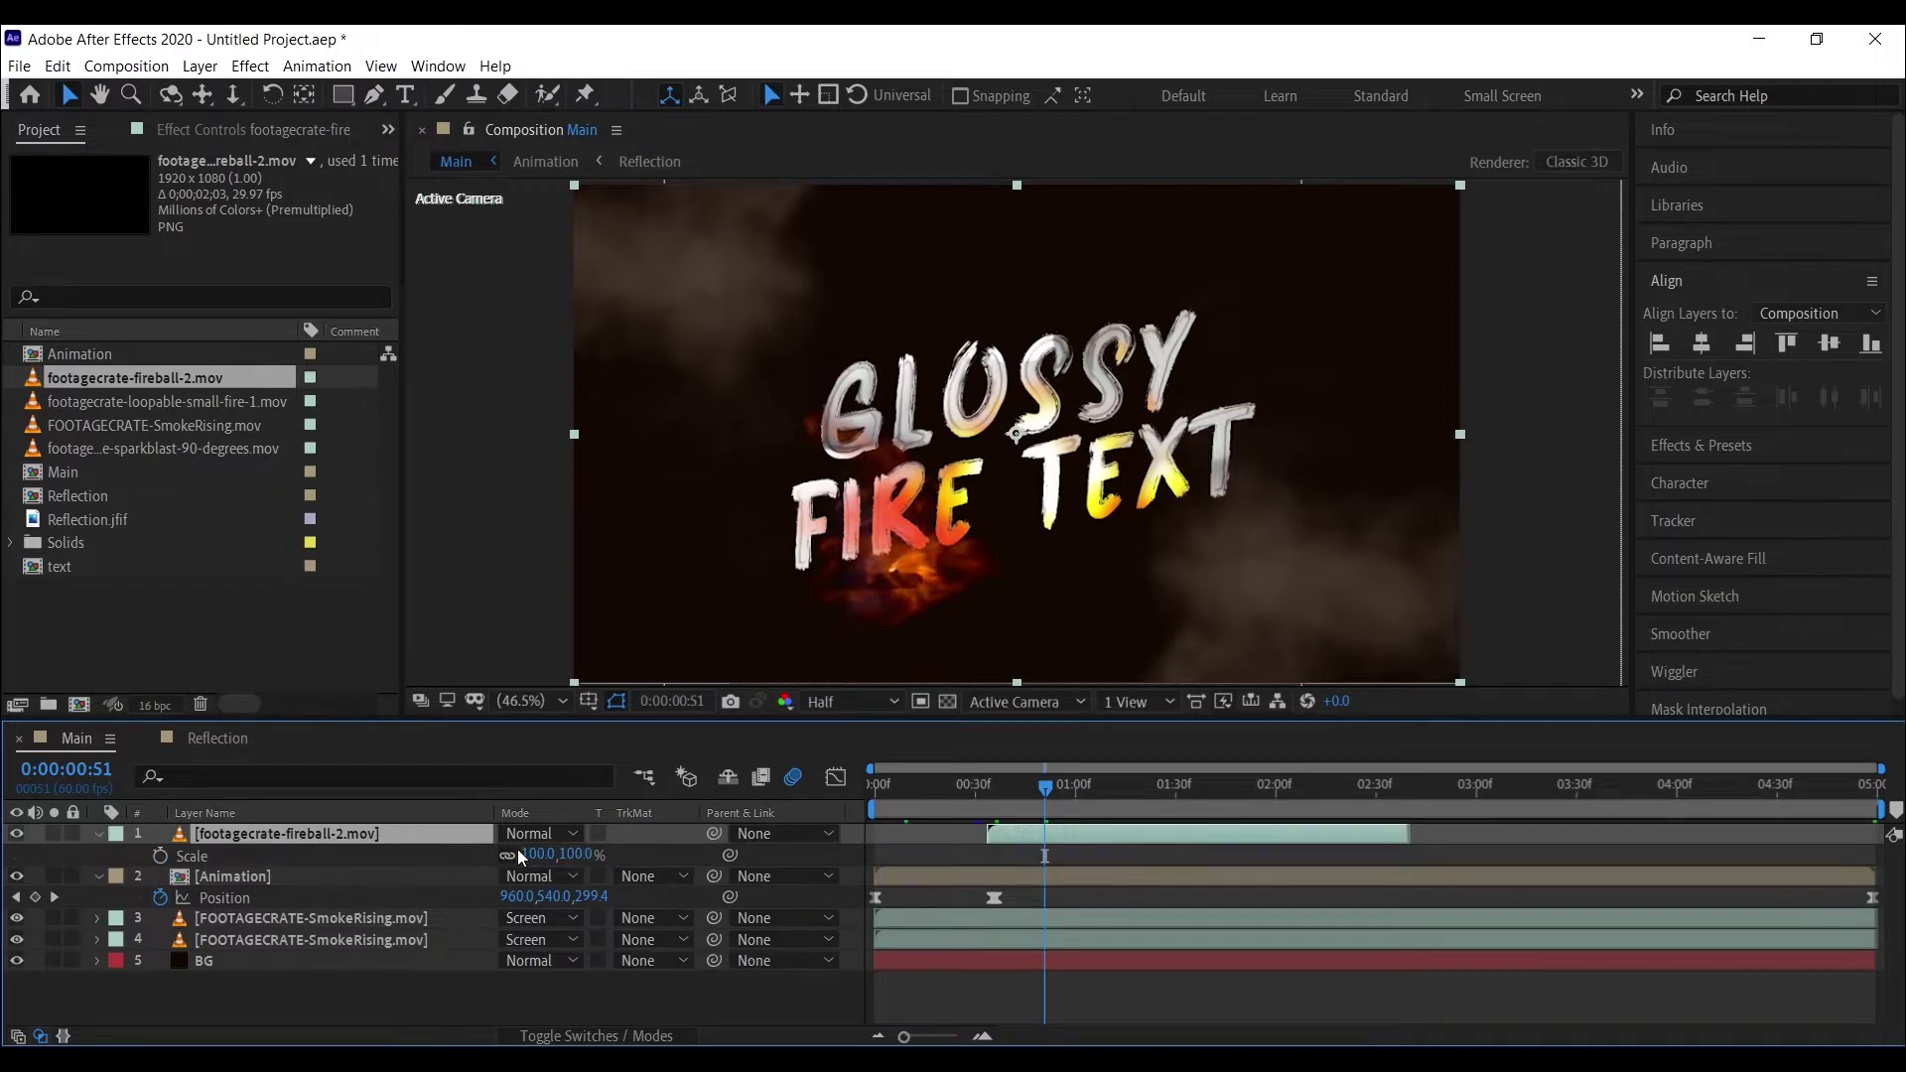
type("30")
key("Return")
left_click_drag(1048, 472, 1295, 482)
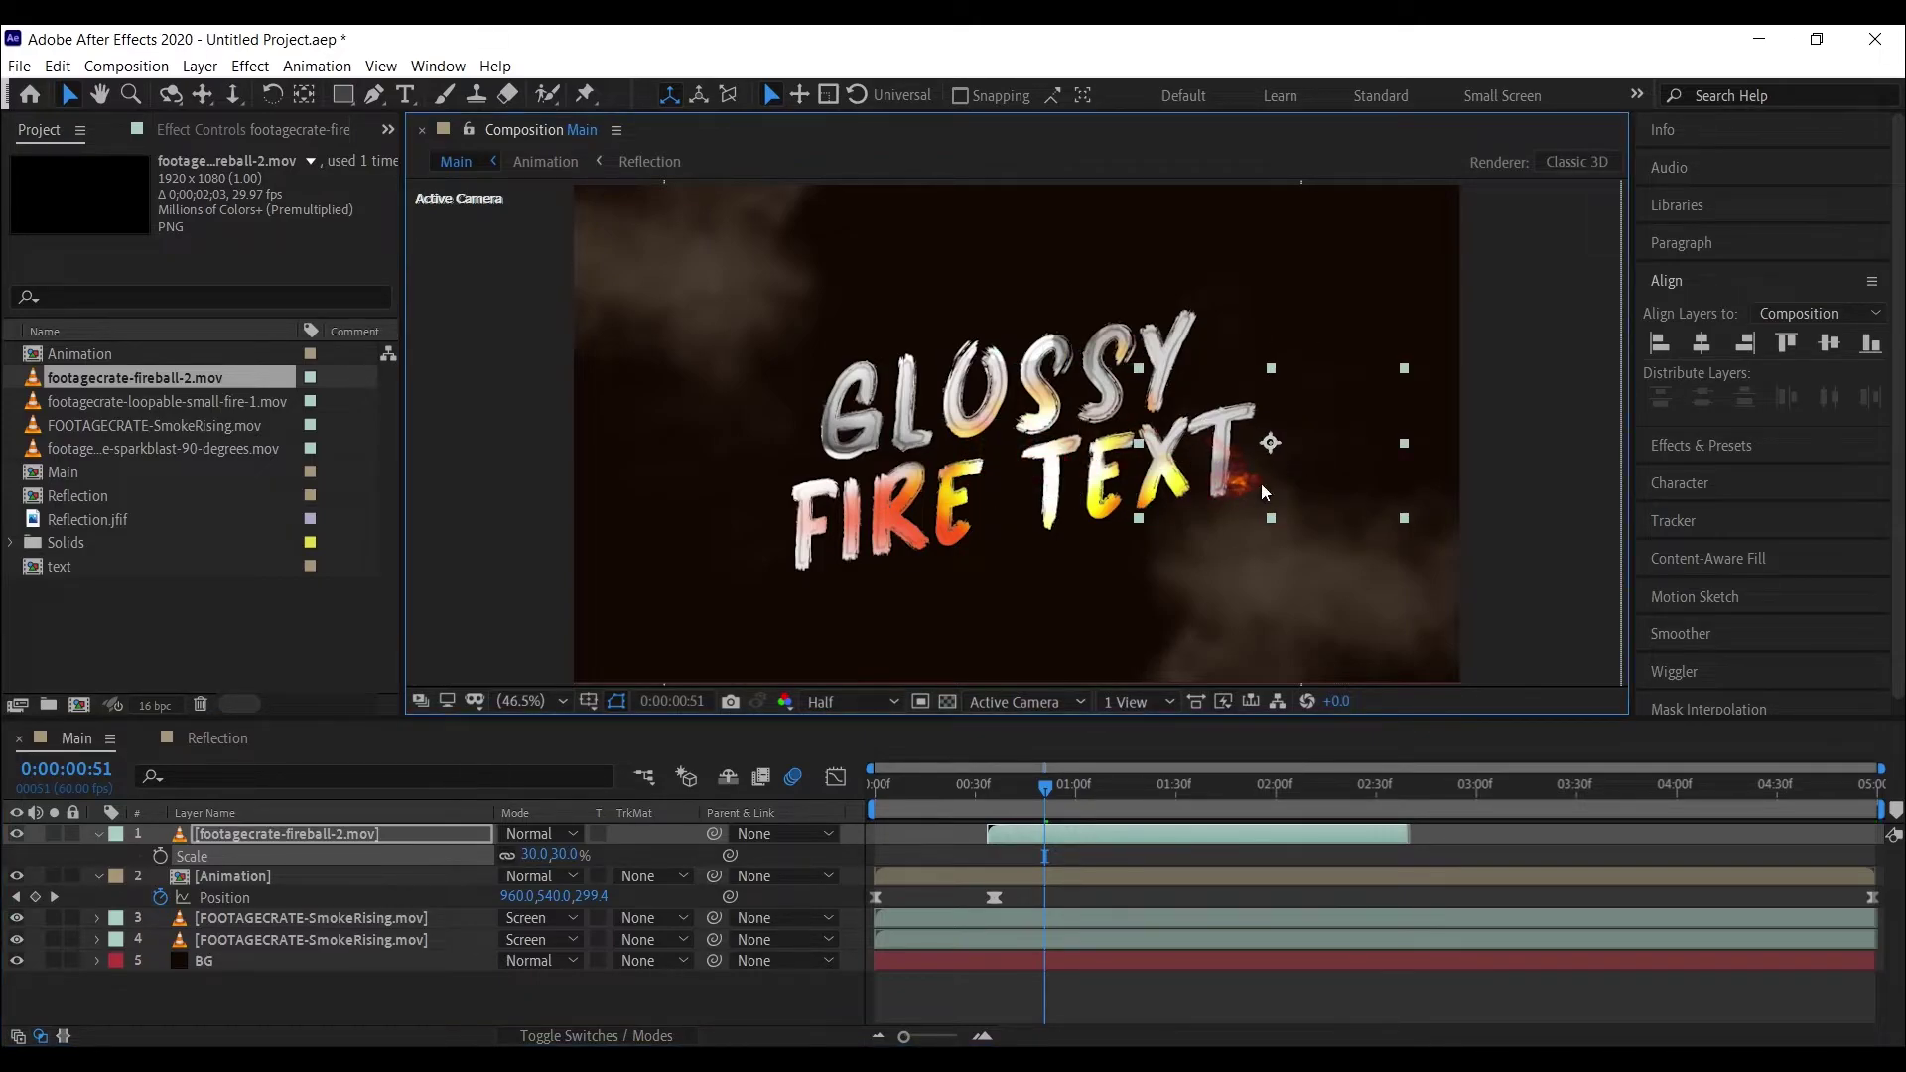
- Place the fireball layer directly beneath the Animation layer and shift it earlier to start at about 0:00:00:29
left_click_drag(377, 834, 393, 915)
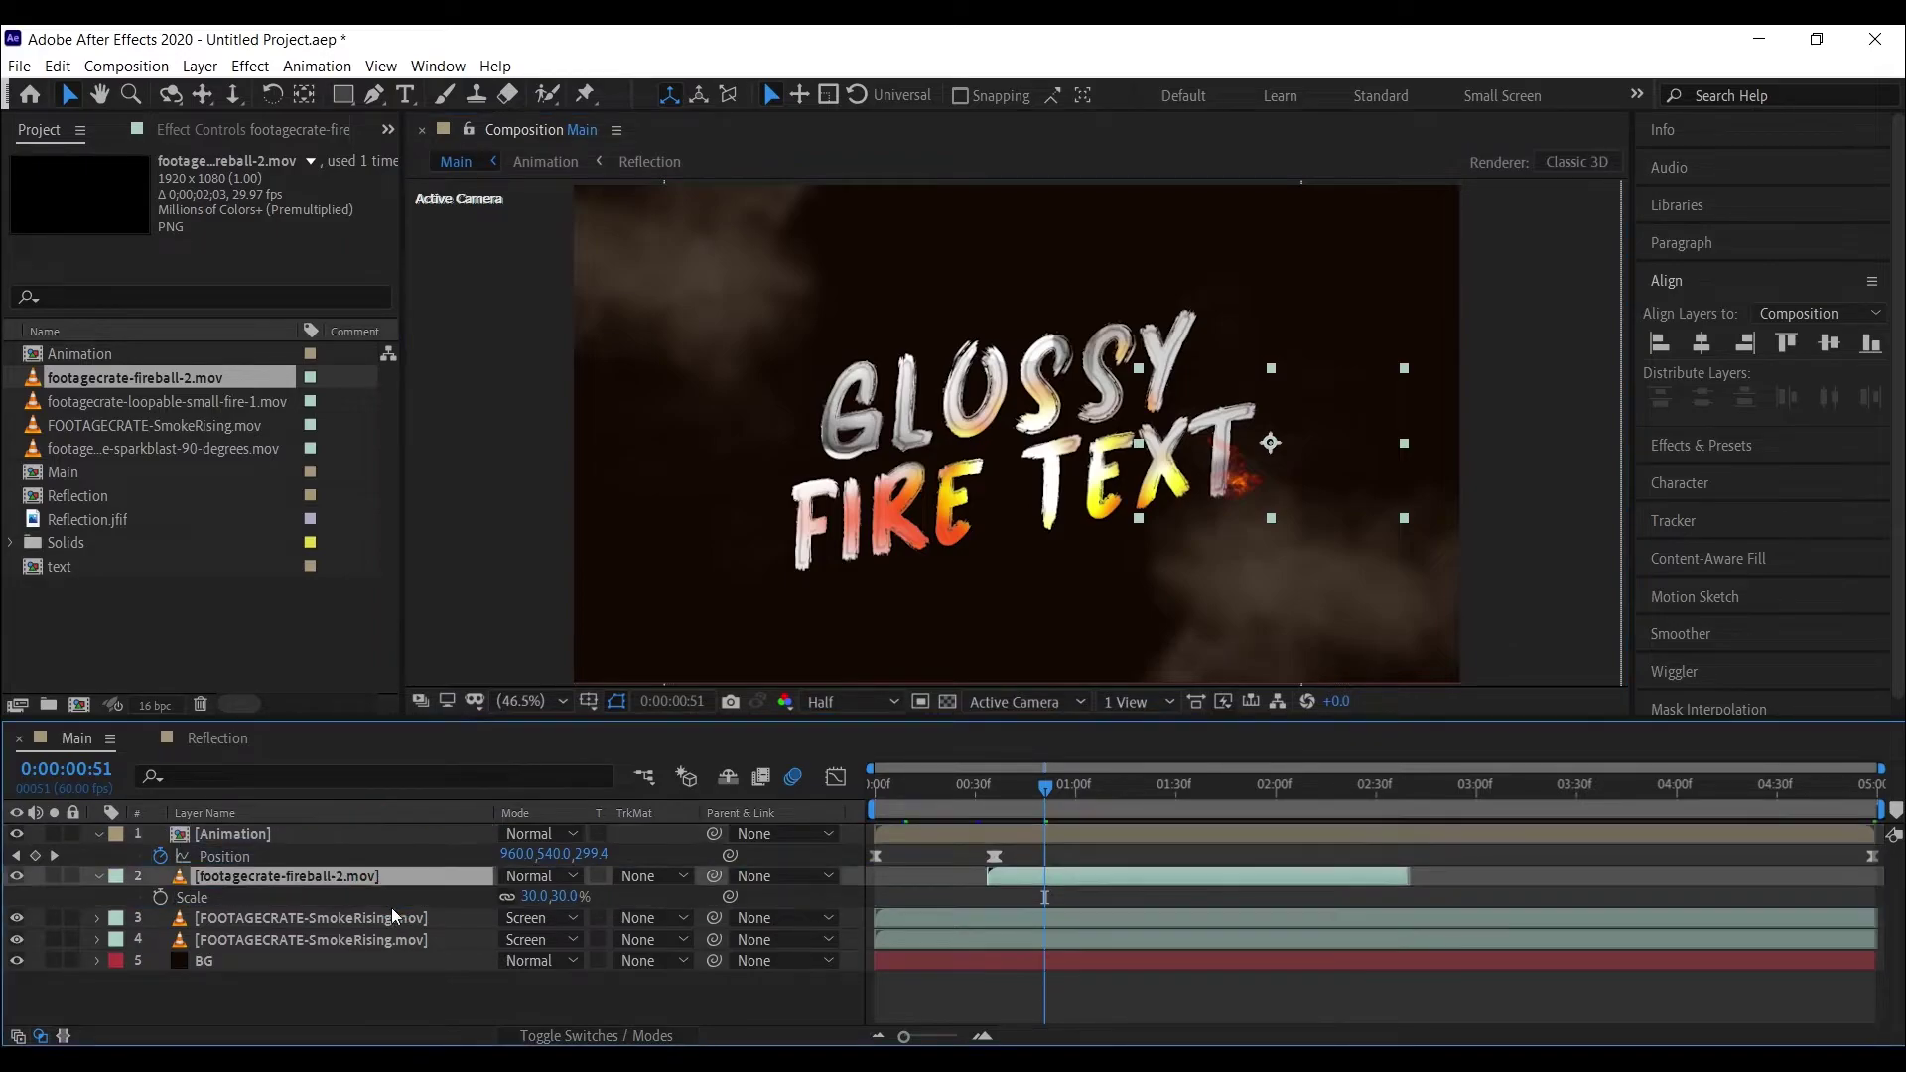
left_click(992, 792)
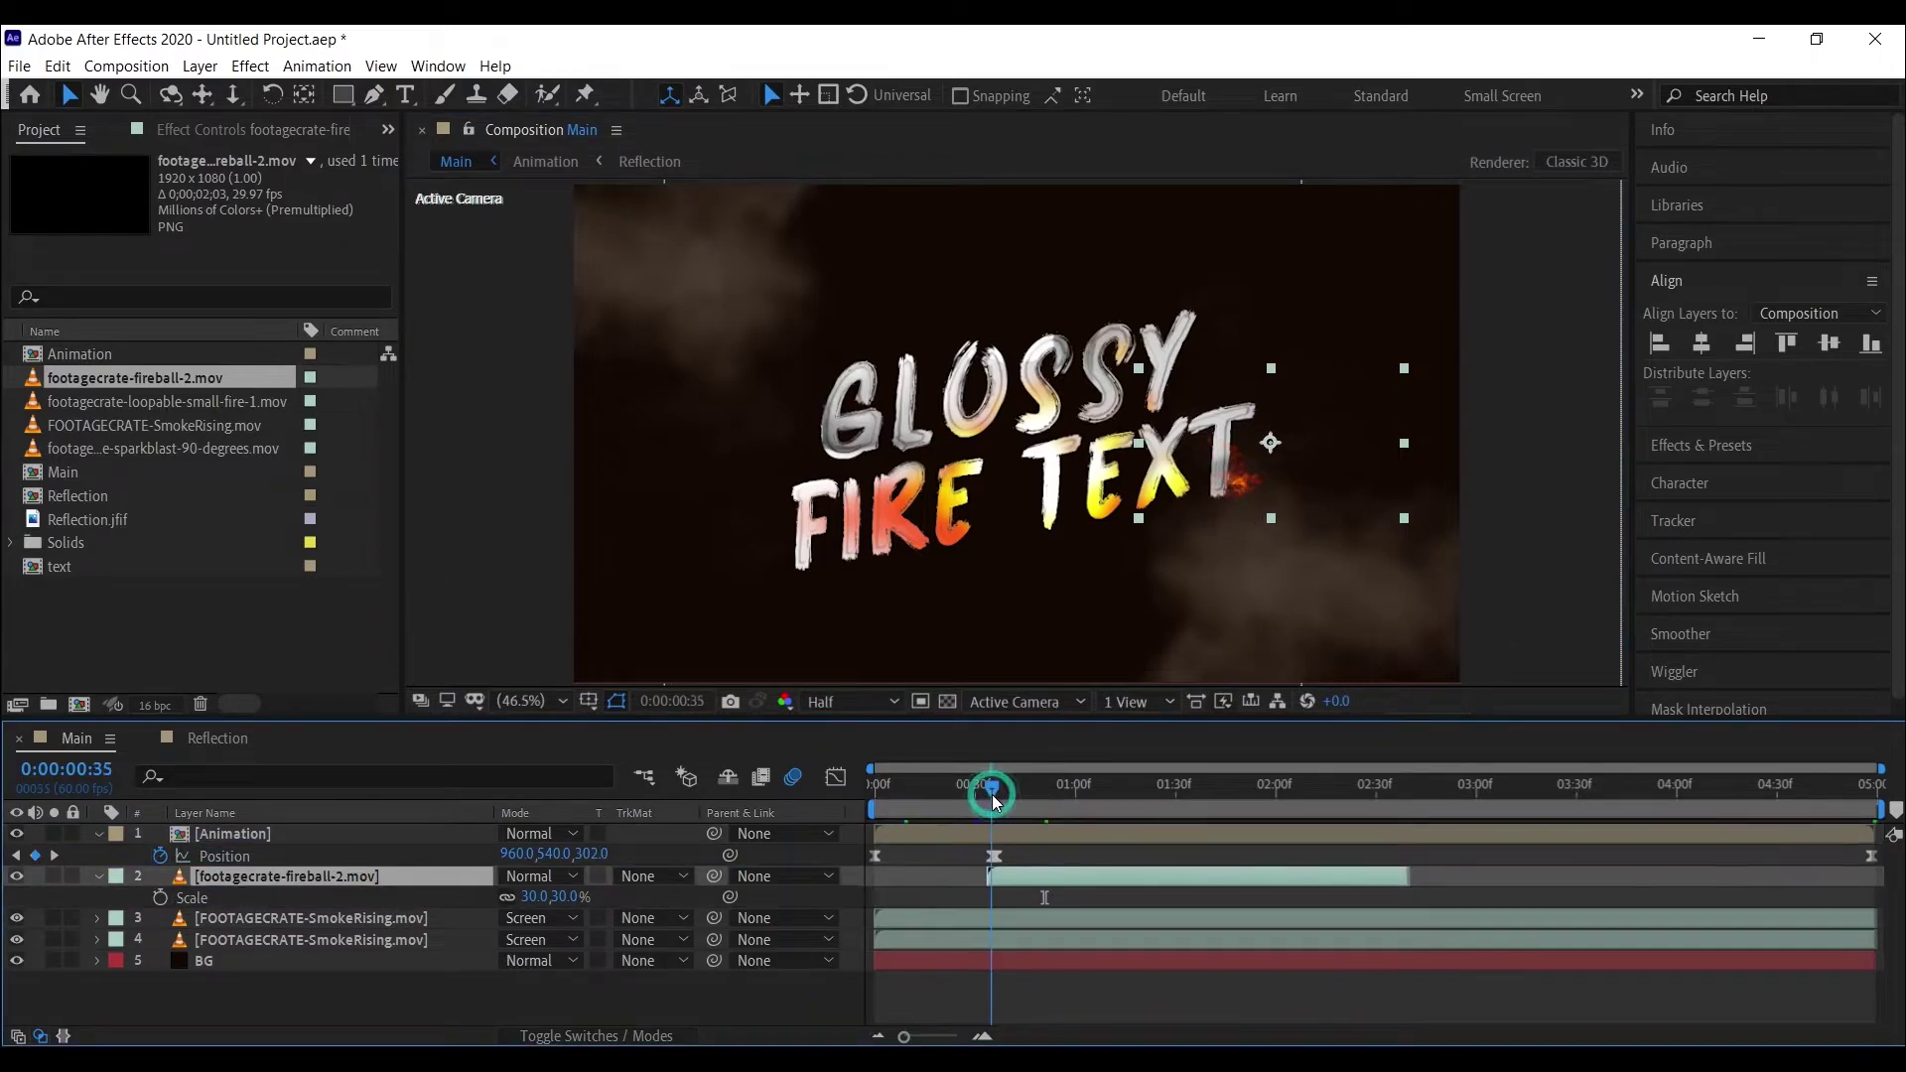
left_click_drag(1003, 796, 1020, 798)
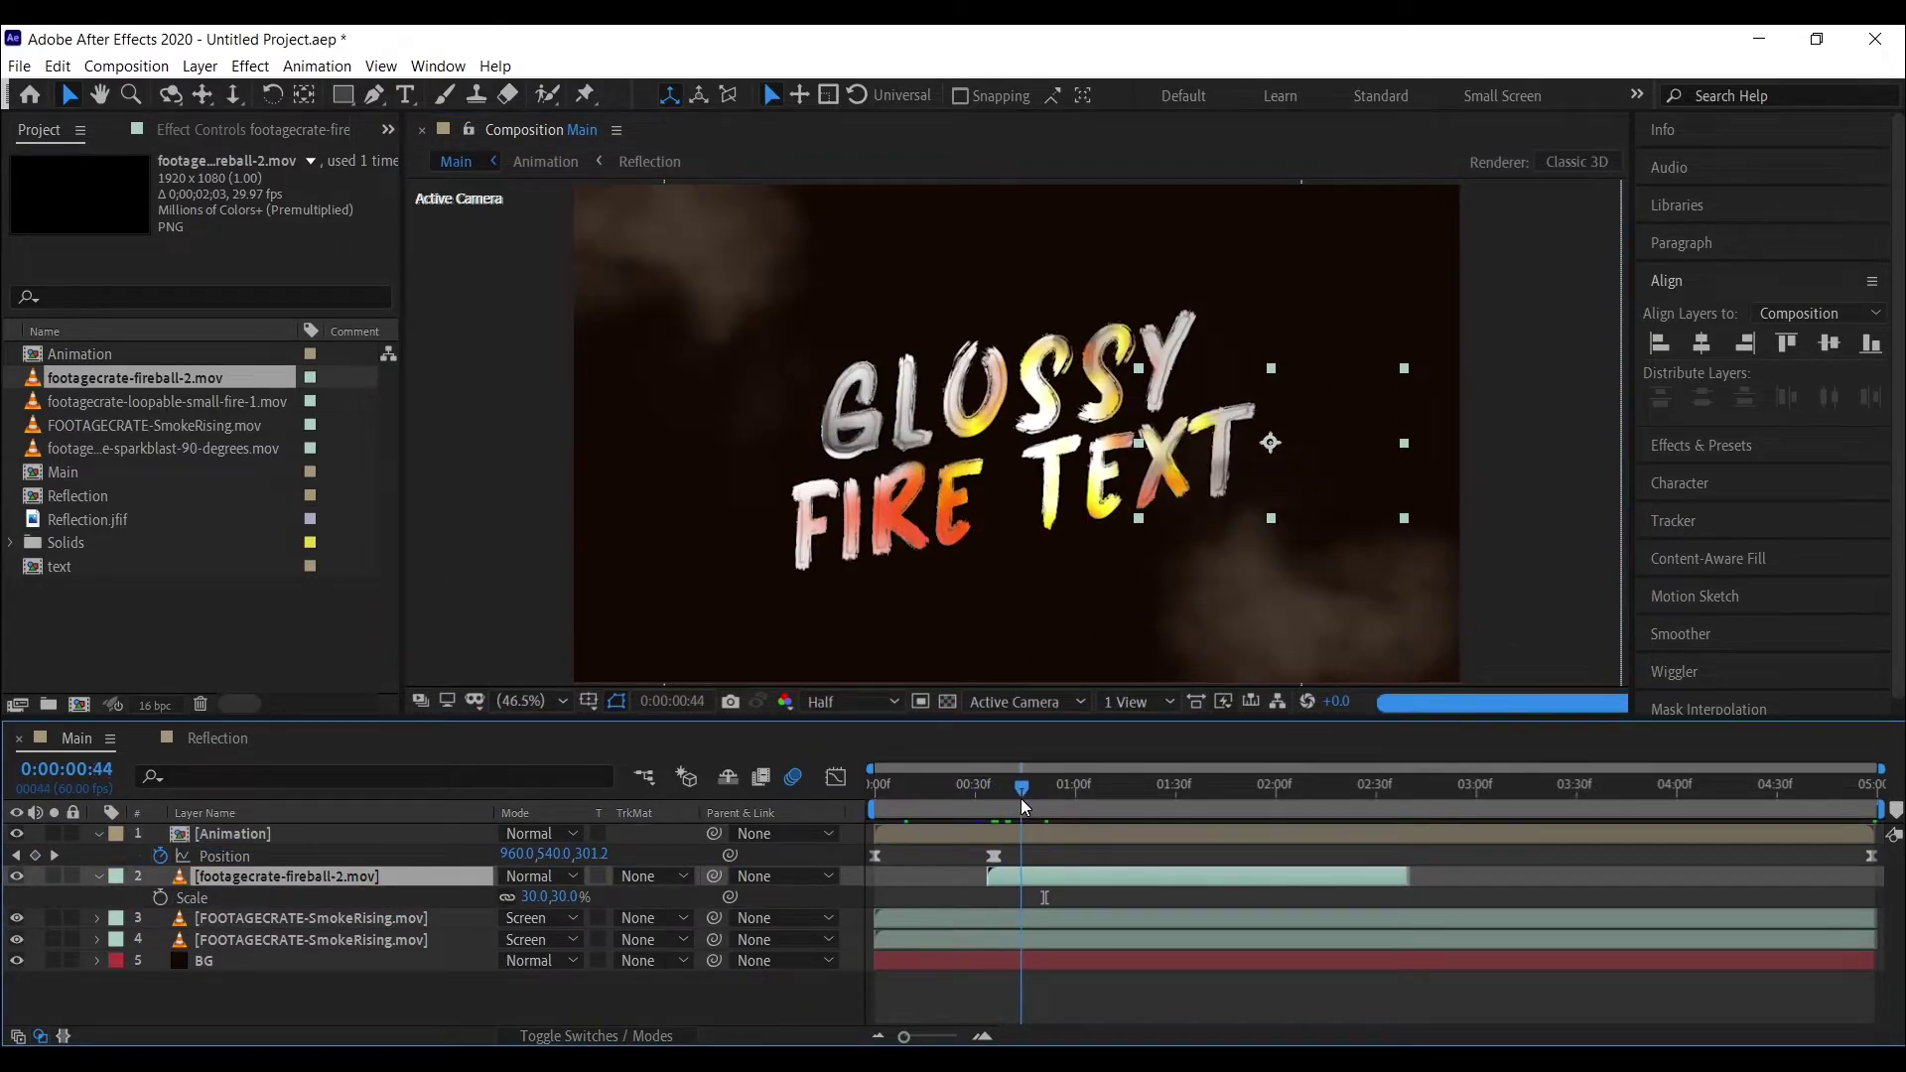
left_click_drag(1015, 877, 997, 877)
left_click(1004, 796)
left_click_drag(997, 794, 1347, 851)
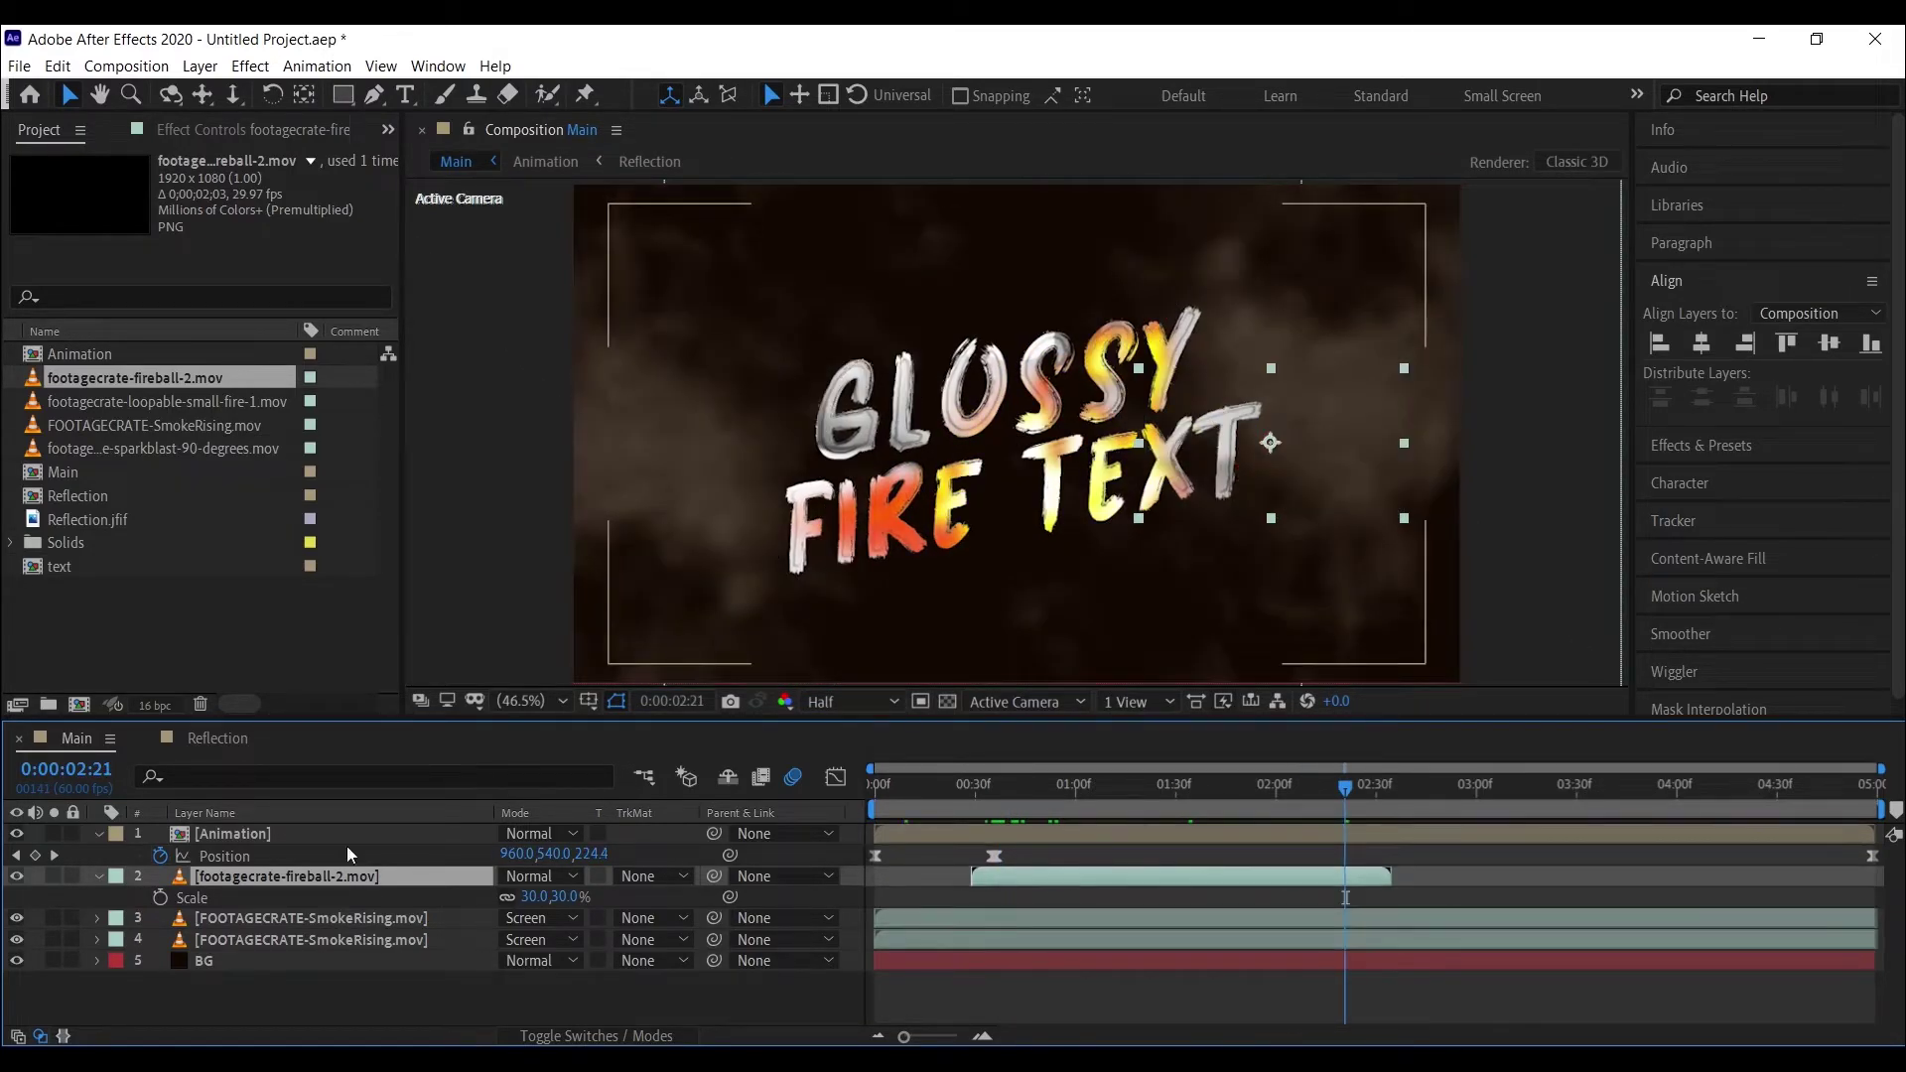
- Duplicate the fireball layer and place the upper copy just left of the G in GLOSSY
left_click(99, 835)
left_click(97, 855)
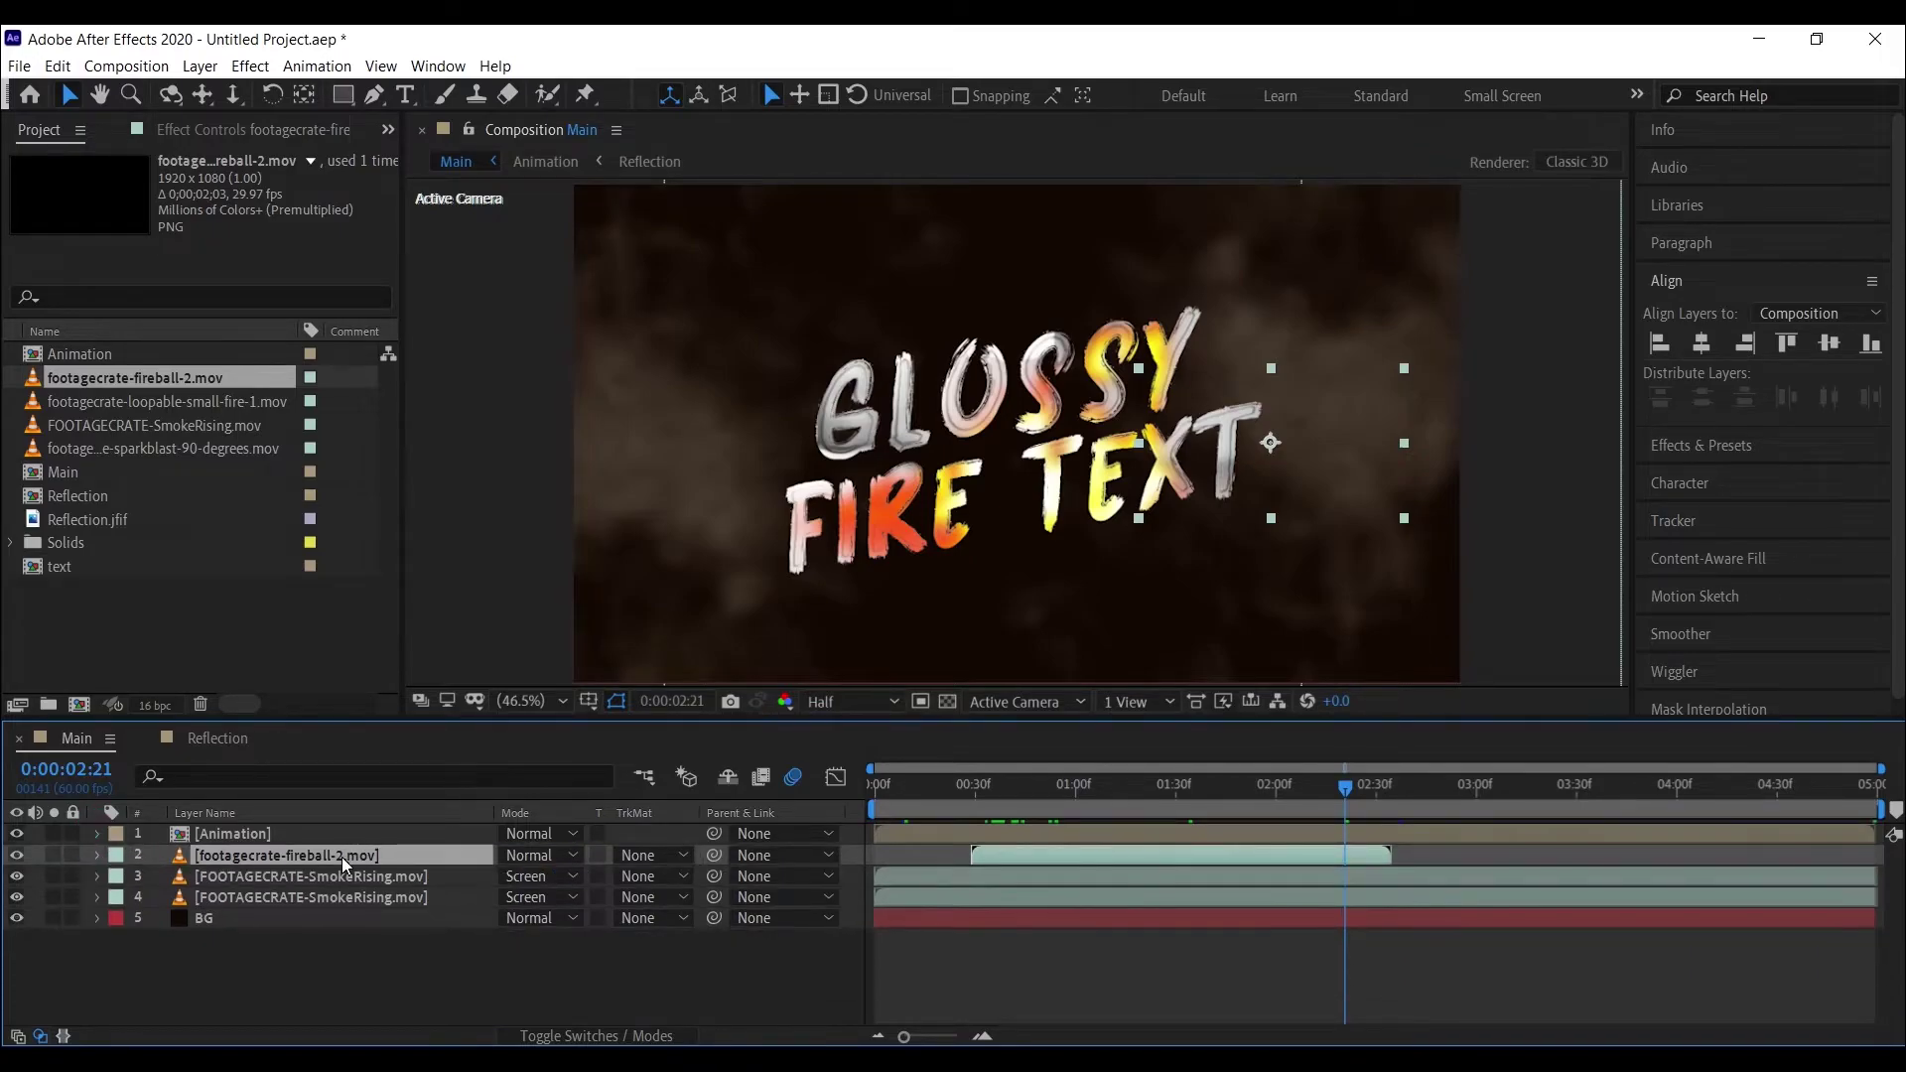
left_click(57, 67)
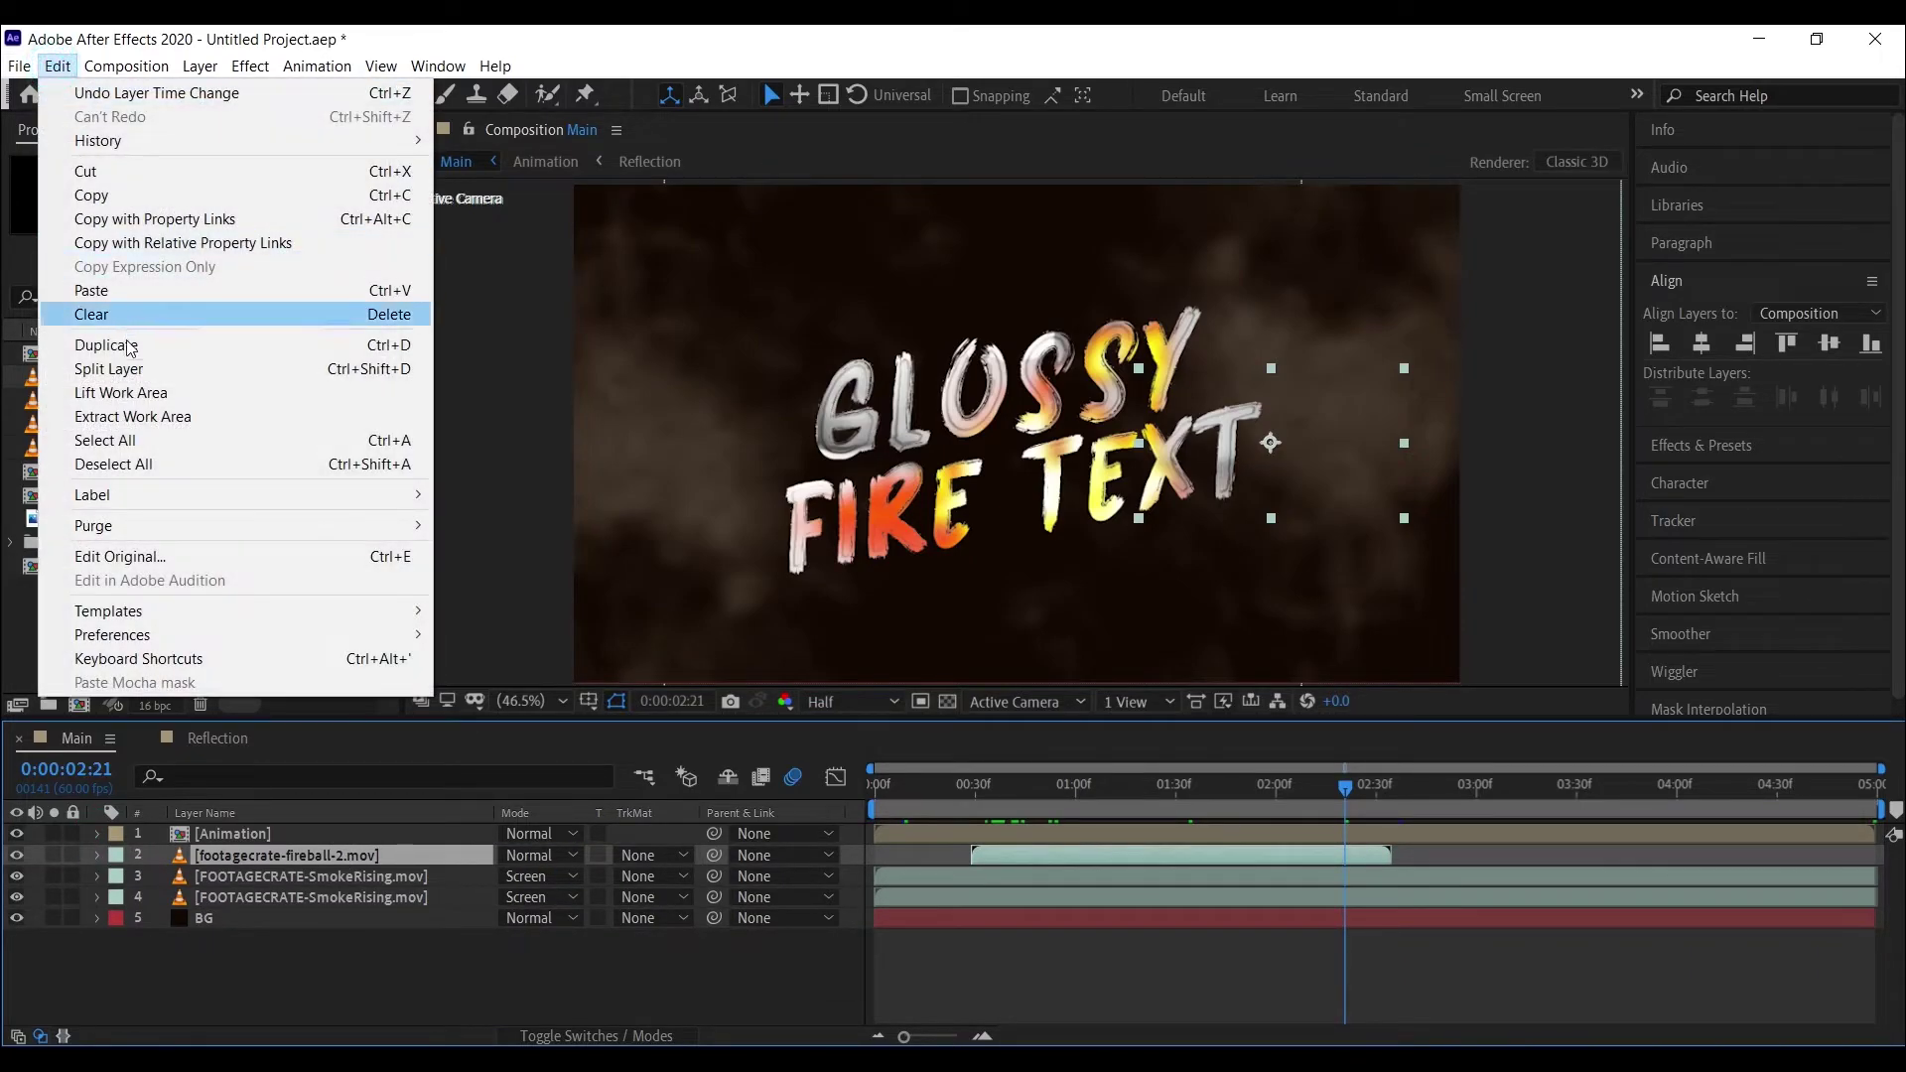
left_click(147, 344)
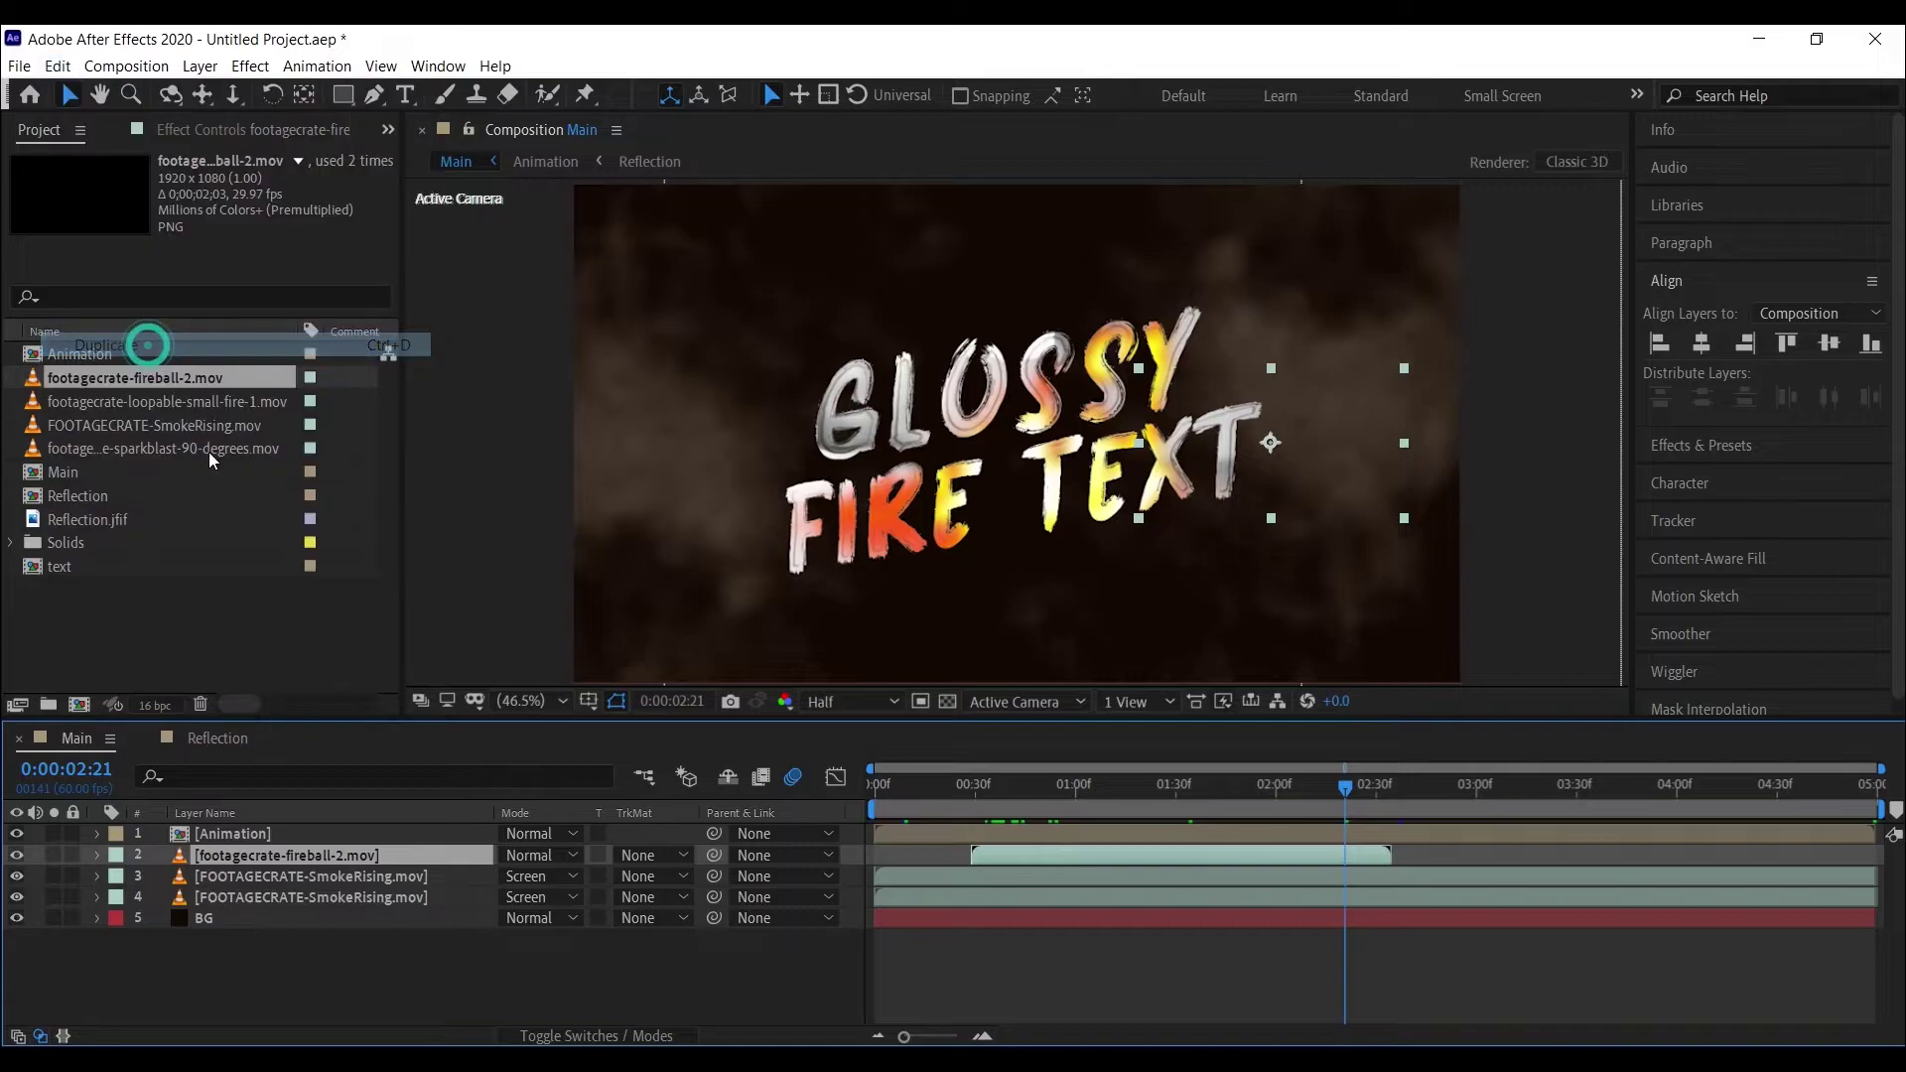
left_click(1252, 450)
left_click_drag(893, 409, 759, 422)
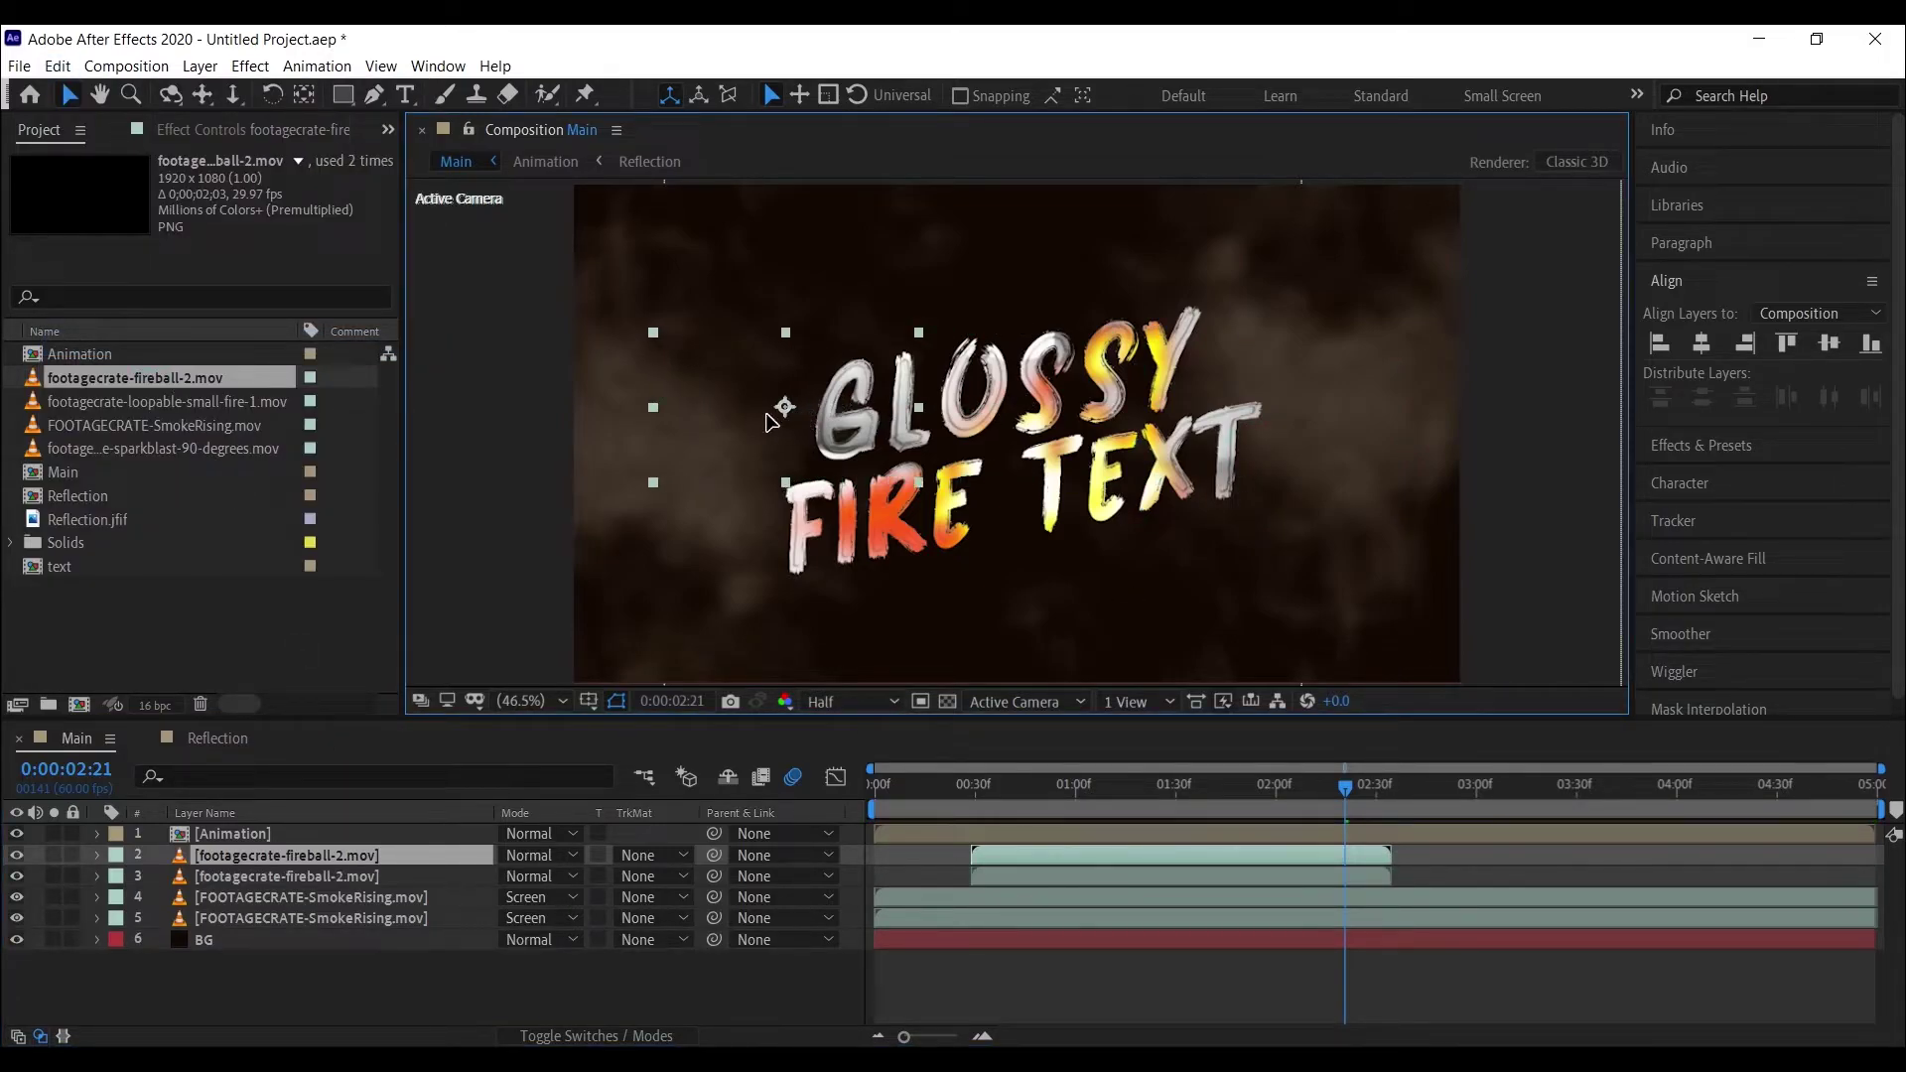
- Flip the upper fireball copy horizontally and start it slightly later than the original fireball
right_click(381, 848)
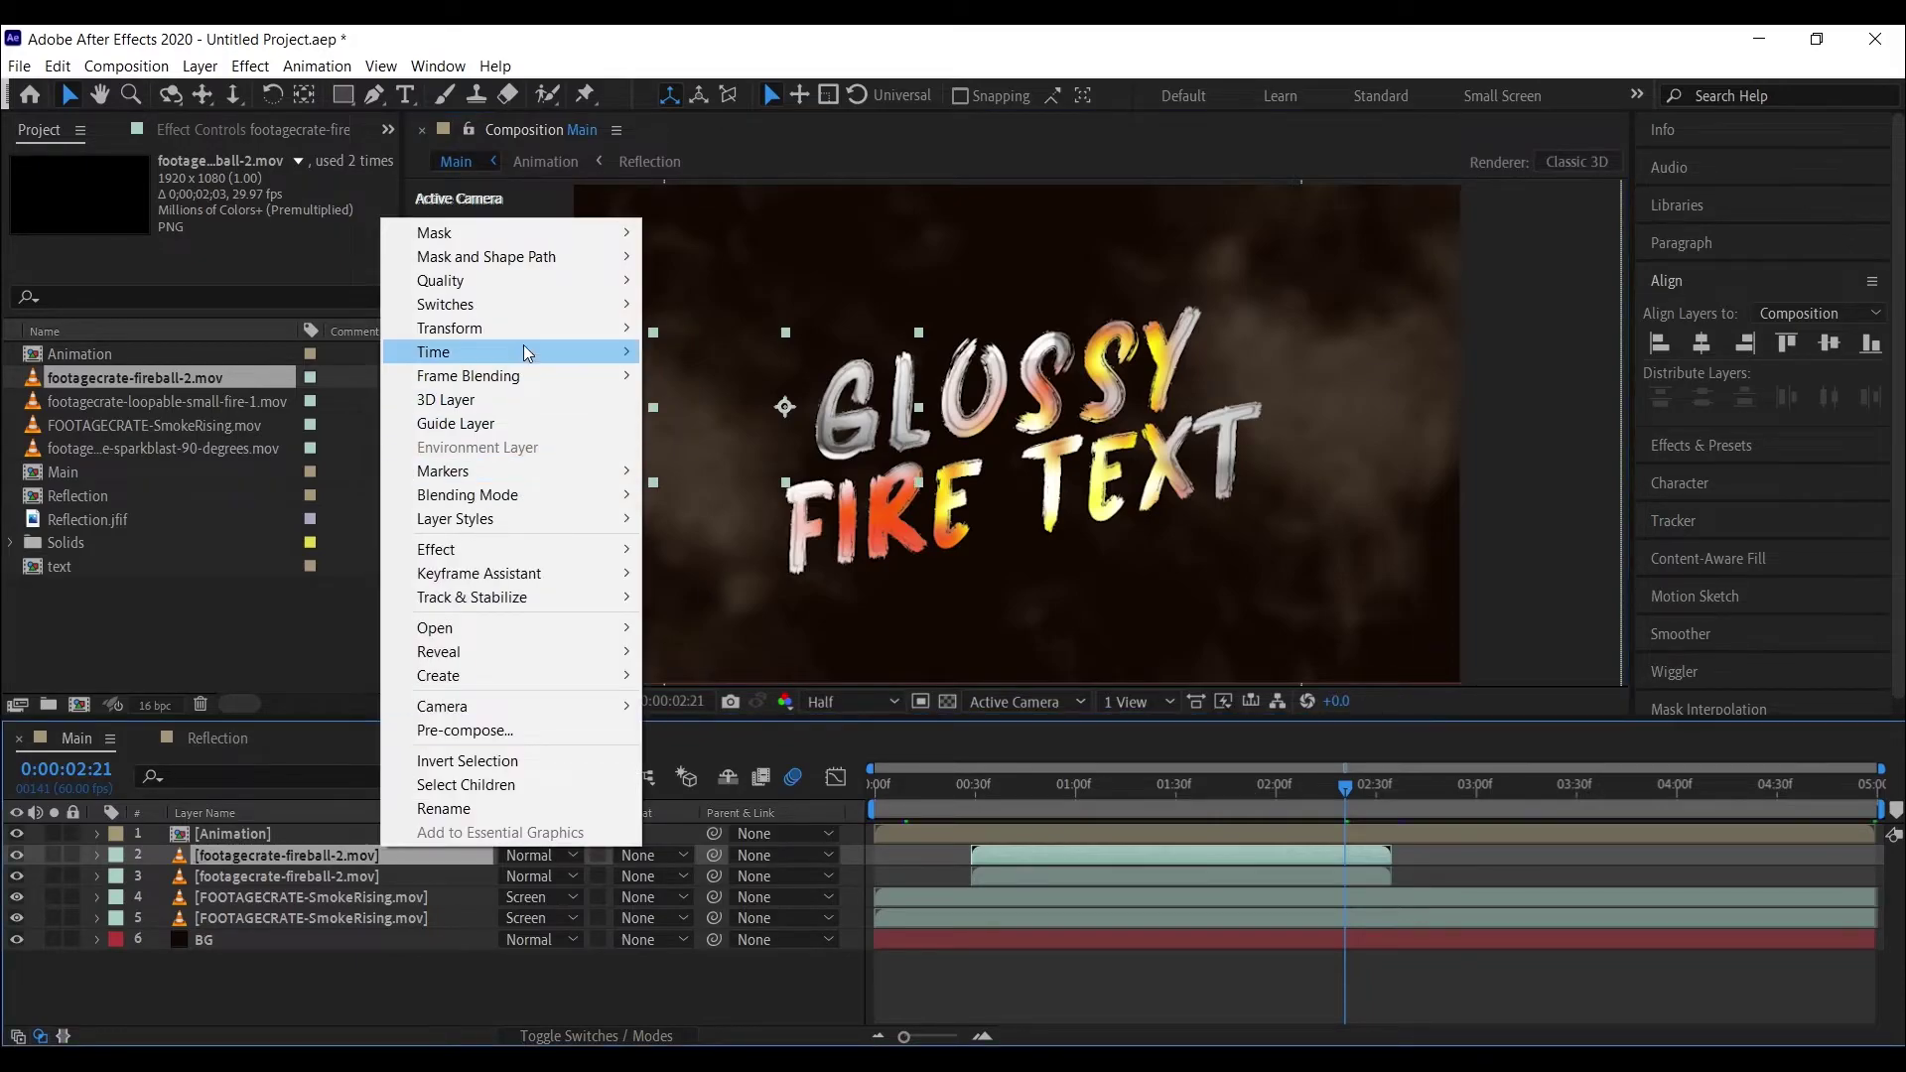
mouse_move(528, 334)
left_click(742, 520)
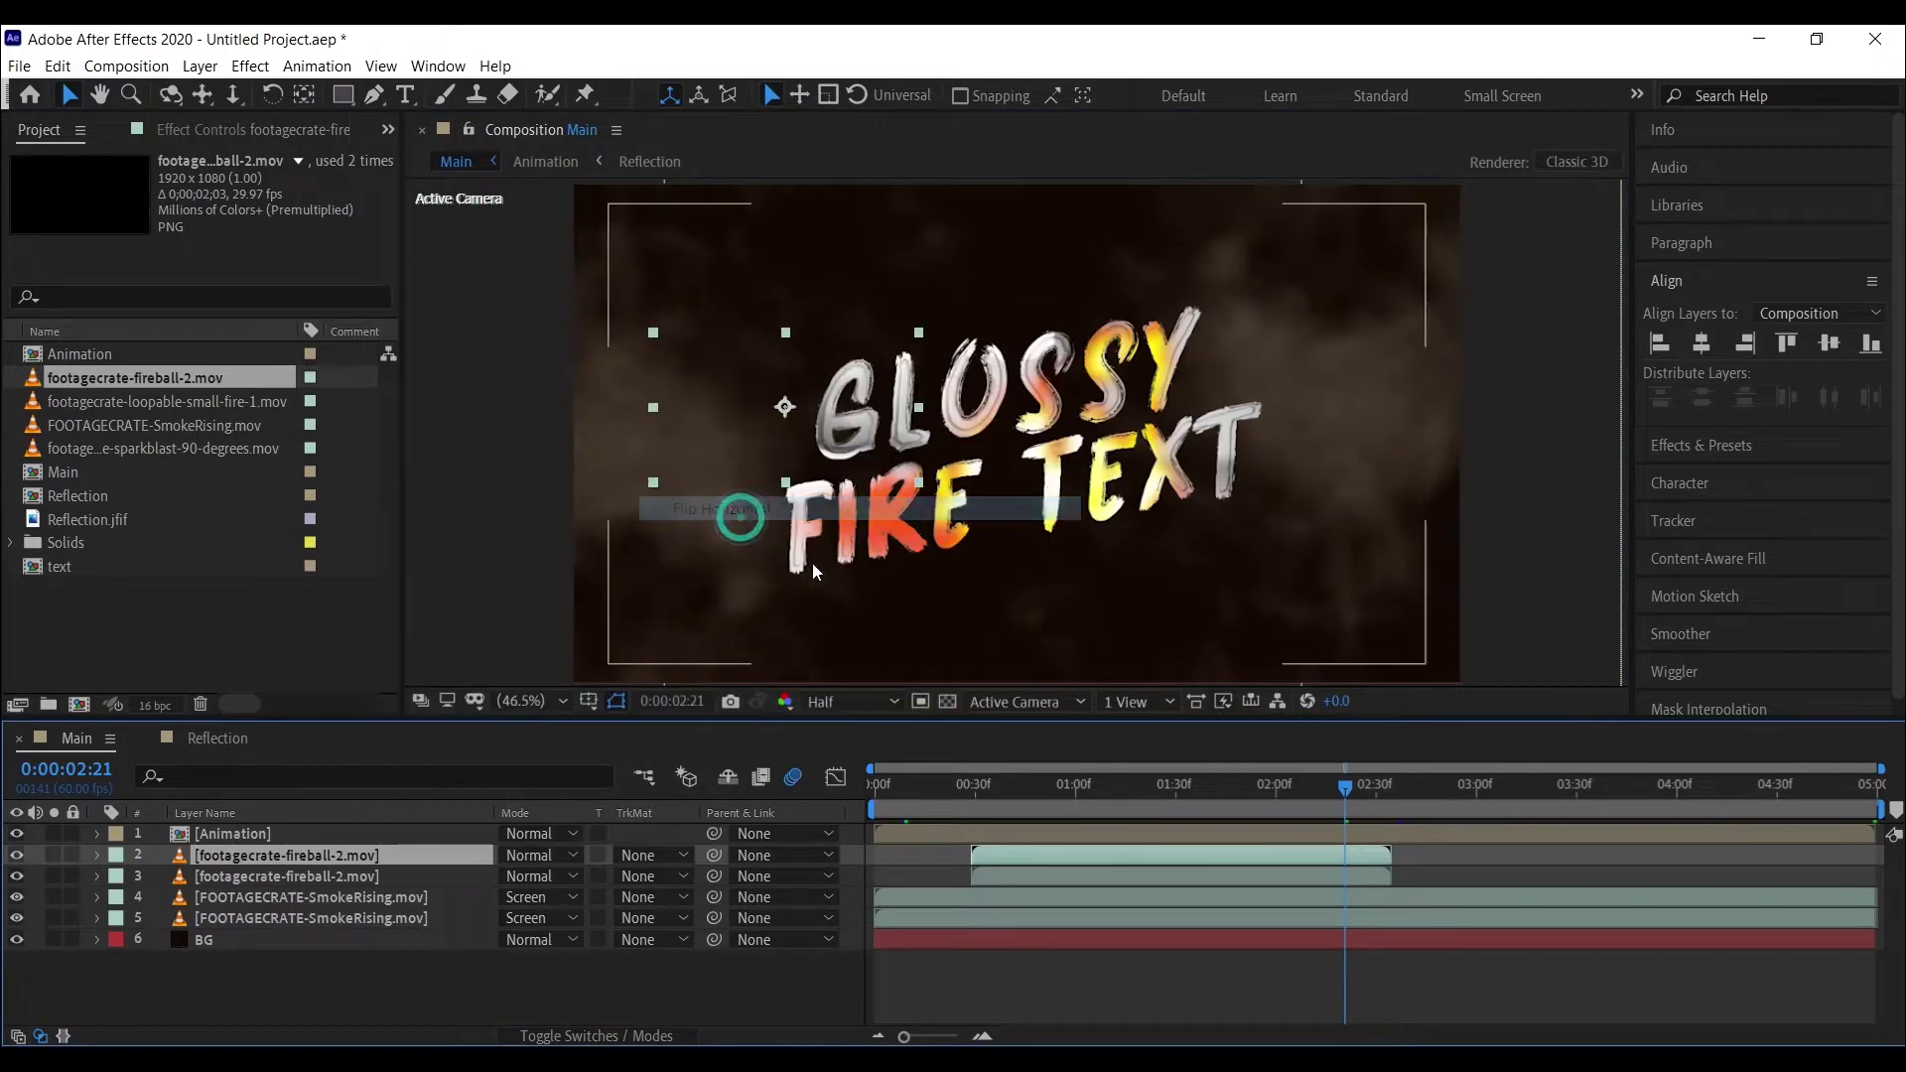
left_click_drag(979, 785, 991, 784)
left_click_drag(1015, 851, 1141, 865)
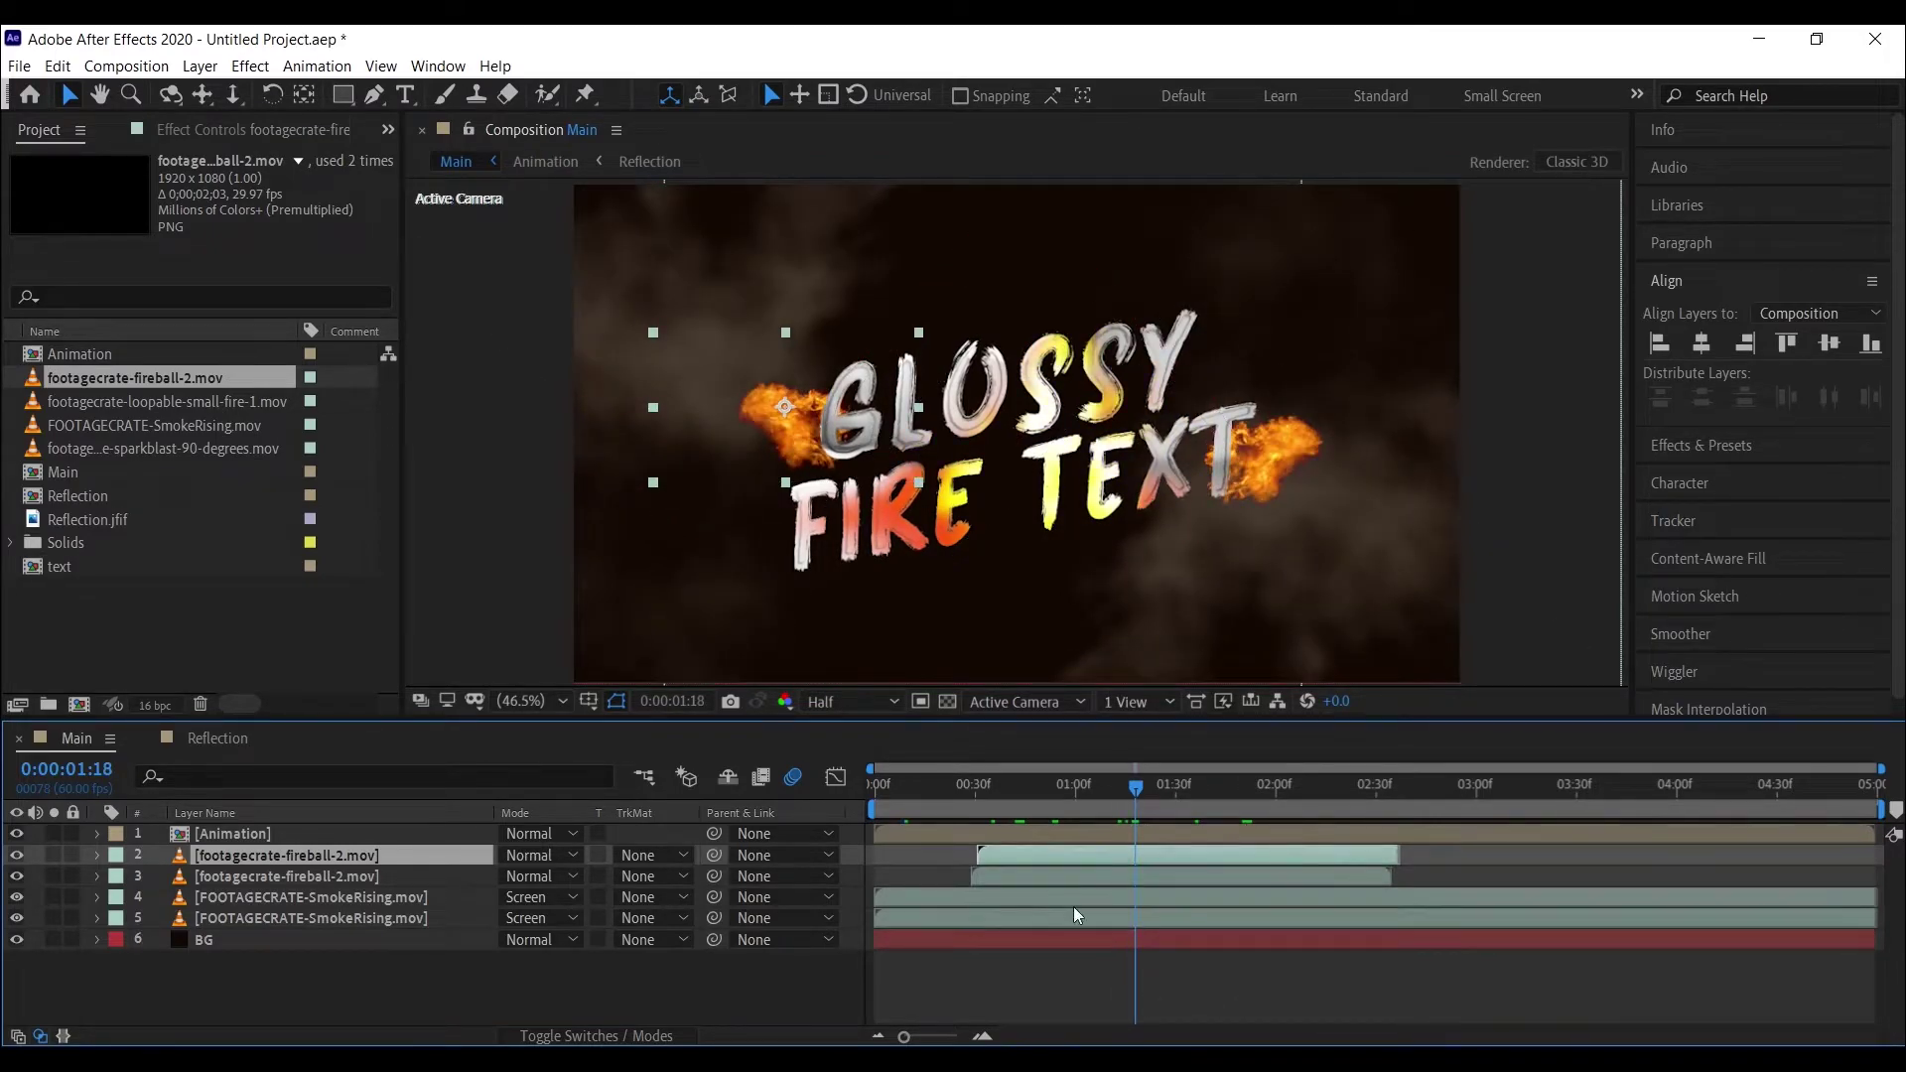
- Fine-tune the fireball positions, setting the lower layer to 1521.8, 559.4 and the upper copy to 450.7, 462.9
left_click(429, 885)
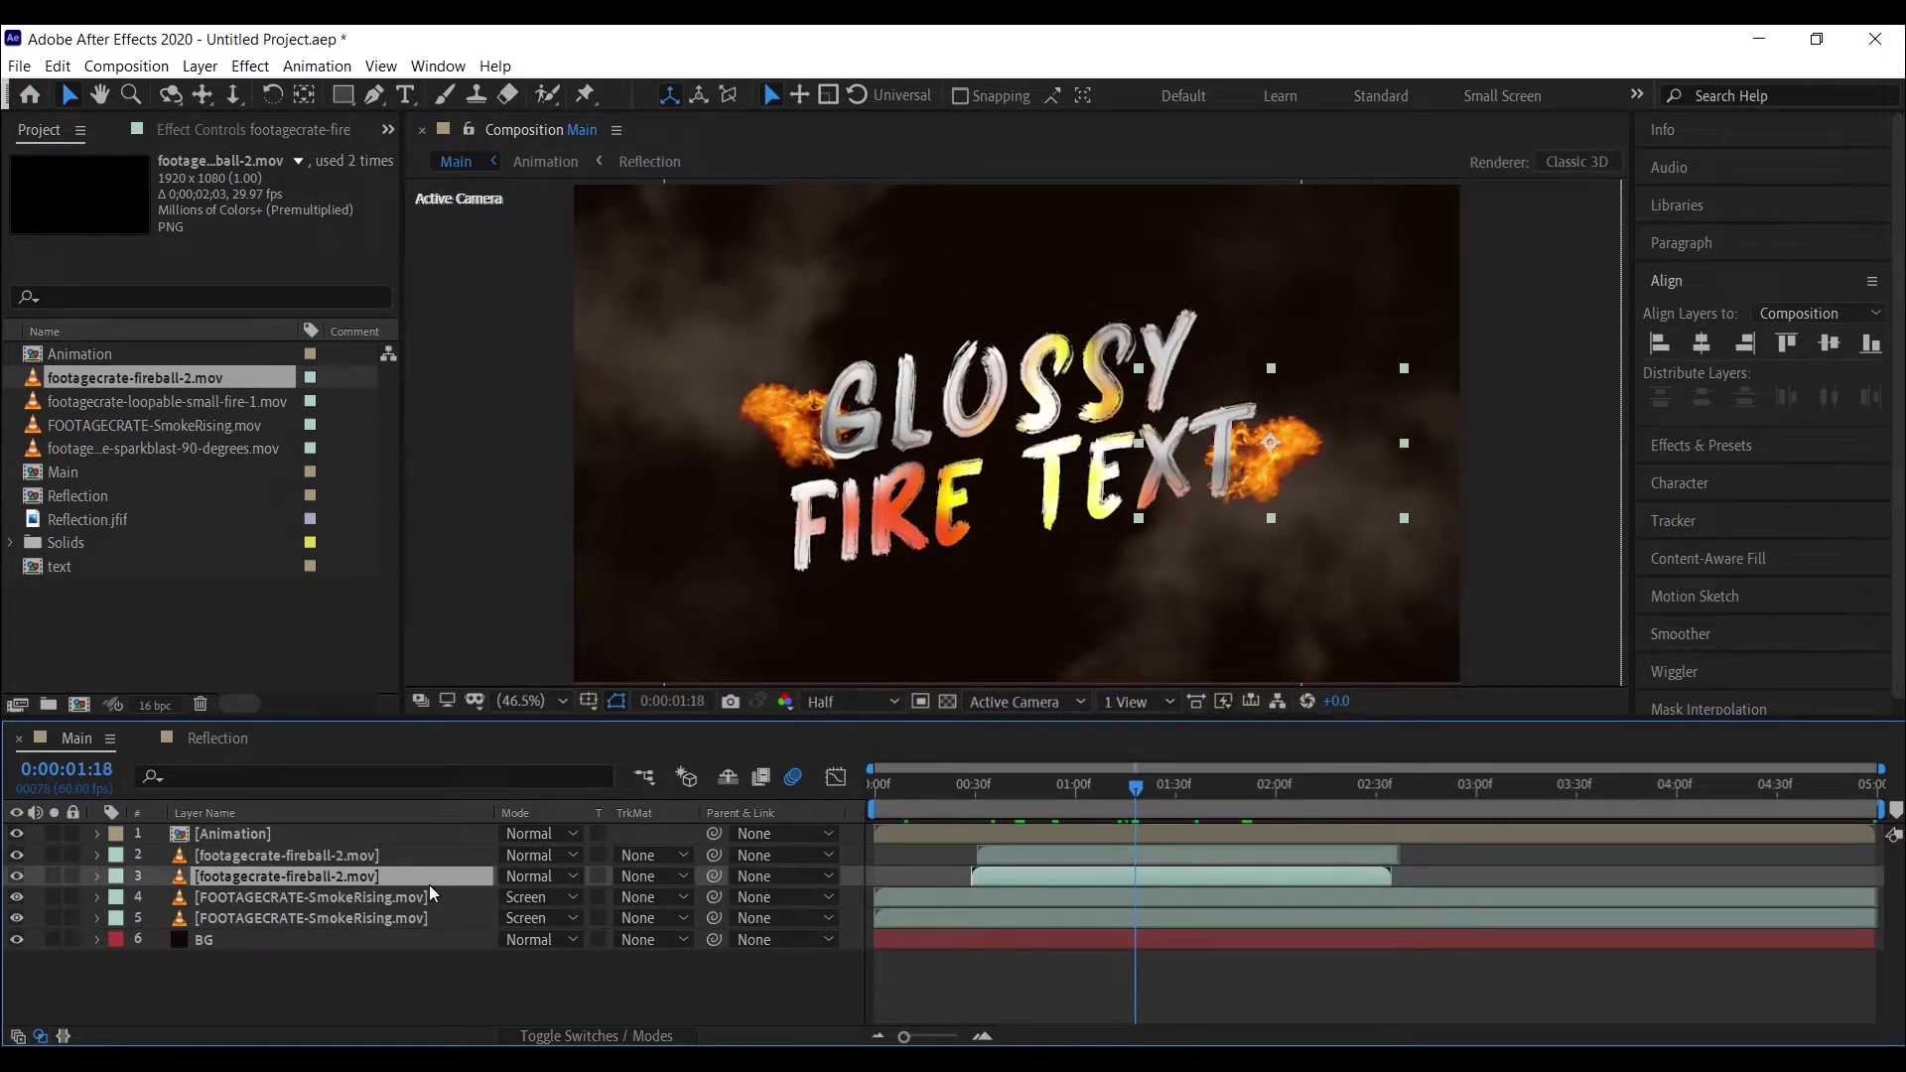
key("p")
left_click_drag(527, 899, 539, 908)
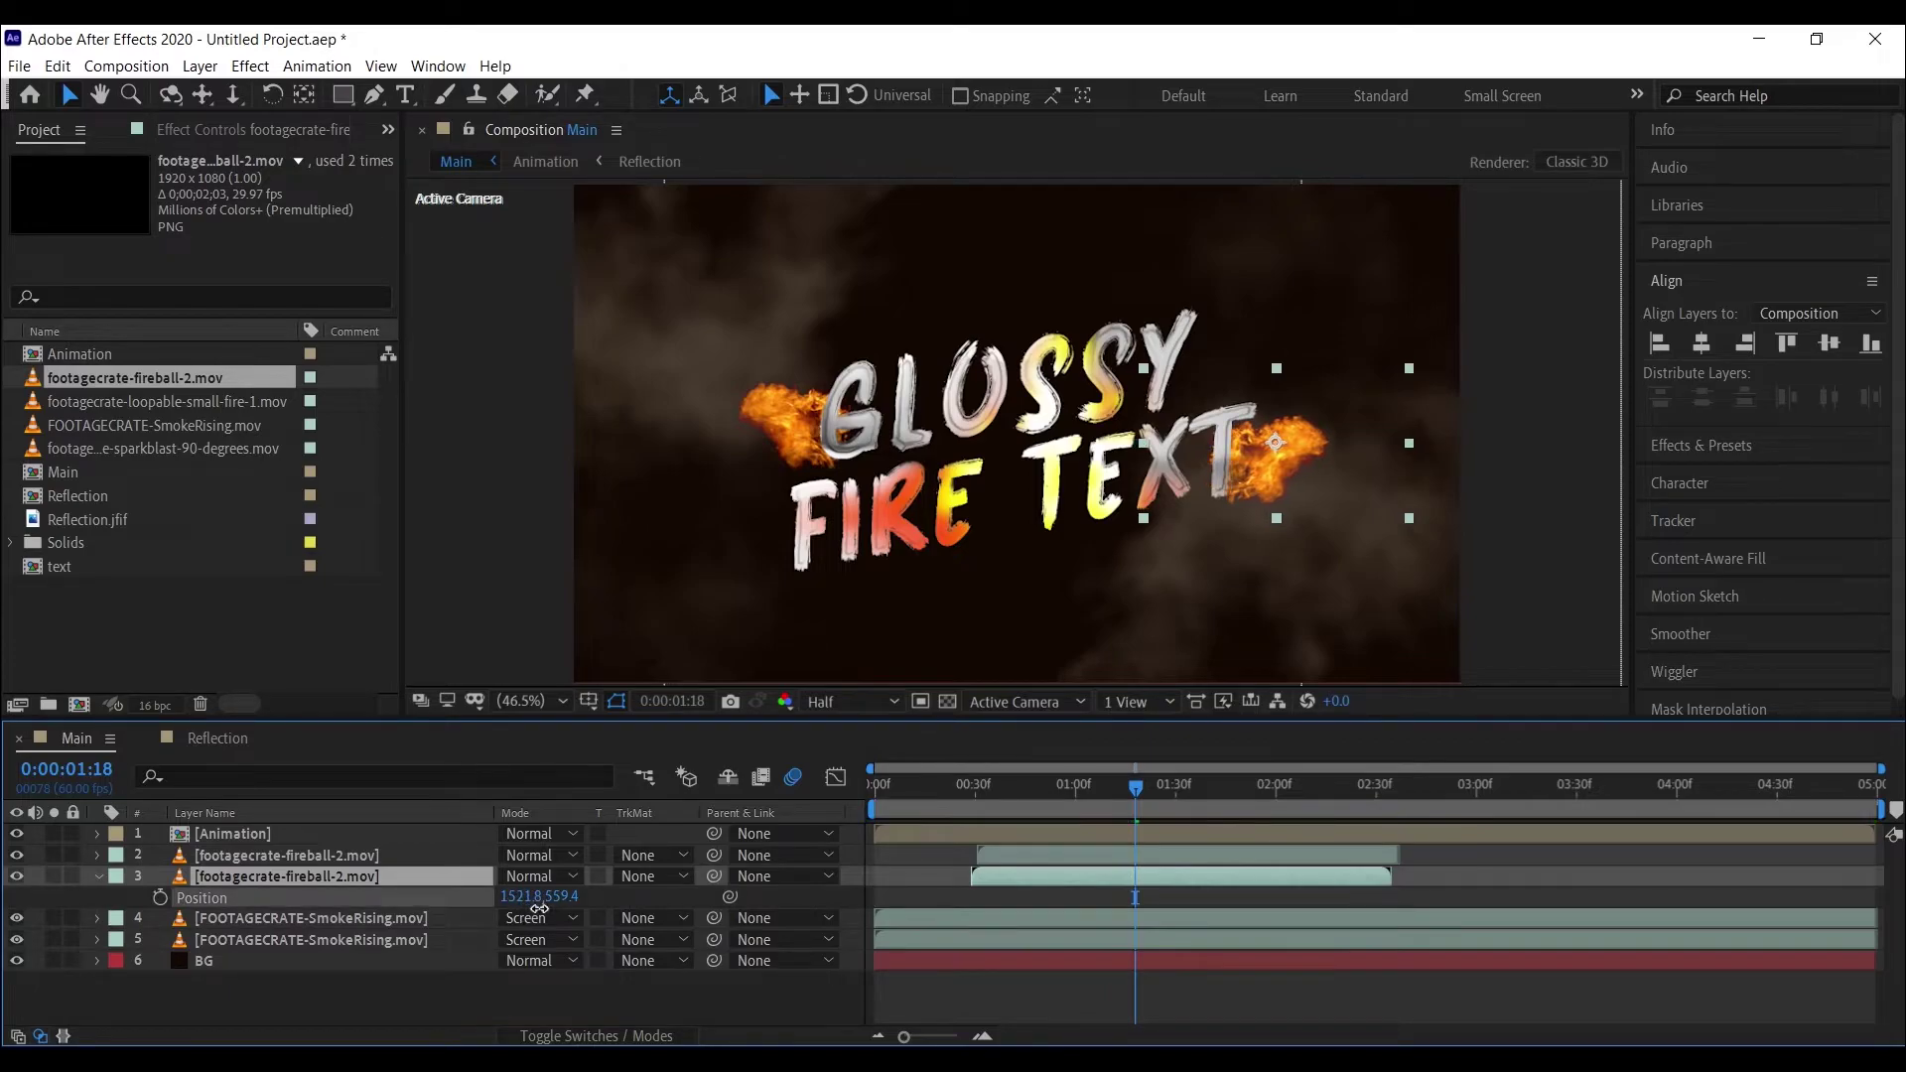
left_click(397, 855)
key("p")
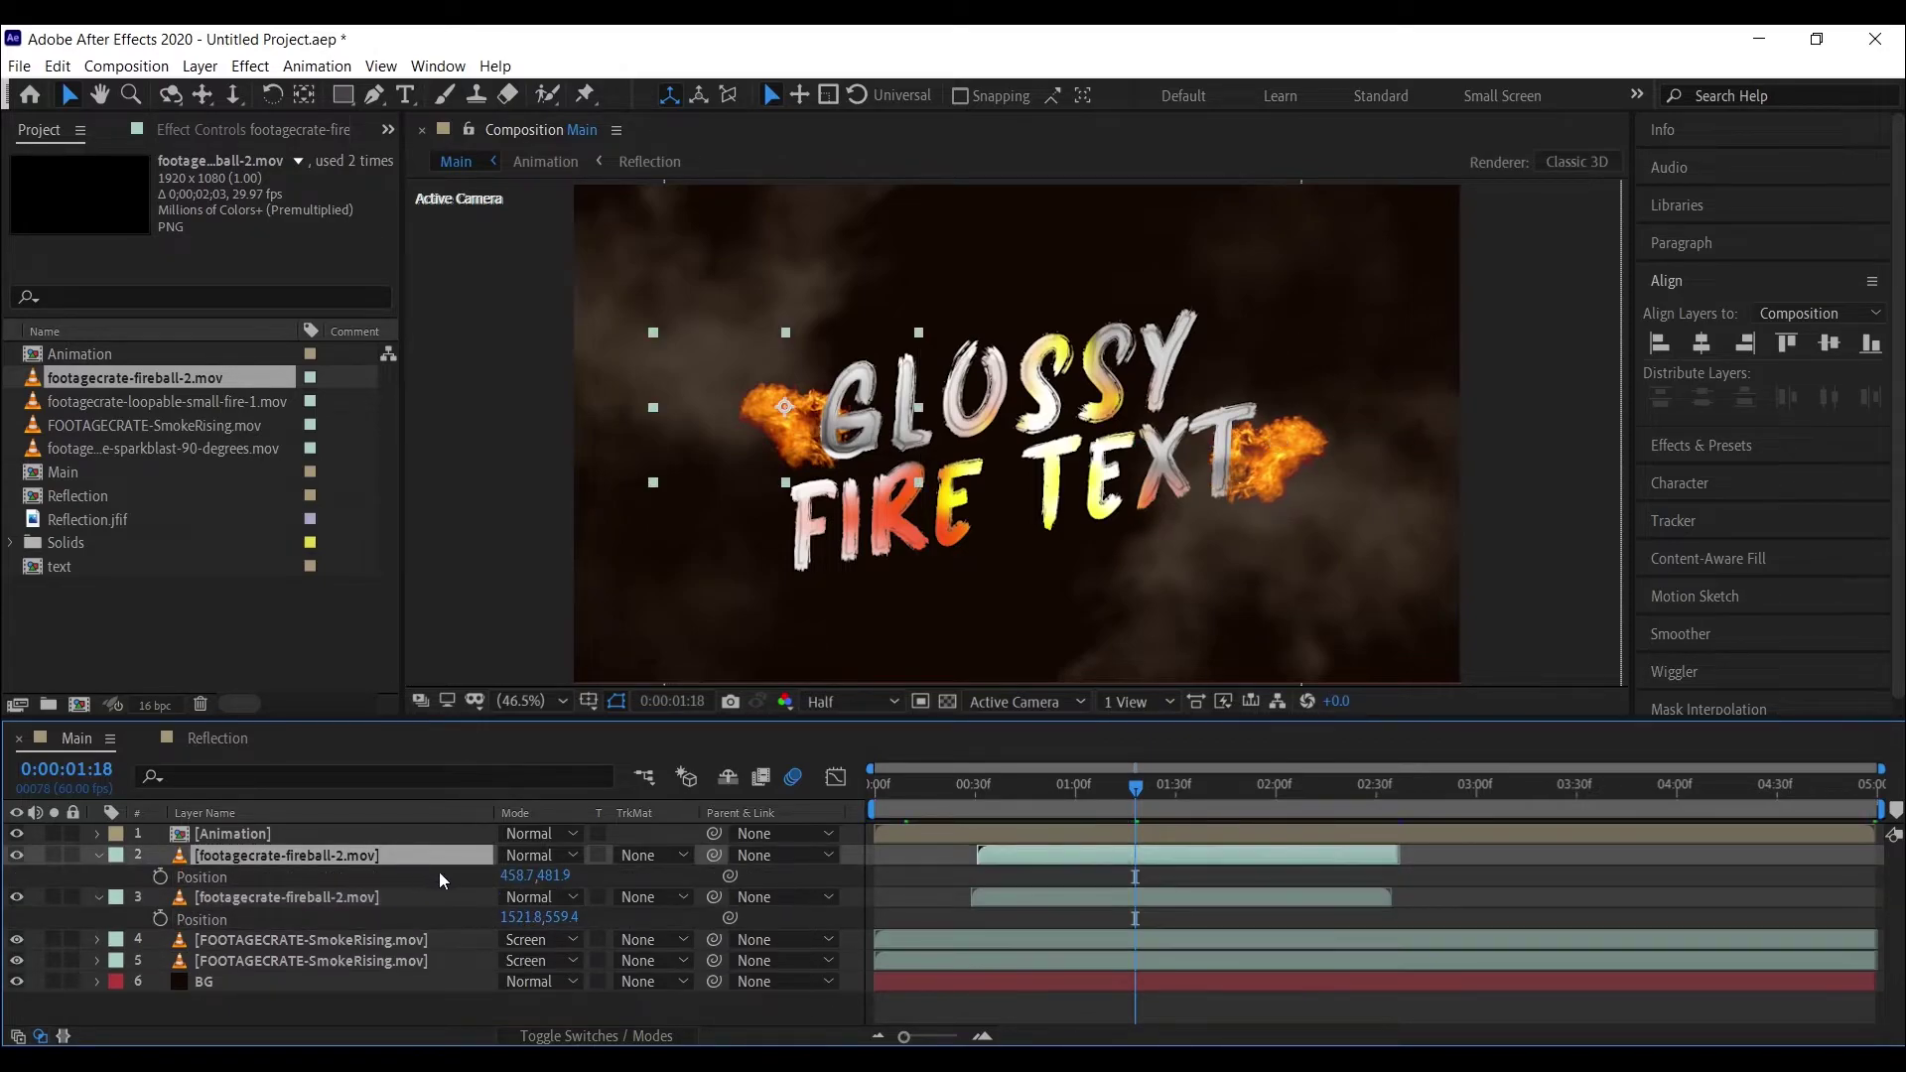
mouse_move(515, 876)
left_mouse_down()
mouse_move(486, 874)
mouse_move(540, 876)
left_mouse_up()
left_click_drag(1182, 806, 1293, 819)
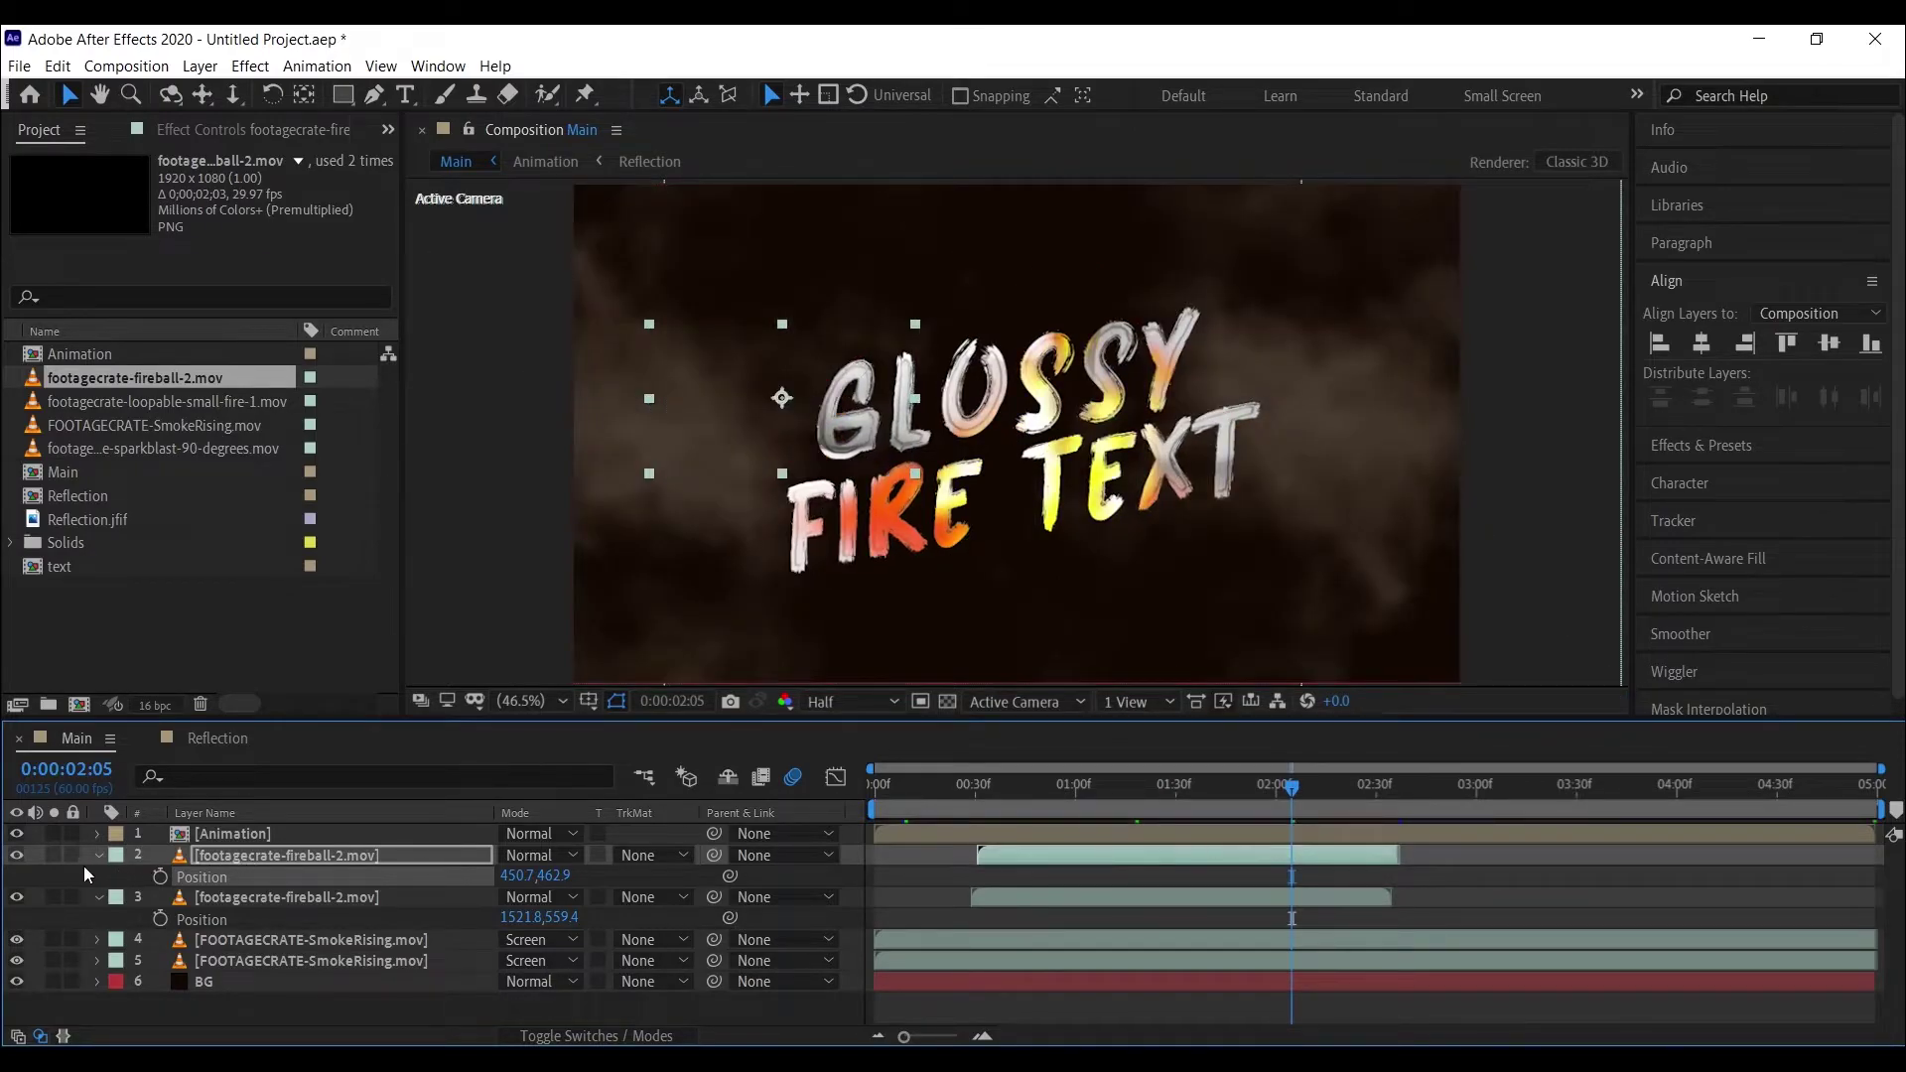
left_click(98, 858)
left_click(99, 878)
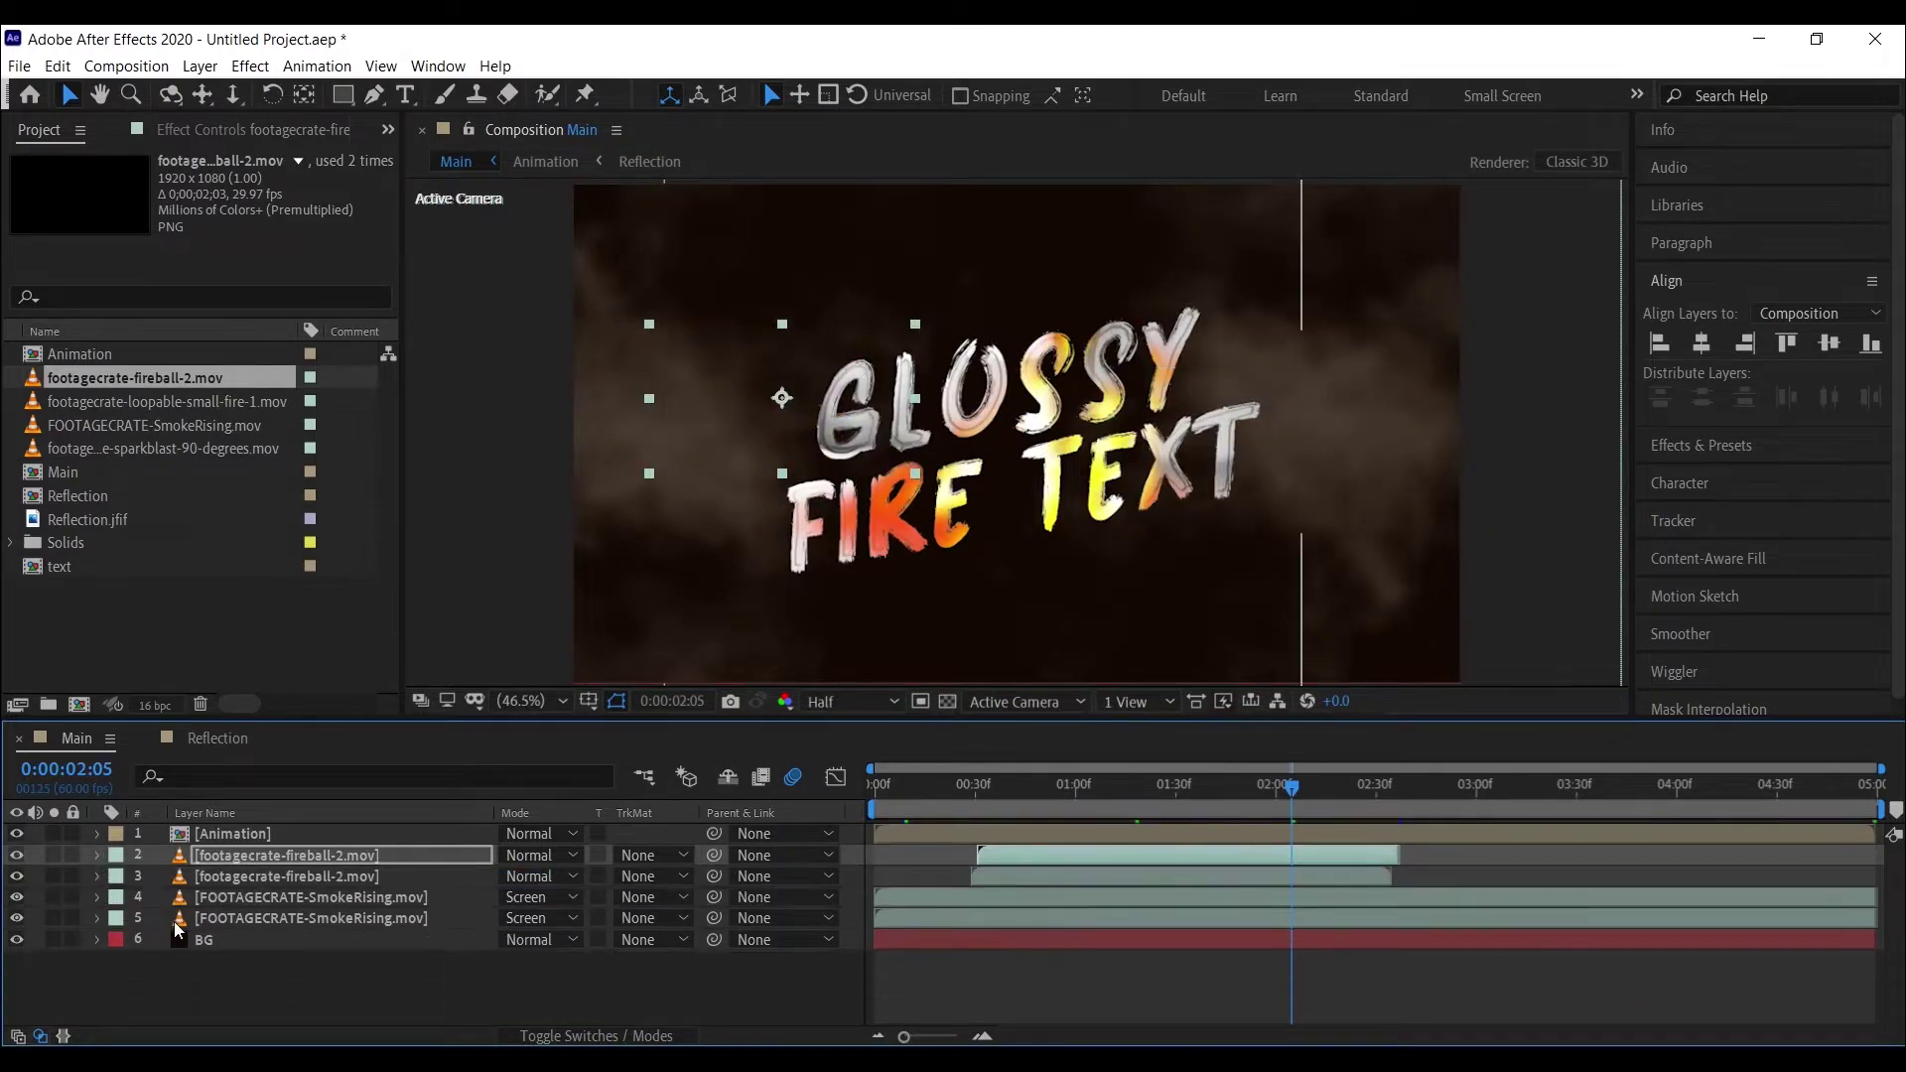
- Add footagecrate-sparkblast-90-degrees.mov as the topmost layer, starting at about 0:00:01:05, and go to 0:00:01:07
left_click(222, 454)
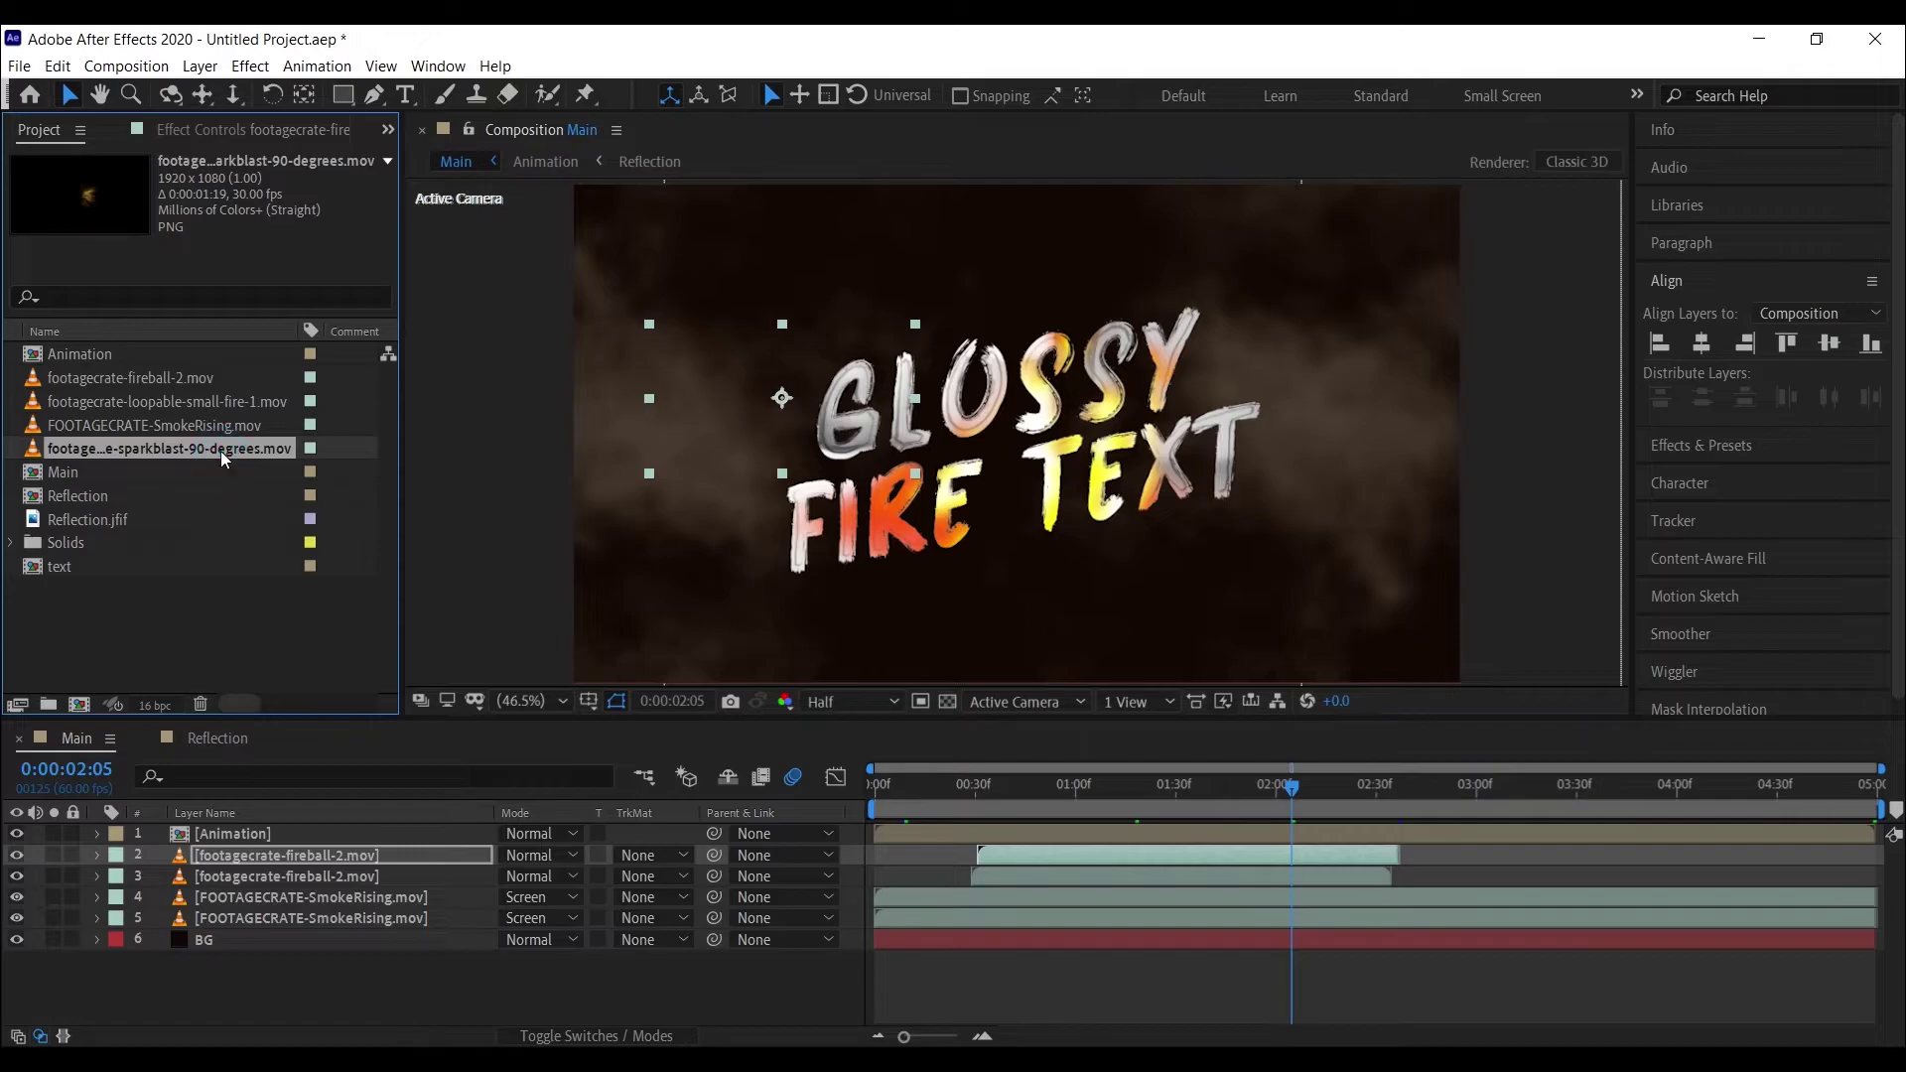
left_click_drag(230, 448, 308, 834)
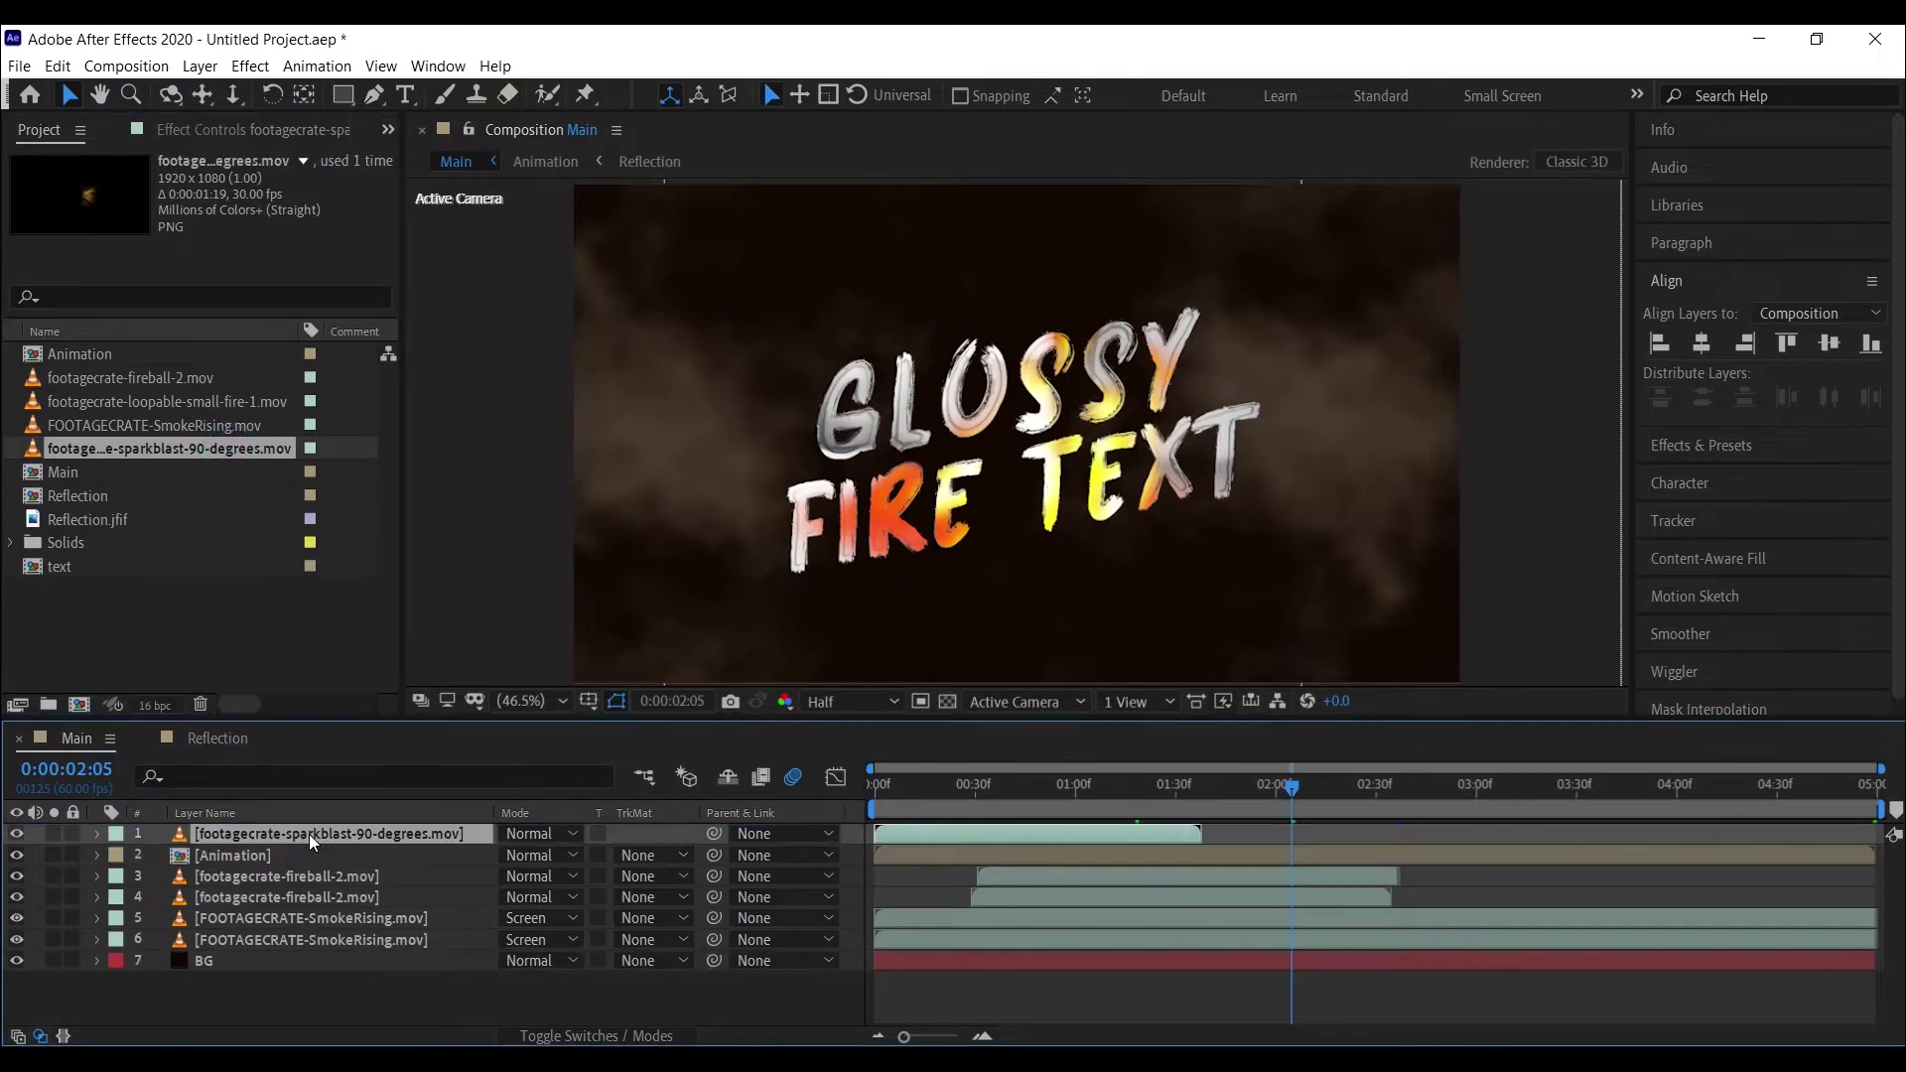
left_click_drag(979, 832, 1259, 868)
left_click(1161, 800)
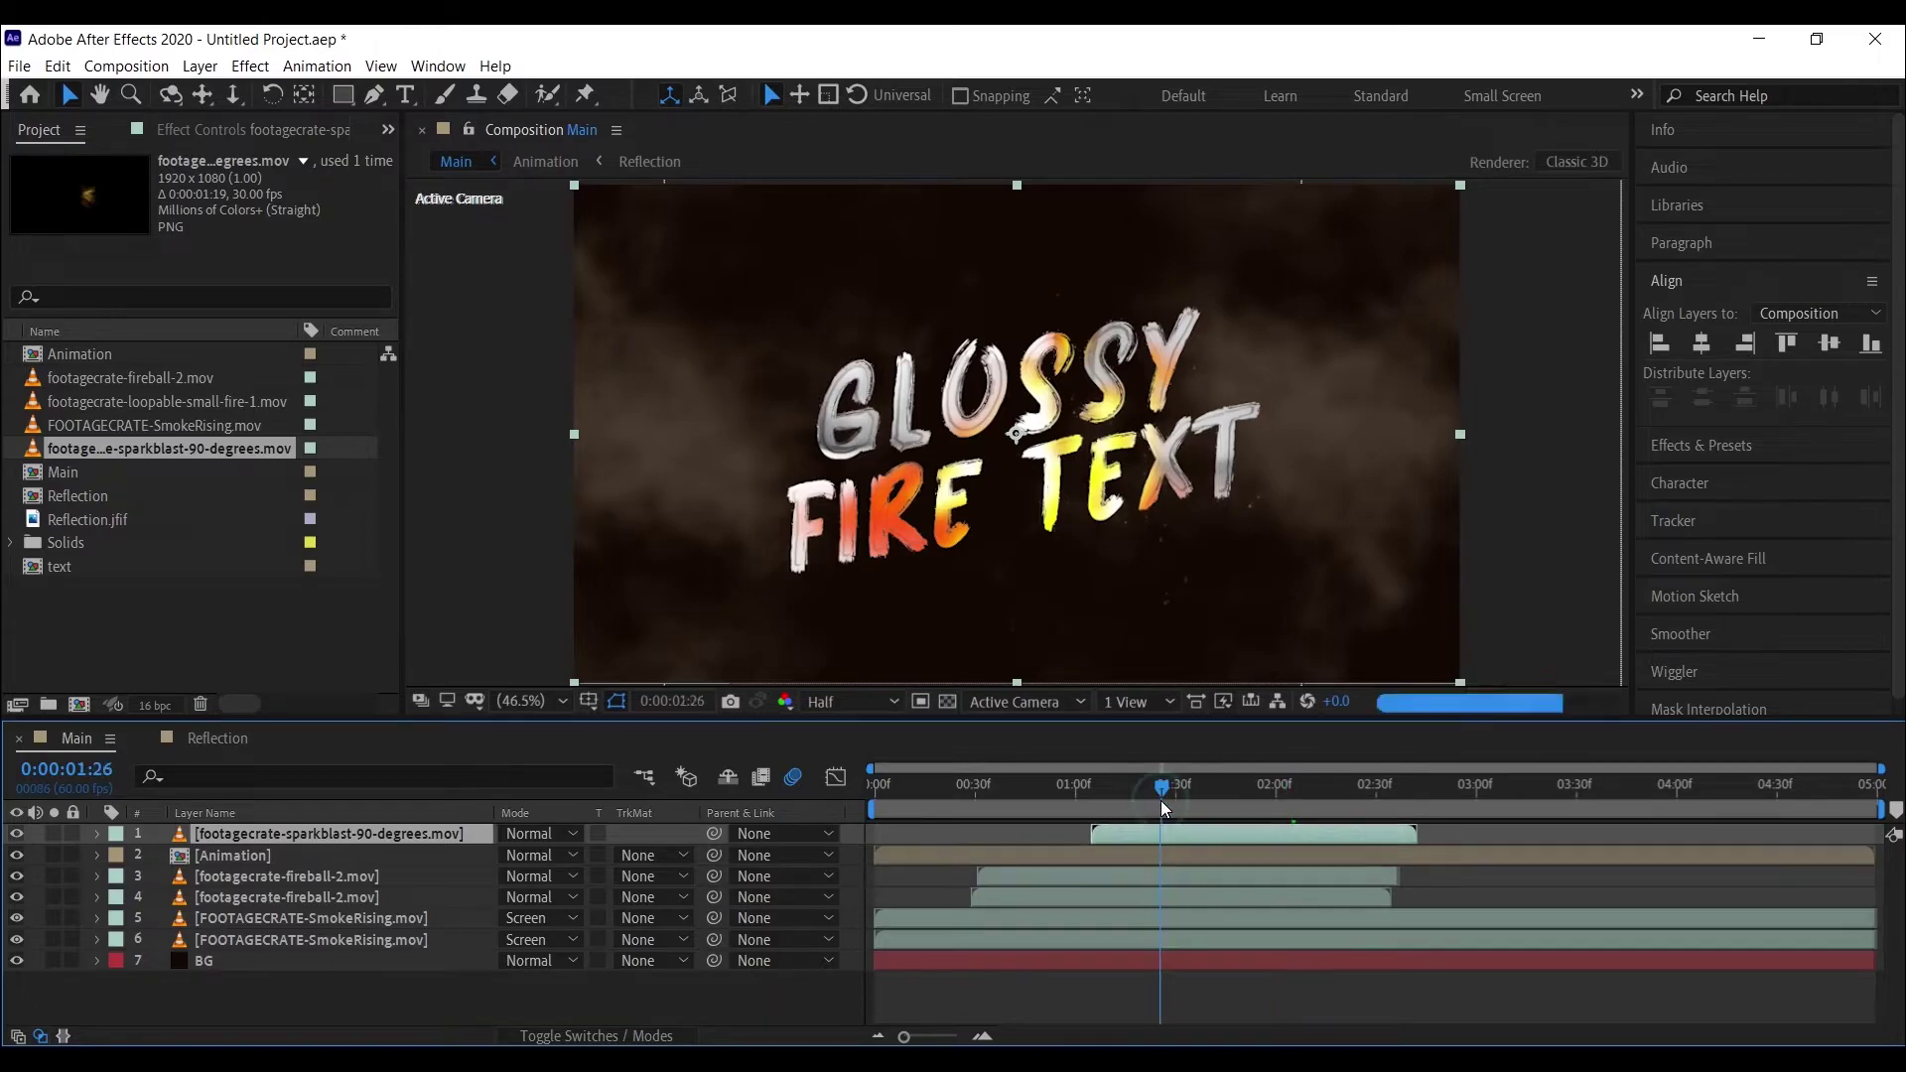
left_click_drag(1170, 798, 1105, 794)
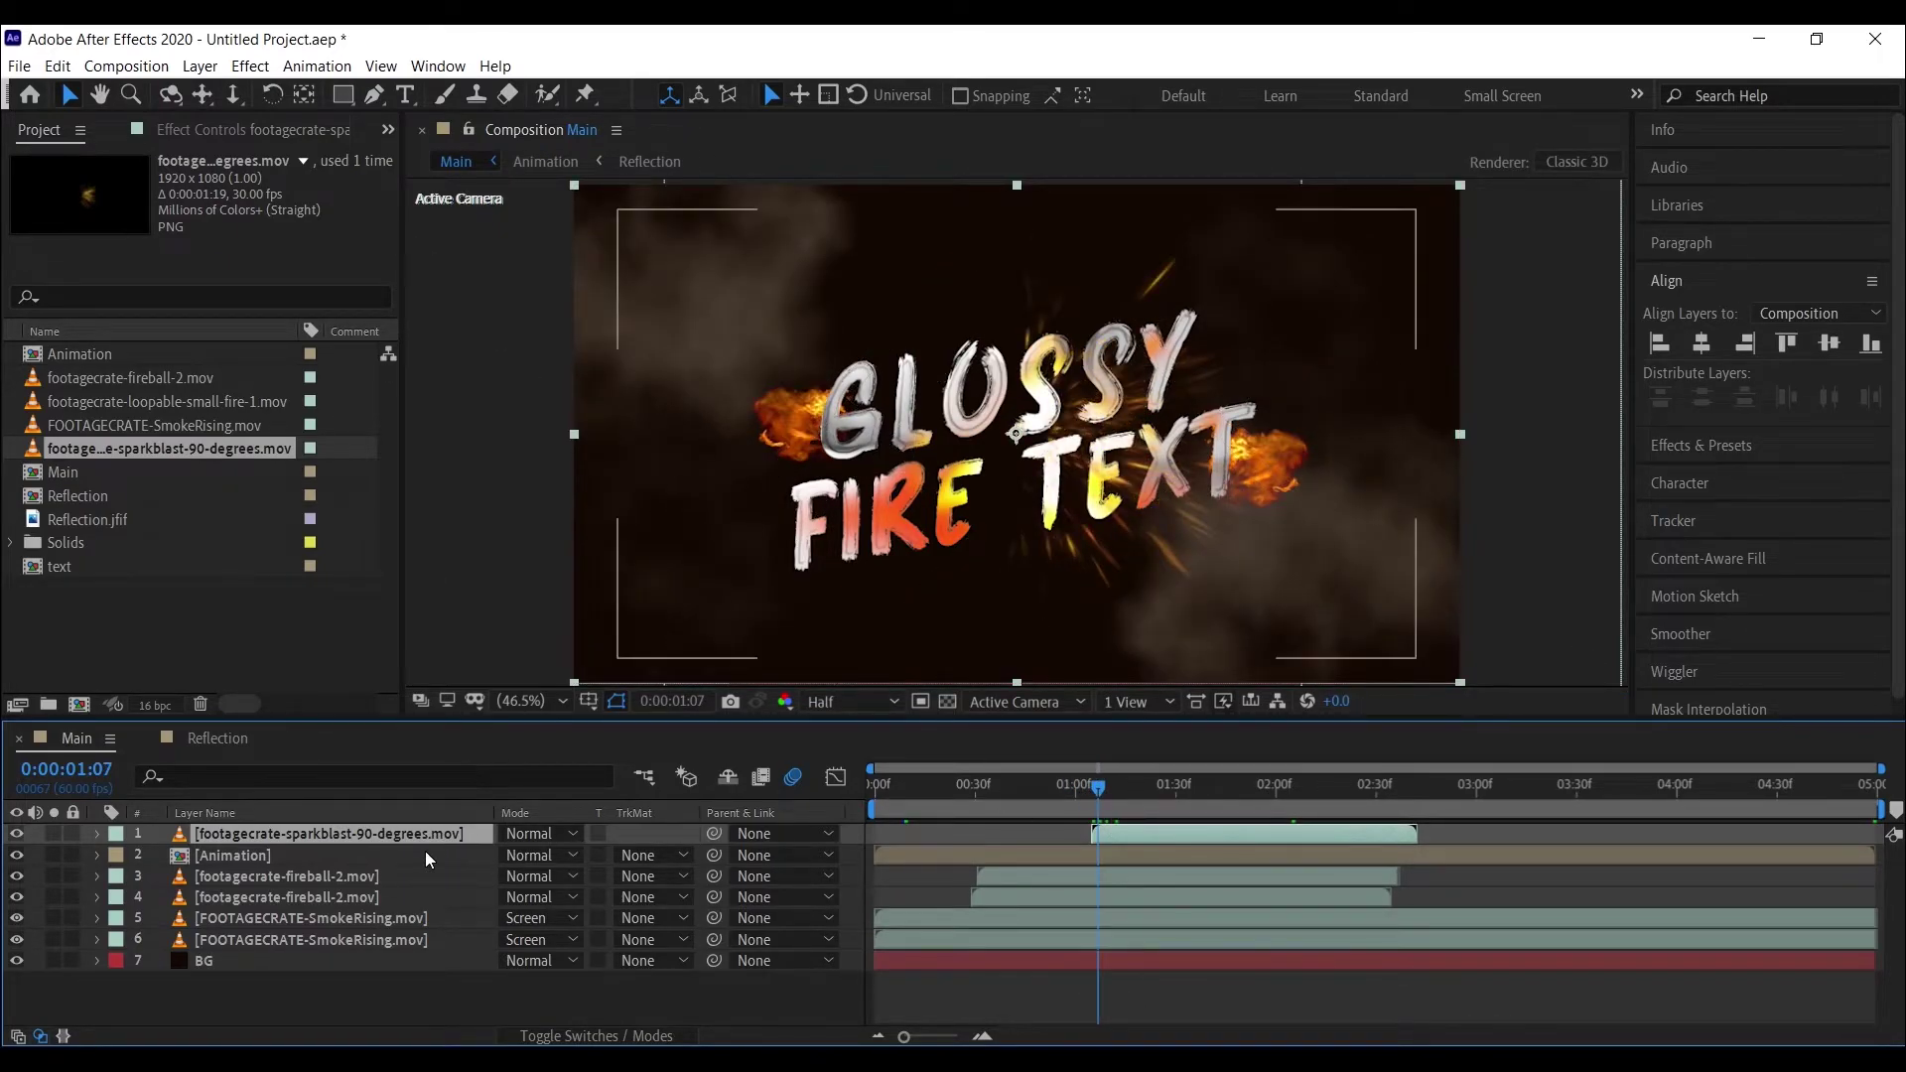
- Scale the spark blast layer to 48% and place its sparks over the fireball at the final T of FIRE TEXT
key("s")
left_click(534, 855)
type("69")
key("Return")
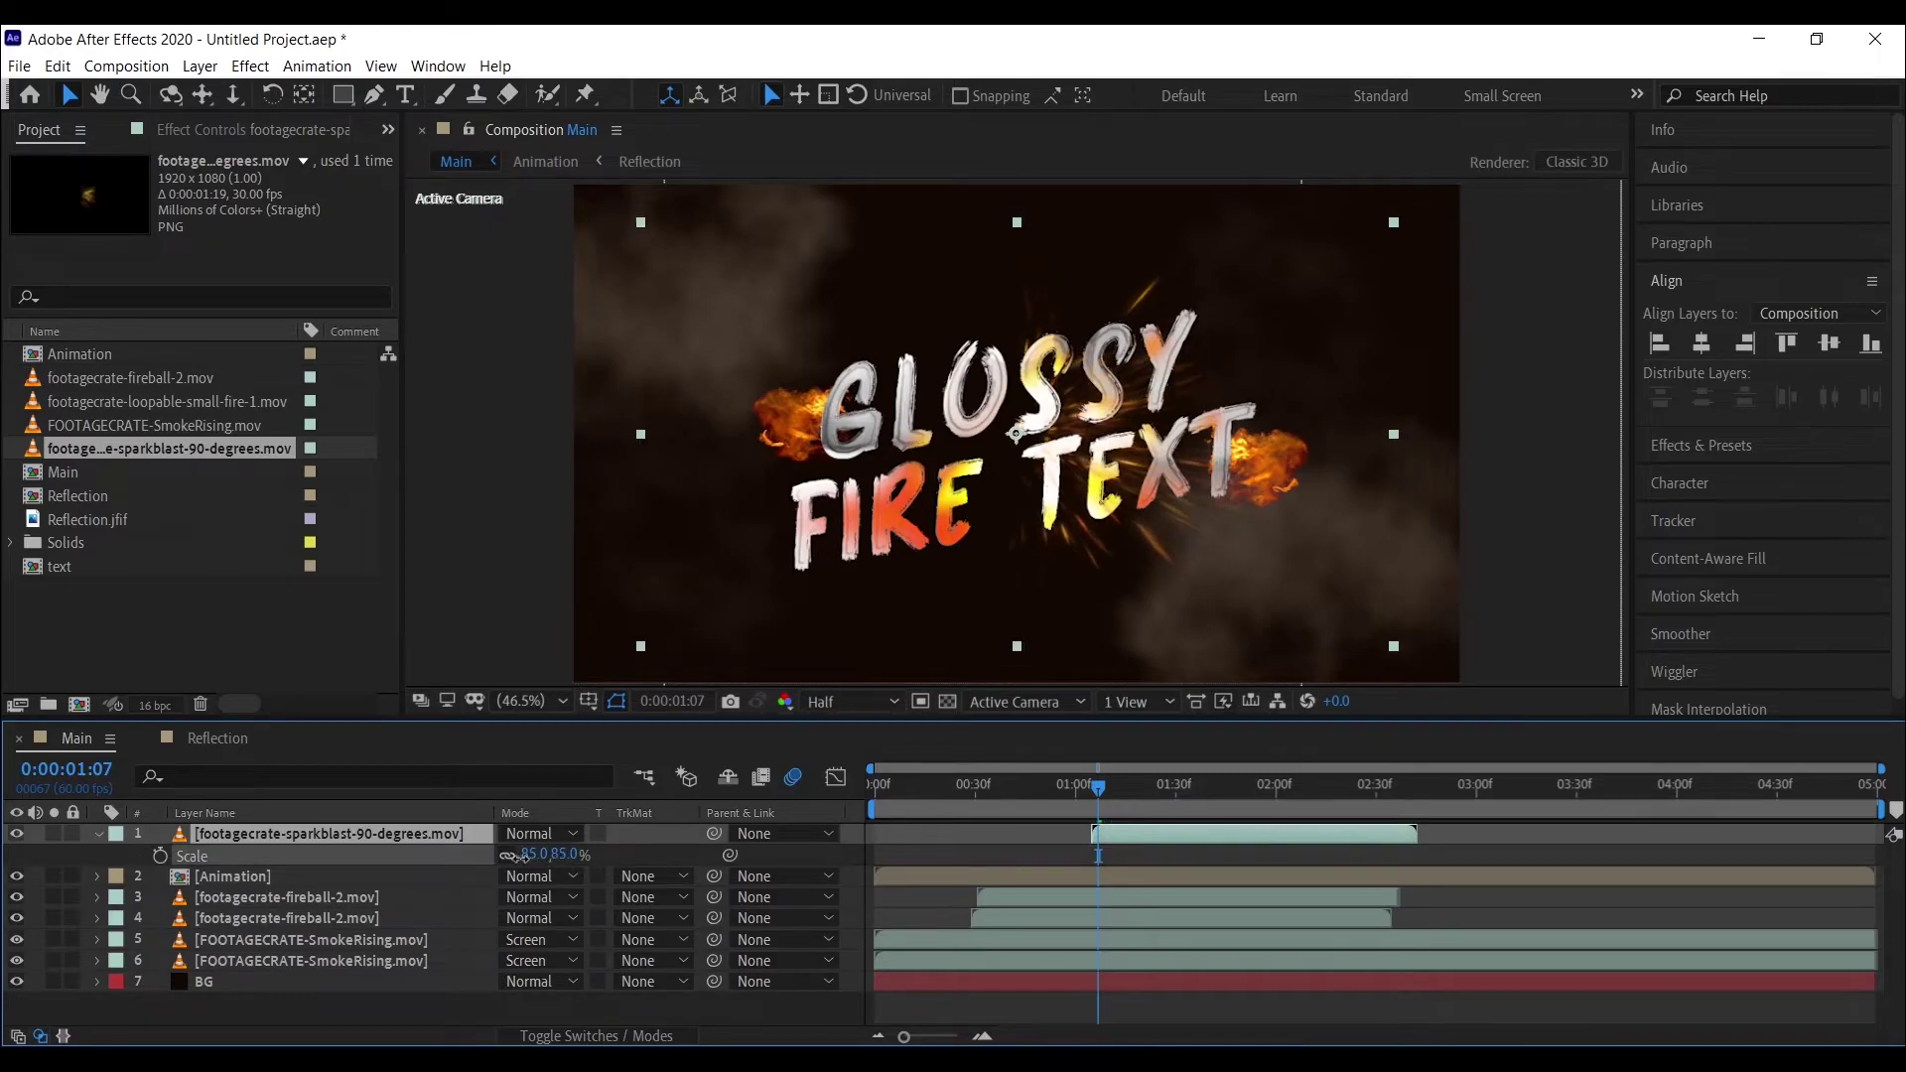
left_click_drag(503, 857, 488, 859)
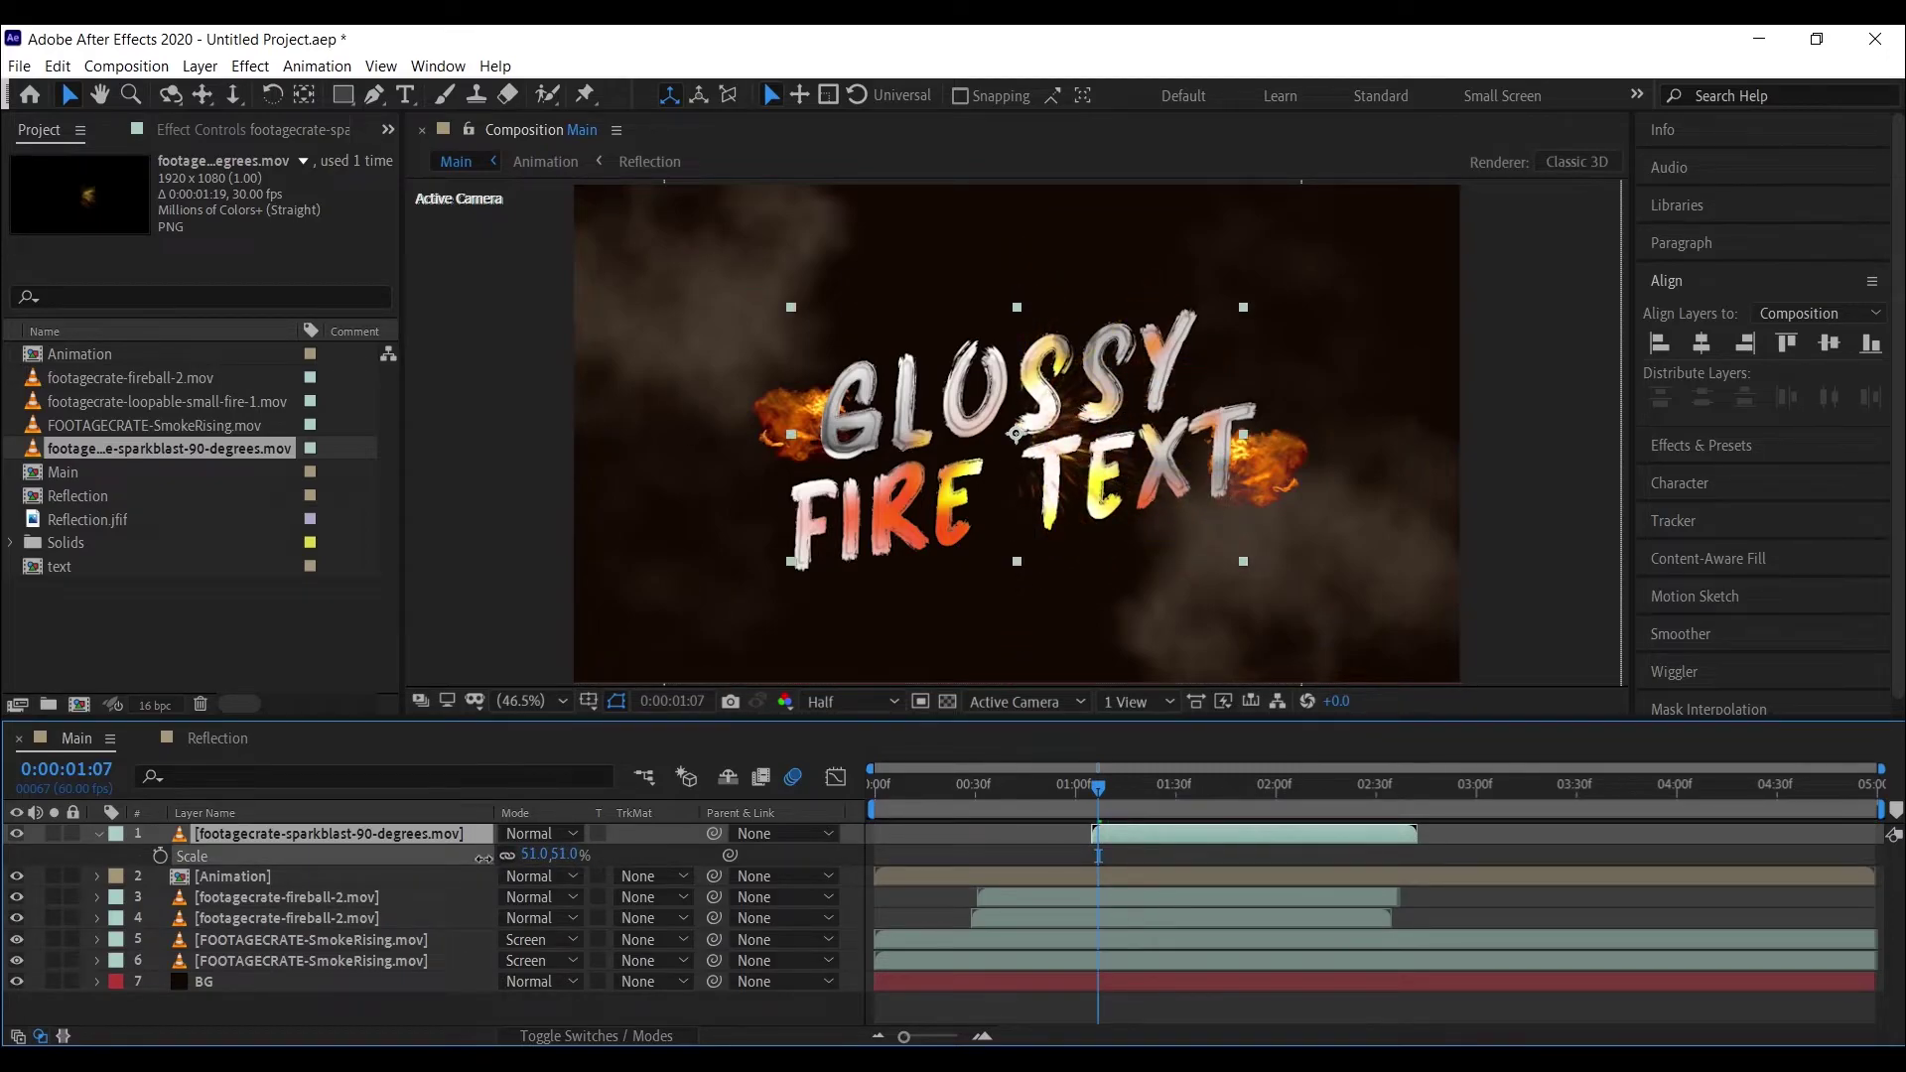
left_click_drag(1011, 427, 1223, 427)
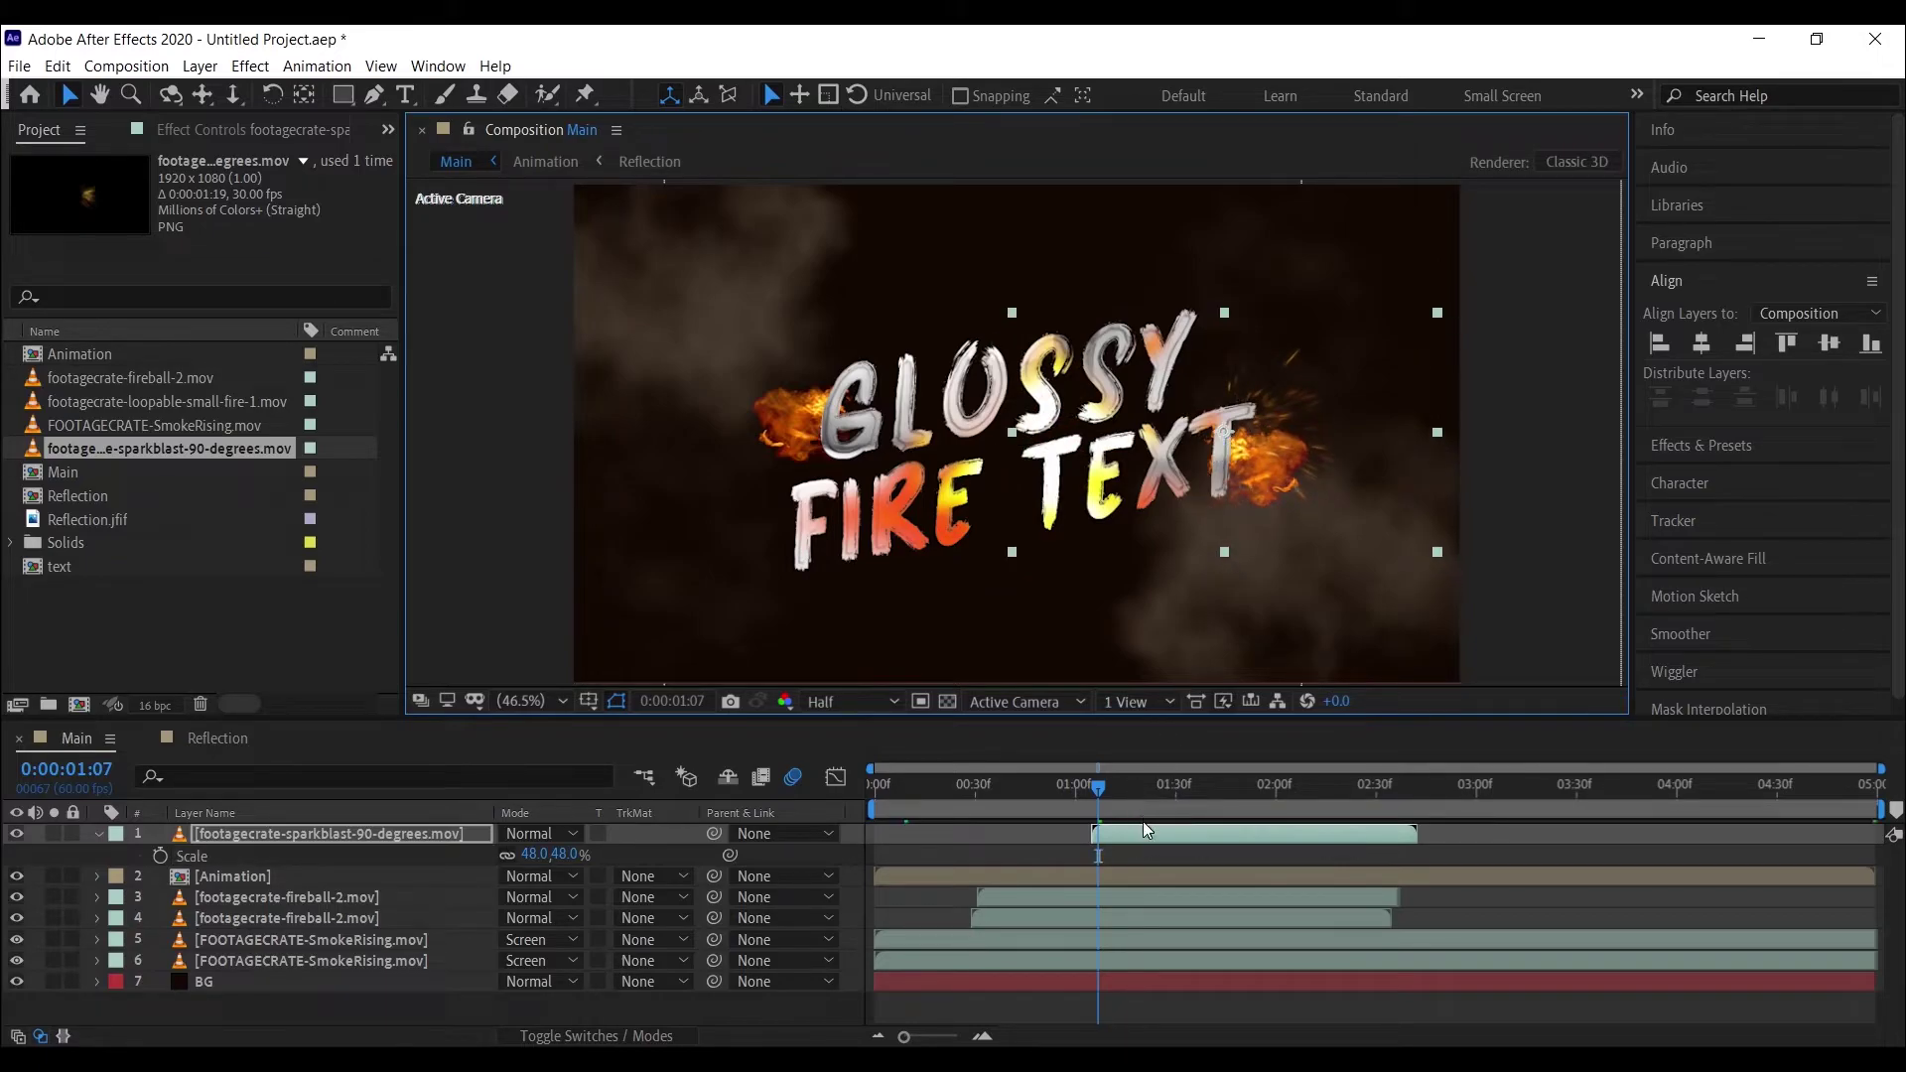
left_click(462, 842)
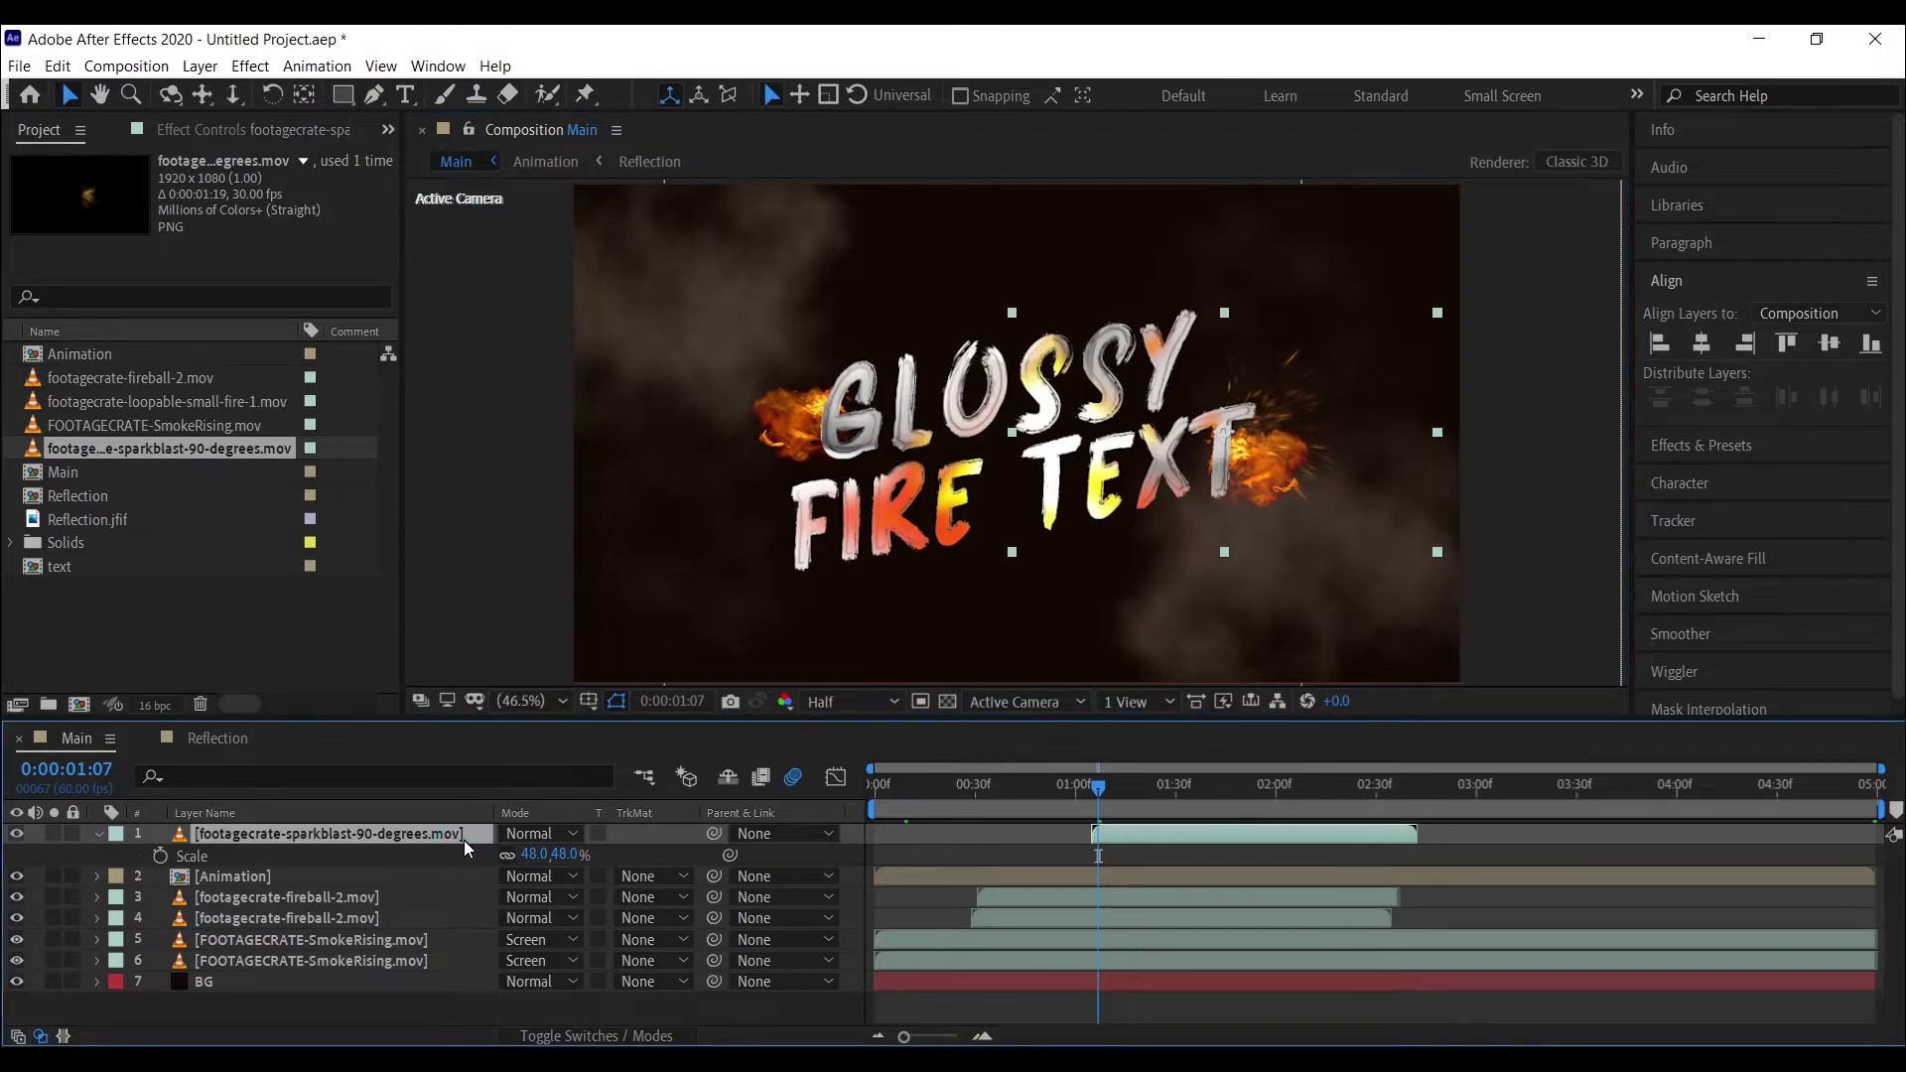
- Duplicate the spark blast layer and flip the upper copy horizontally
left_click(58, 66)
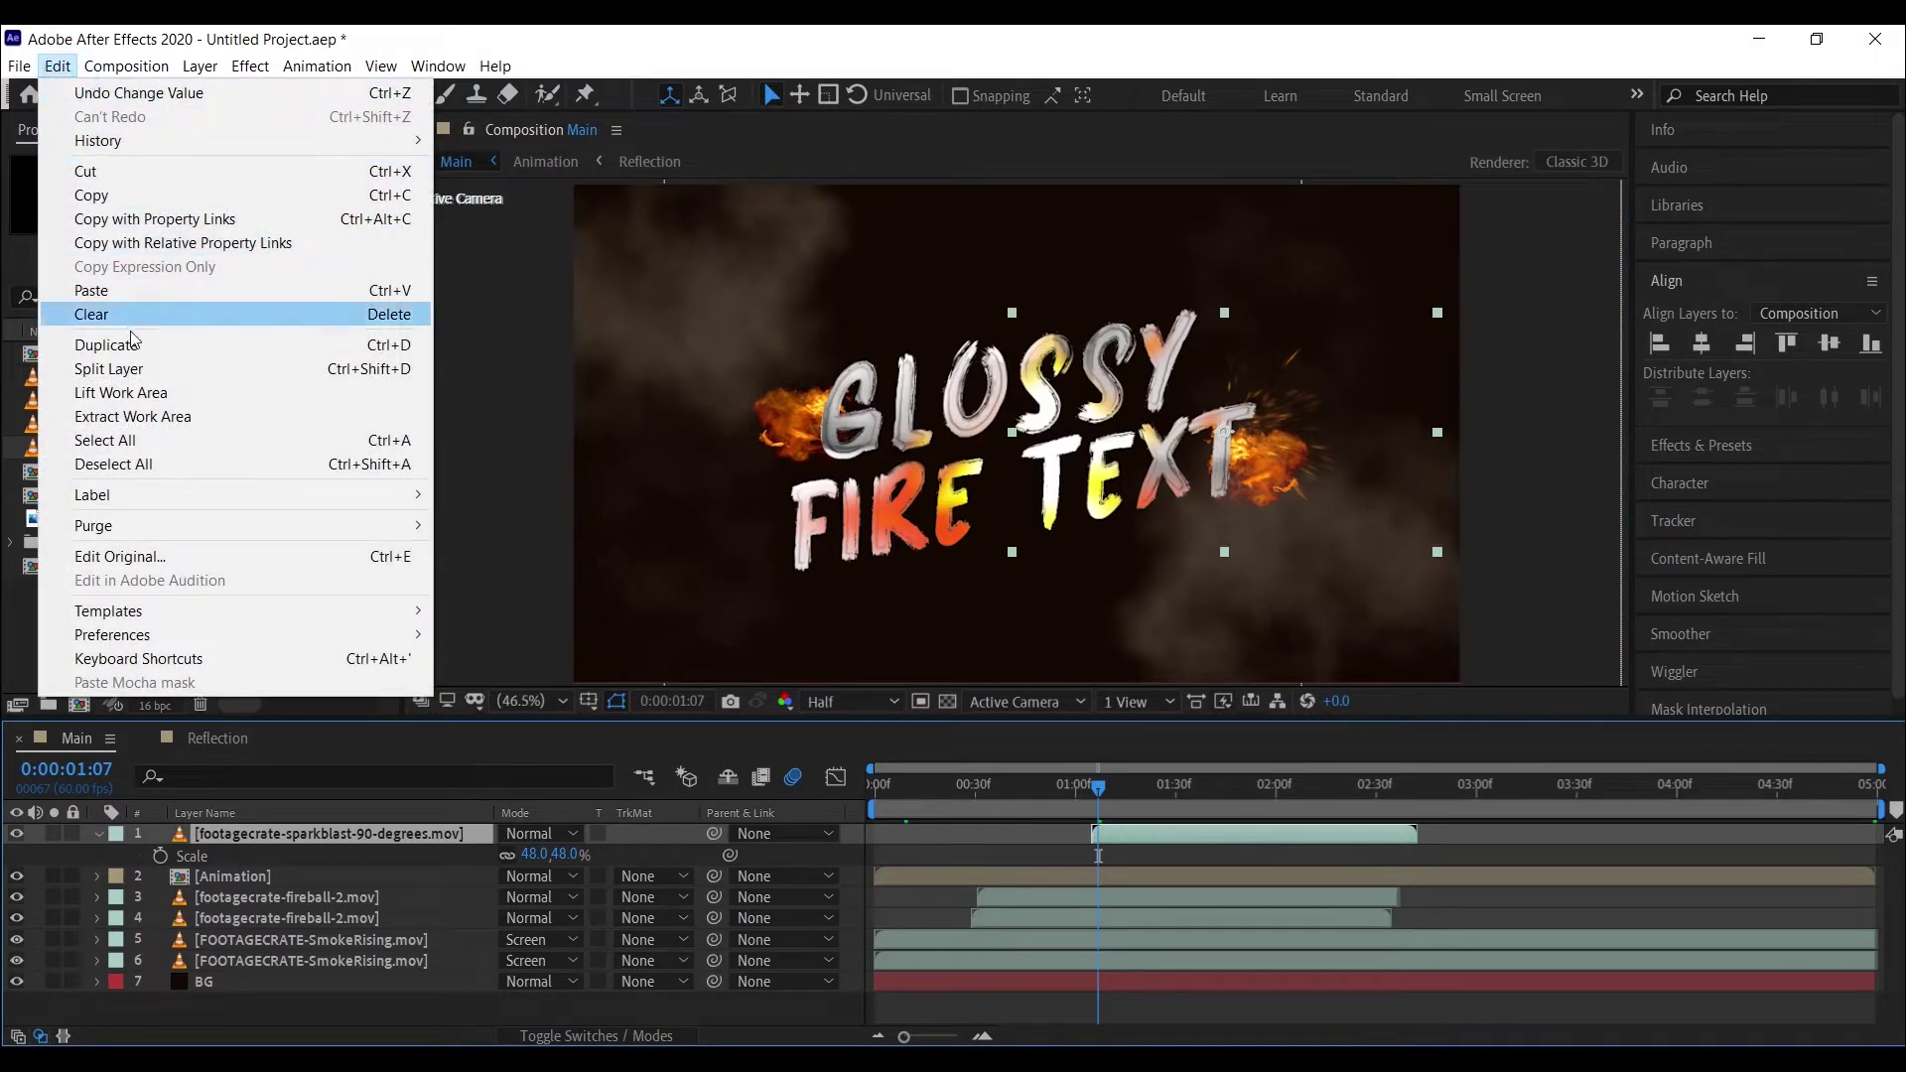
left_click(99, 344)
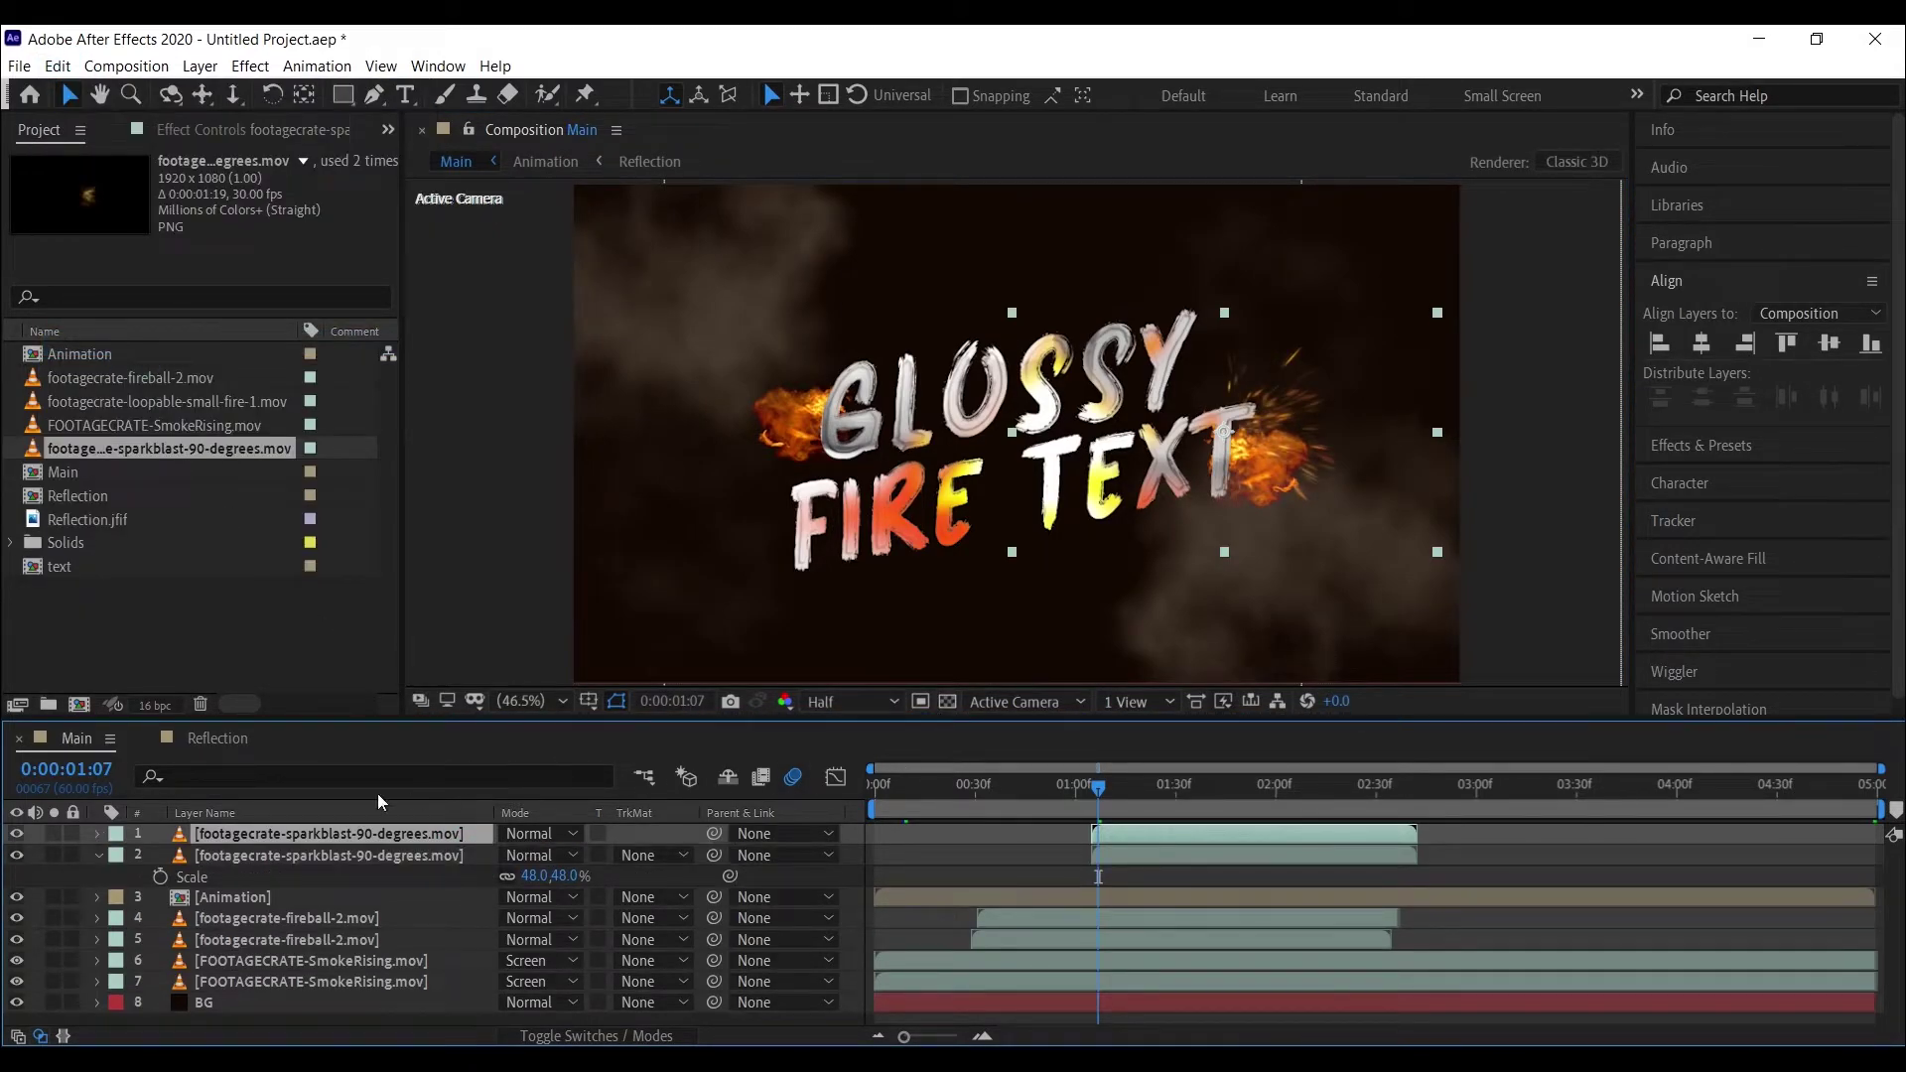
right_click(393, 837)
mouse_move(556, 318)
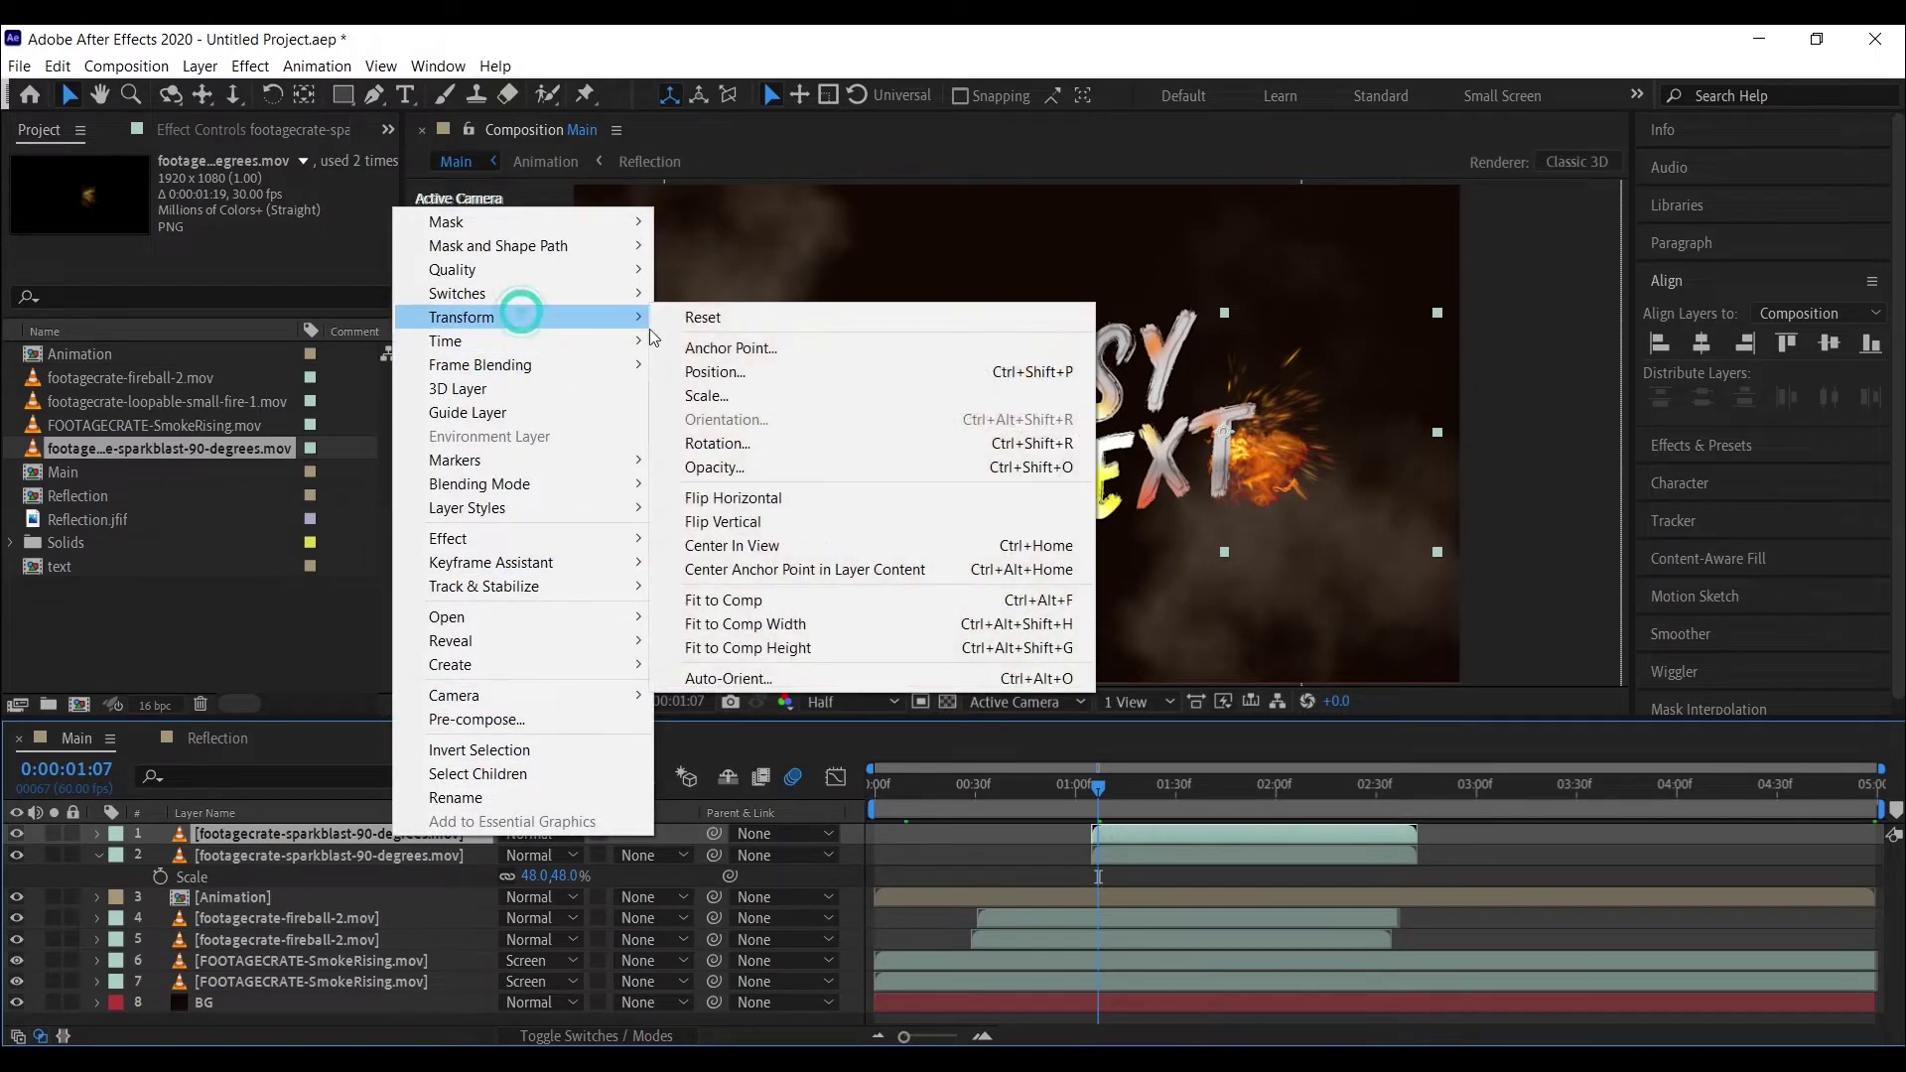
left_click(779, 494)
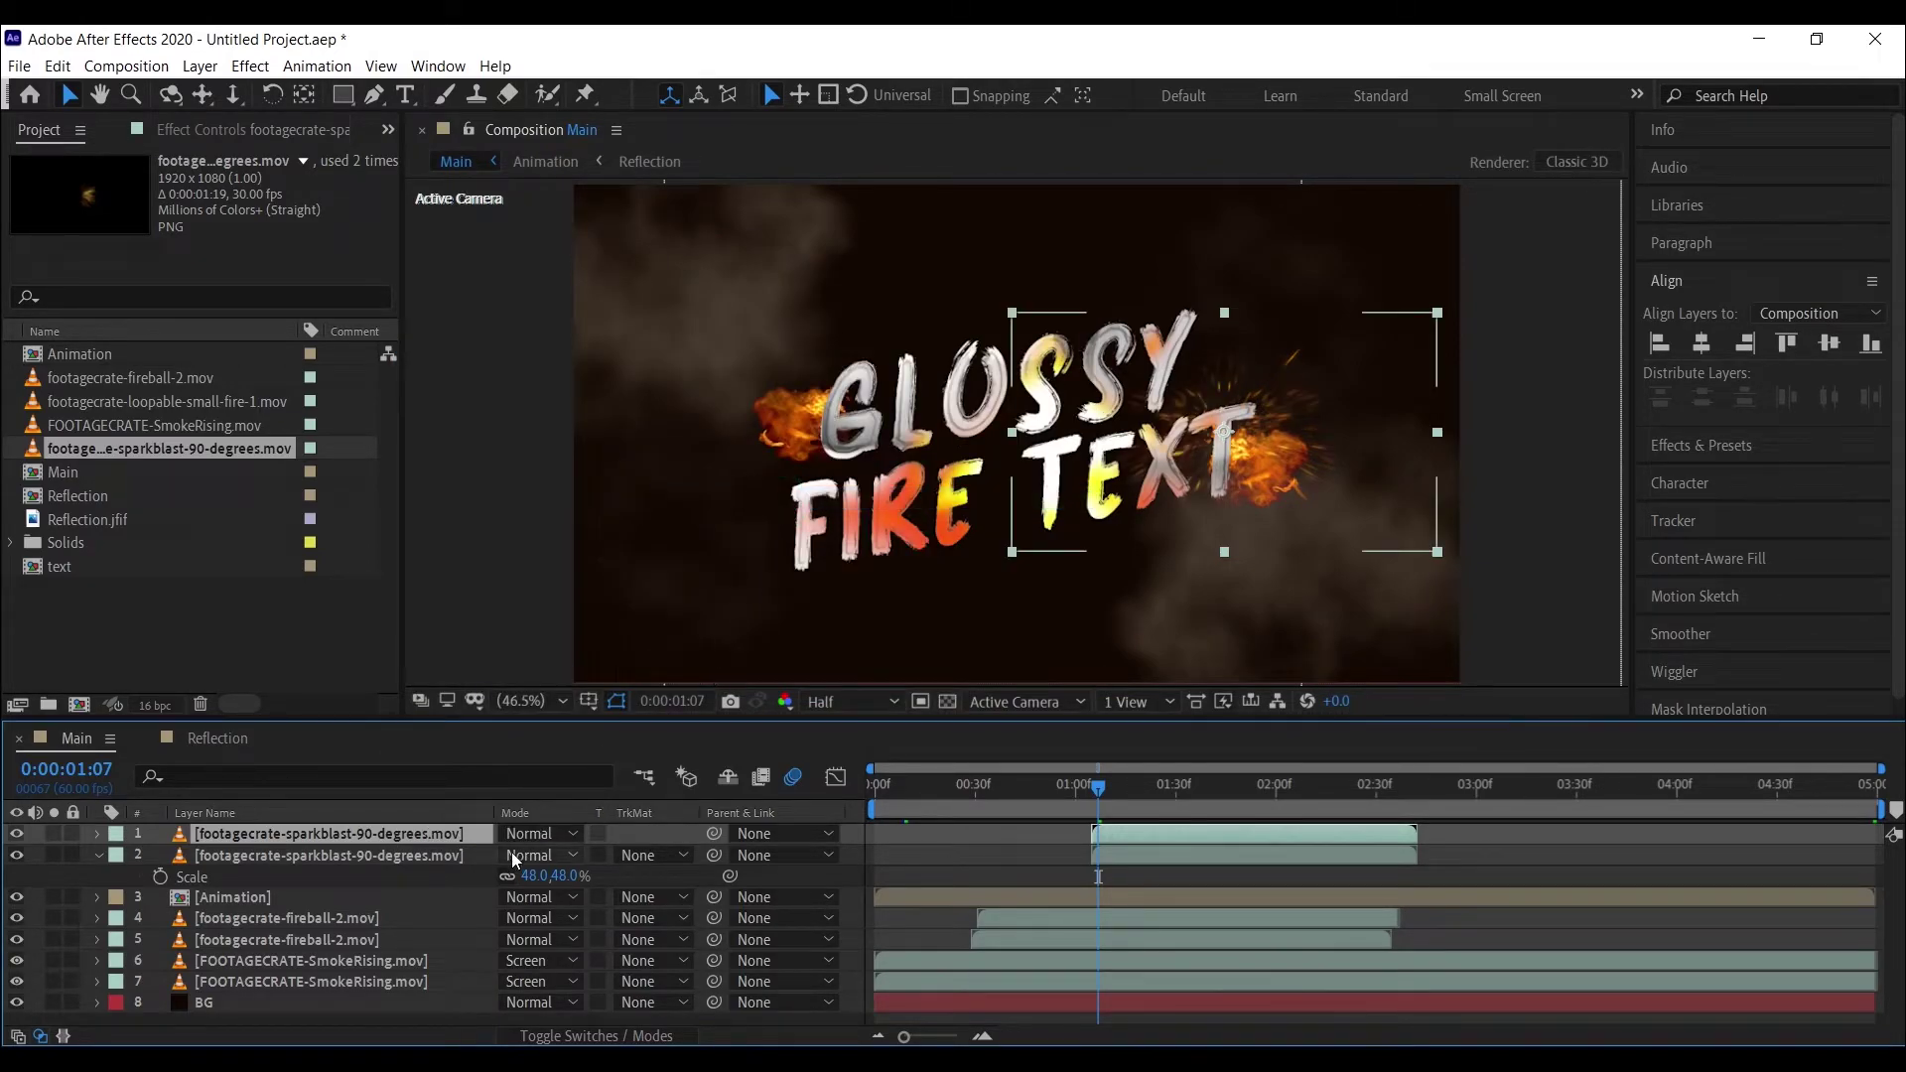
- Apply the Tint effect to the flipped spark blast copy and start that layer at about 0:00:02:03
key("ctrl+space")
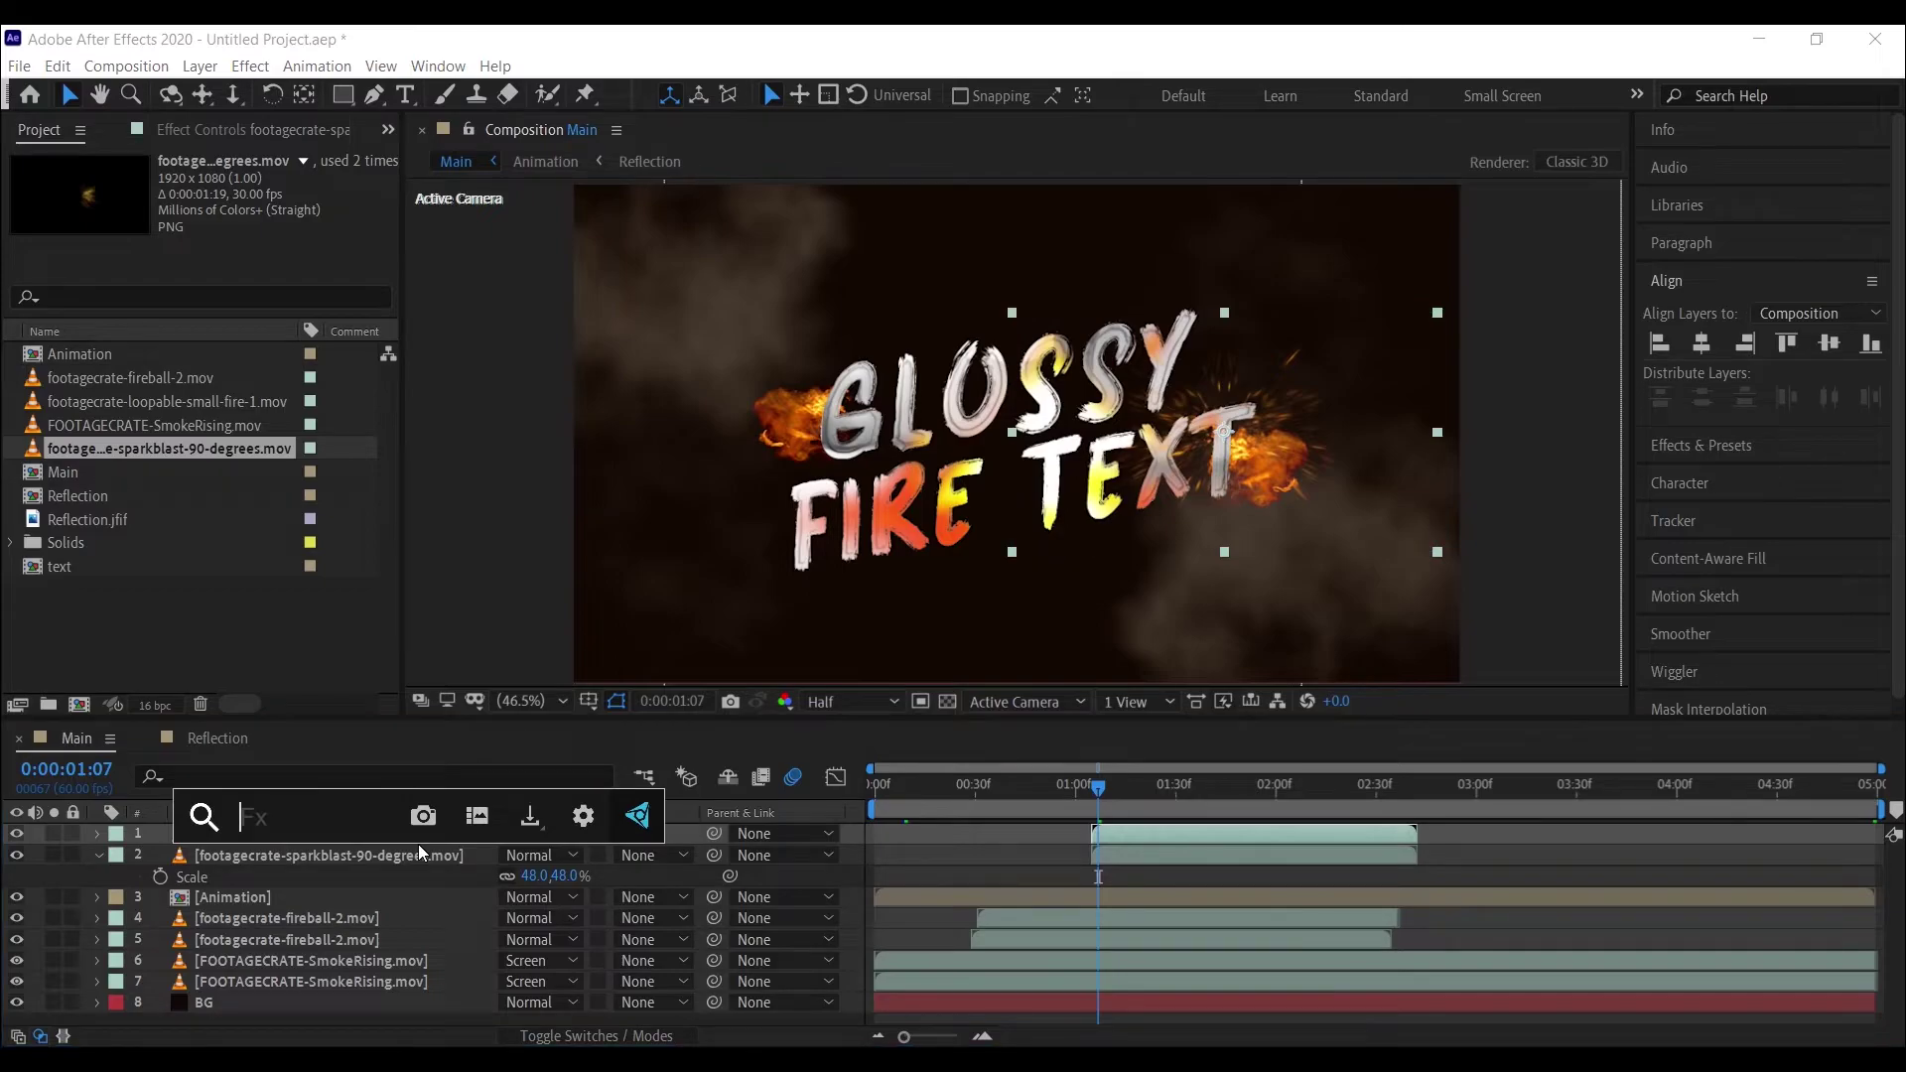
type("tint")
left_click(355, 813)
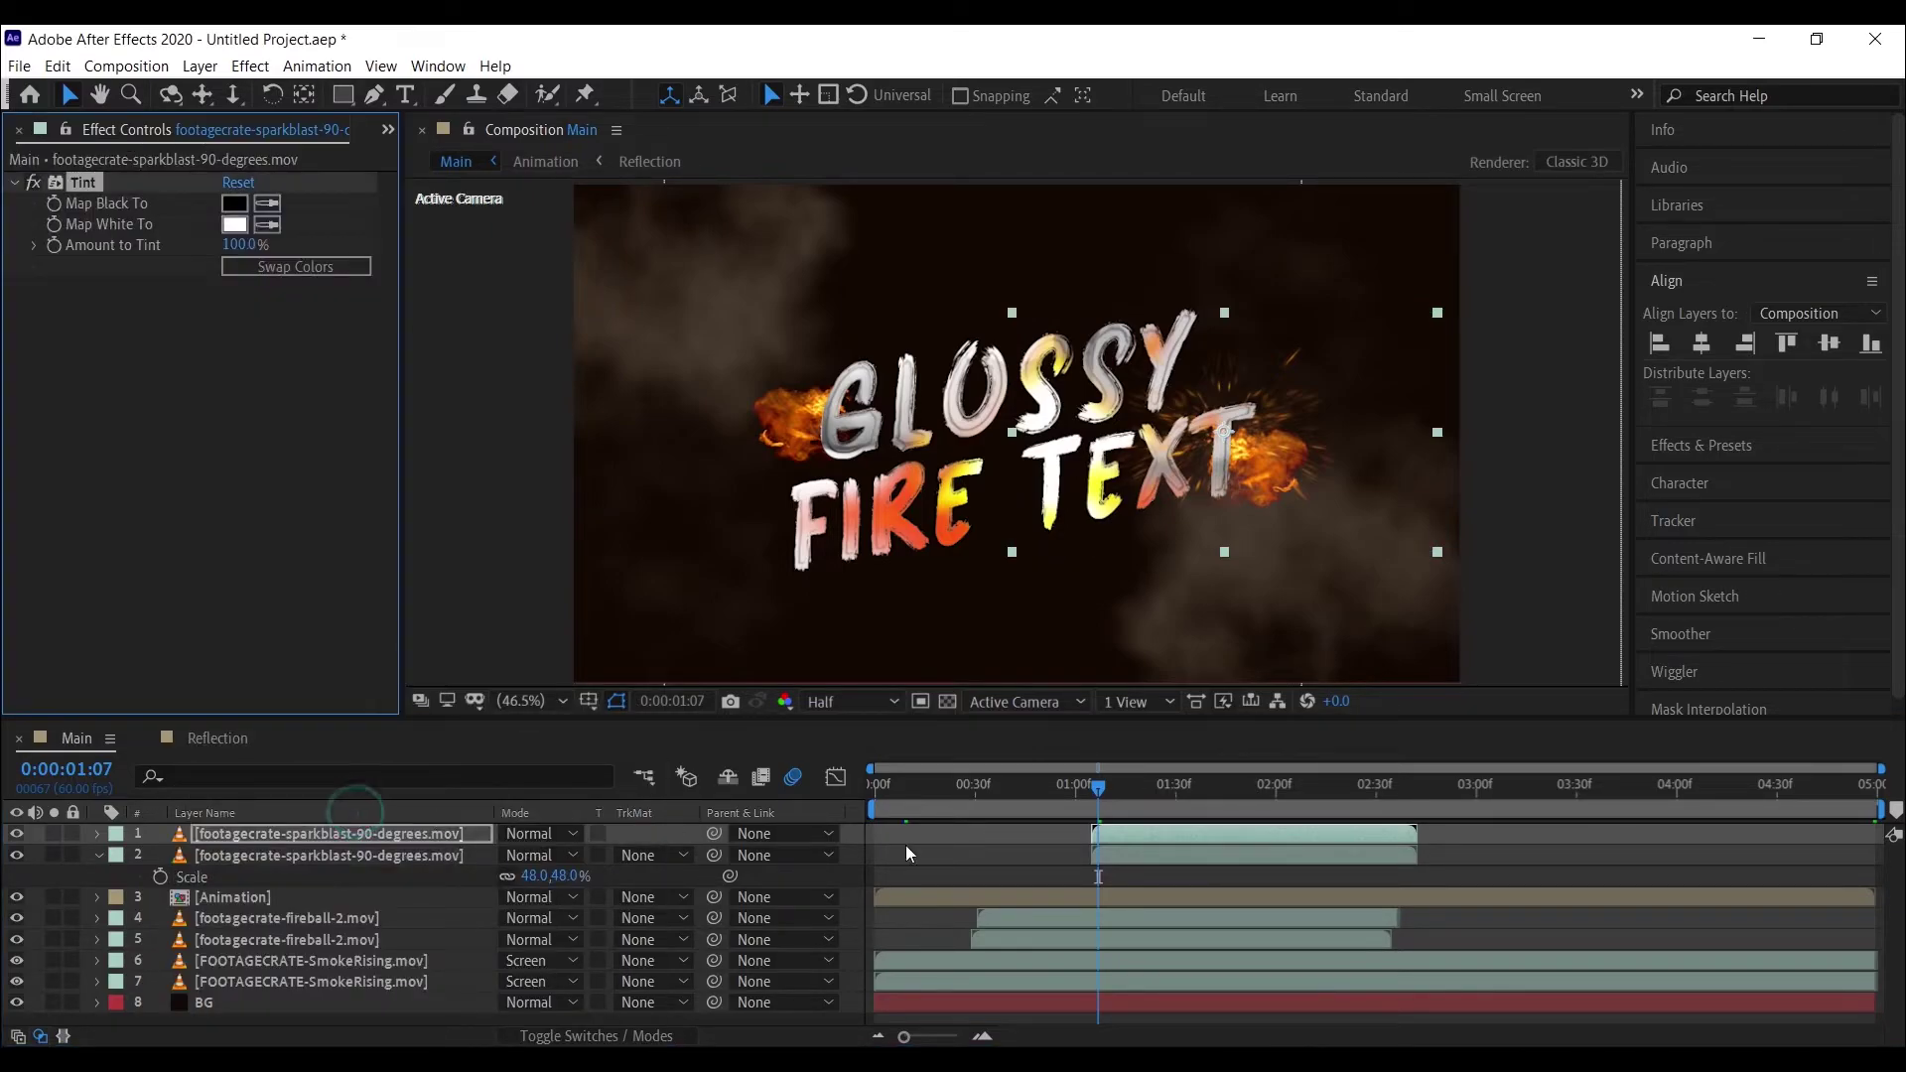
left_click_drag(1169, 832, 1401, 834)
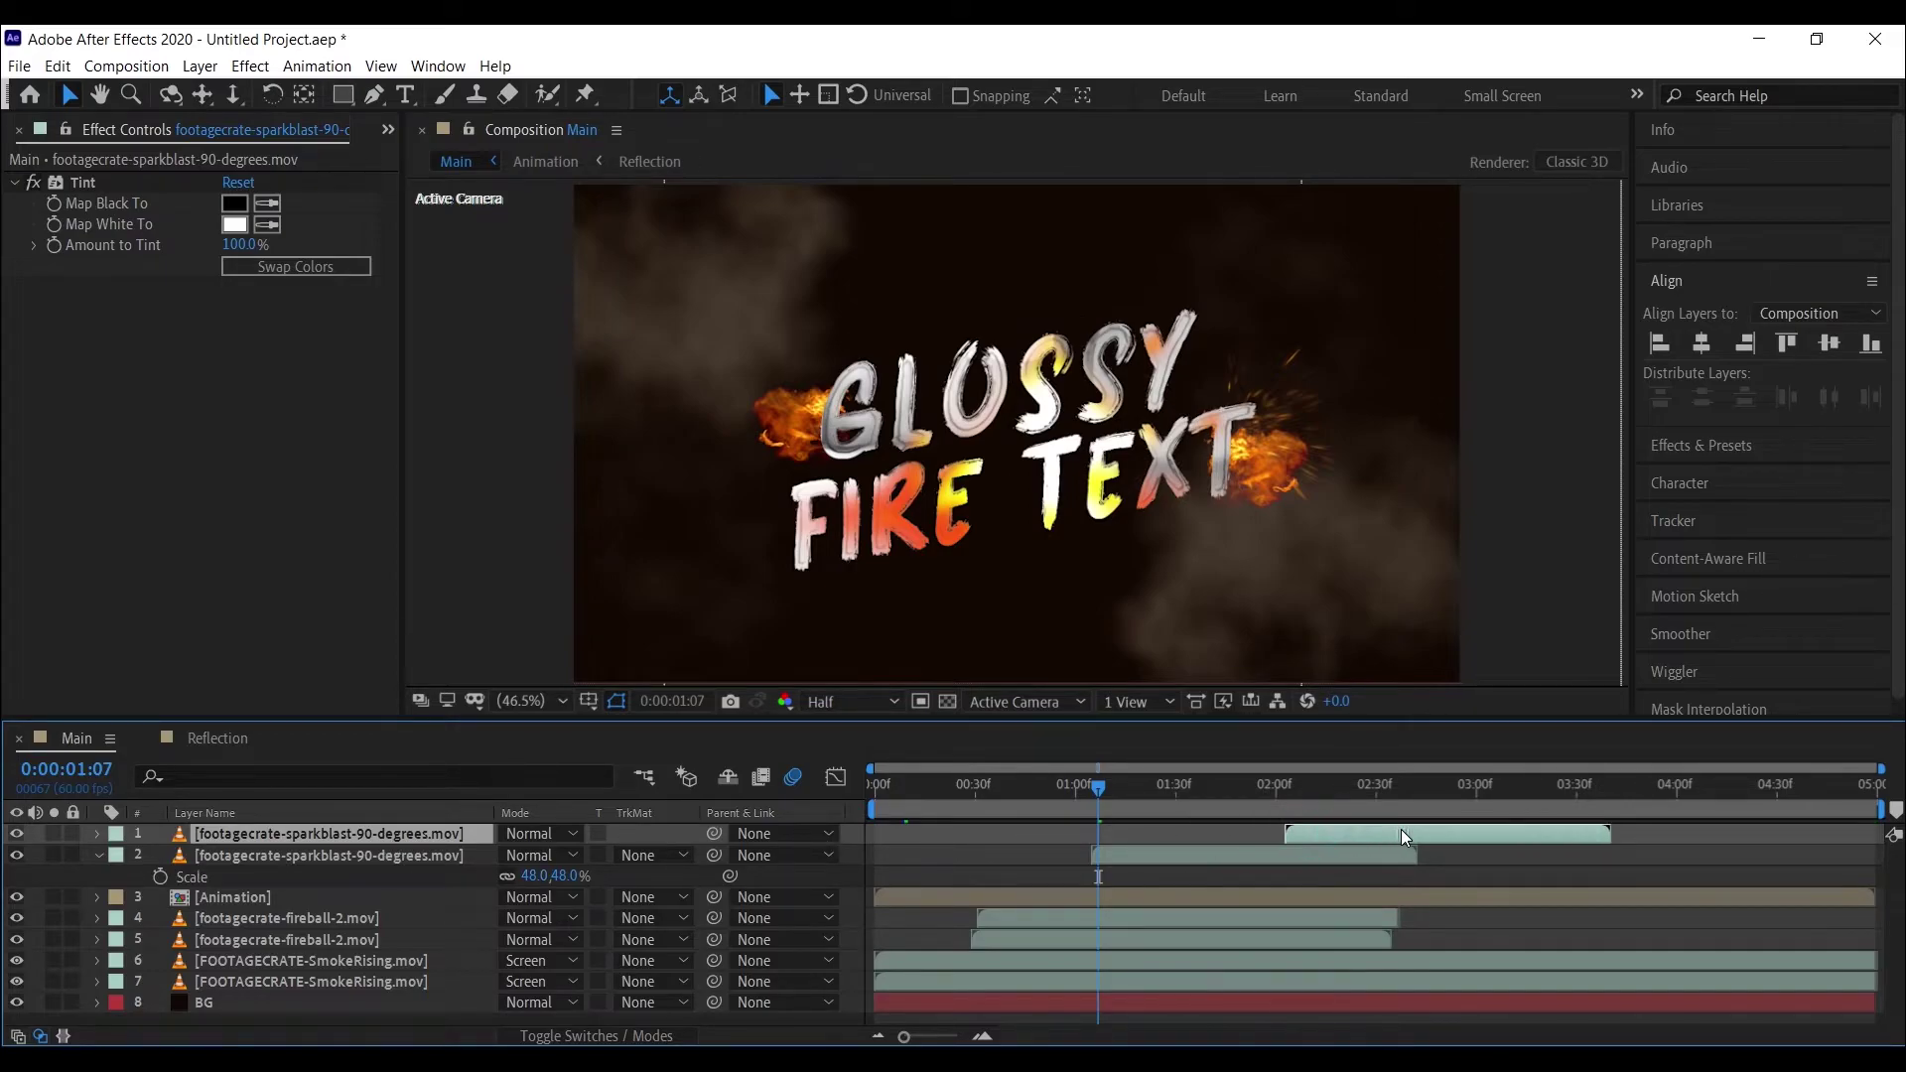
- Duplicate both spark blast layers together and place the copies' sparks over the G of GLOSSY
left_click(96, 854)
left_click(383, 855, "ctrl")
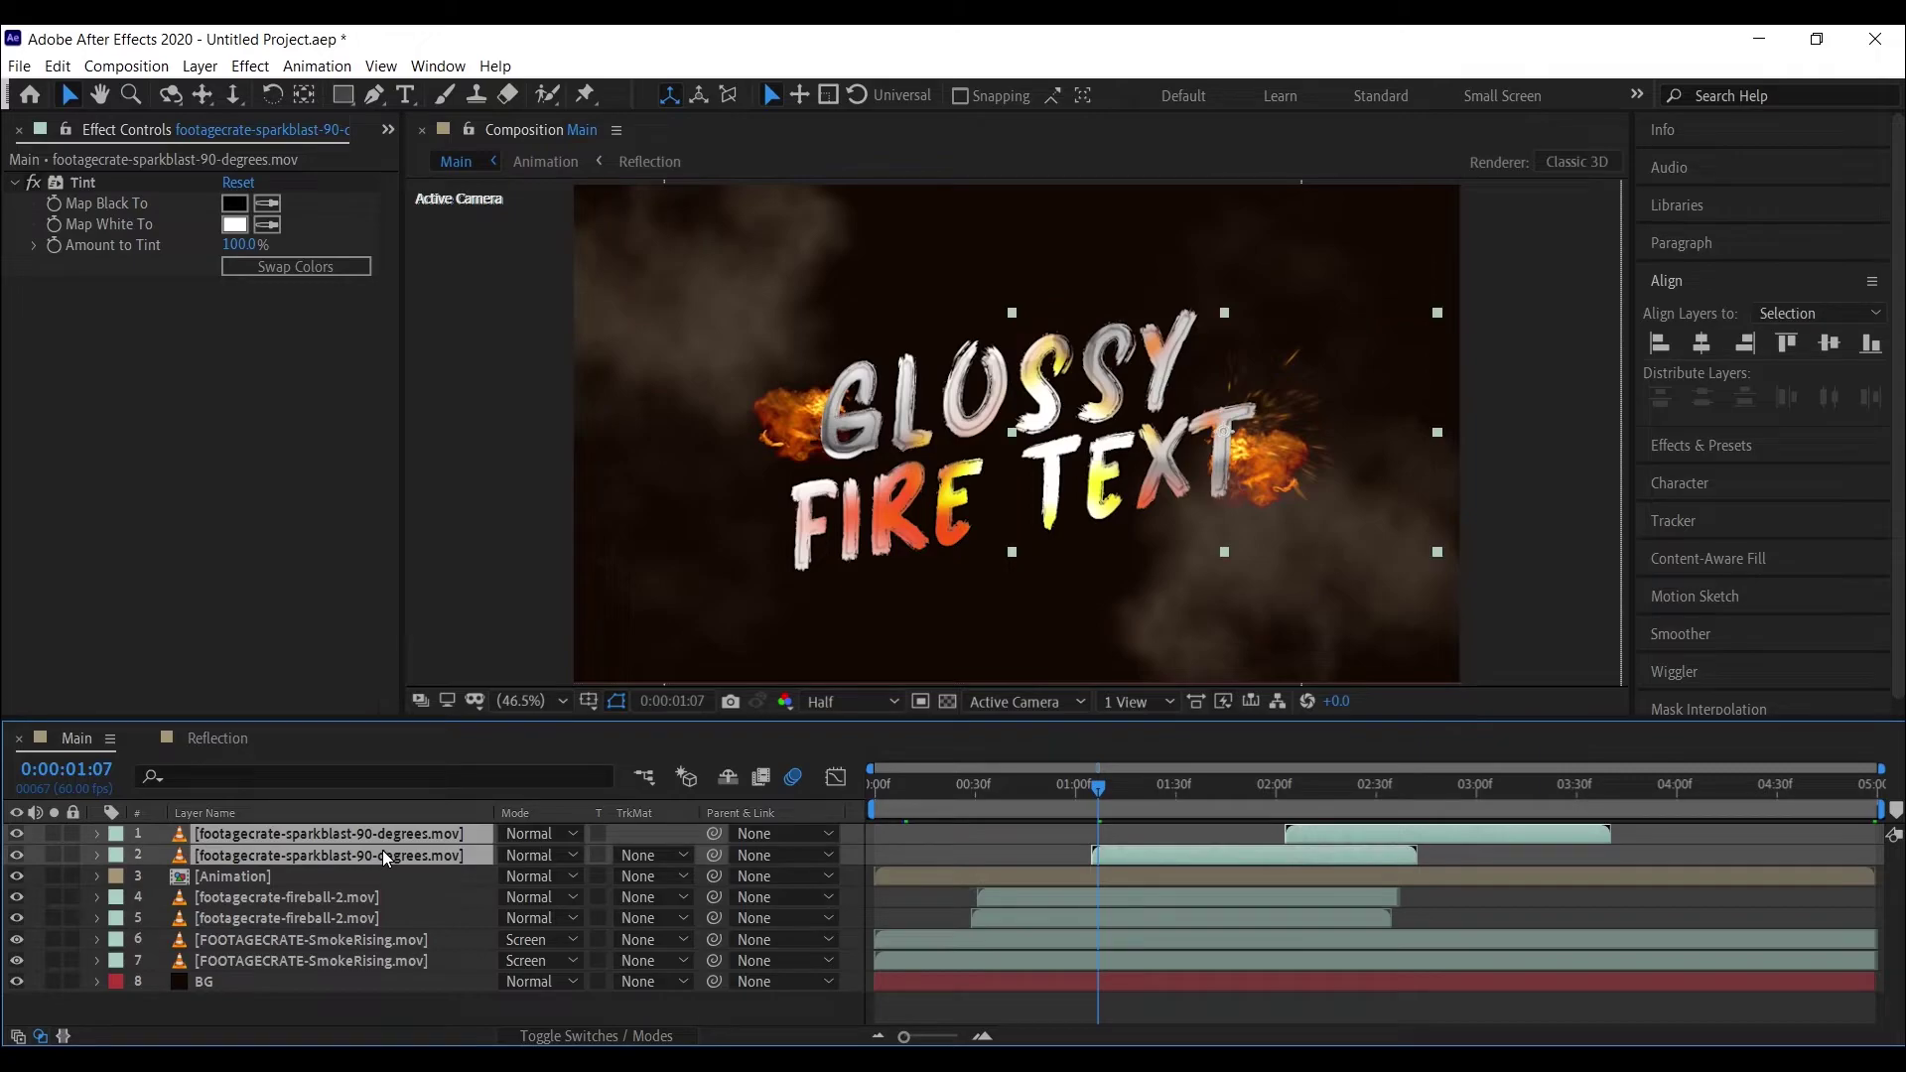
left_click(57, 66)
left_click(154, 344)
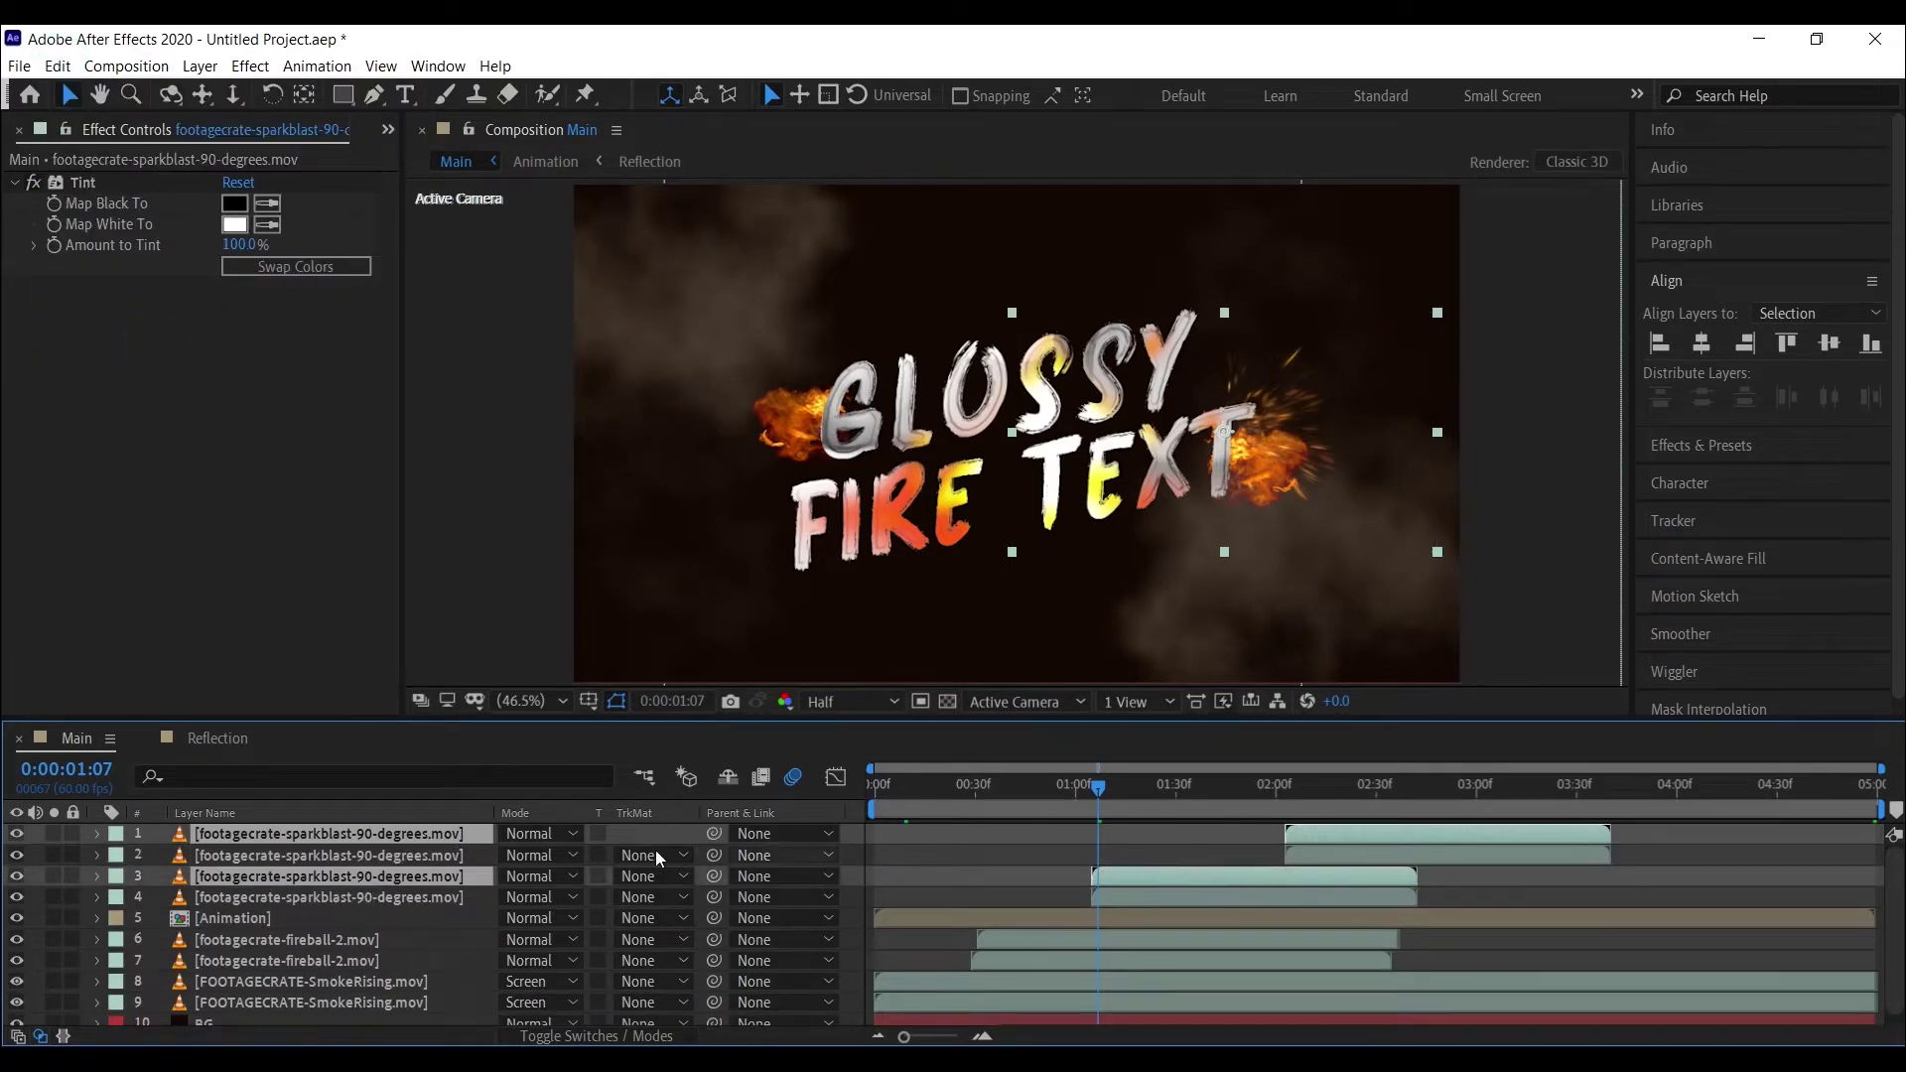
left_click_drag(1223, 430, 867, 393)
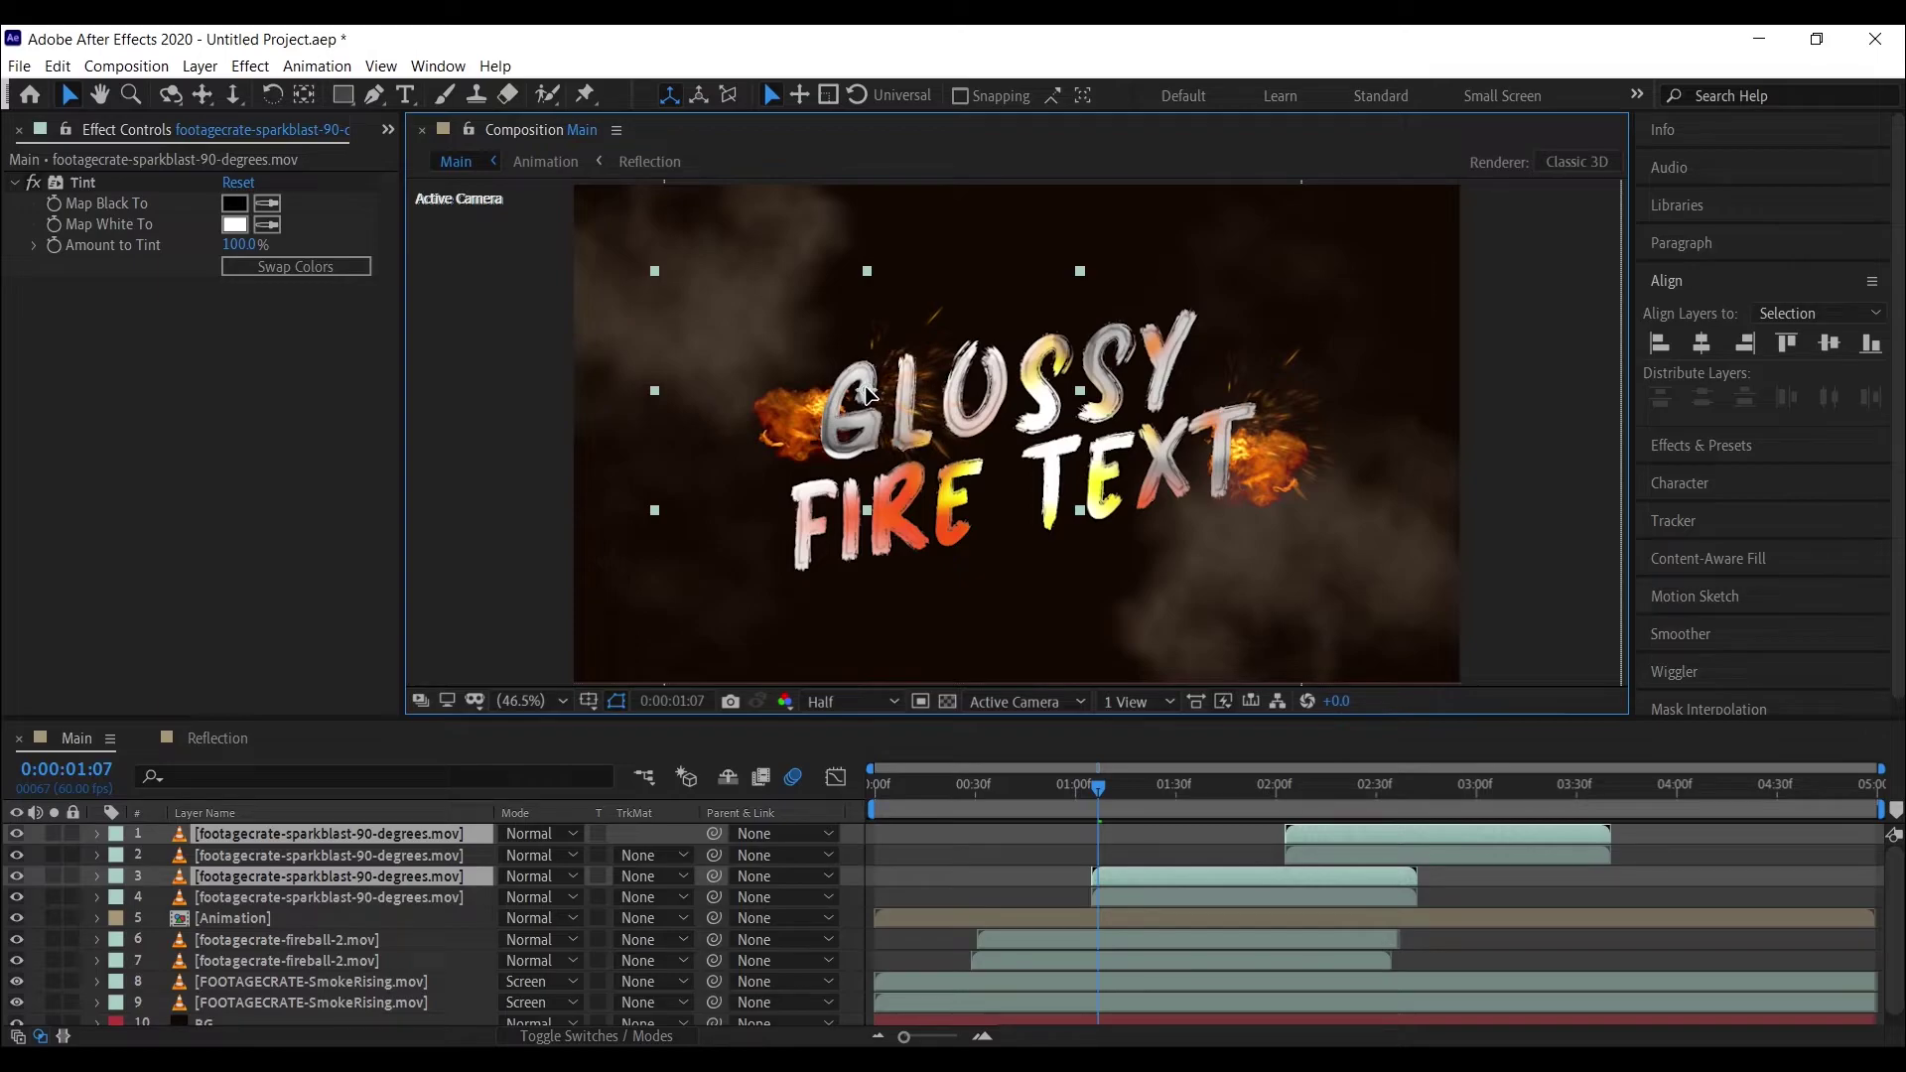
- Stagger the spark blasts at the final T, starting layer 4 at about 0:00:01:26 and layer 2 at about 0:00:02:25
left_click(1126, 837)
left_click_drag(1128, 895, 1201, 885)
left_click_drag(1318, 860, 1444, 866)
- Check the burst timing and shift the tinted blasts earlier, starting layer 1 at about 0:00:01:43 and layer 2 at about 0:00:02:09
left_click(1163, 784)
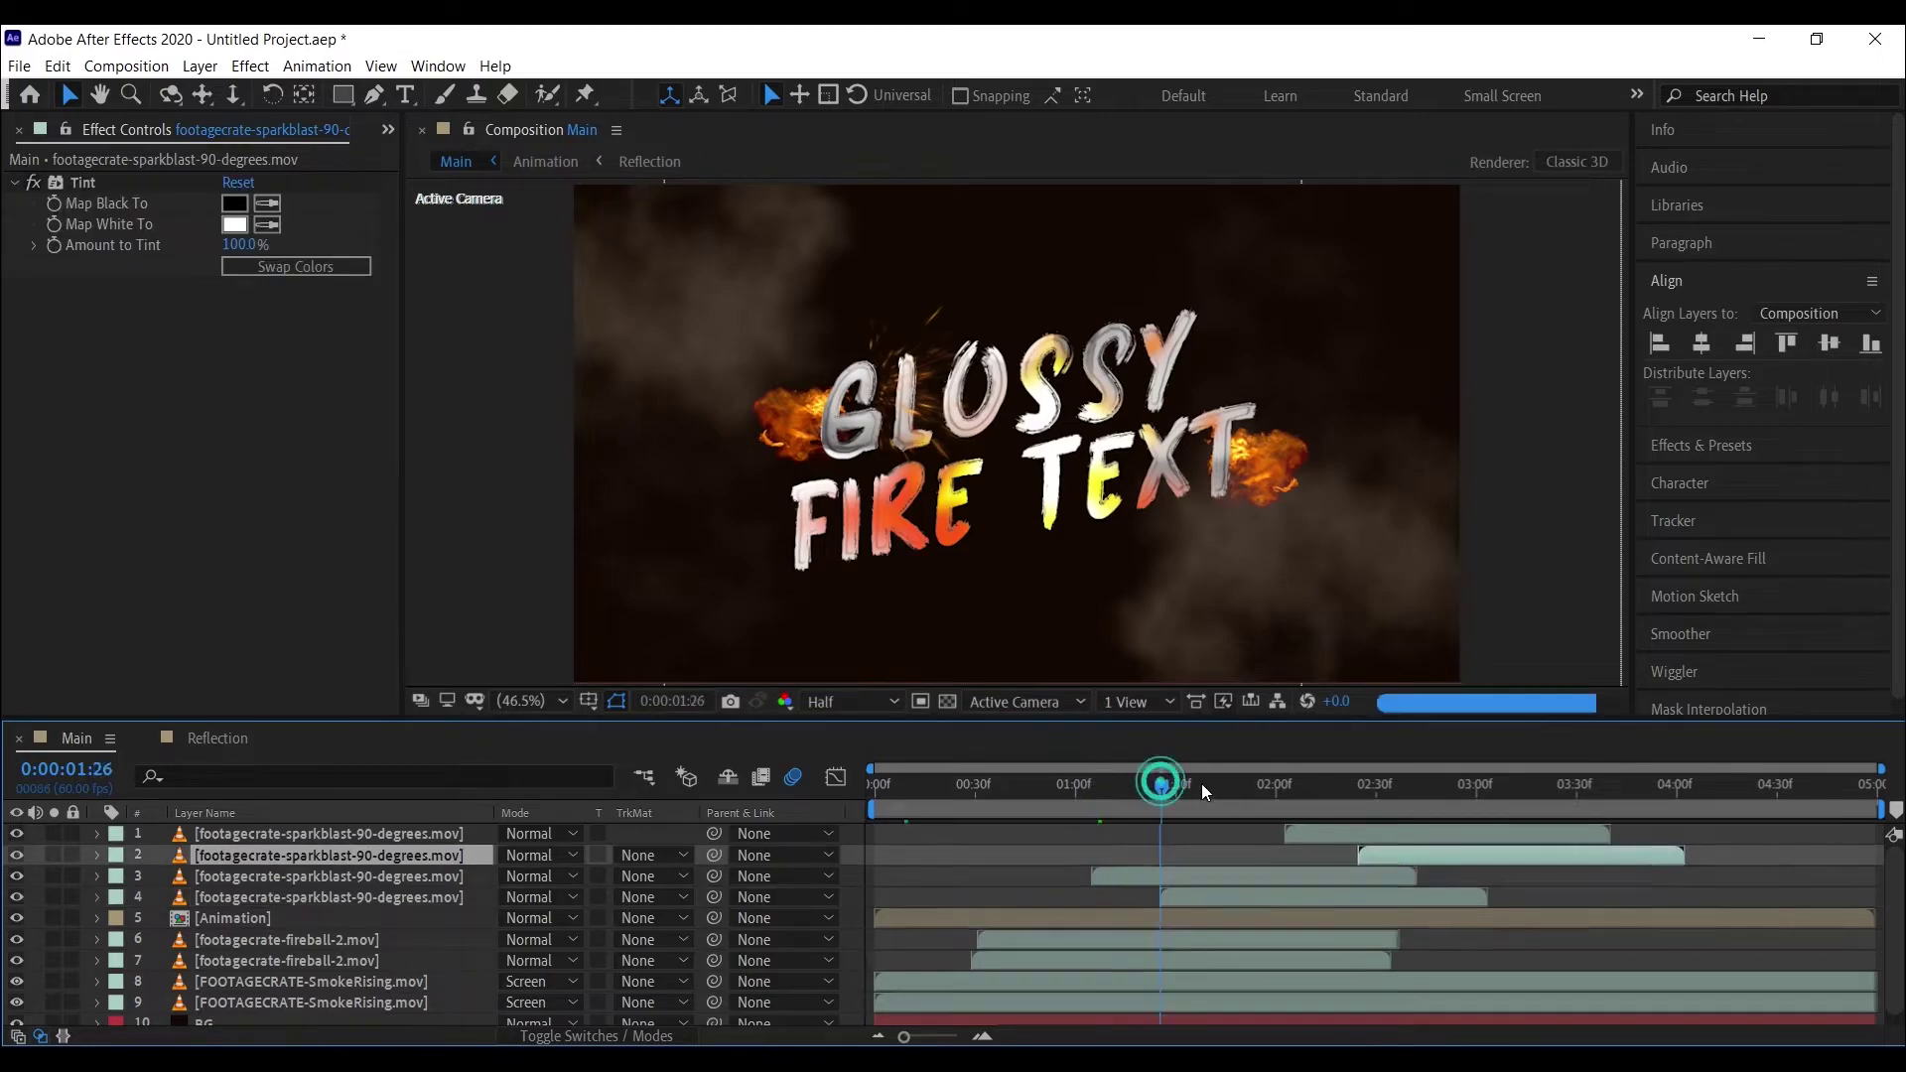
left_click(1225, 794)
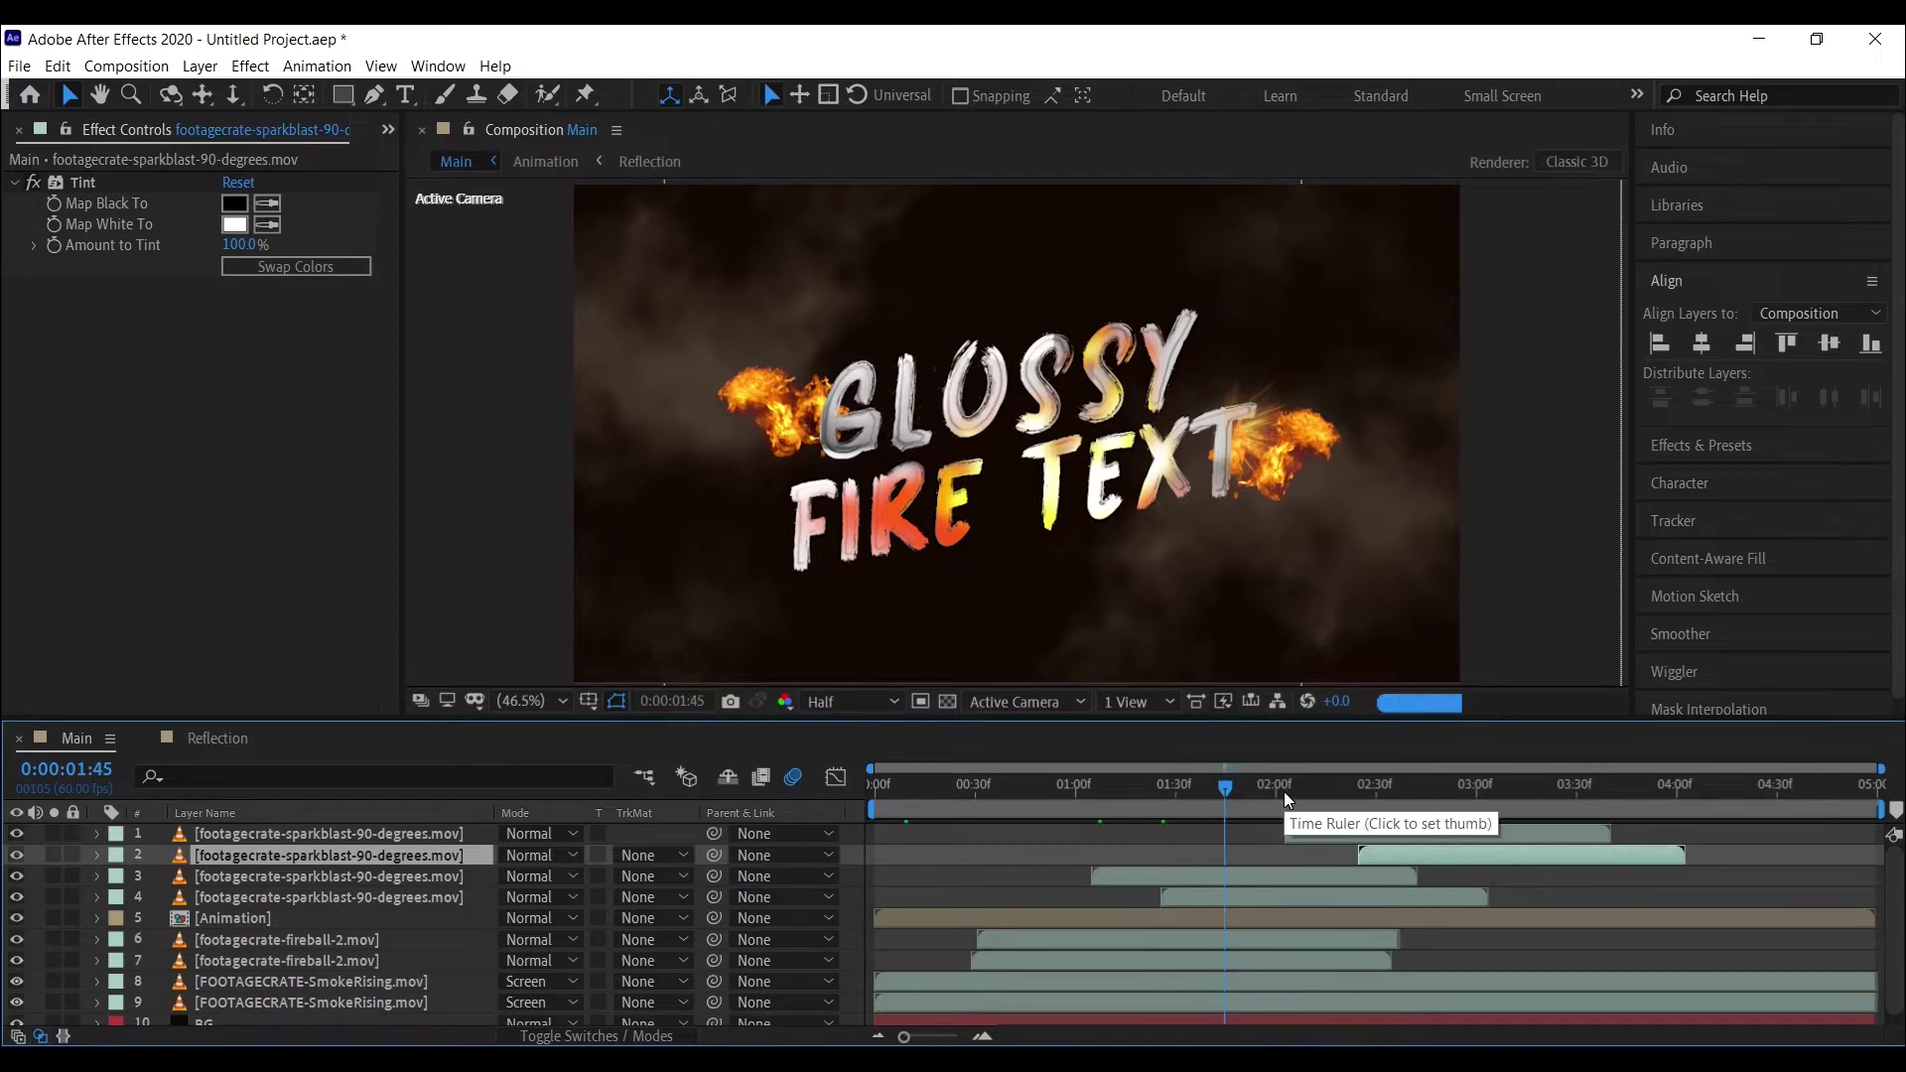
left_click(1283, 790)
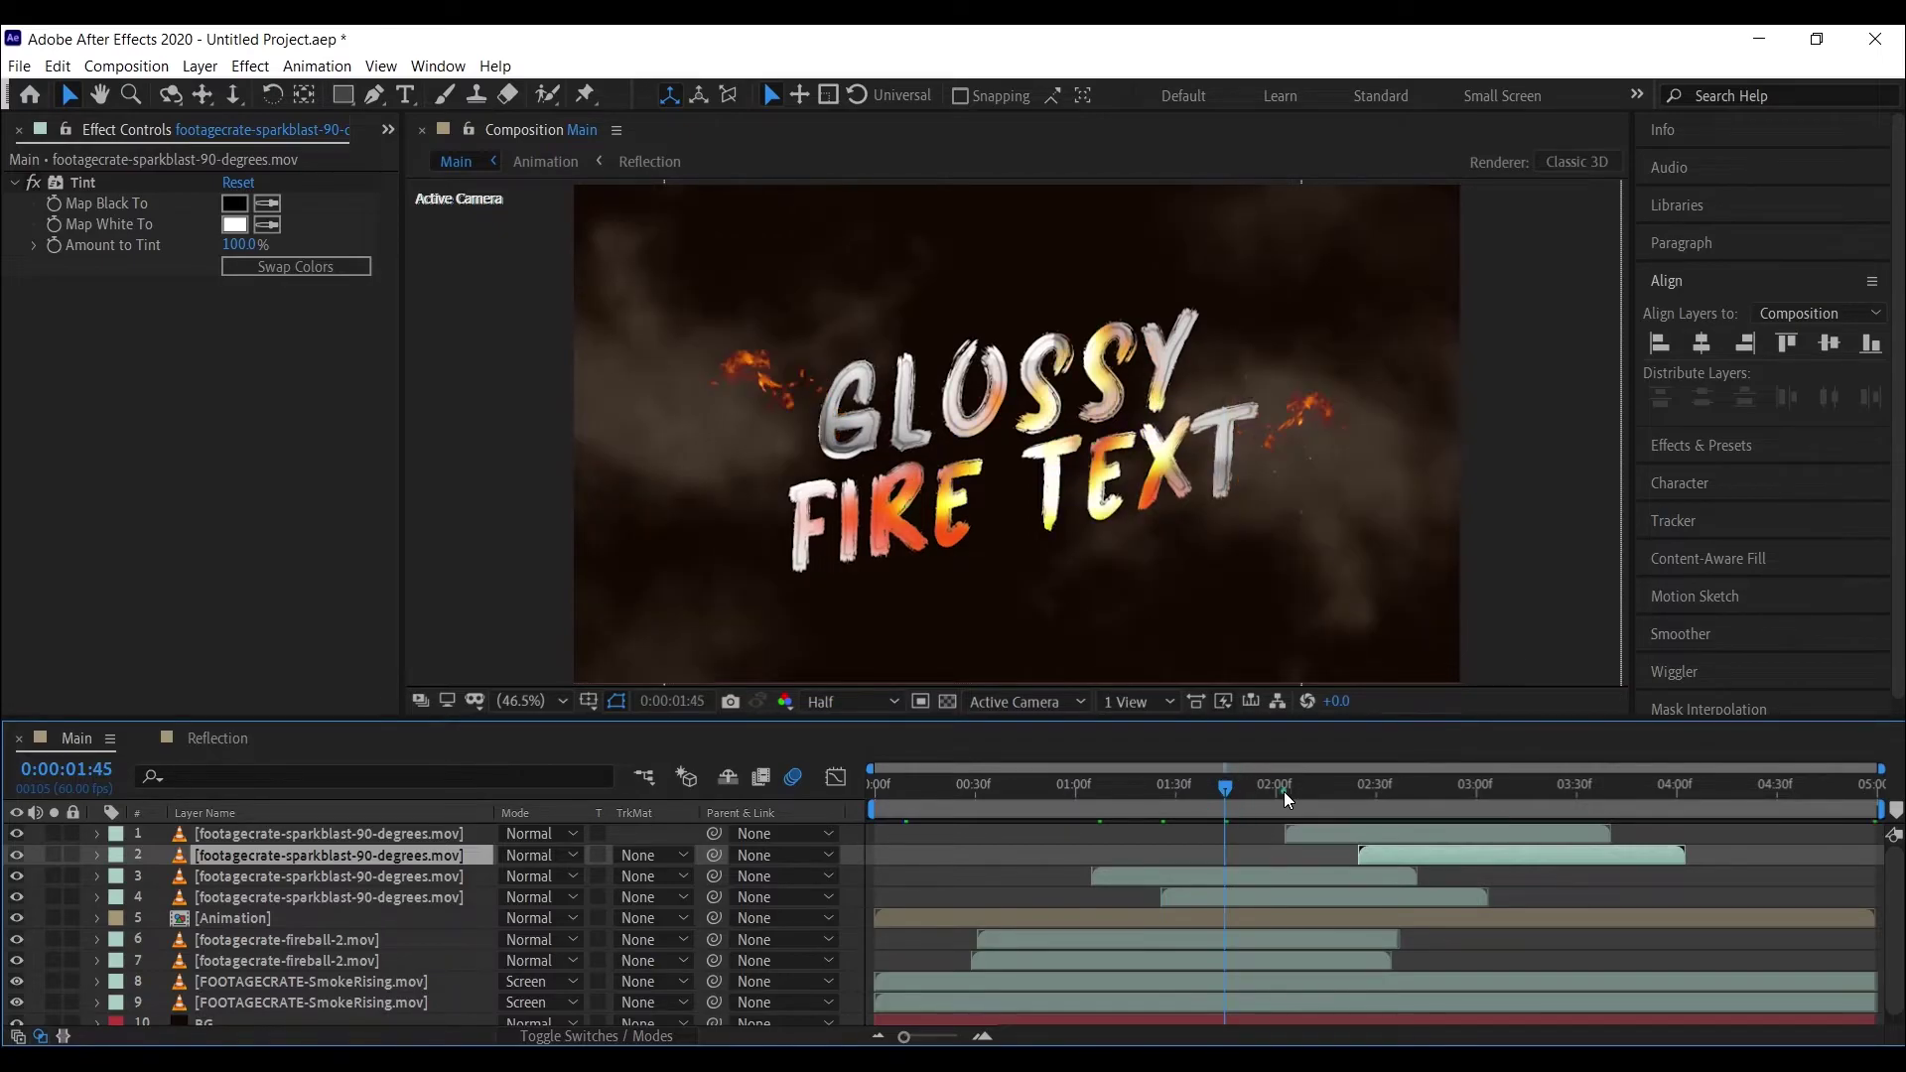
left_click(1365, 784)
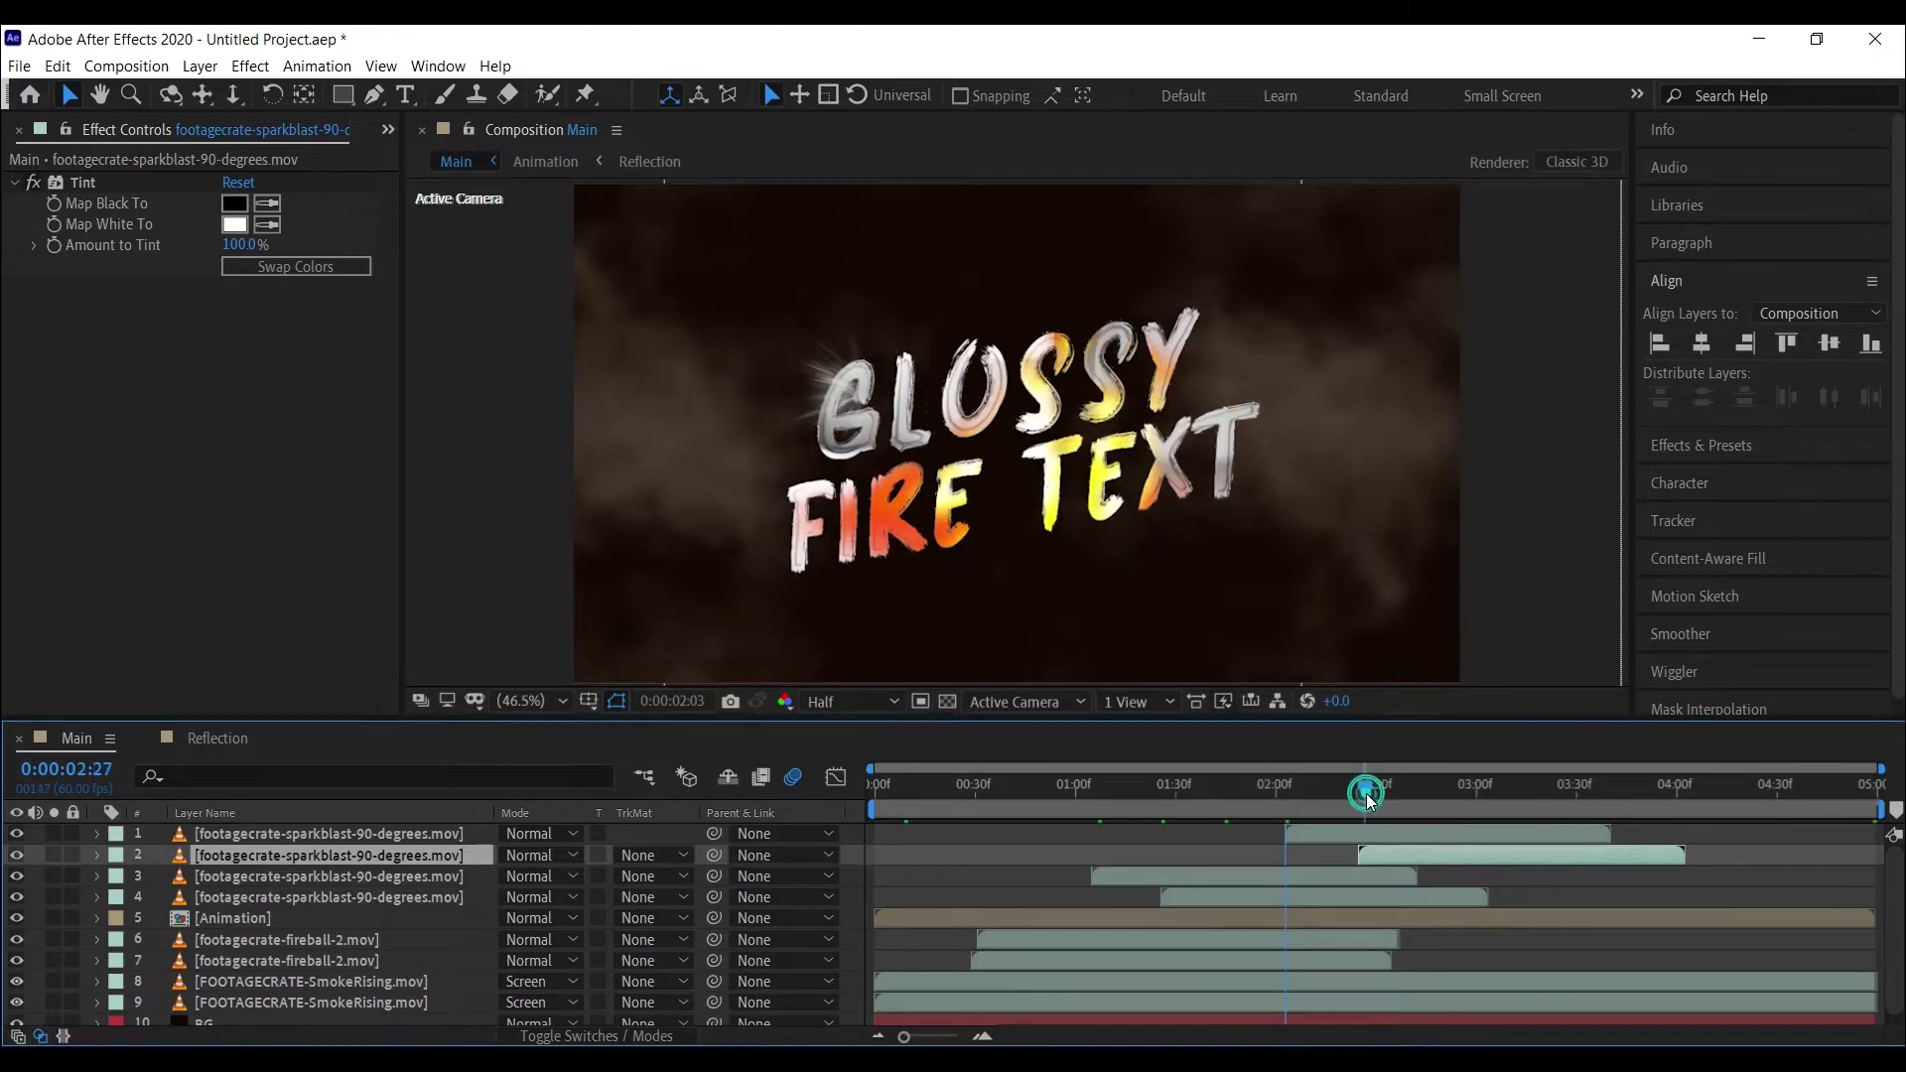
left_click(1435, 789)
left_click(1504, 792)
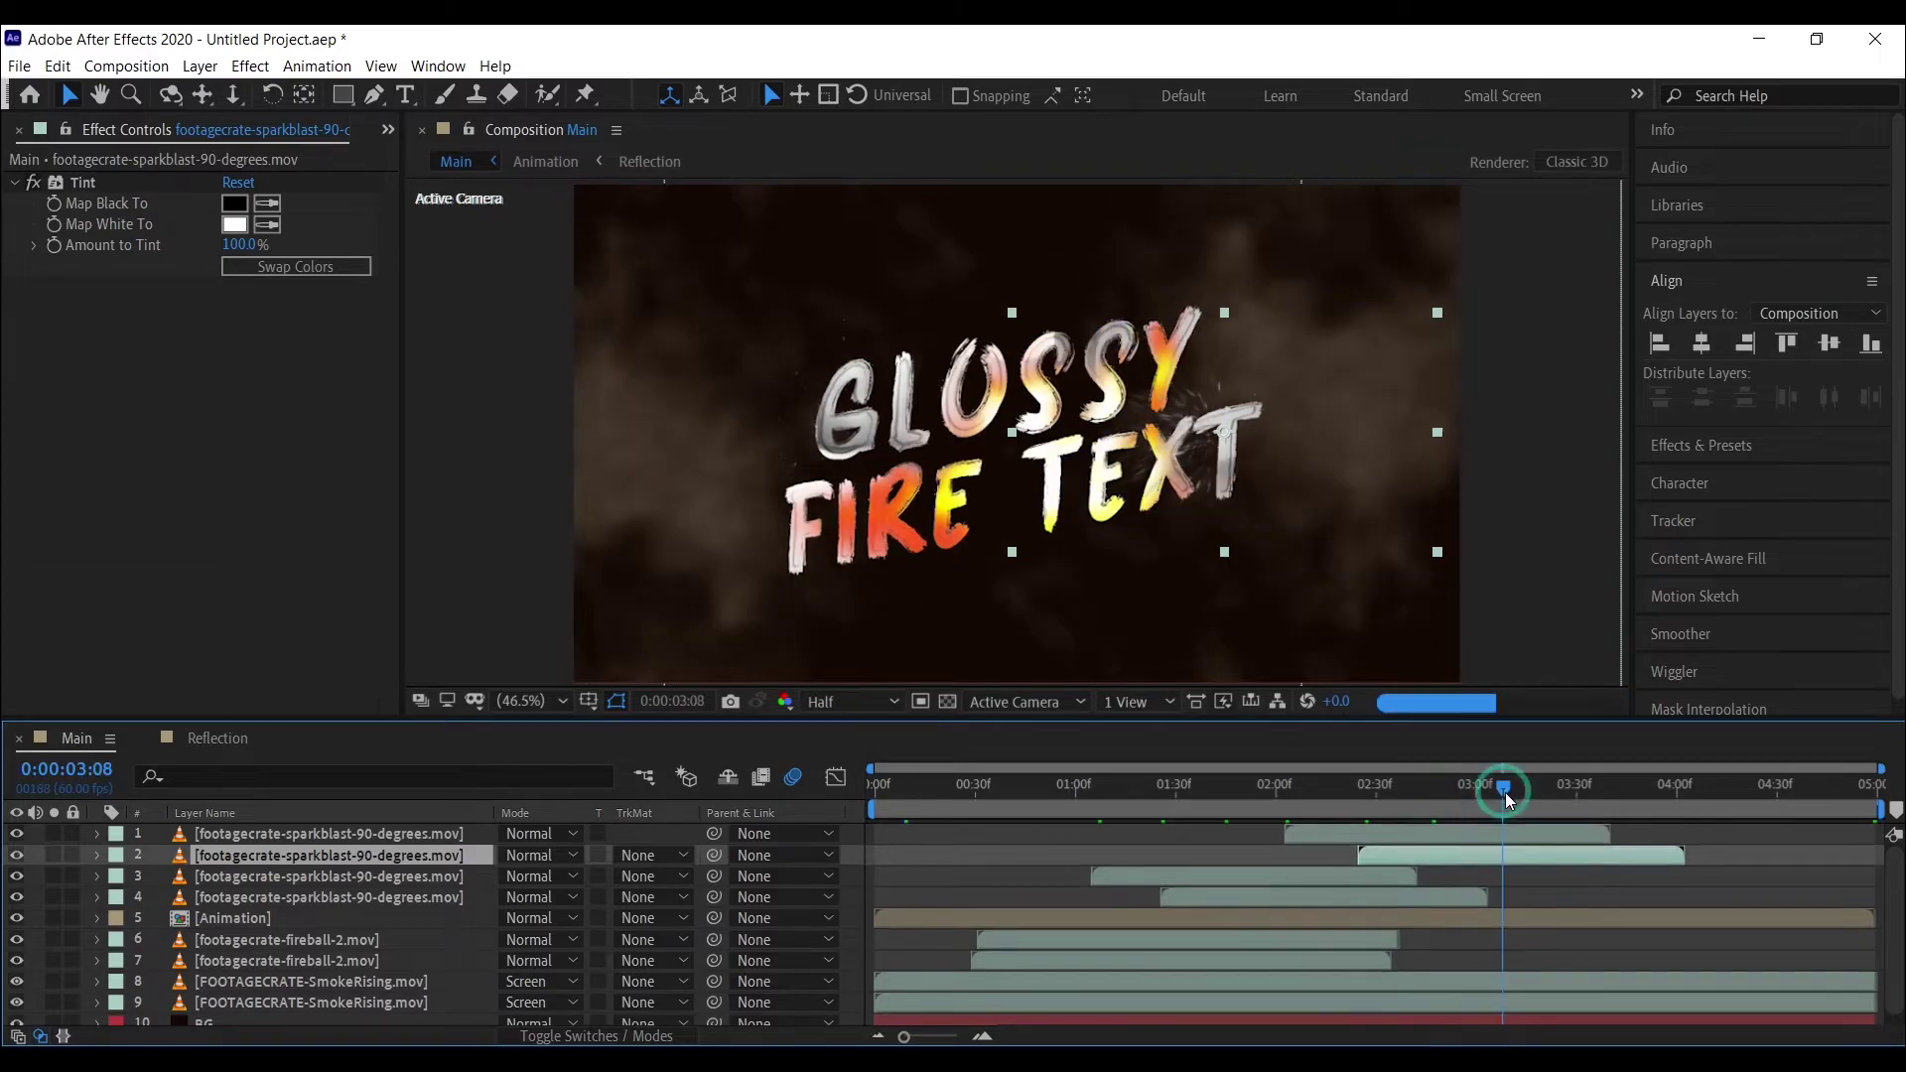
left_click(1570, 800)
left_click_drag(1329, 836, 1267, 834)
left_click(1397, 859)
left_click_drag(1399, 862, 1349, 860)
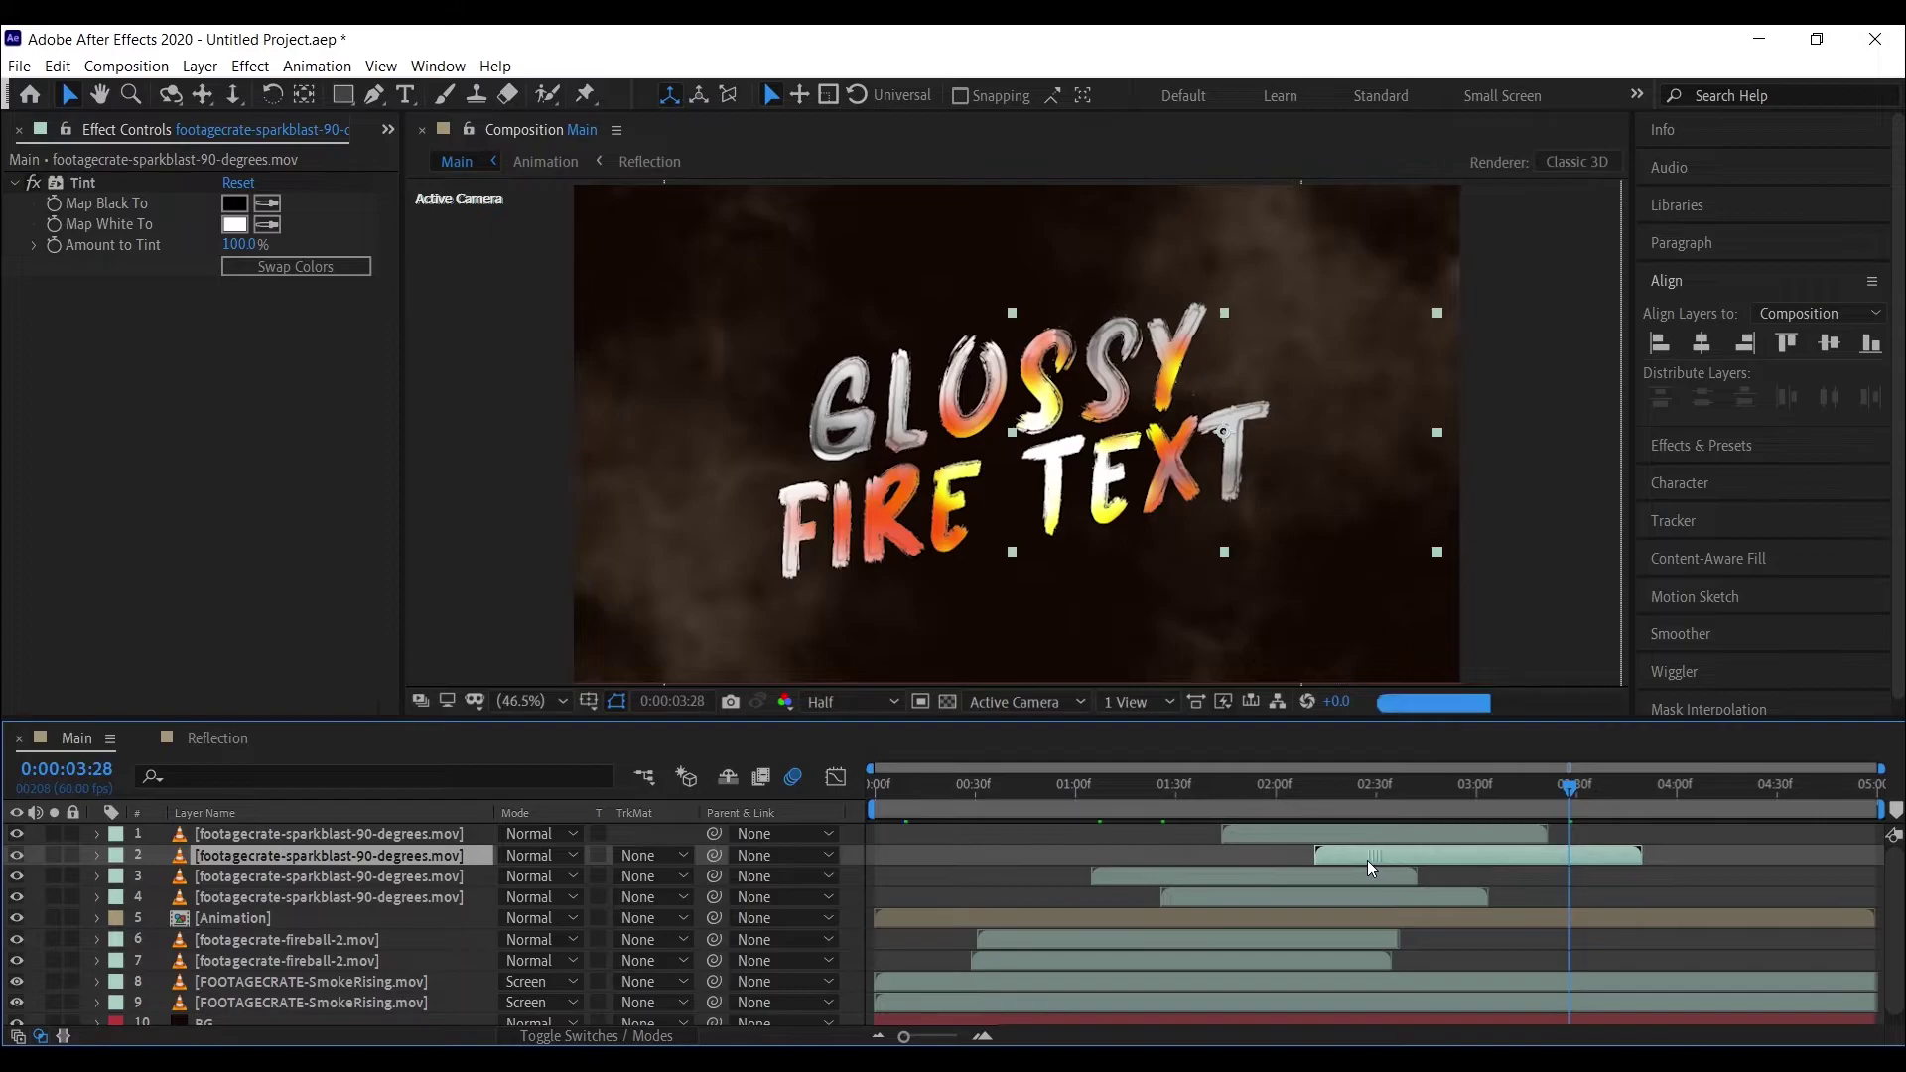
left_click(1136, 795)
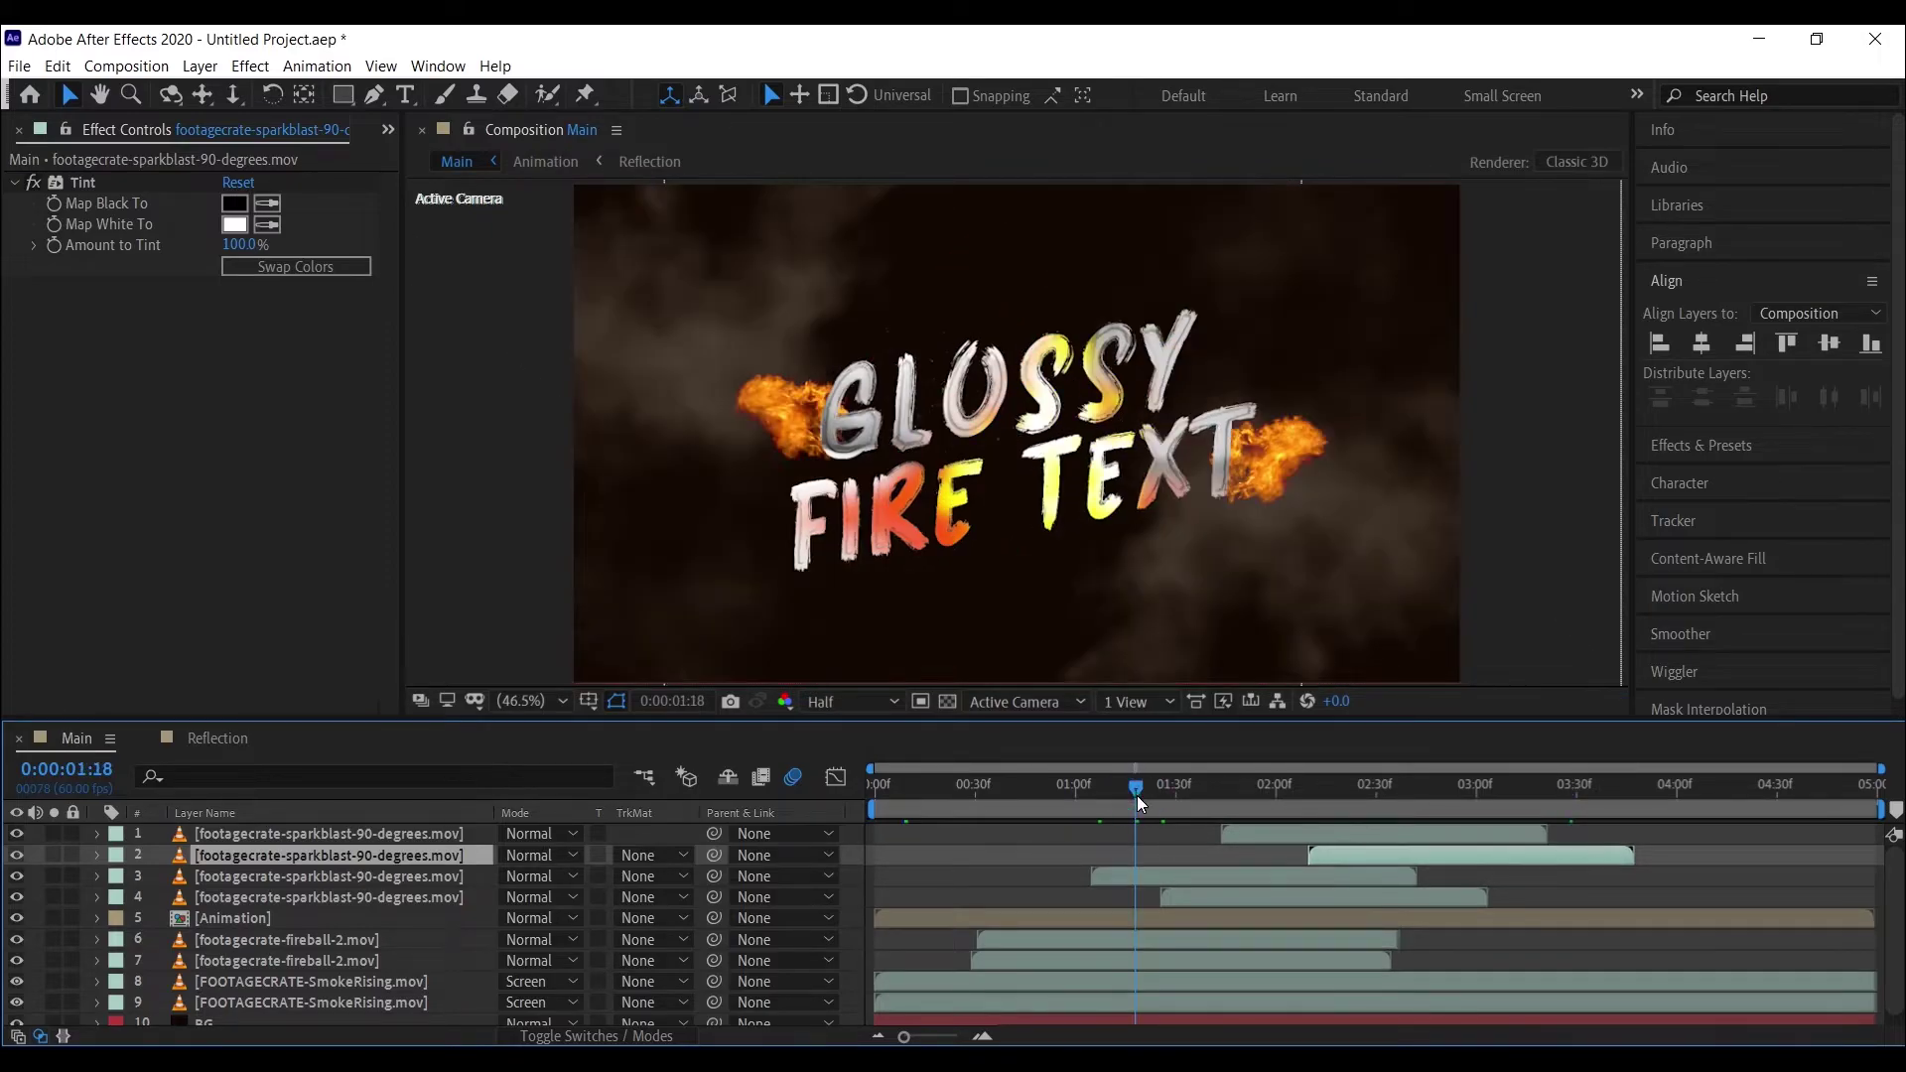
left_click_drag(1136, 795, 1086, 880)
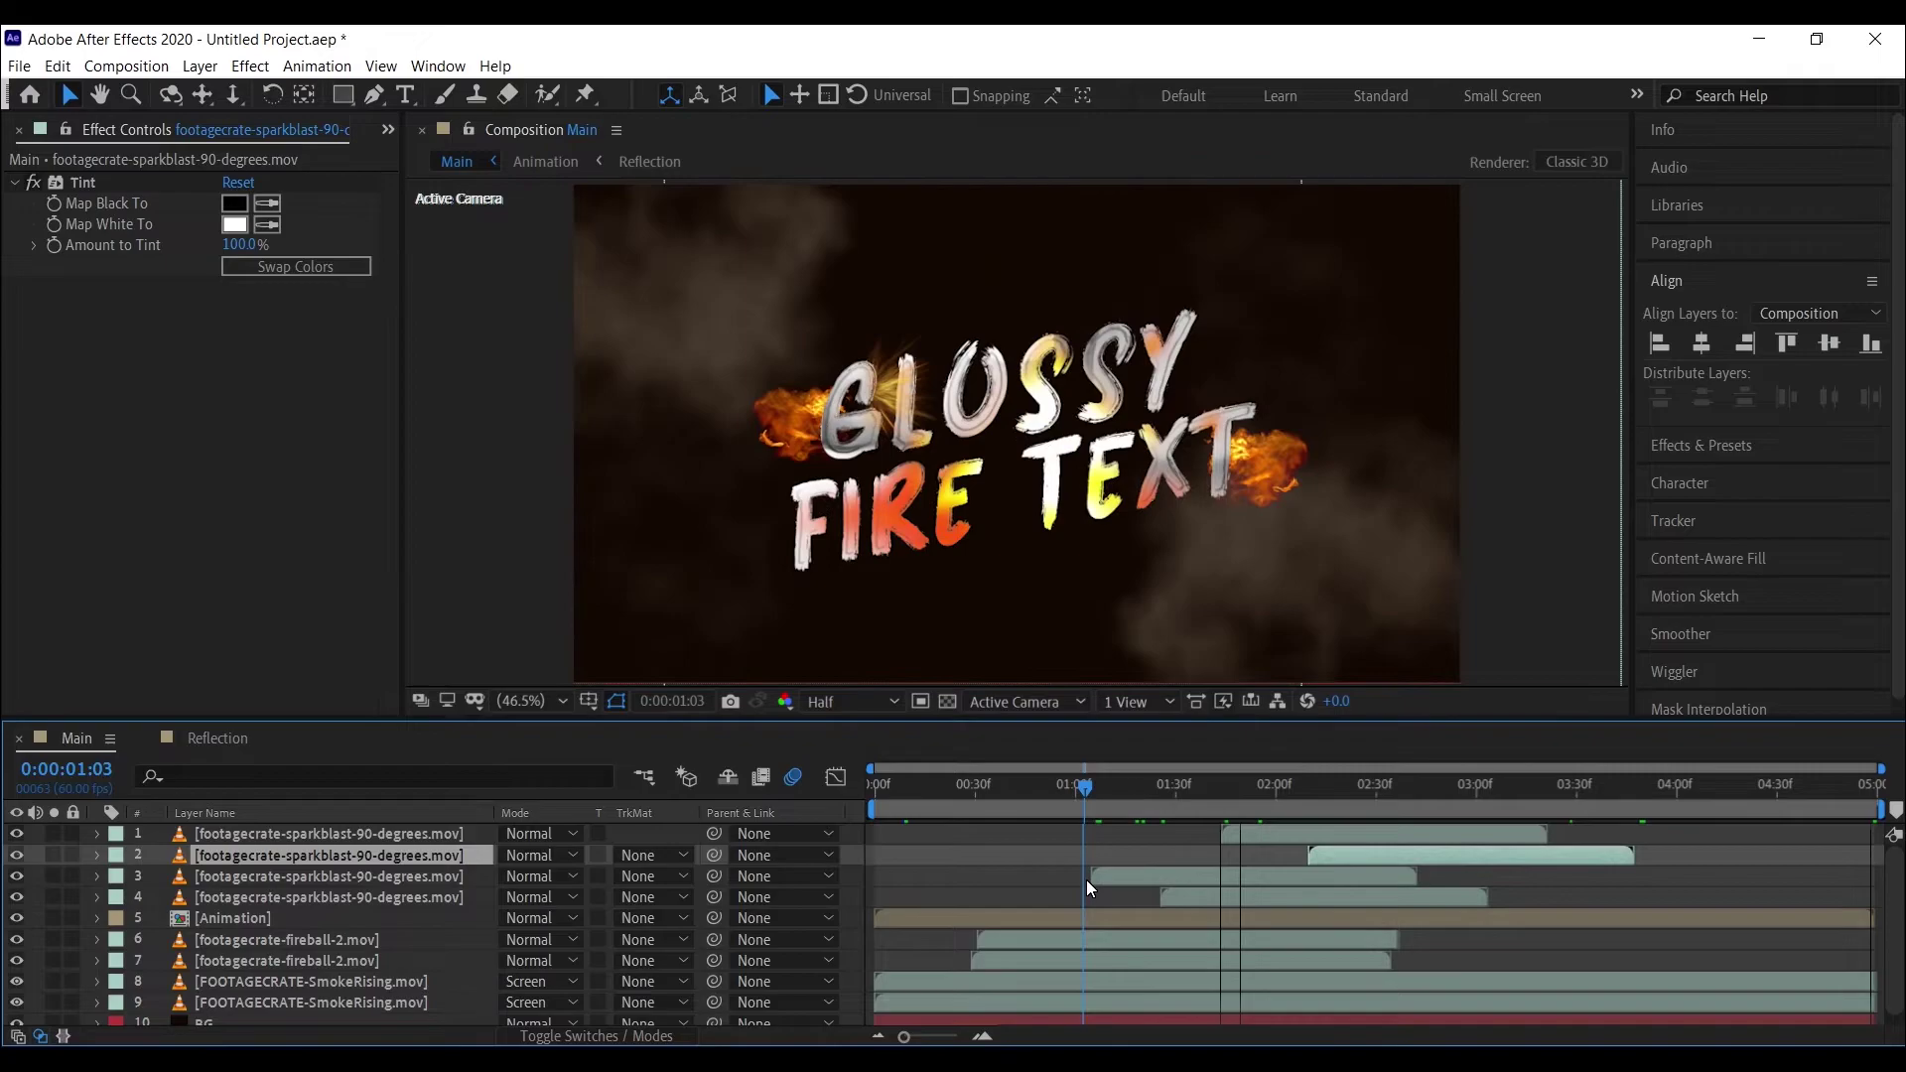
- Create an adjustment layer at the top of the Main composition and rename it wiggle
key("Home")
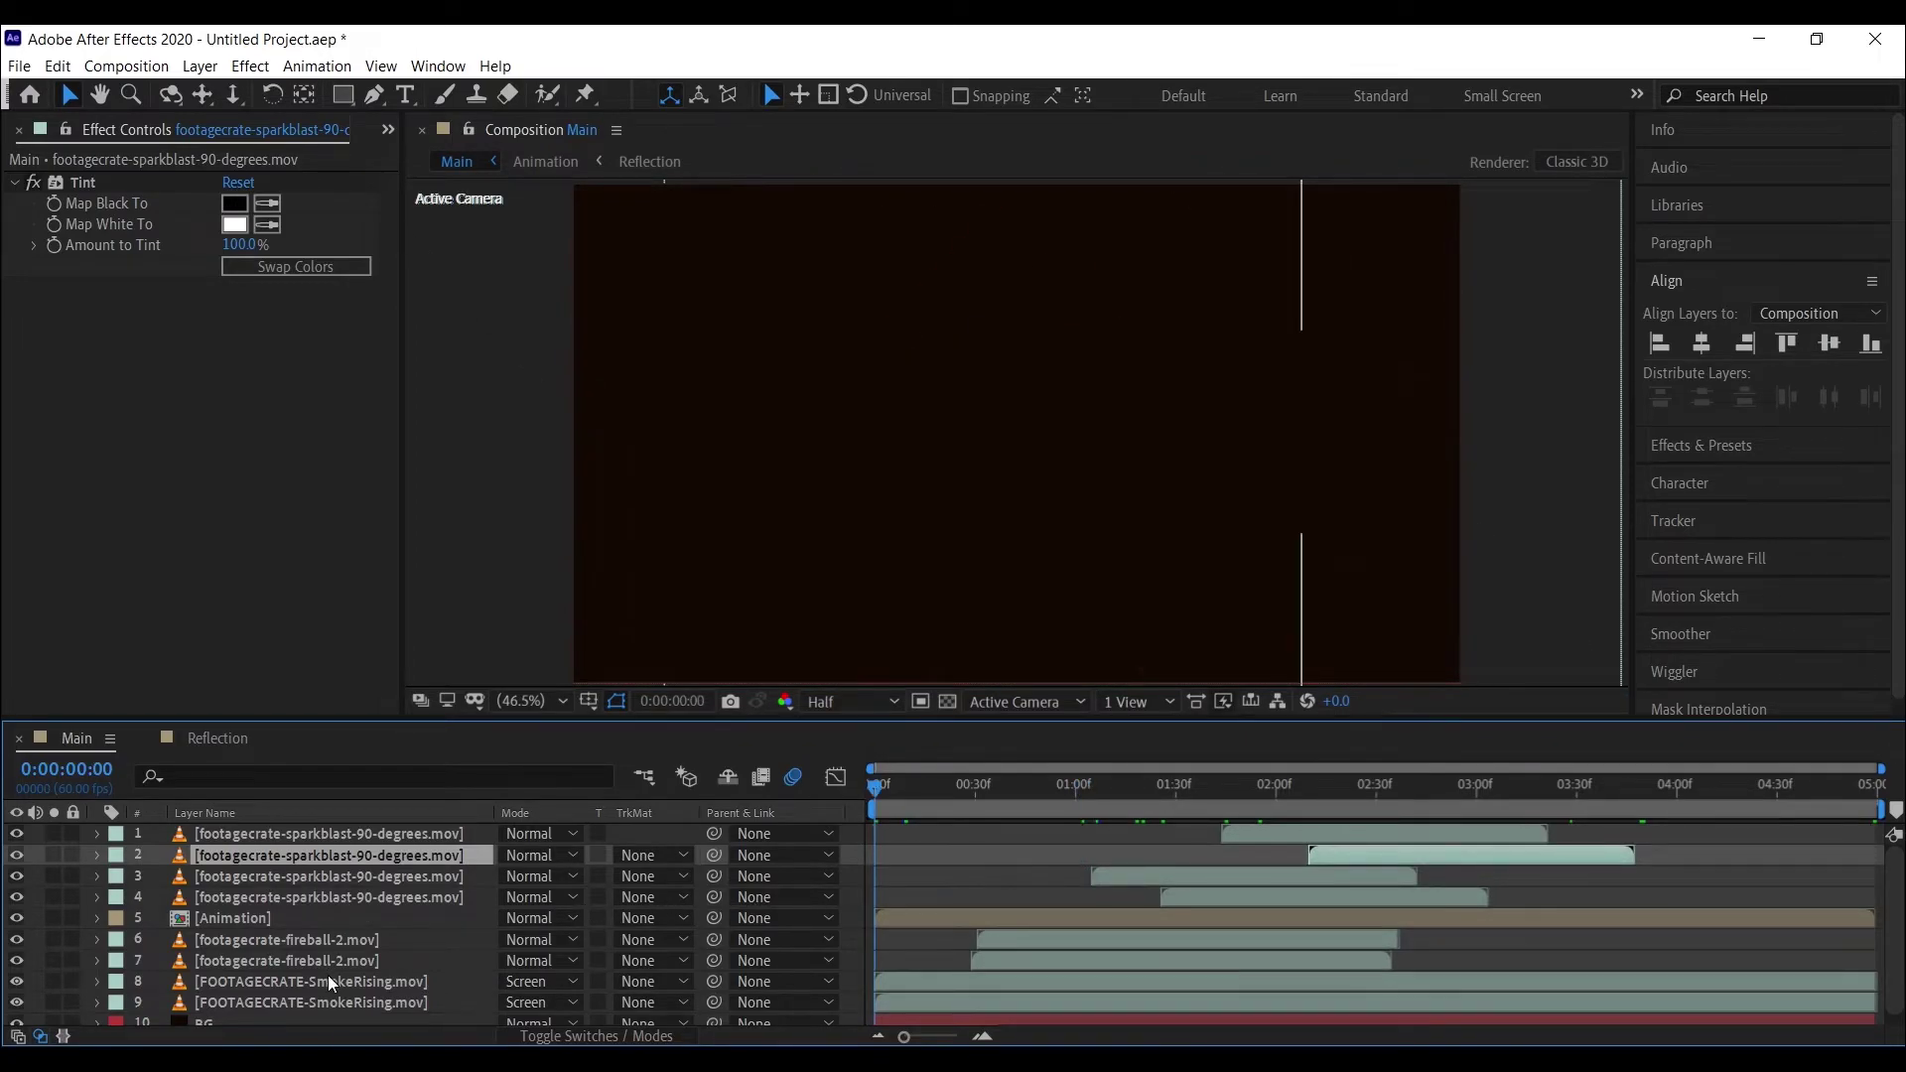
right_click(665, 838)
mouse_move(788, 608)
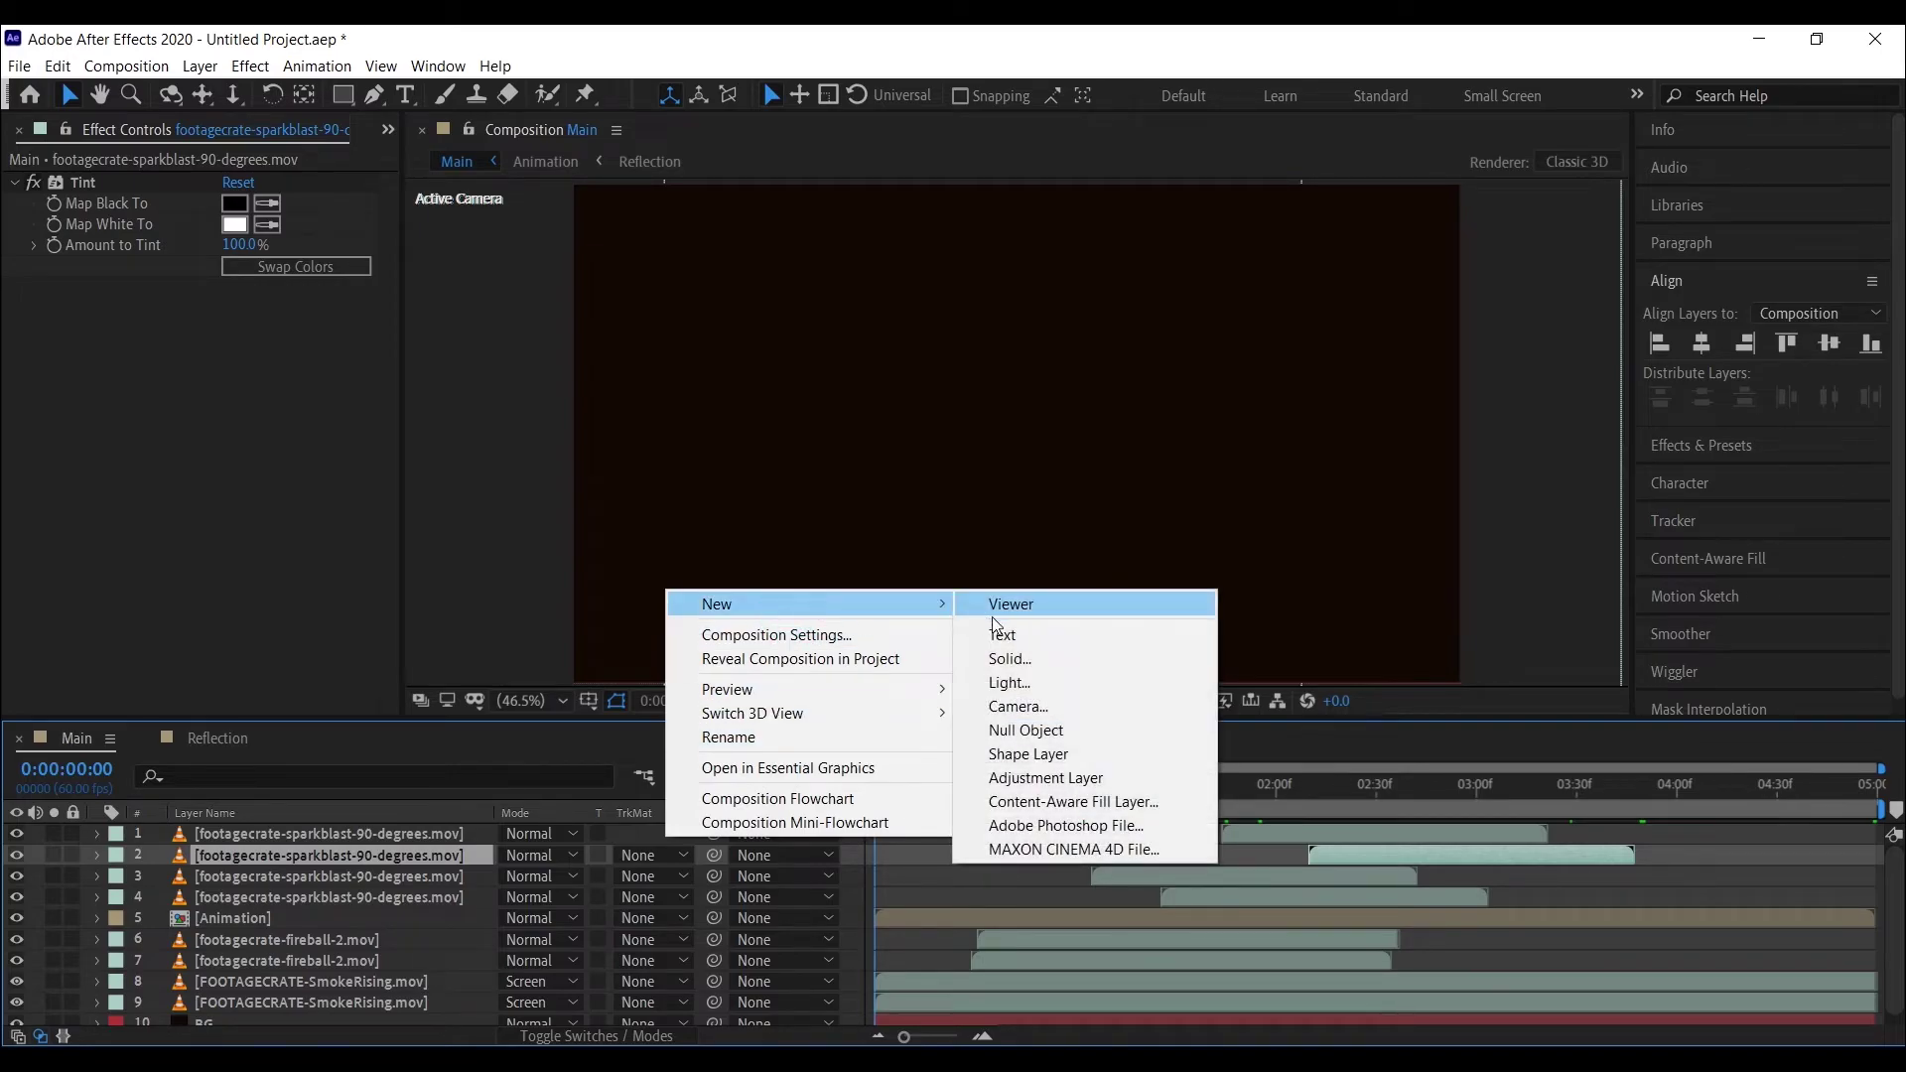
left_click(1067, 779)
mouse_move(360, 854)
left_mouse_down()
mouse_move(357, 819)
mouse_move(336, 838)
left_mouse_up()
right_click(336, 837)
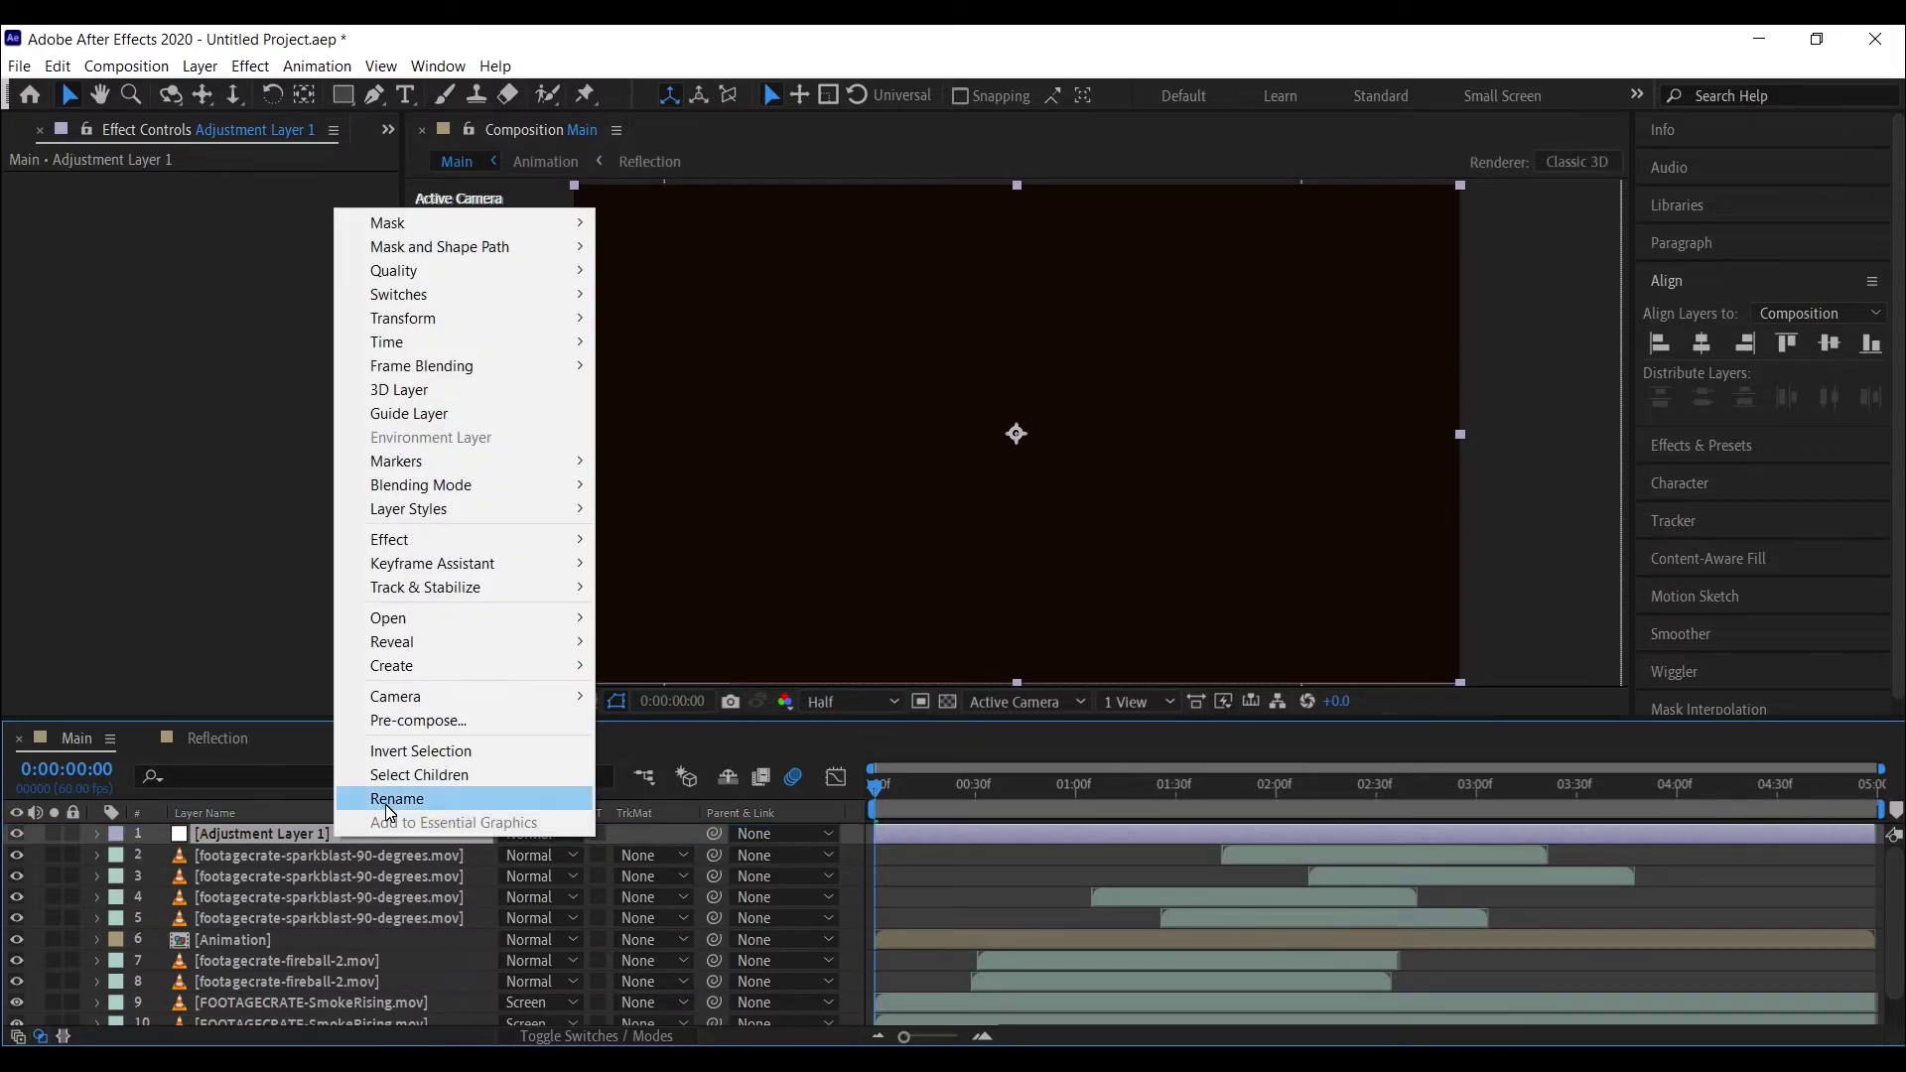
left_click(386, 806)
type("wi")
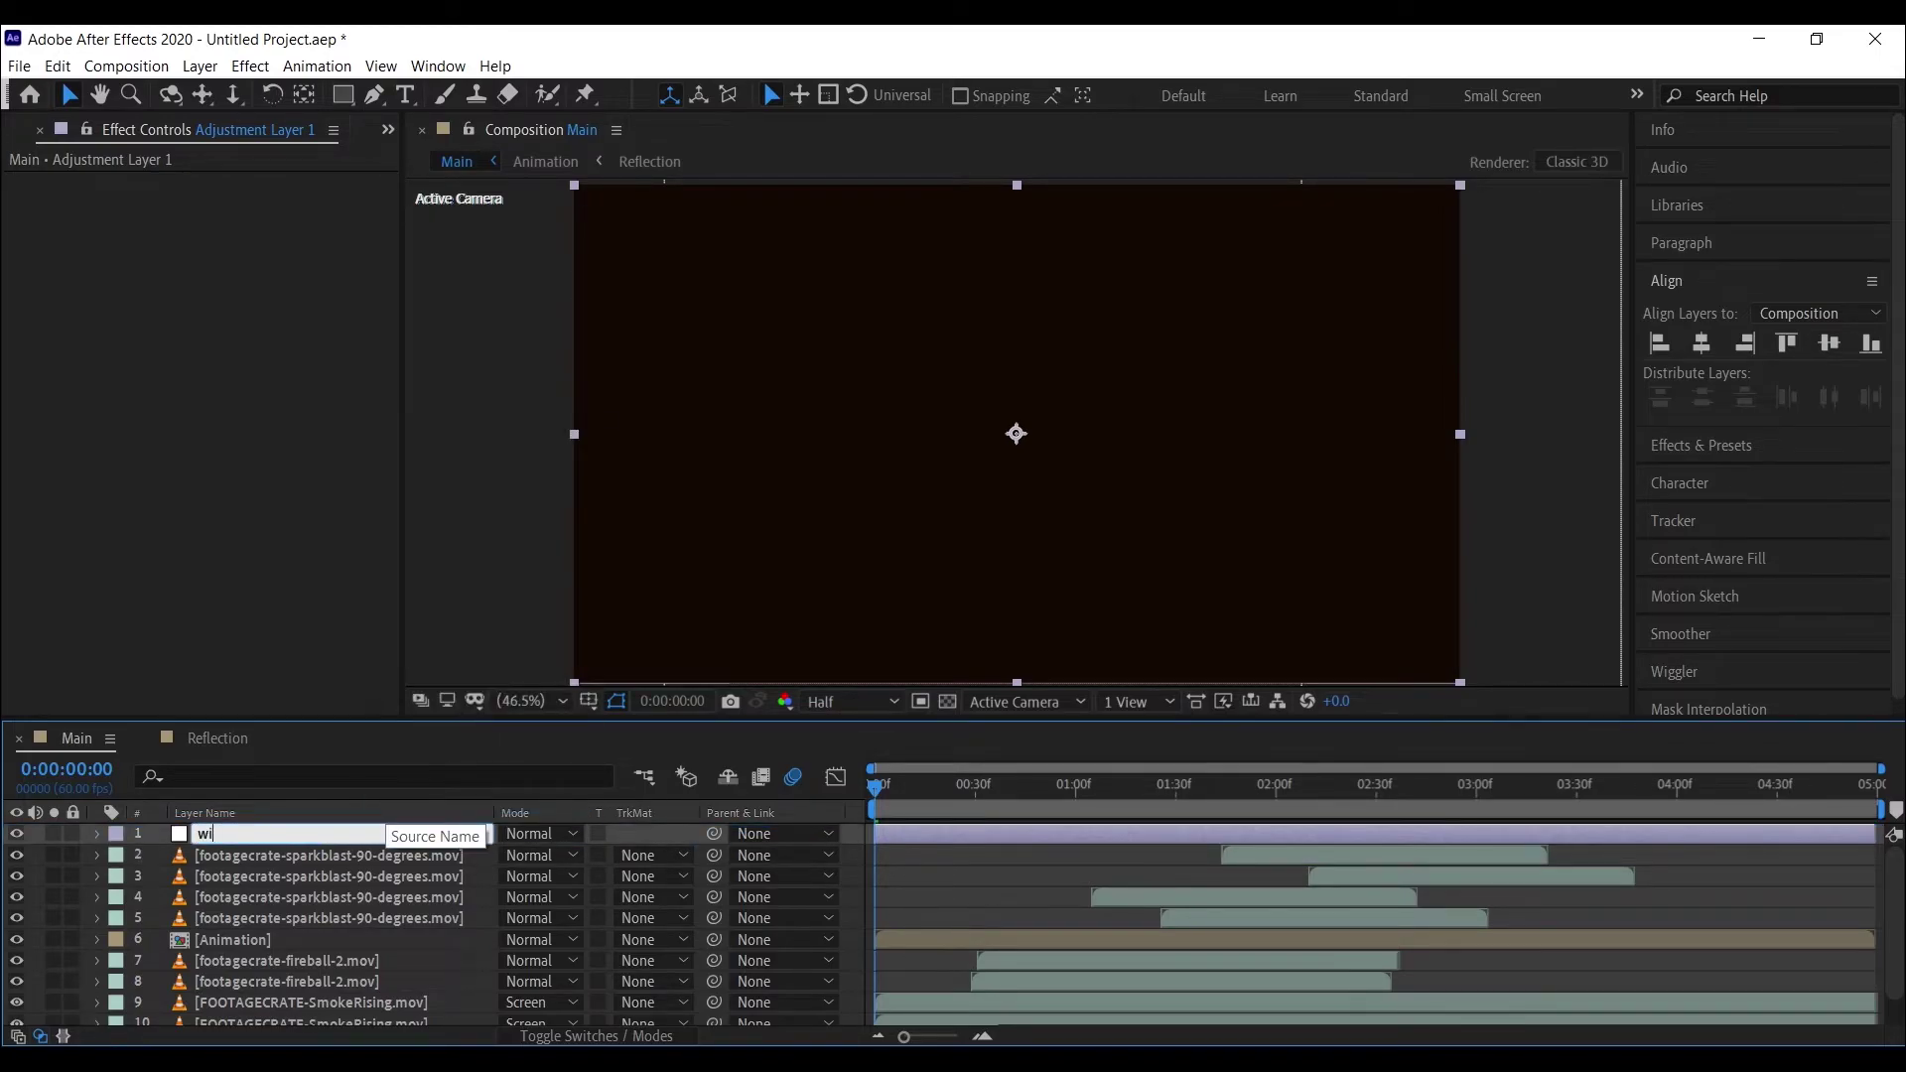
type("ggle")
key("Return")
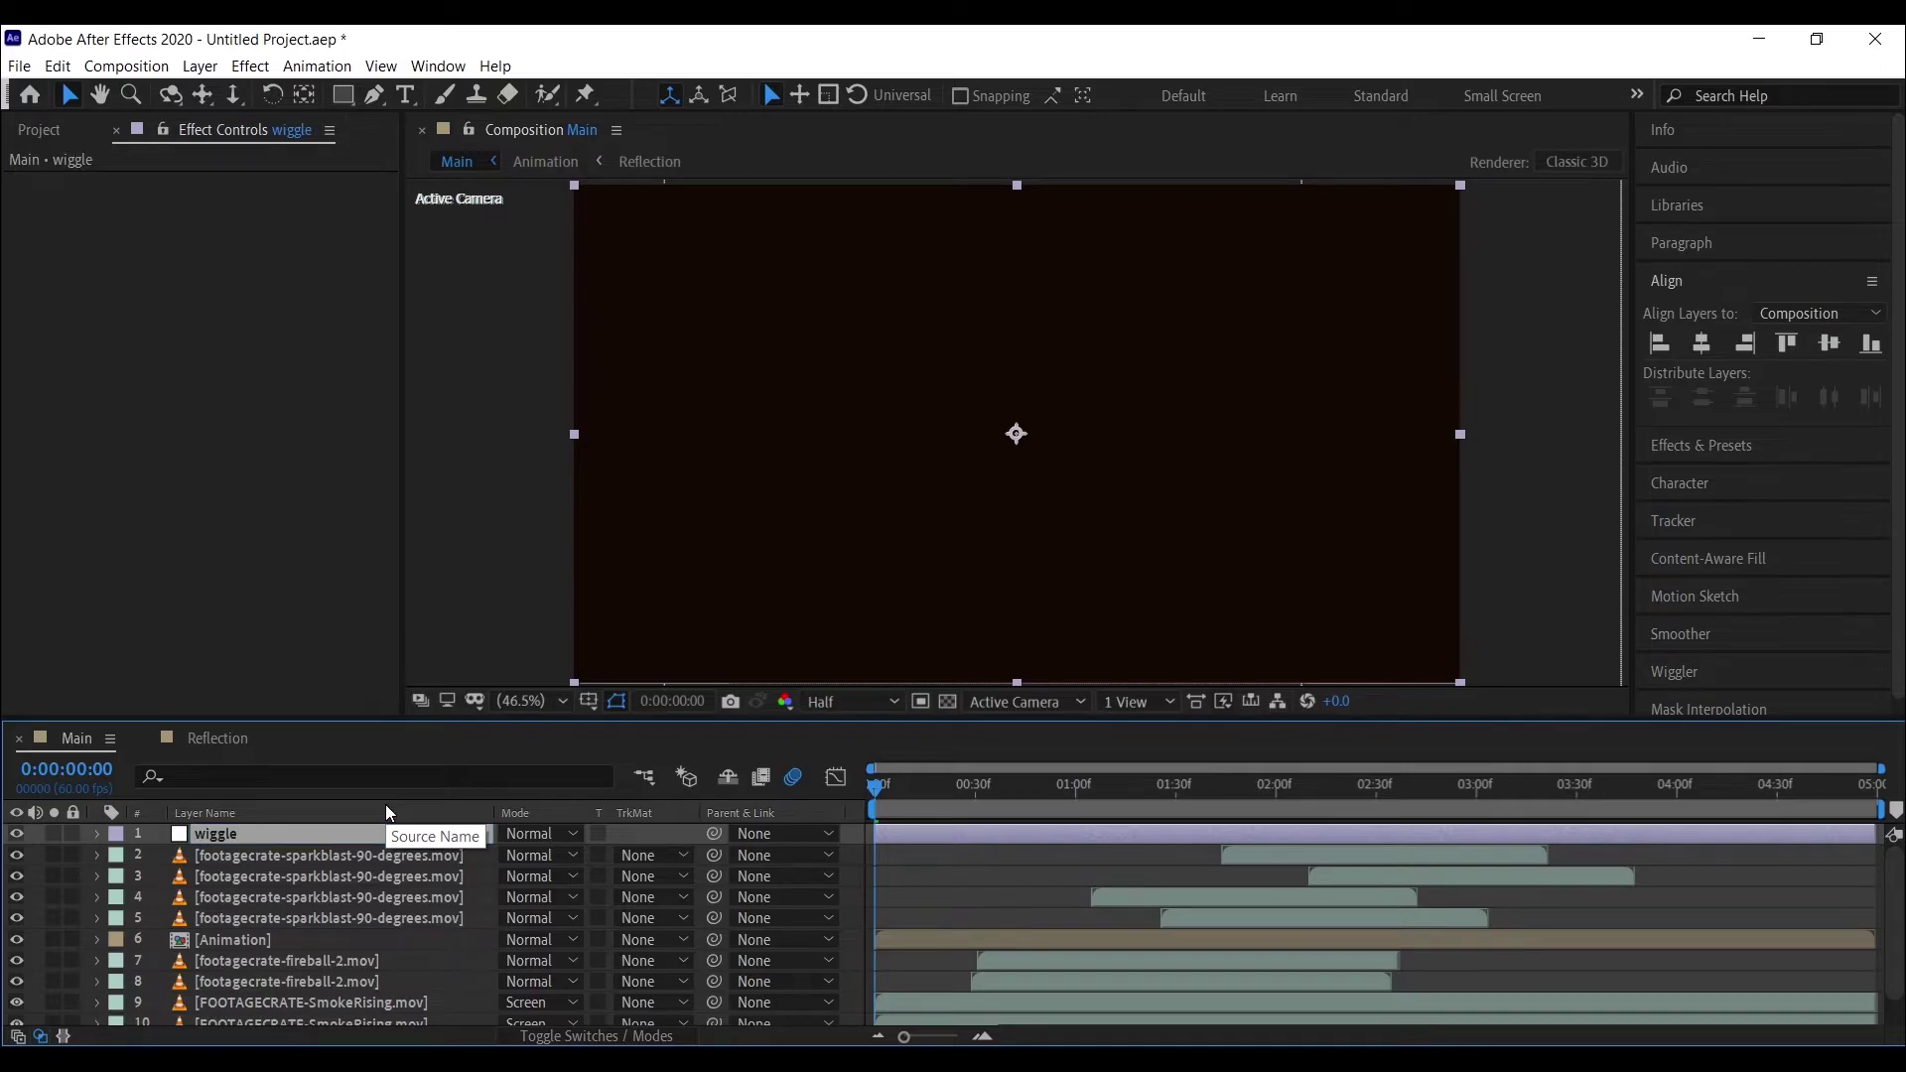
- Apply the Wiggle - position preset to the wiggle adjustment layer
key("ctrl+space")
type("wiggle")
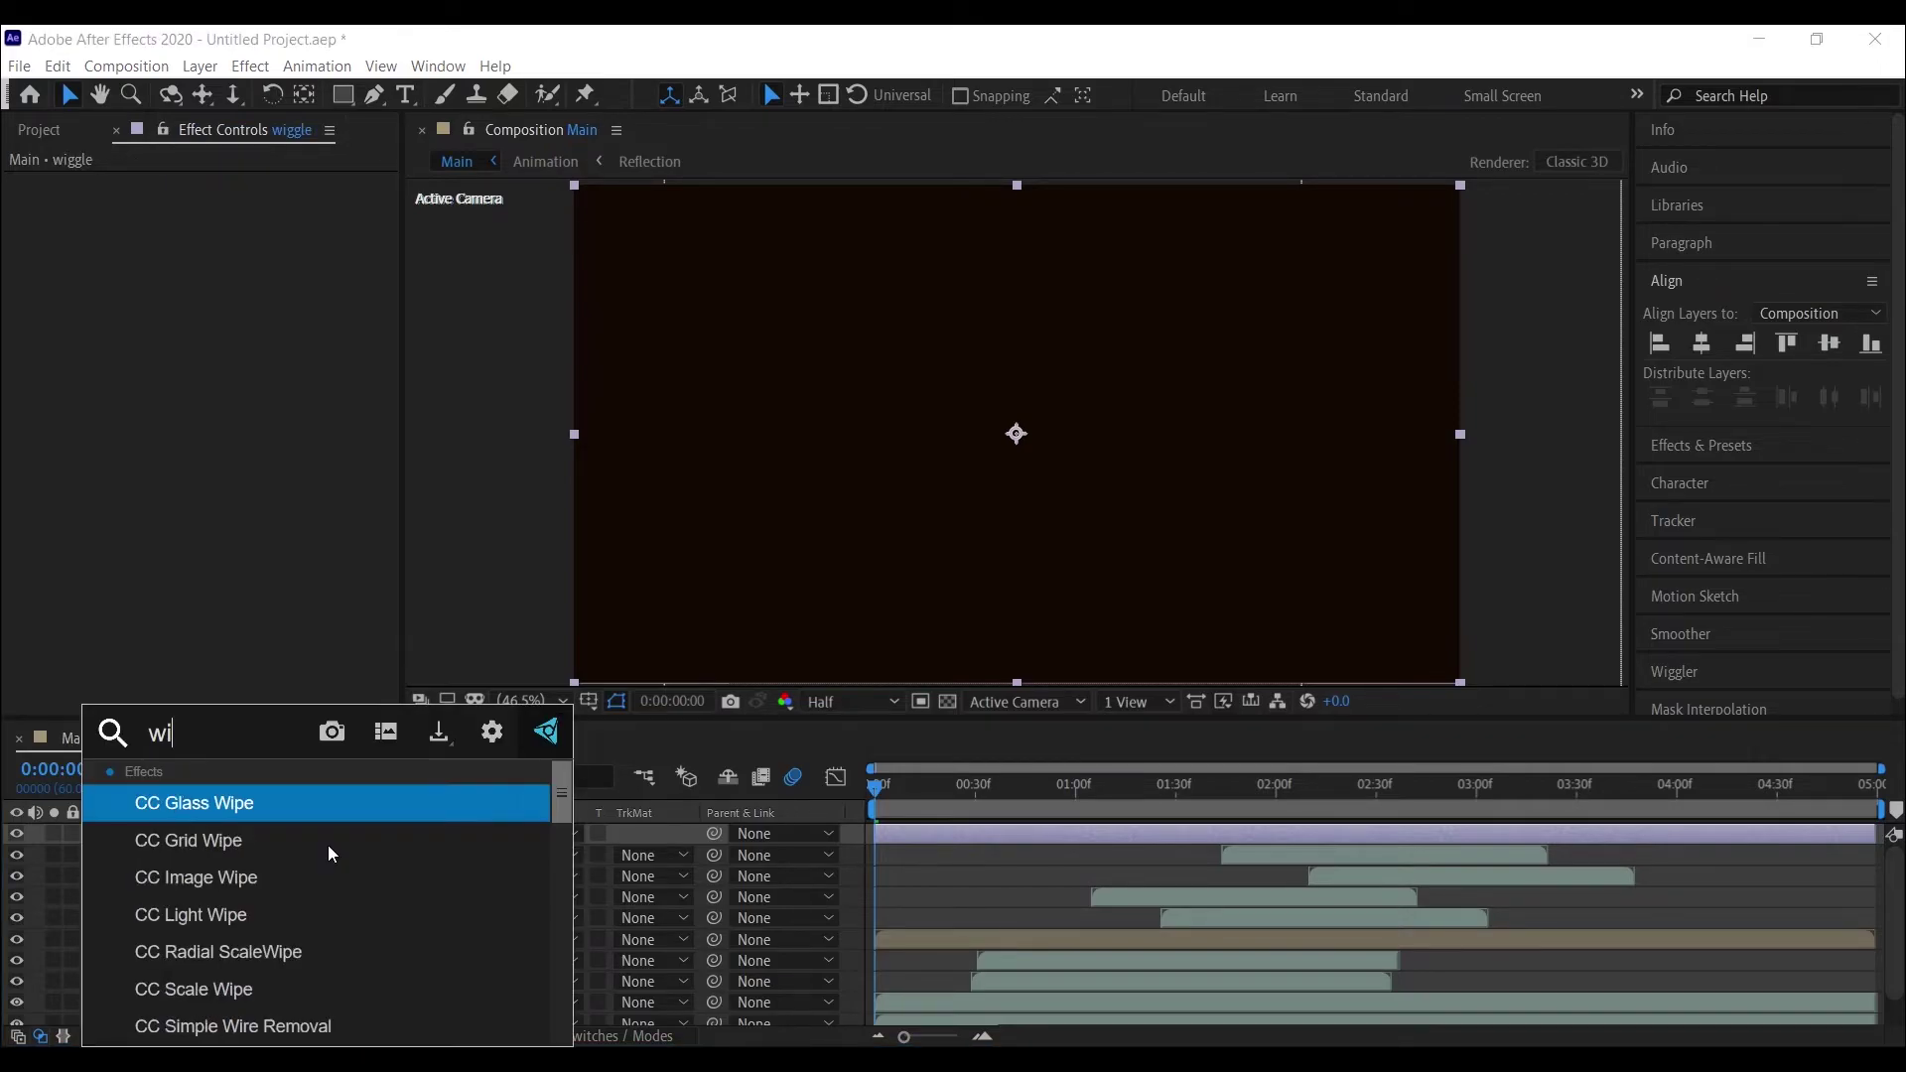
left_click(289, 880)
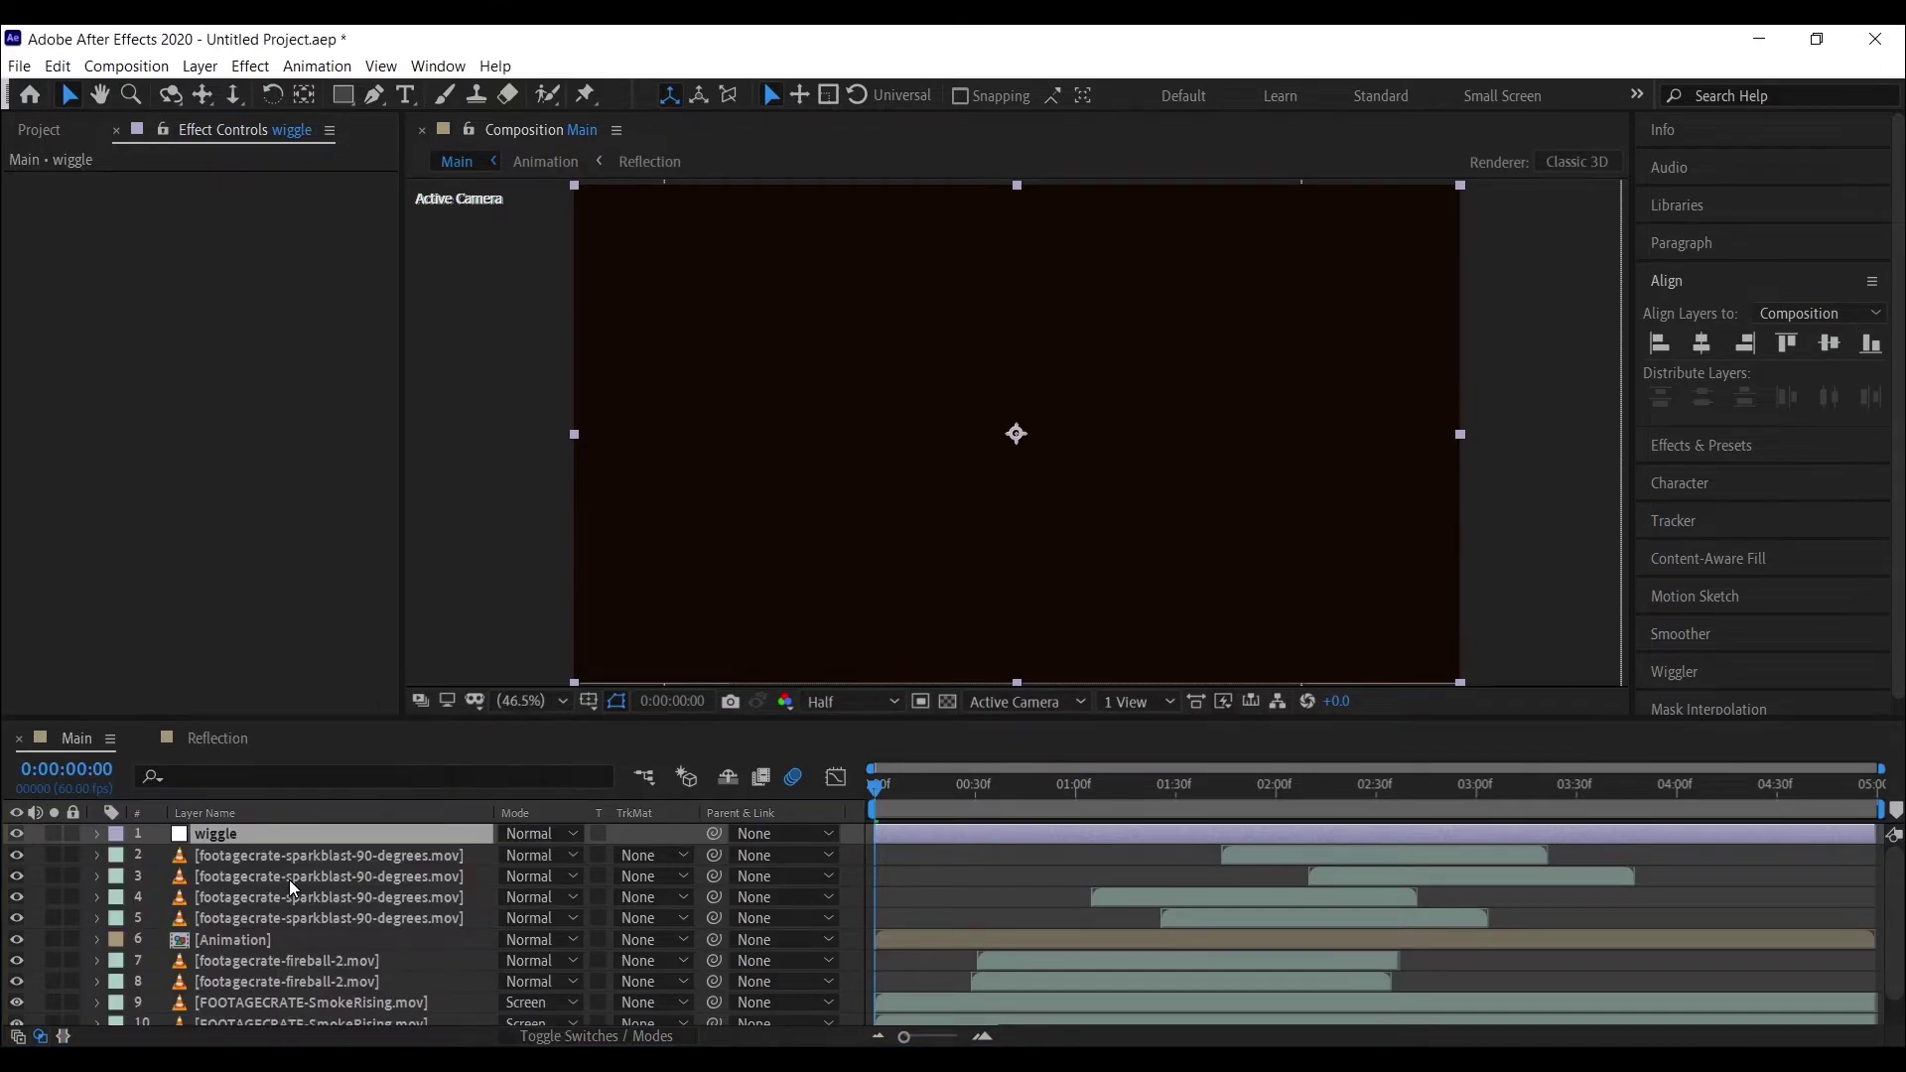
- Go to the Animation layer's Position keyframe at 0:00:00:35 and set the wiggle layer's Wiggle Speed to 3
left_click(288, 944)
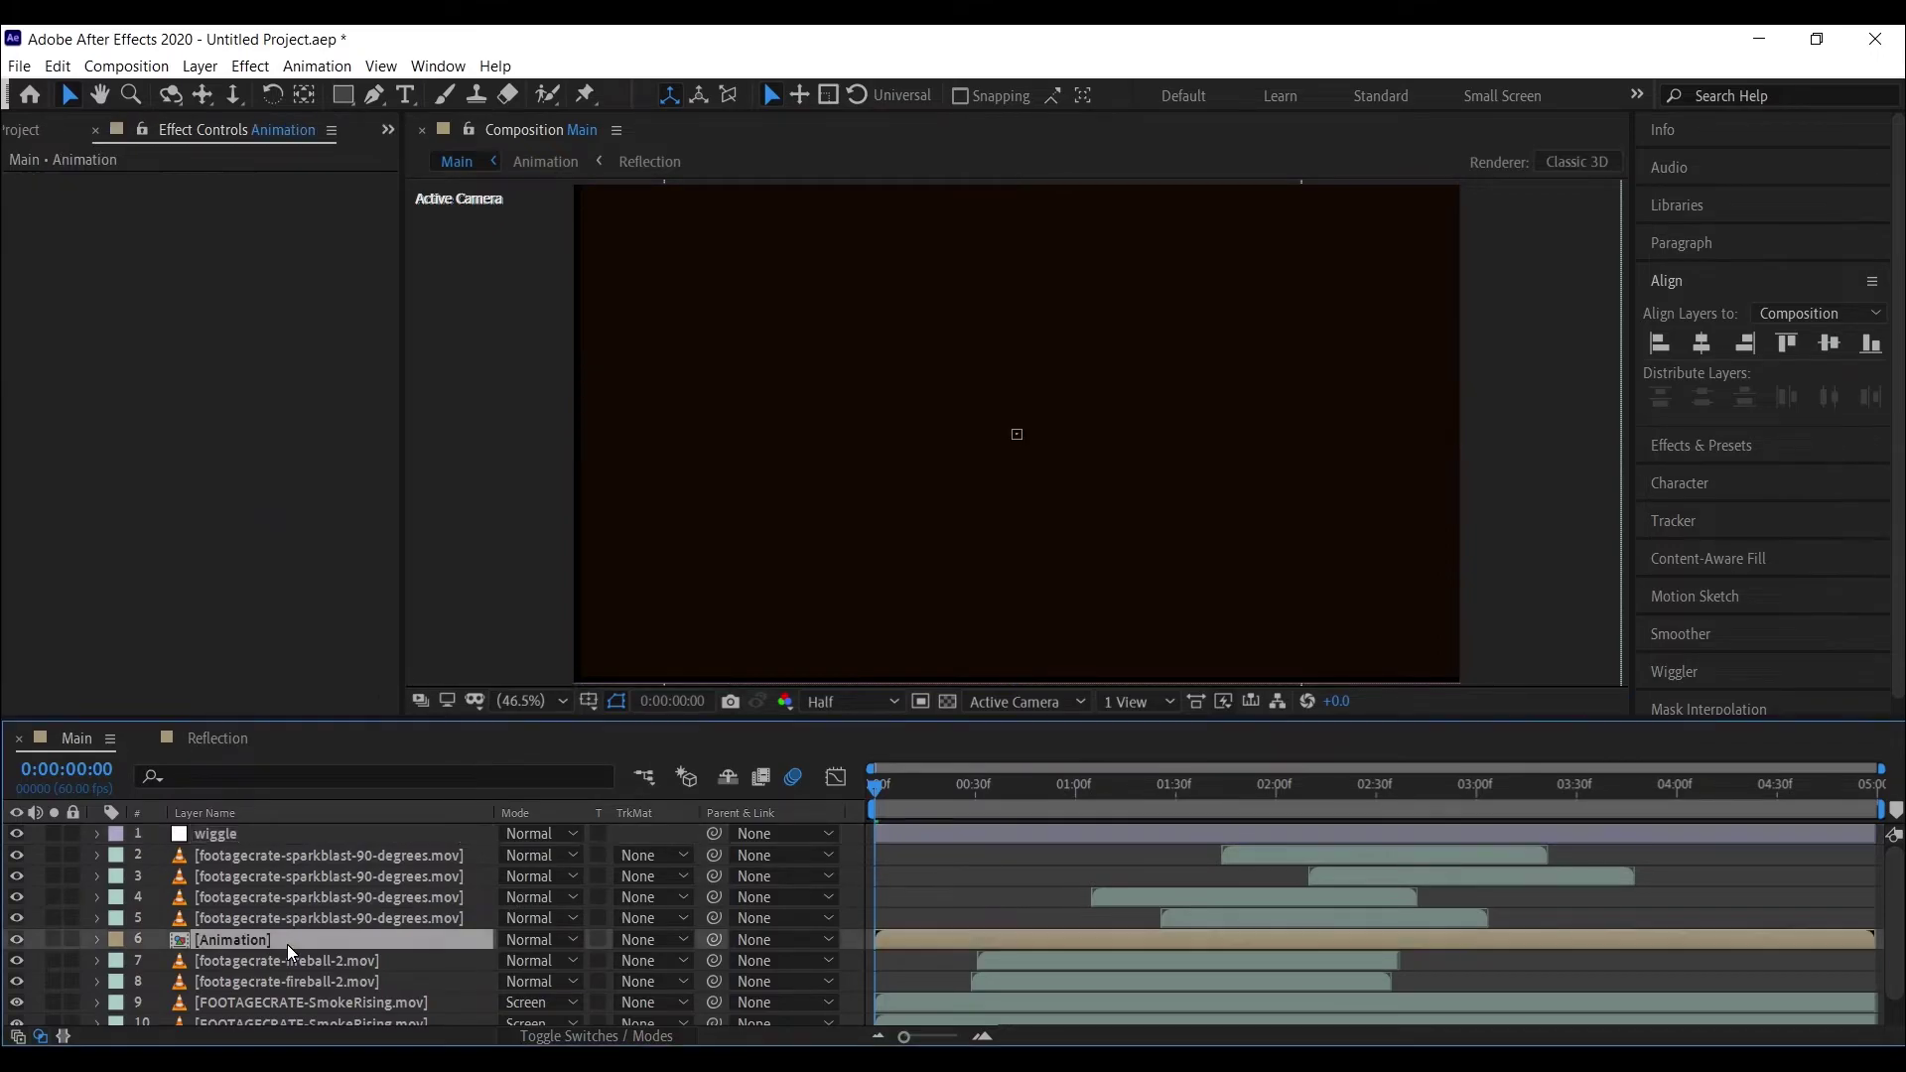
key("p")
left_click(55, 960)
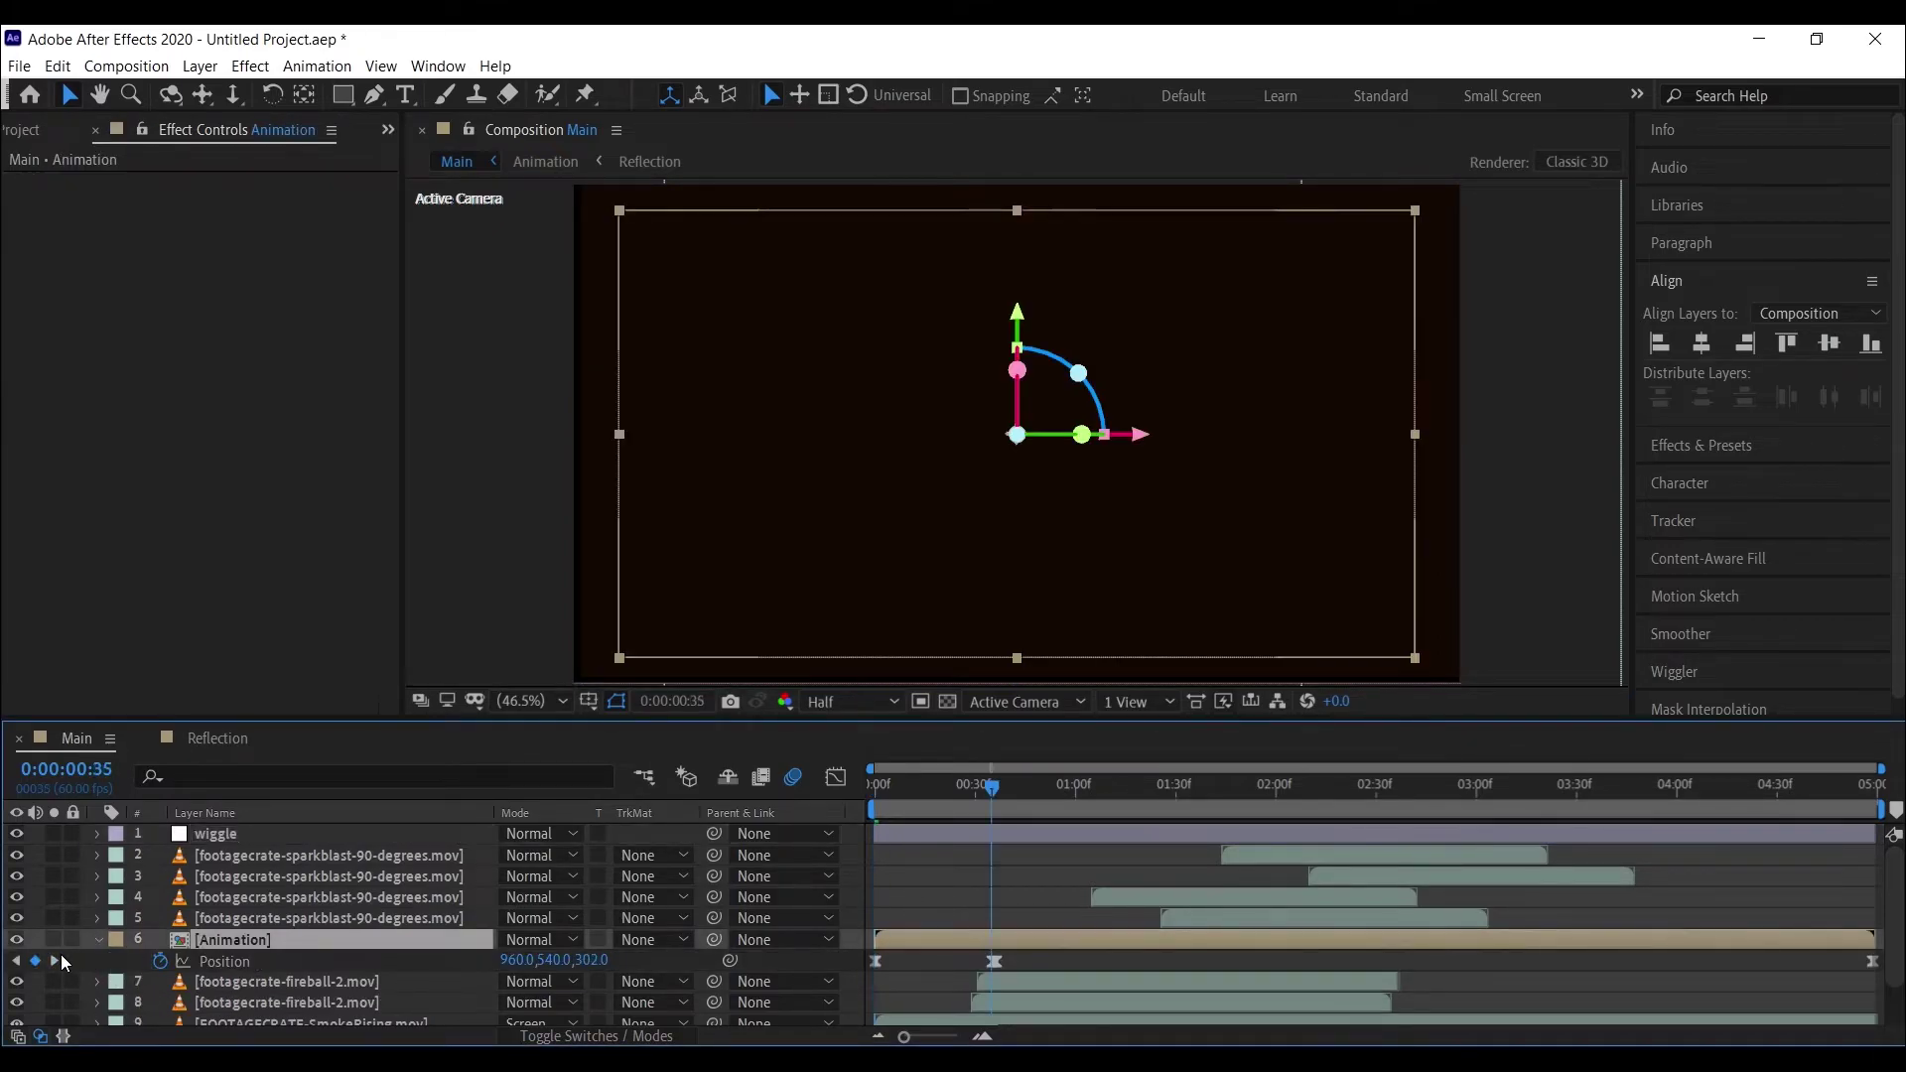
left_click(260, 834)
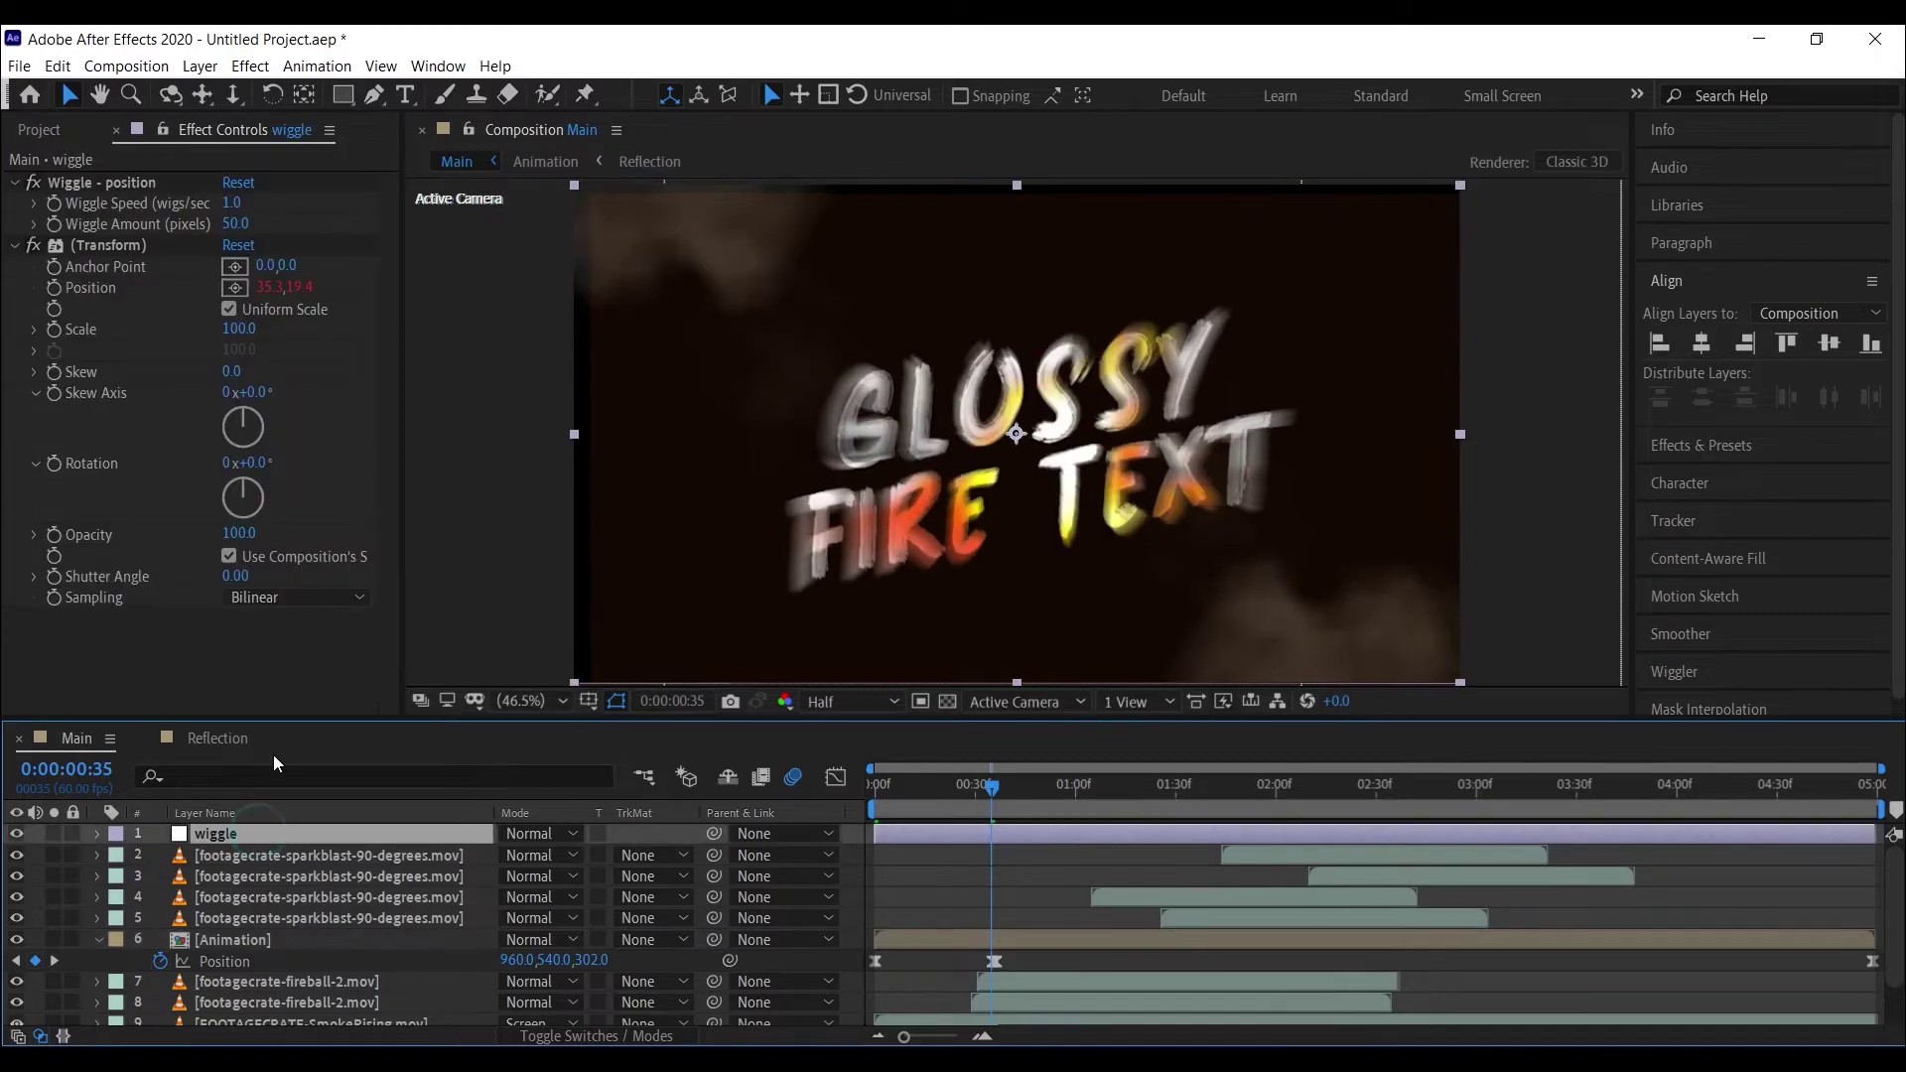
left_click(237, 203)
type("3")
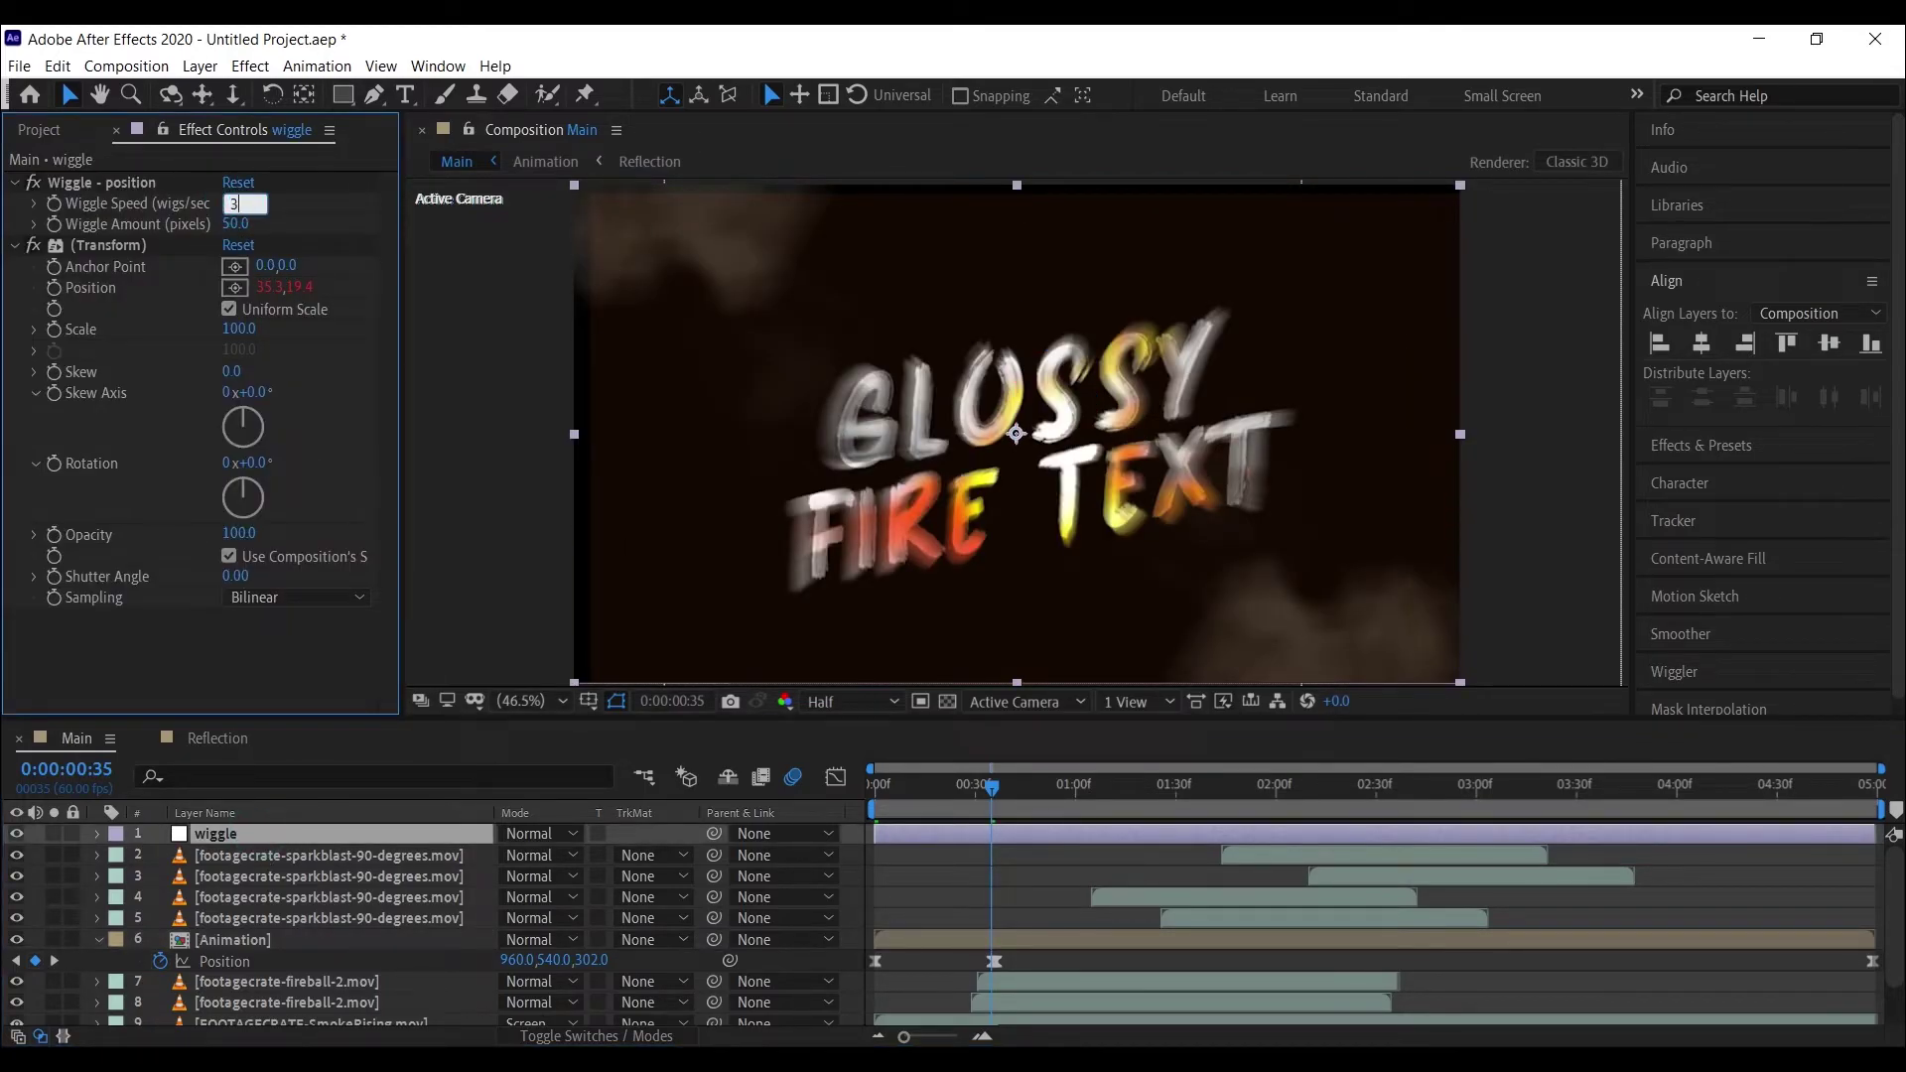
key("Return")
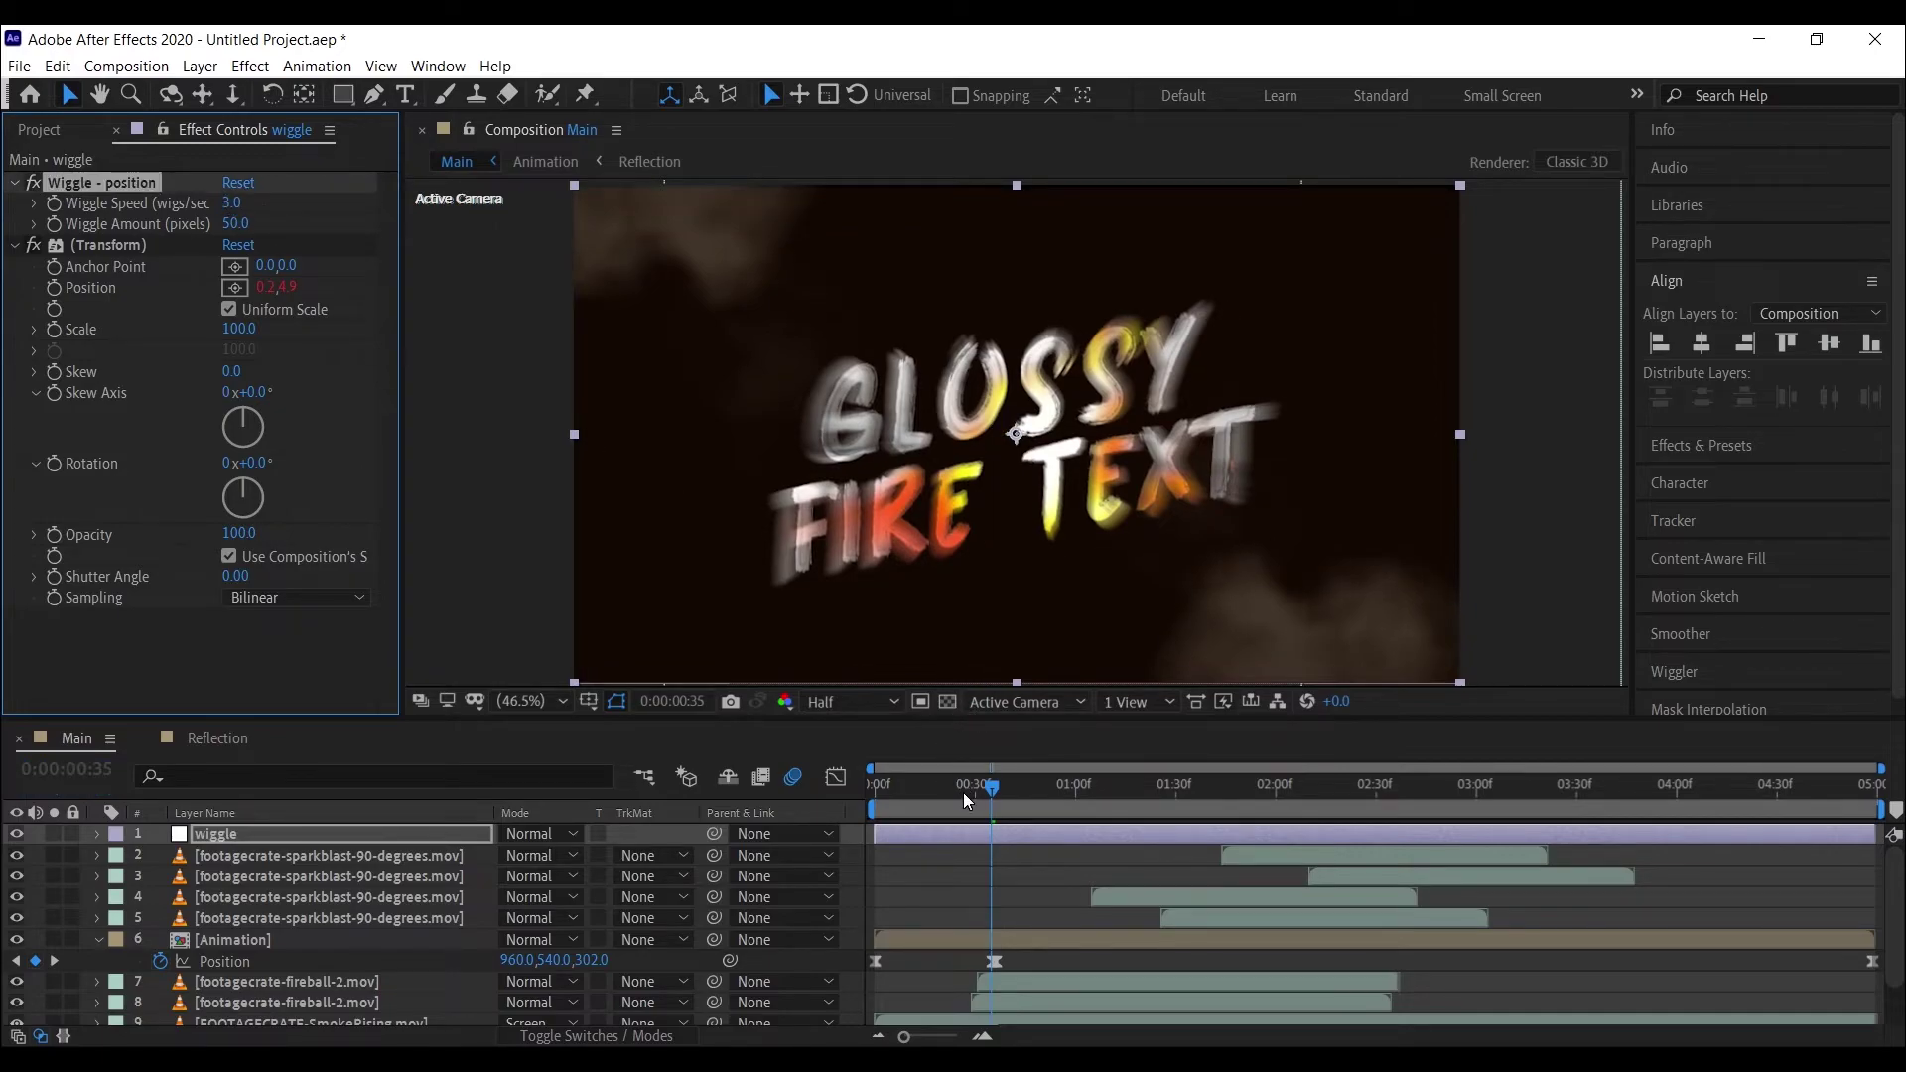
- Add a Wiggle Amount keyframe of 0 pixels at 0:00:00:29
left_click(973, 784)
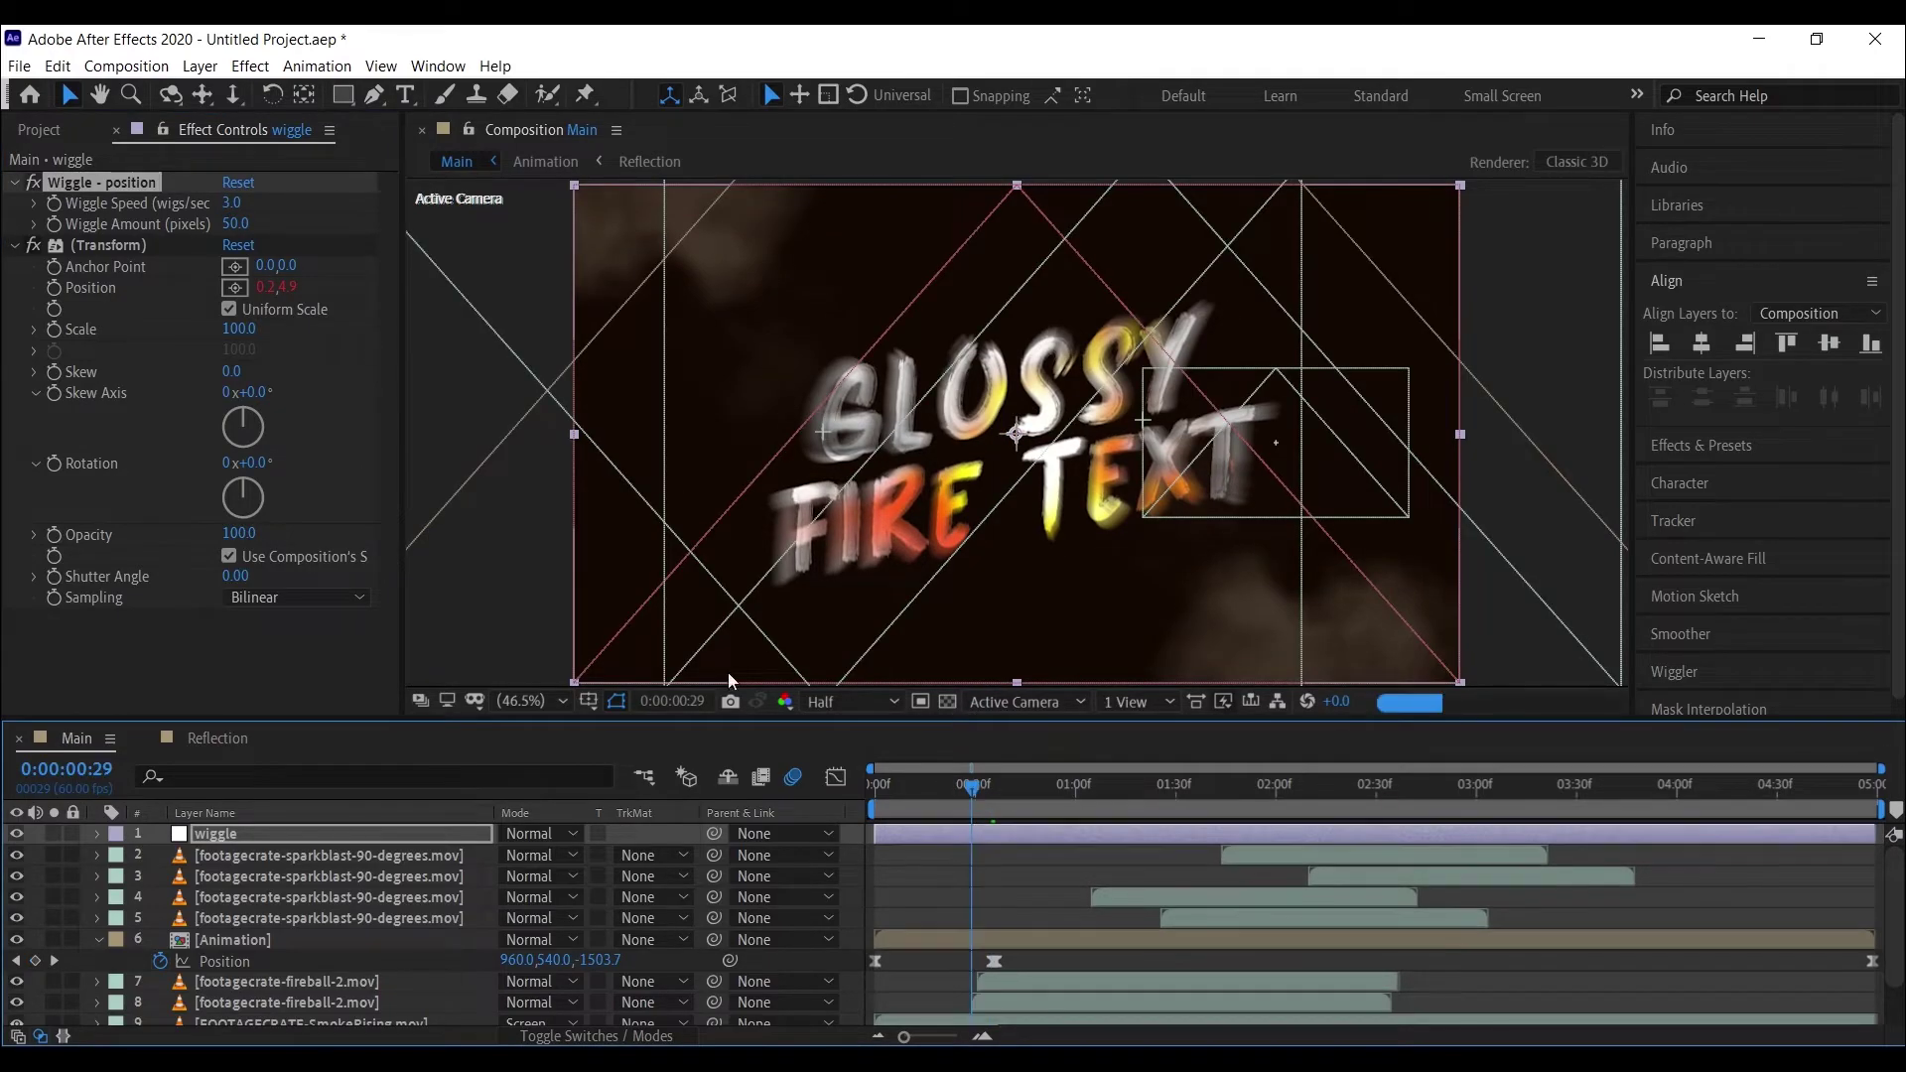
left_click_drag(228, 225, 236, 228)
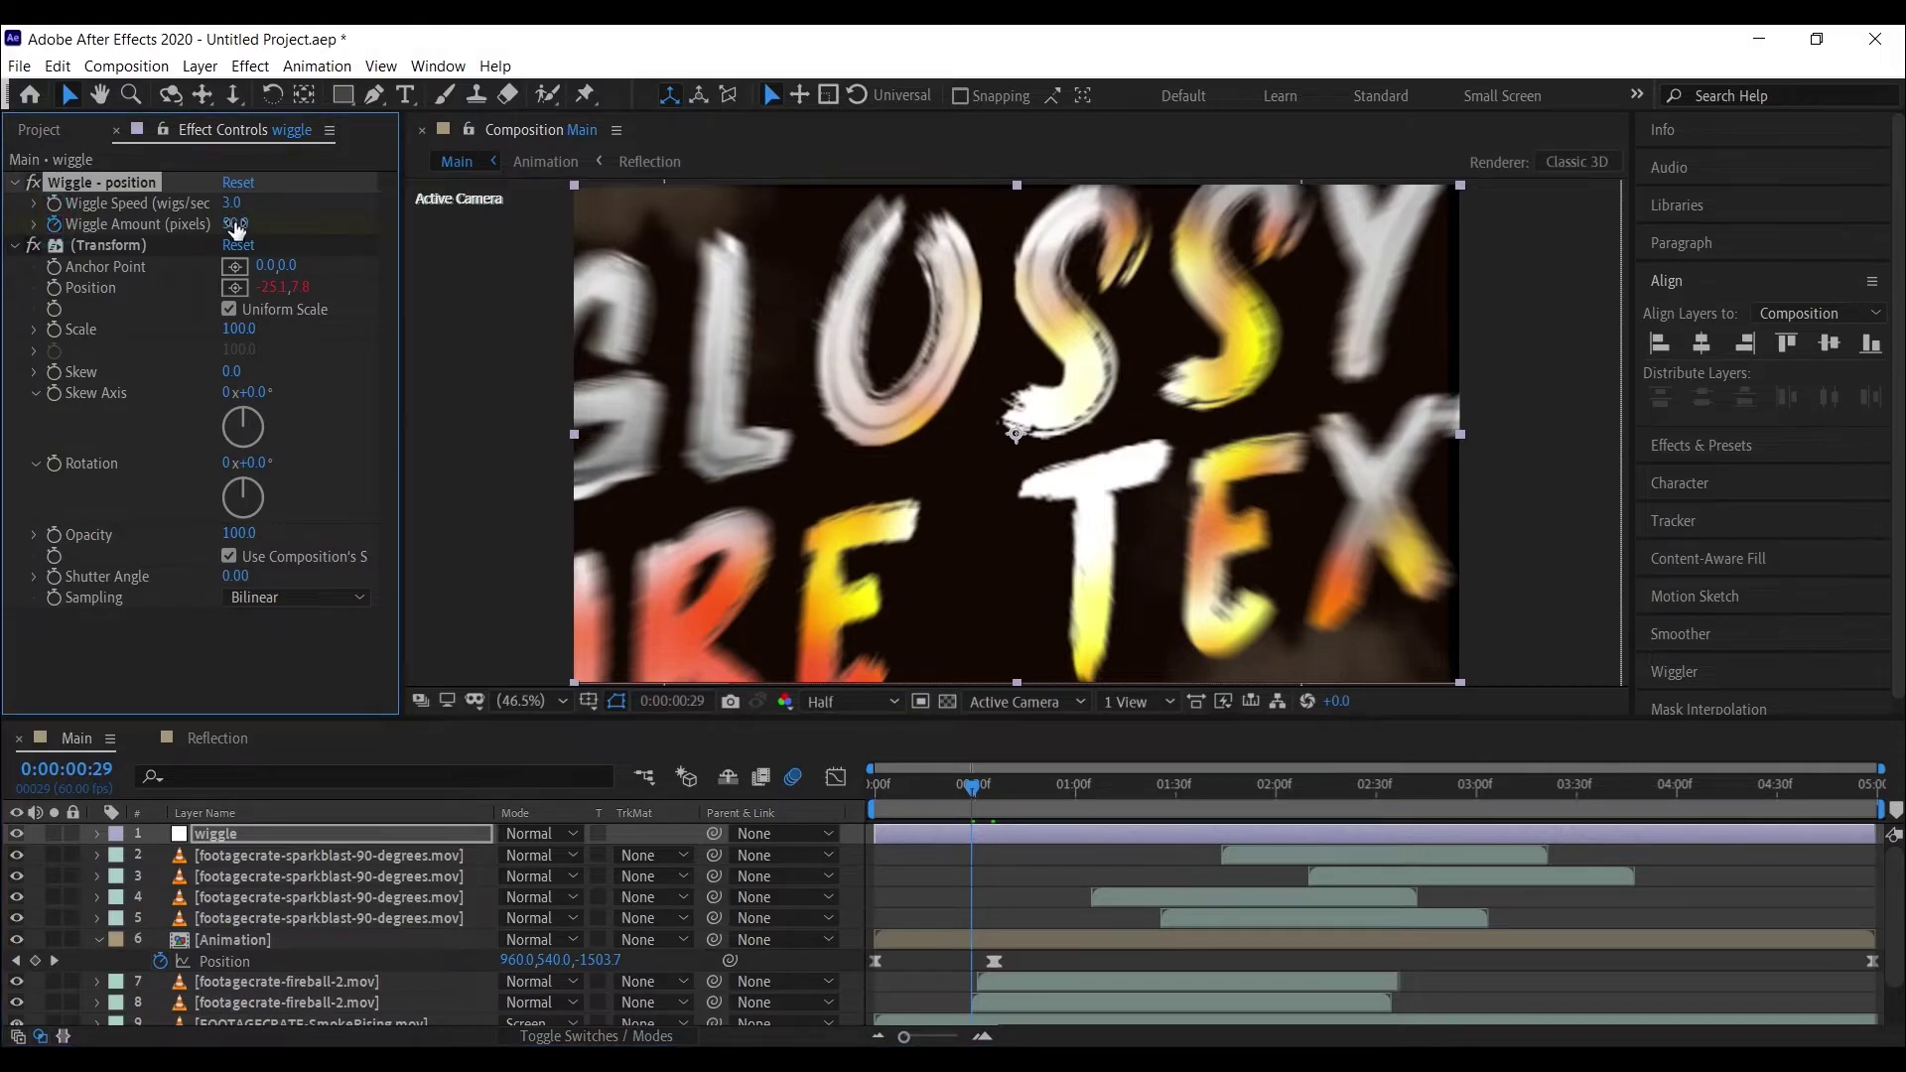
key("Return")
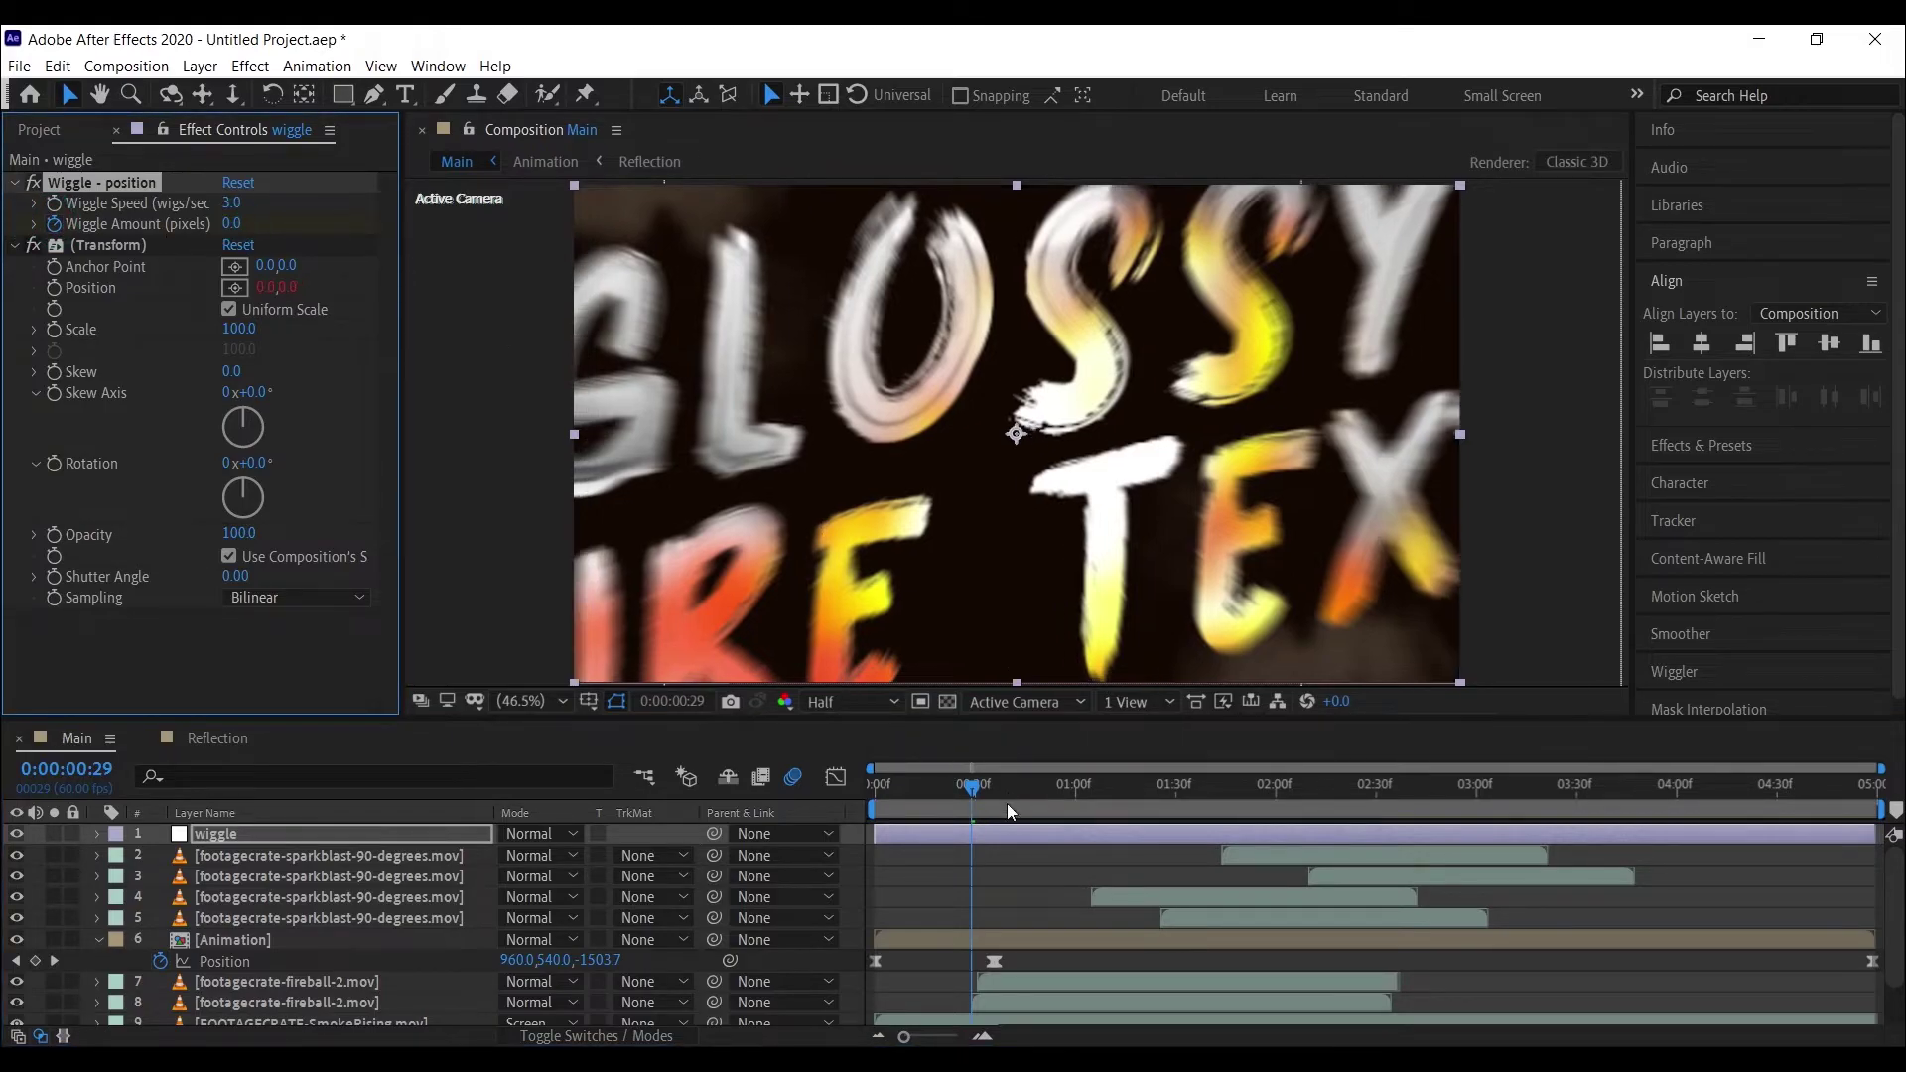
- Add a Wiggle Amount keyframe of 60 pixels on the wiggle layer at the Animation layer's Position keyframe at 0:00:00:36
left_click(359, 826)
key("u")
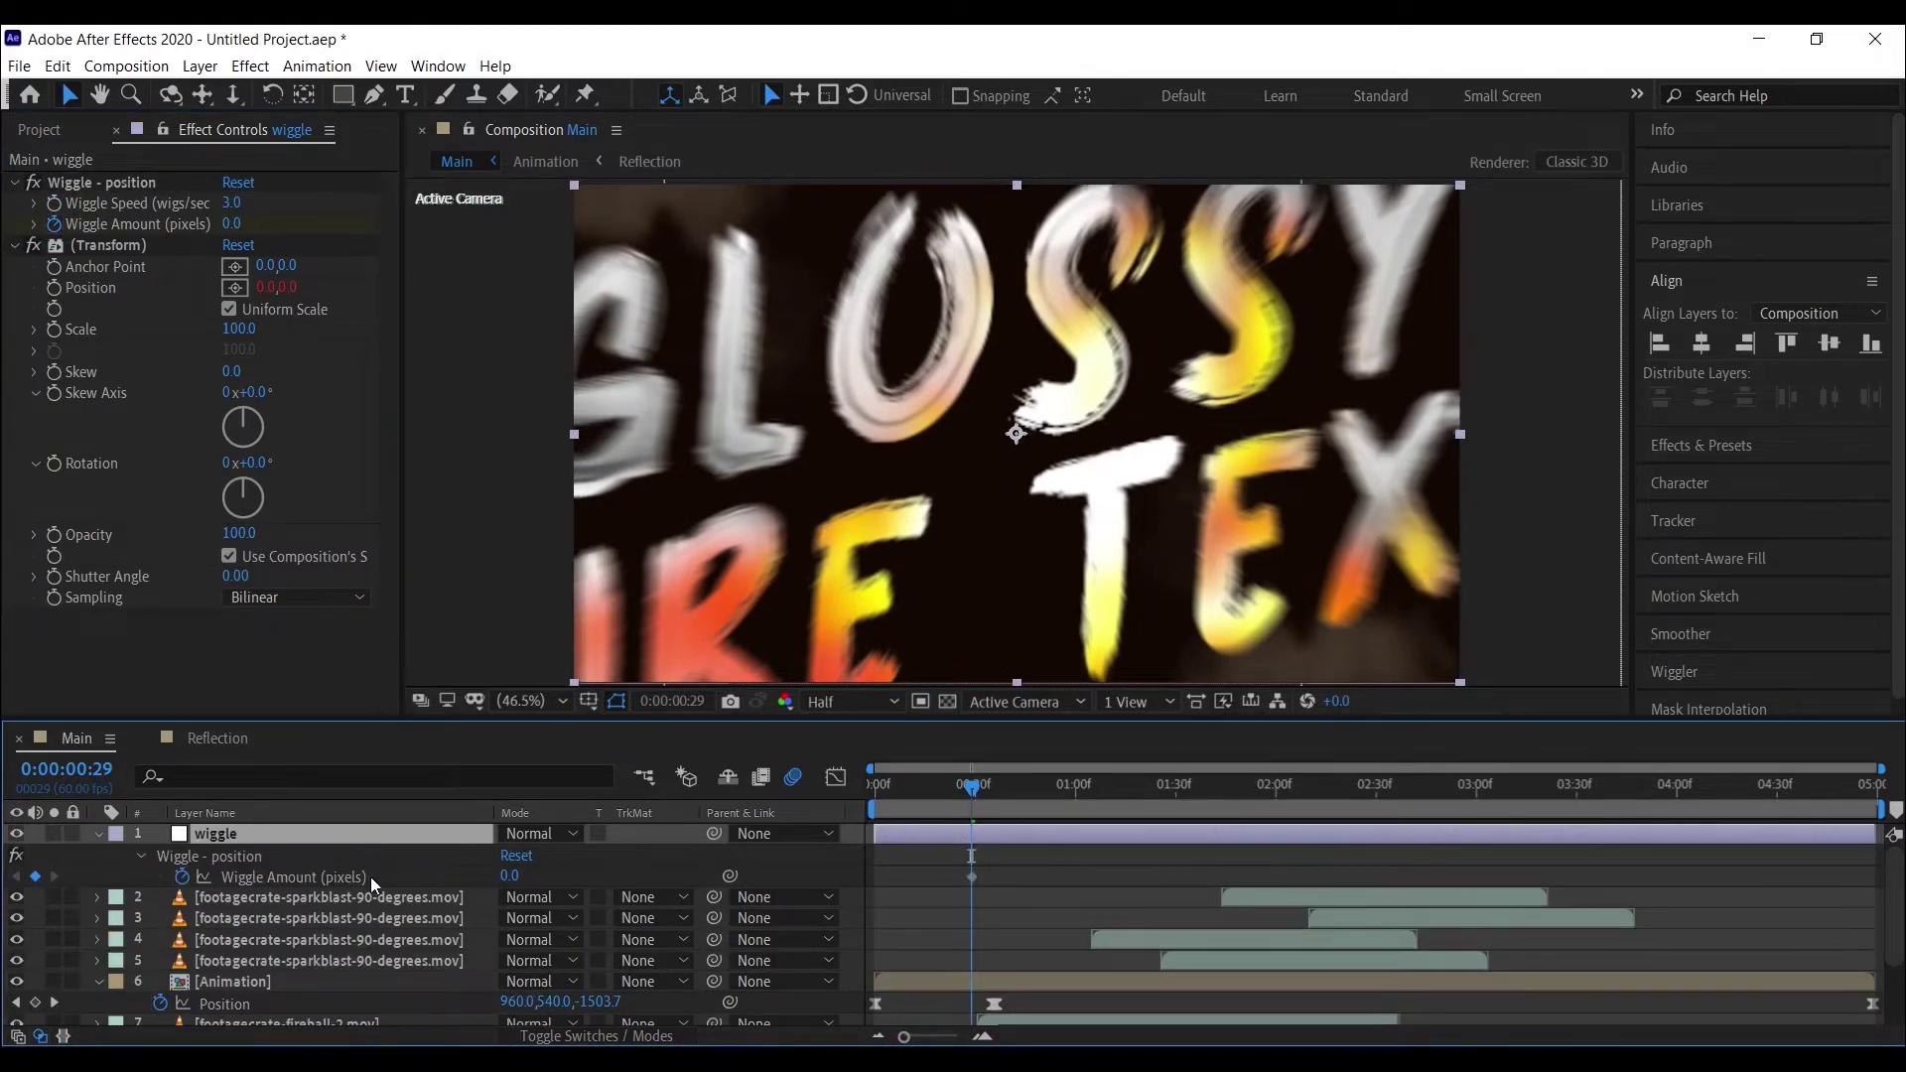
left_click(54, 1004)
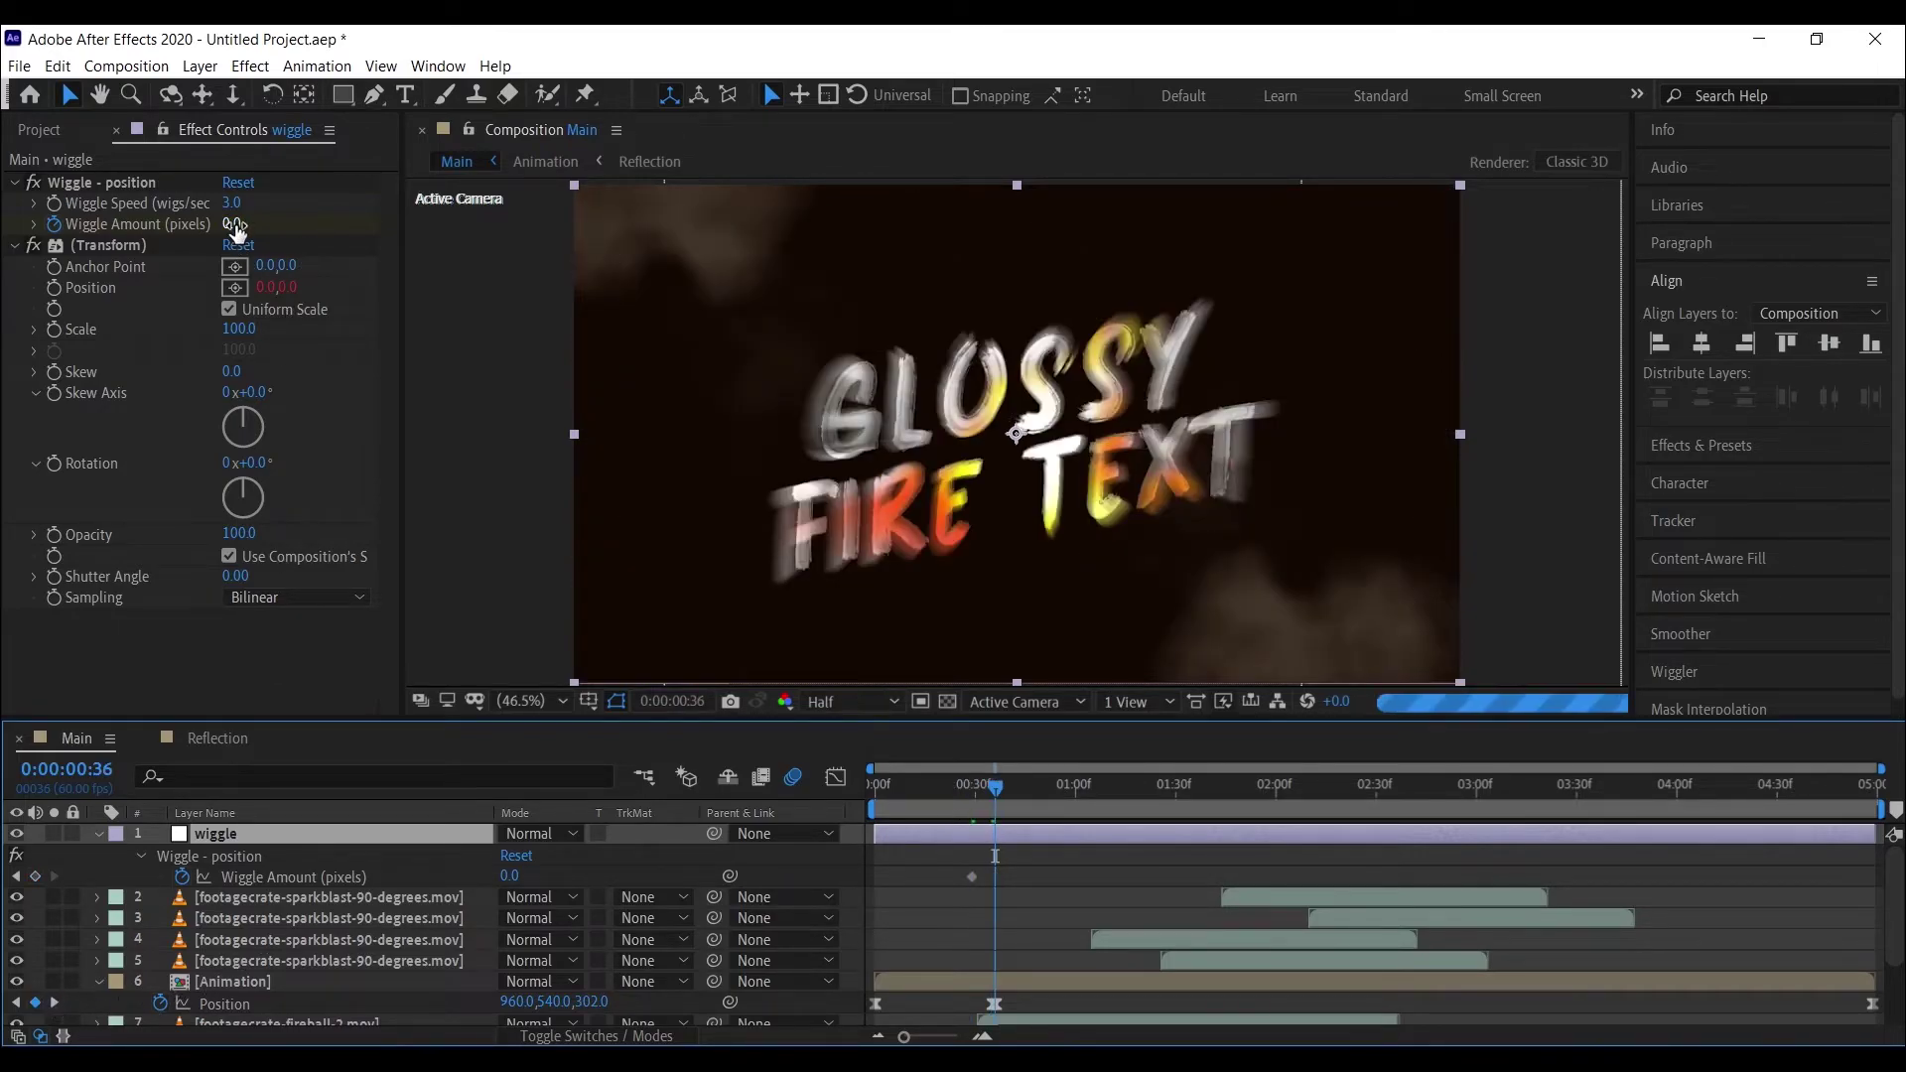
left_click(236, 225)
type("60")
key("Return")
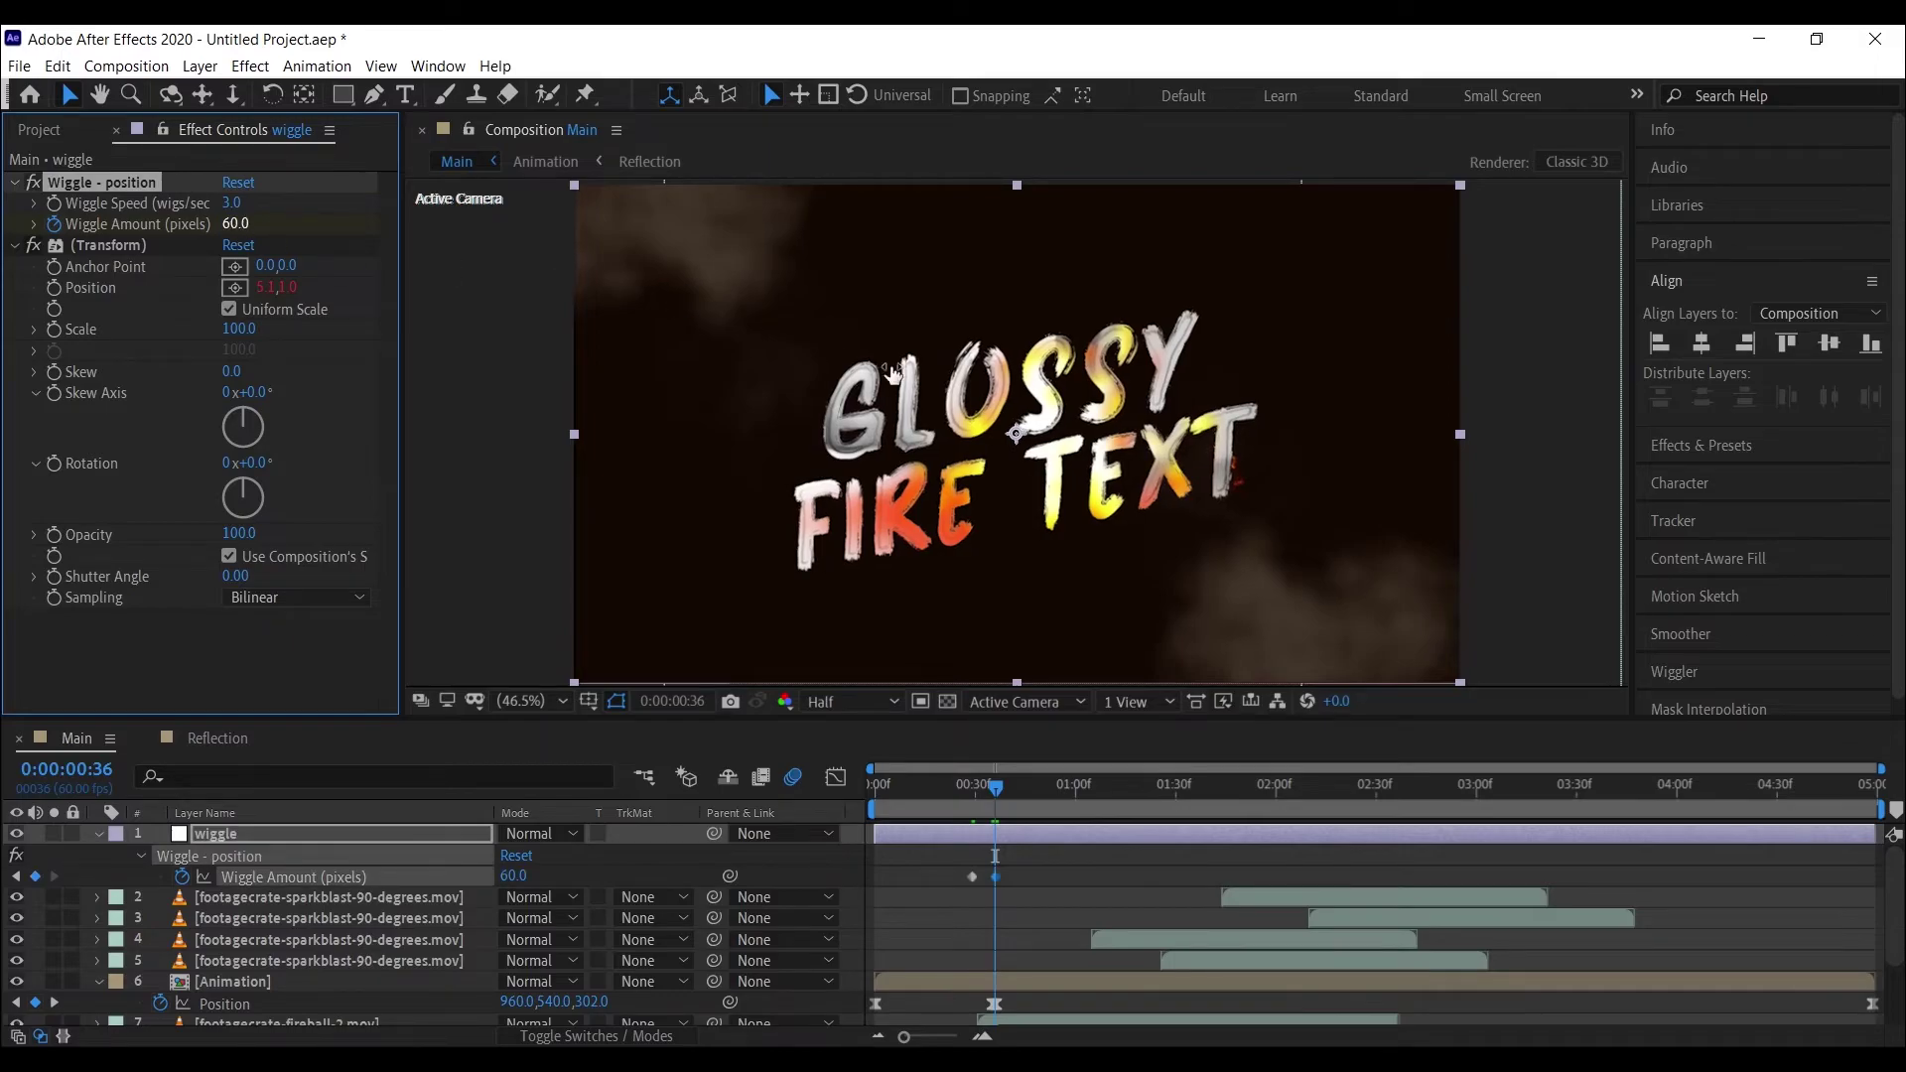
- Add a Wiggle Amount keyframe of 0 pixels at 0:00:00:51 and move the first Wiggle Amount keyframe slightly before 0:00:00:29
key("space")
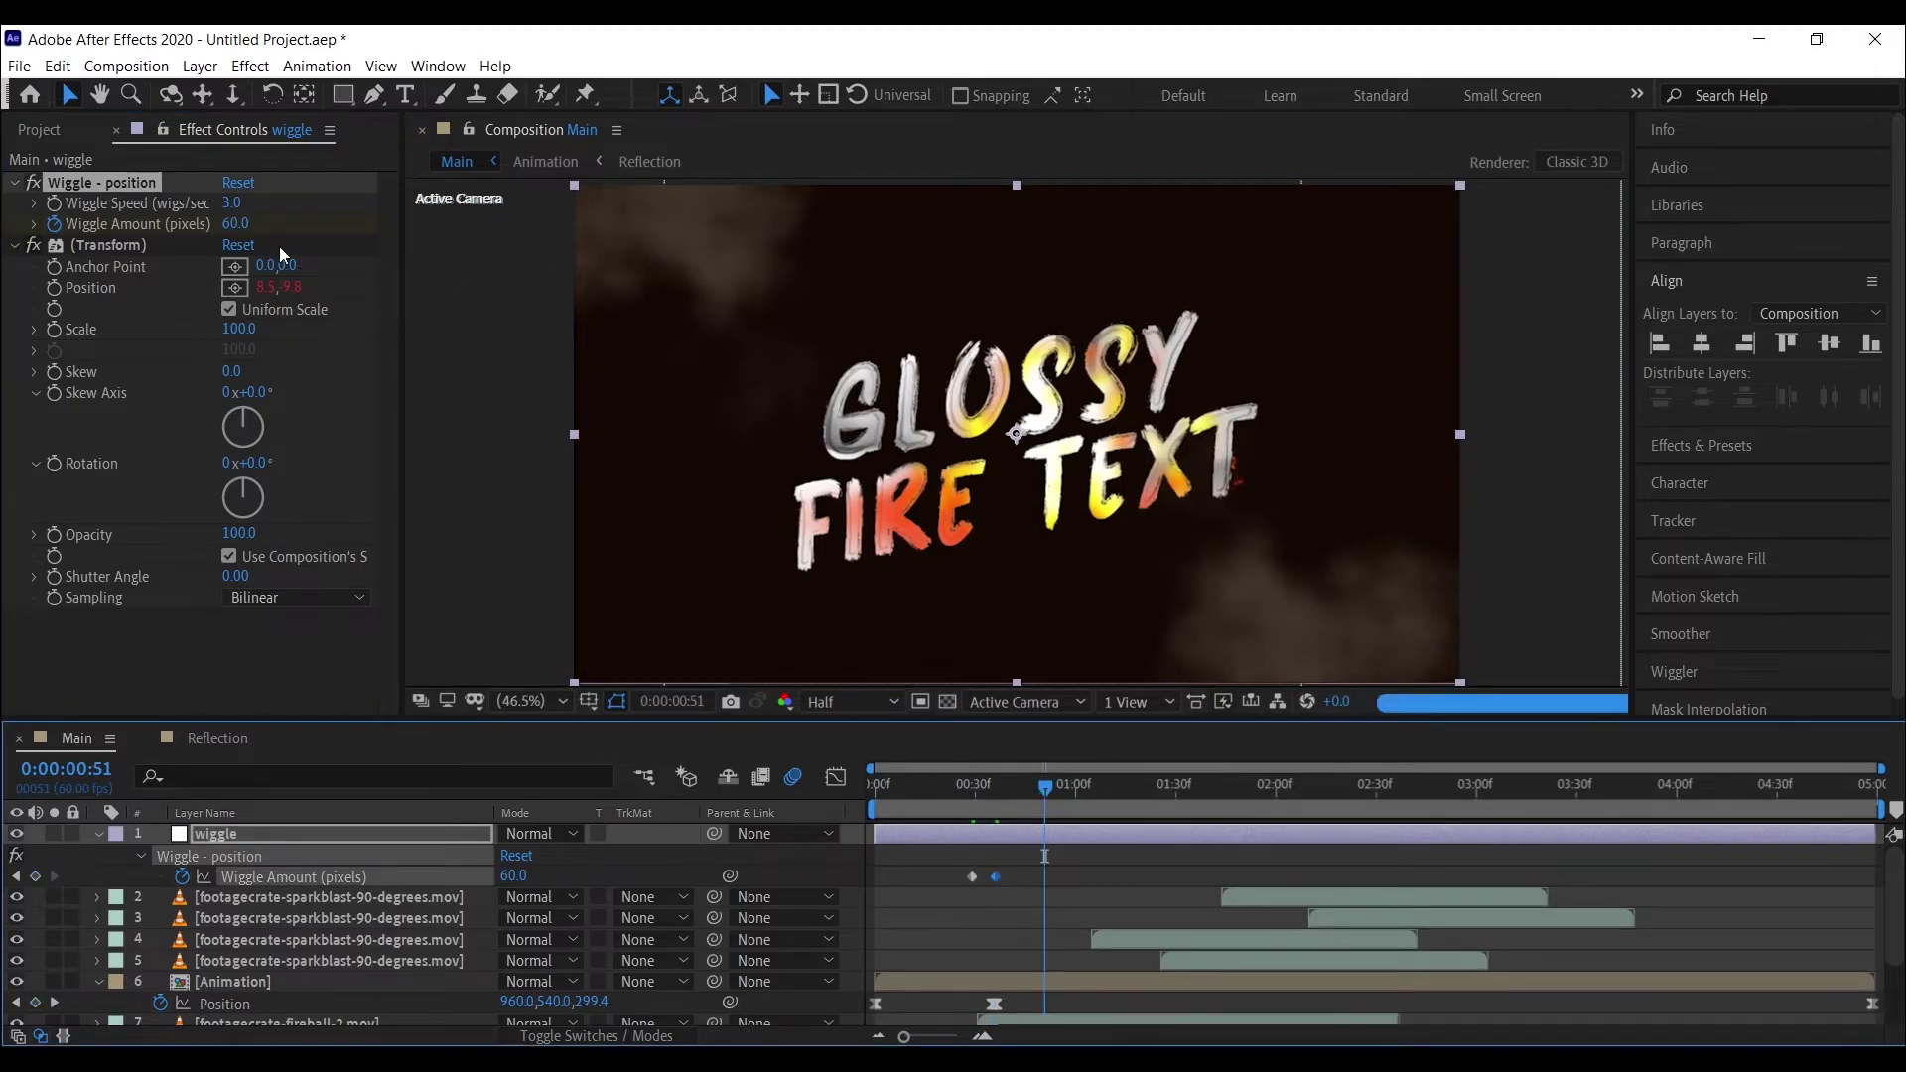
left_click(230, 224)
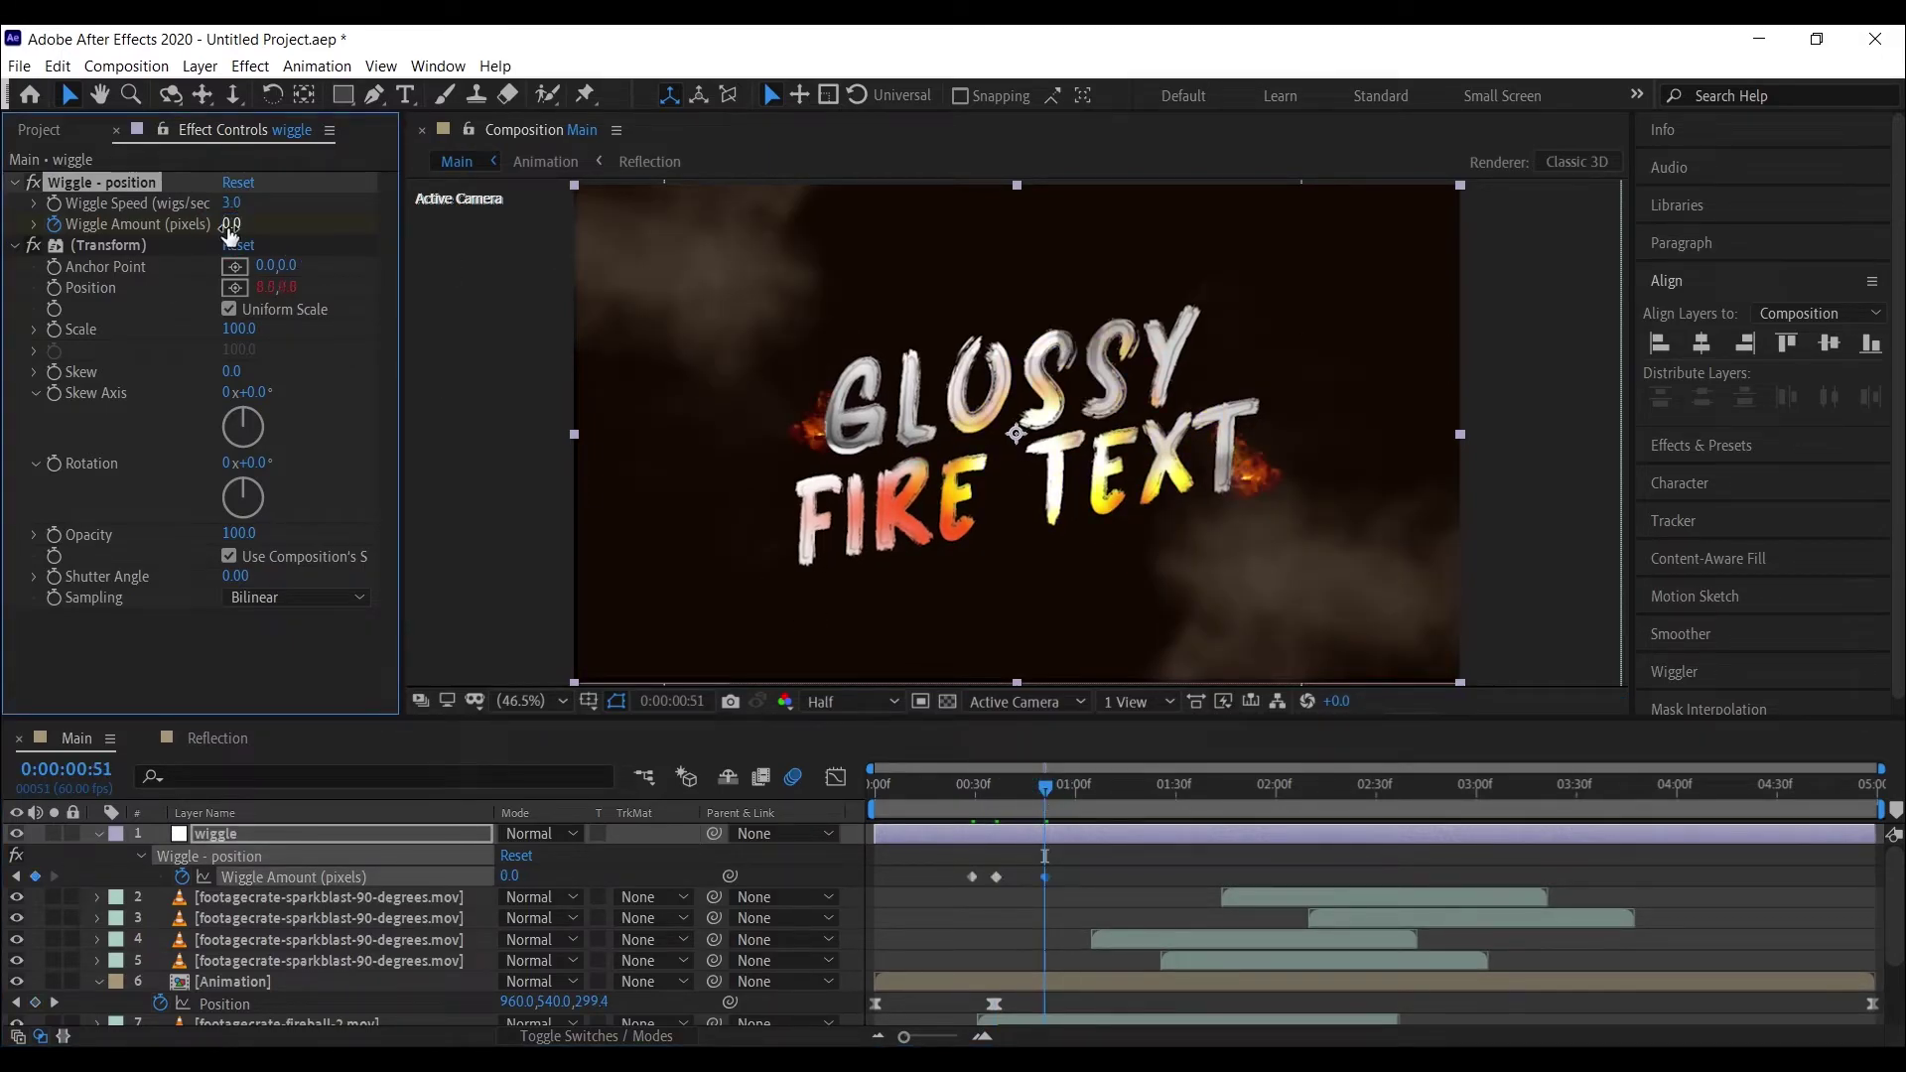
left_click_drag(969, 880, 959, 882)
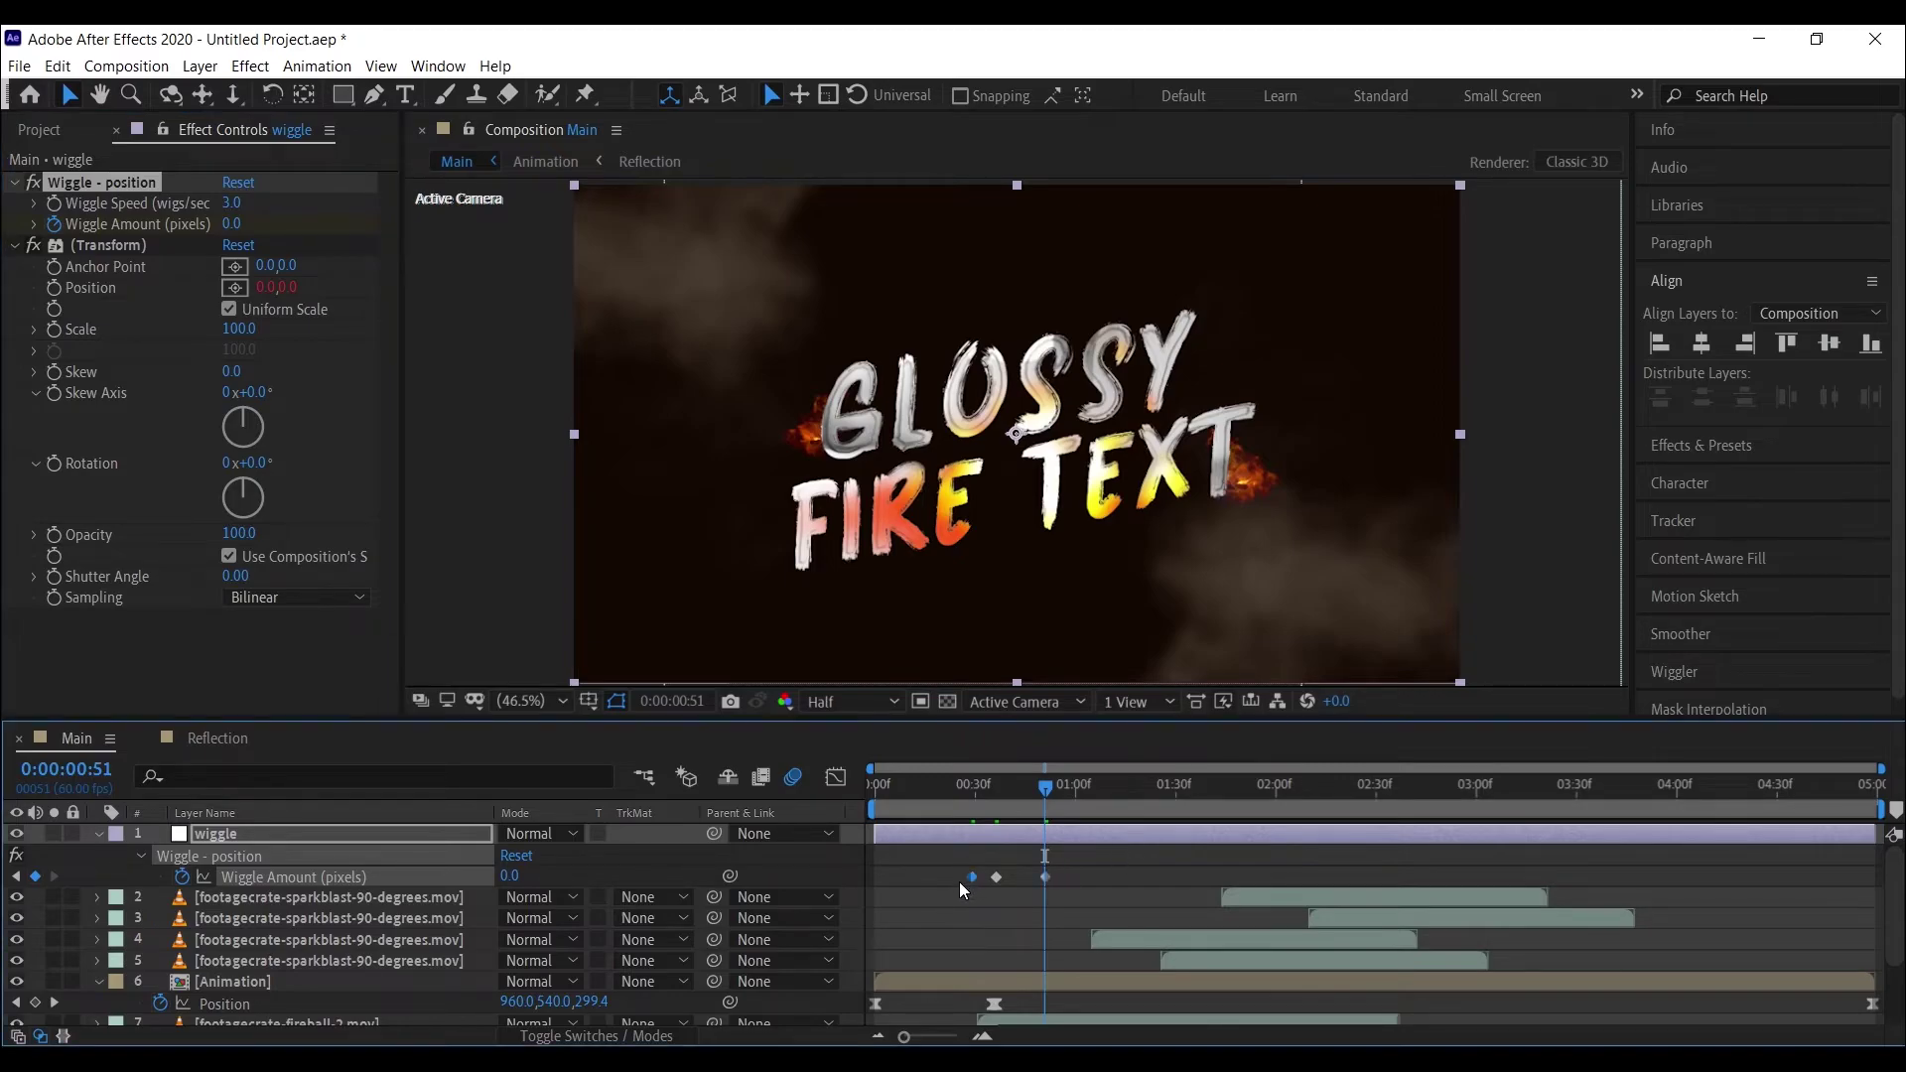
left_click(971, 790)
key("Page_Down")
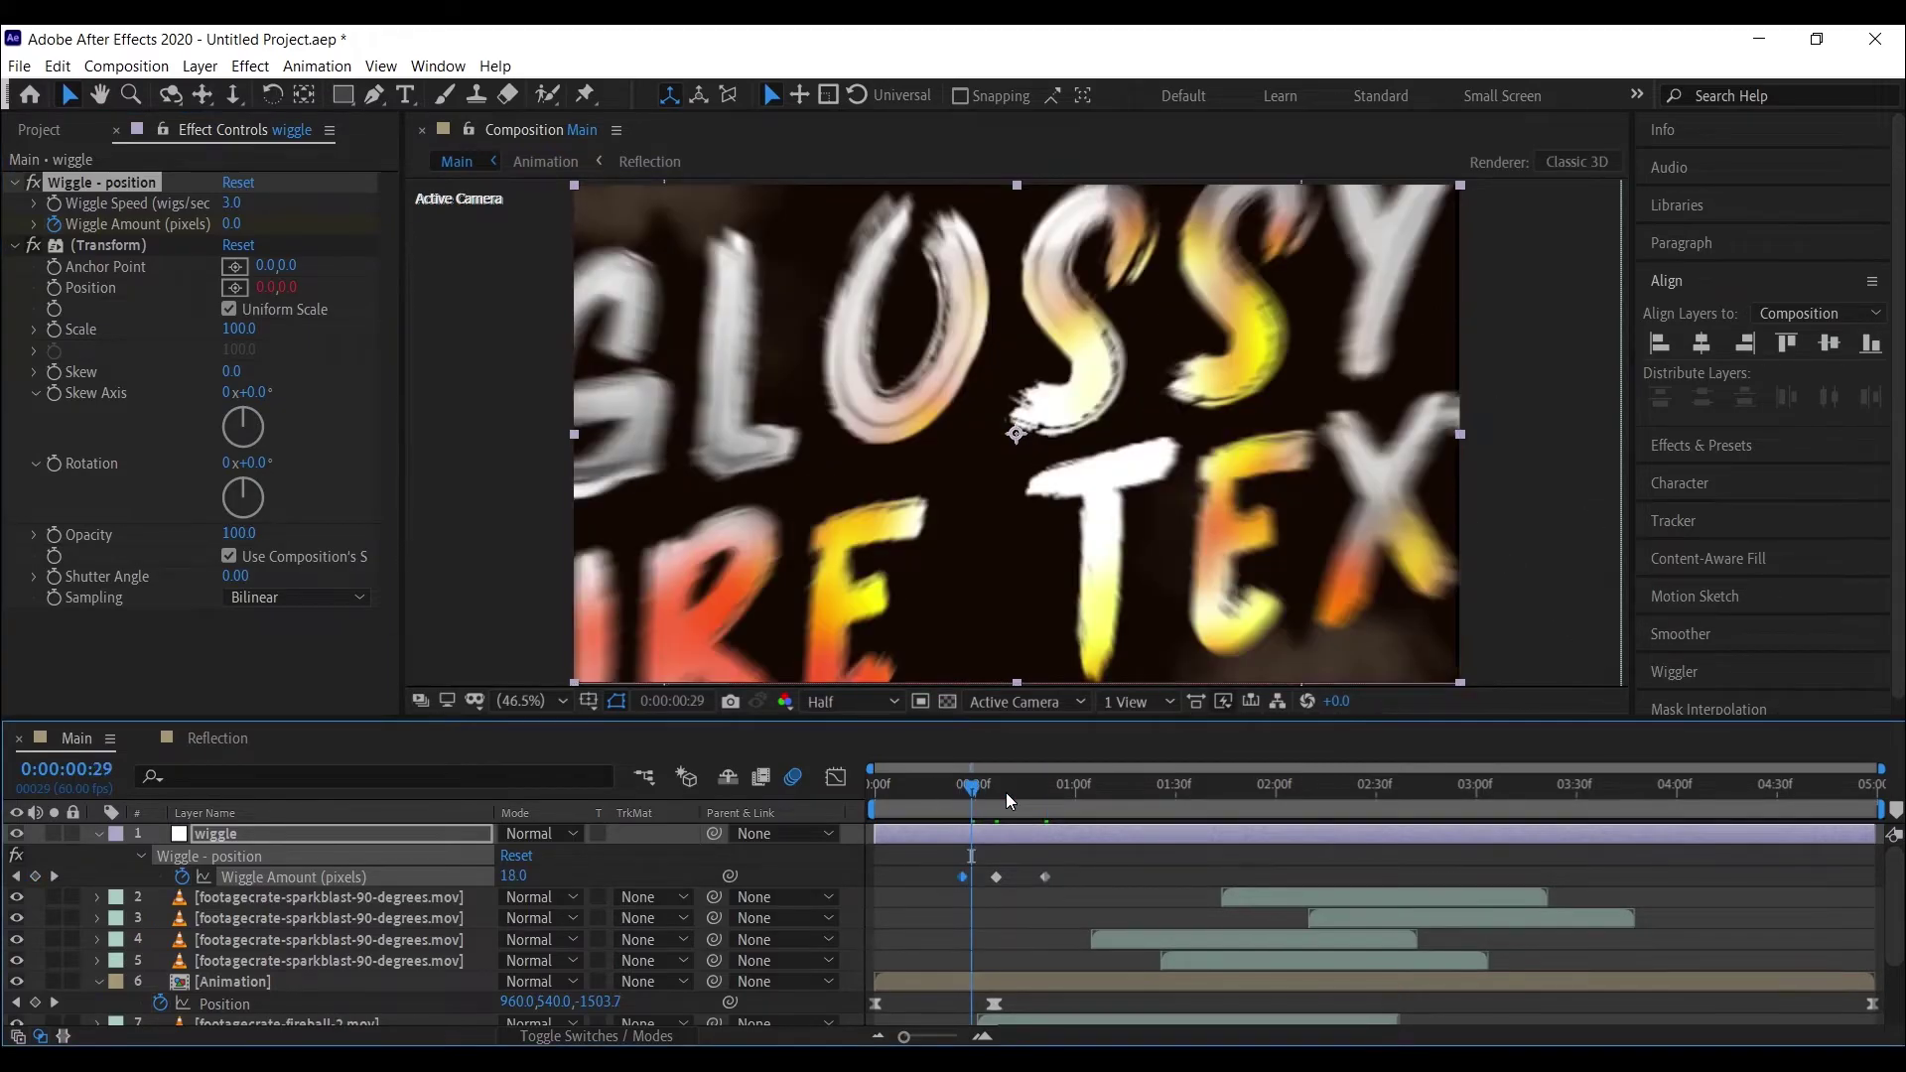
- Move the last Wiggle Amount keyframe slightly later, to about 0:00:00:54, and select all three Wiggle Amount keyframes
left_click_drag(1007, 799, 1033, 792)
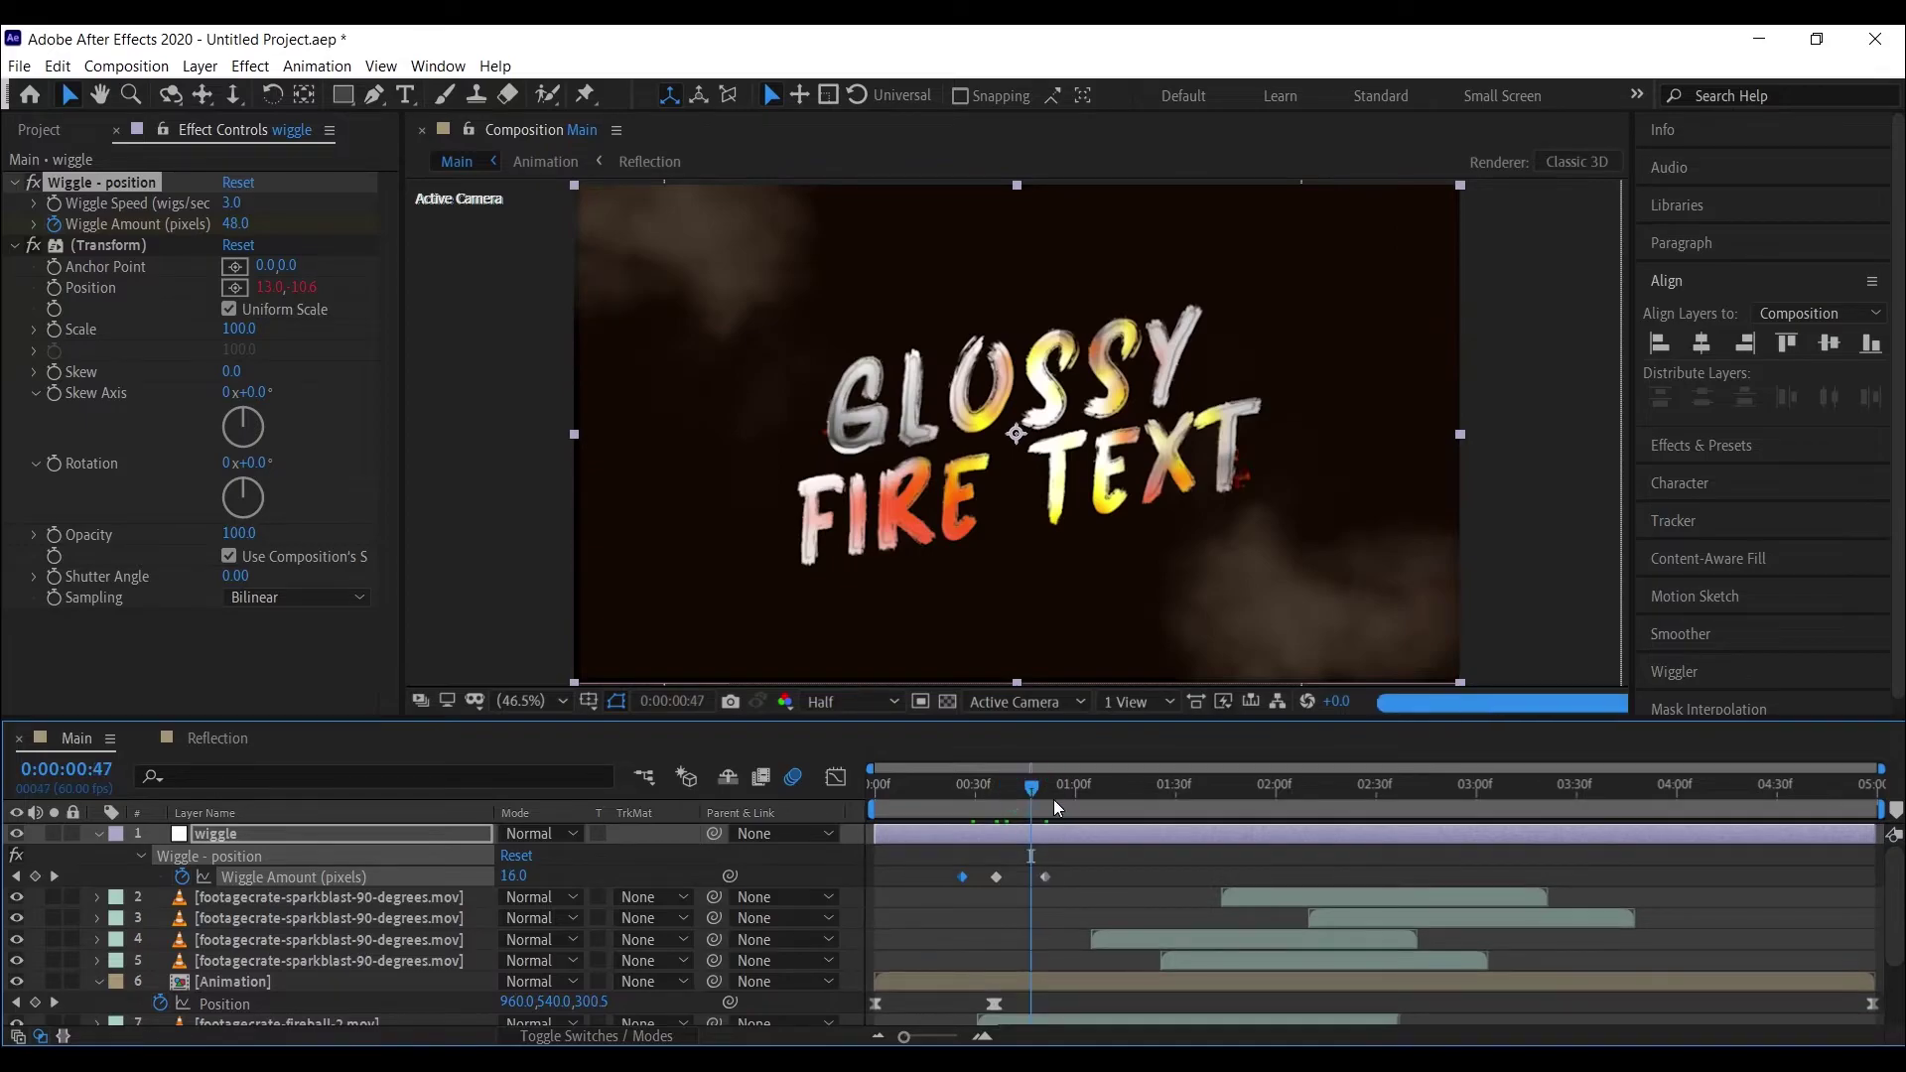
left_click(1052, 800)
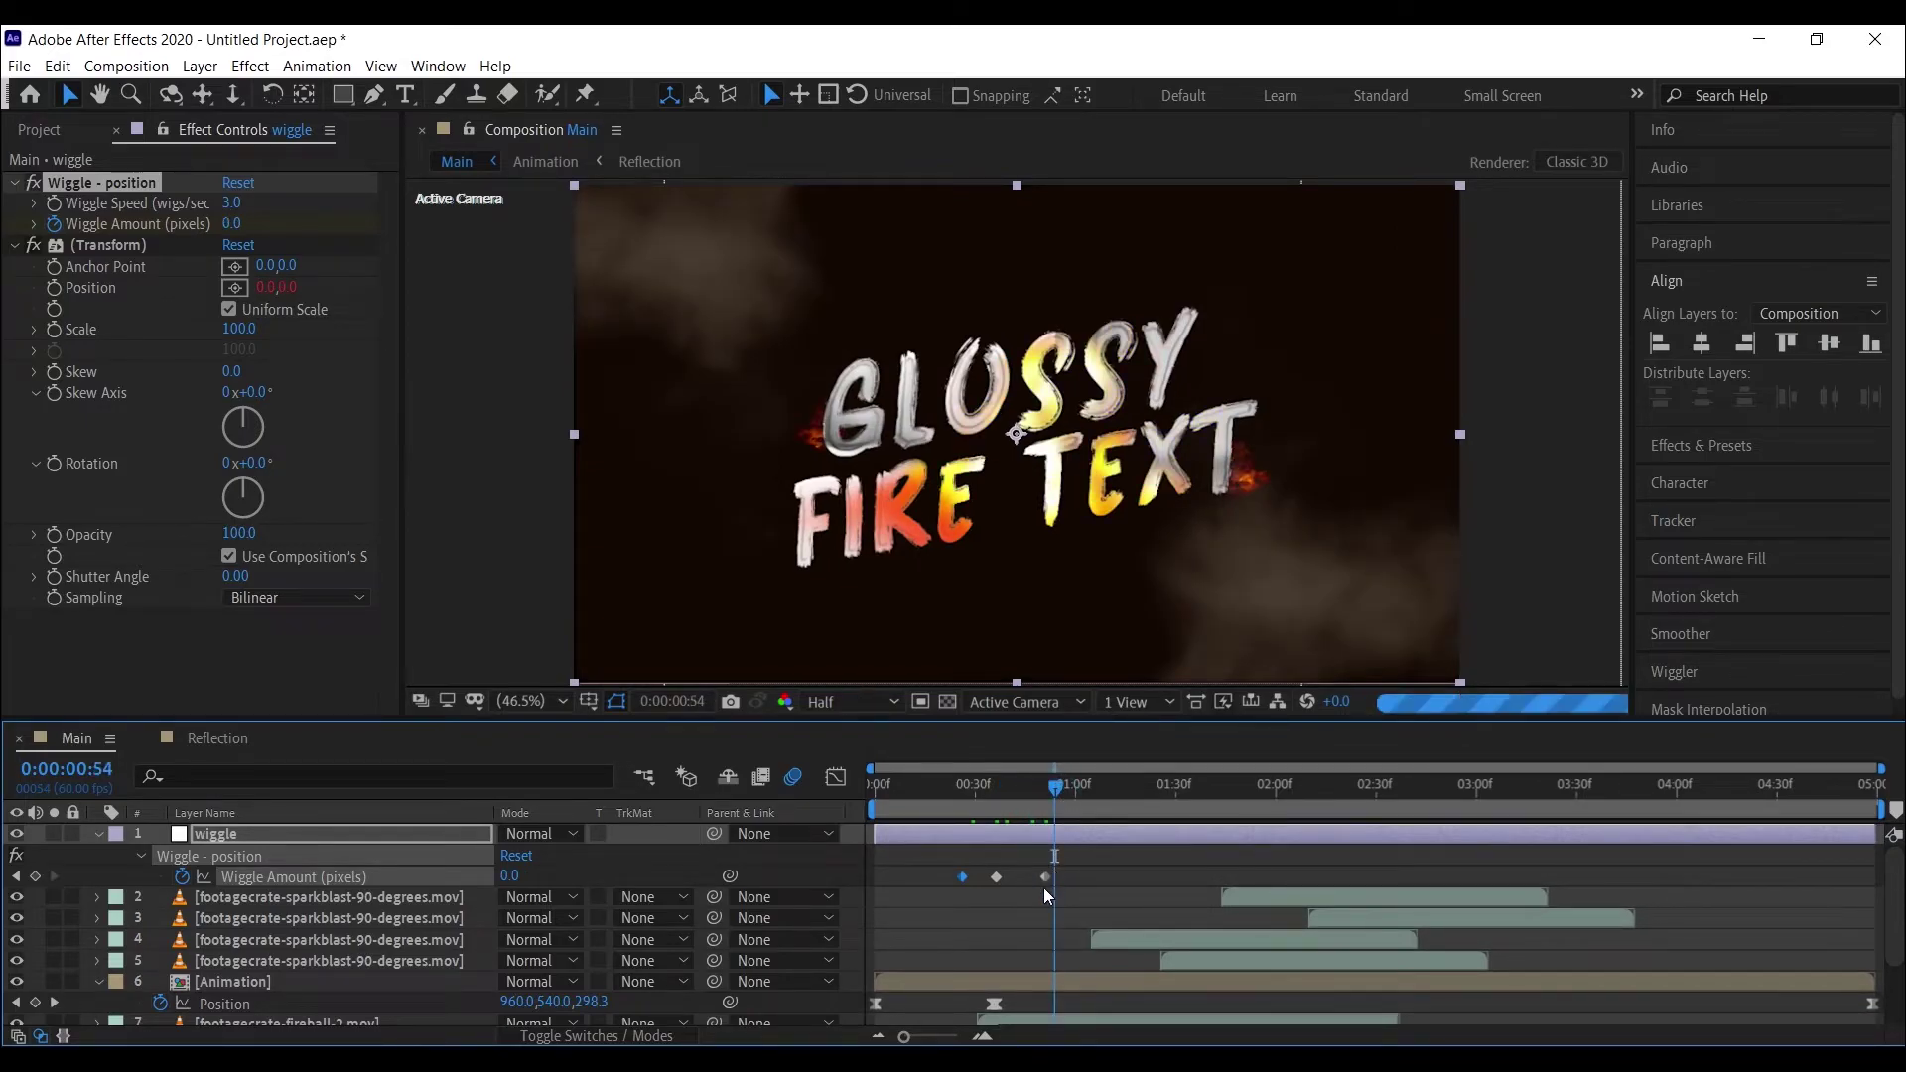
left_click_drag(1046, 877, 950, 910)
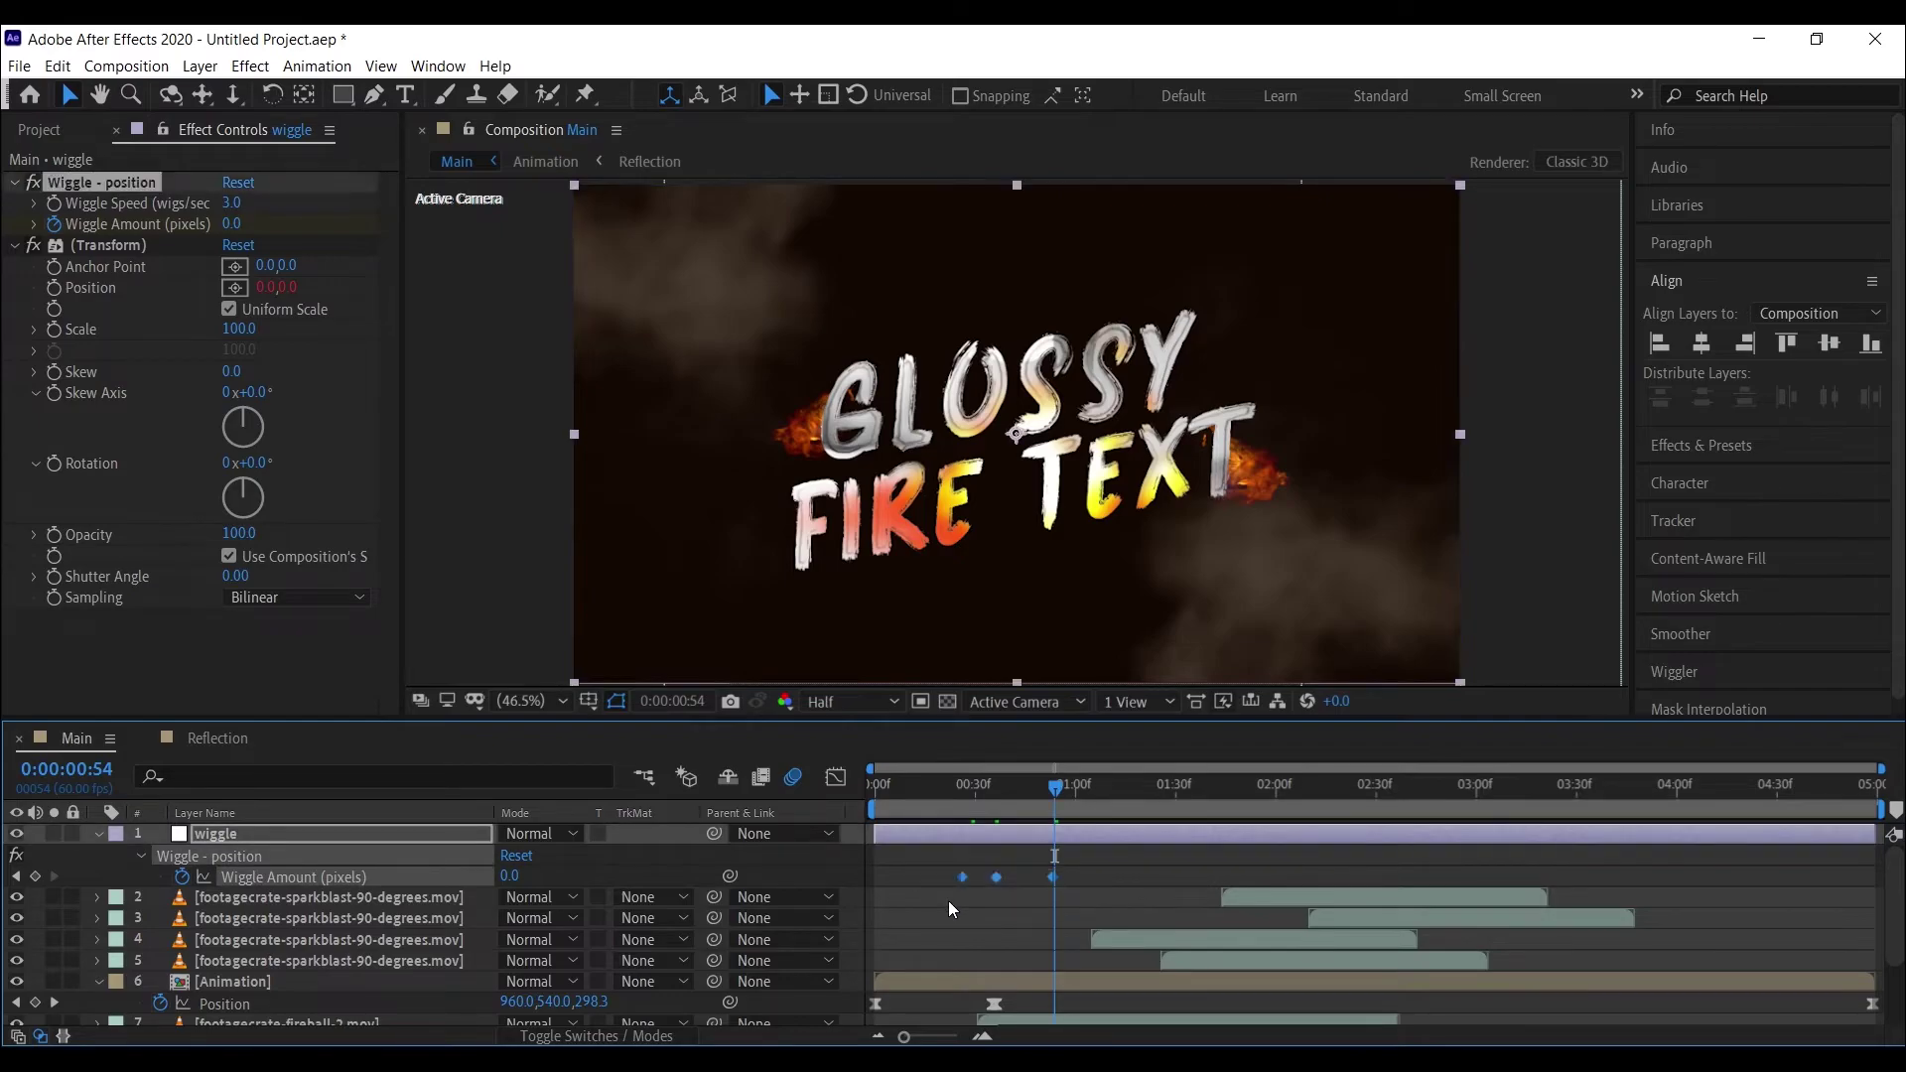
- Apply Easy Ease to the three Wiggle Amount keyframes and collapse the wiggle and Animation layers' properties
right_click(1000, 885)
mouse_move(1112, 855)
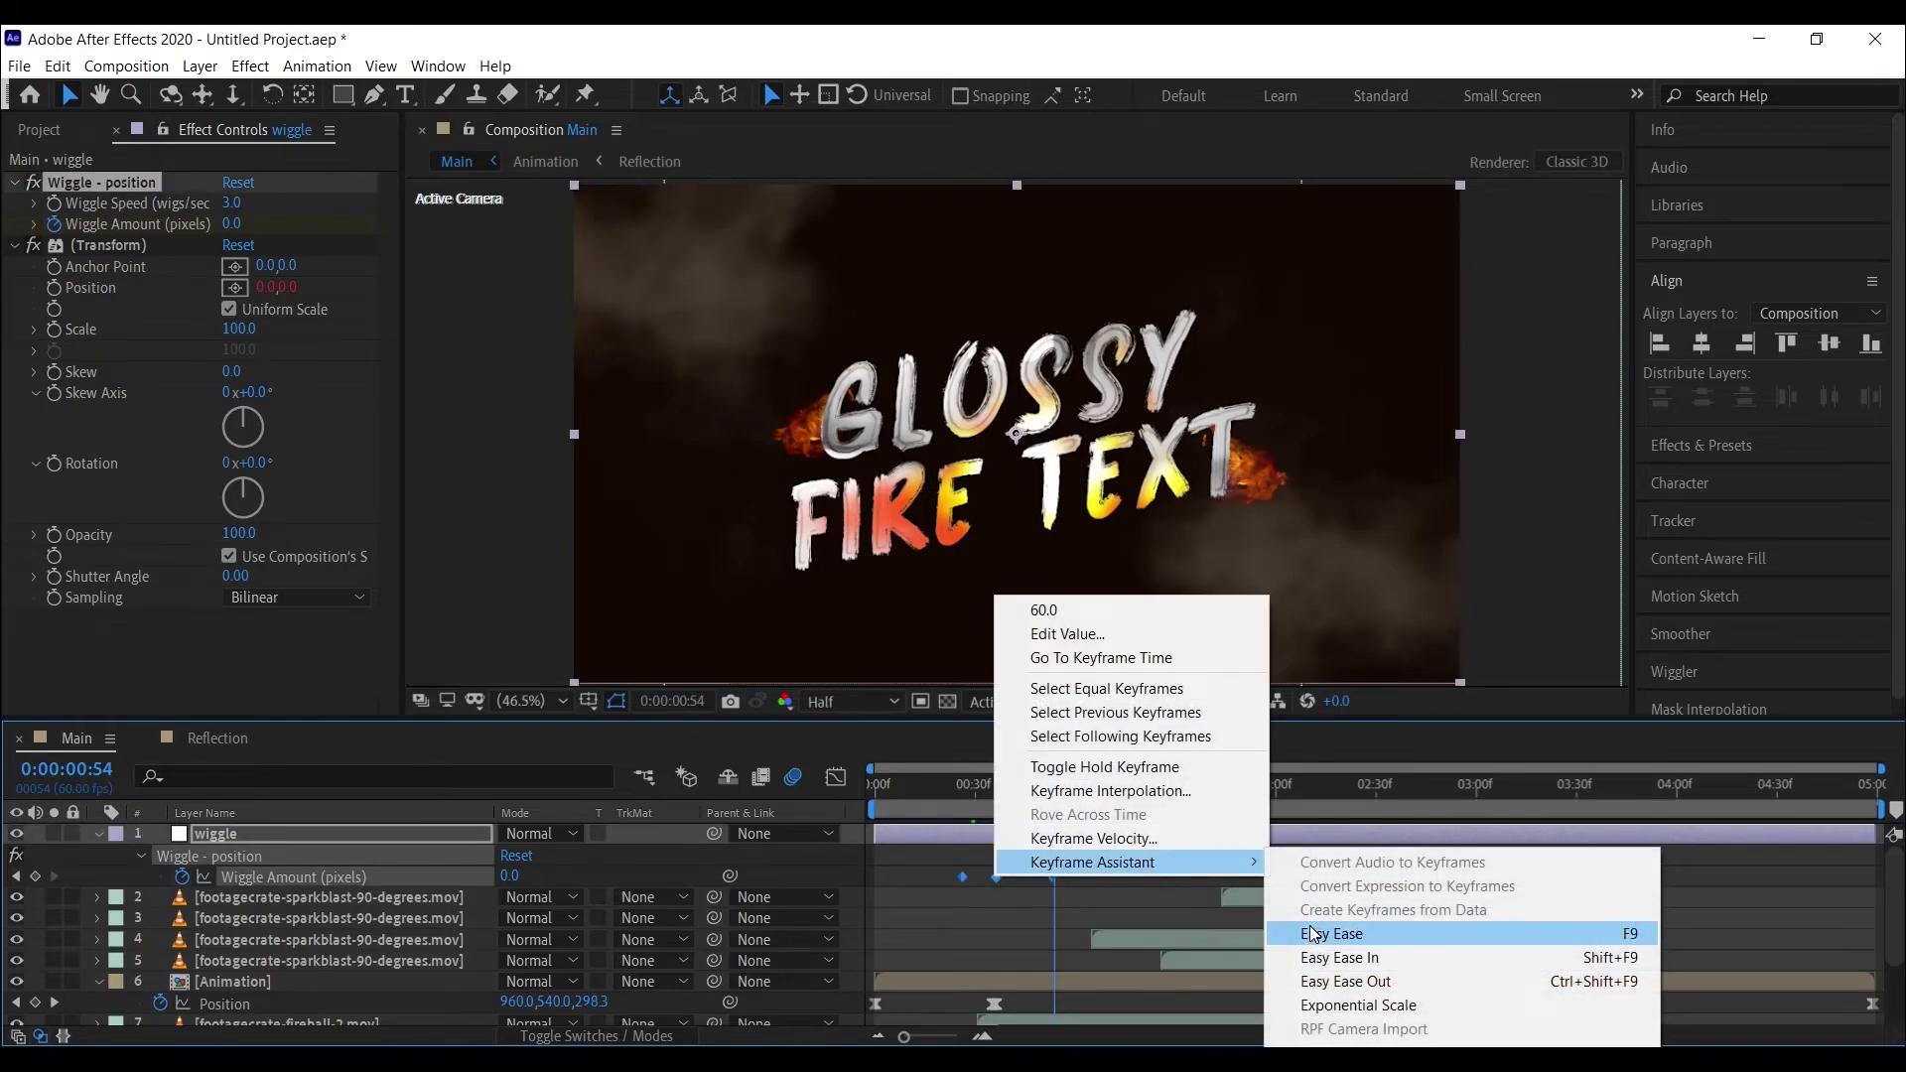
left_click(1310, 933)
left_click(95, 839)
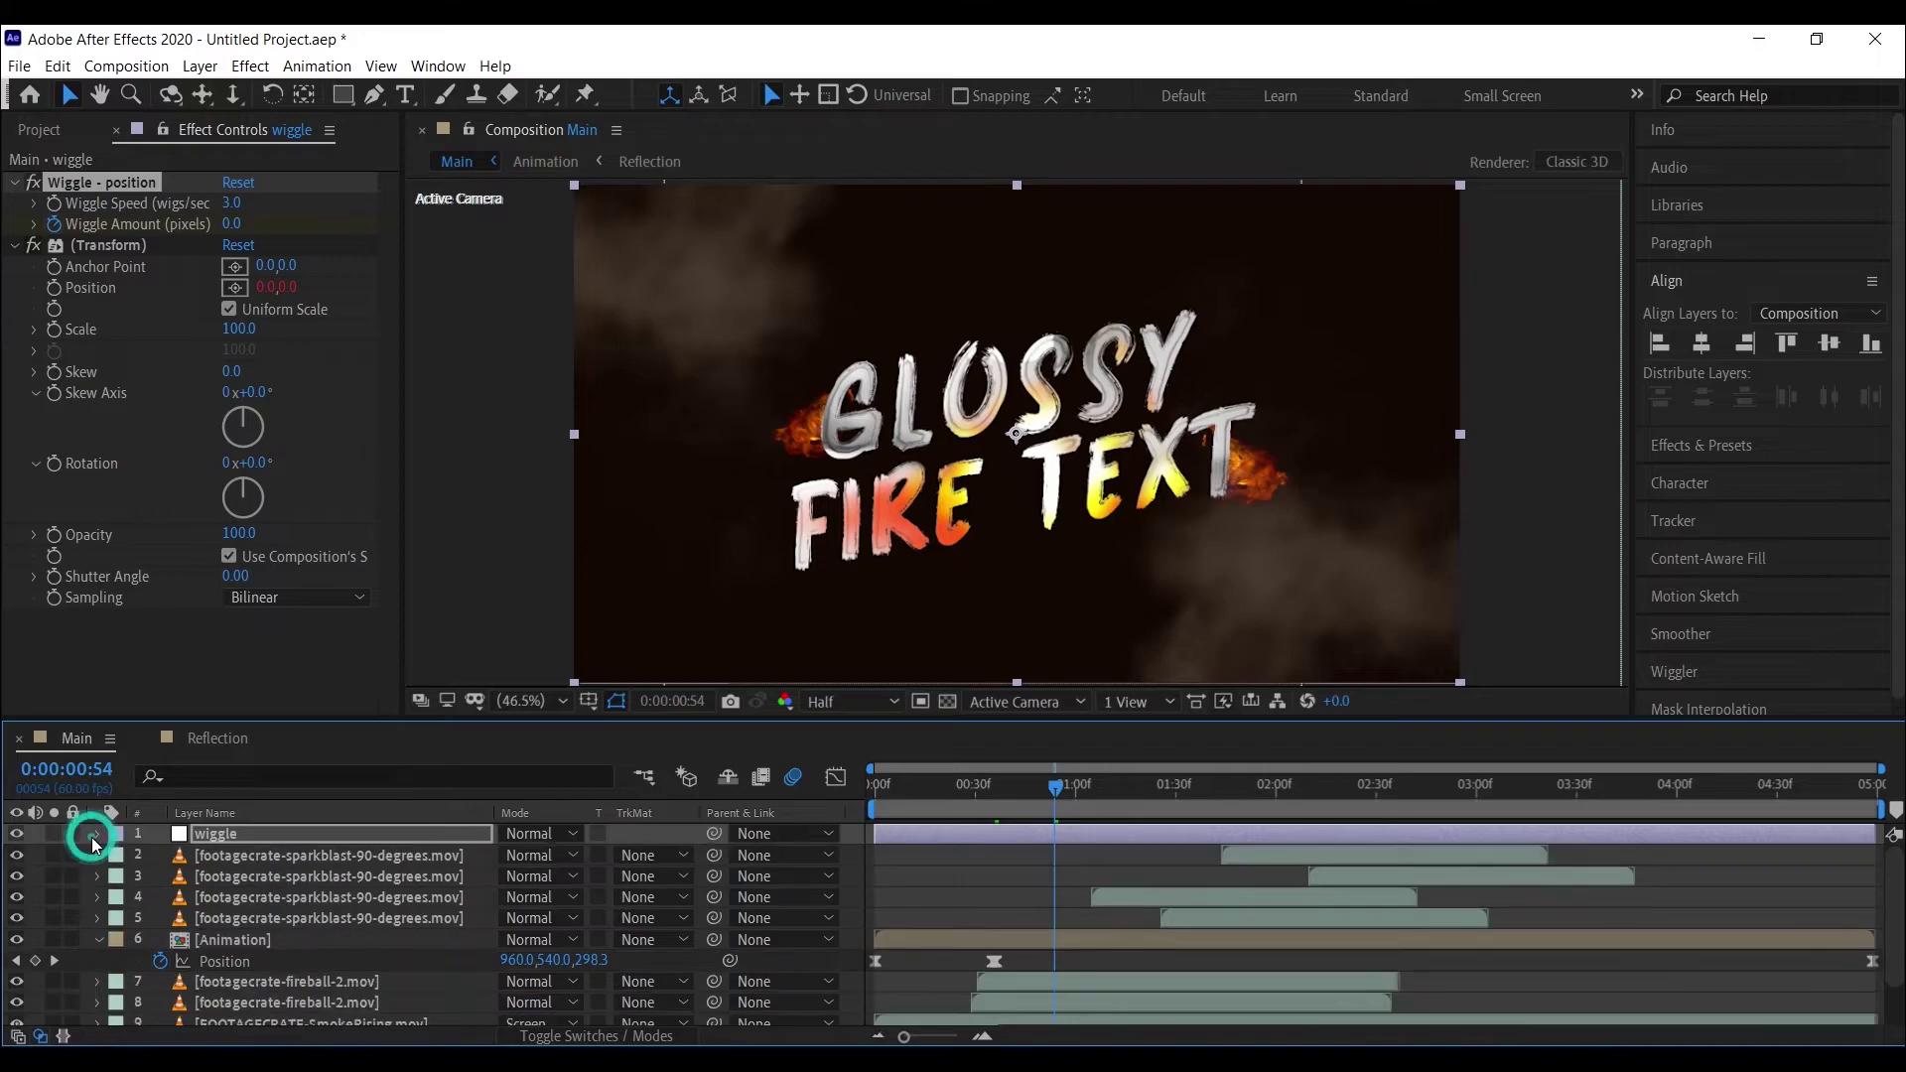
left_click(99, 938)
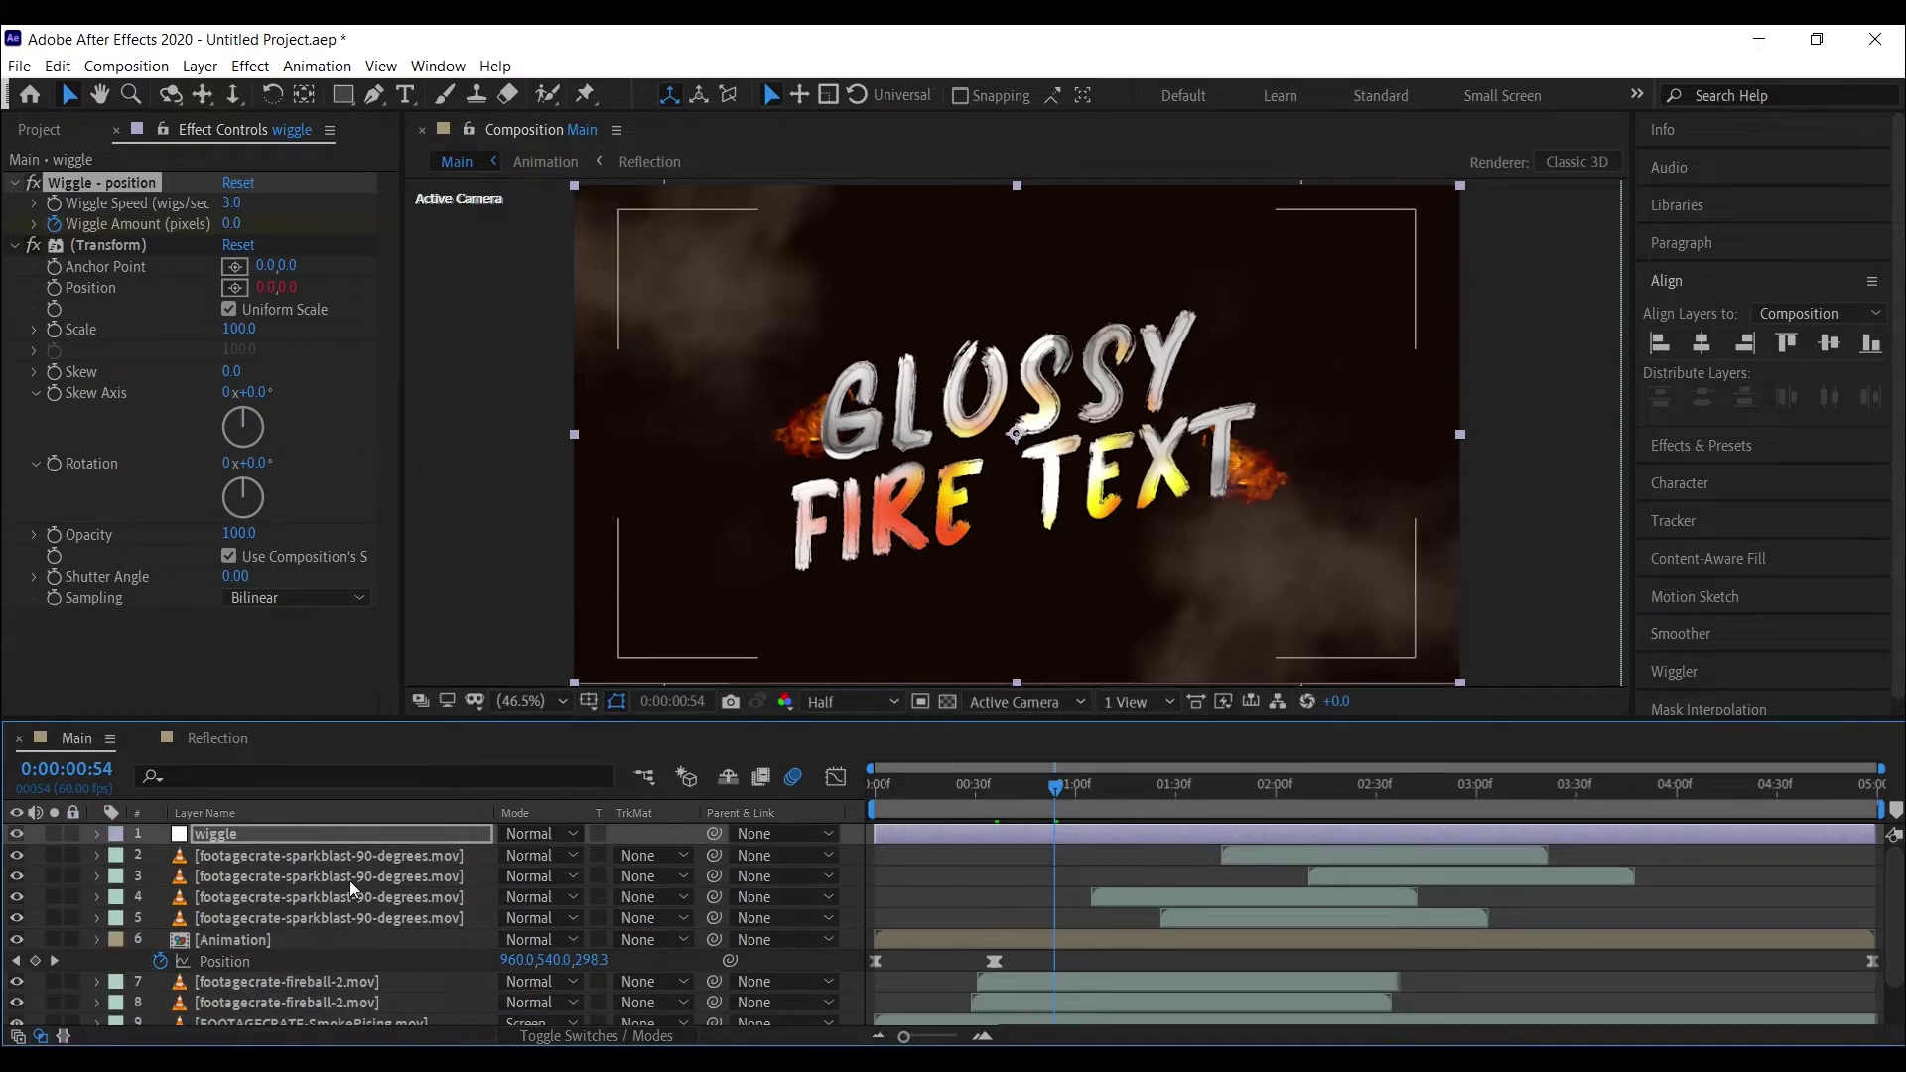
- Create an adjustment layer above the wiggle layer in the Main composition and rename it CC
right_click(651, 831)
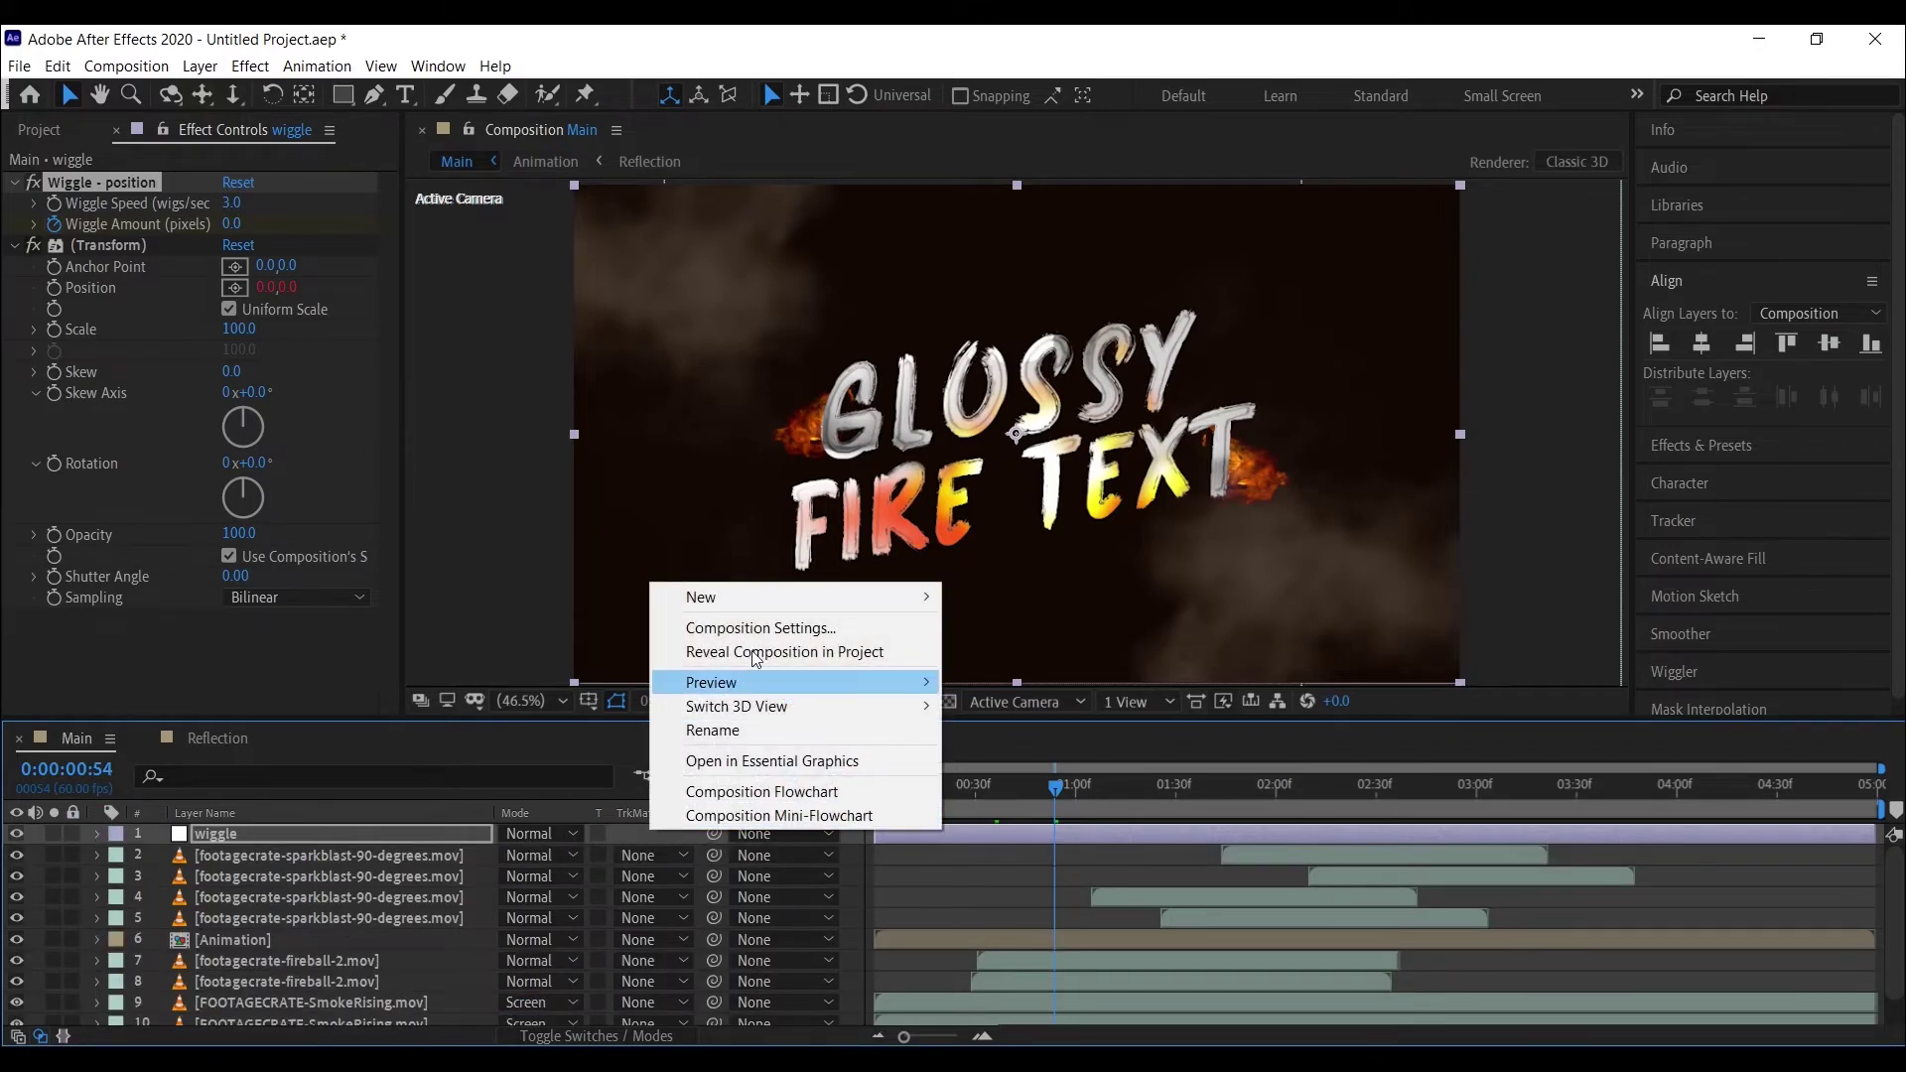
left_click(799, 597)
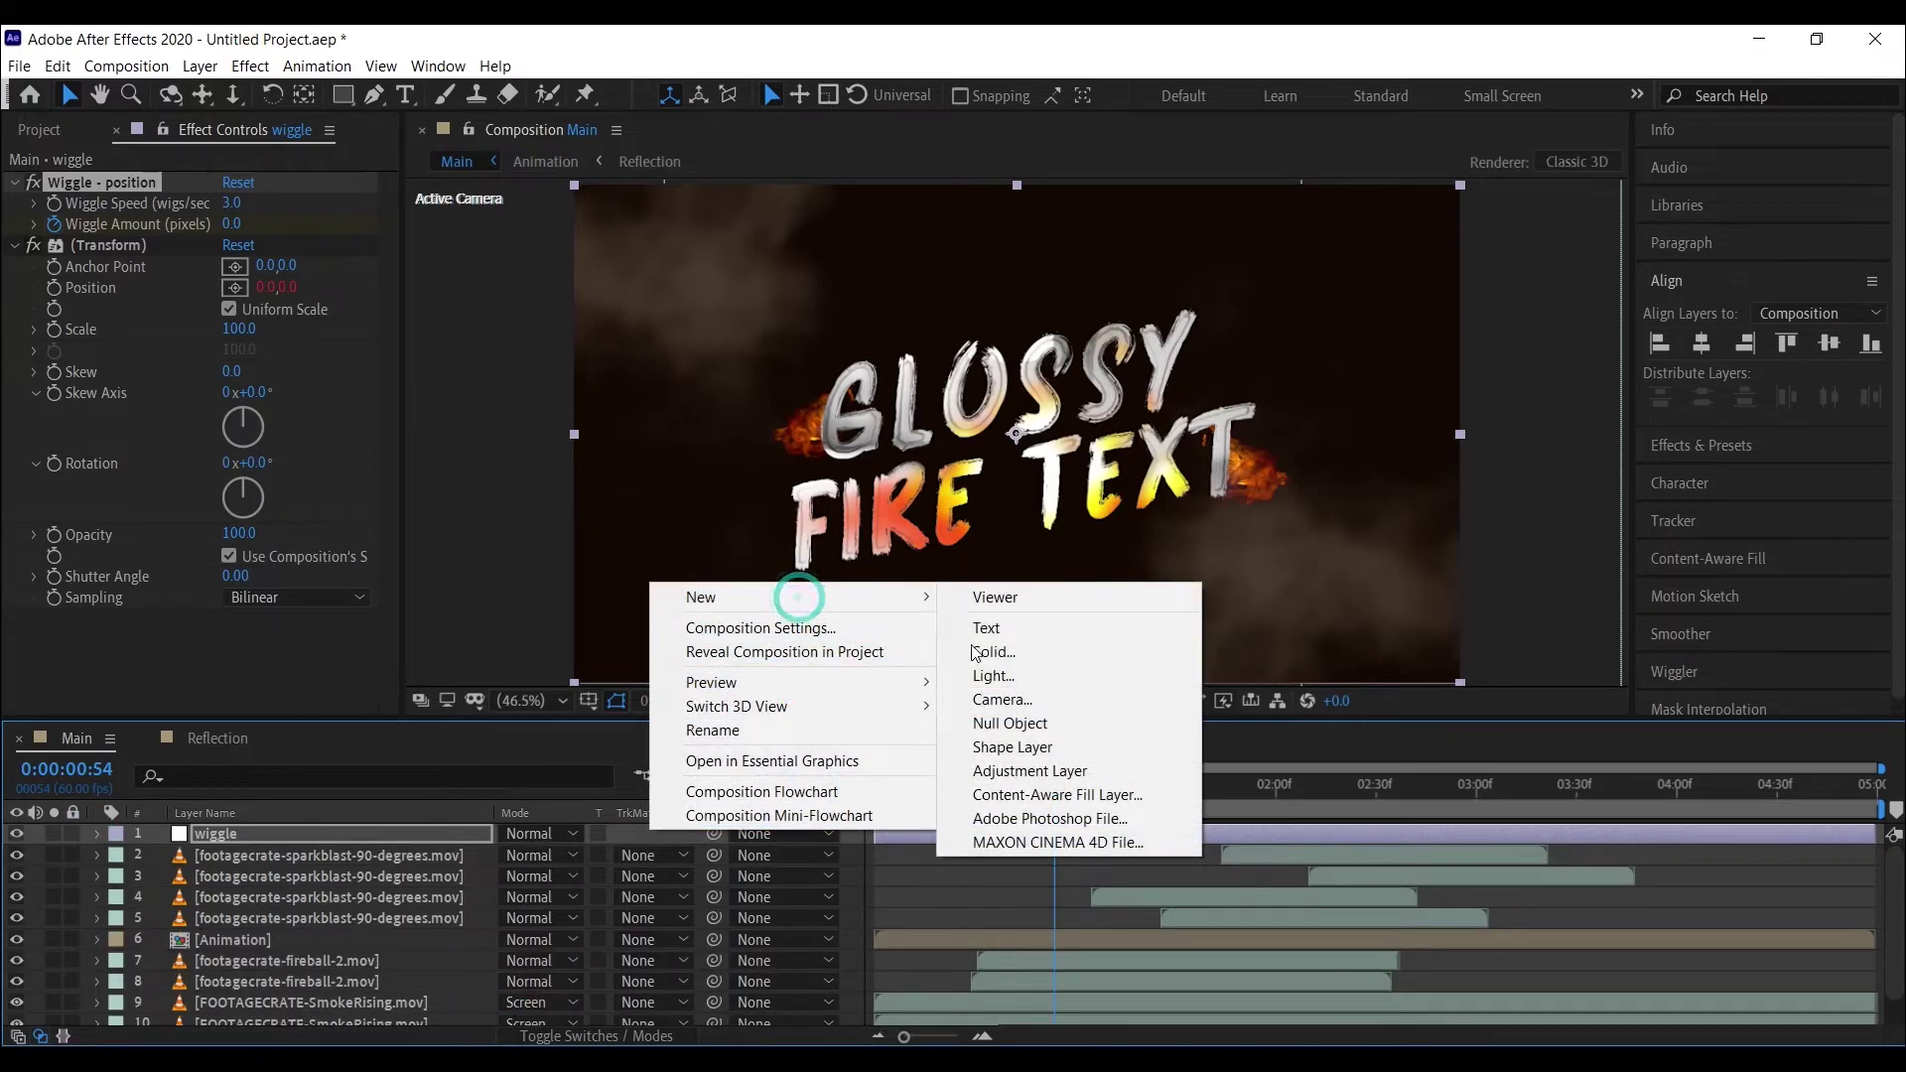
left_click(1033, 772)
right_click(336, 842)
left_click(403, 802)
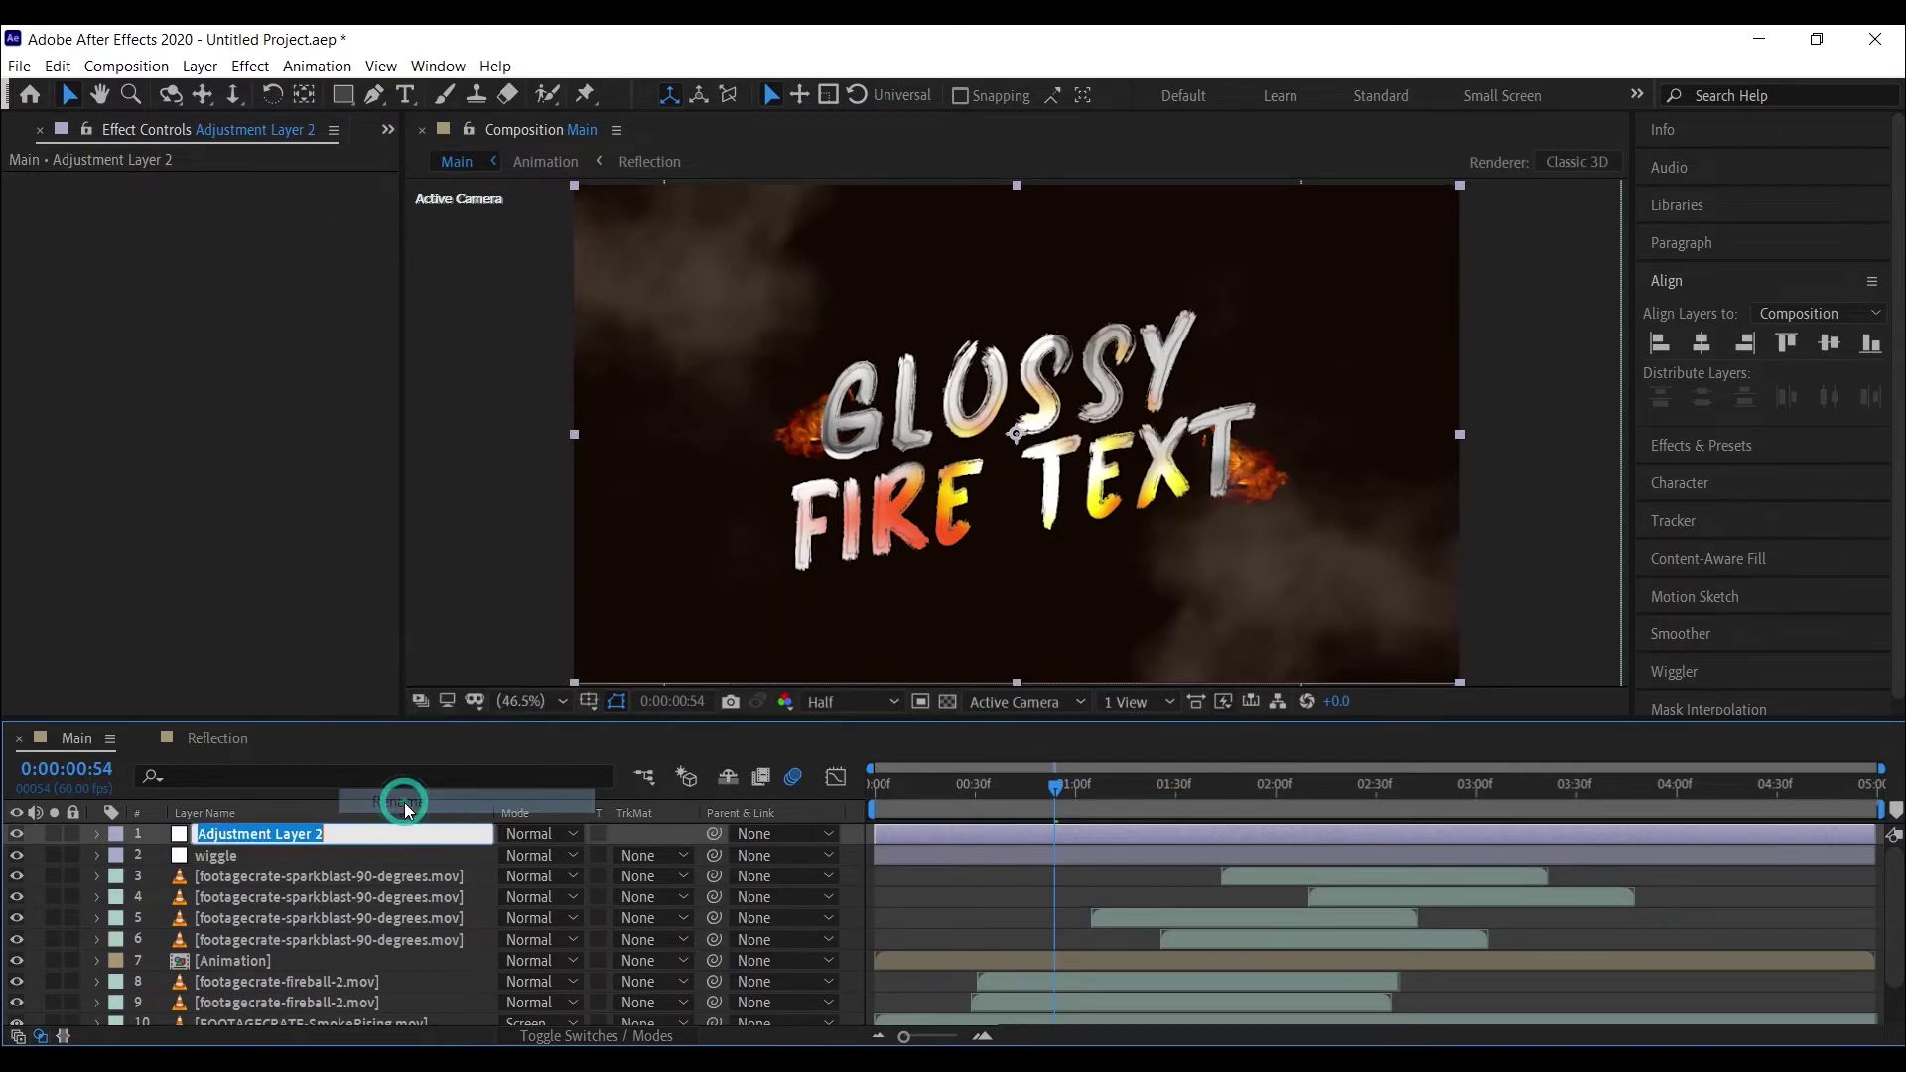
type("CC")
key("Return")
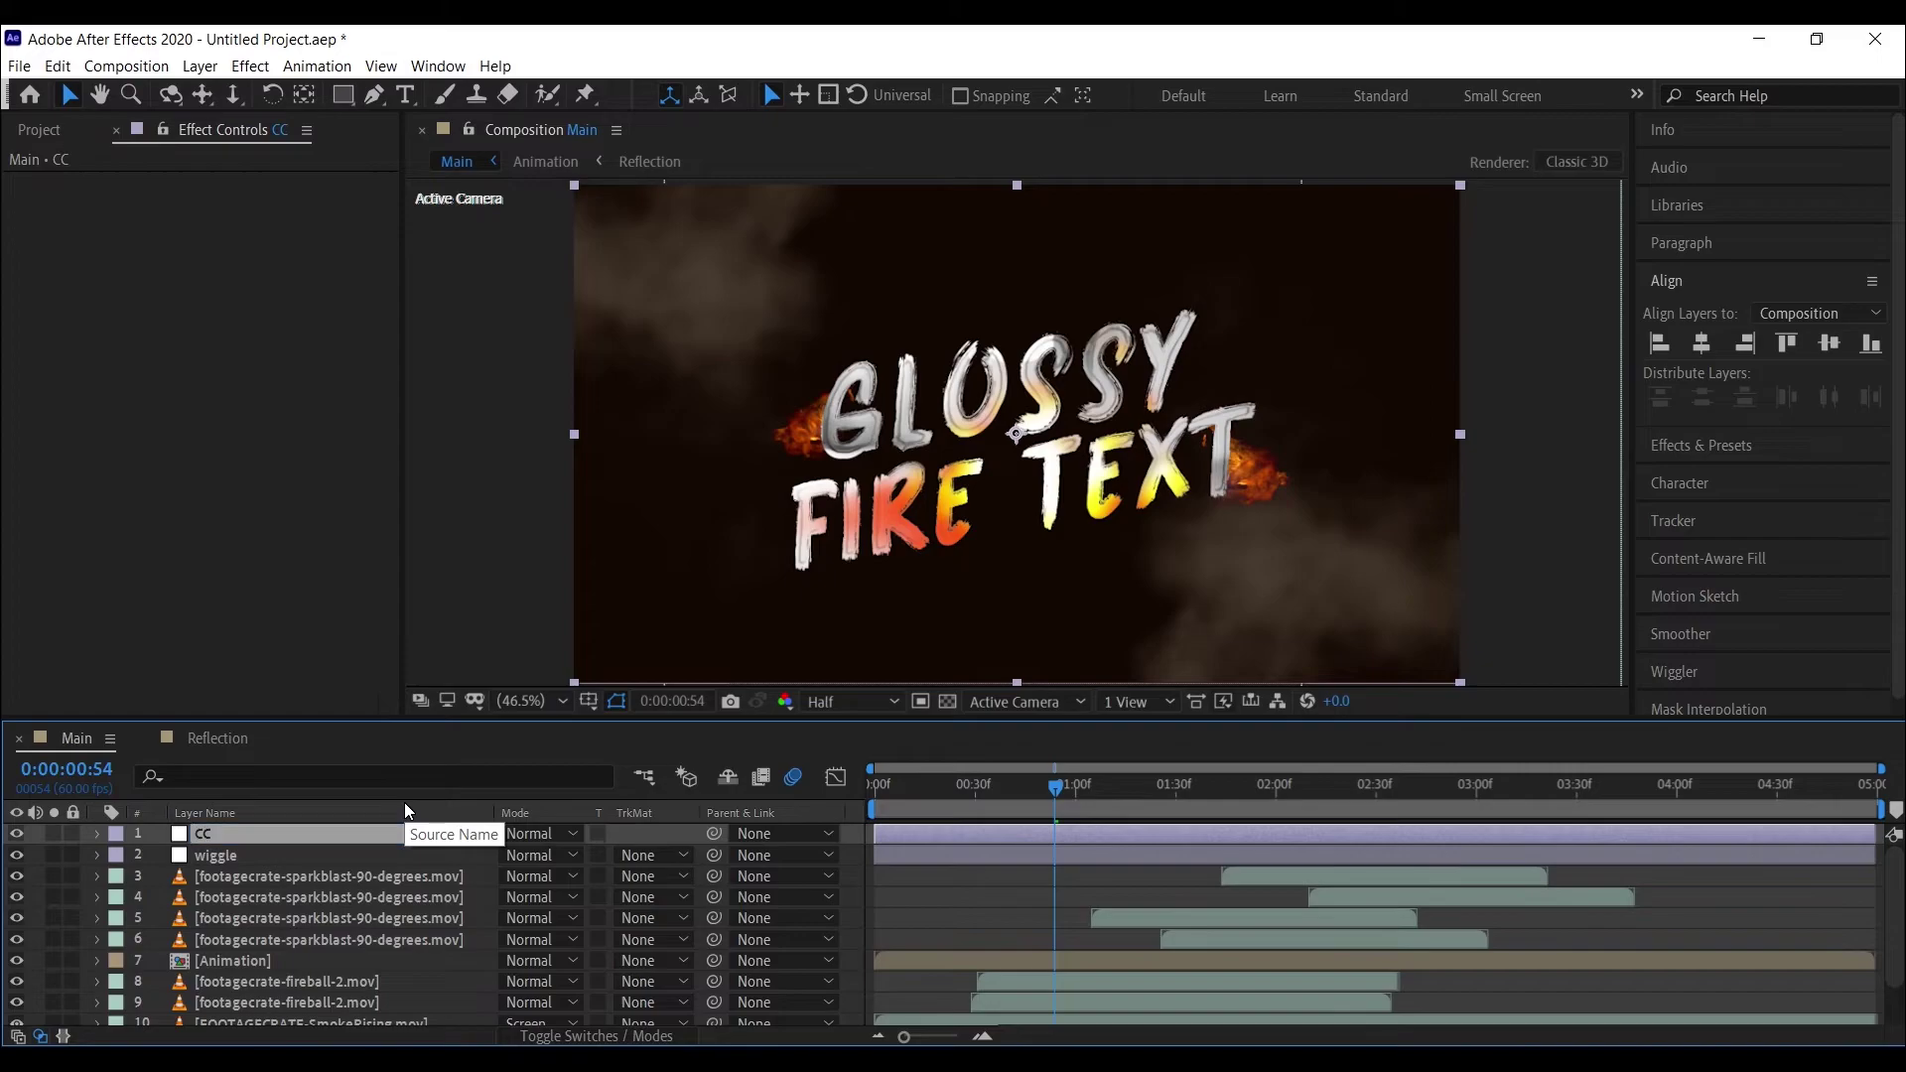
- Apply the Curves effect to the CC layer and shape the RGB curve into a gentle S with raised highlights and lowered shadows
key("ctrl+space")
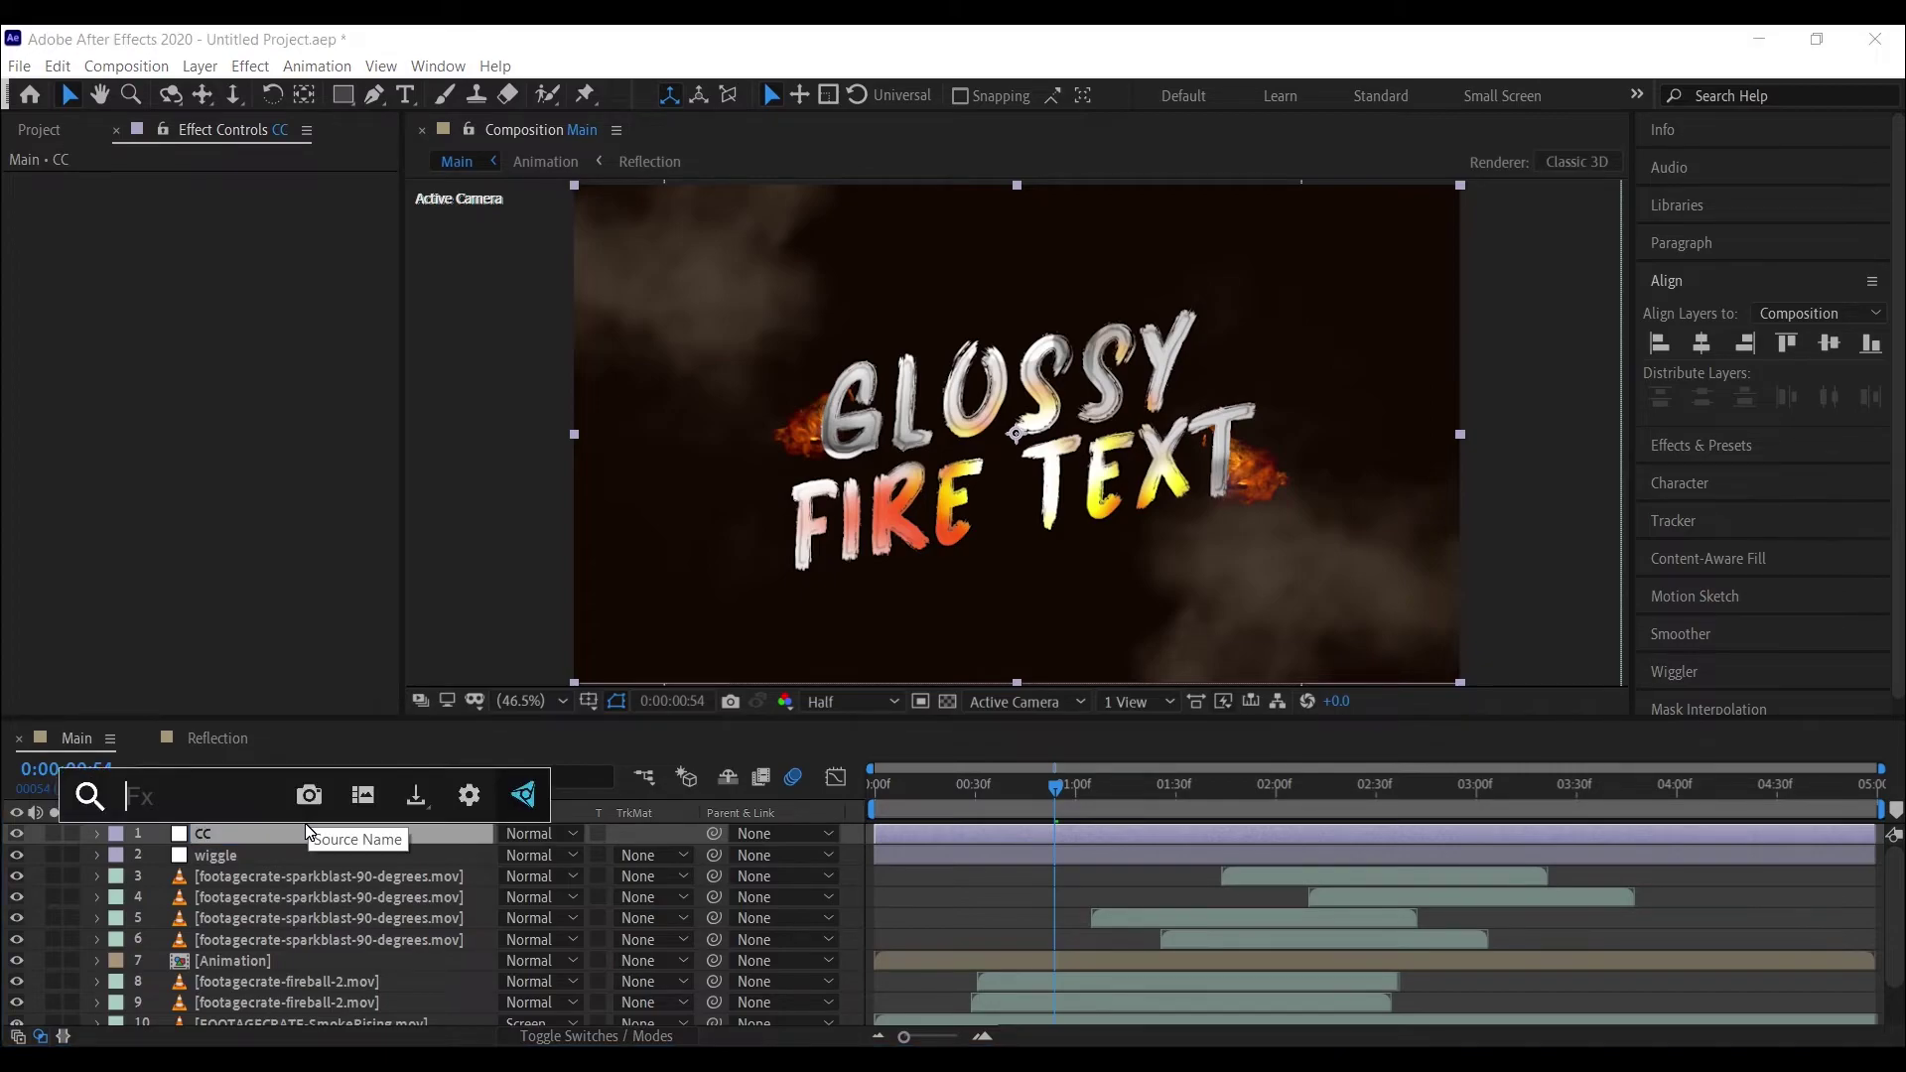
type("curv")
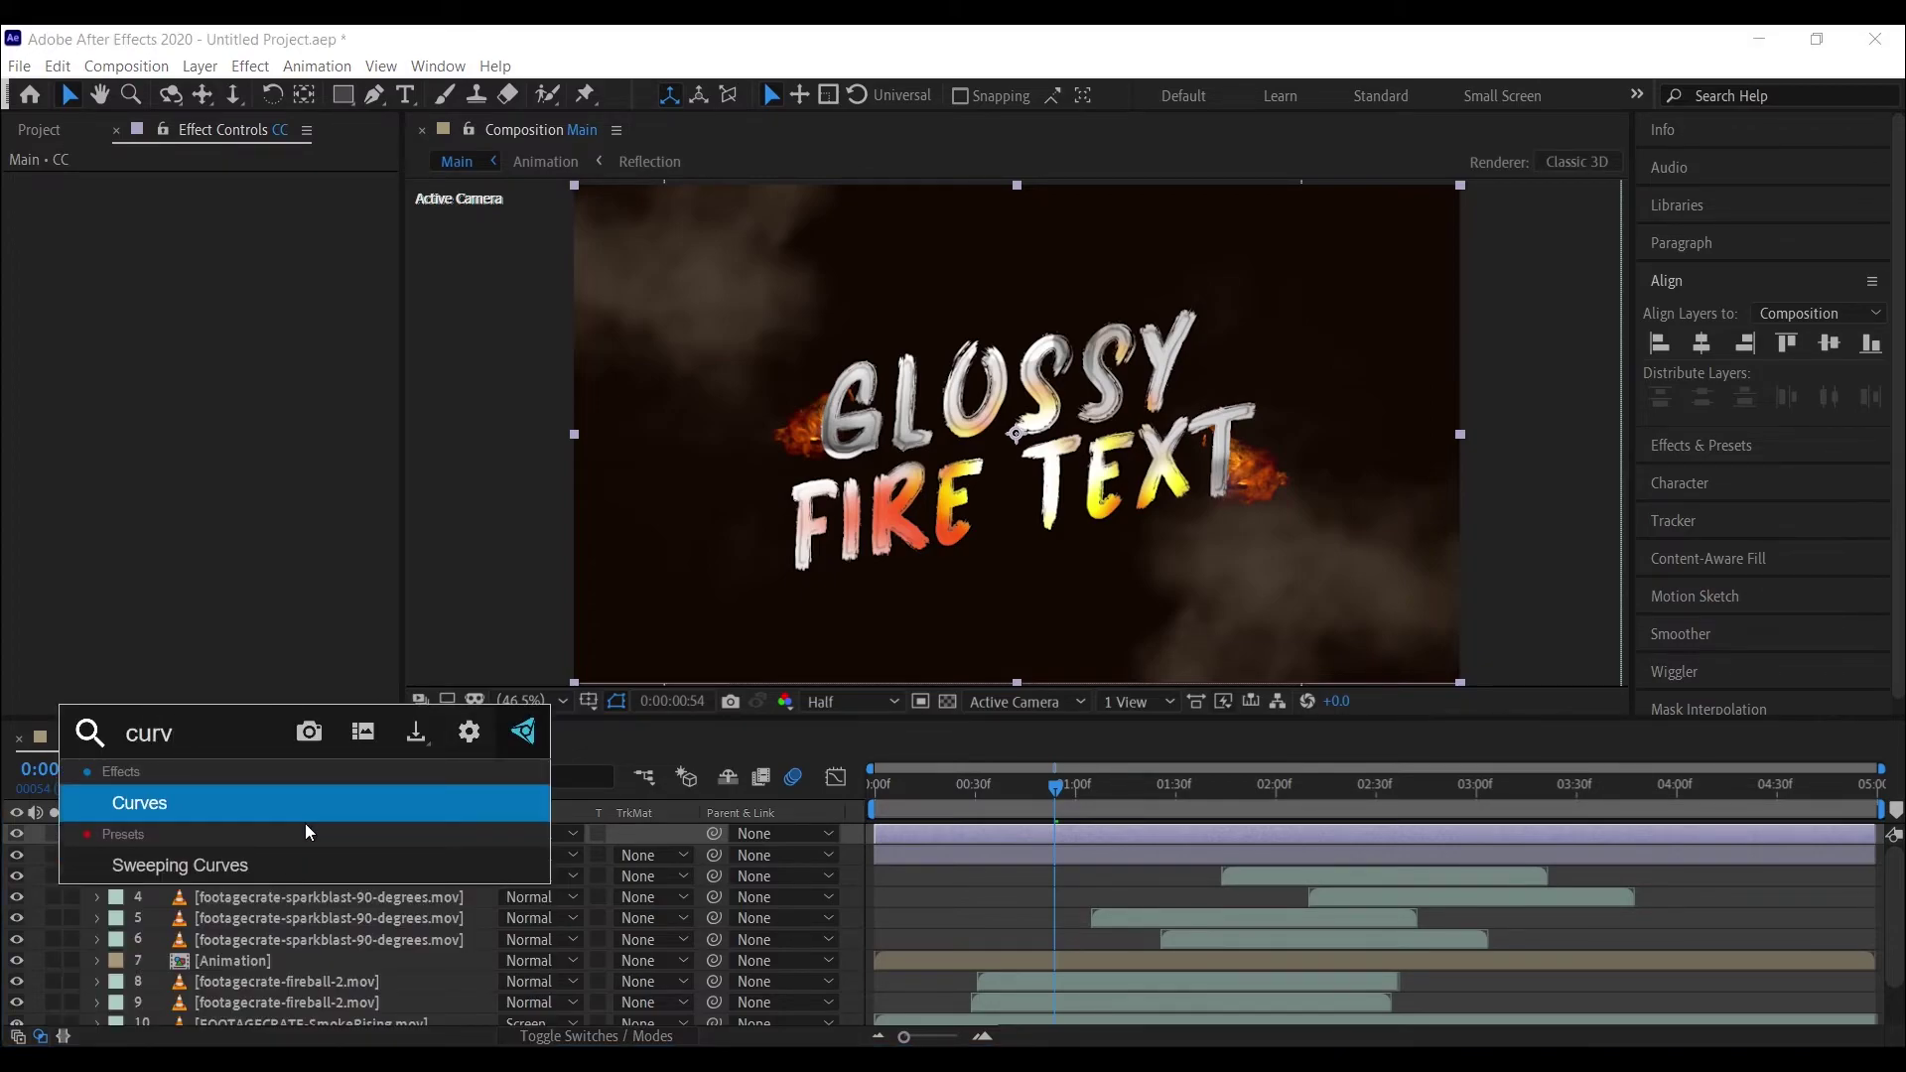
left_click(198, 812)
left_click_drag(256, 376, 268, 385)
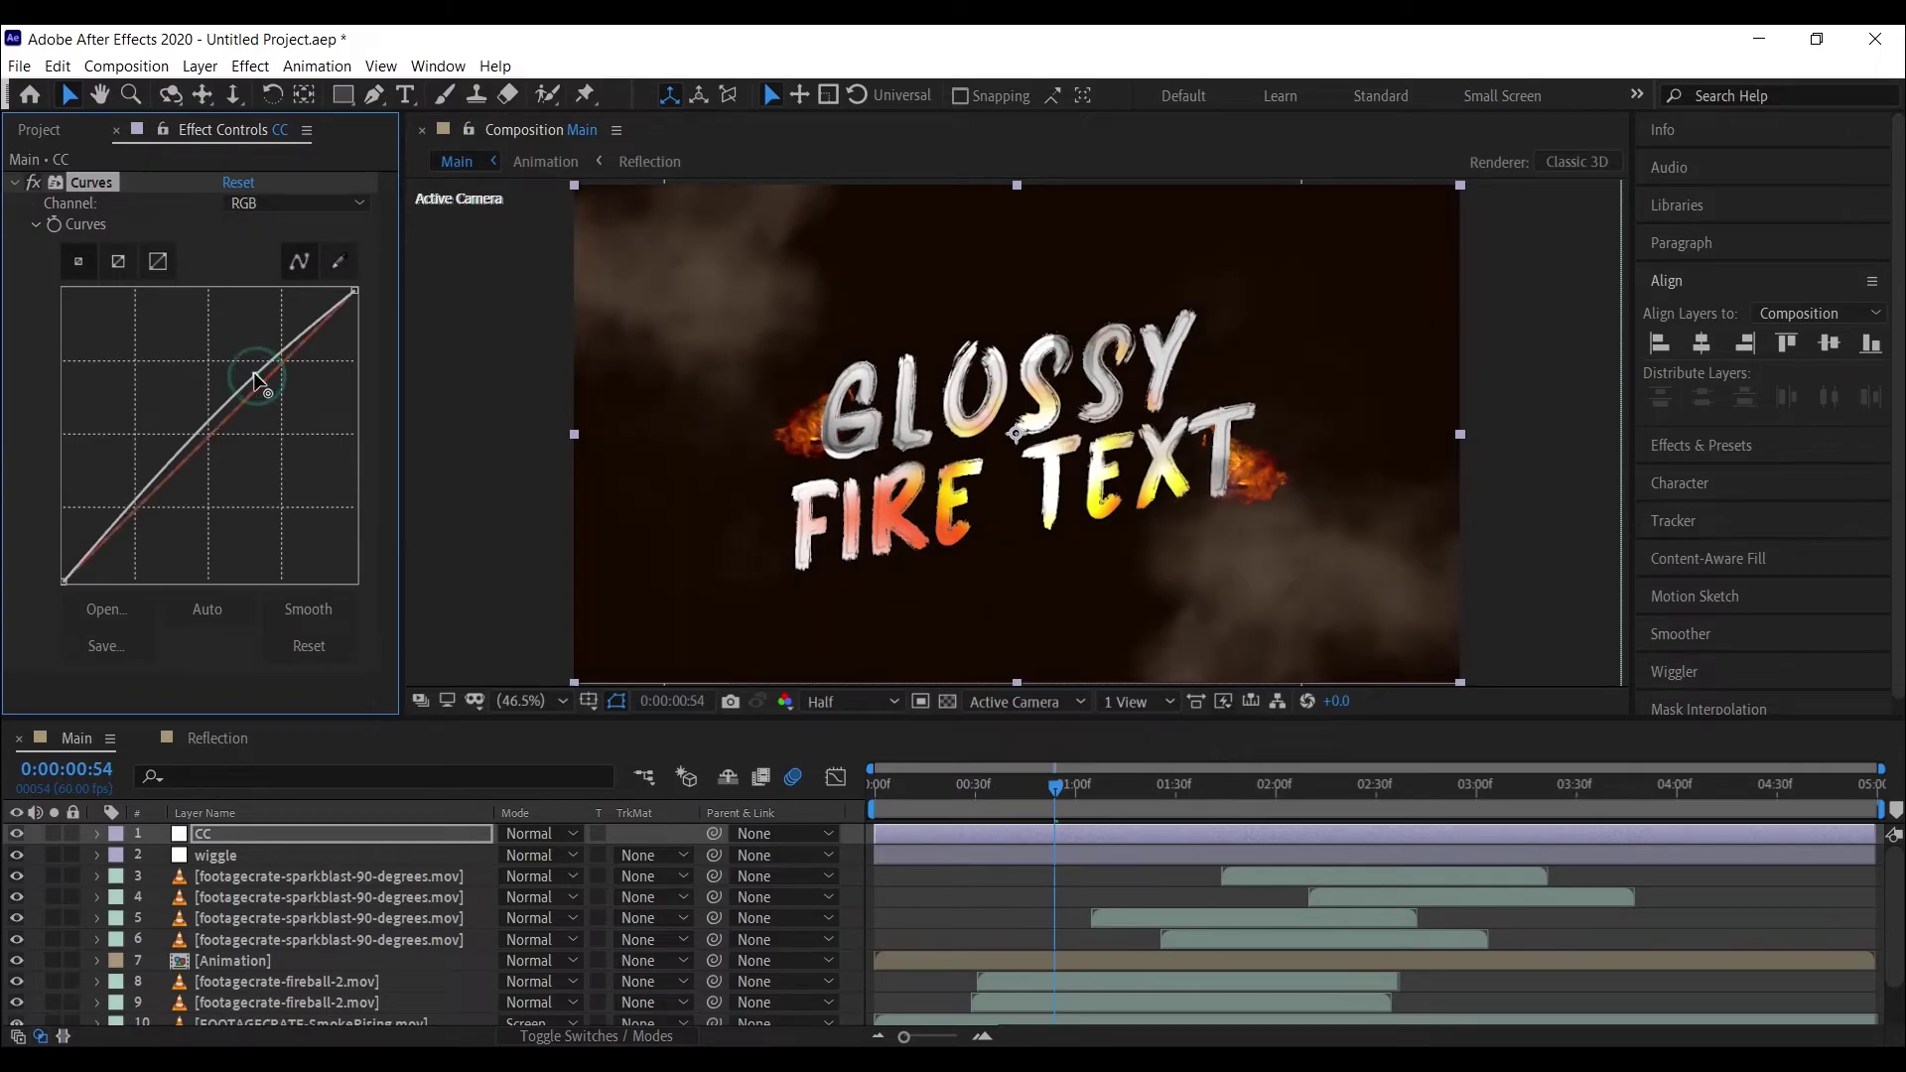
left_click_drag(142, 523, 140, 535)
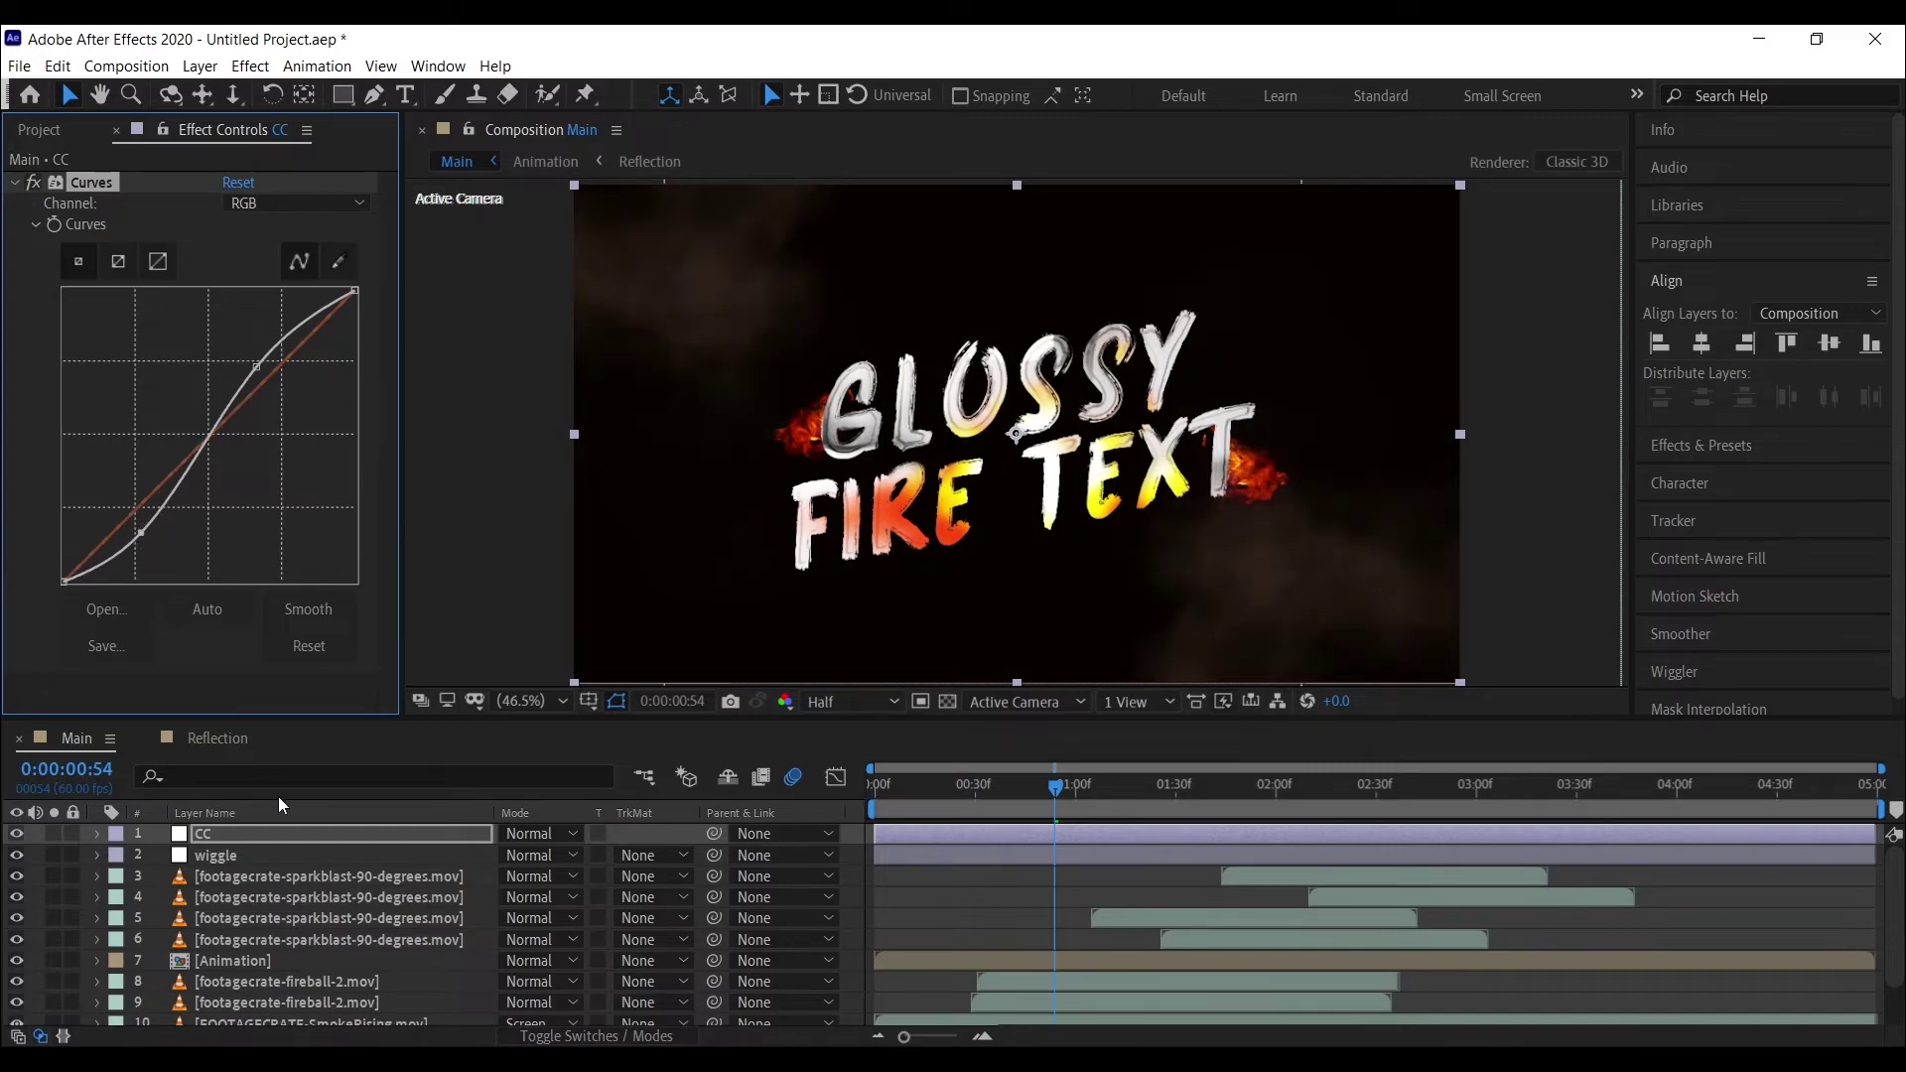
- Apply Unsharp Mask to the CC layer with an Amount of 100 and collapse both of the layer's effects
left_click(283, 841)
key("ctrl+space")
type("uns")
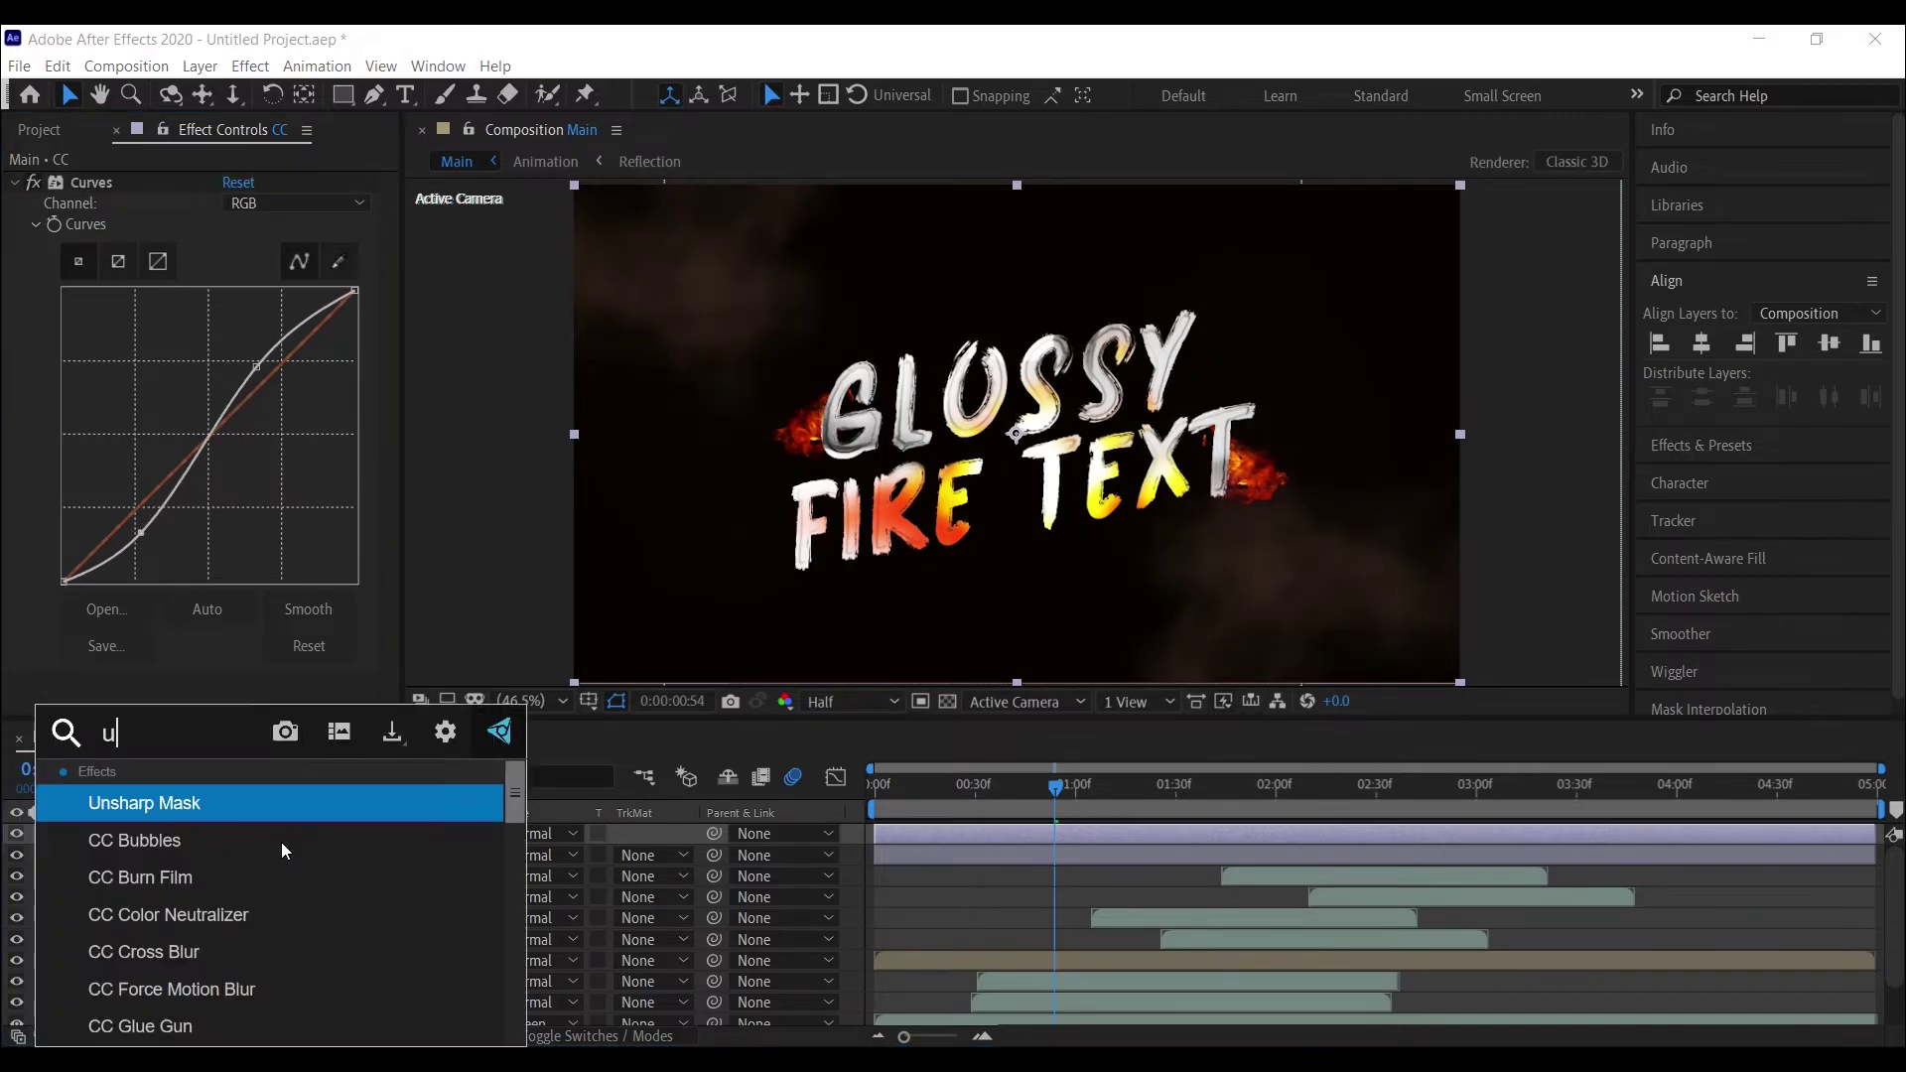
left_click(231, 800)
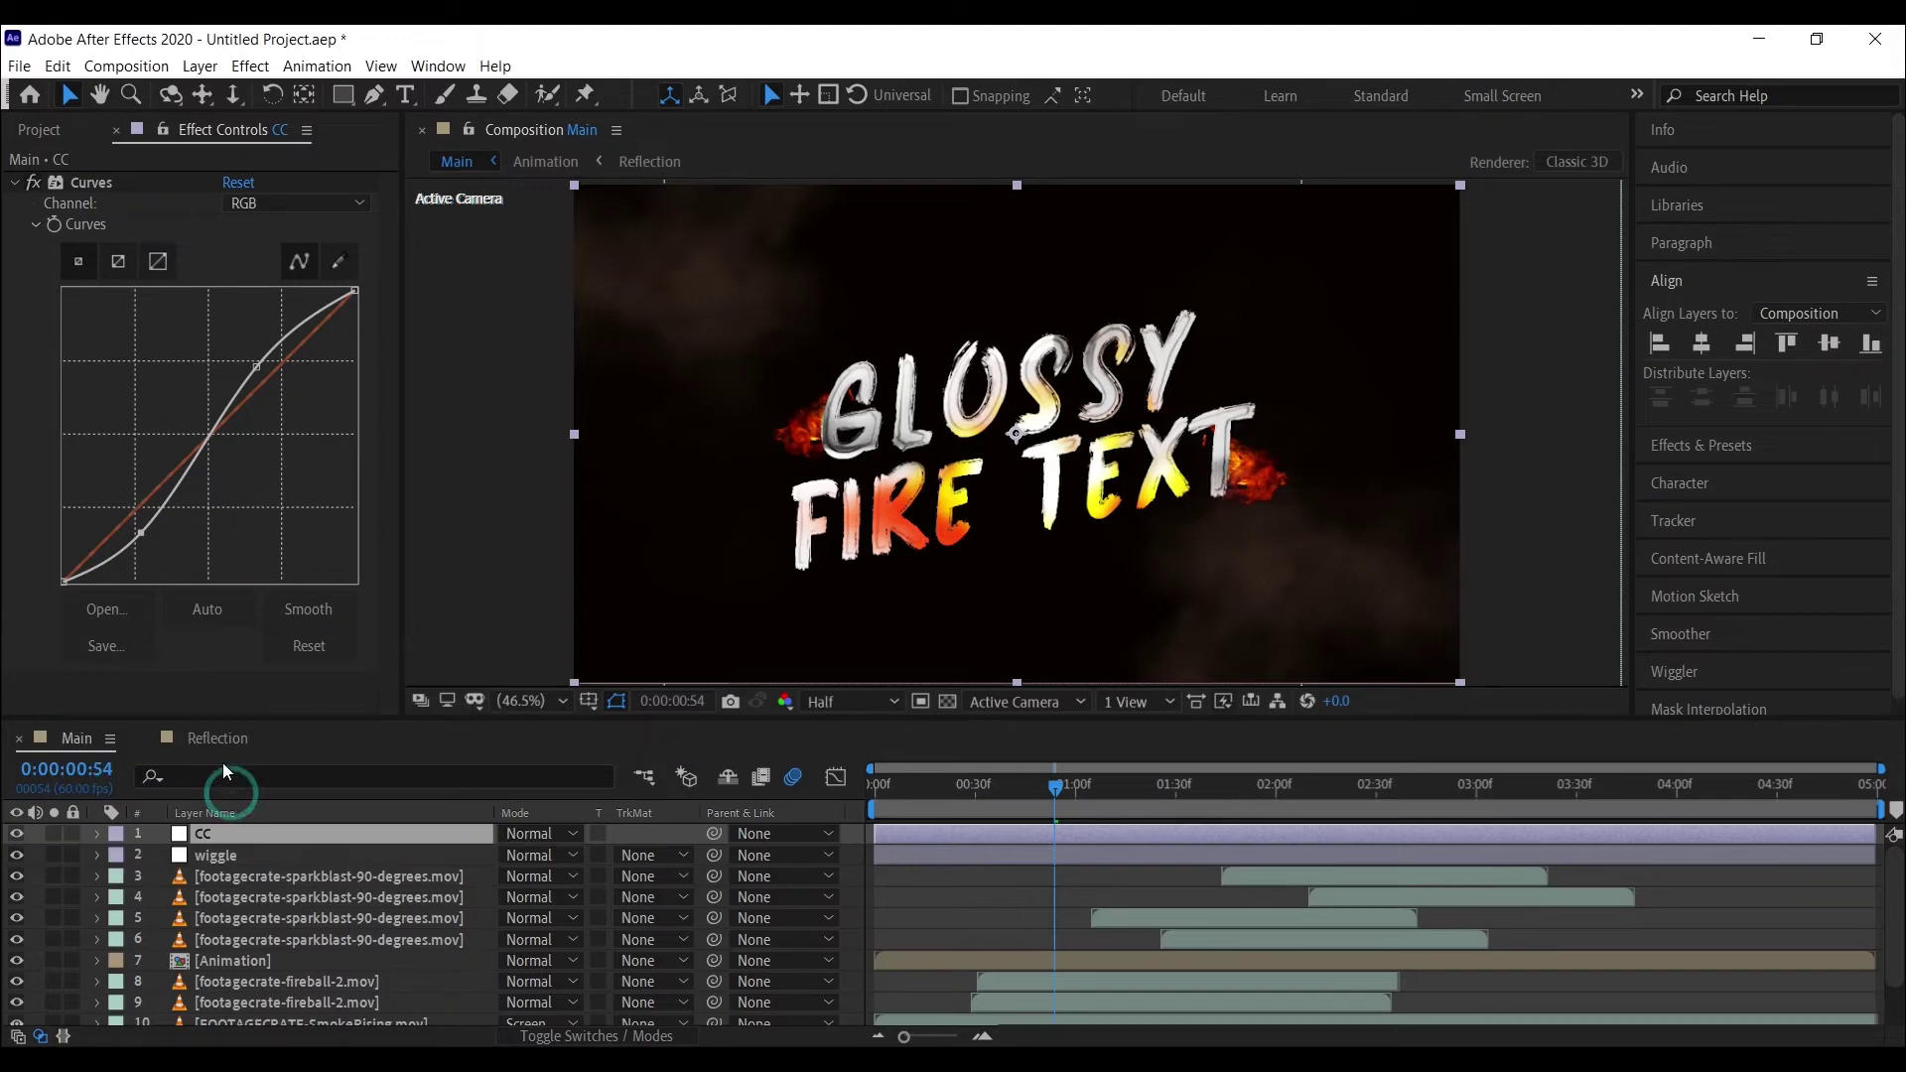
left_click(236, 660)
type("100.0")
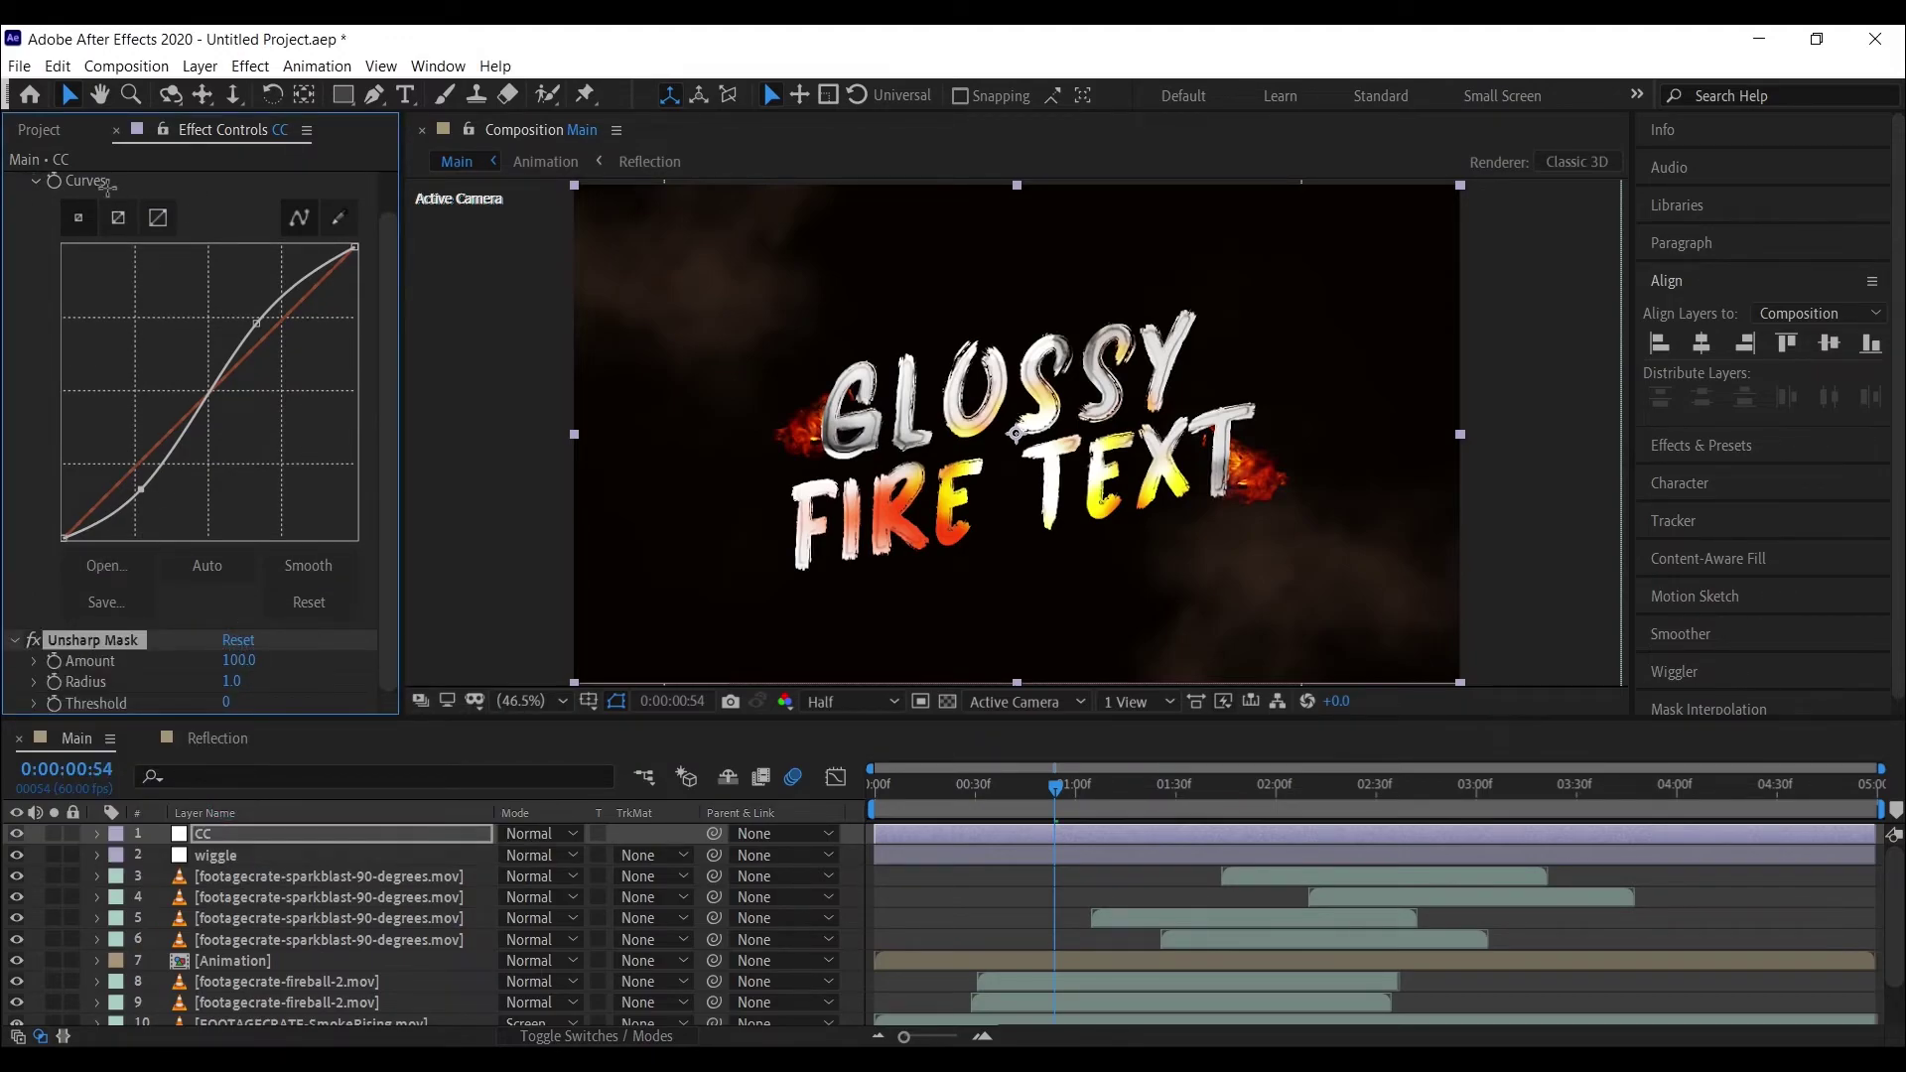
scroll(119, 278, "up", 1)
left_click(15, 184)
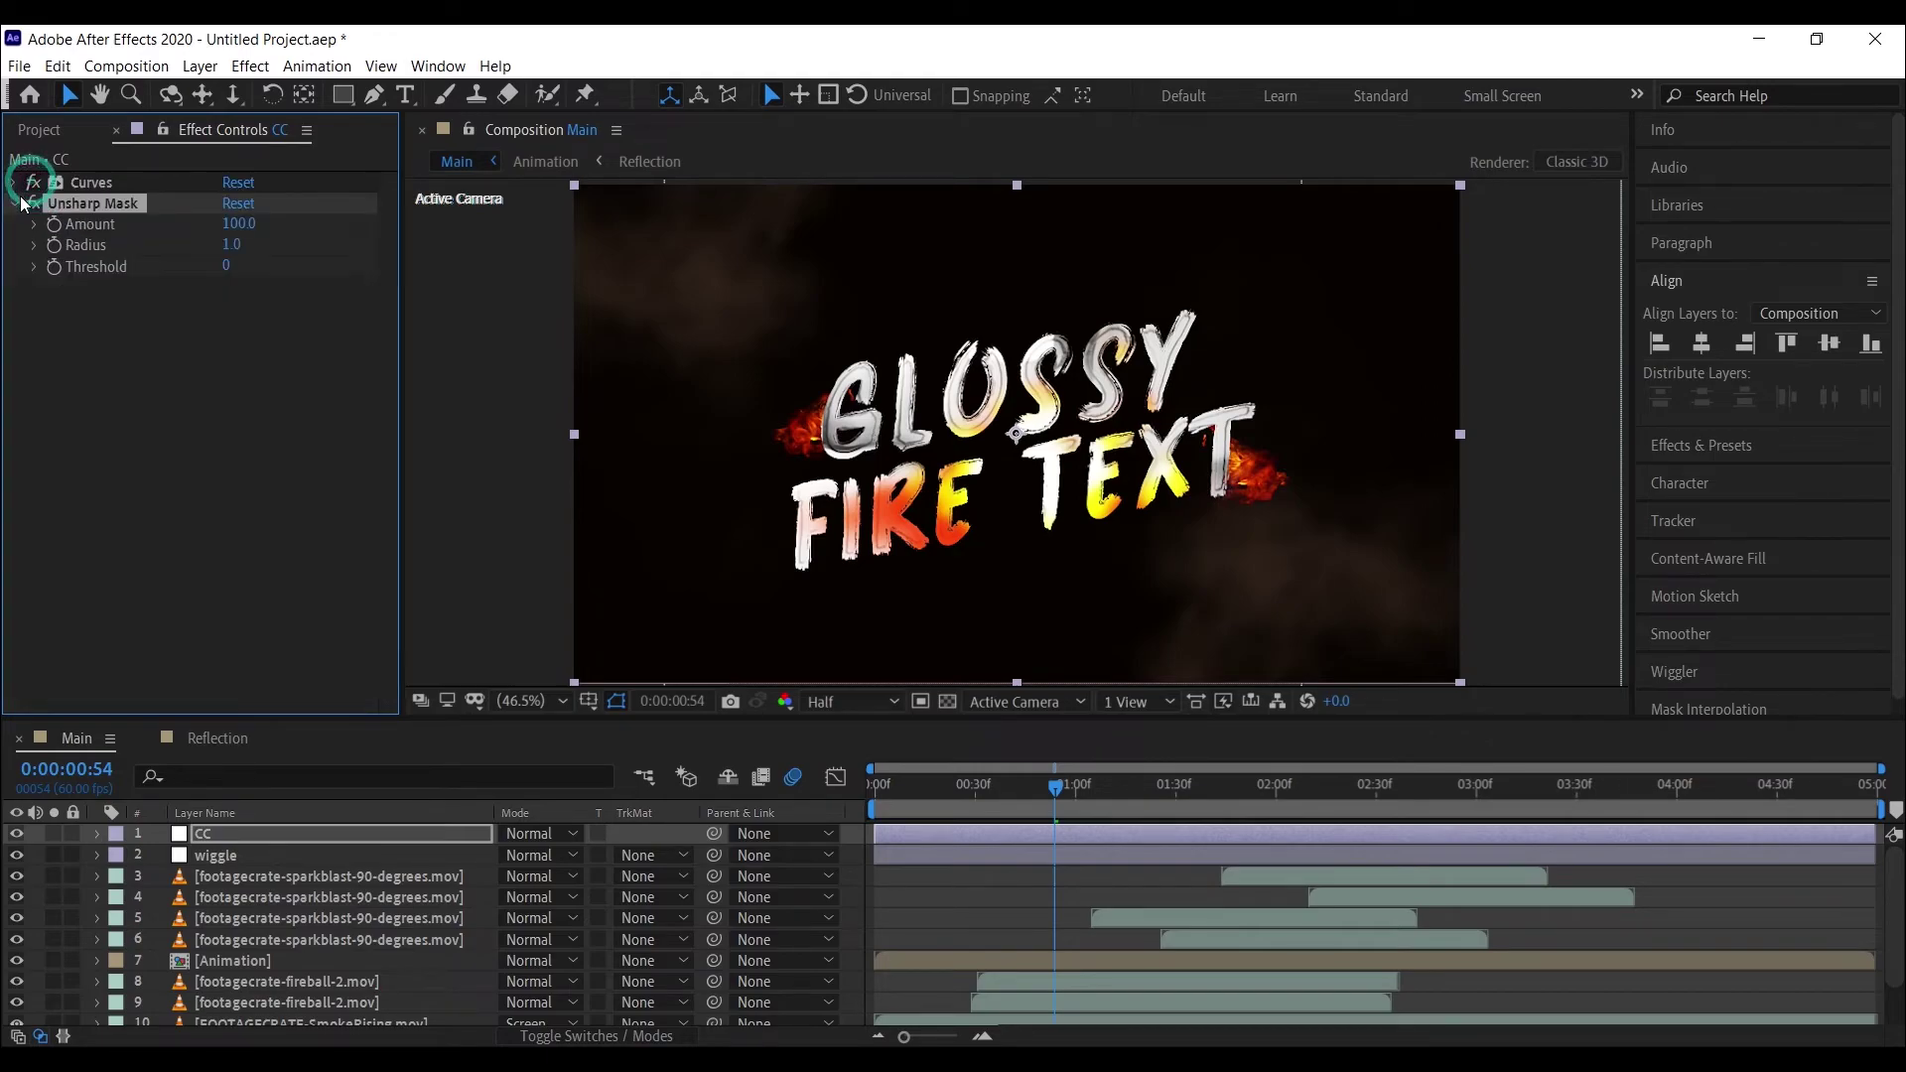
left_click(15, 205)
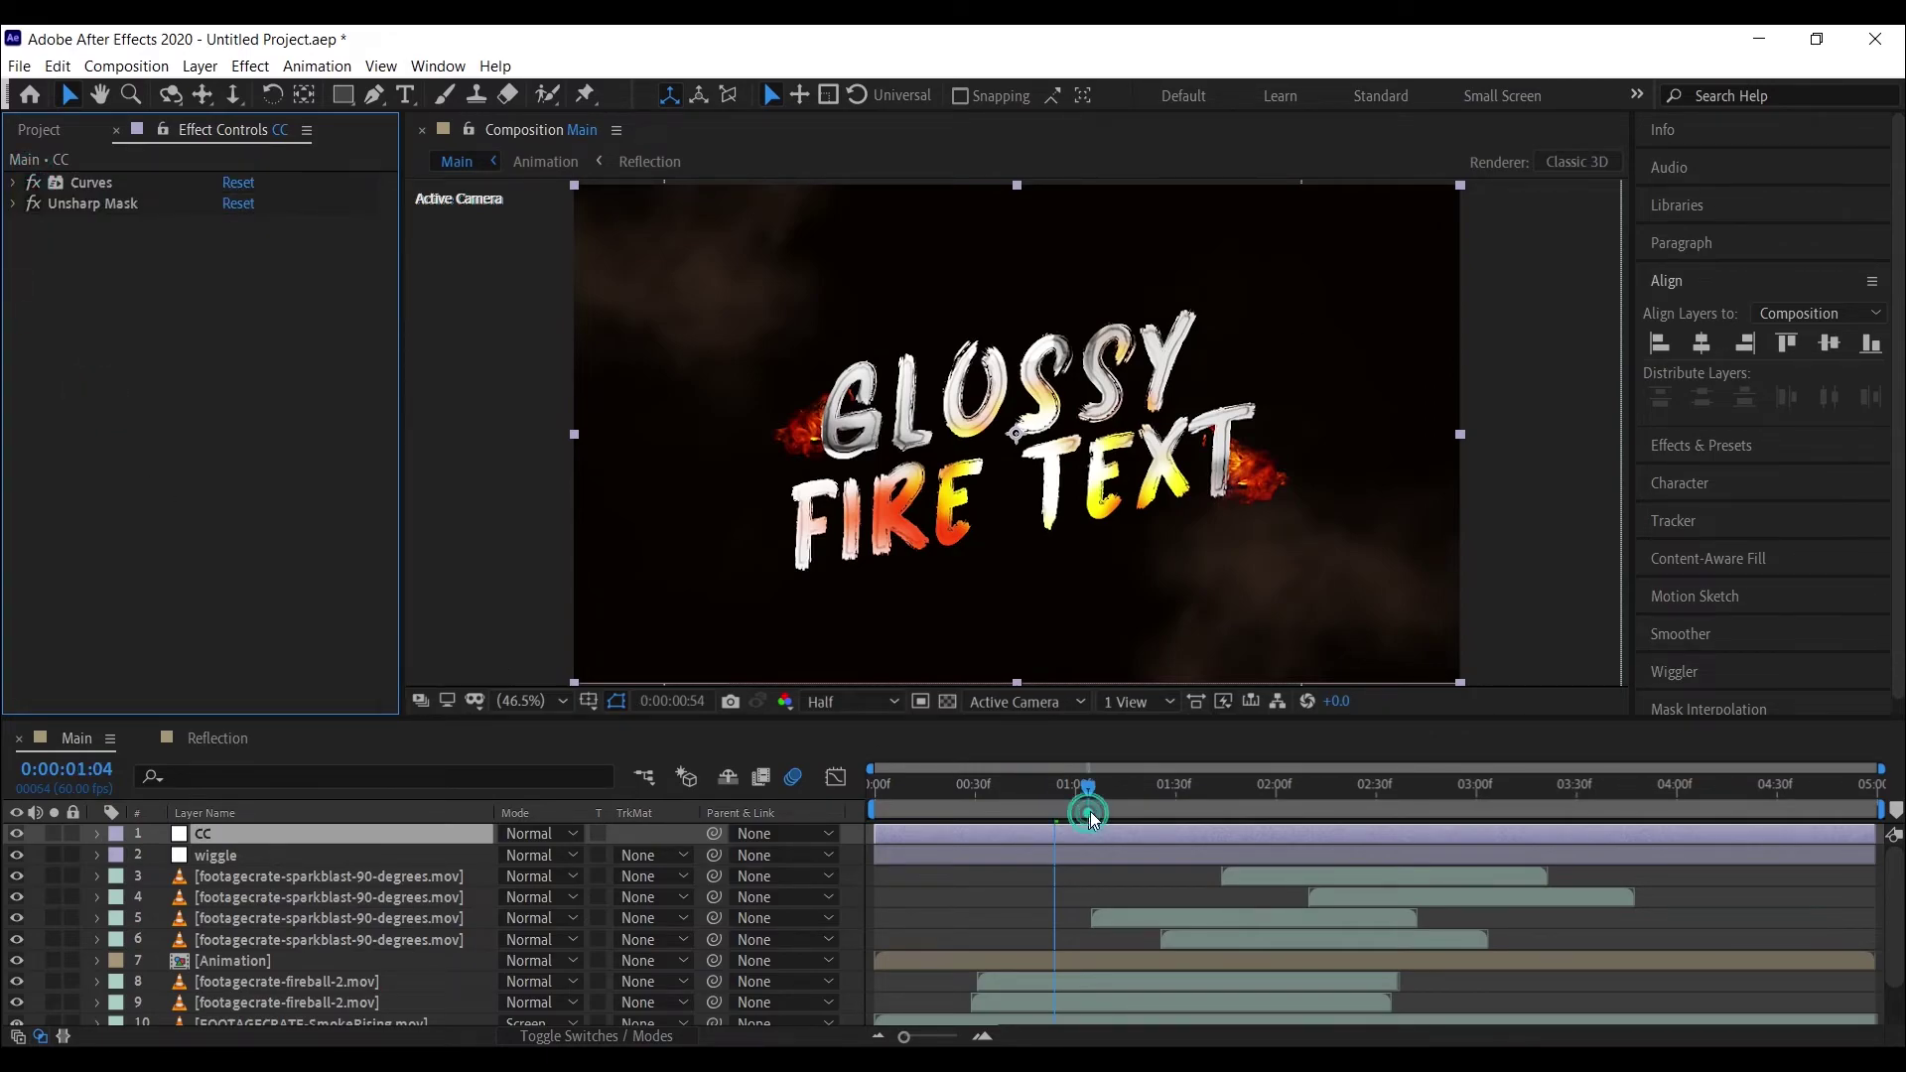
- At 0:00:01:25, apply Fast Box Blur with a Blur Radius of 2 to the footagecrate-fireball-2.mov layer directly below Animation
left_click(1157, 800)
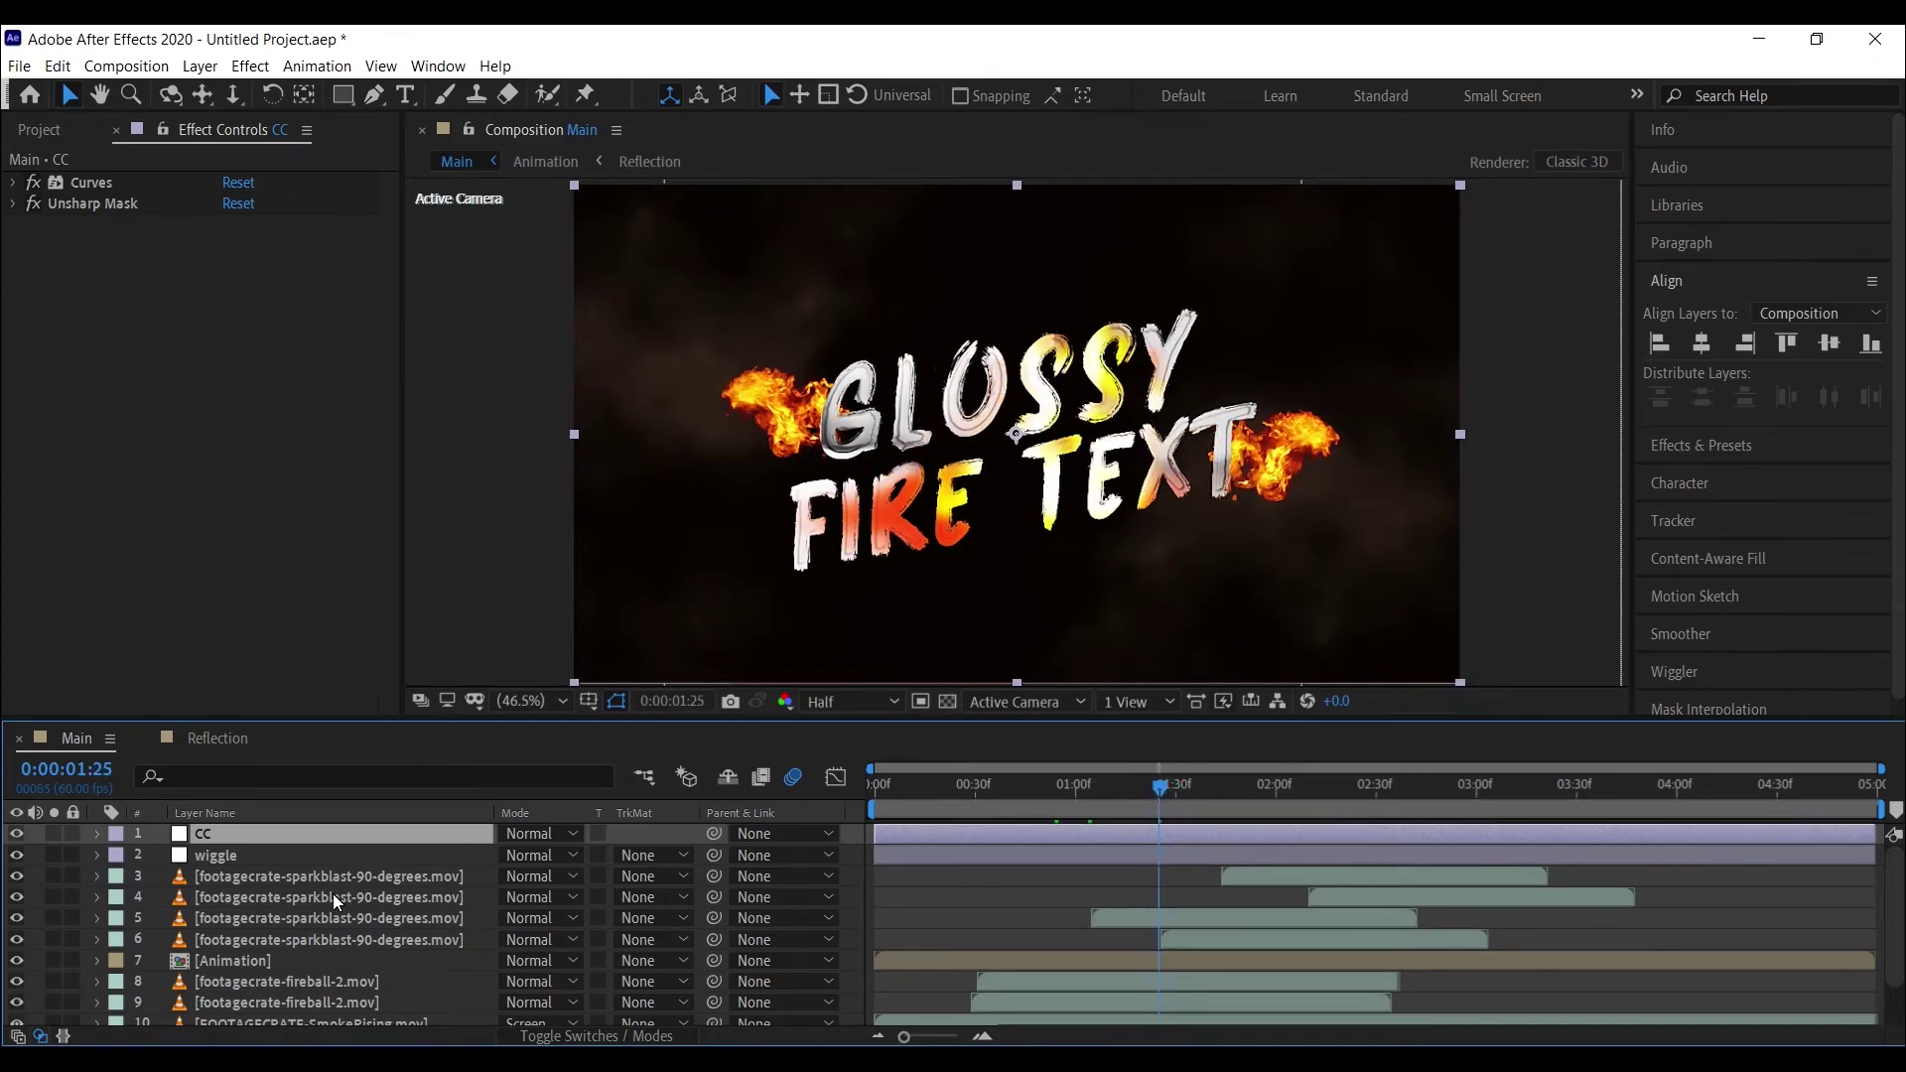
scroll(319, 958, "down", 2)
left_click(306, 924)
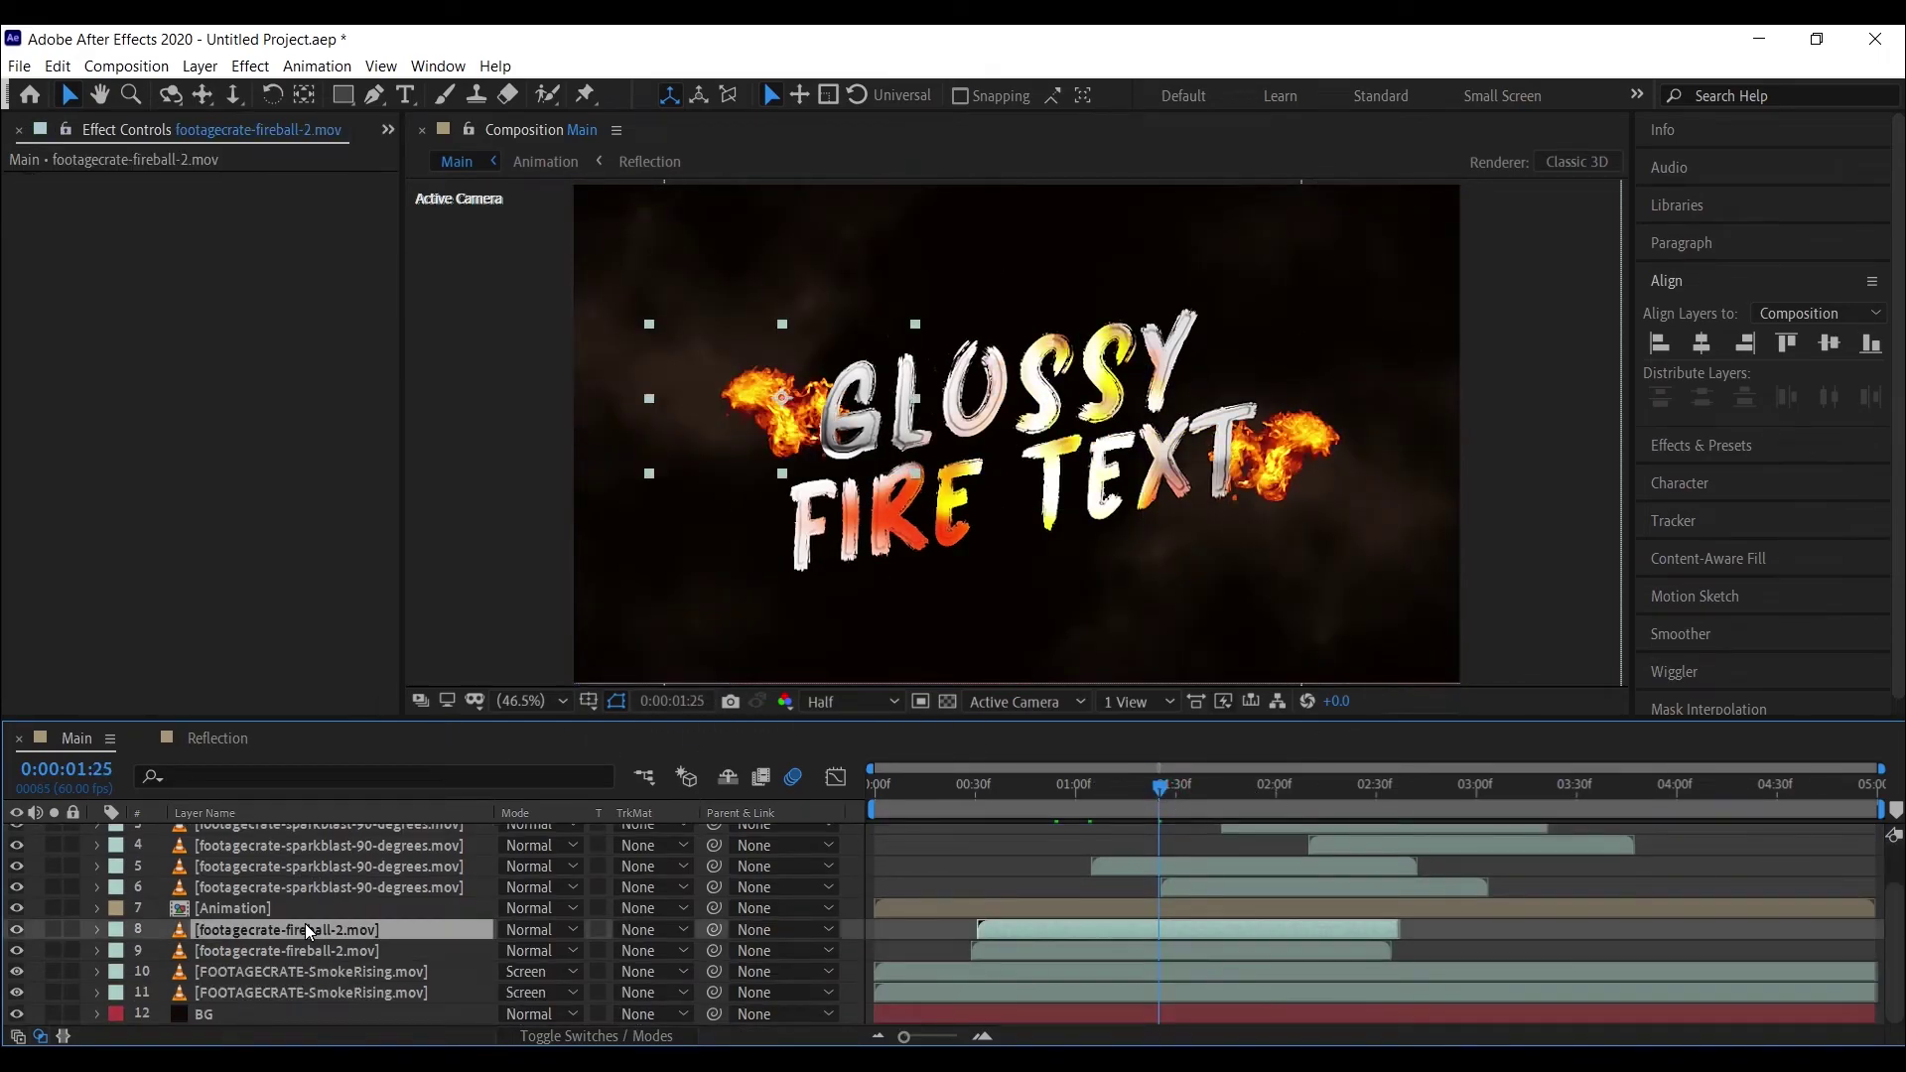
key("ctrl+space")
type("fas")
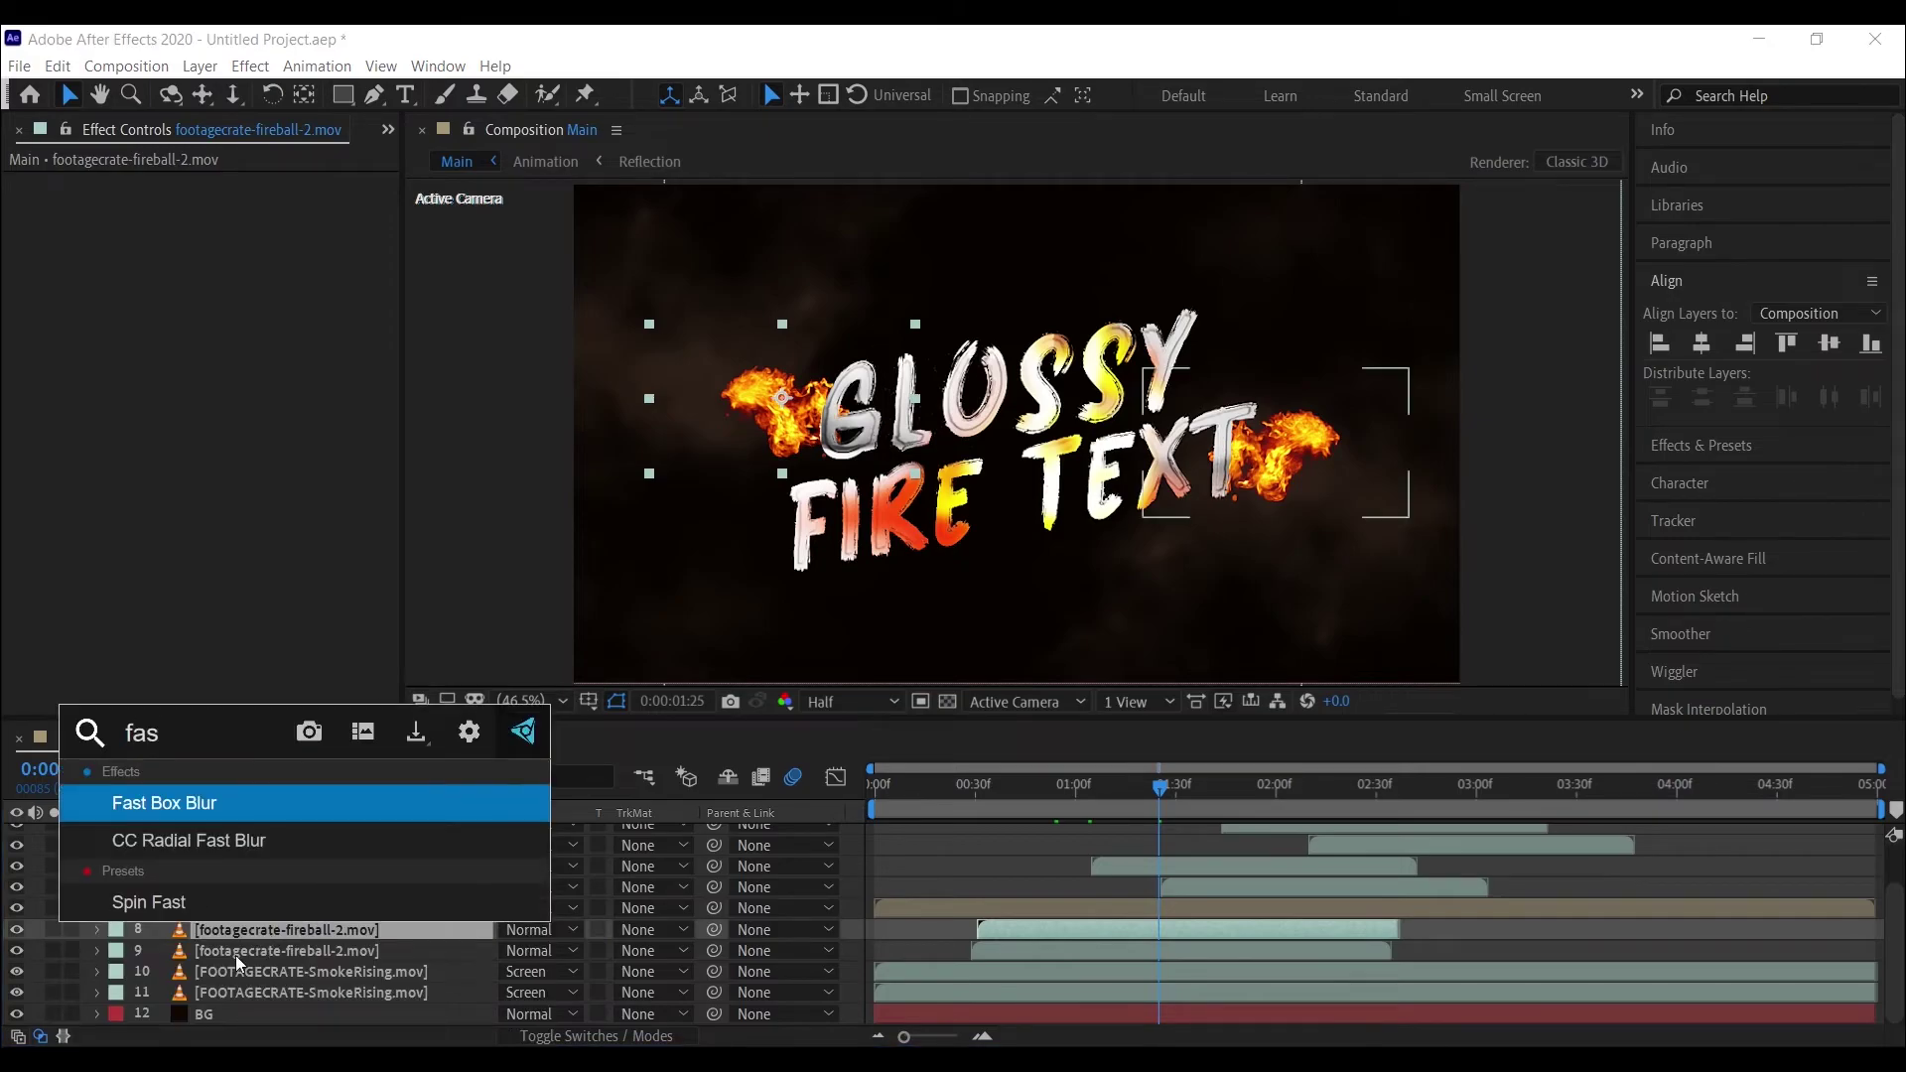
left_click(165, 790)
left_click(231, 203)
type("2")
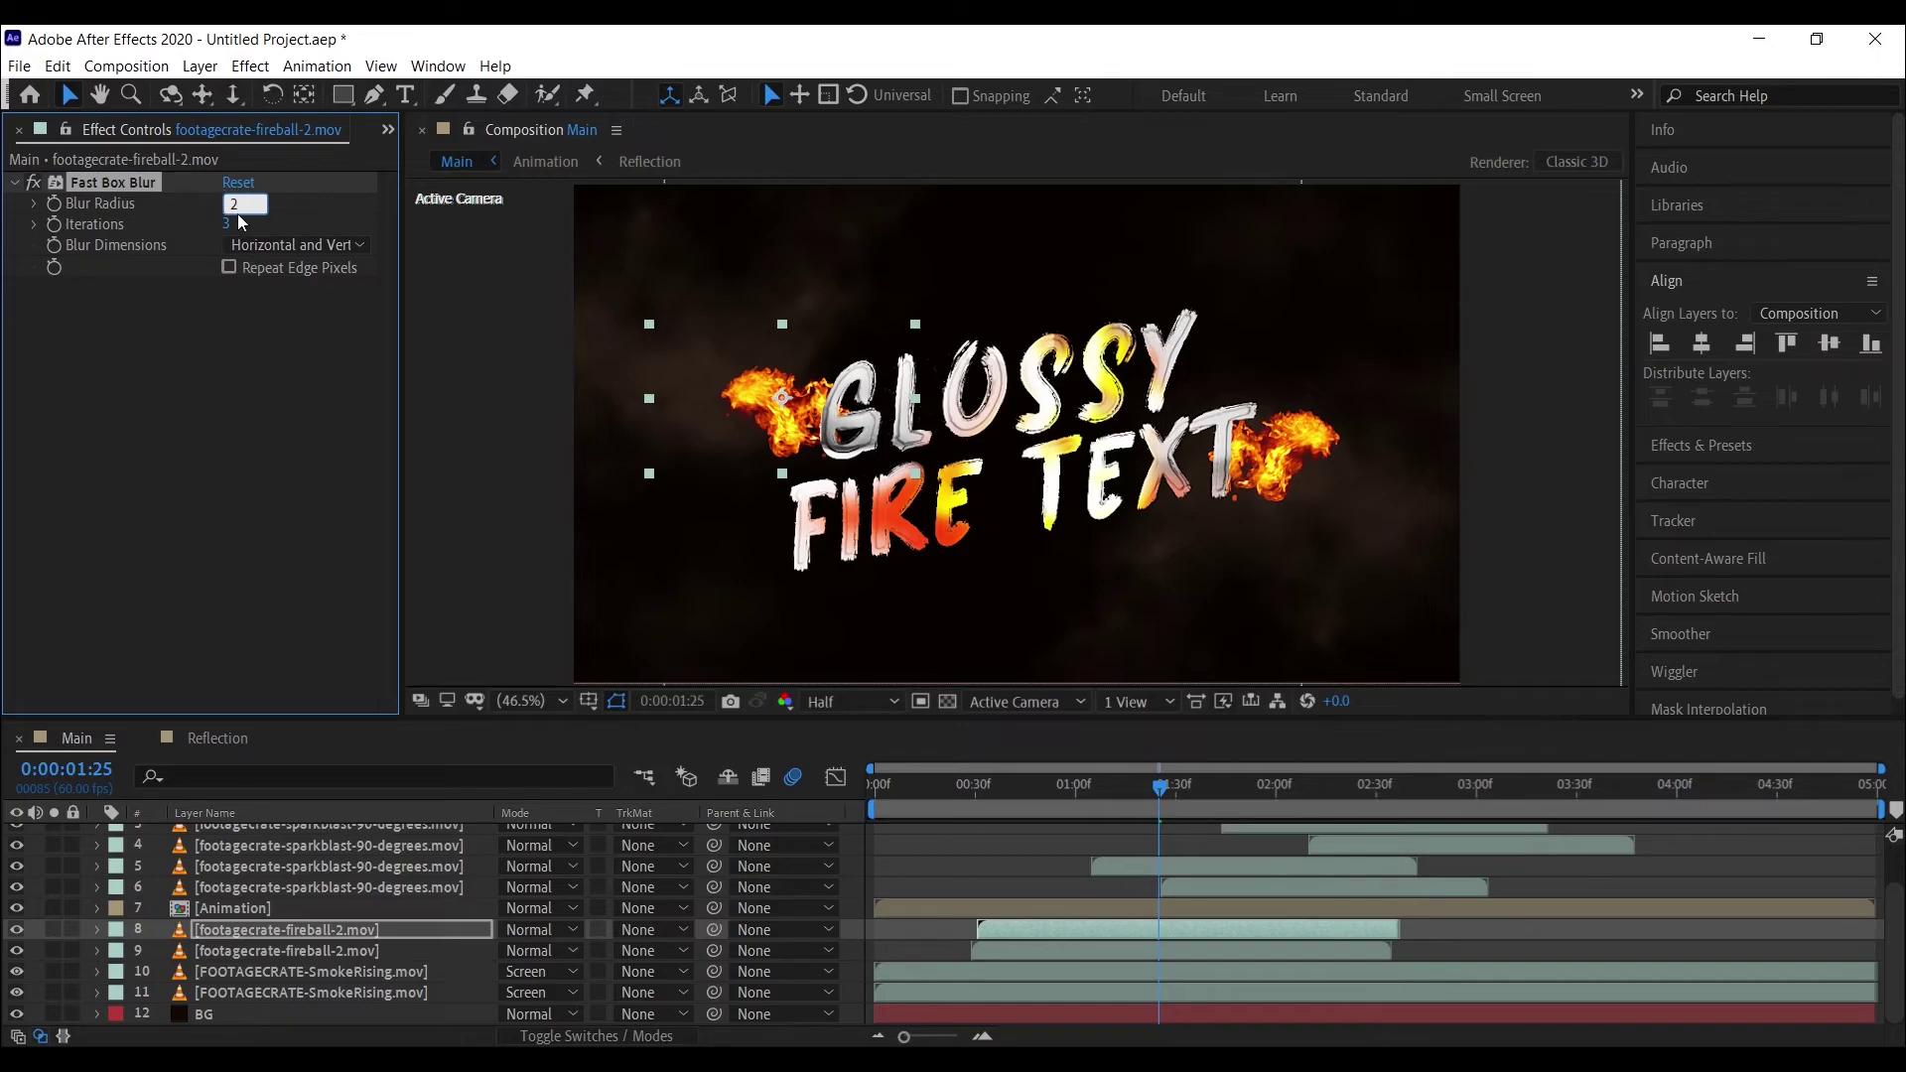
- Copy the Fast Box Blur effect onto the other footagecrate-fireball-2.mov layer and check the composition at several points in time
left_click(116, 174)
key("ctrl+c")
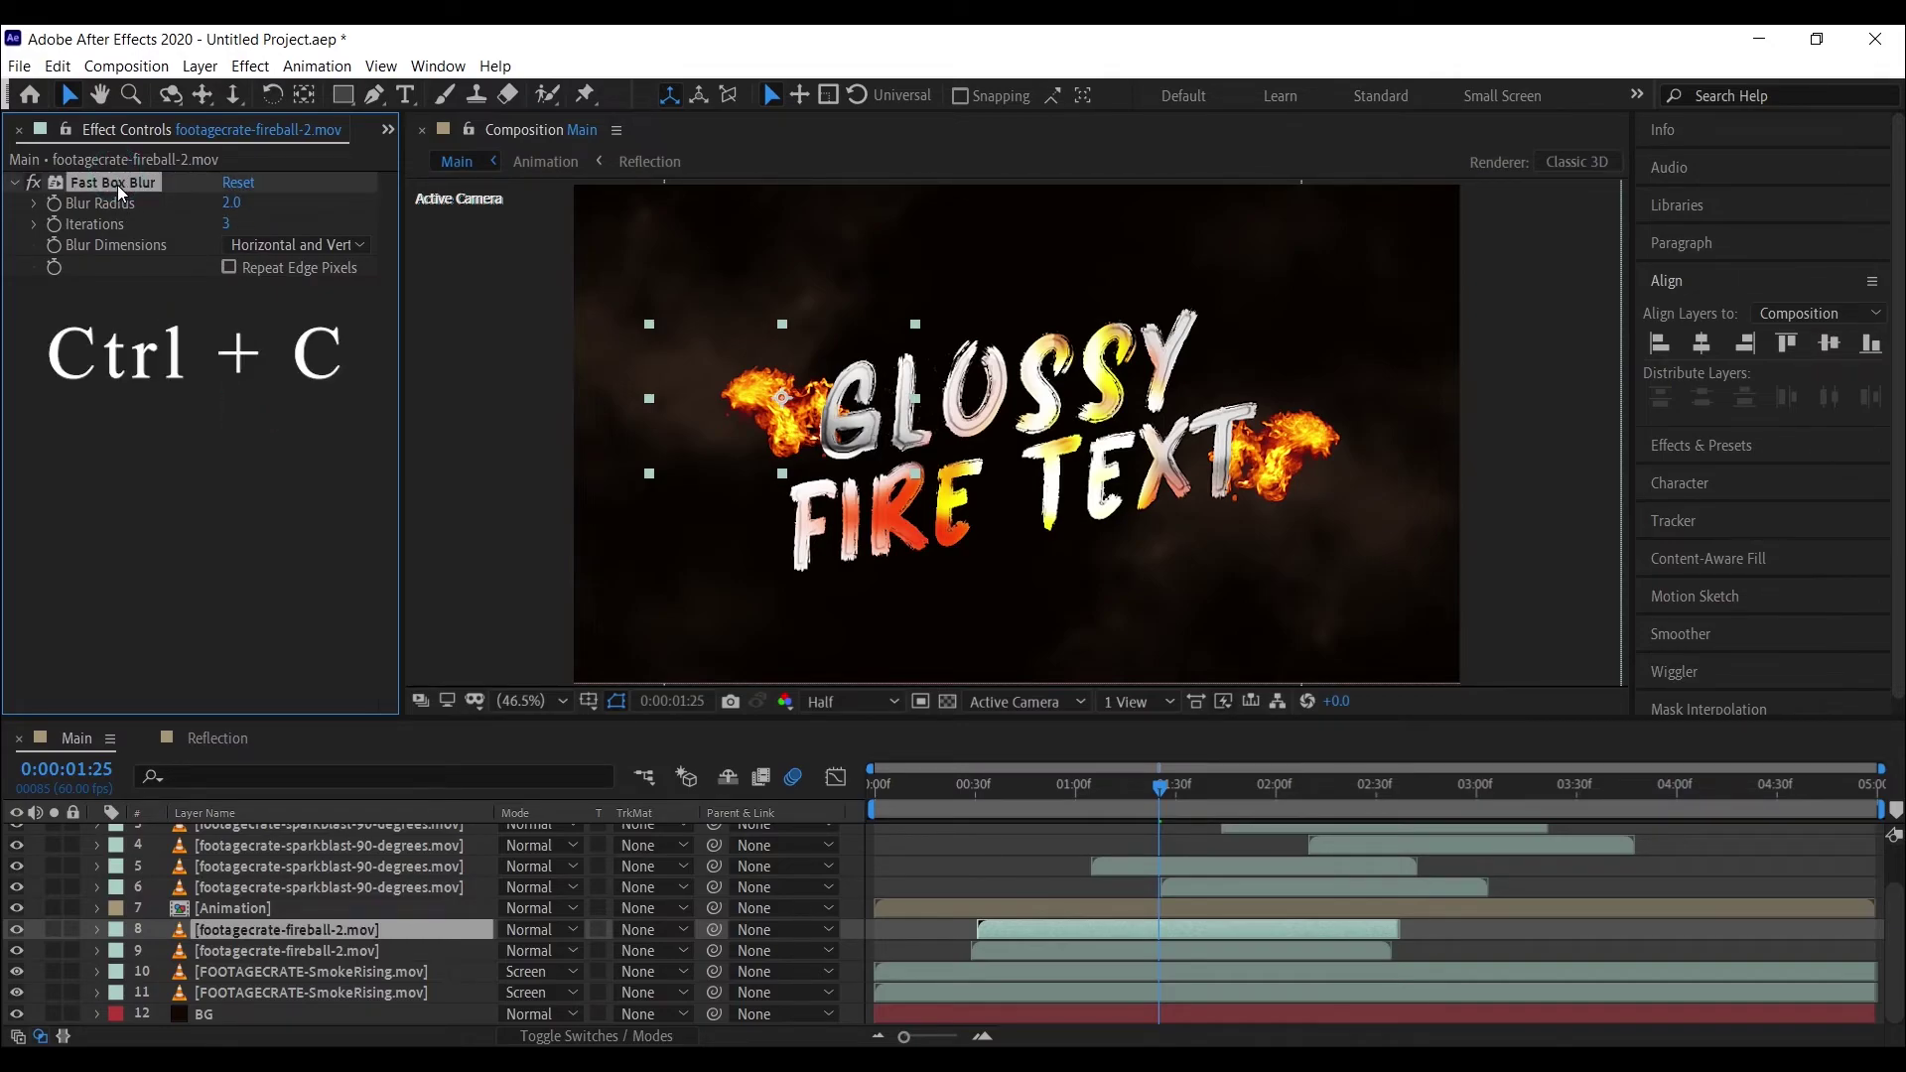
left_click(324, 951)
left_click(141, 411)
key("ctrl+v")
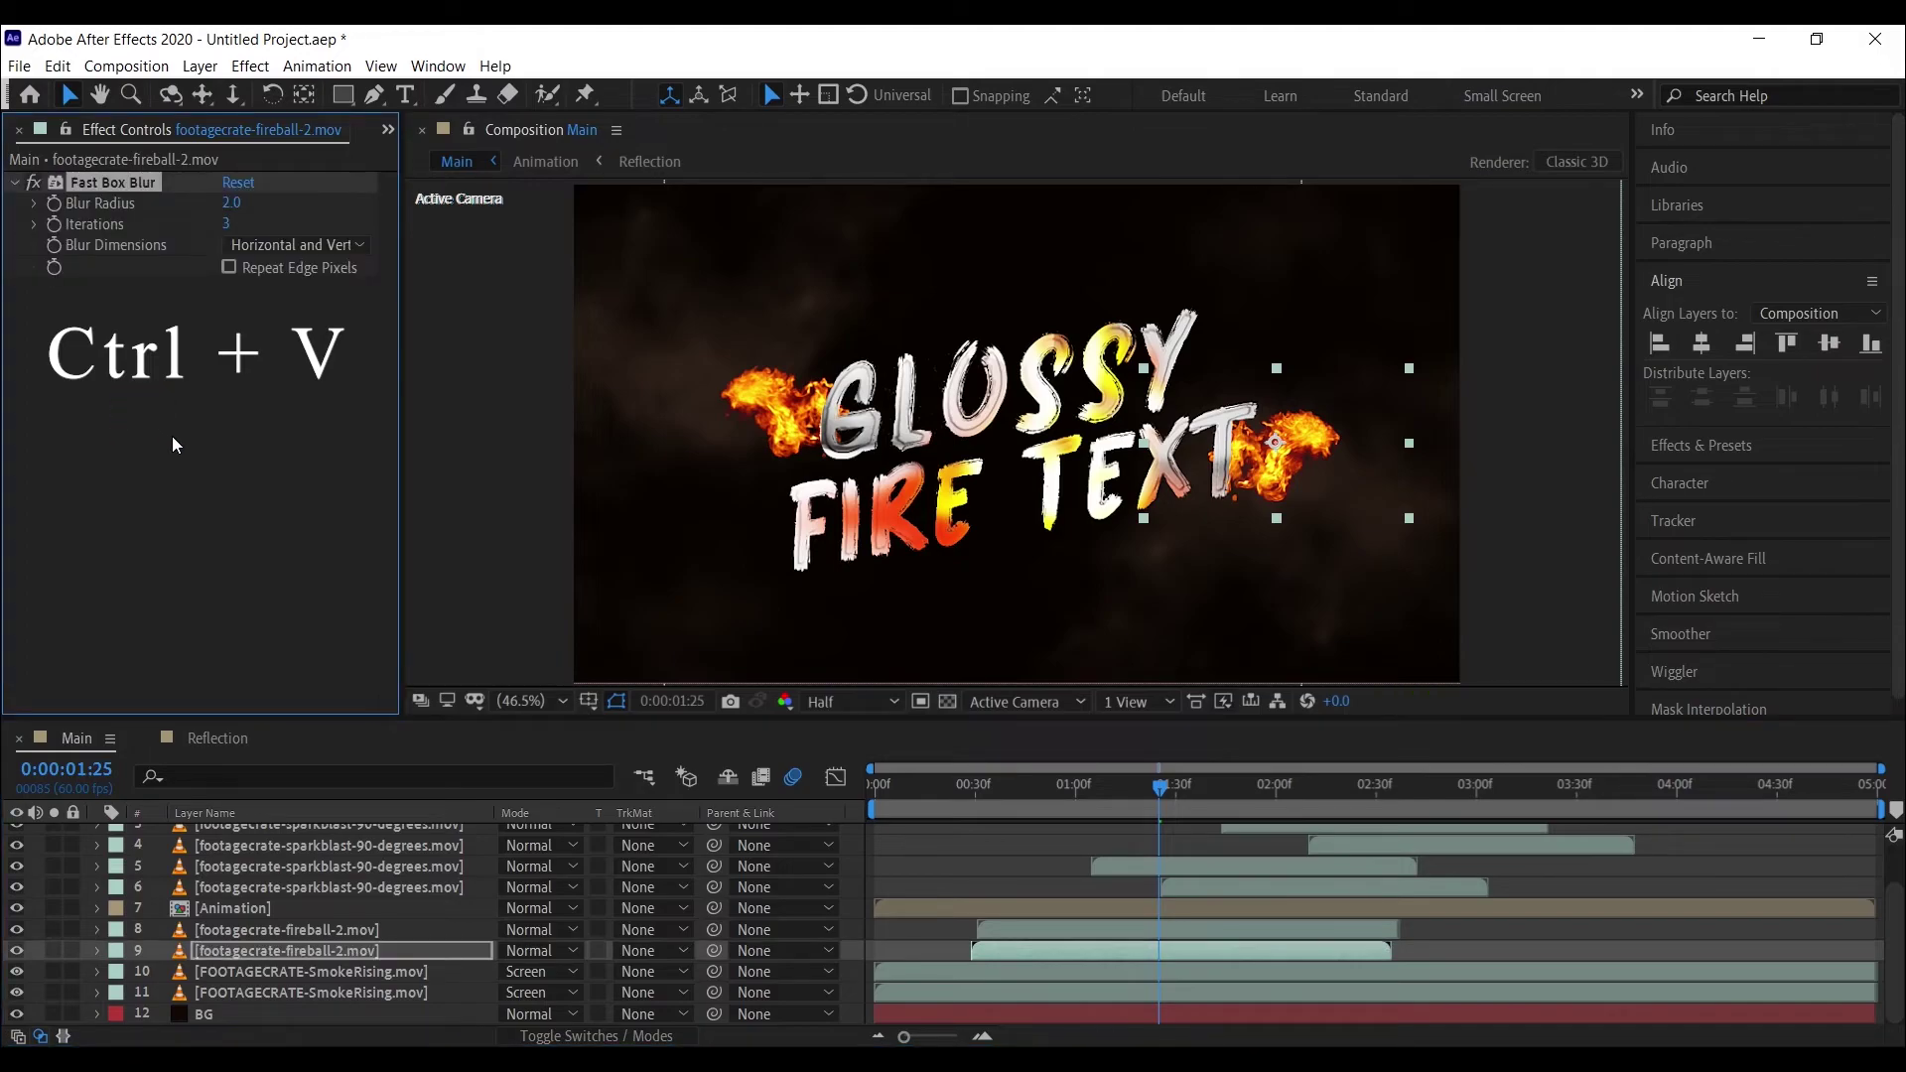
left_click(1192, 804)
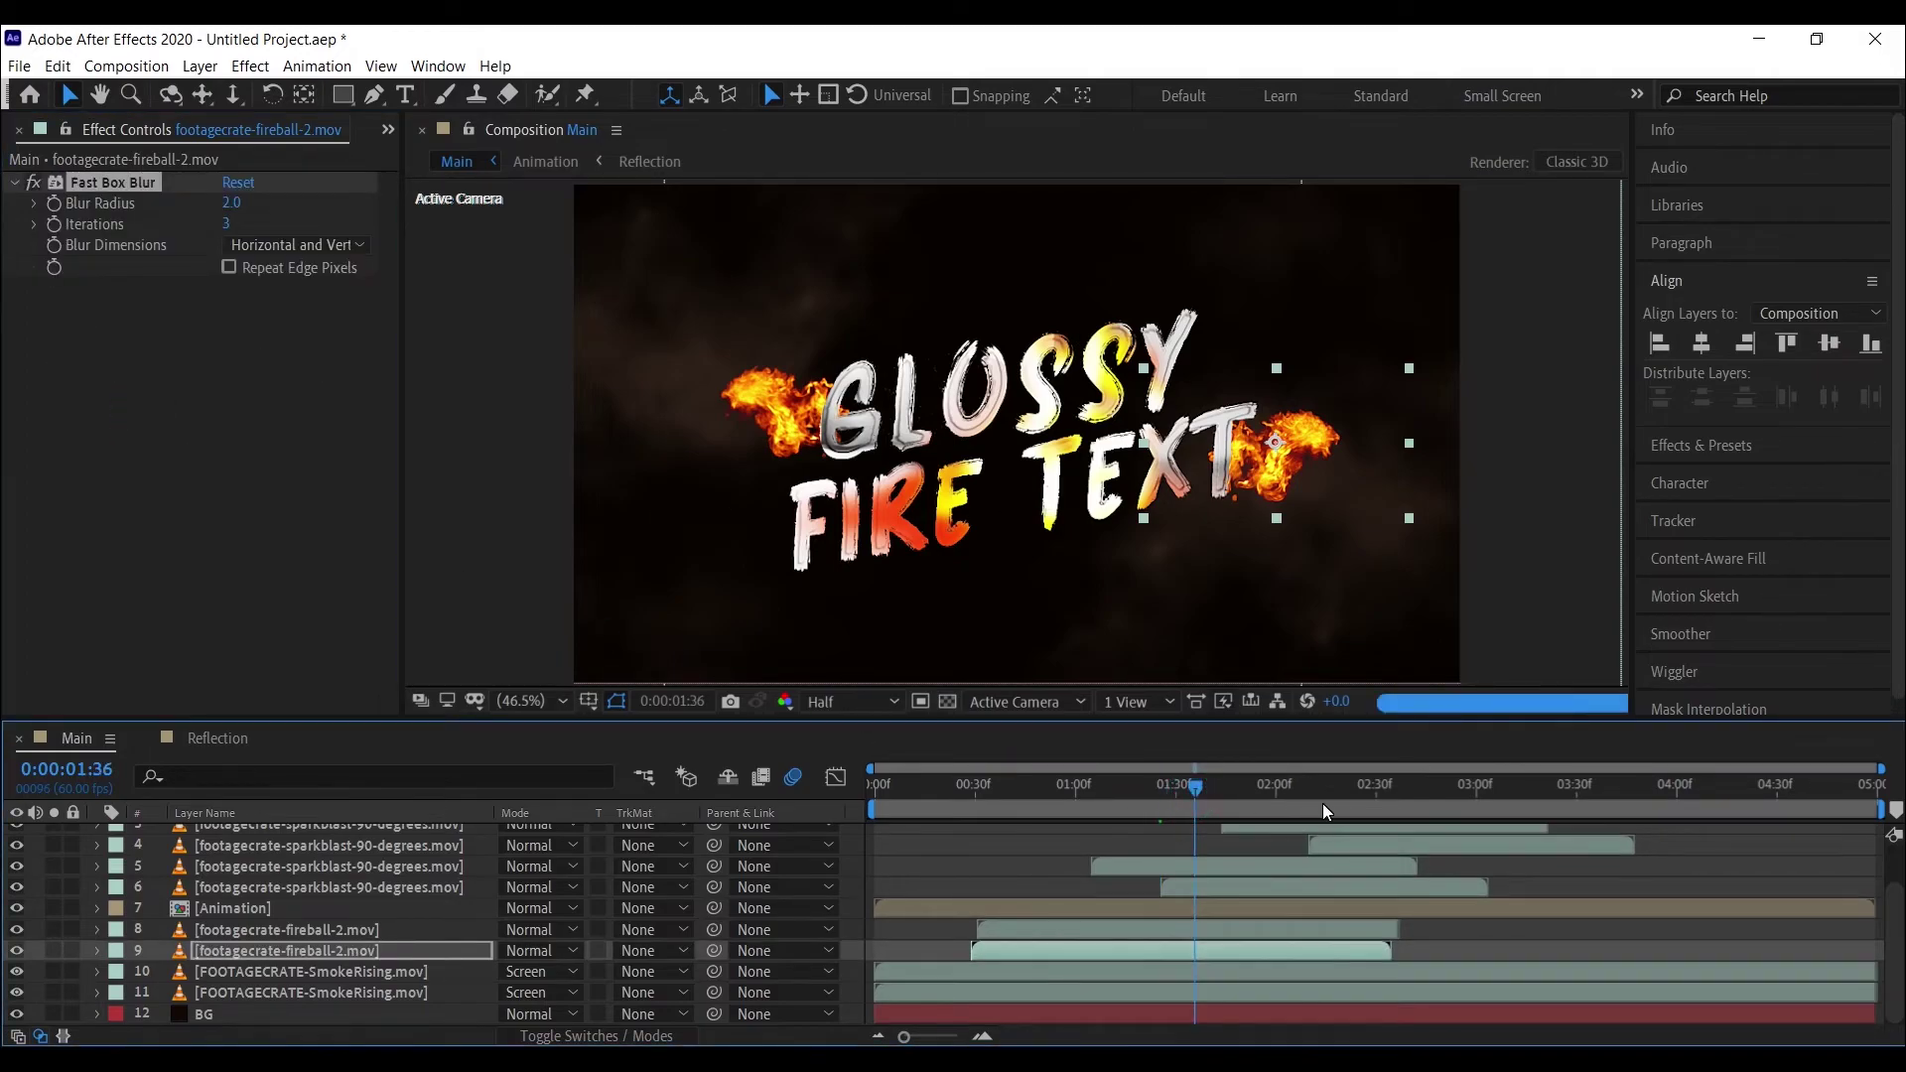
left_click(1323, 806)
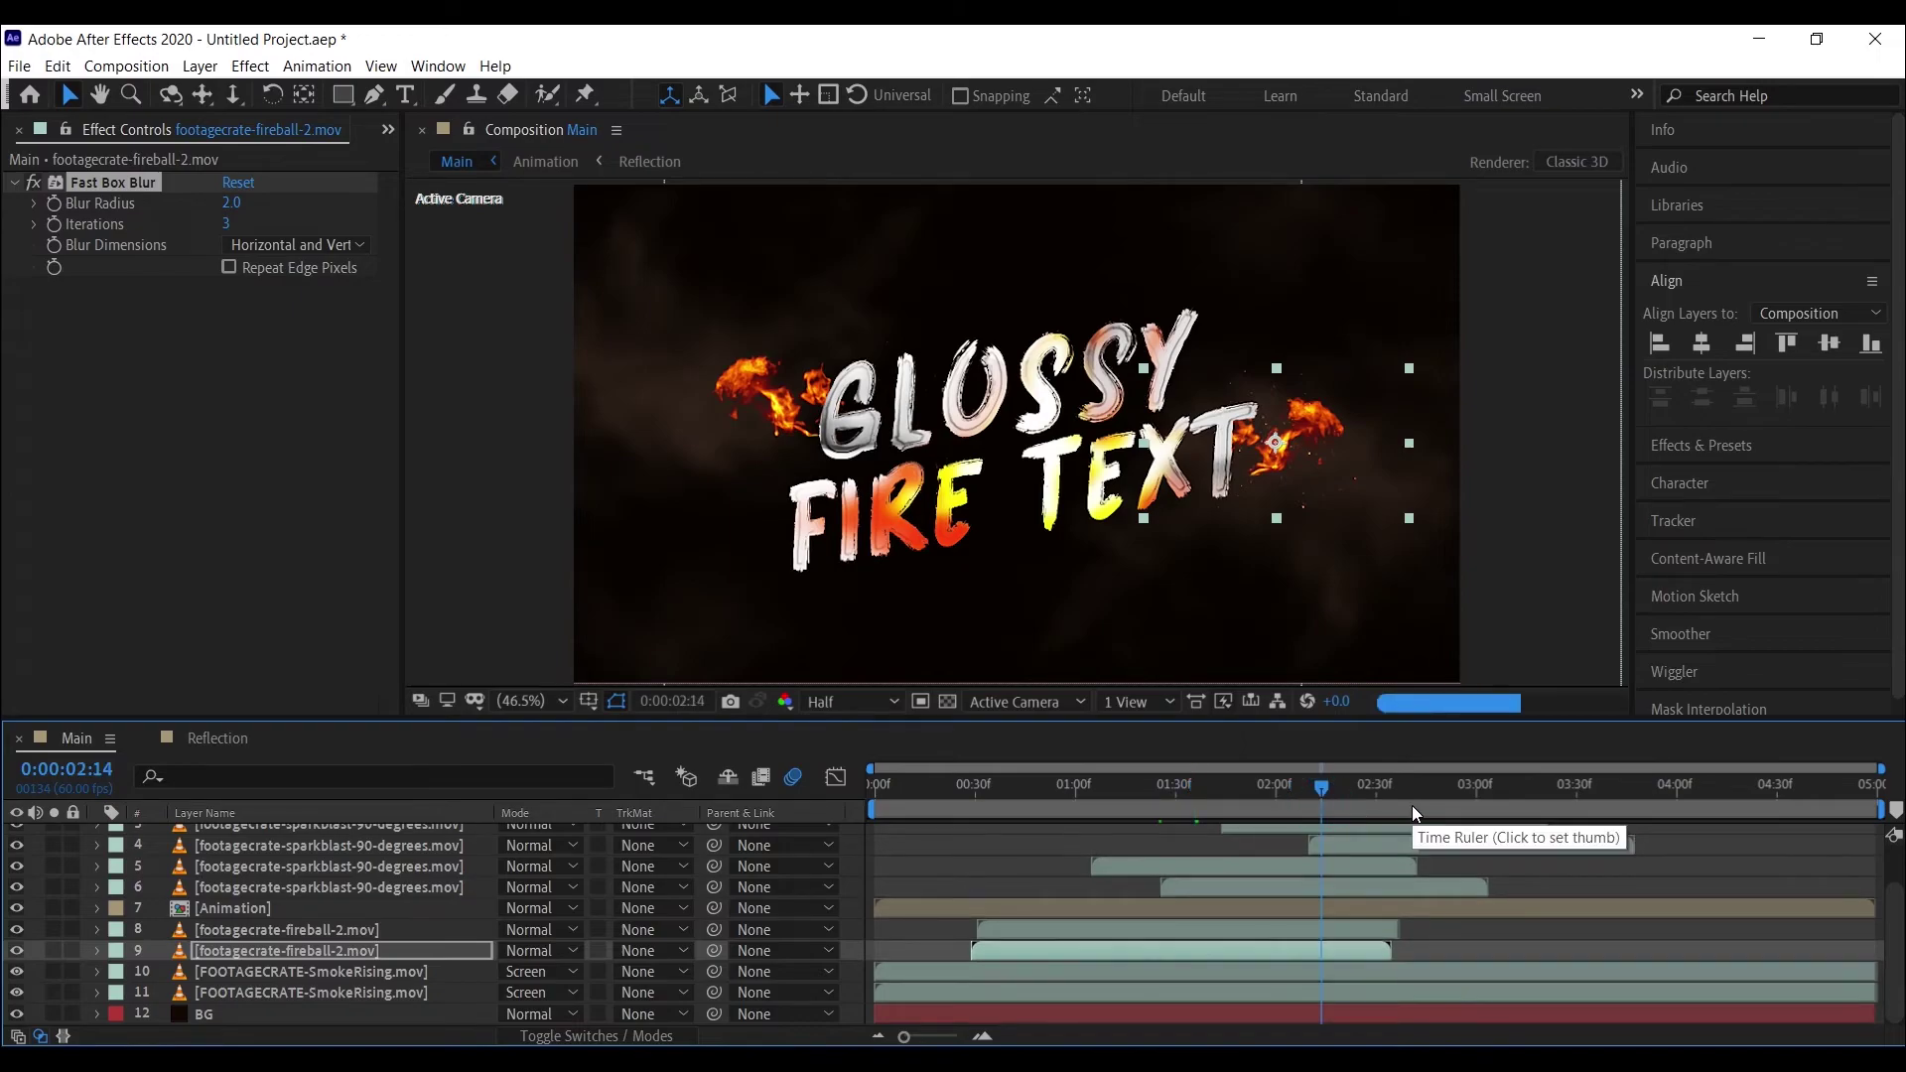
left_click(1473, 800)
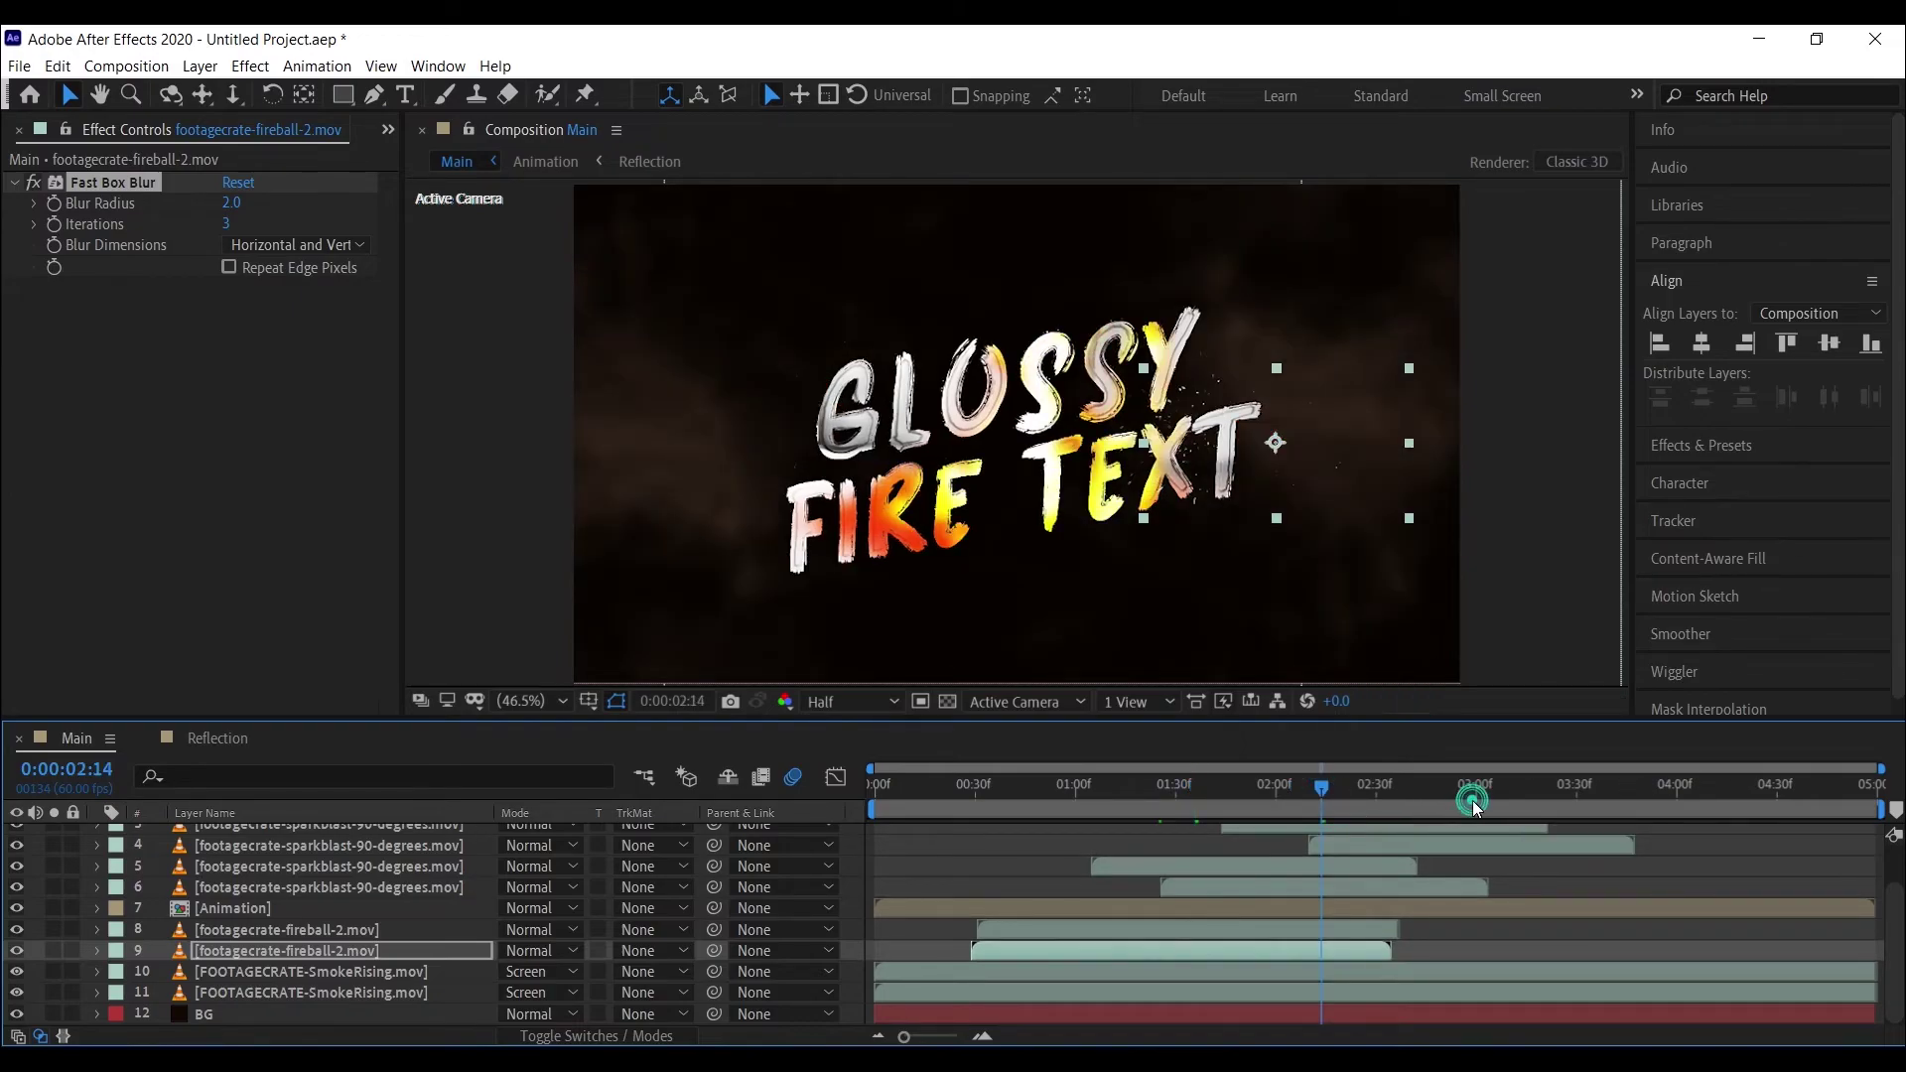
- In the Animation composition, keyframe the footagecrate-loopable-small-fire-1.mov layer's Opacity at 100% at 0:00:04:27, fading it out by 0:00:04:59
left_click(1600, 802)
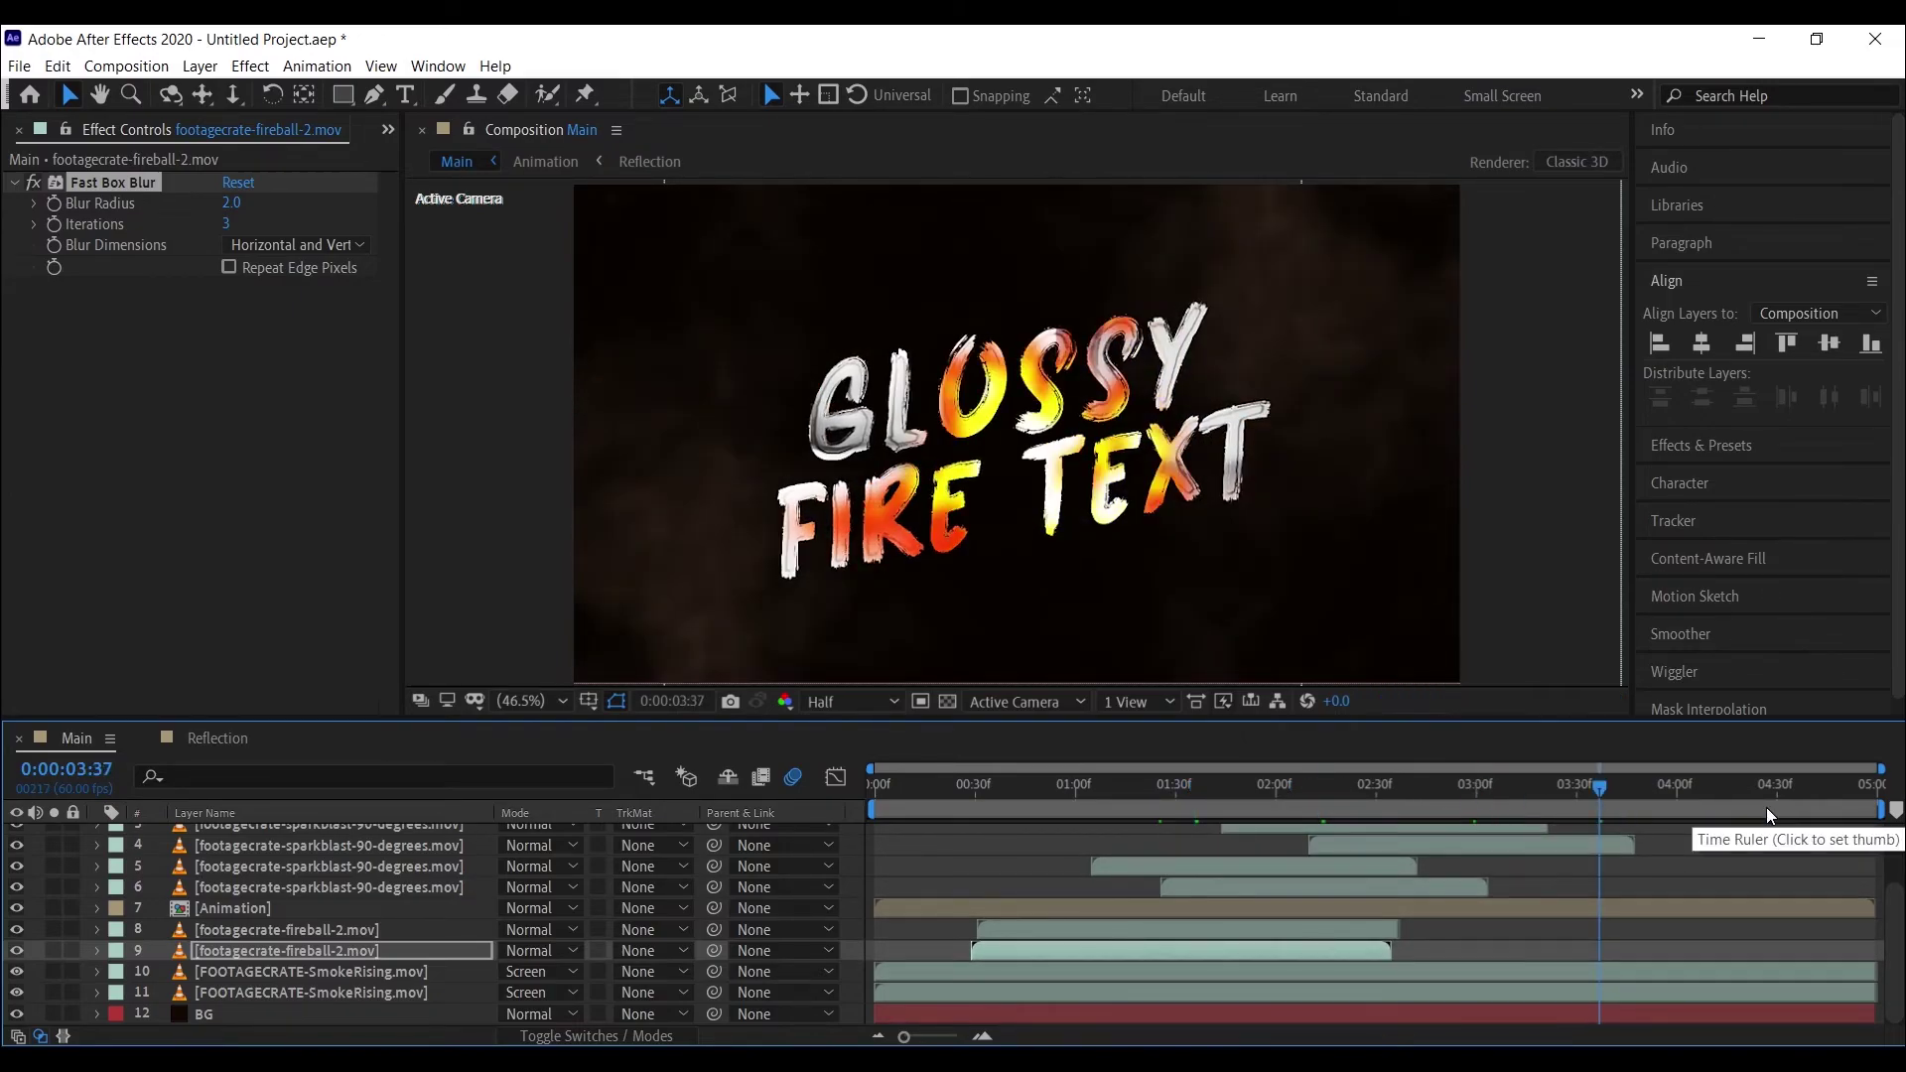
left_click_drag(1804, 807, 1874, 804)
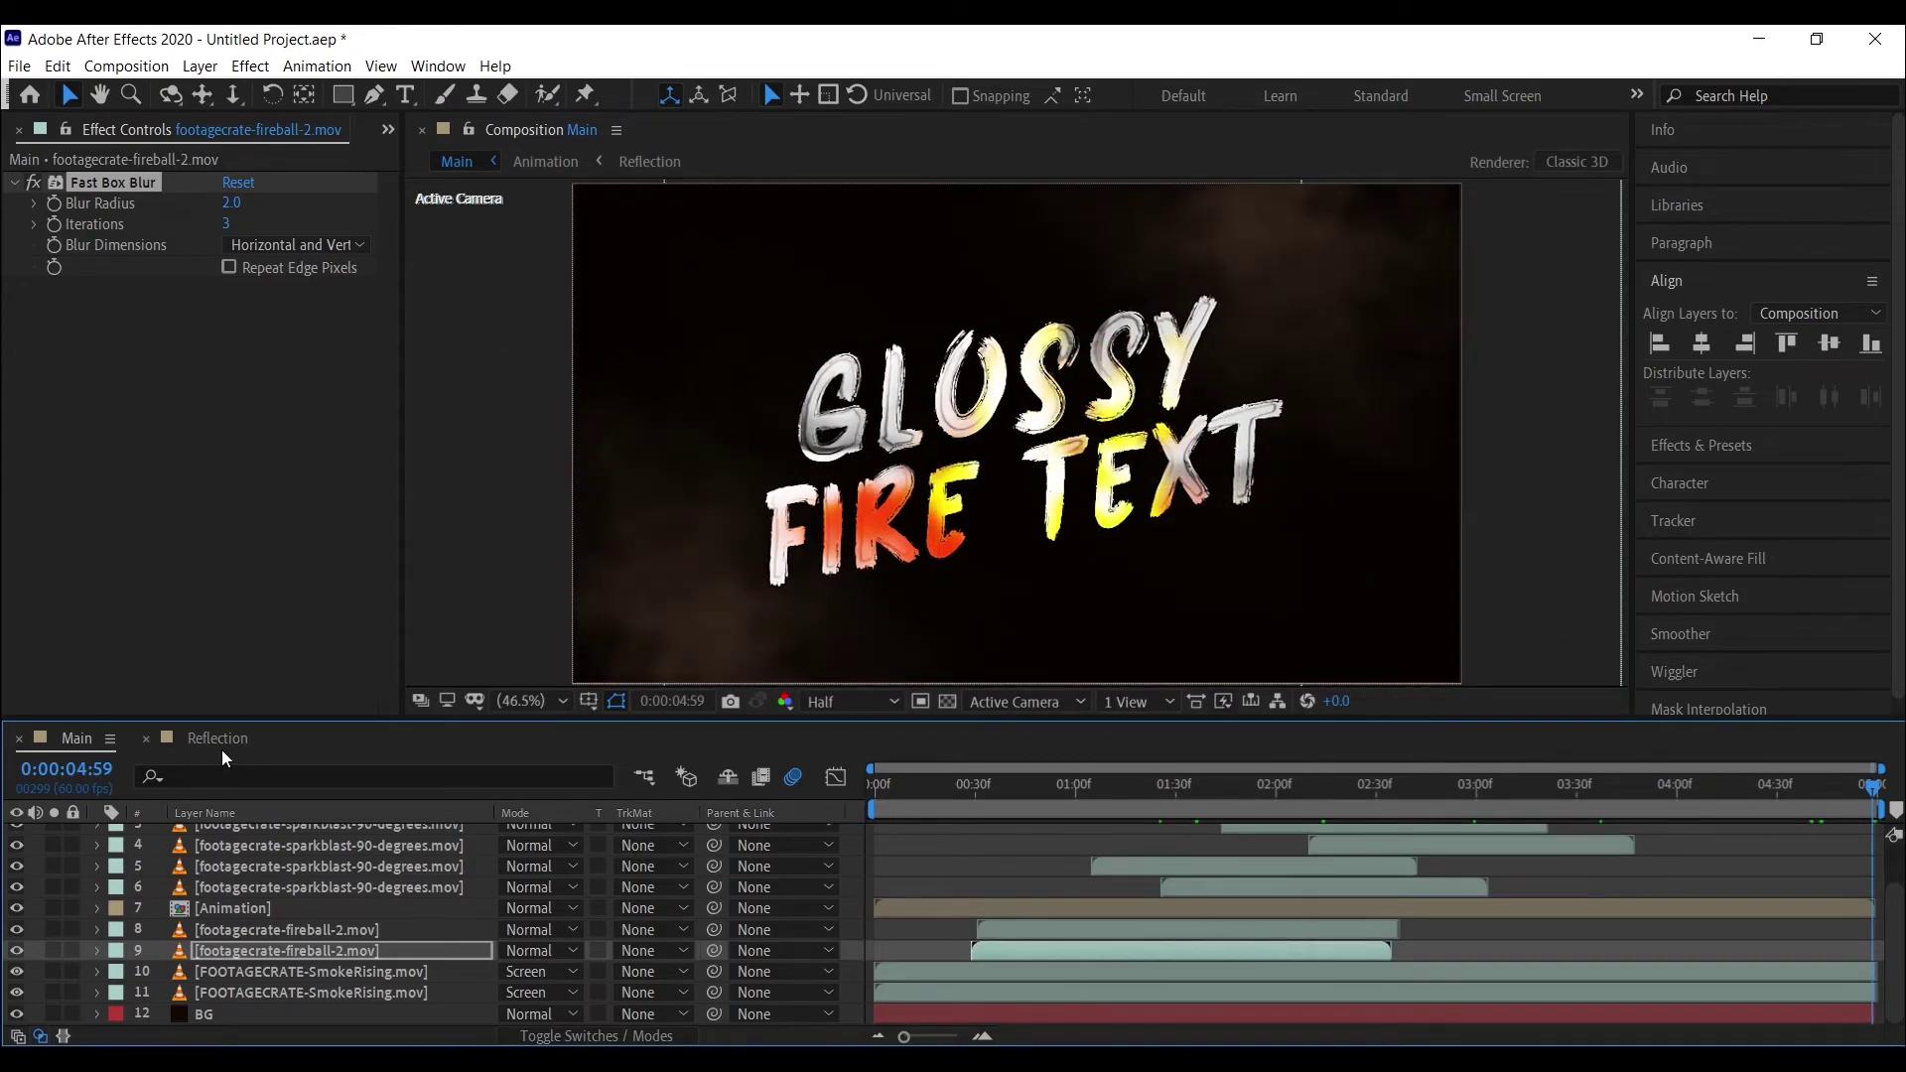
scroll(322, 948, "up", 2)
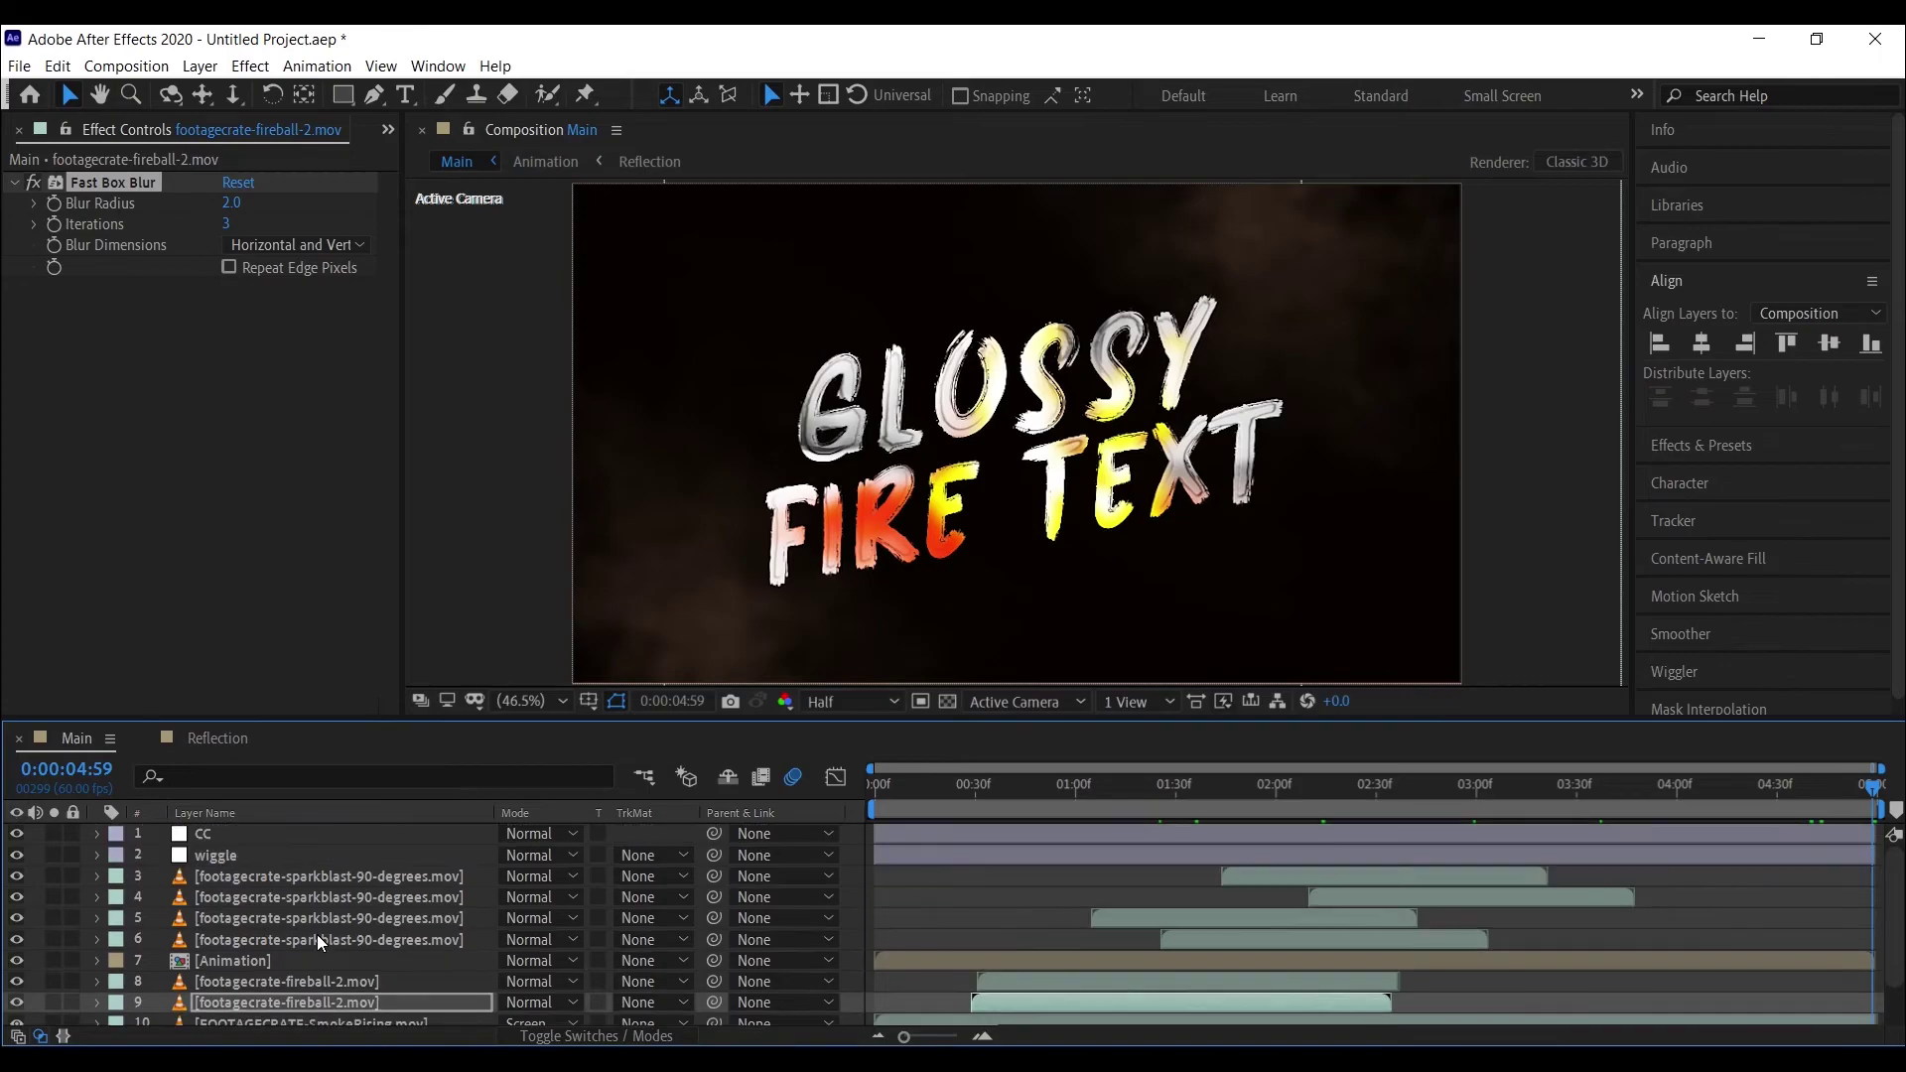
double_click(240, 961)
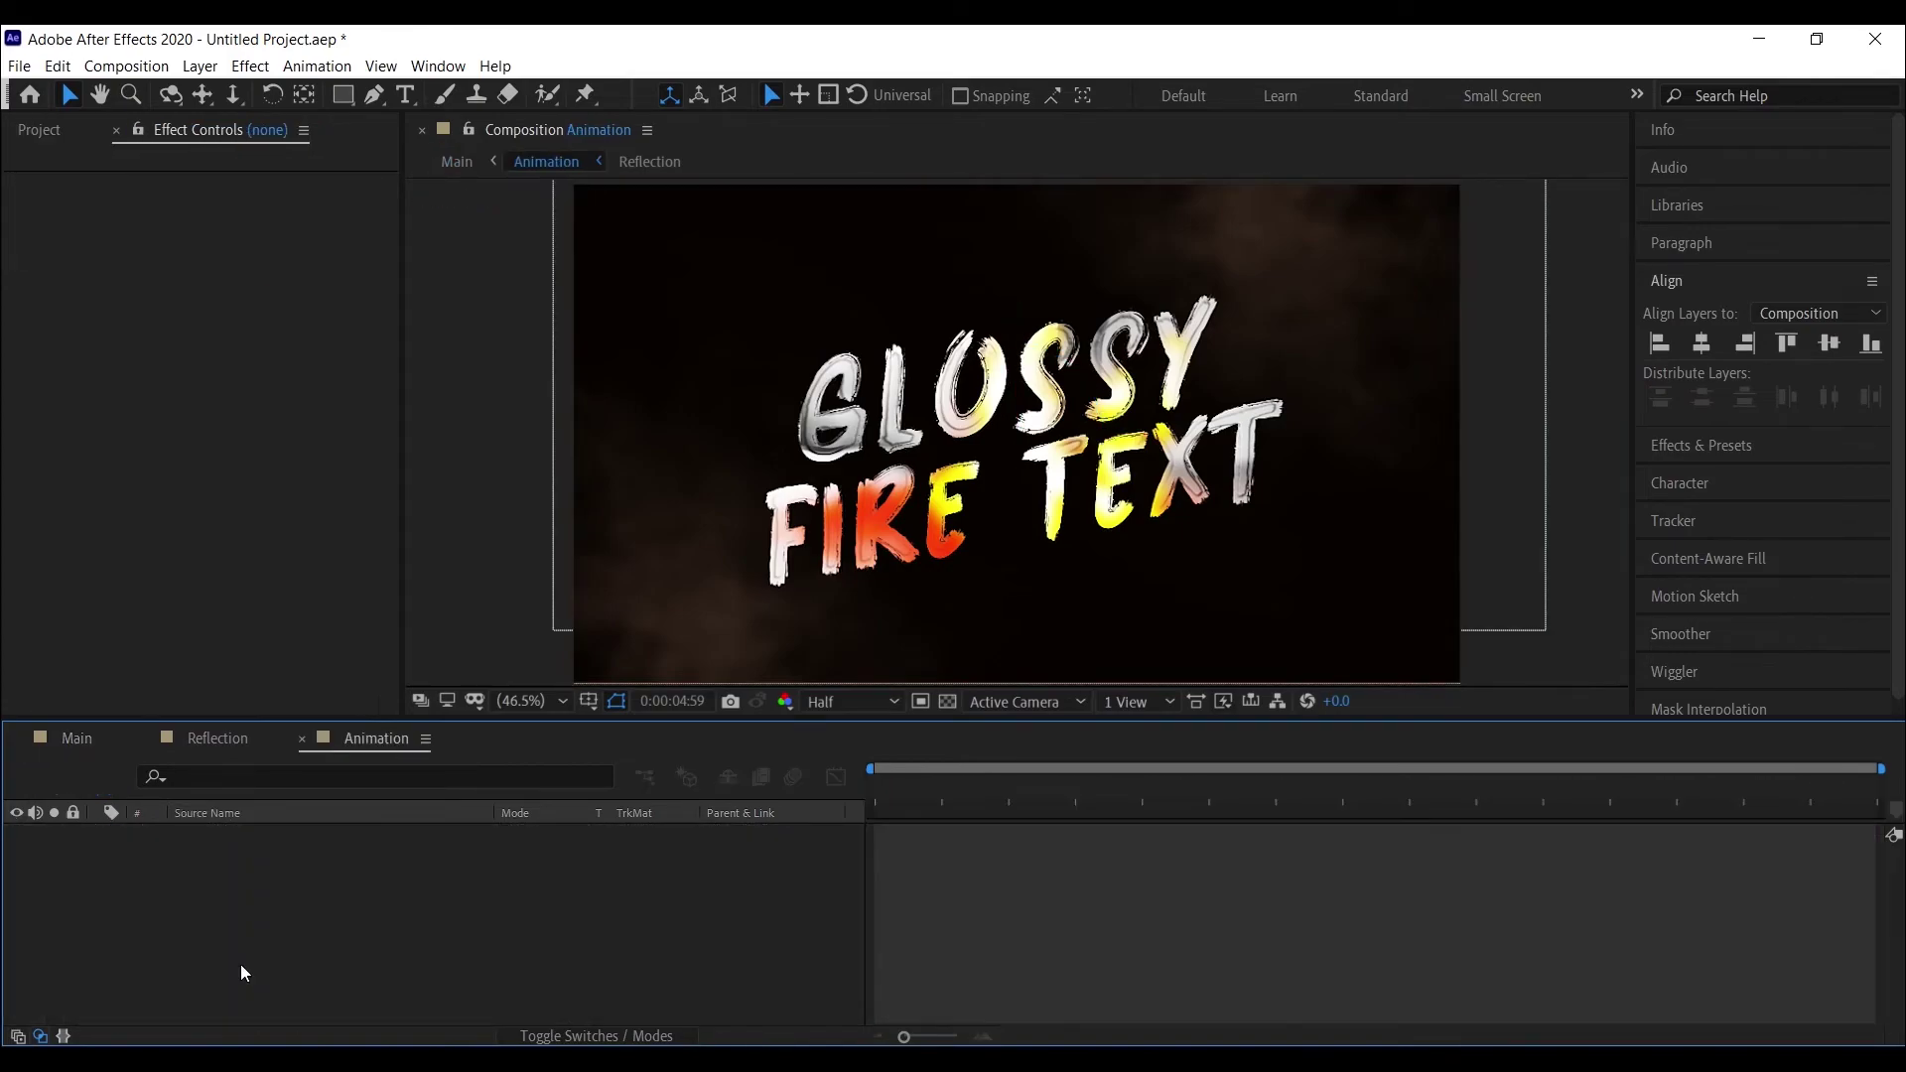
left_click(276, 856)
key("t")
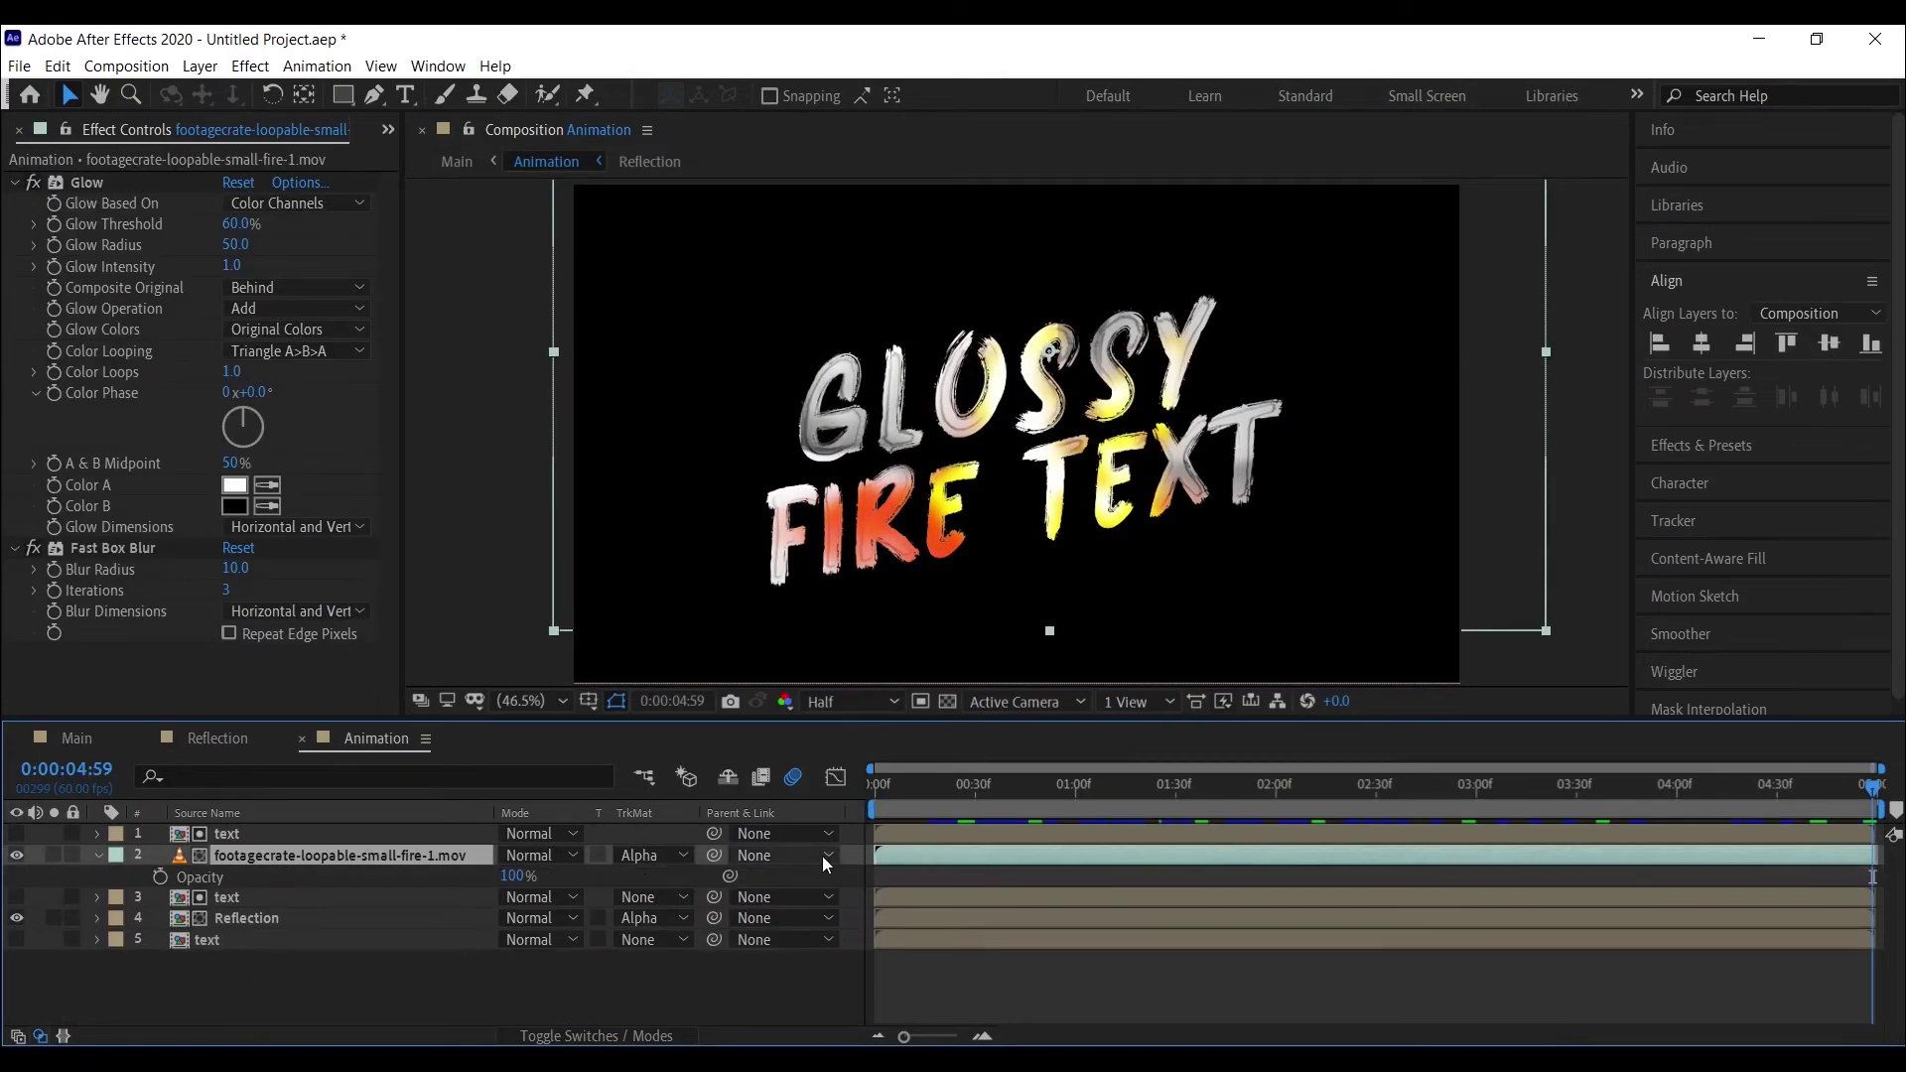
left_click(161, 876)
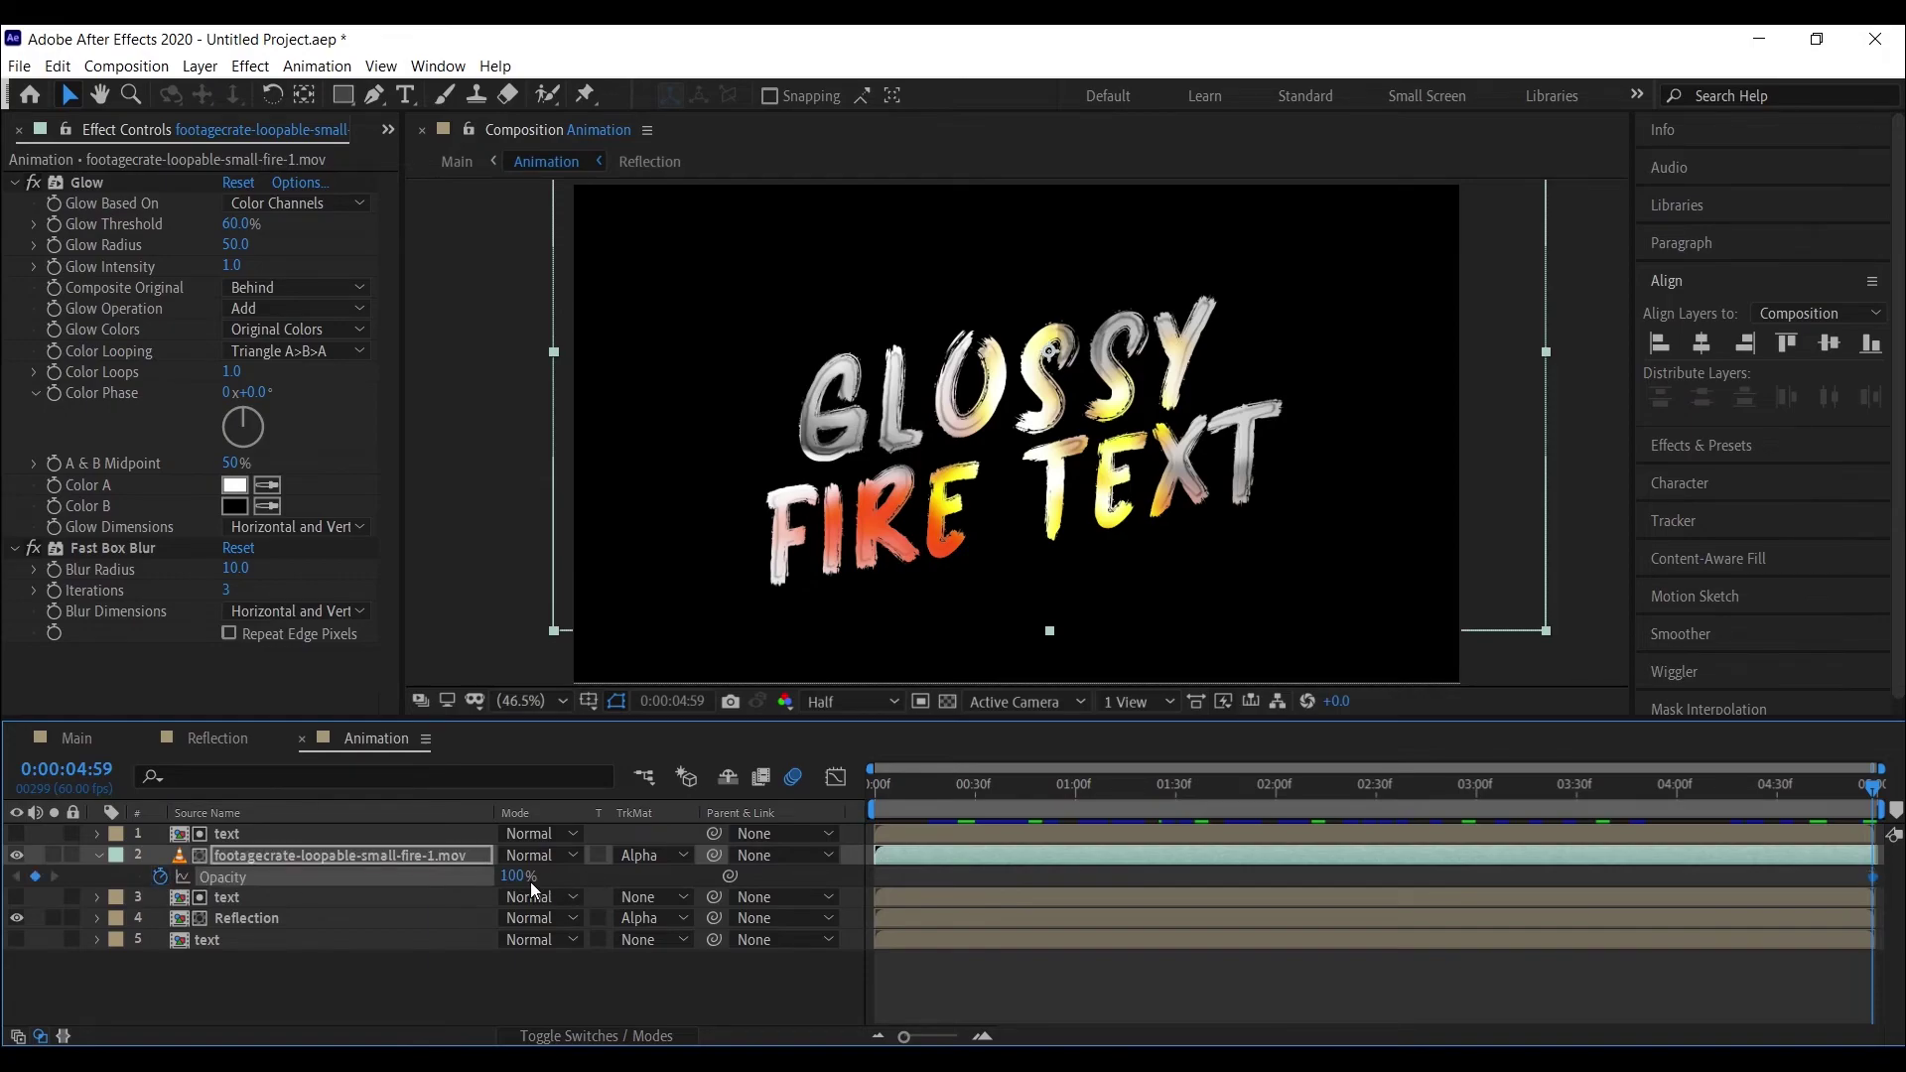
left_click(1767, 799)
left_click(508, 876)
type("100")
key("Return")
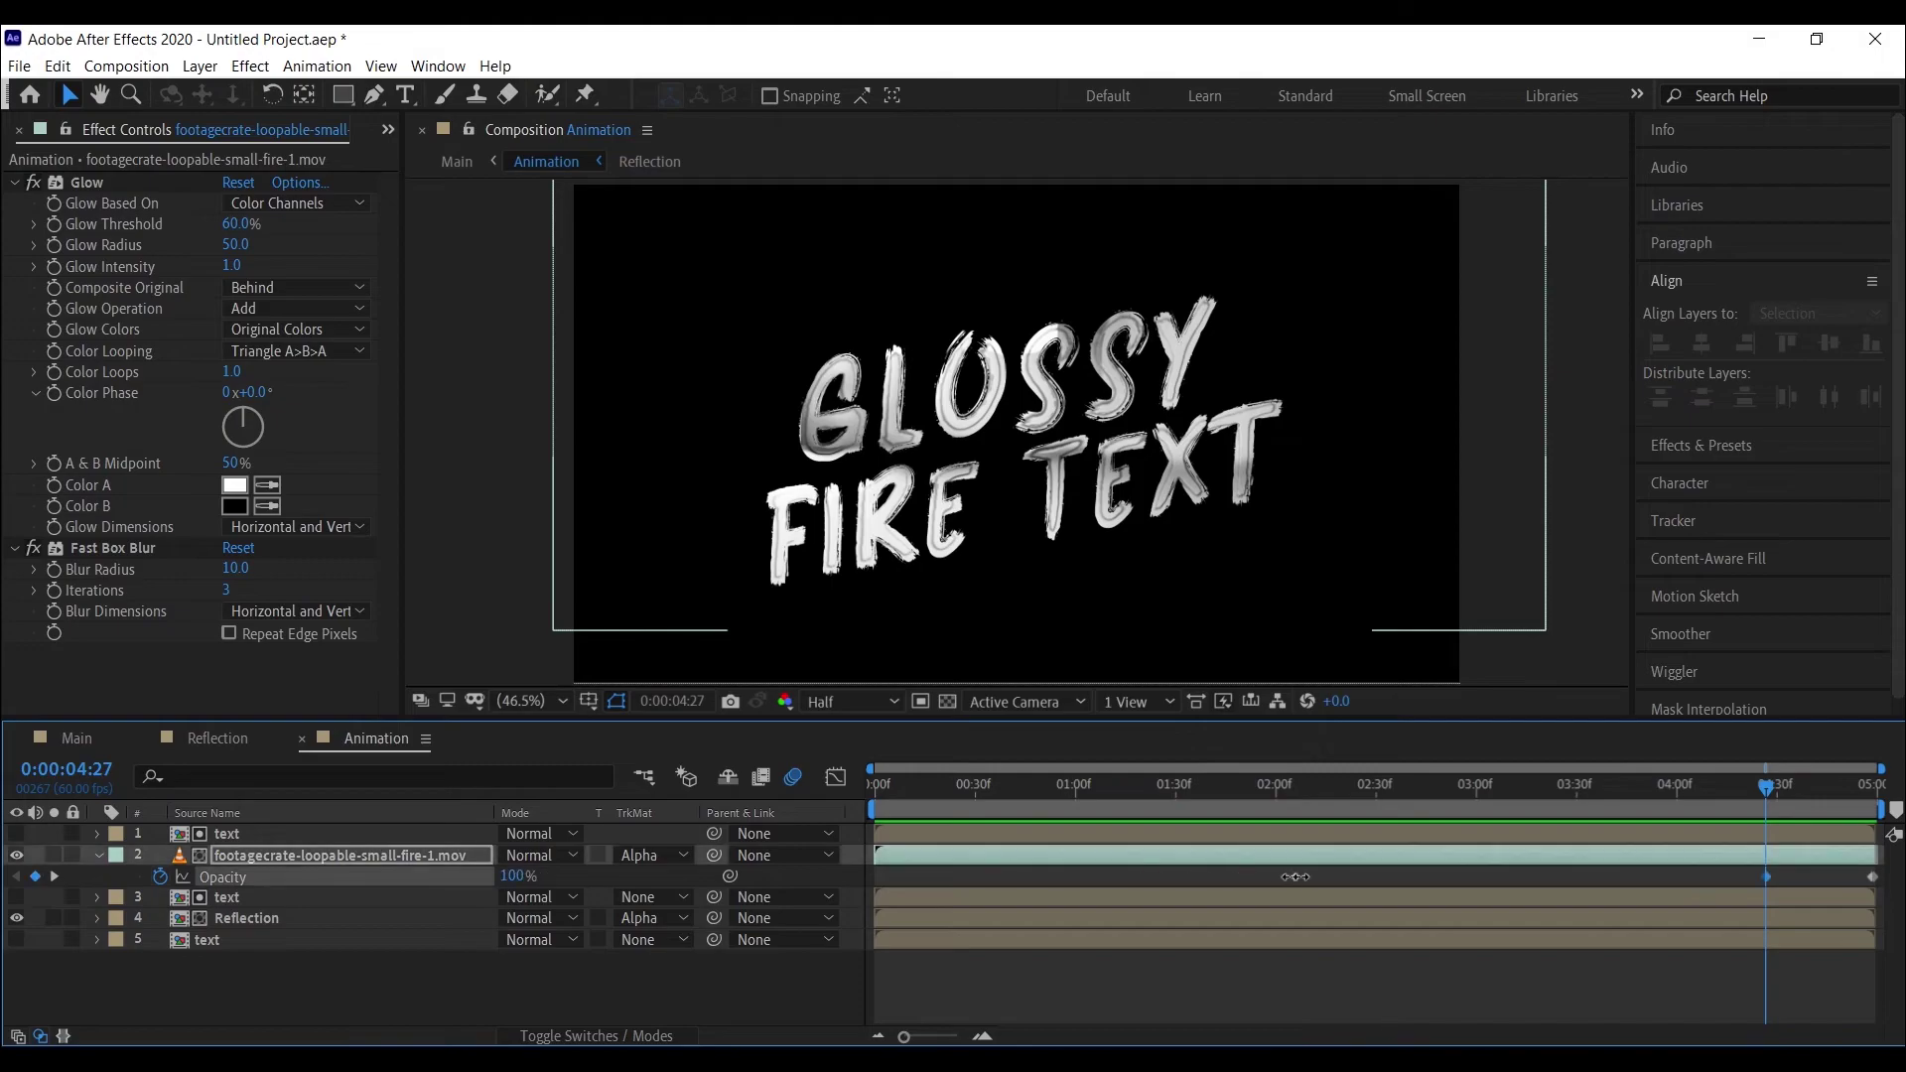
- Collapse the fire layer's properties and close the Animation and Reflection timelines, returning to Main with the project items shown
left_click_drag(1646, 801, 277, 866)
left_click(96, 856)
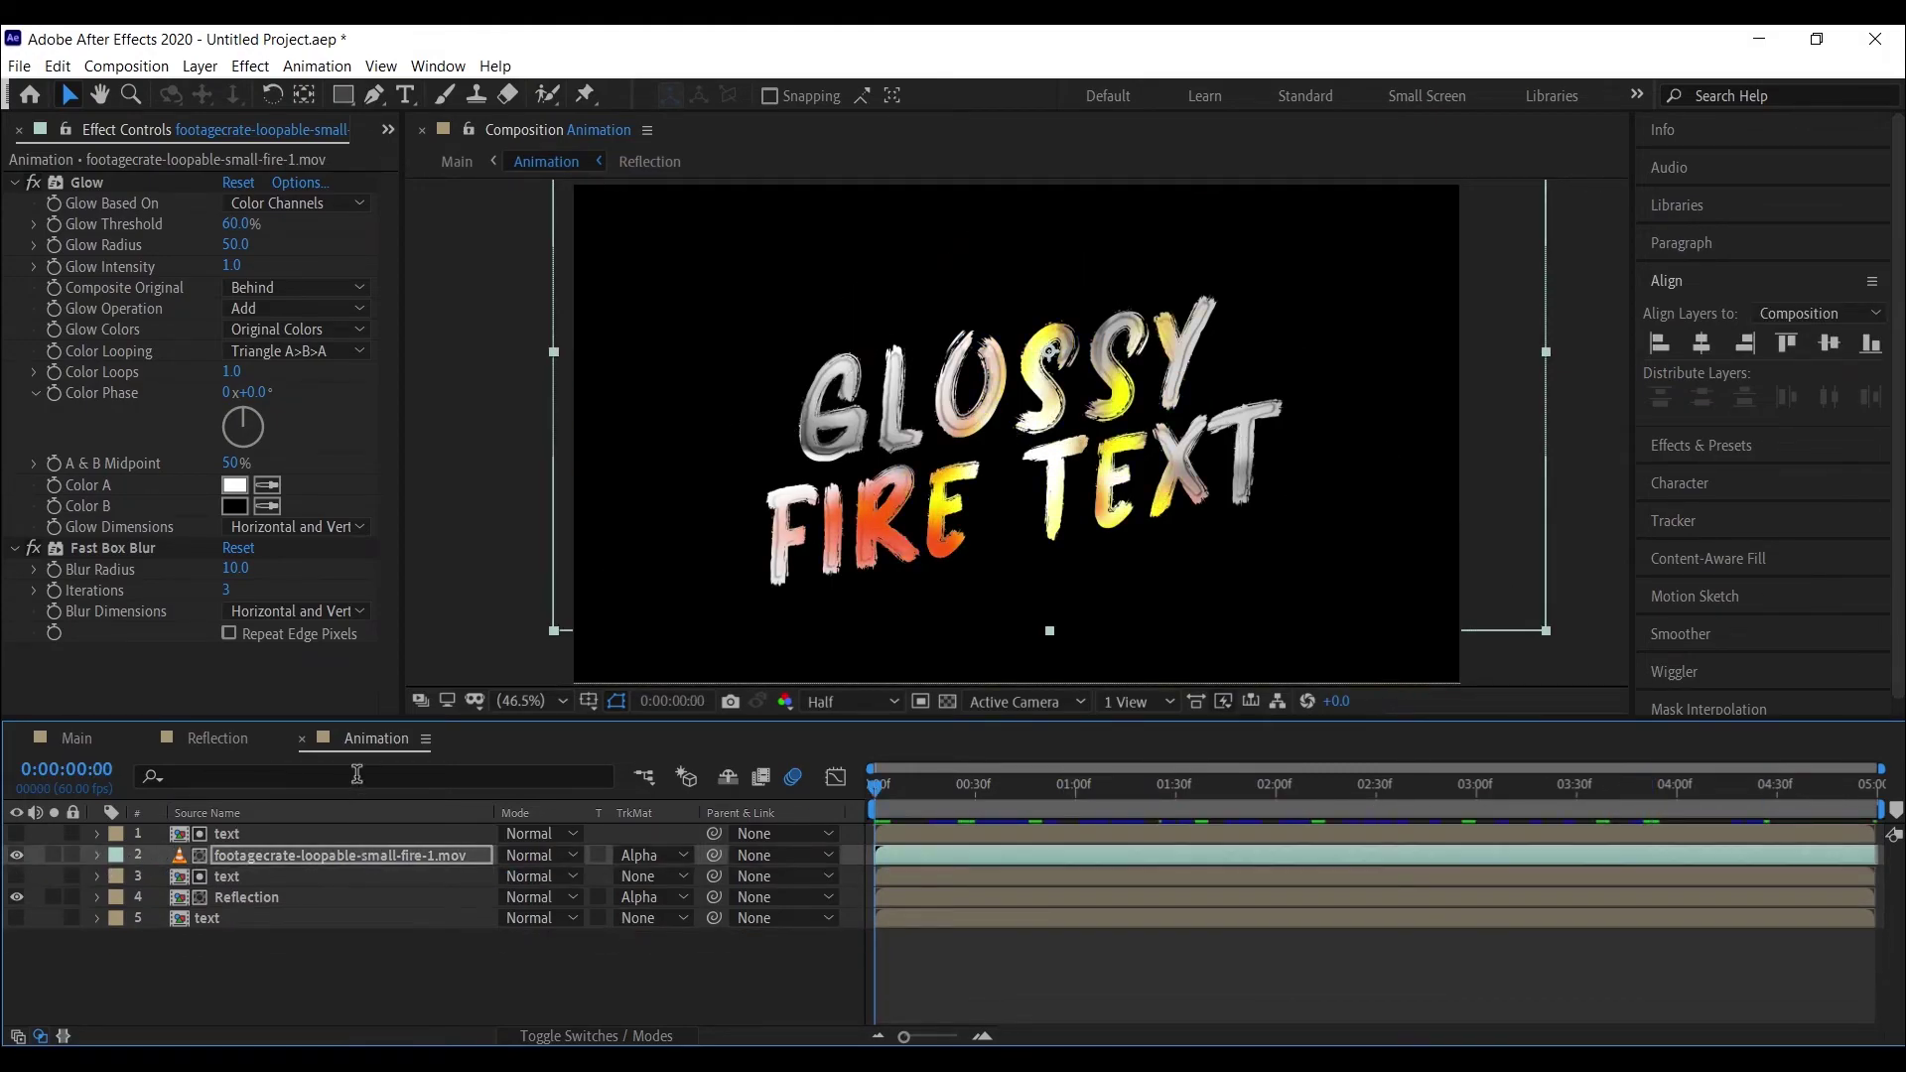
left_click(302, 739)
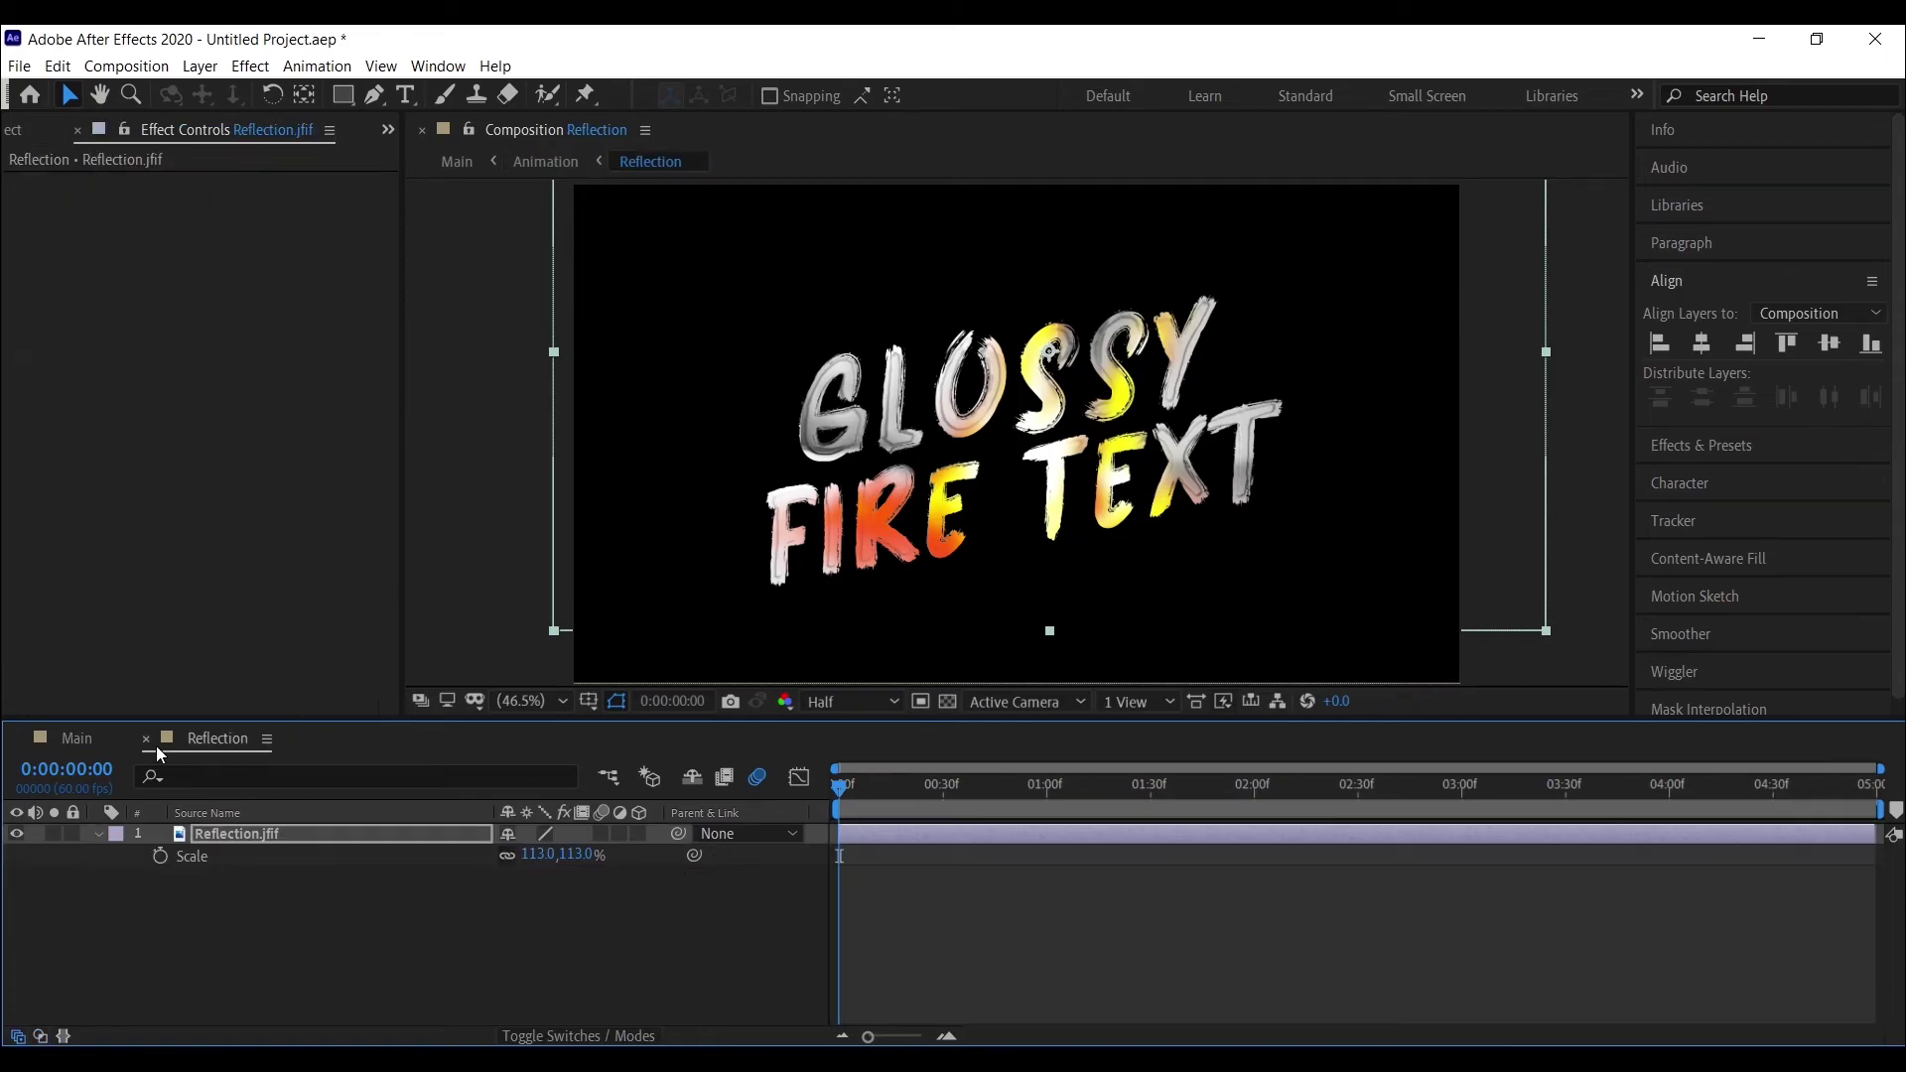
left_click(147, 736)
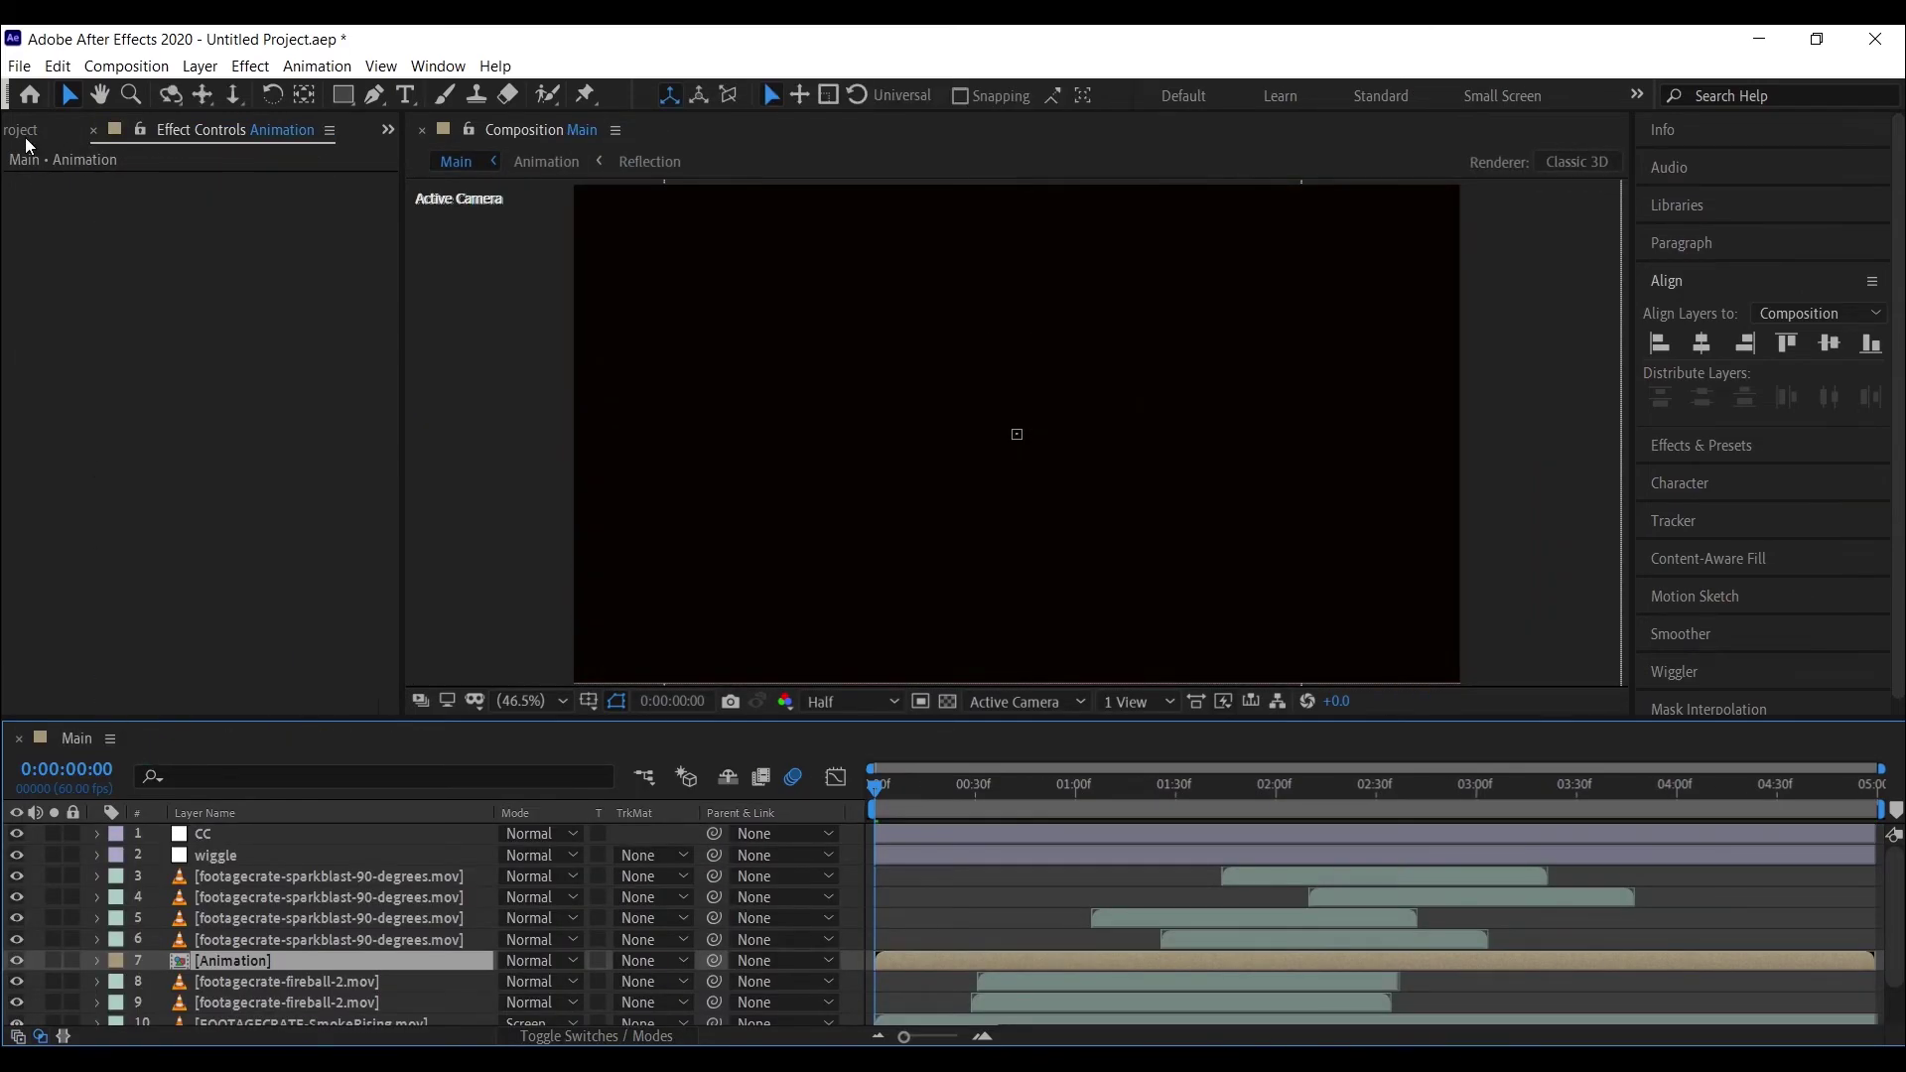
left_click(24, 130)
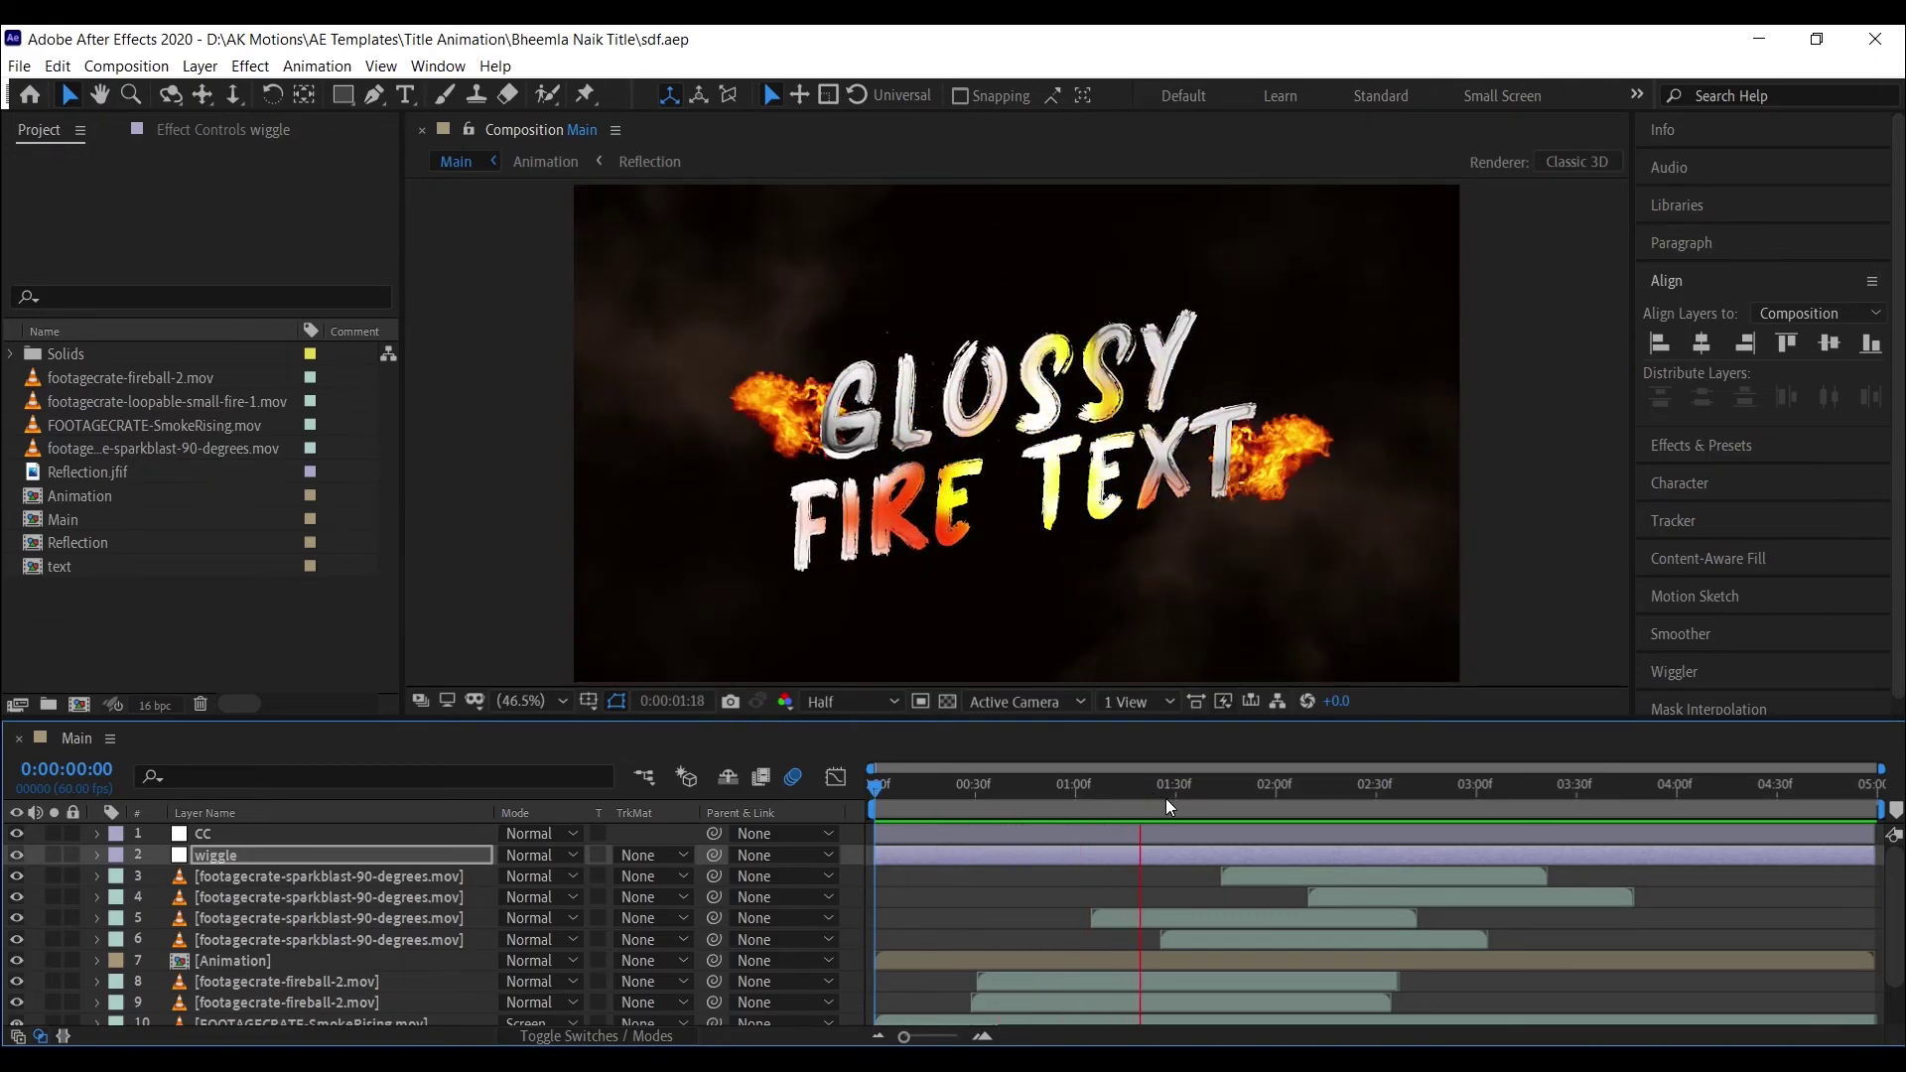
- At 0:00:01:44, open the text composition and replace the title's upper line with Your and its lower line with Name
key("space")
left_click(1222, 800)
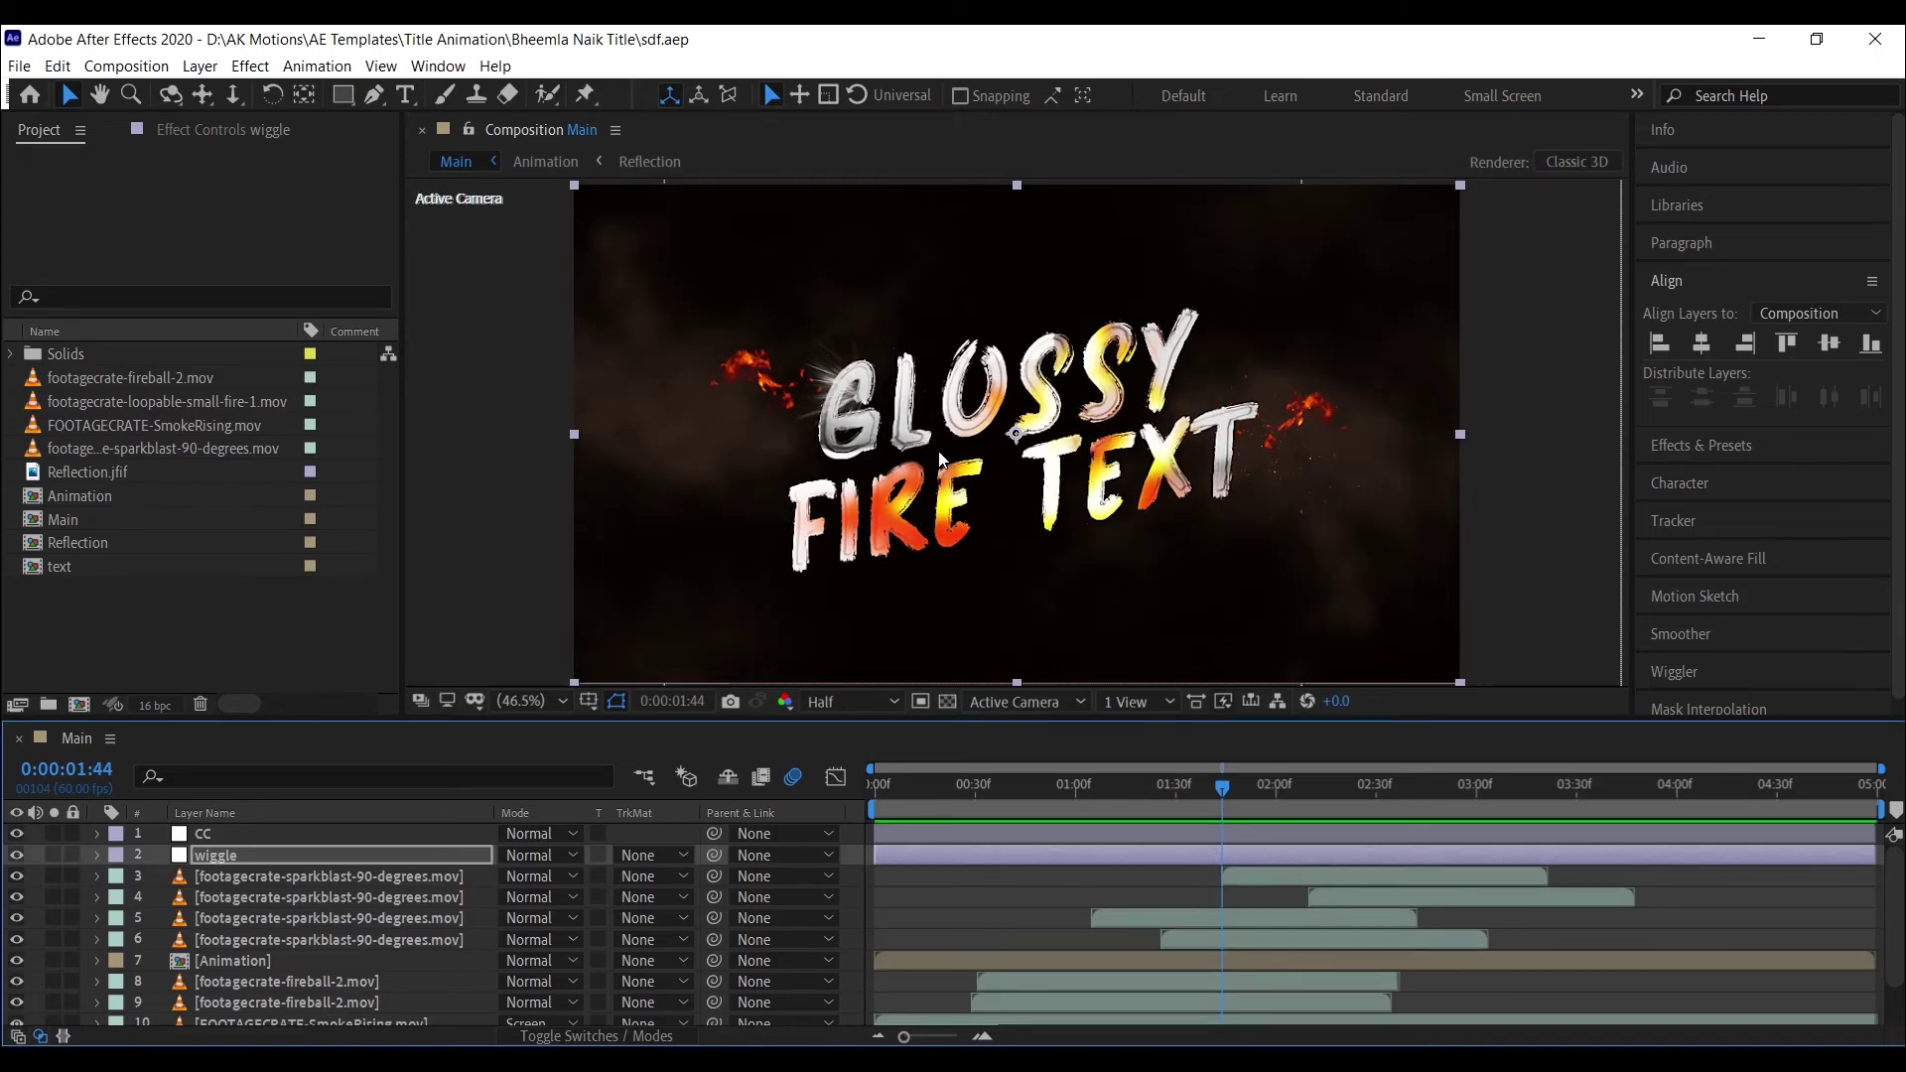
double_click(53, 571)
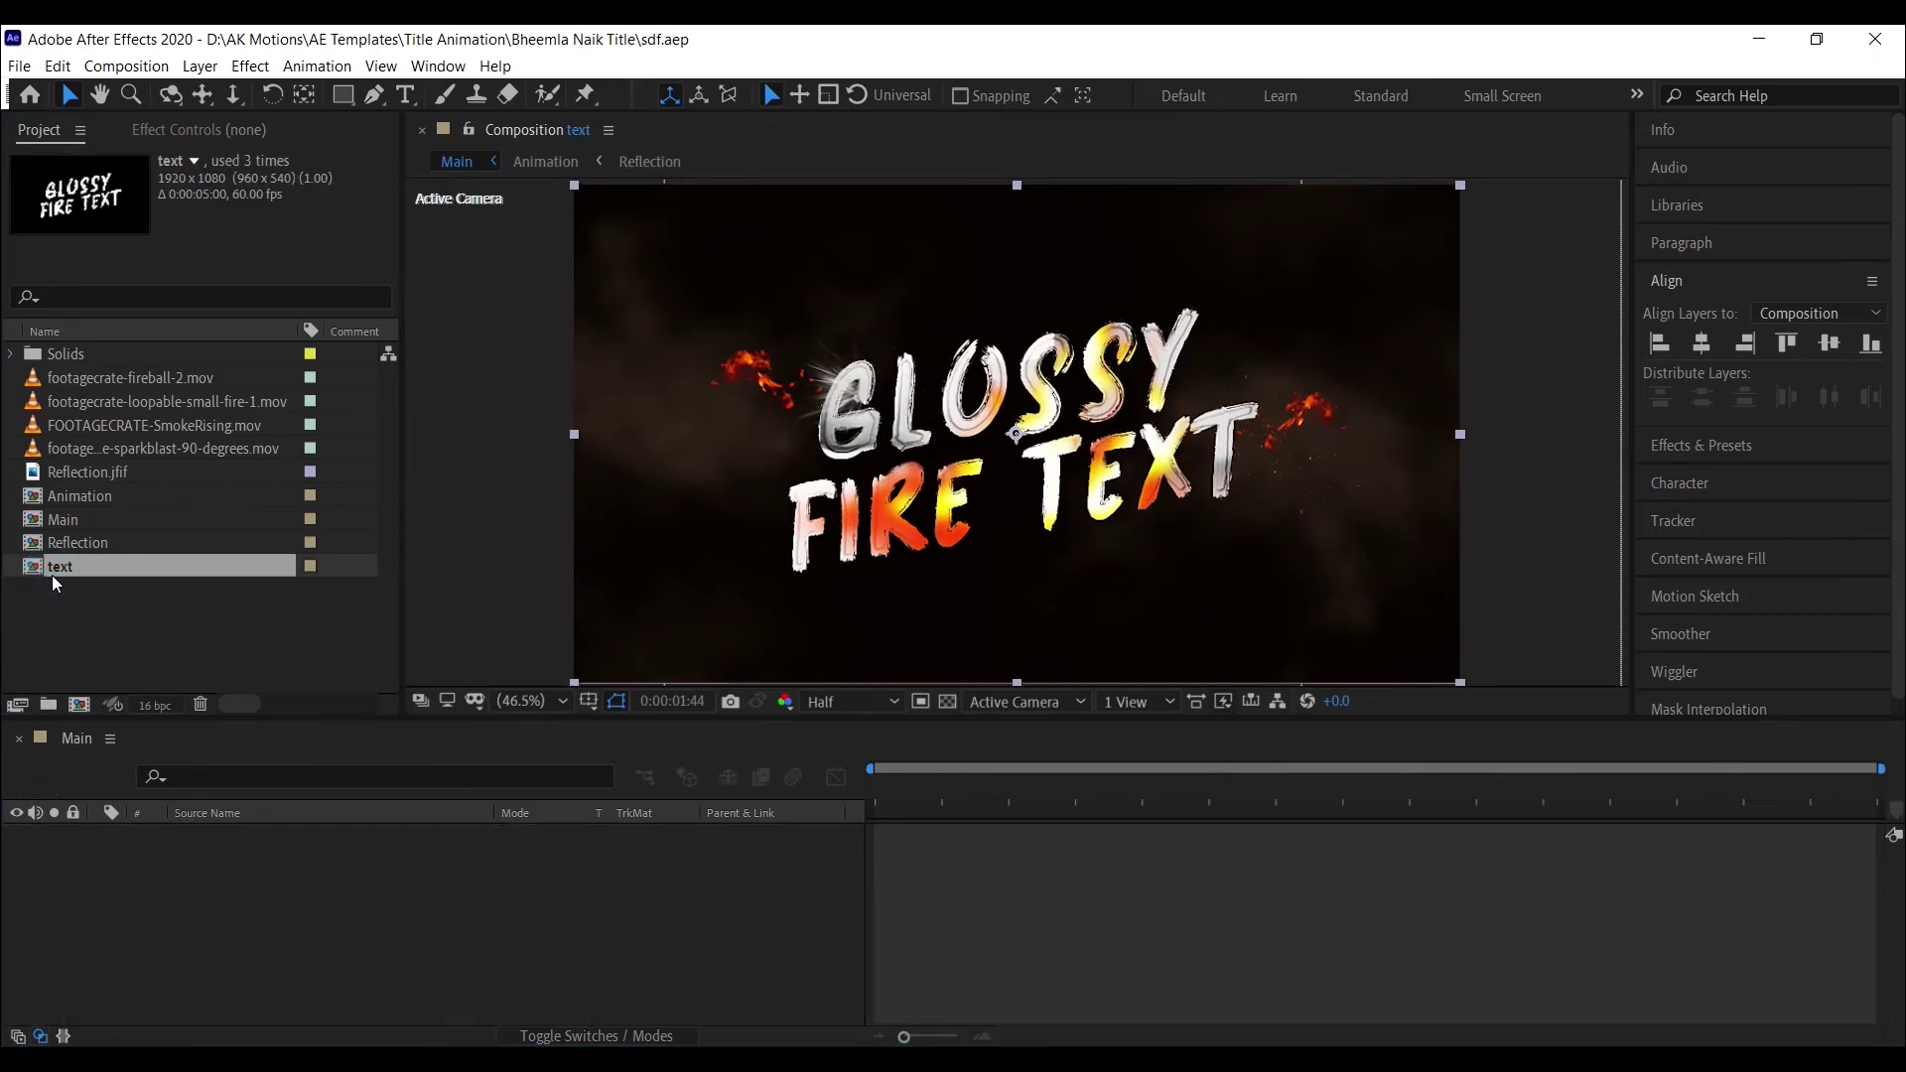
double_click(281, 852)
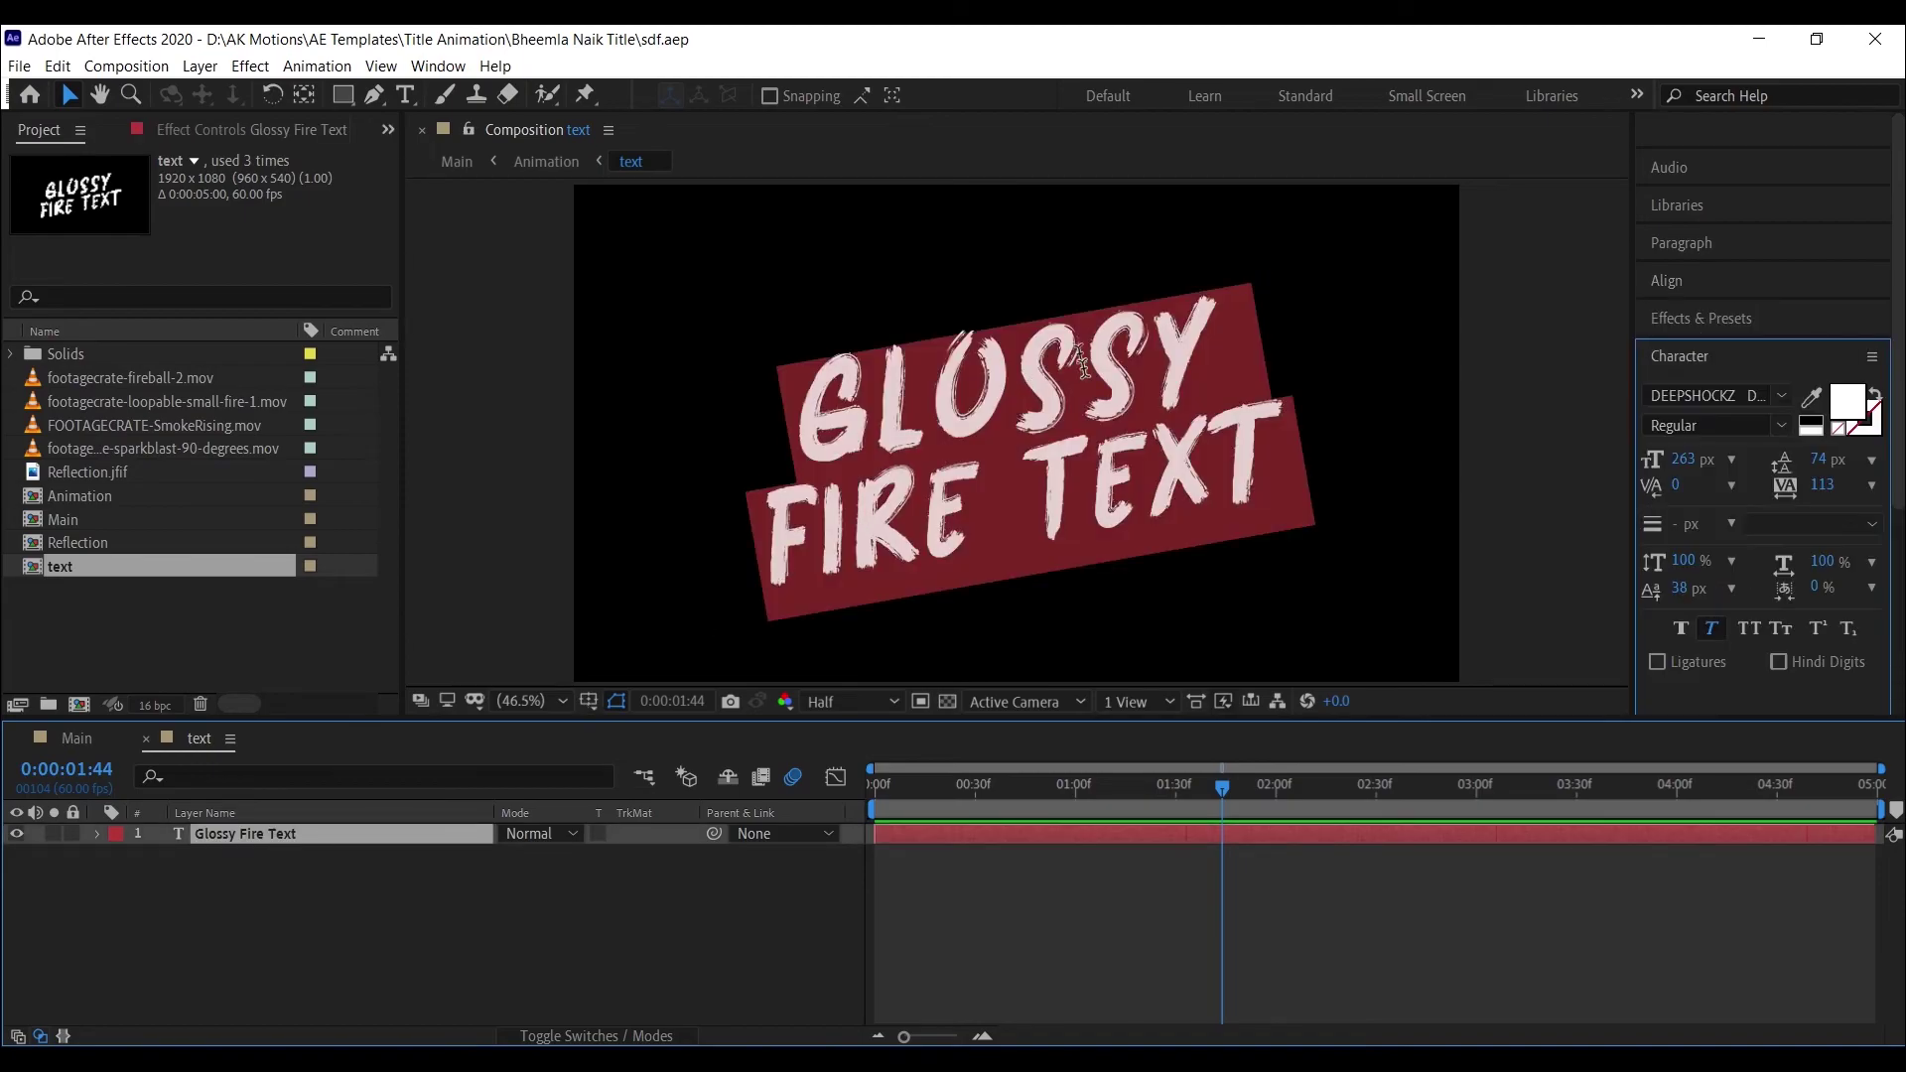
left_click(978, 380)
double_click(978, 381)
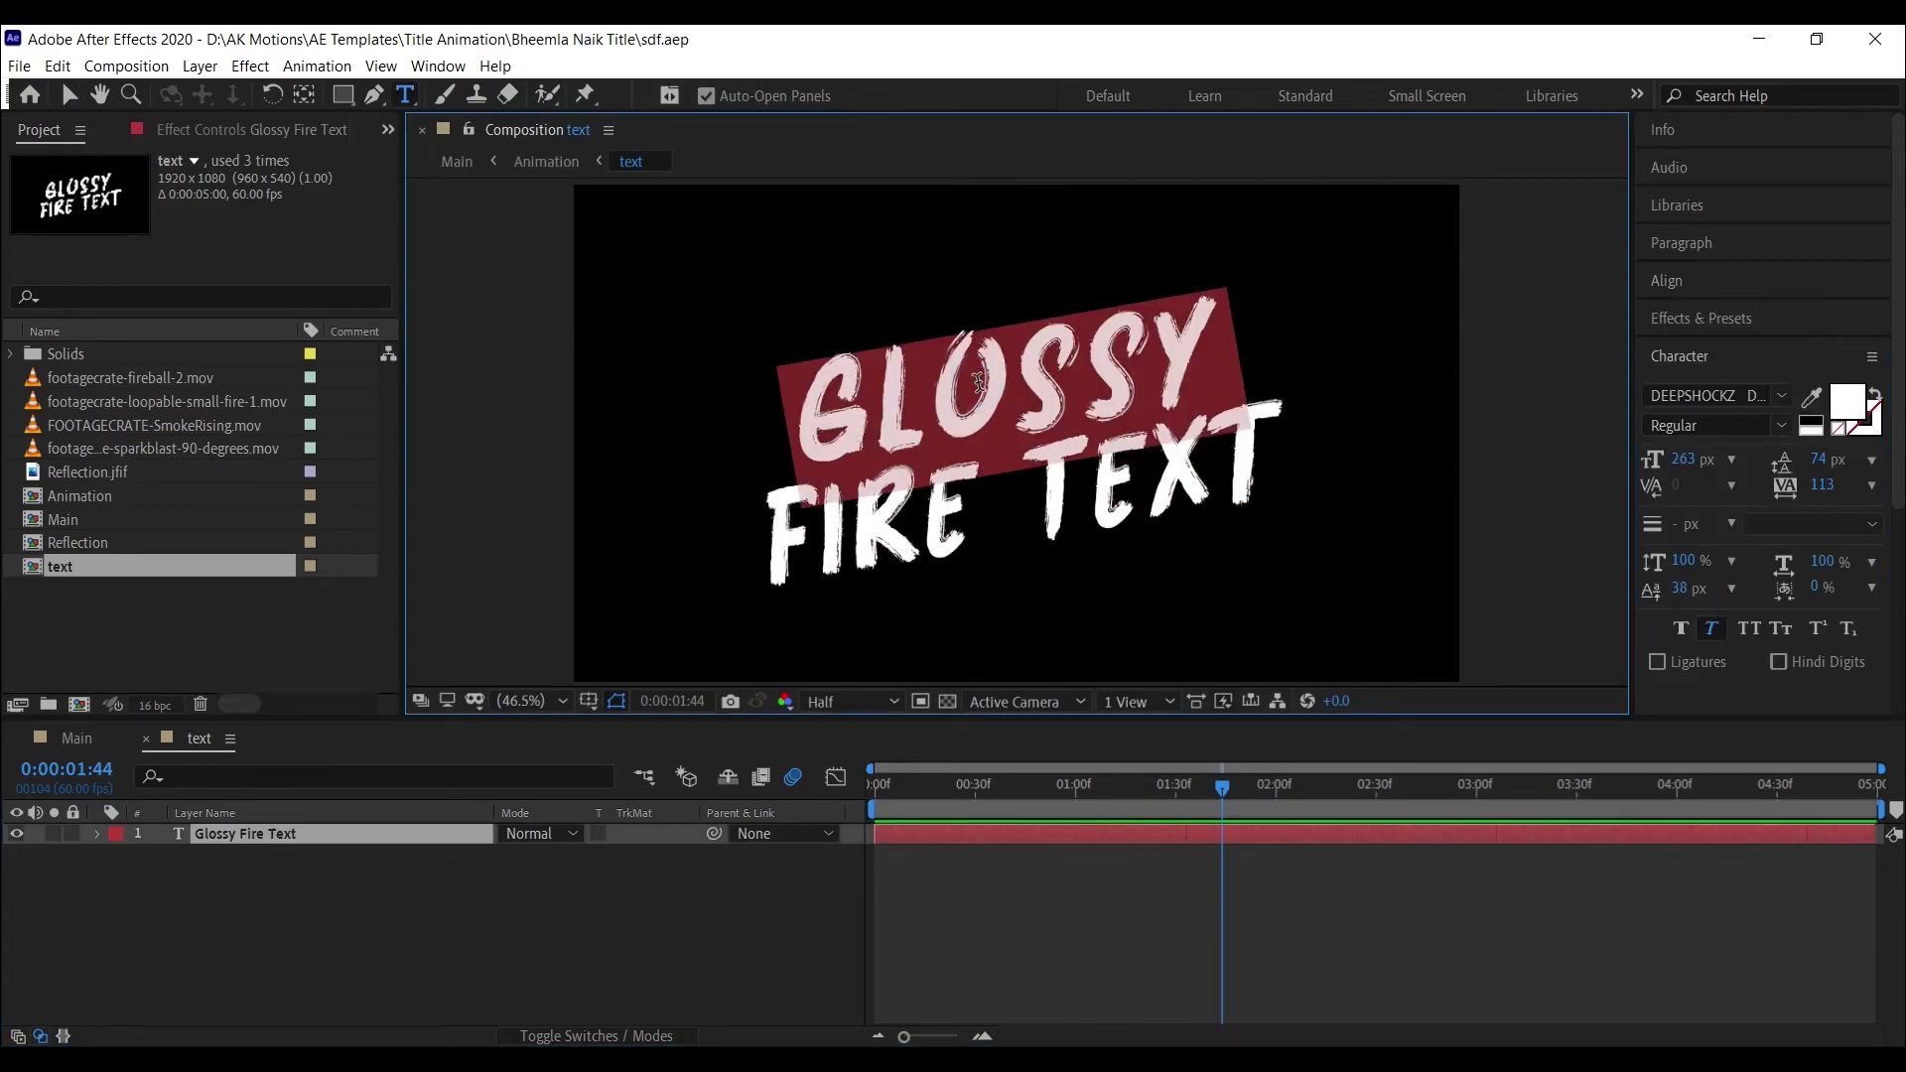
type("Your")
triple_click(968, 508)
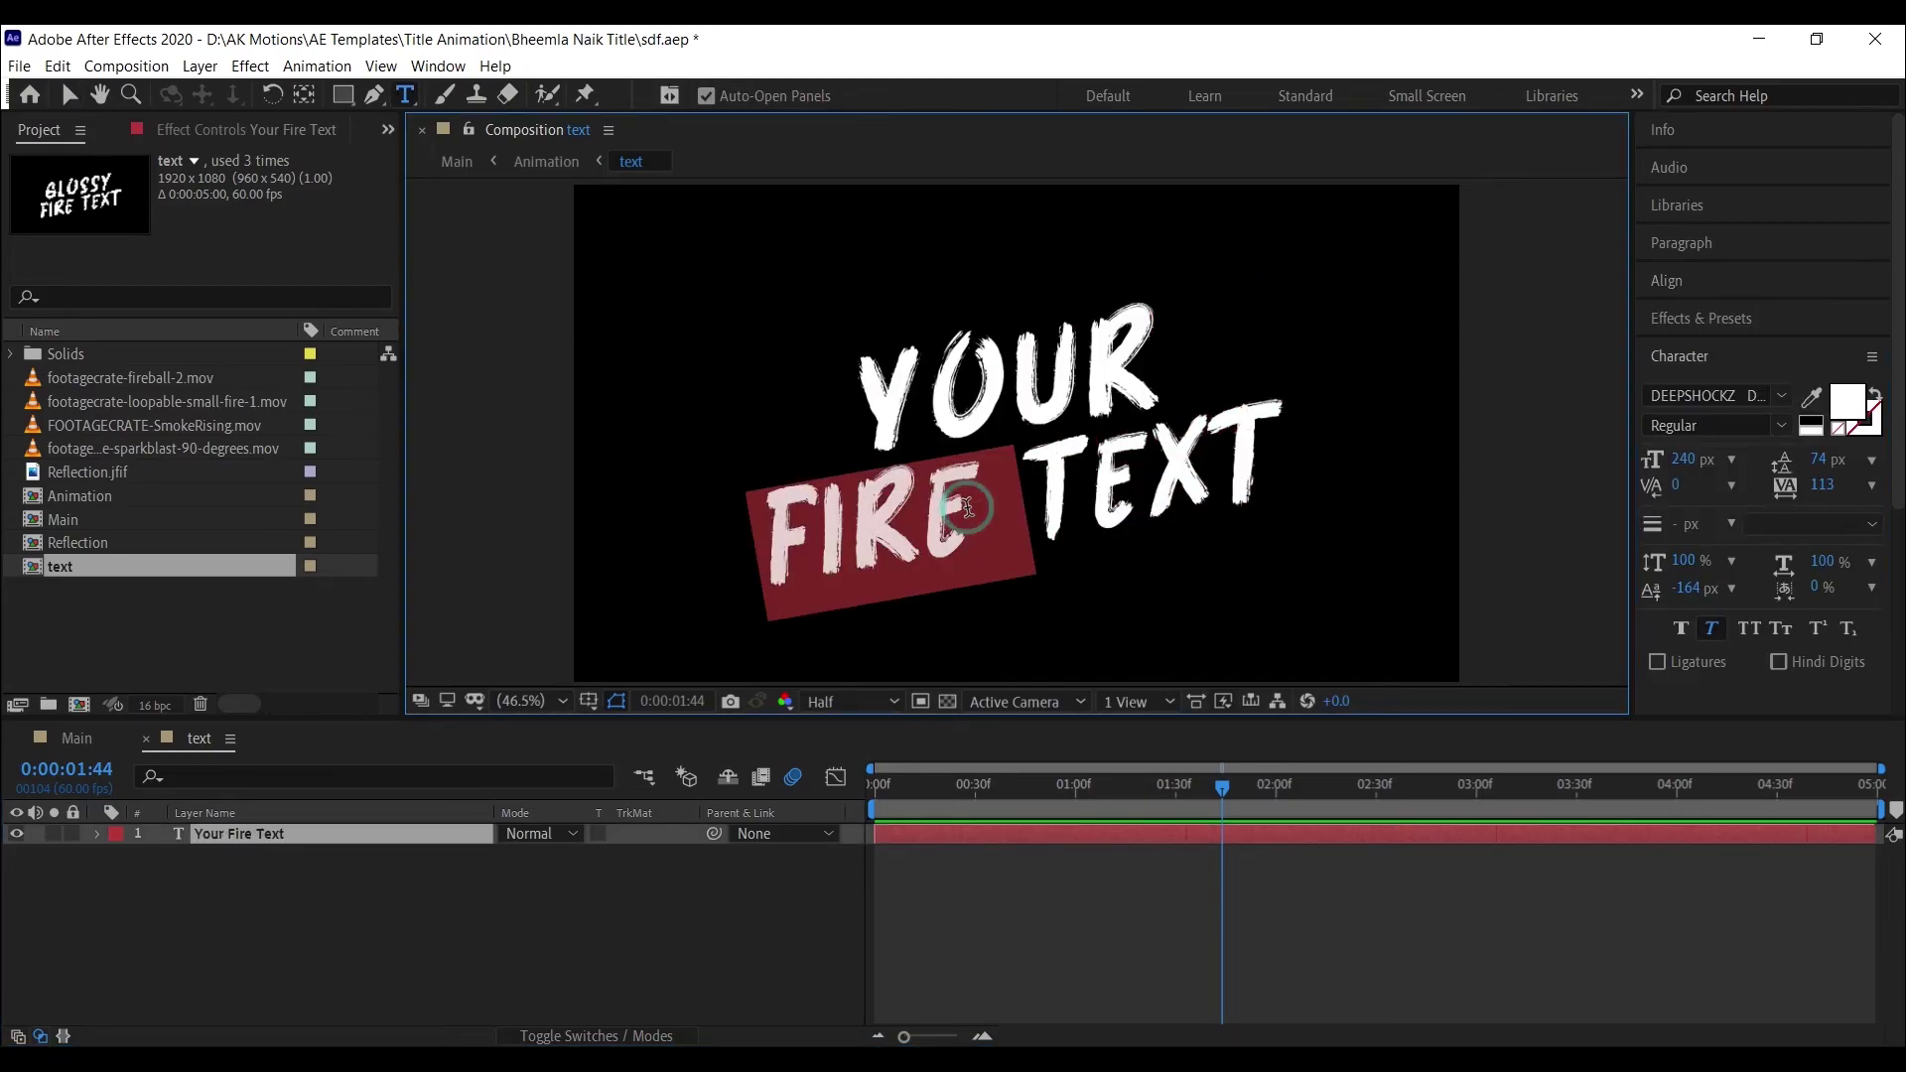
type("Name")
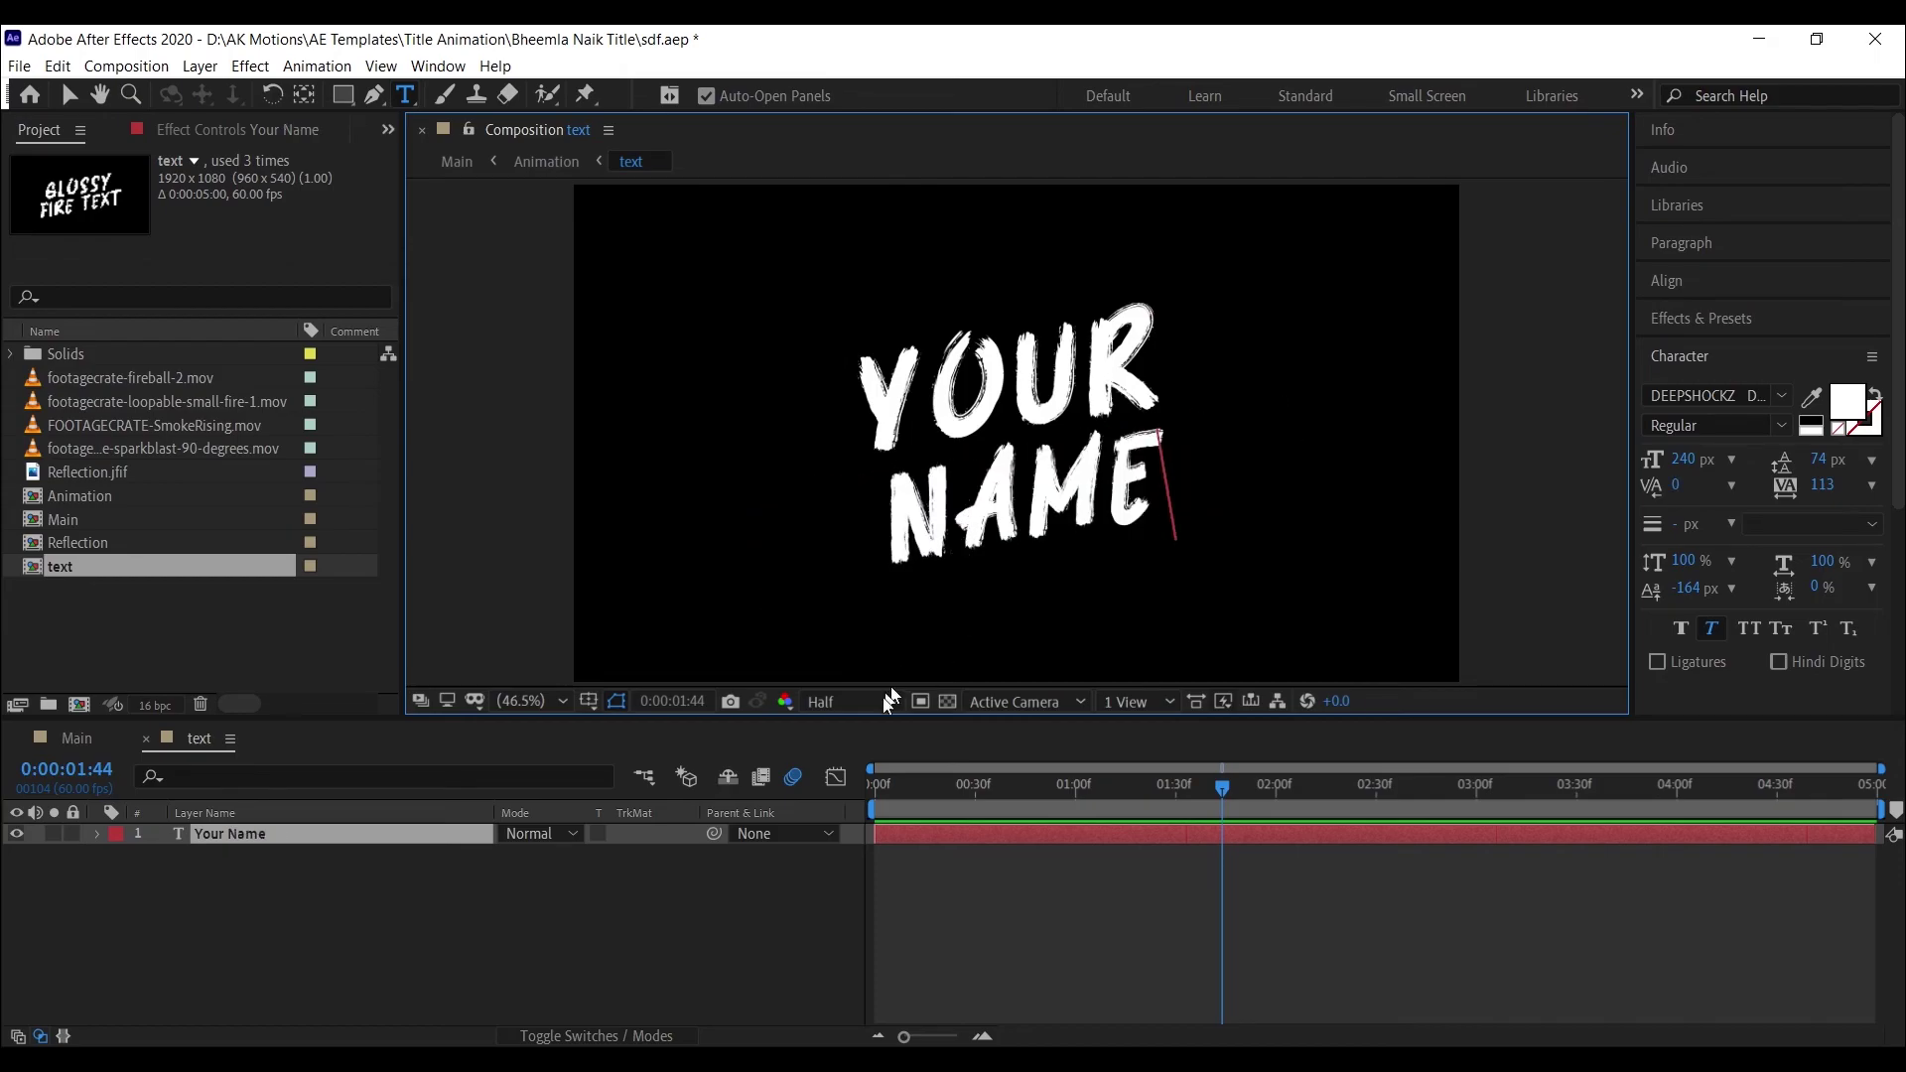
left_click(659, 904)
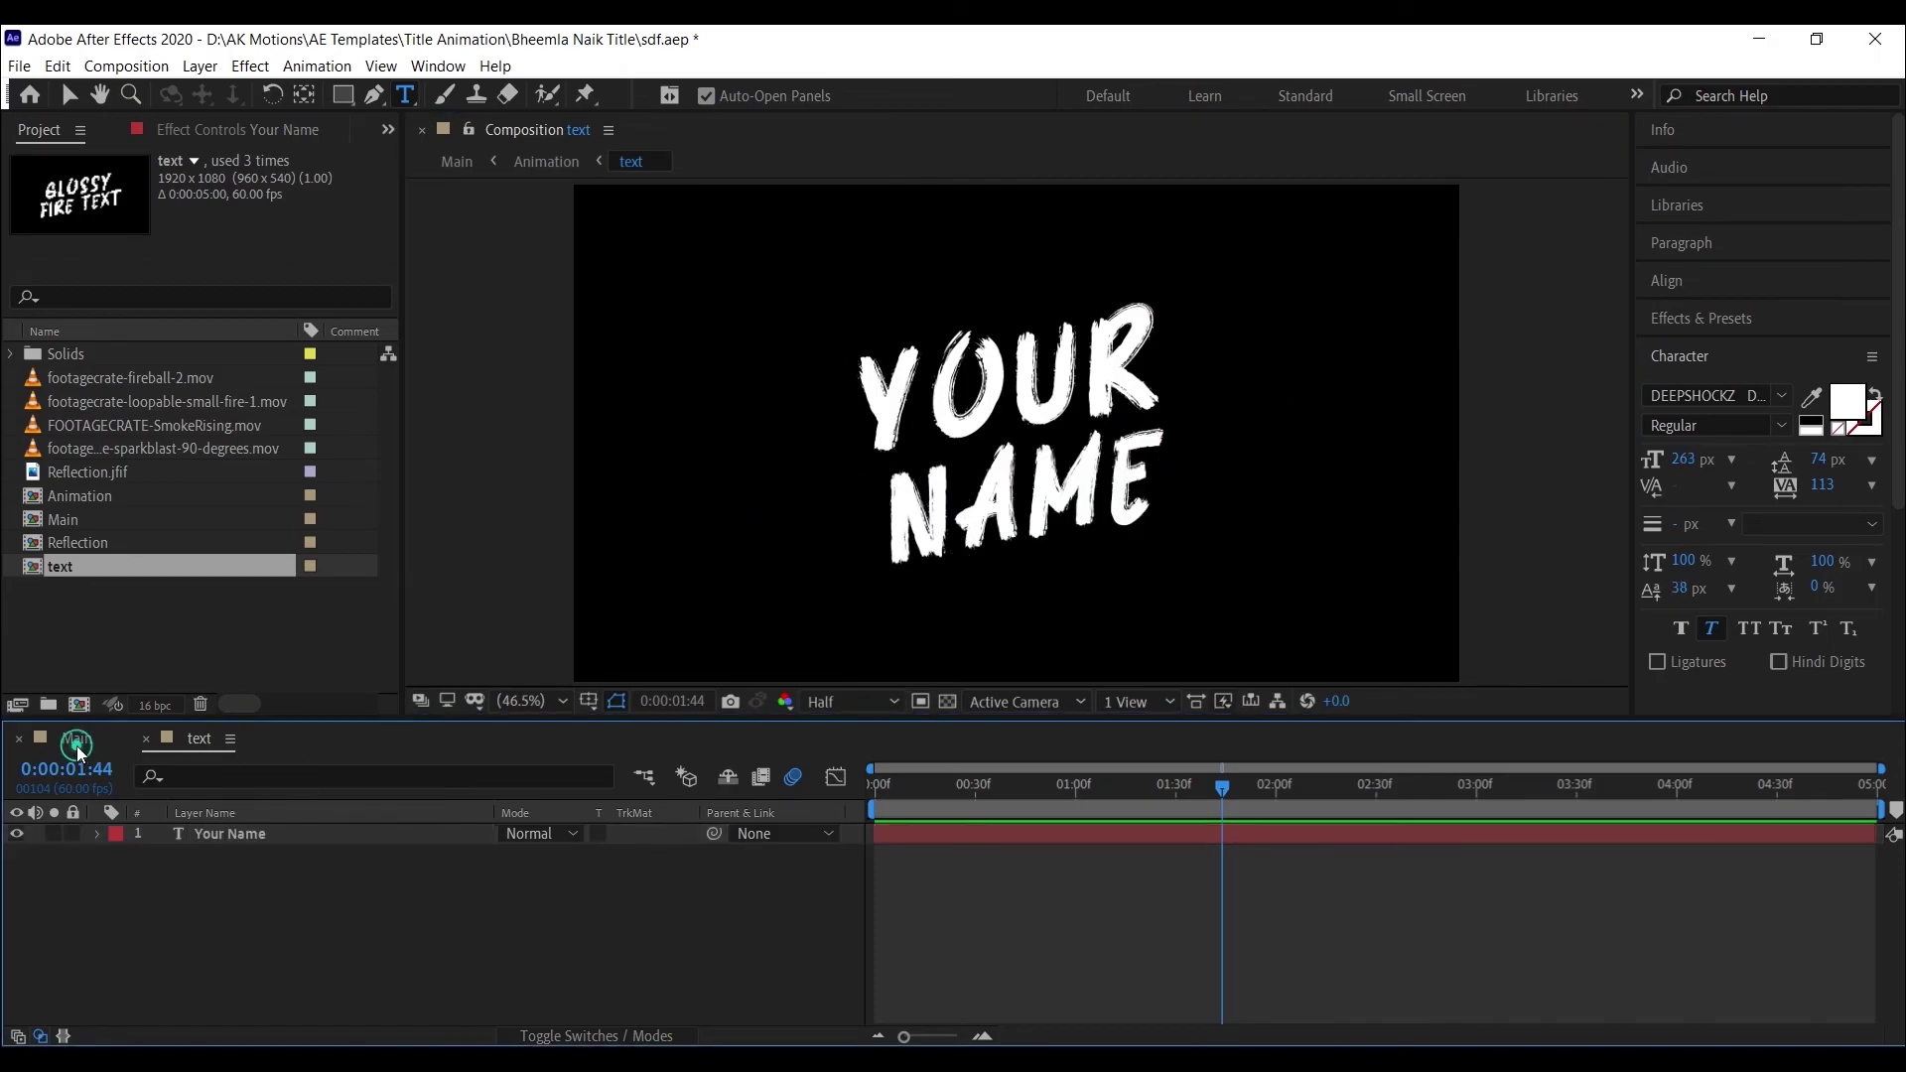
- In the Main composition, select the two uppermost spark blast layers and shift them right toward the start of the YOUR NAME text
left_click(78, 746)
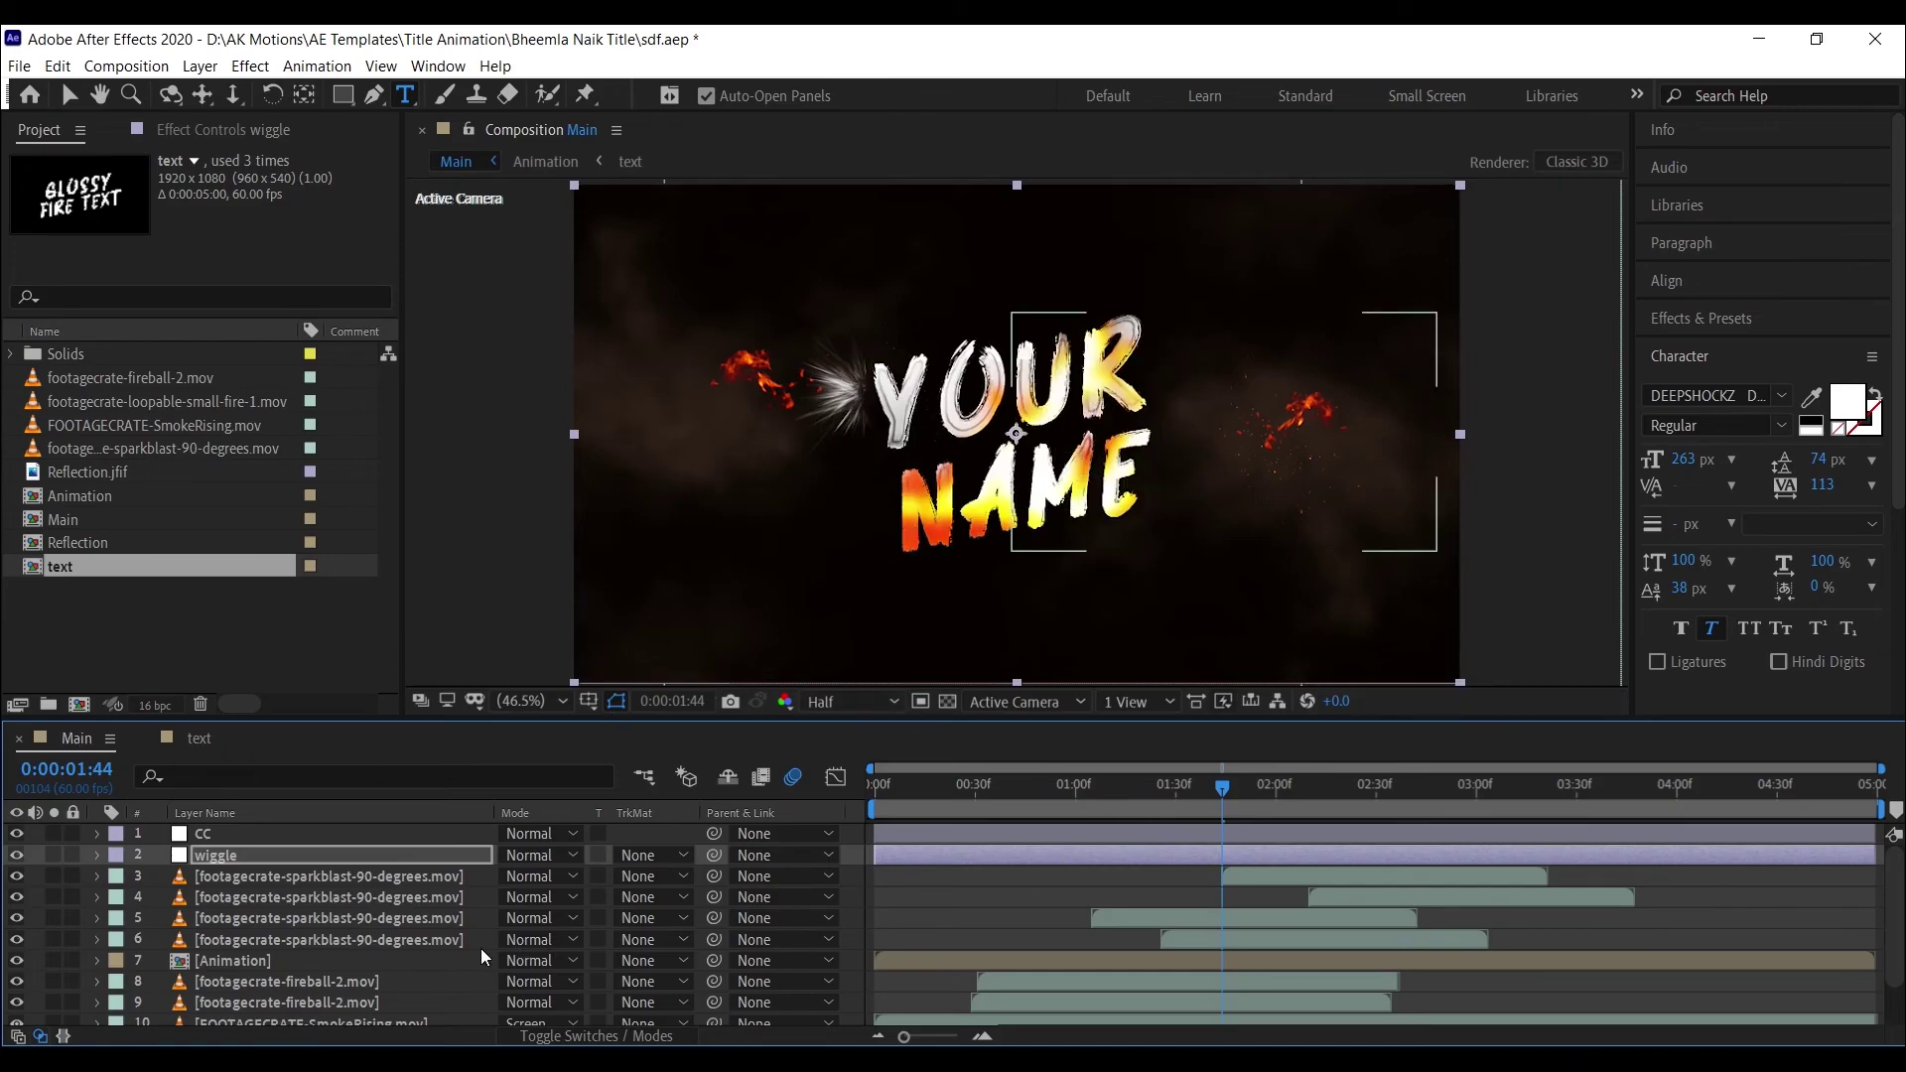
key("v")
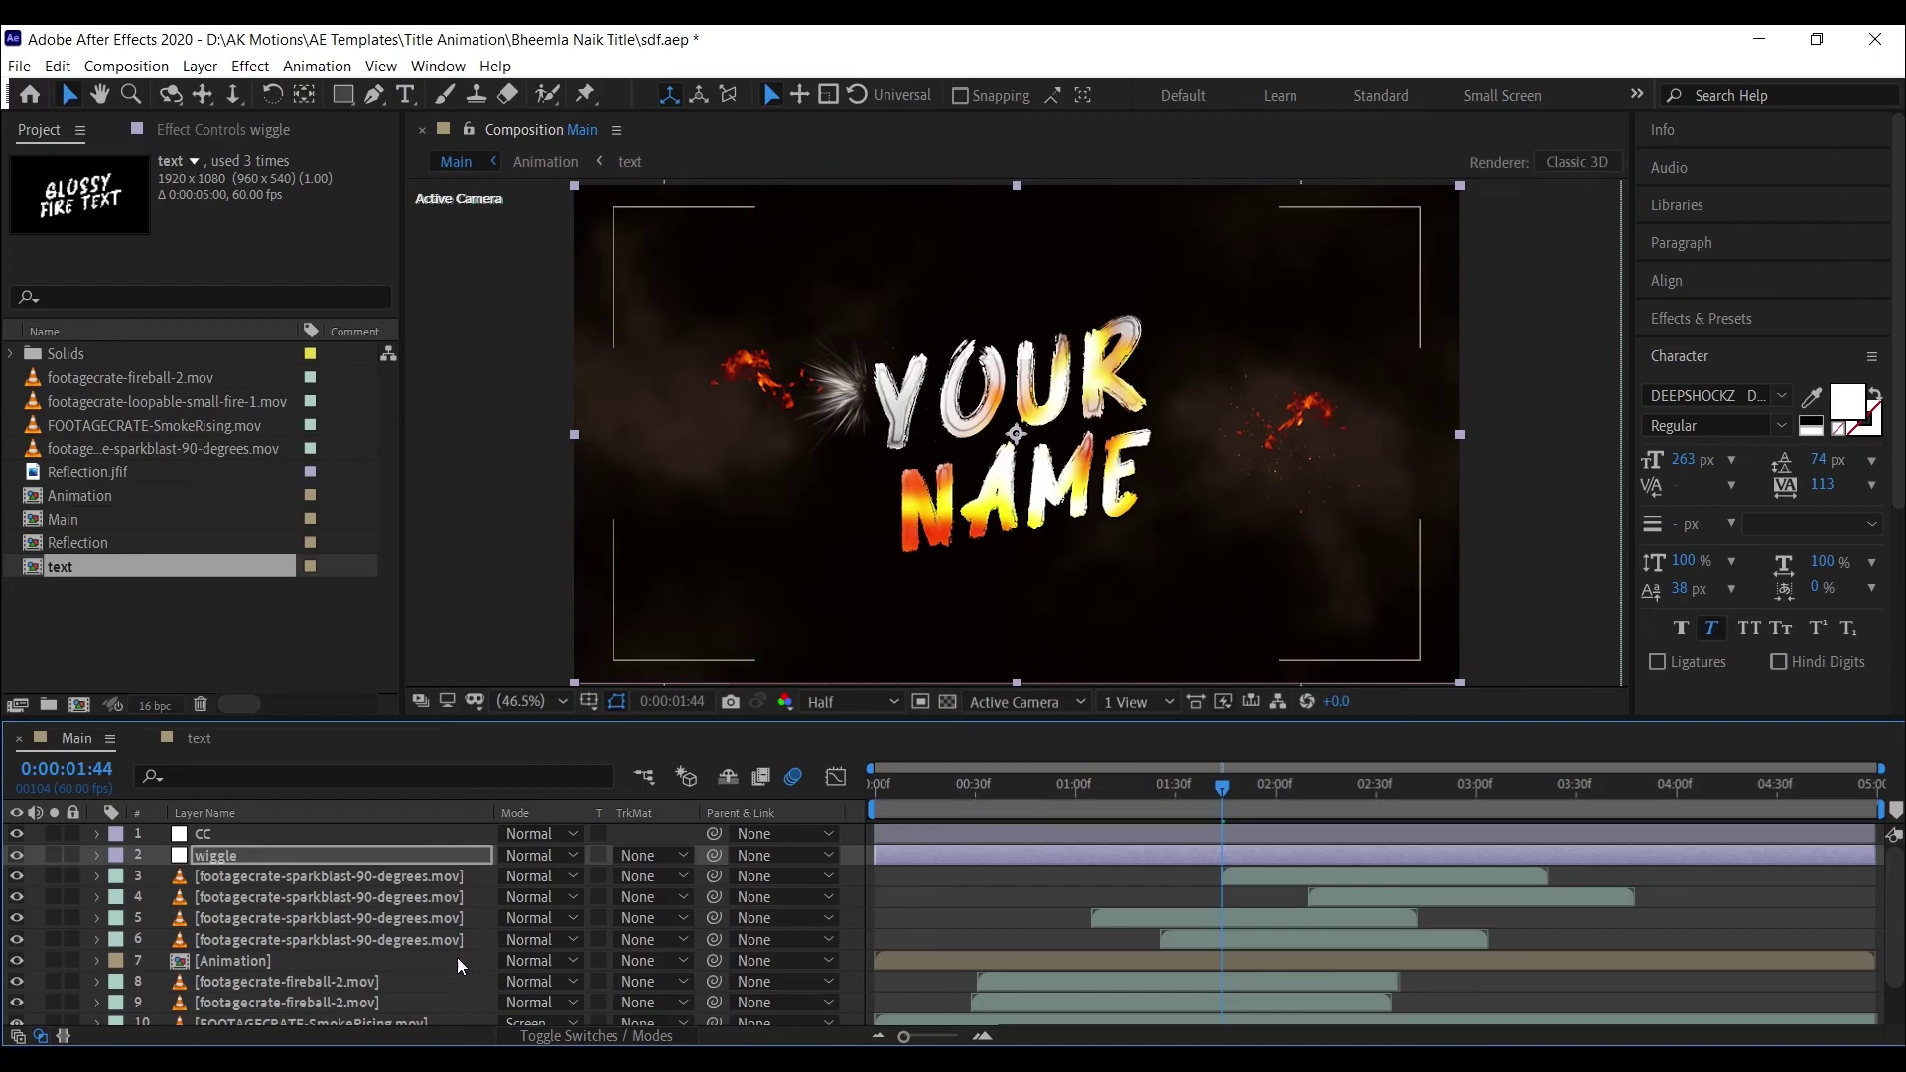
left_click(362, 880)
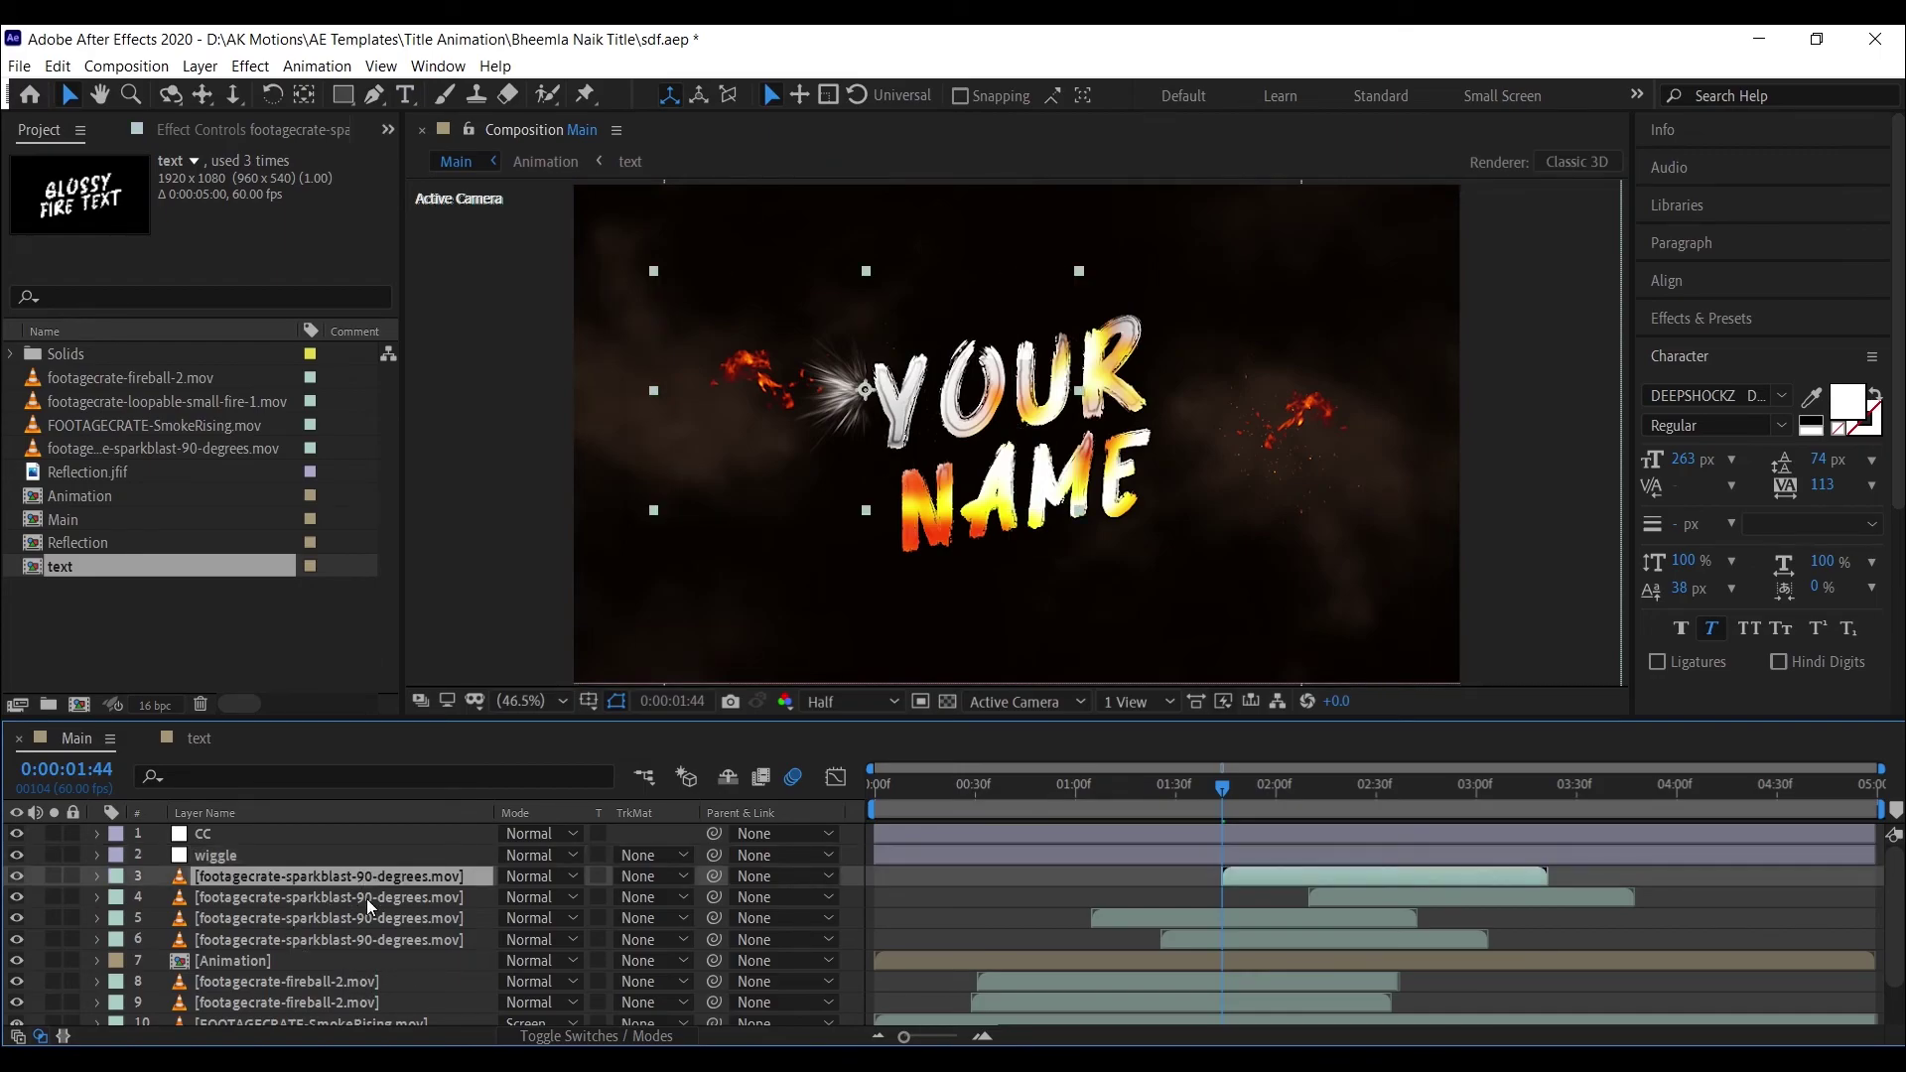
left_click(366, 897, "shift")
left_click(867, 393)
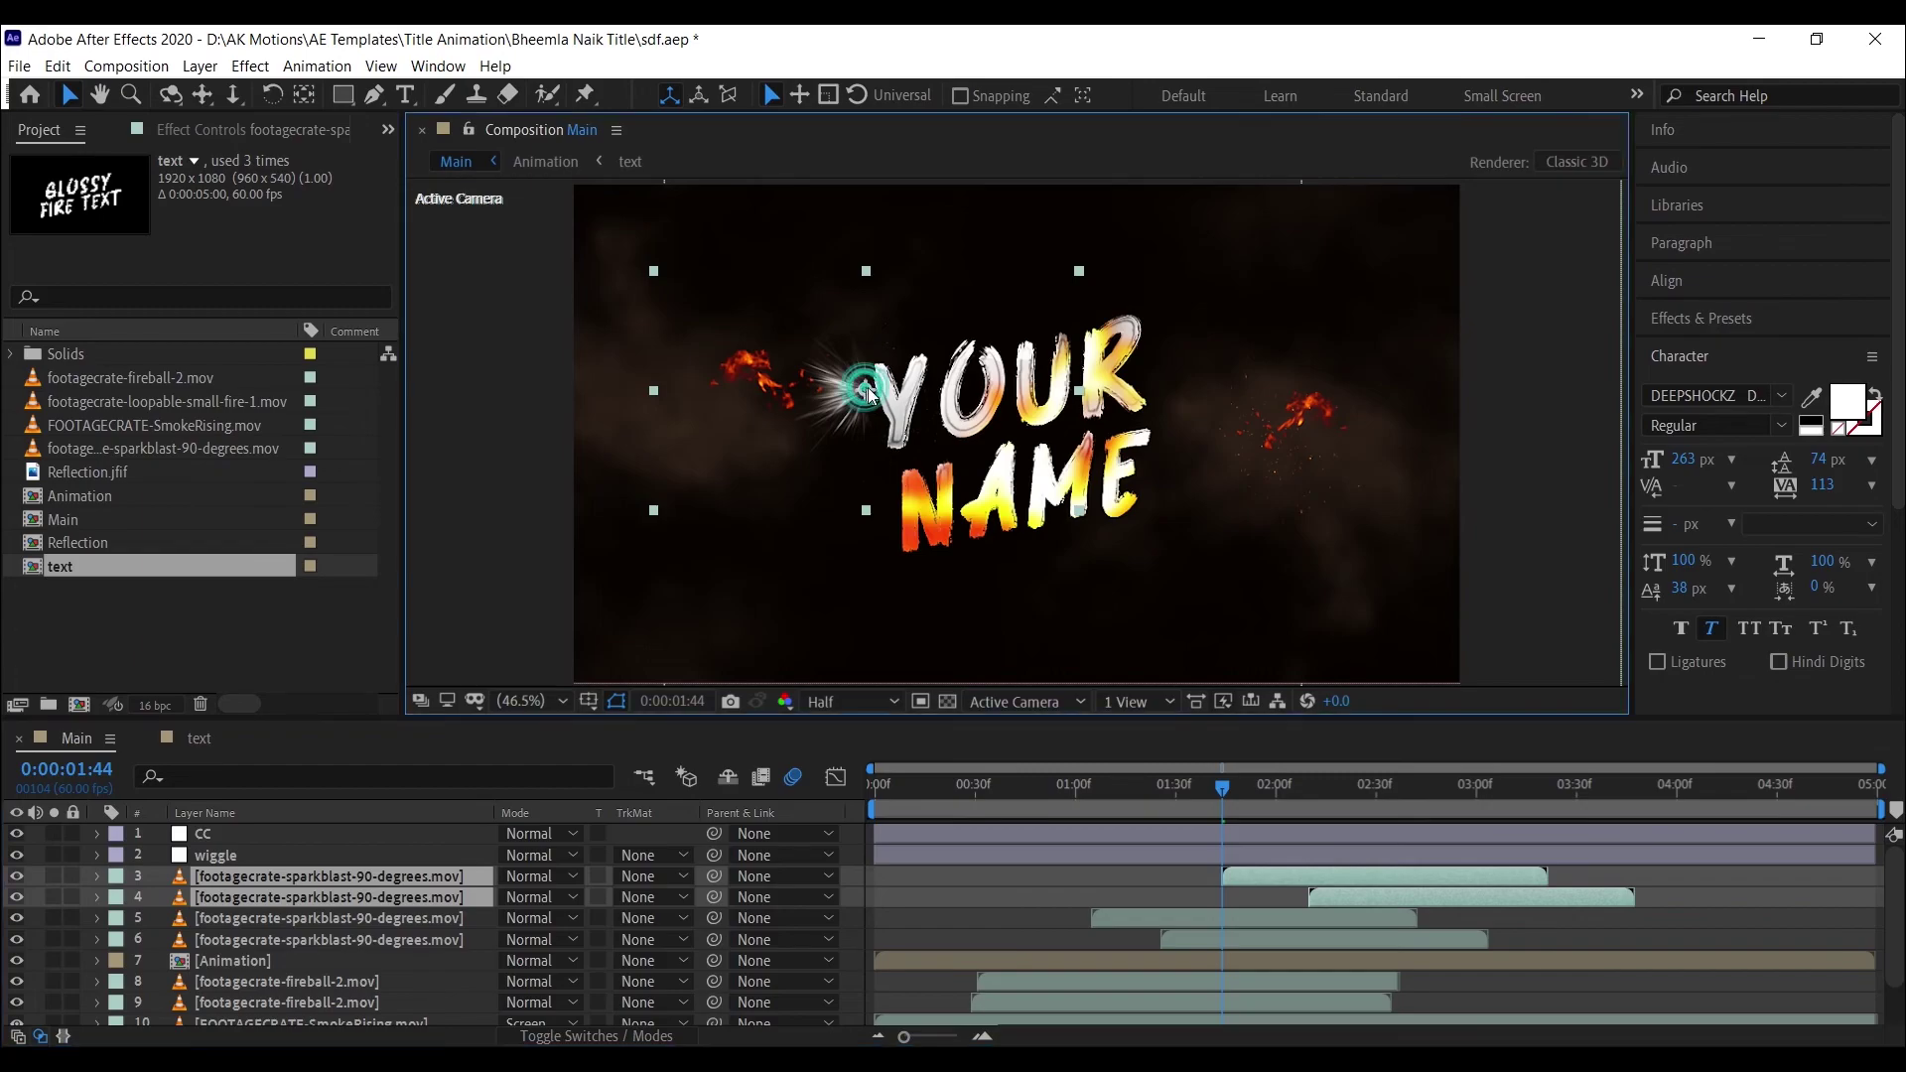
left_click_drag(878, 394, 902, 394)
key("Left")
- Find the spark blast layer near the end of the text and move it inward against the word NAME
left_click(407, 915)
left_click(415, 939)
left_click(423, 915)
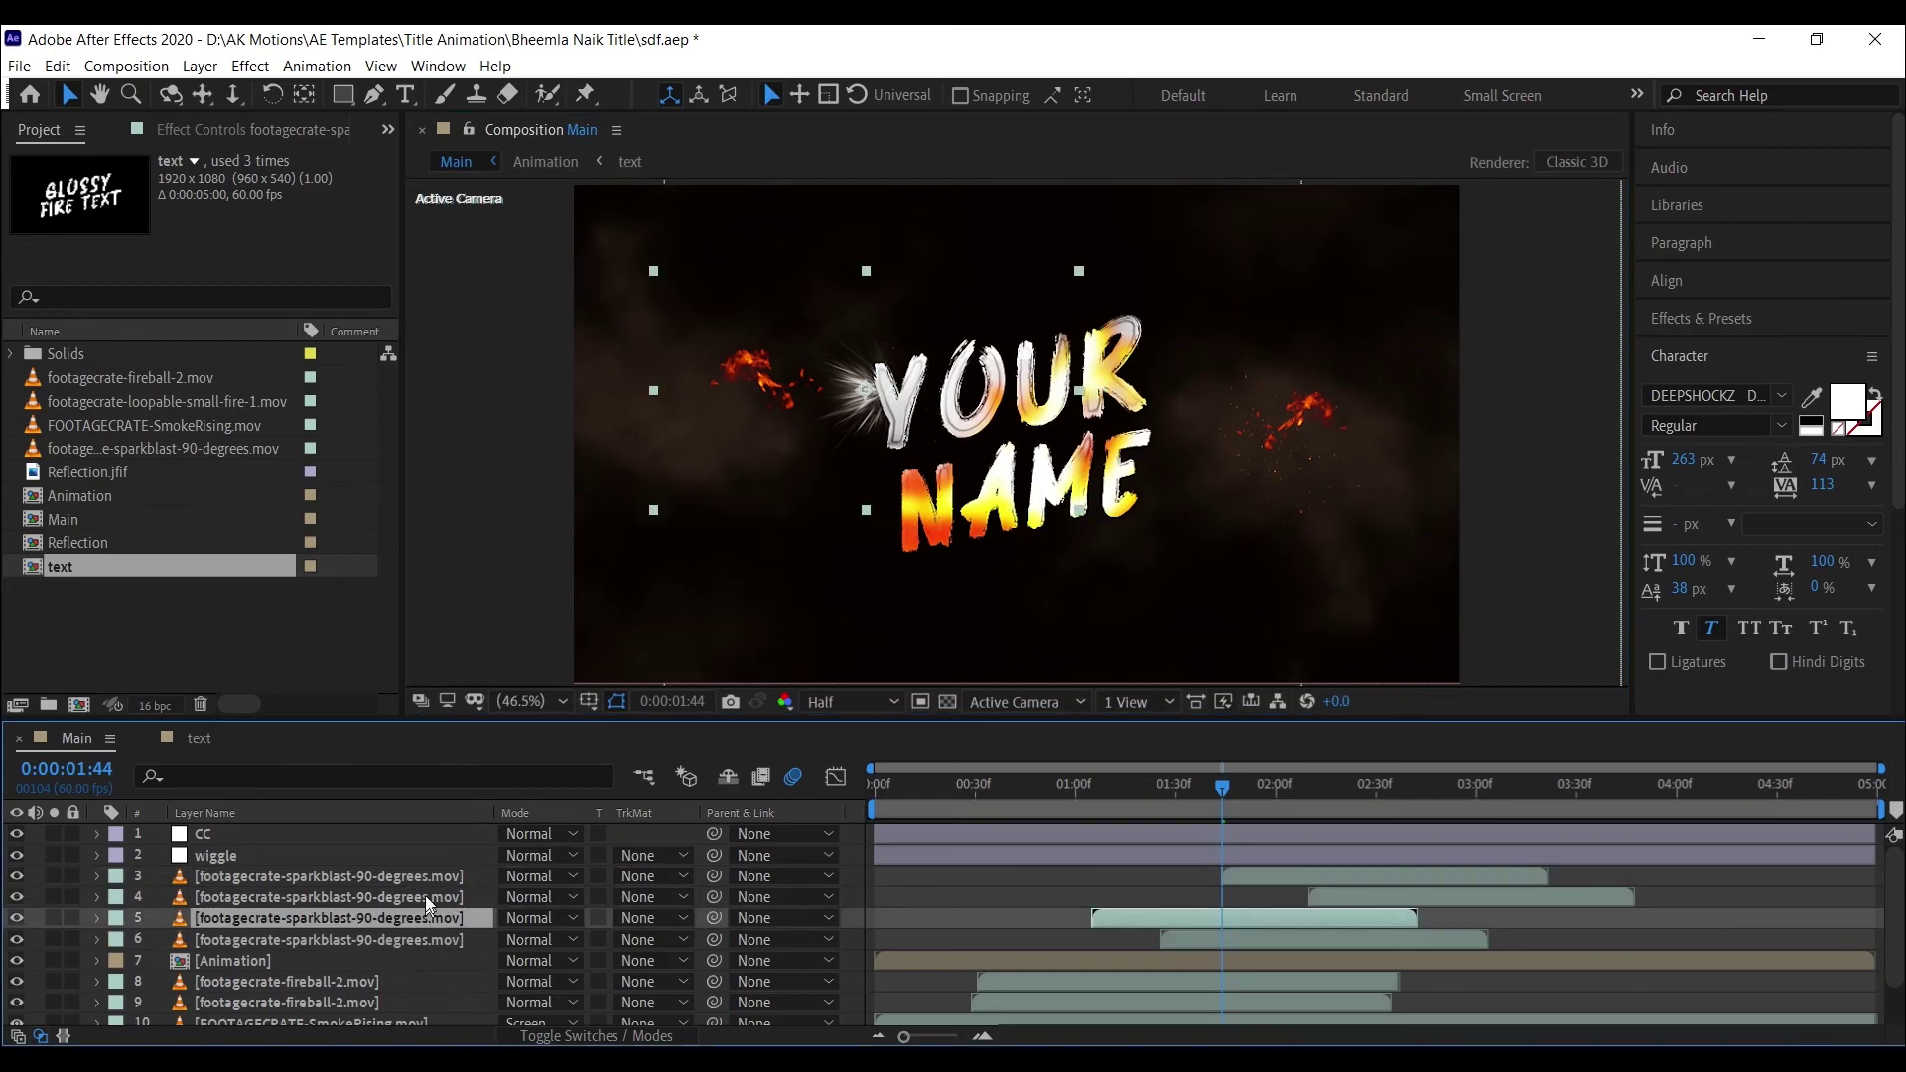
left_click(427, 895)
left_click(428, 919)
left_click(435, 873)
left_click(435, 894)
left_click(397, 939)
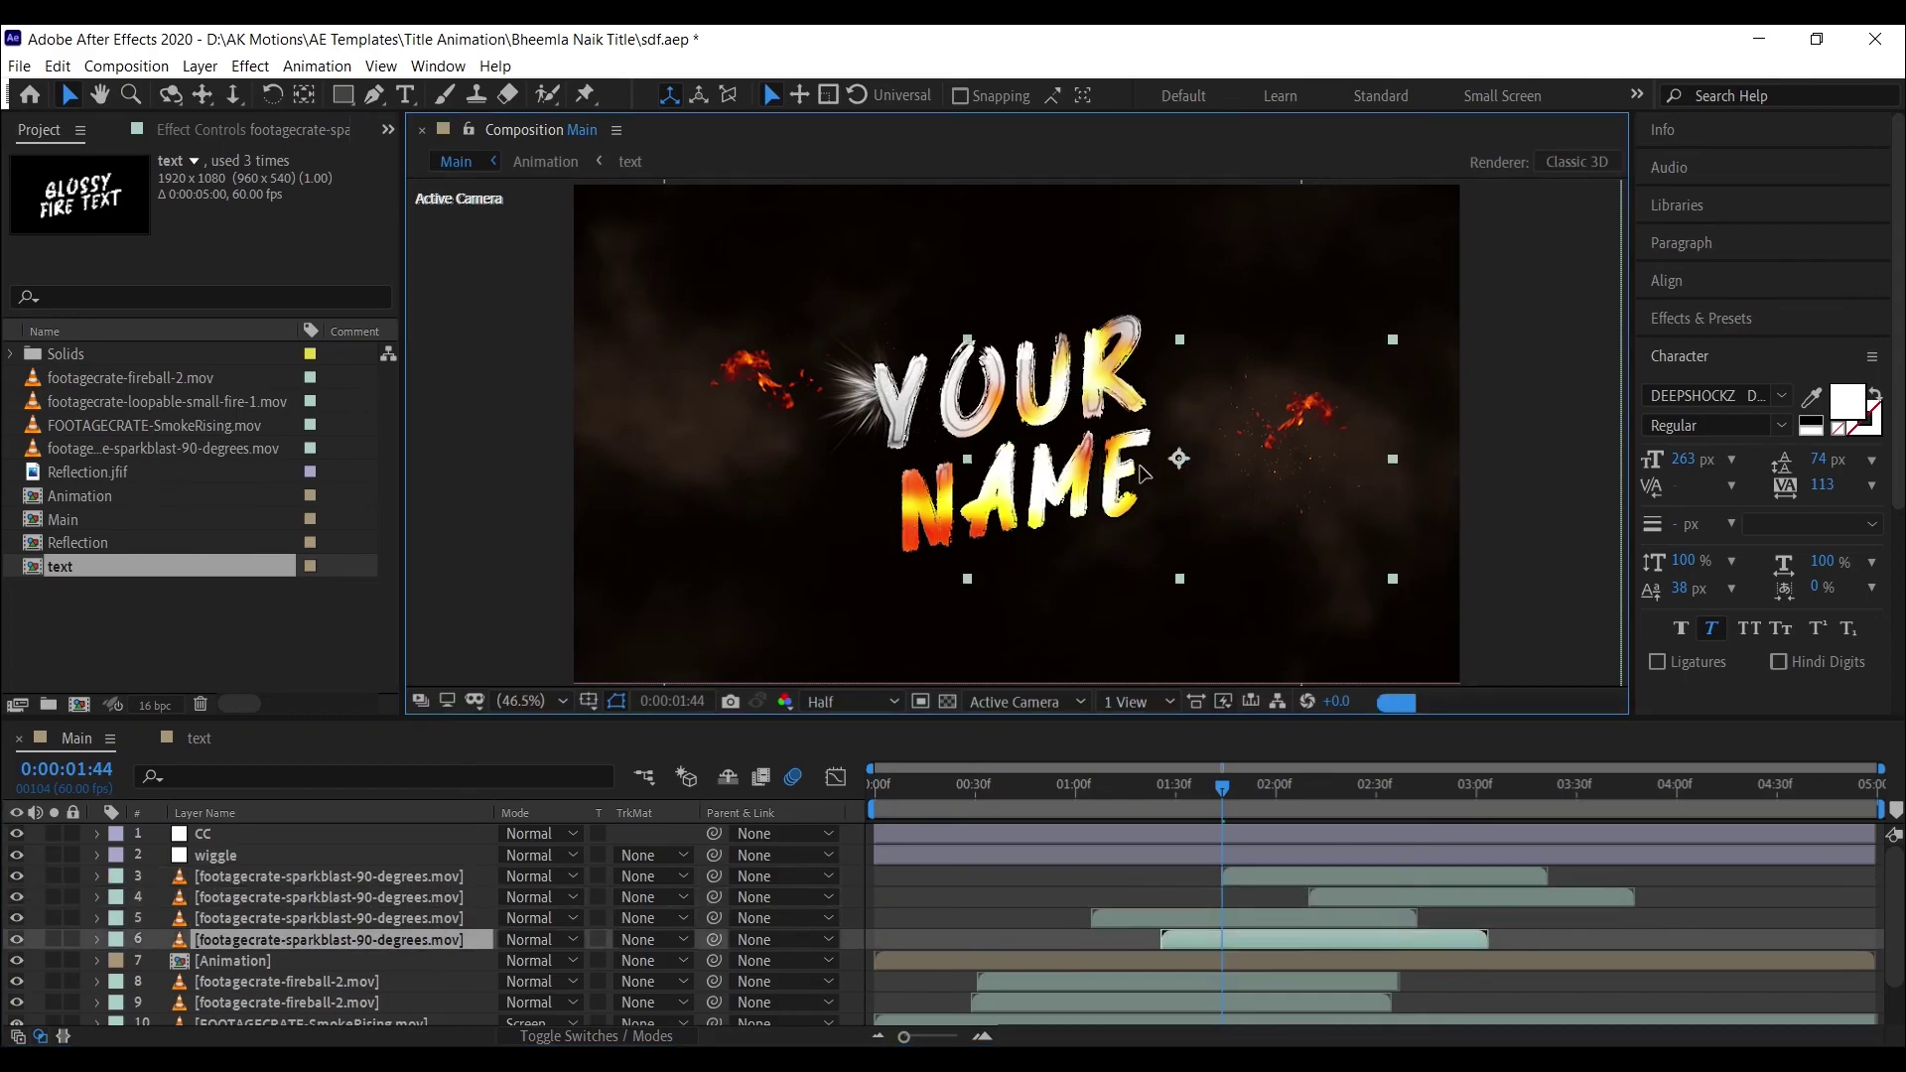
- Move both footagecrate-fireball-2.mov layers inward against the two ends of the YOUR NAME text and check the composition at several times
scroll(352, 967, "down", 2)
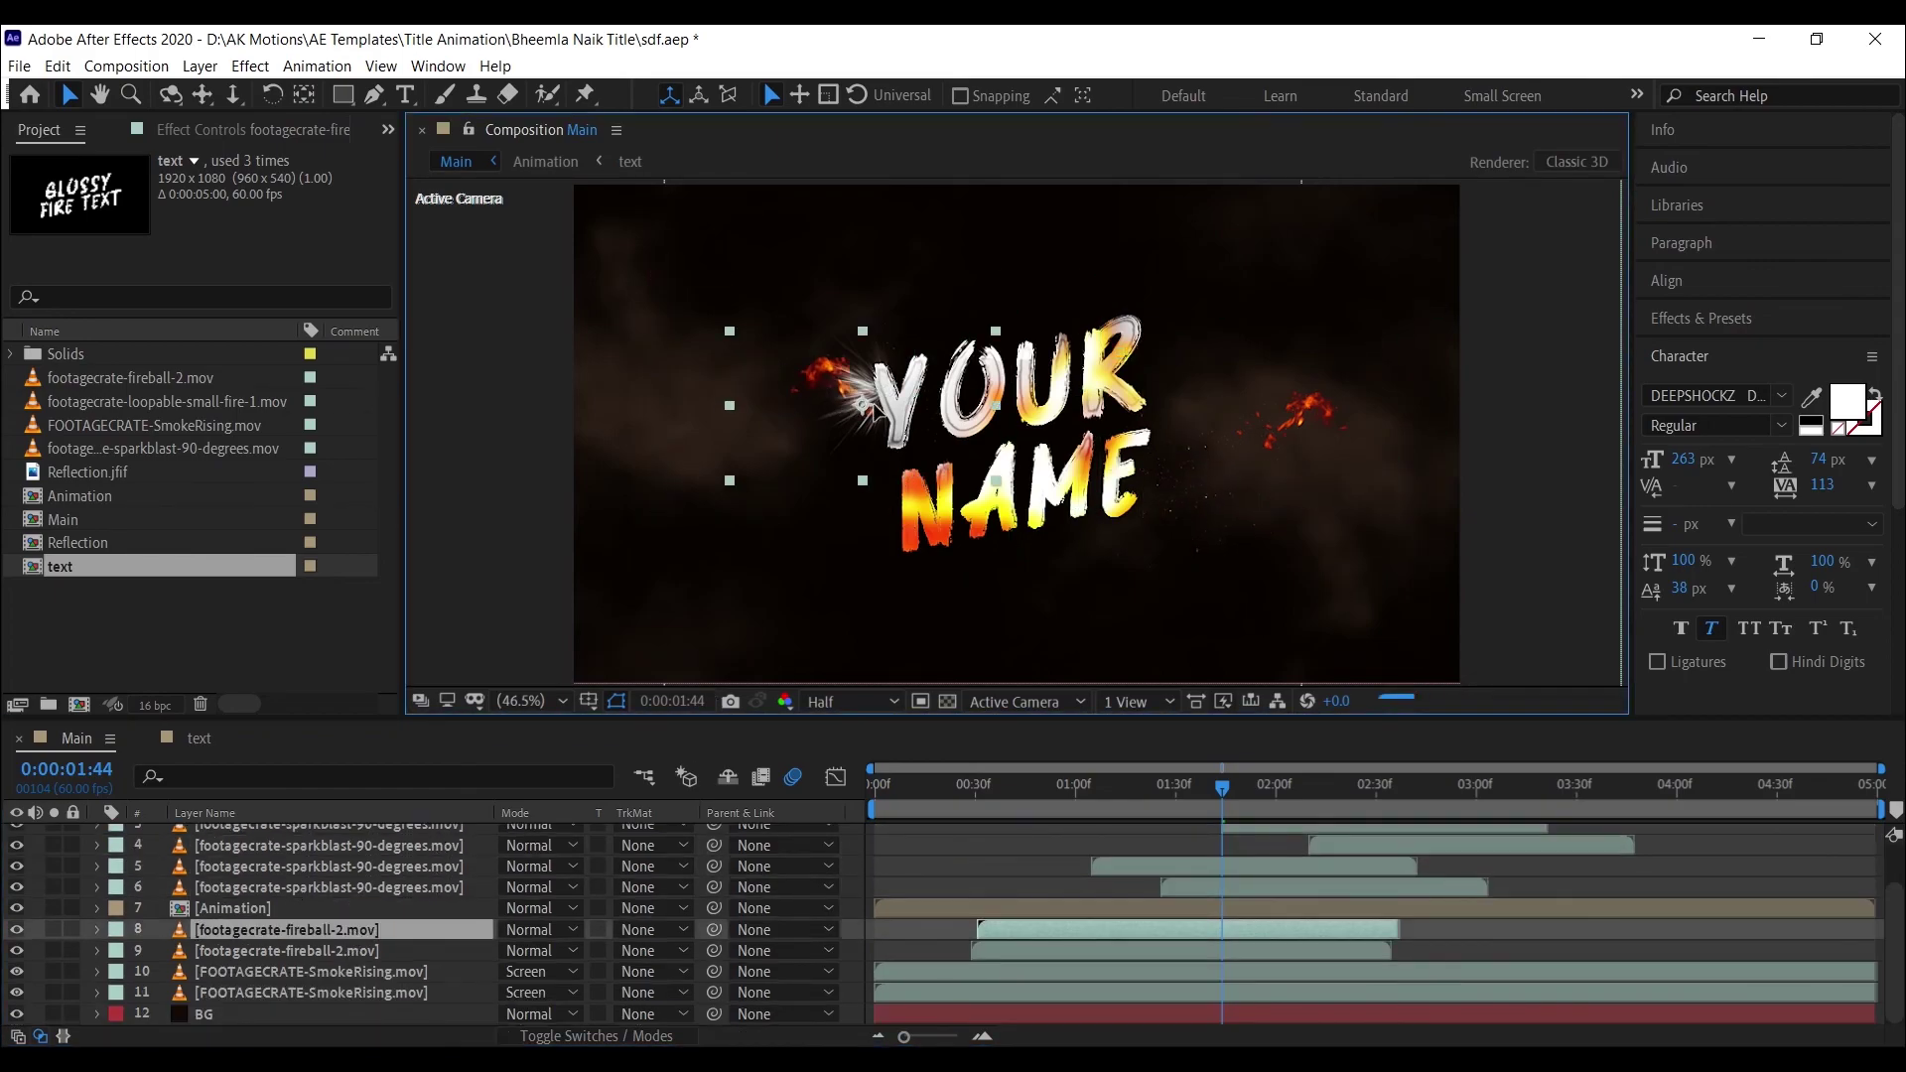
left_click(1335, 437)
left_click_drag(1012, 791, 1070, 789)
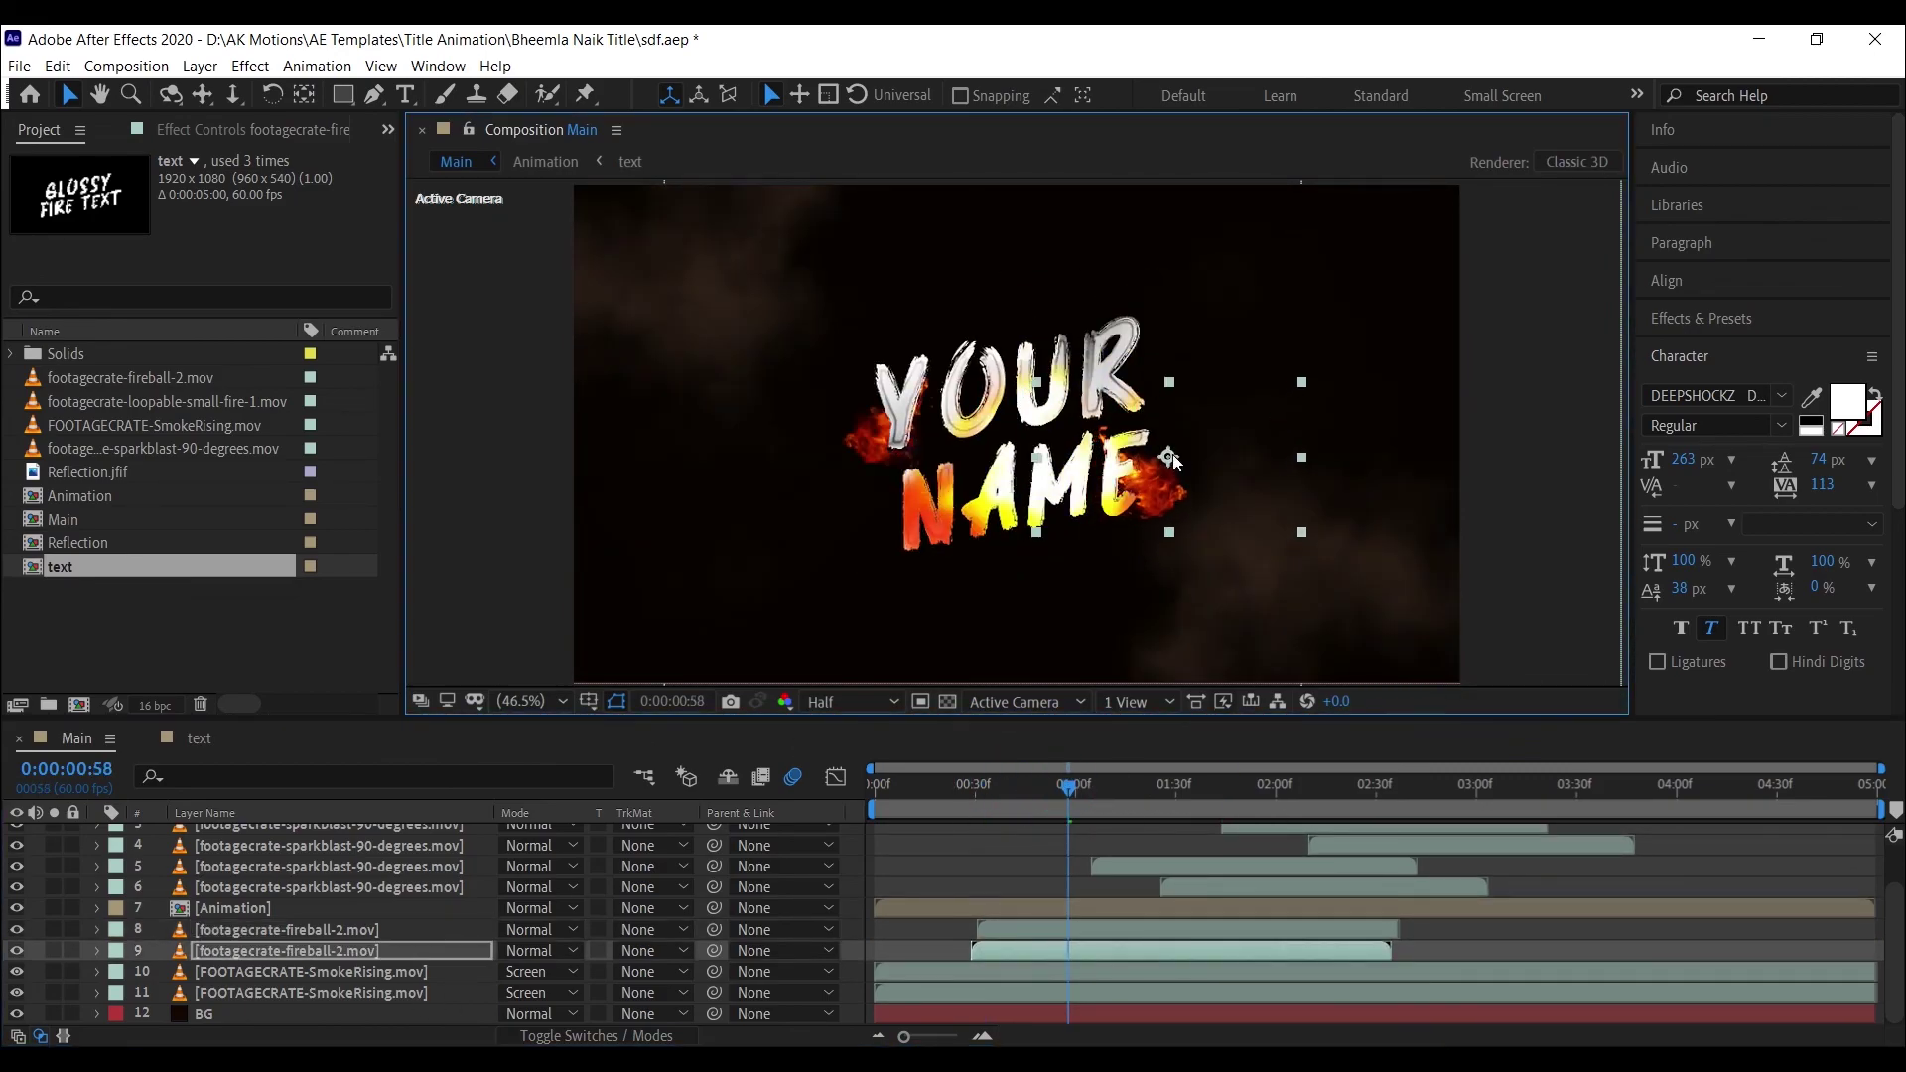
left_click(863, 410)
left_click(1171, 792)
left_click(1281, 784)
left_click_drag(1424, 776, 1801, 785)
left_click(1070, 796)
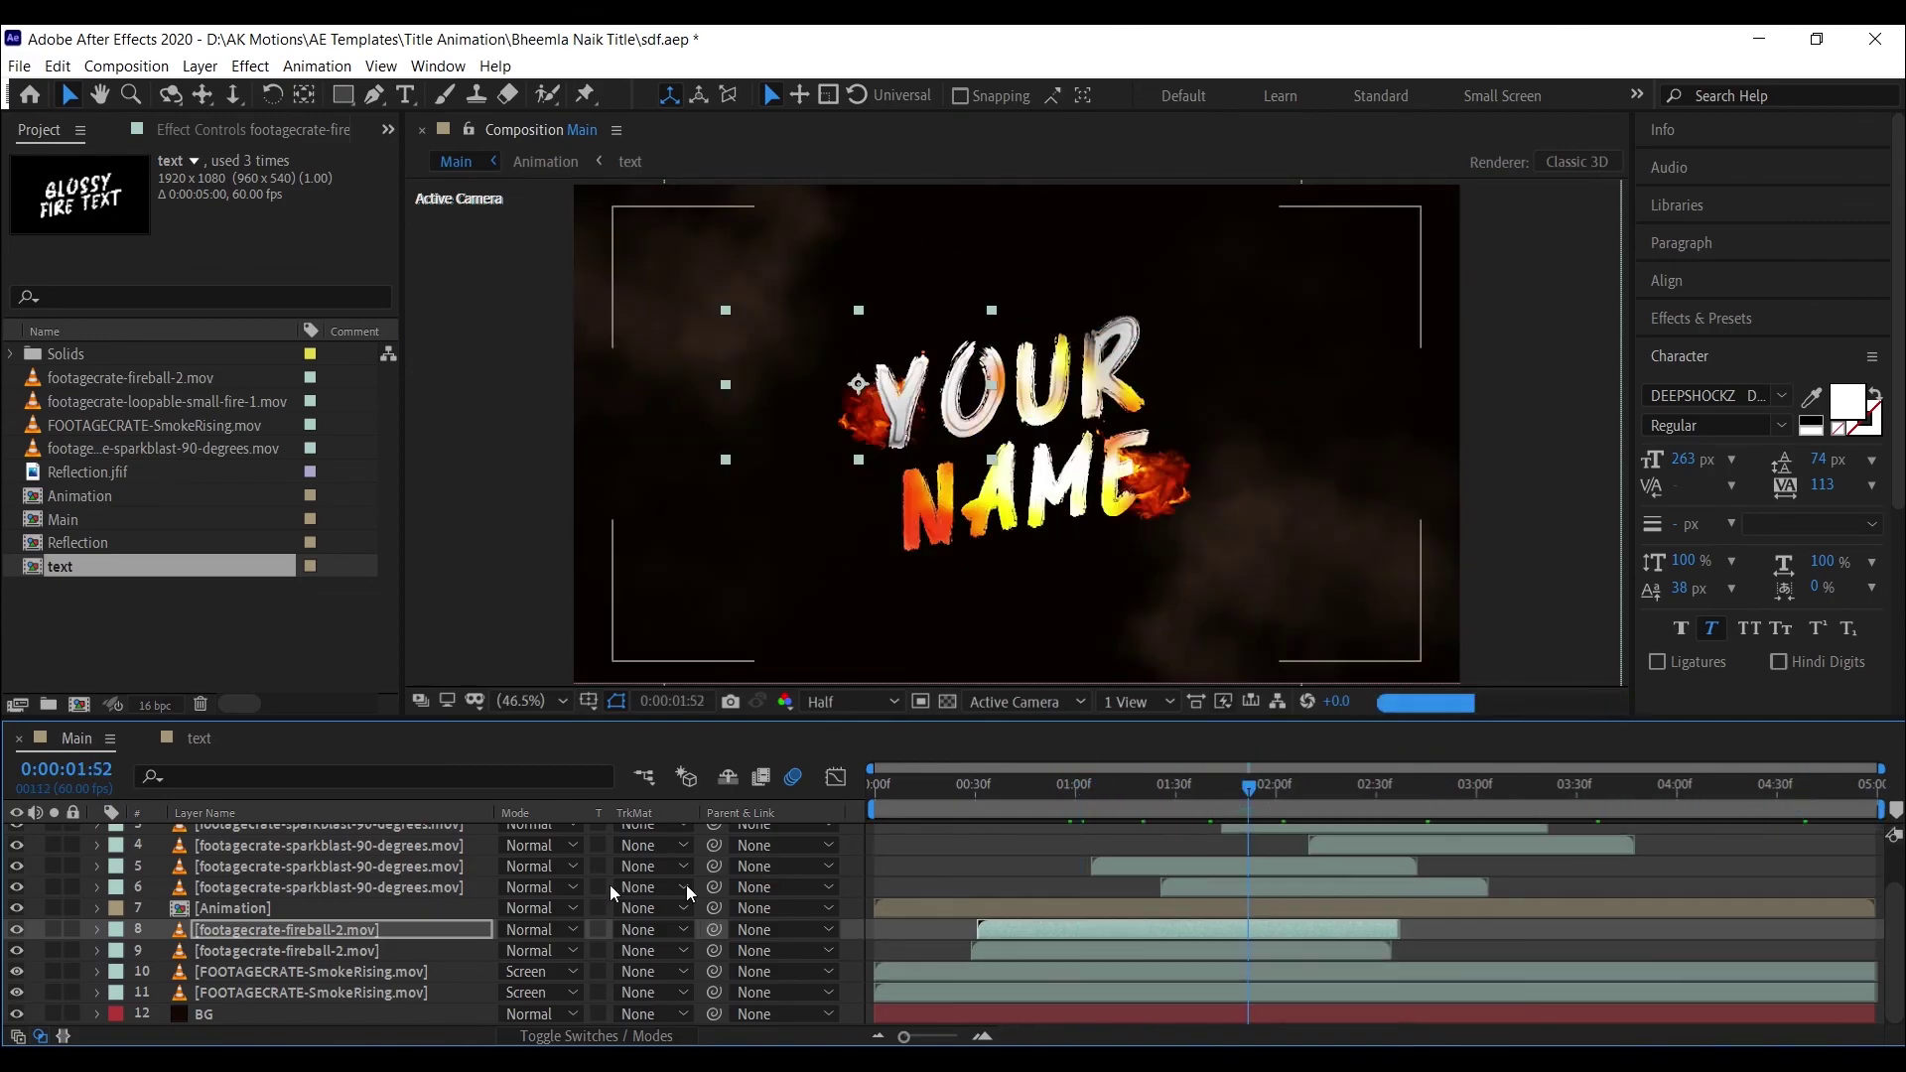